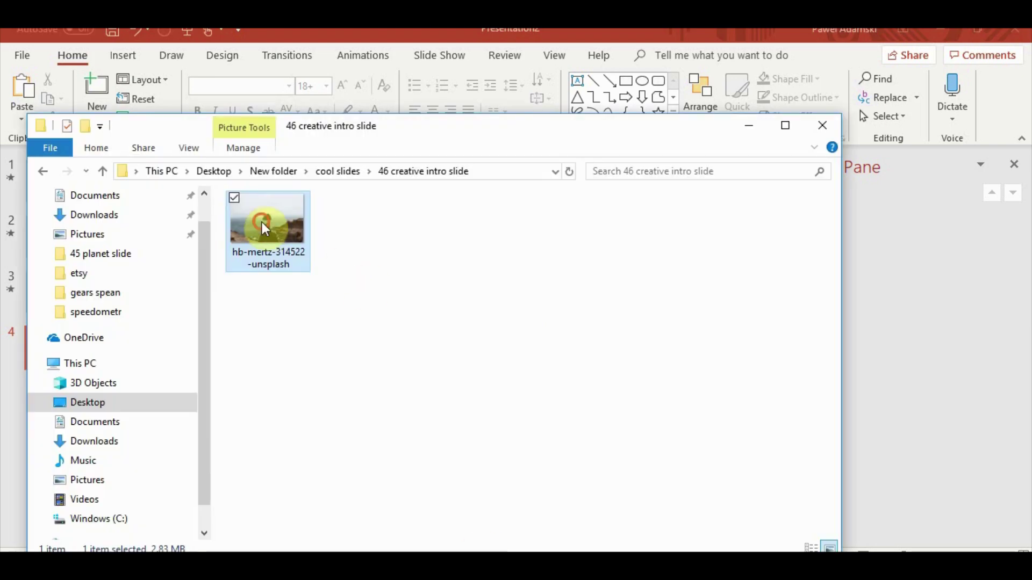
Drag the hb-mertz-314522-unsplash sea photo from File Explorer onto slide 4
mouse_move(263, 228)
left_mouse_down()
mouse_move(921, 362)
mouse_move(37, 468)
mouse_move(14, 491)
mouse_move(608, 398)
left_mouse_up()
left_click_drag(477, 135, 526, 326)
left_click_drag(355, 425, 427, 269)
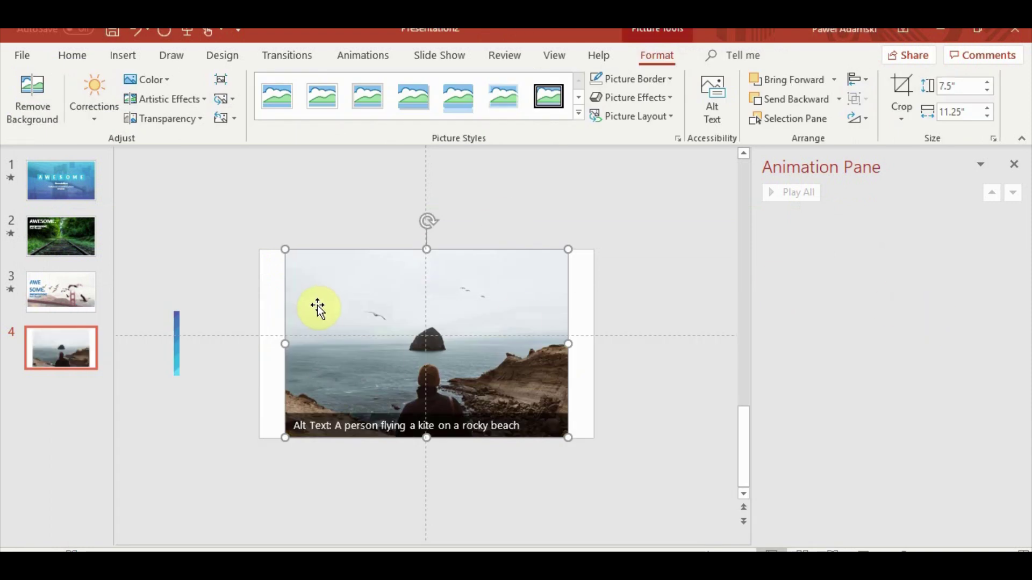
Draw a wide blue rectangle bar above the sea photo and centre it
left_click(218, 288)
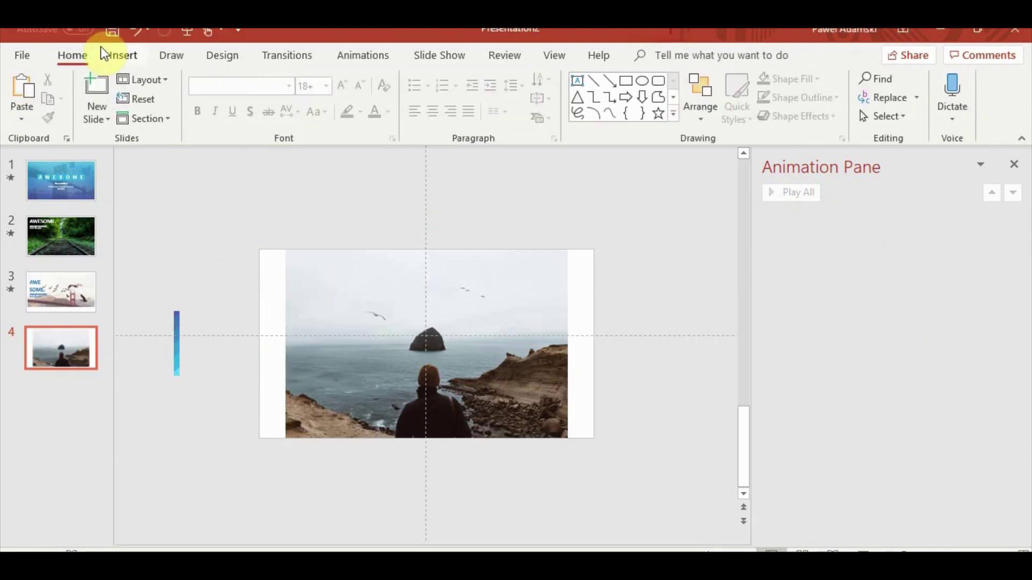
left_click(118, 62)
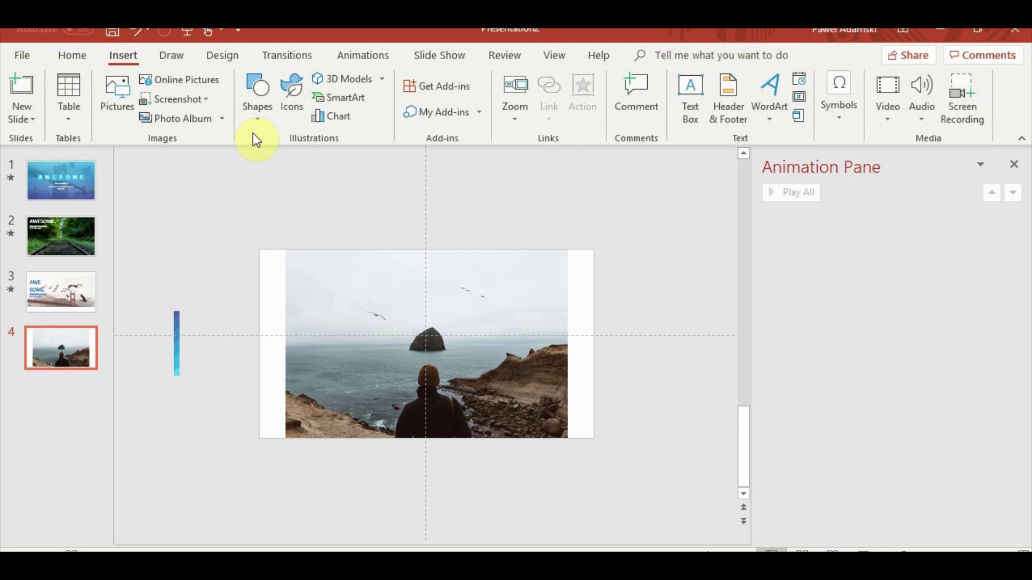
left_click(260, 115)
left_click(300, 157)
left_click_drag(241, 191, 690, 244)
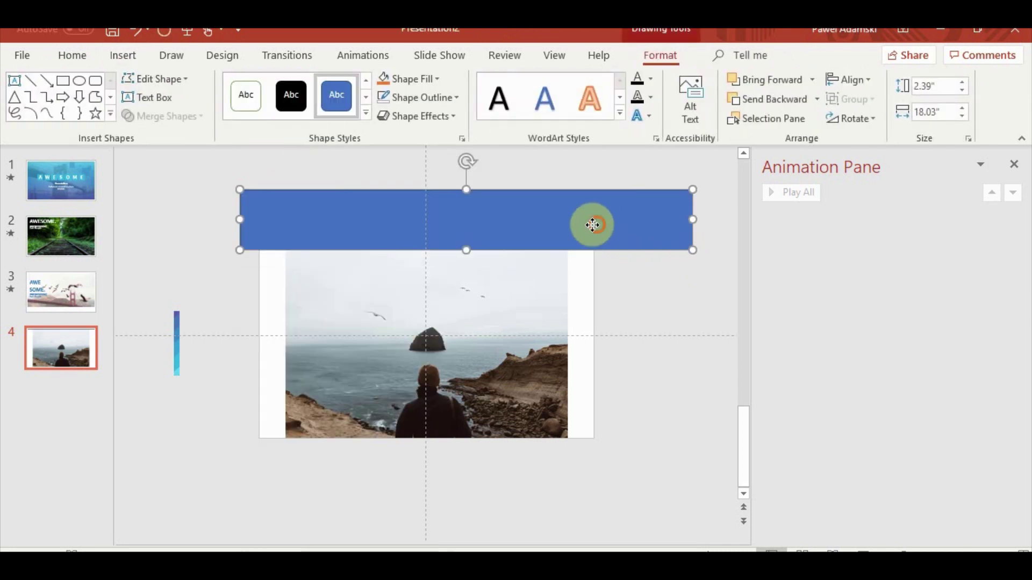
left_click_drag(591, 224, 565, 225)
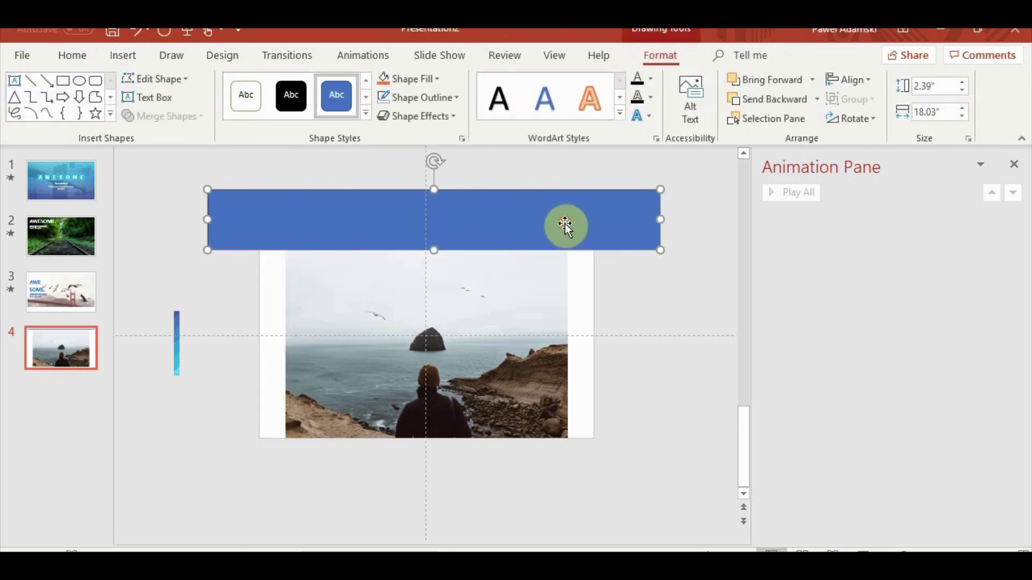
Copy the bar below the photo and paste a third copy rotated vertical
key("ctrl+c")
key("ctrl+v")
mouse_move(526, 242)
left_mouse_down()
mouse_move(479, 472)
mouse_move(489, 475)
mouse_move(349, 395)
left_mouse_up()
key("ctrl+v")
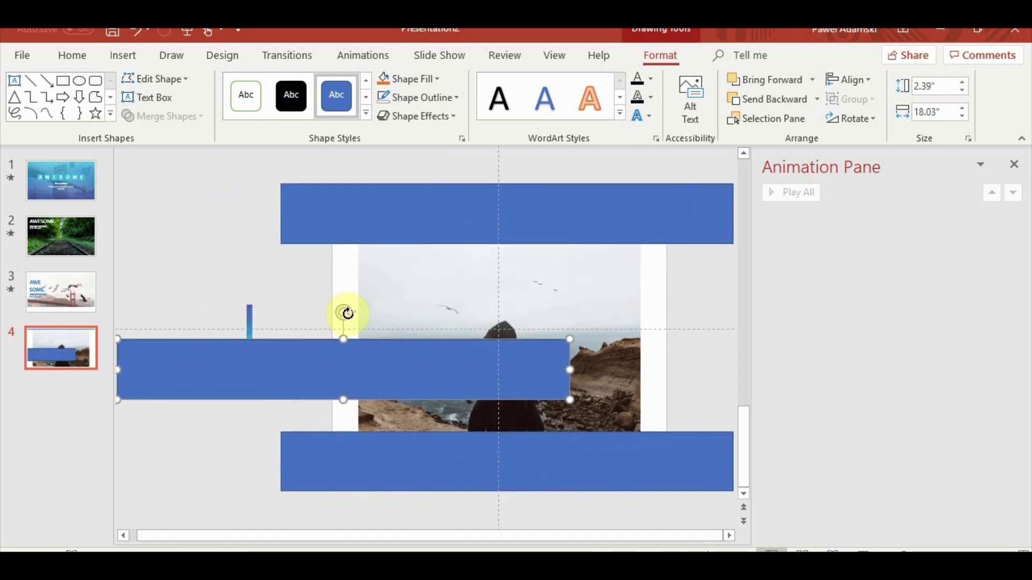
mouse_move(347, 313)
left_mouse_down()
mouse_move(367, 390)
mouse_move(361, 380)
left_mouse_up()
left_click(341, 408)
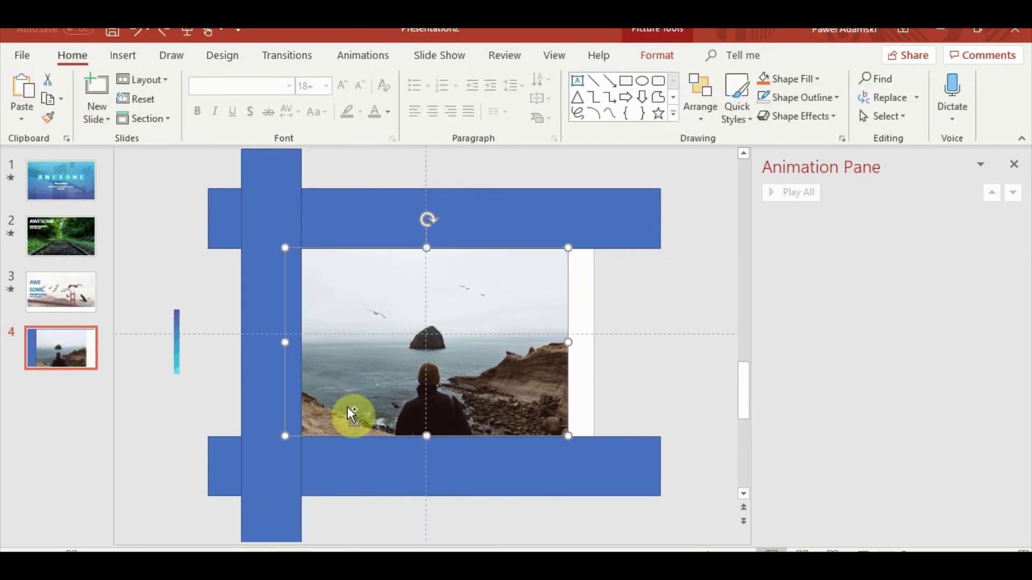
Move the vertical blue bar to the sea photo's left edge
mouse_move(267, 369)
left_mouse_down()
mouse_move(218, 375)
mouse_move(228, 377)
left_mouse_up()
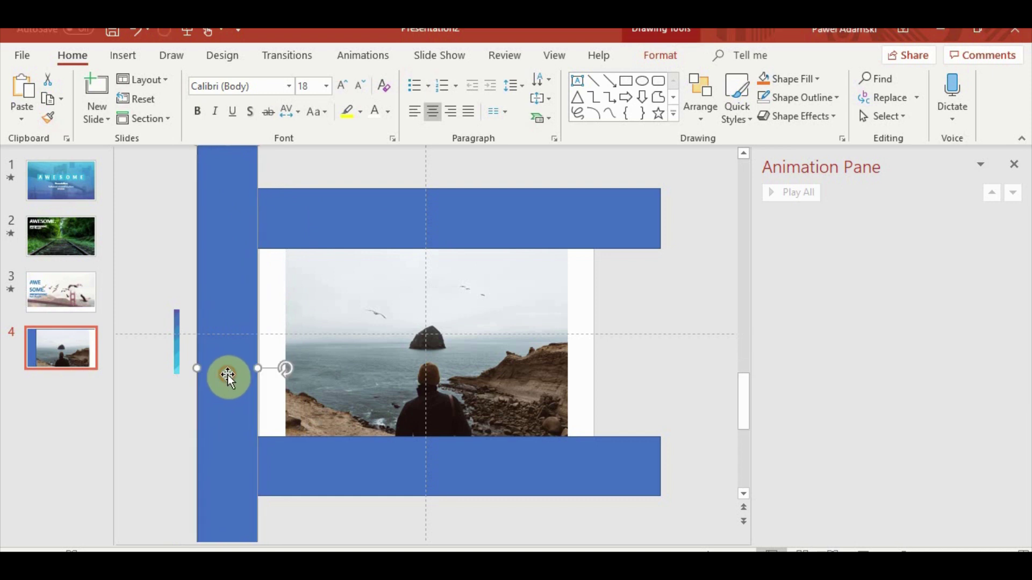
scroll(228, 376, "up", 3)
scroll(265, 438, "up", 3)
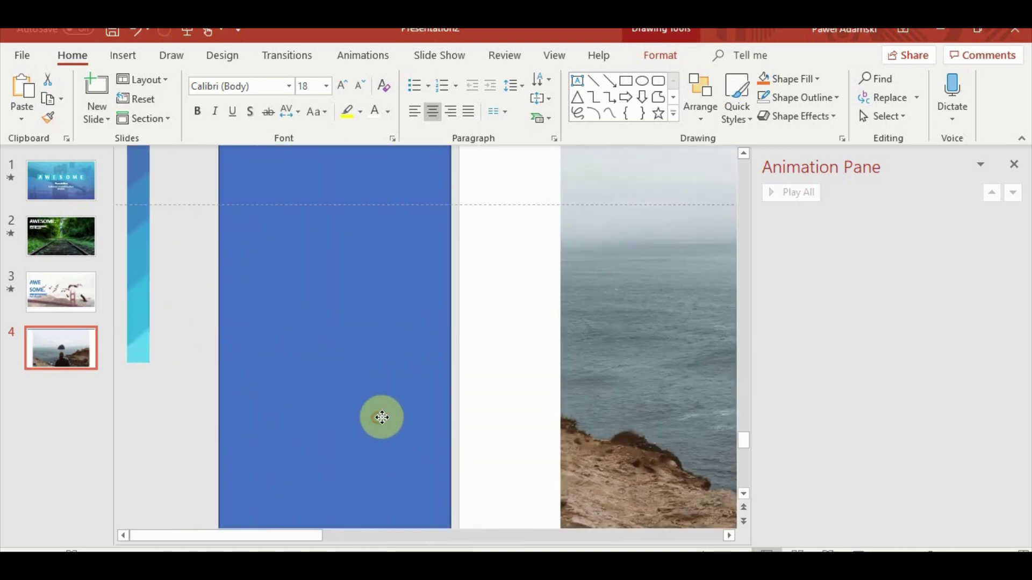
scroll(382, 417, "down", 1)
scroll(384, 419, "down", 2)
scroll(386, 415, "down", 2)
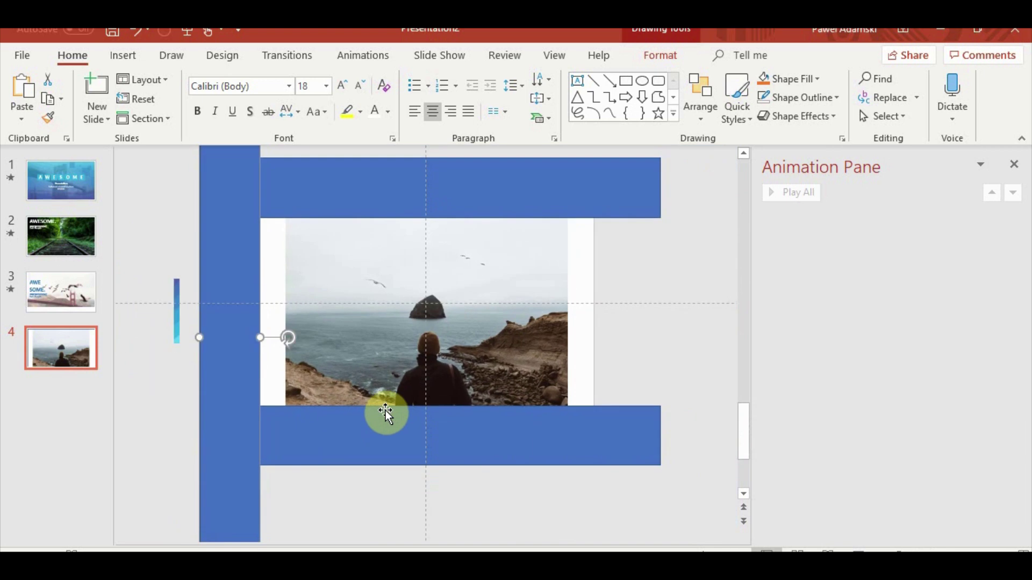
Duplicate the vertical bar and align the copy along the photo's right edge
key("ctrl+v")
mouse_move(237, 376)
left_mouse_down()
mouse_move(644, 369)
mouse_move(629, 364)
left_mouse_up()
left_click(674, 386)
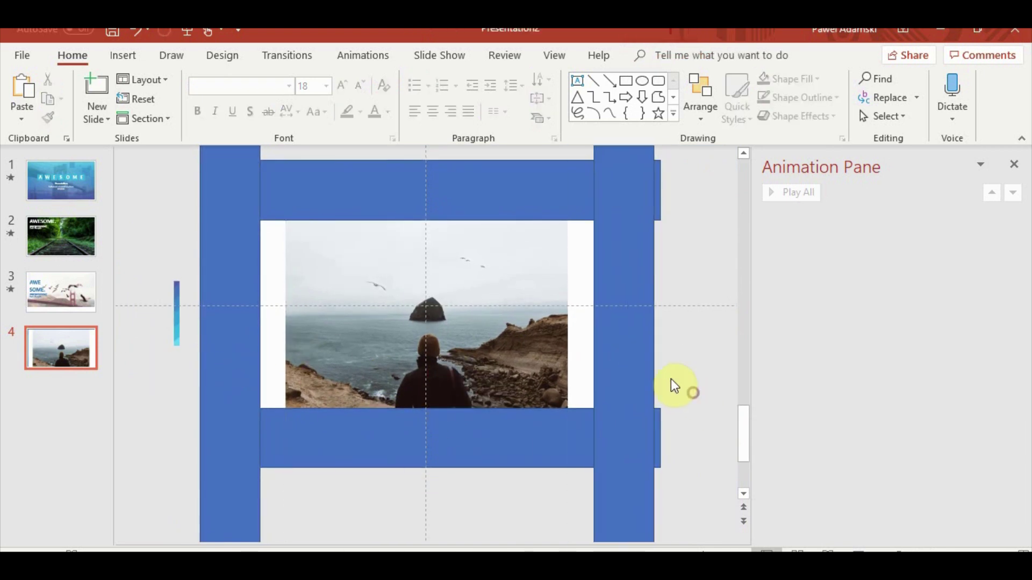
left_click(624, 366)
scroll(648, 396, "up", 3)
scroll(520, 417, "up", 1)
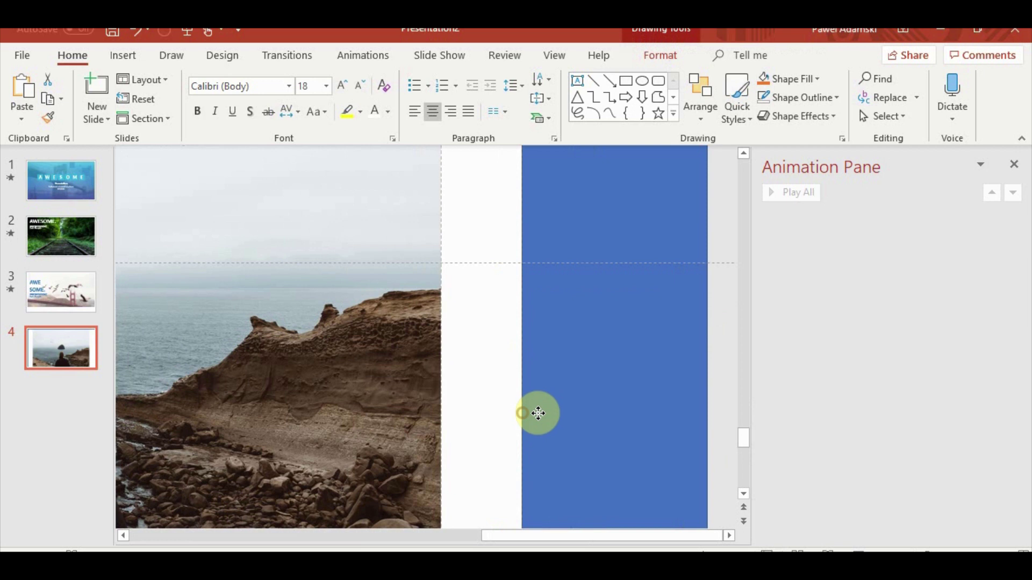
left_click_drag(538, 413, 543, 413)
scroll(533, 419, "down", 2)
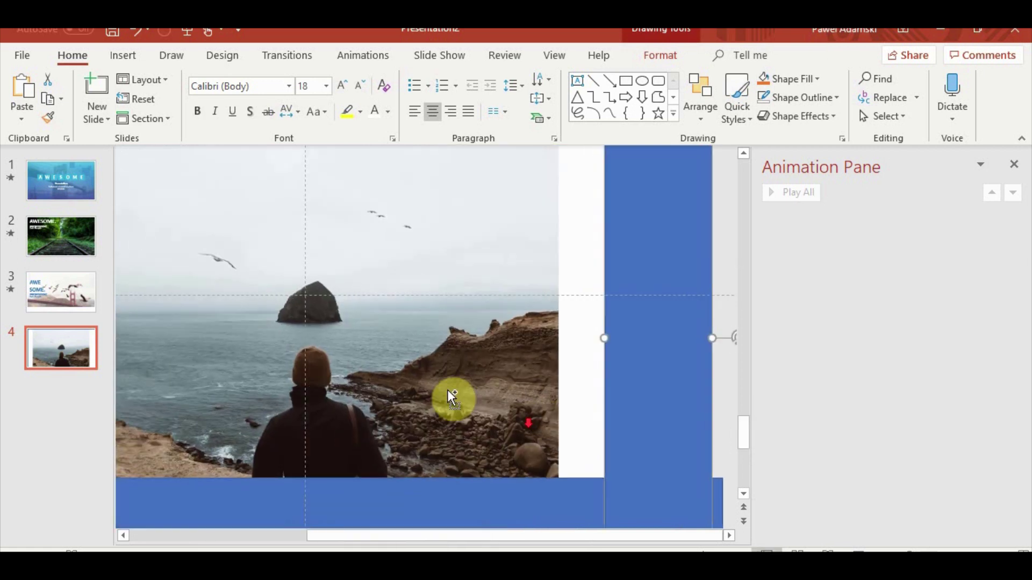
left_click(451, 398)
scroll(559, 465, "down", 3)
scroll(486, 408, "up", 3)
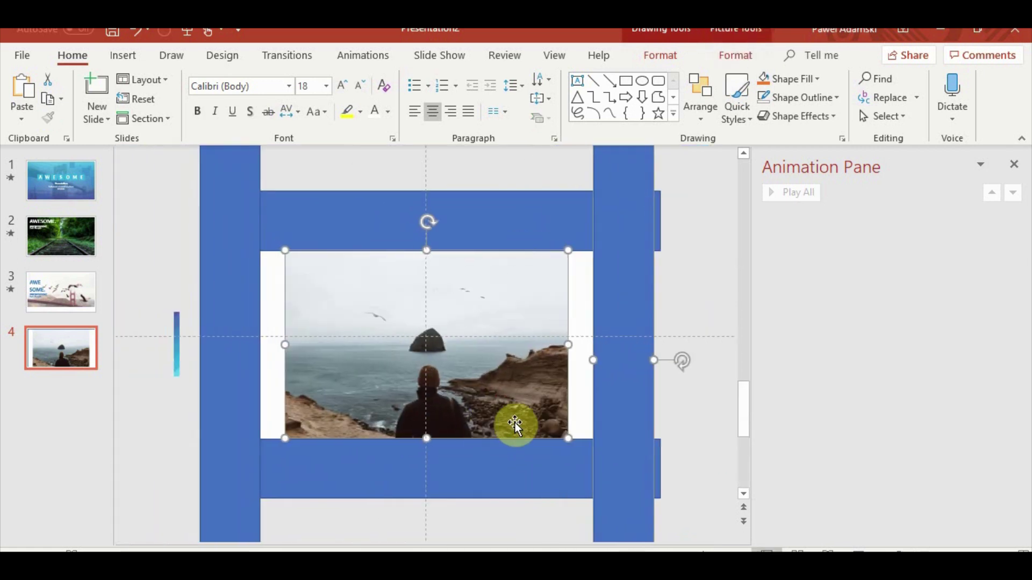
Enlarge the sea photo and slide it behind the four bars to fill the frame opening
mouse_move(569, 440)
left_mouse_down()
mouse_move(648, 502)
mouse_move(631, 487)
mouse_move(705, 530)
left_mouse_up()
left_click(706, 382)
left_click(433, 346)
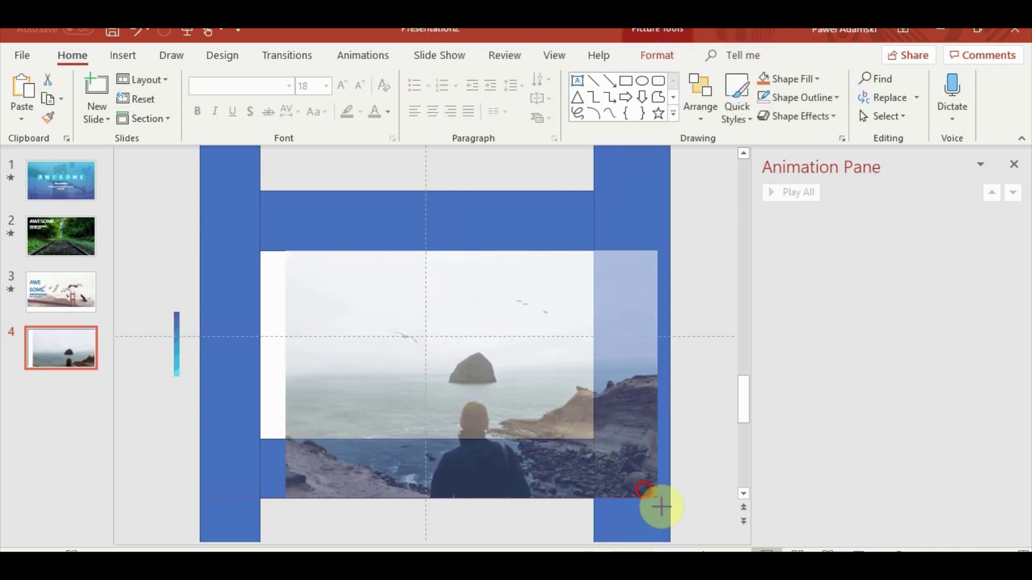
left_click_drag(584, 488, 452, 330)
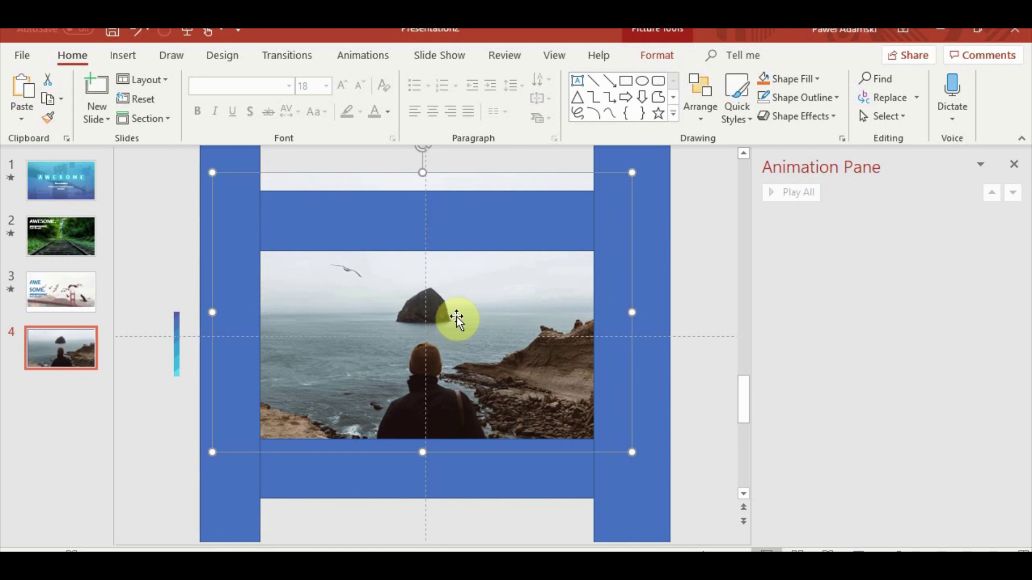
left_click_drag(457, 319, 458, 340)
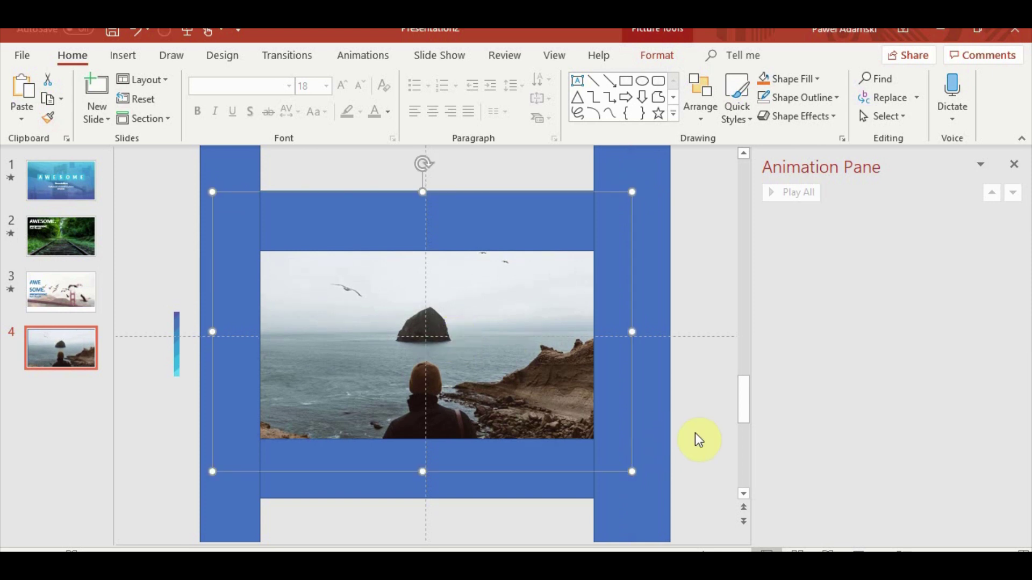
left_click_drag(461, 352, 461, 358)
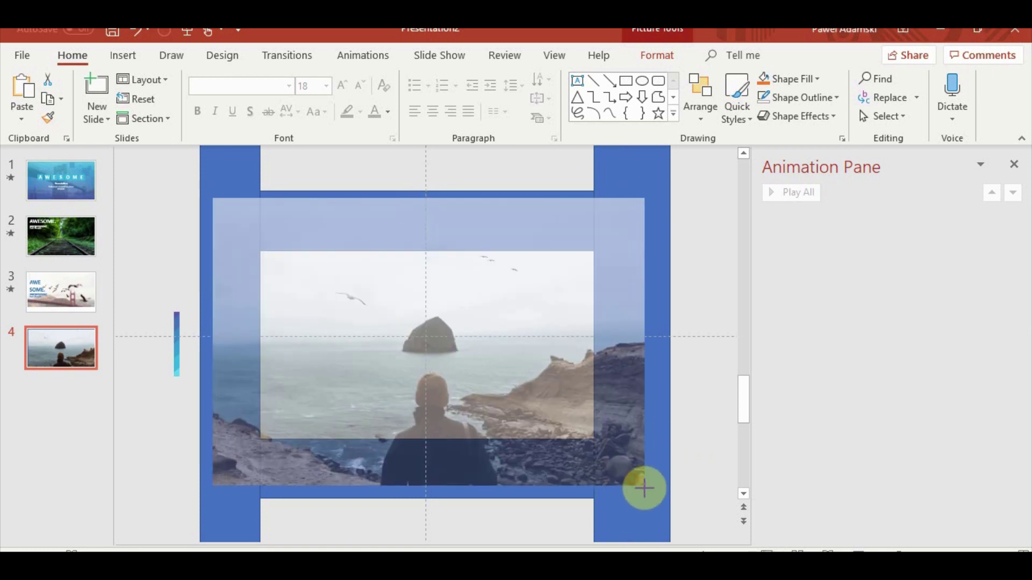
left_click_drag(632, 478, 662, 494)
mouse_move(527, 445)
left_mouse_down()
mouse_move(488, 383)
mouse_move(496, 402)
left_mouse_up()
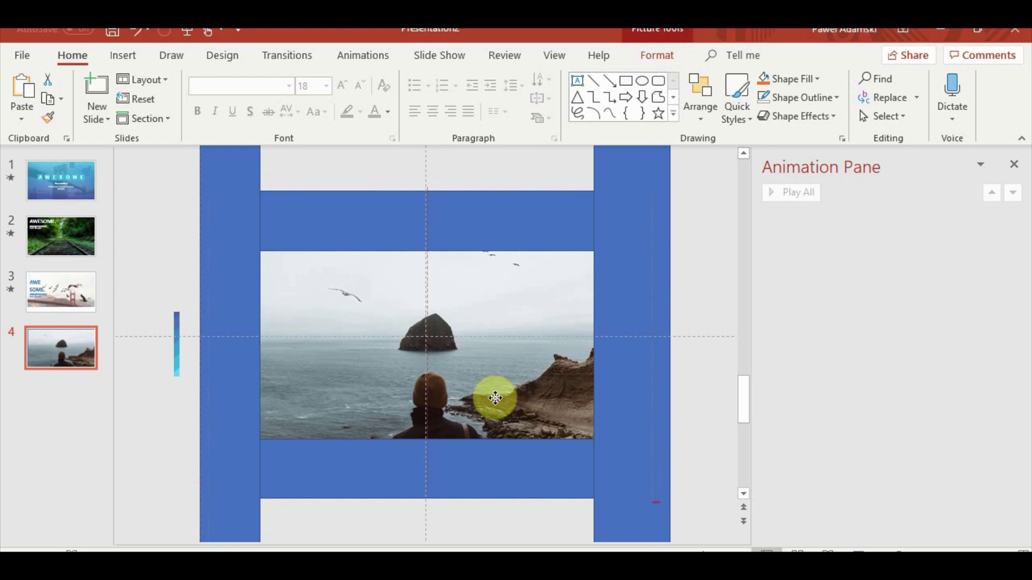
left_click(673, 385)
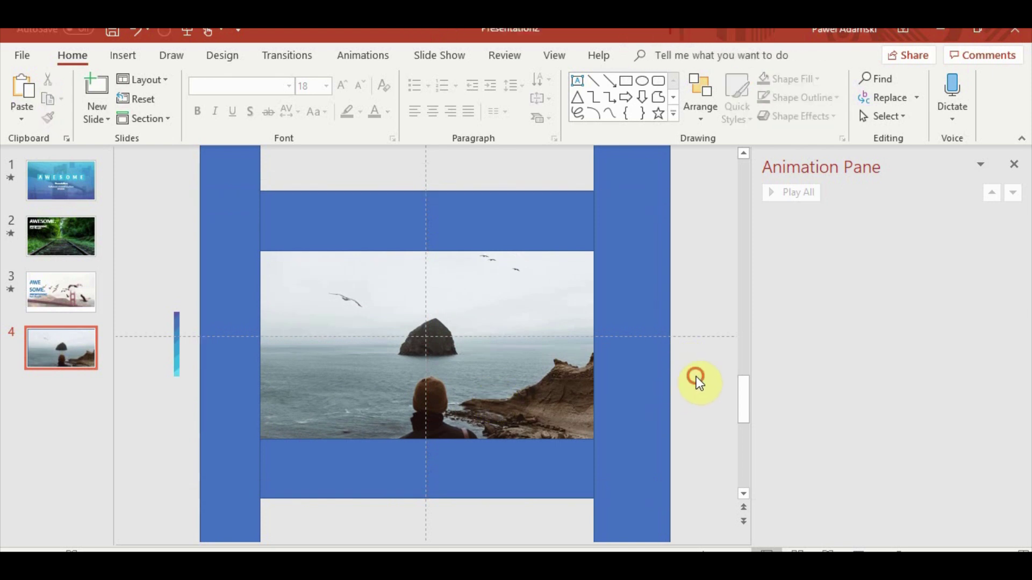
Shorten the left and right bars from their bottoms and align the bottom bar's edge
left_click(376, 354)
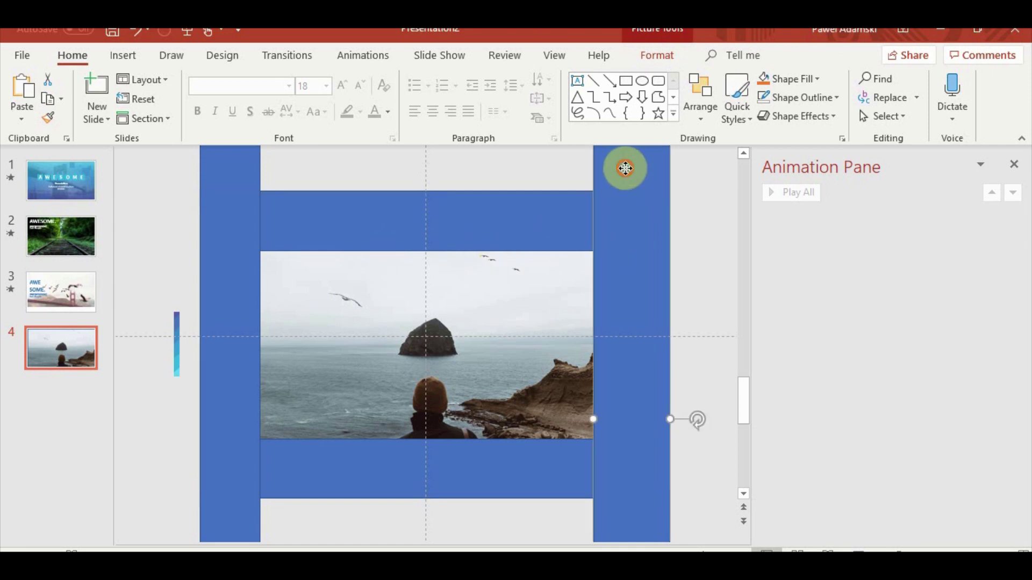
left_click(635, 208)
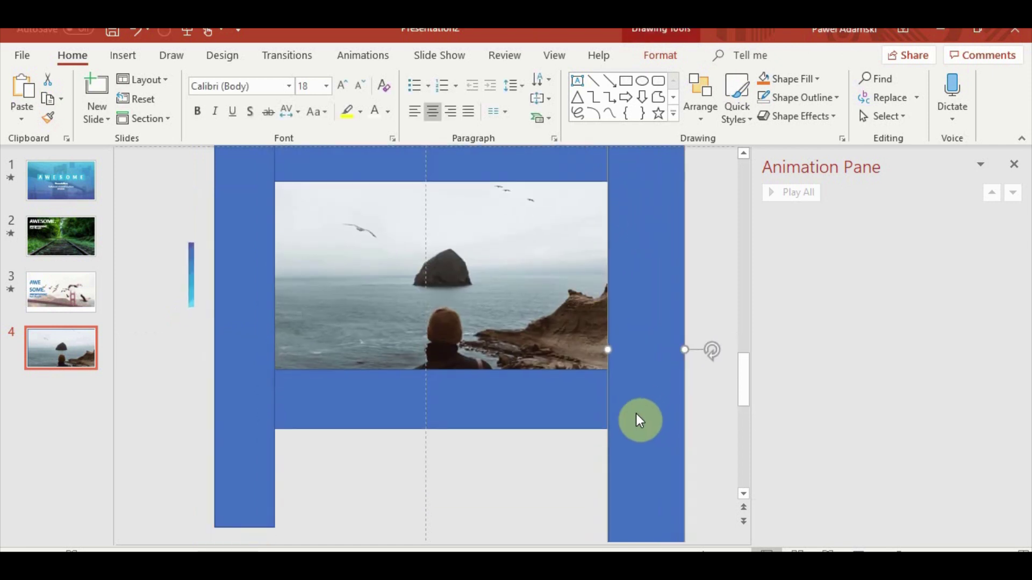
scroll(637, 419, "up", 5)
left_click(76, 371)
left_click(217, 414)
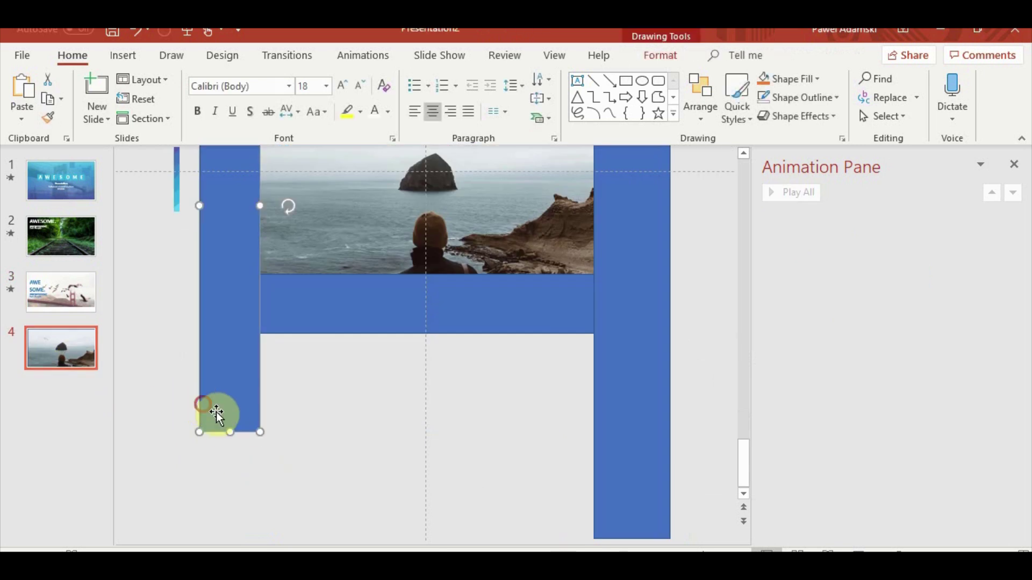
left_click_drag(229, 433, 226, 347)
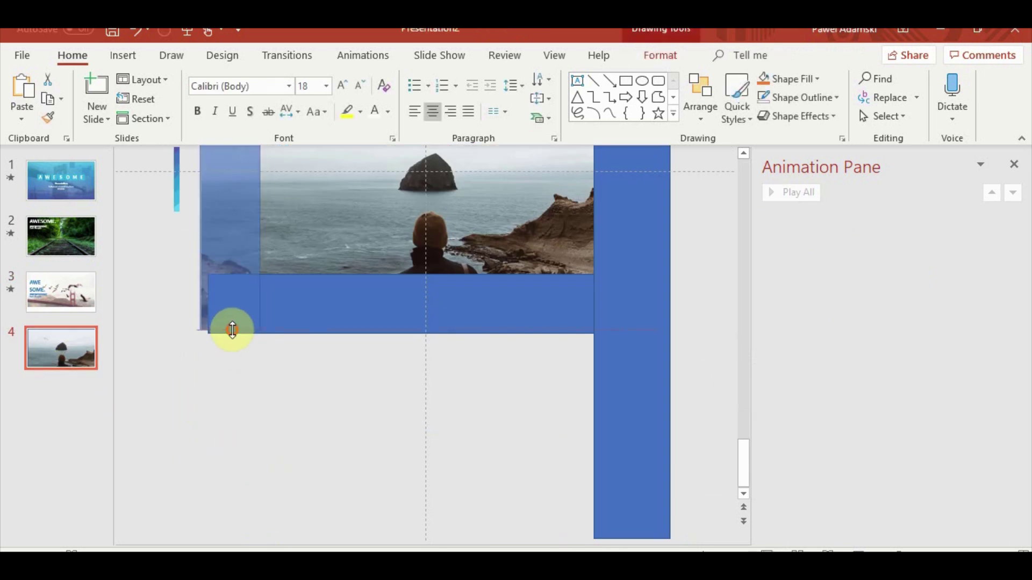
left_click(352, 316)
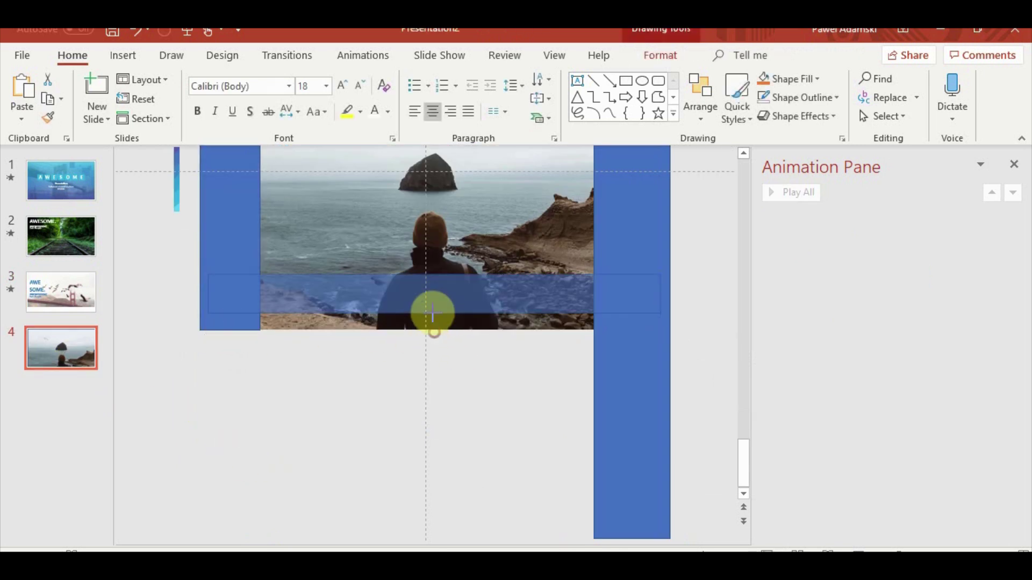
left_click_drag(440, 333, 433, 330)
left_click(621, 420)
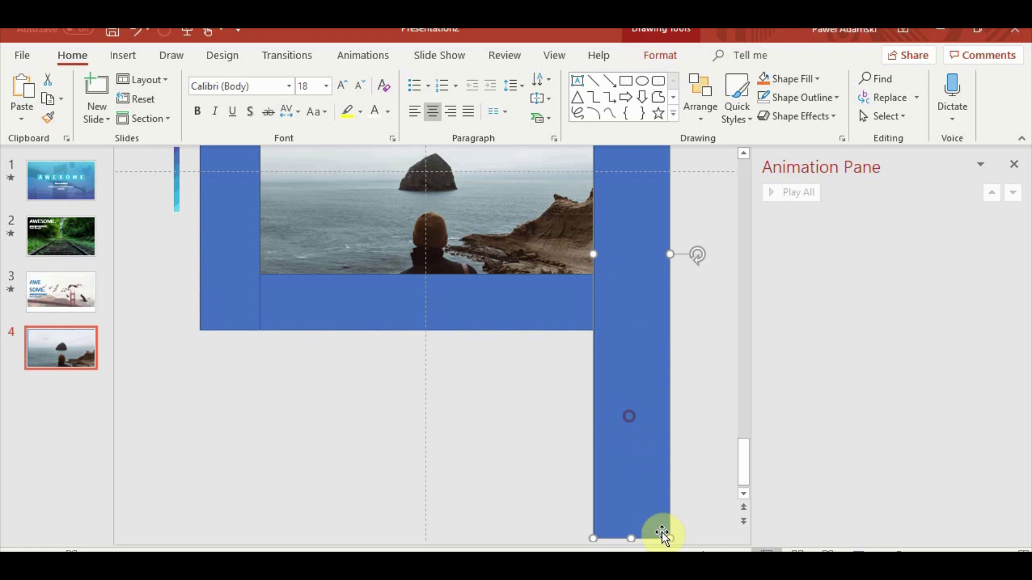
left_click_drag(643, 539, 613, 332)
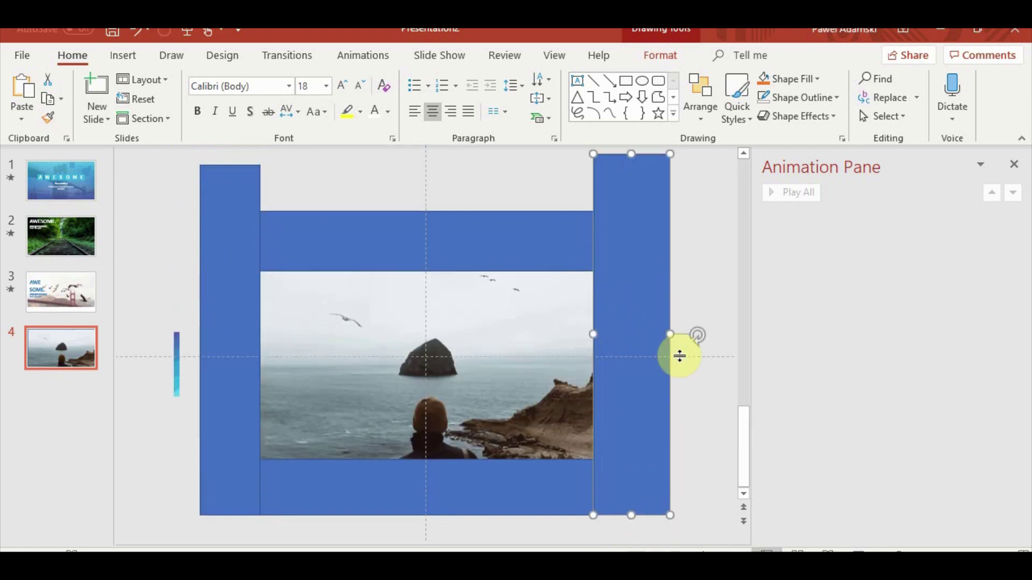
left_click_drag(618, 329, 650, 324)
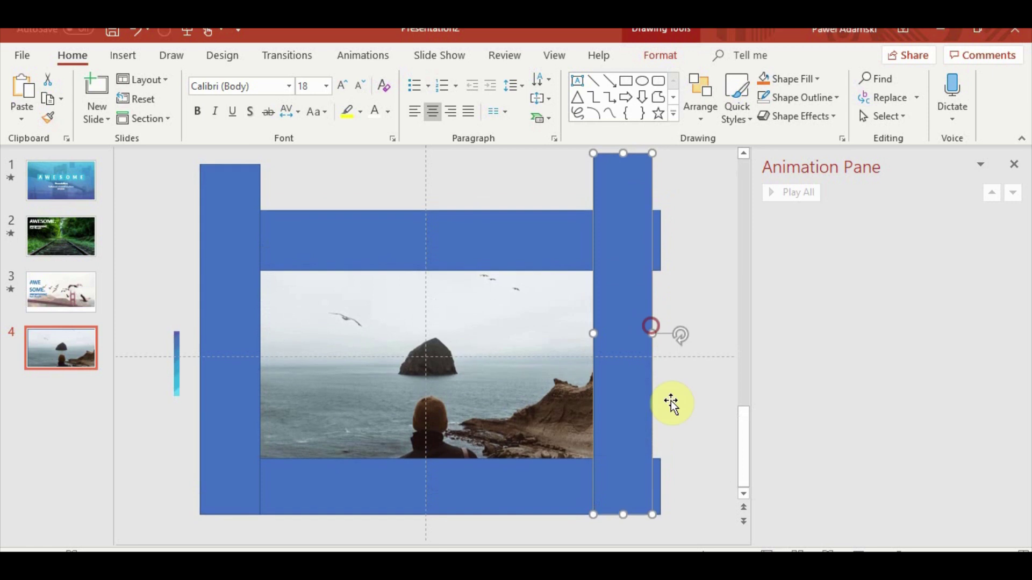
Trim the top and bottom bars' right ends and lower the vertical bars' top edges
left_click(537, 493)
left_click_drag(660, 481, 651, 480)
left_click(524, 246)
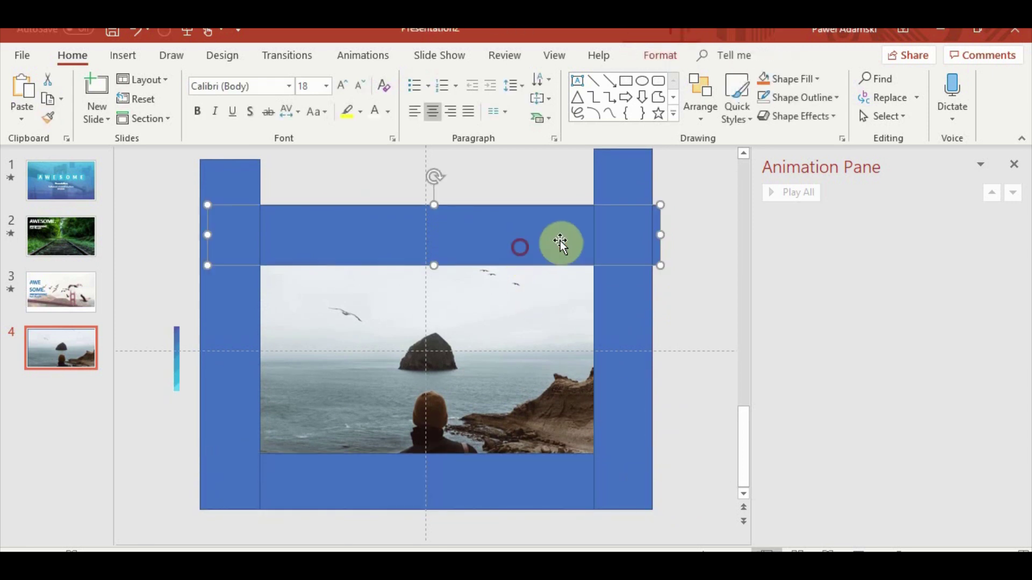
left_click_drag(661, 233, 651, 233)
left_click(622, 152)
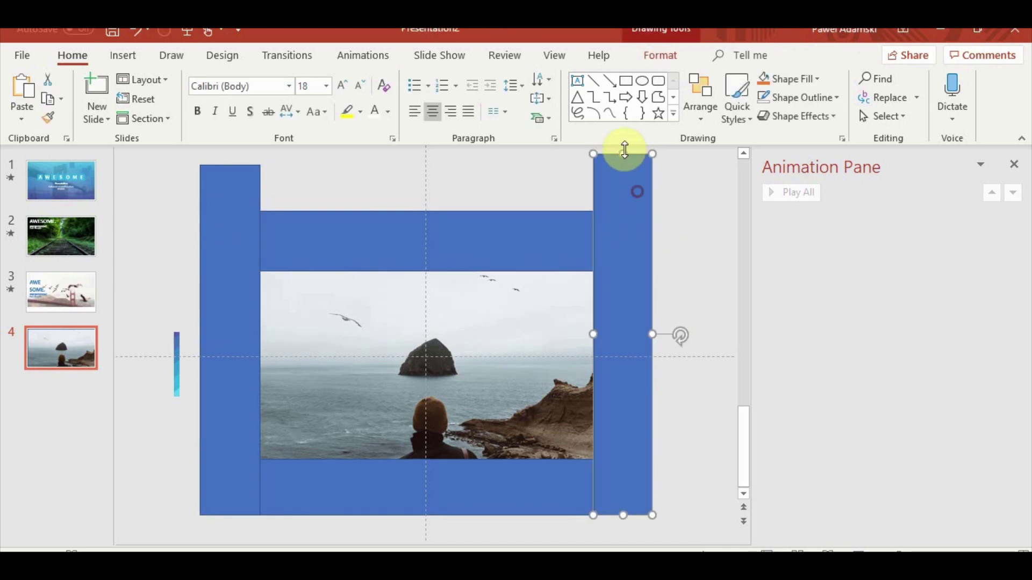
left_click_drag(622, 152, 624, 207)
left_click(382, 224)
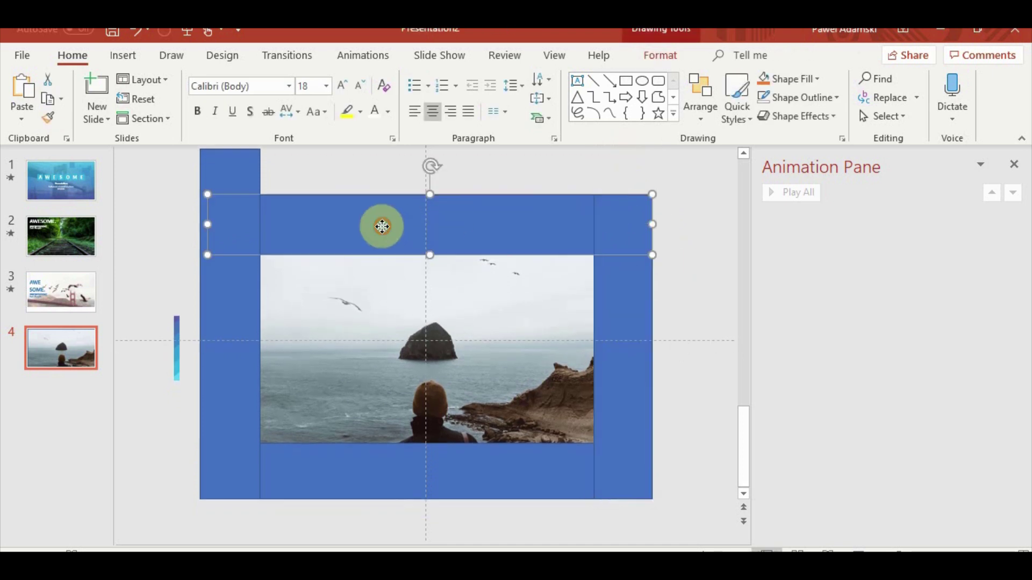
left_click(231, 164)
mouse_move(229, 155)
left_mouse_down()
mouse_move(229, 215)
mouse_move(228, 197)
left_mouse_up()
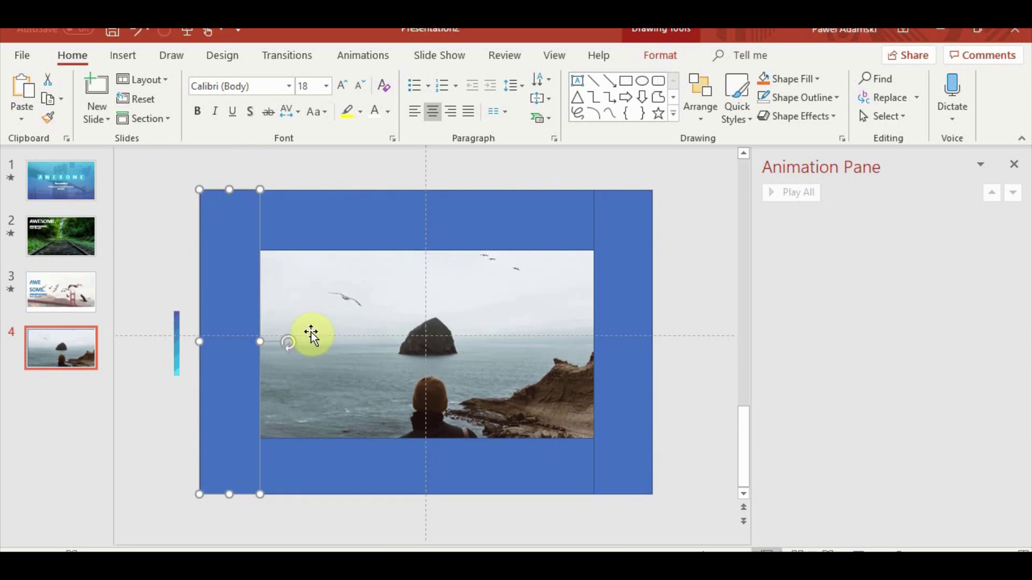
left_click_drag(246, 341, 197, 335)
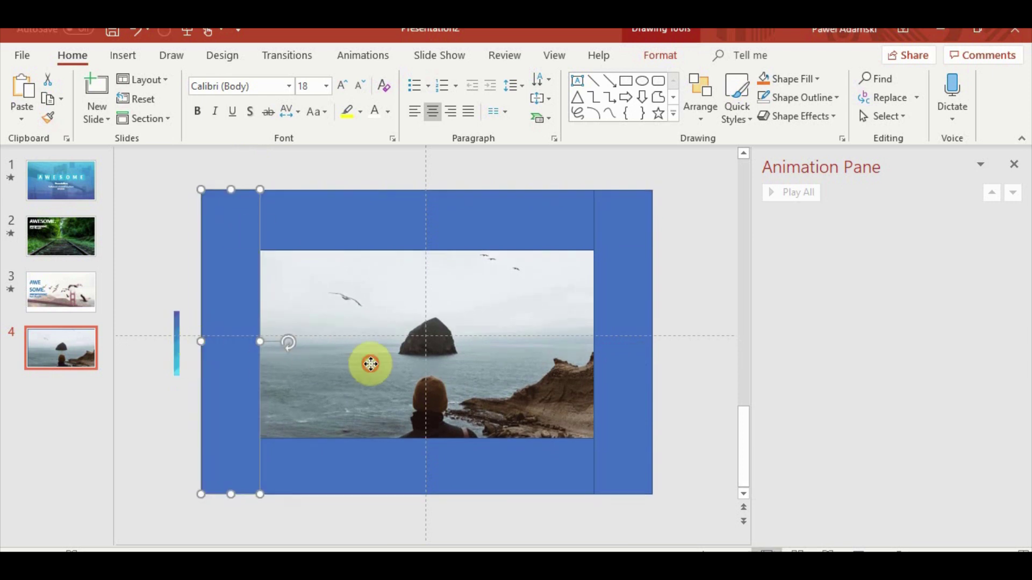
Raise the top bar and line up the left and right bars' tops with it
left_click(371, 363)
left_click(277, 173)
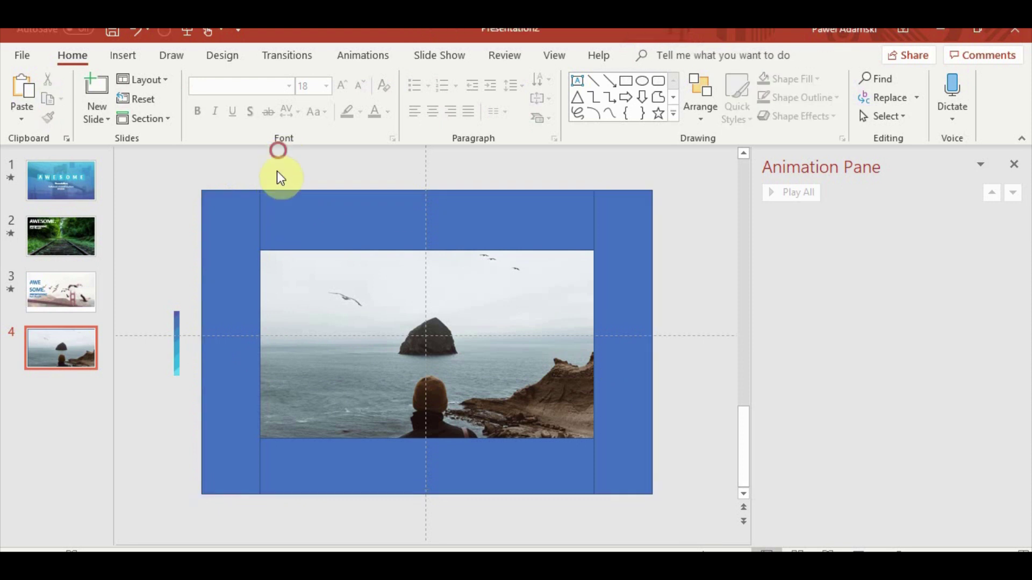
left_click_drag(421, 208, 429, 197)
left_click(221, 293)
left_click_drag(230, 190, 230, 194)
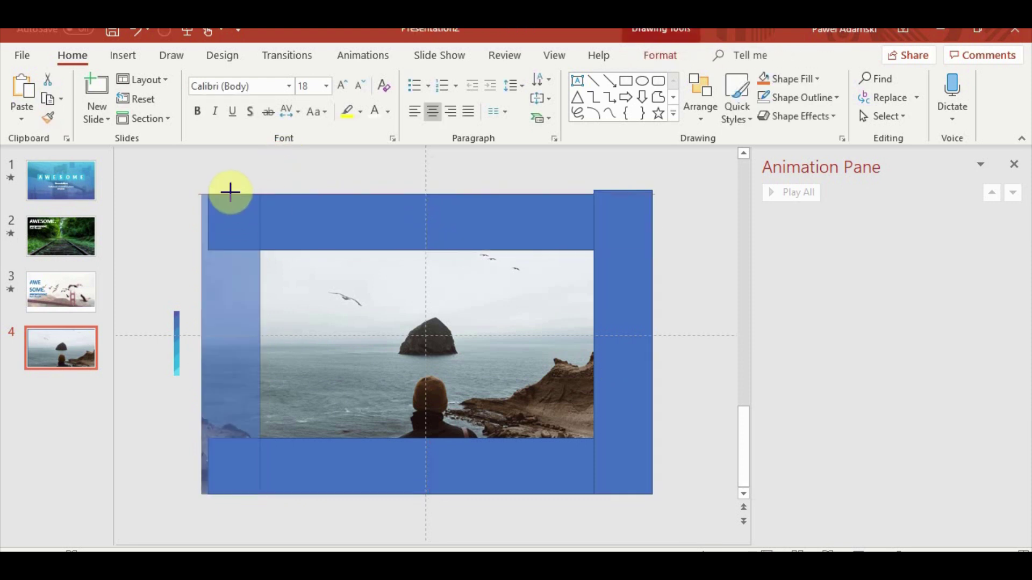
left_click(609, 240)
left_click_drag(622, 190, 622, 194)
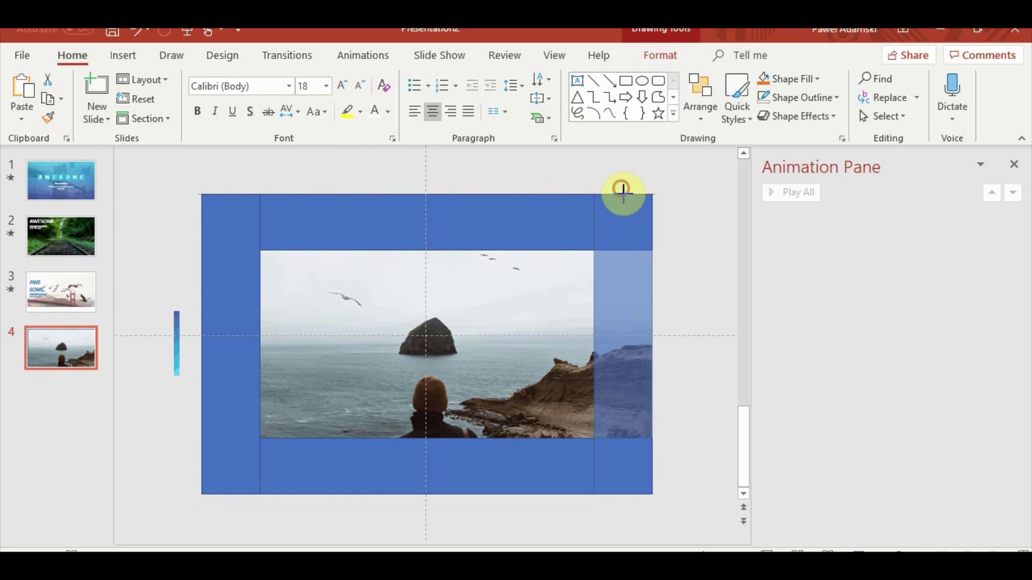
left_click(481, 304)
left_click(705, 368)
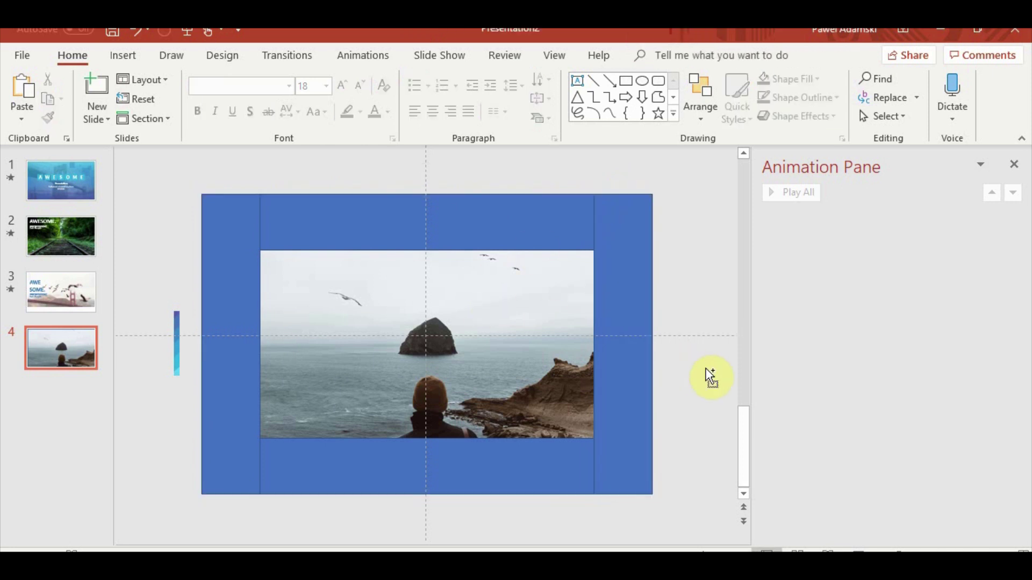
Draw a rectangle from the frame's top centre to its bottom-right corner
left_click(117, 50)
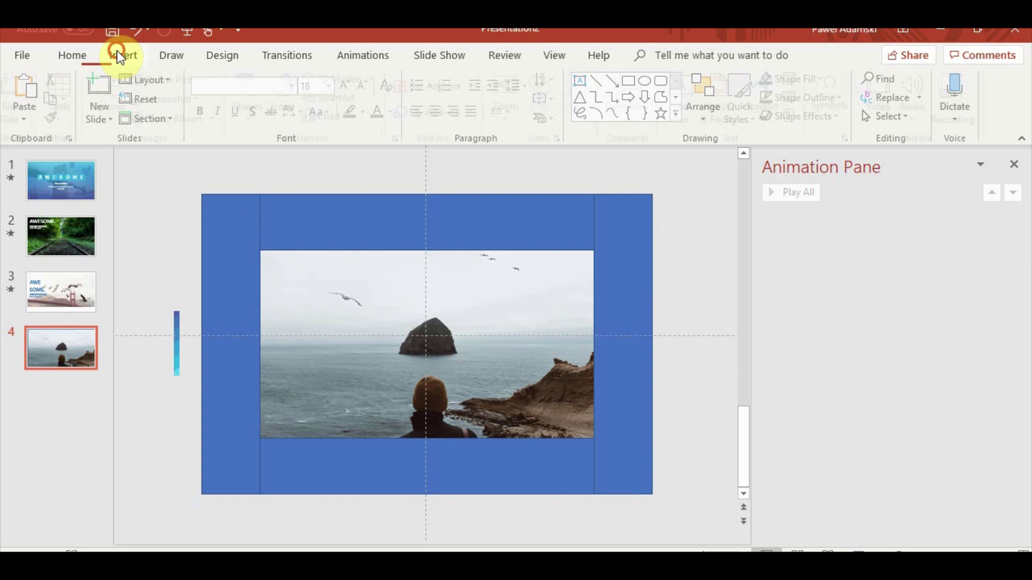
left_click(261, 112)
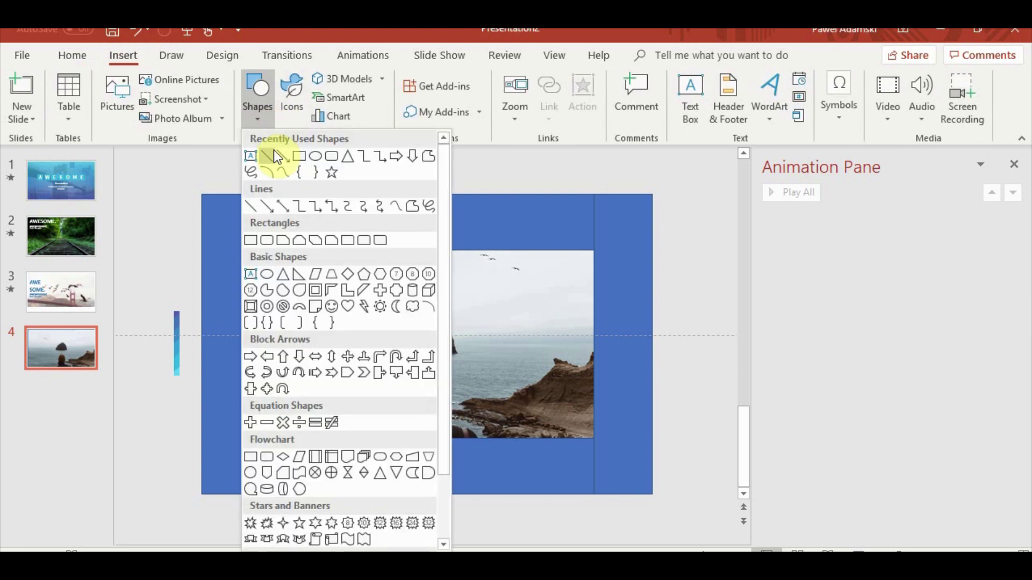
left_click(300, 157)
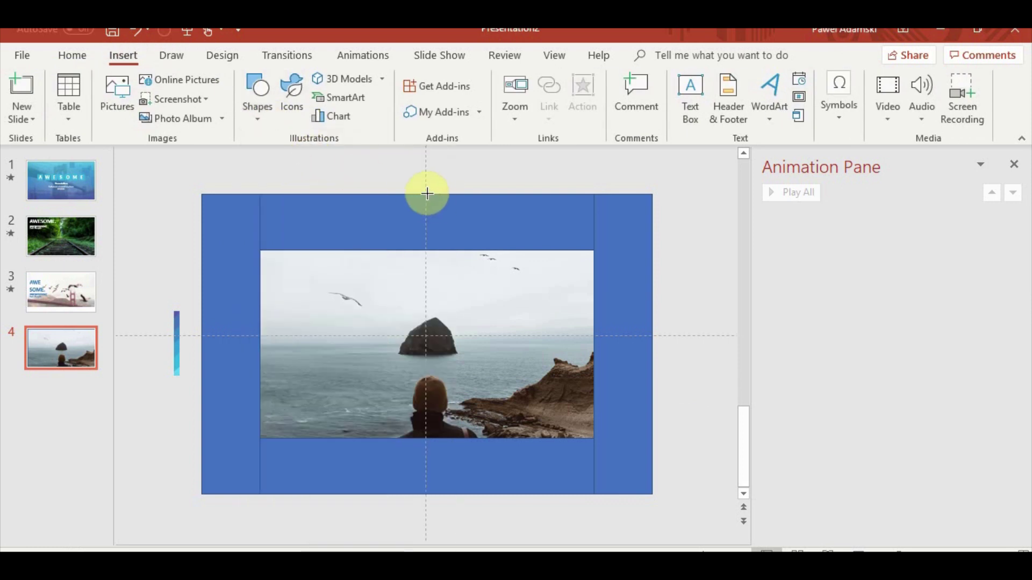
left_click_drag(427, 195, 650, 467)
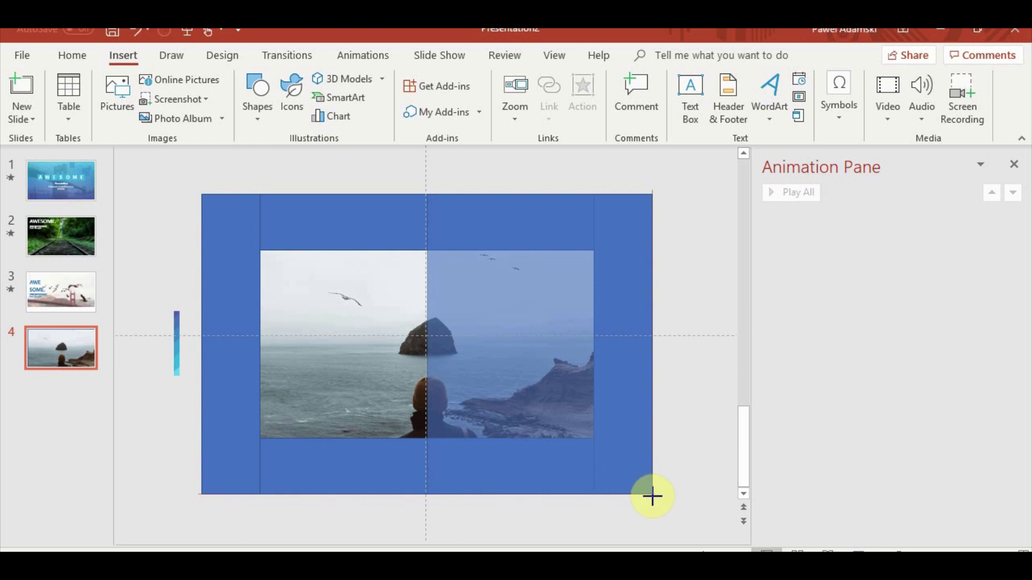
left_click_drag(652, 490, 653, 493)
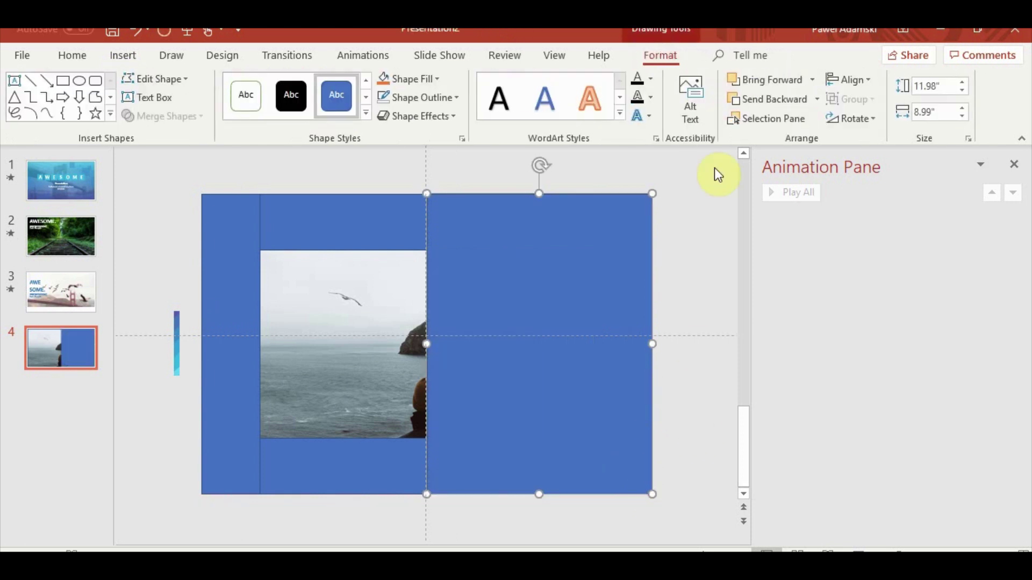
left_click(430, 80)
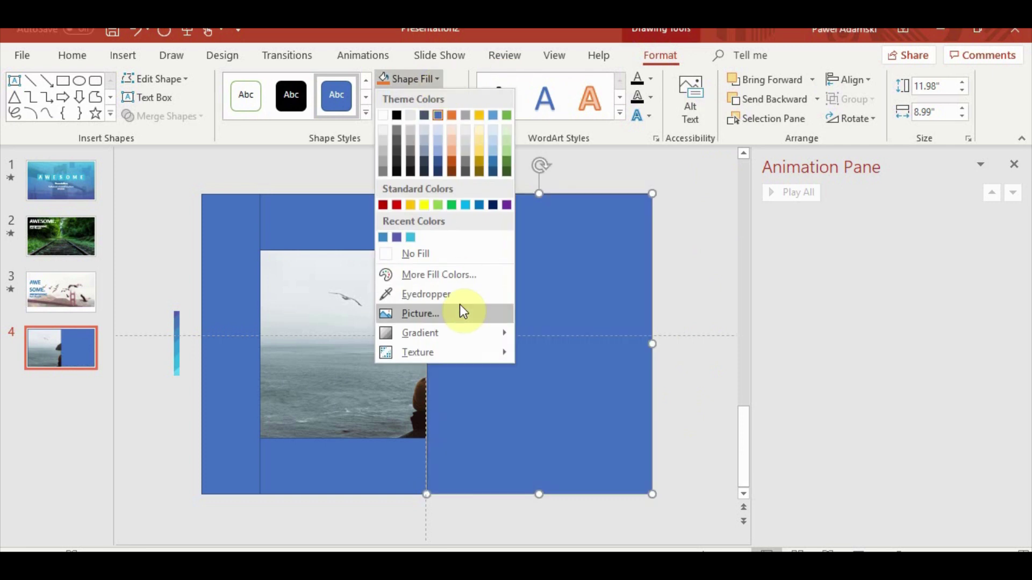
Fill the right-half rectangle with the sea photo from a file
left_click(444, 315)
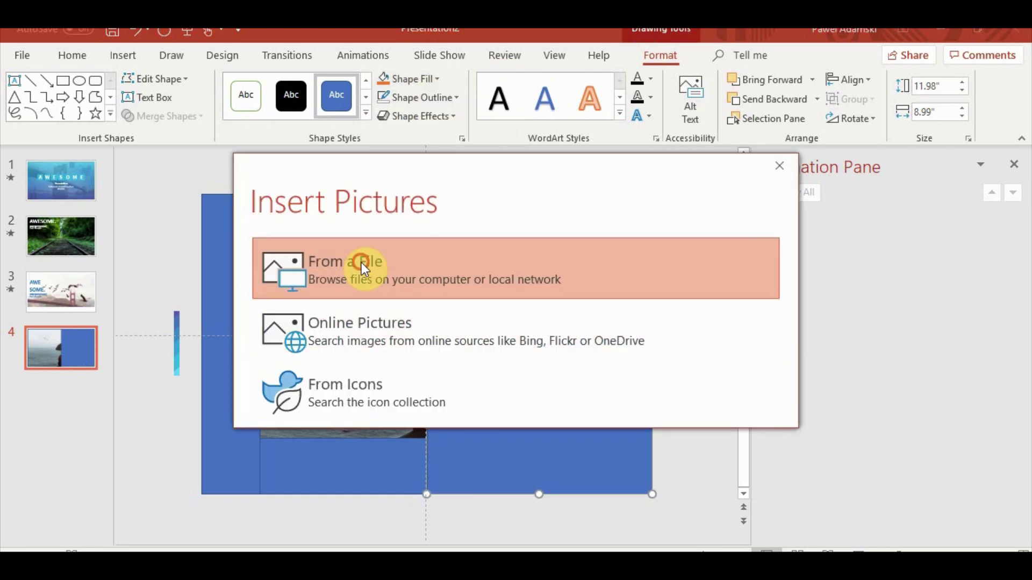
left_click(361, 262)
double_click(298, 154)
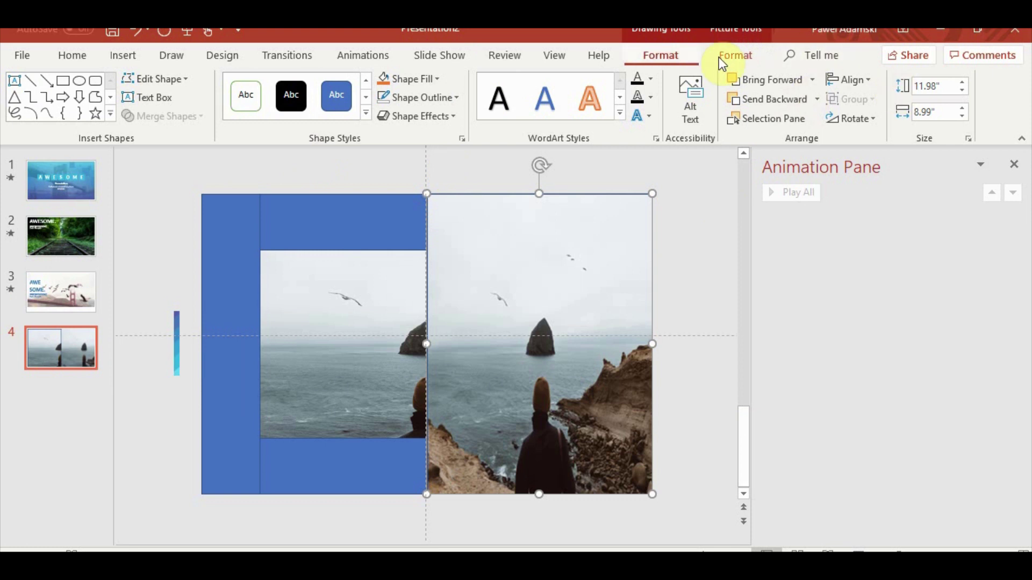
Crop the picture fill to Fill and shift it to line up with the original photo
left_click(725, 56)
left_click(902, 110)
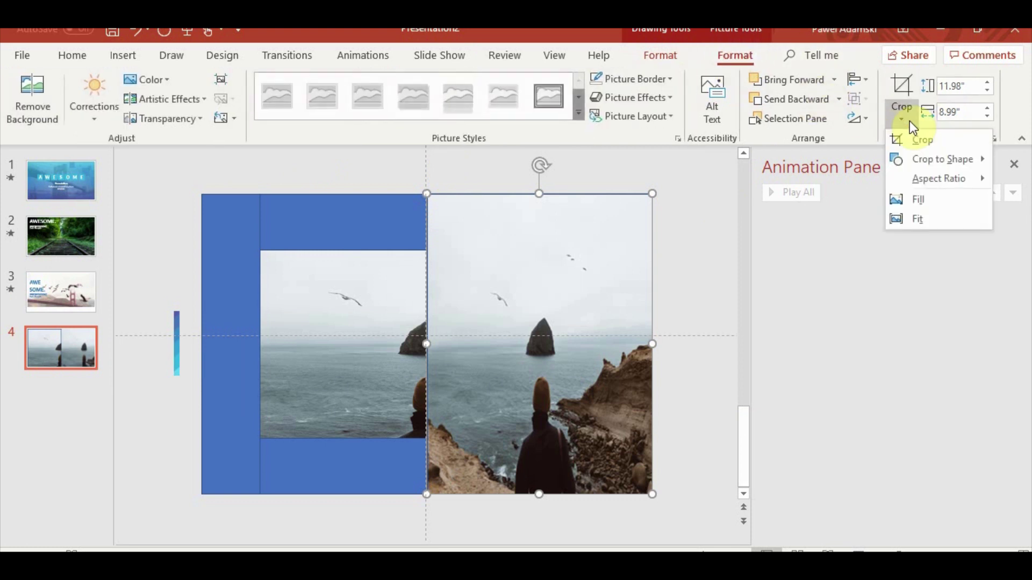
left_click(942, 202)
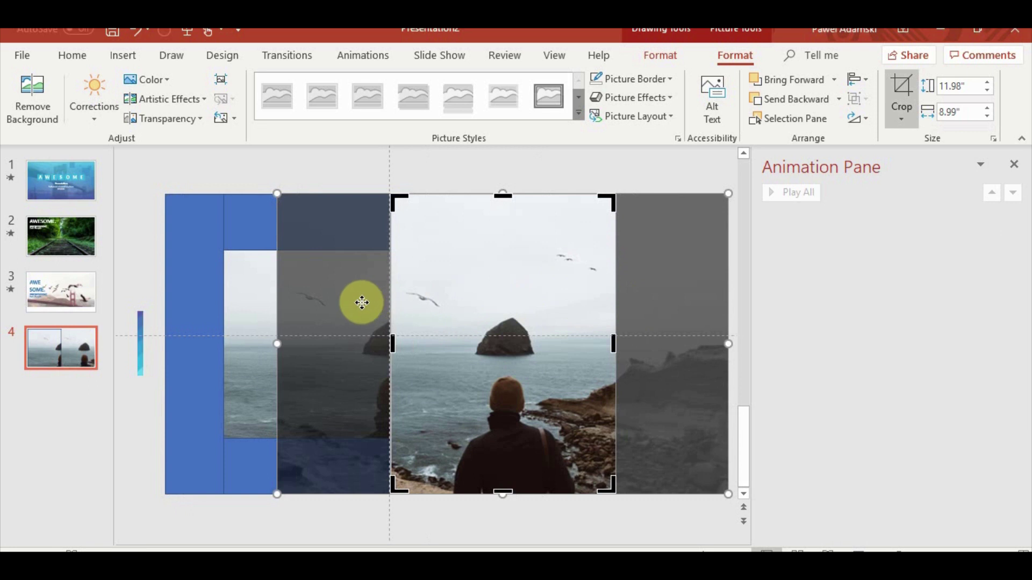
left_click_drag(355, 303, 283, 306)
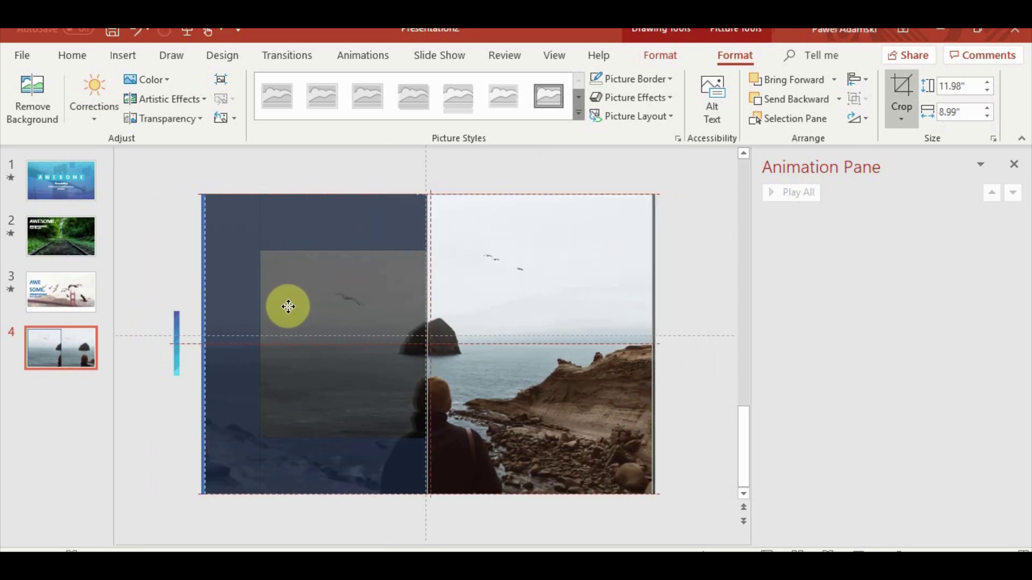
left_click_drag(284, 306, 283, 307)
left_click(703, 382)
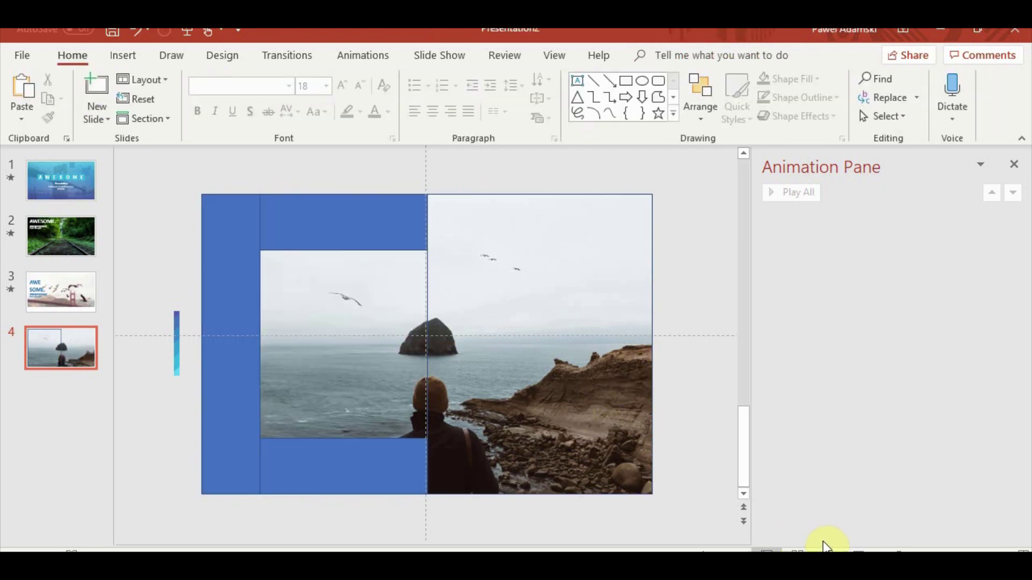
Preview the slide, then set the picture-filled rectangle to No Outline
left_click(824, 544)
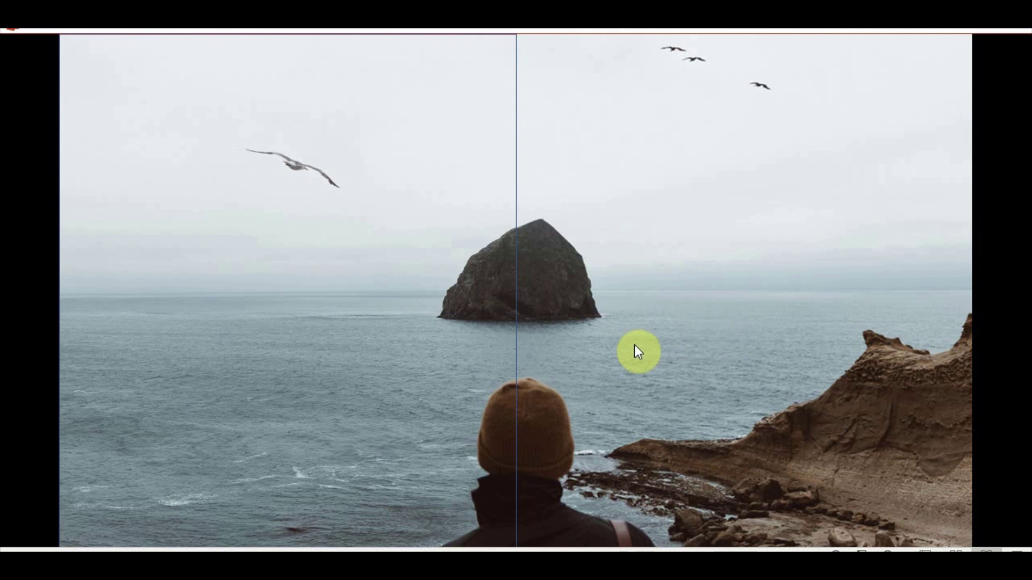
key("Escape")
left_click(542, 364)
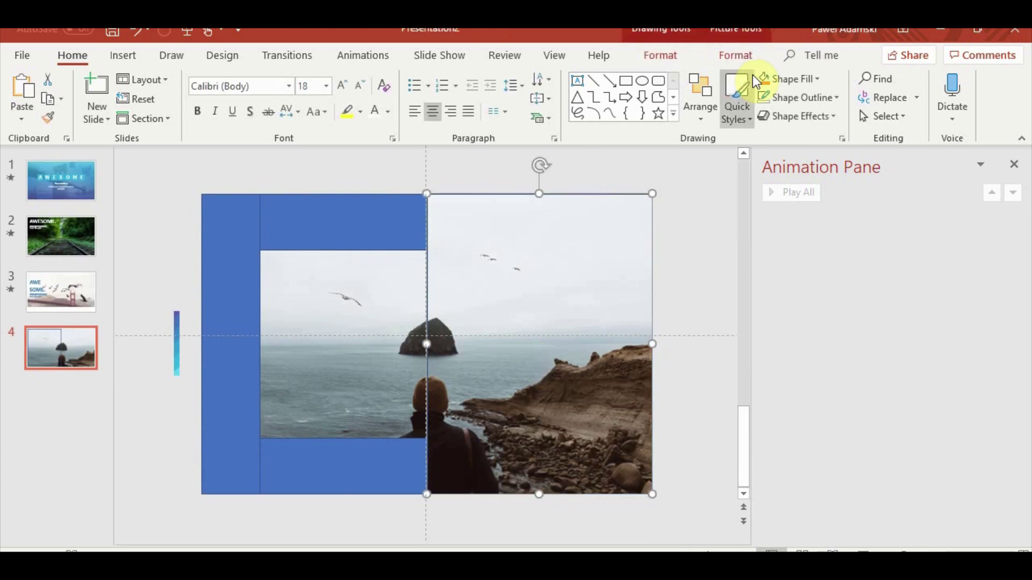
left_click(736, 54)
left_click(671, 55)
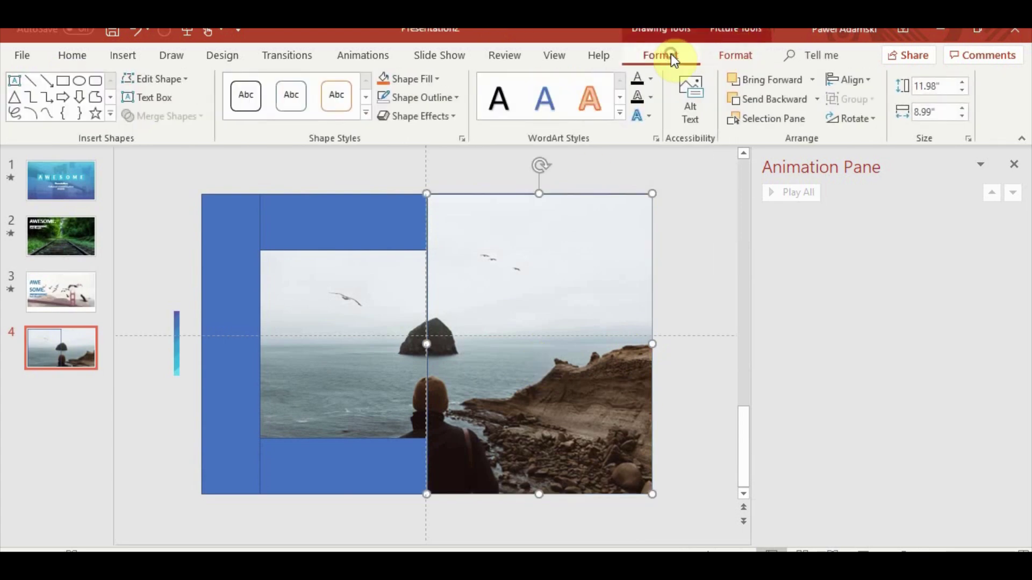
left_click(453, 99)
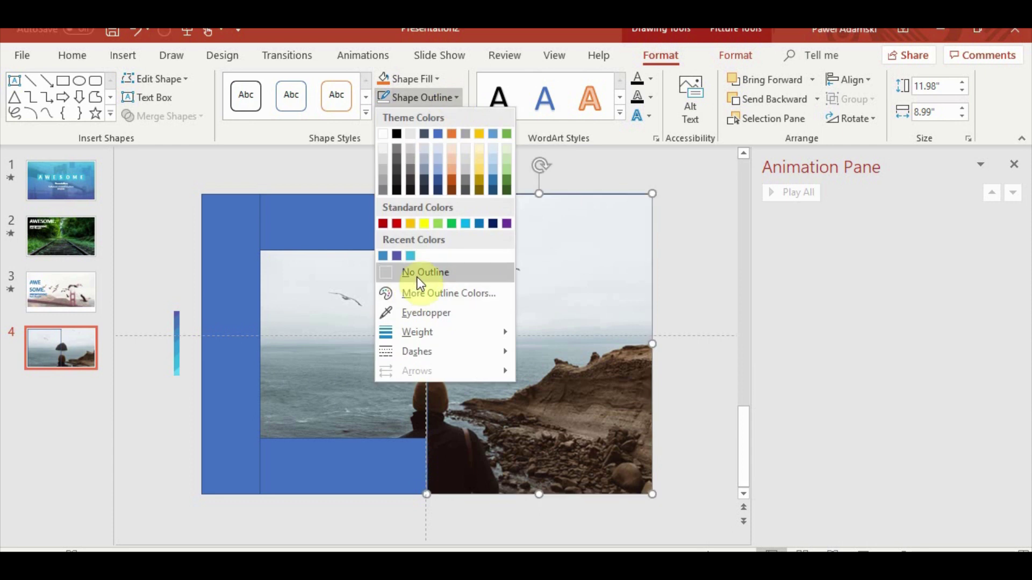
left_click(417, 275)
left_click(687, 400)
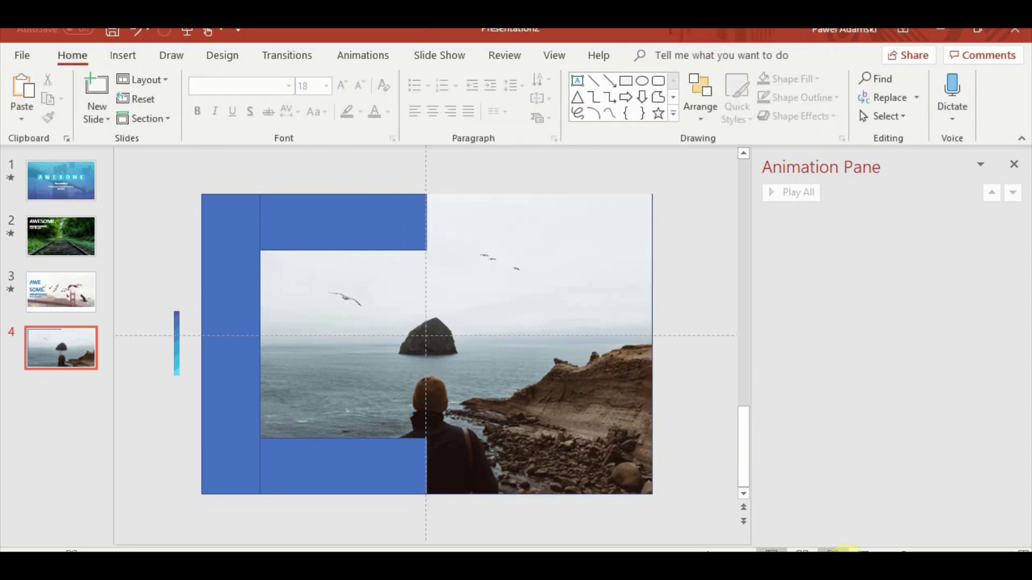
Preview the slide again and nudge the picture rectangle into alignment
left_click(843, 552)
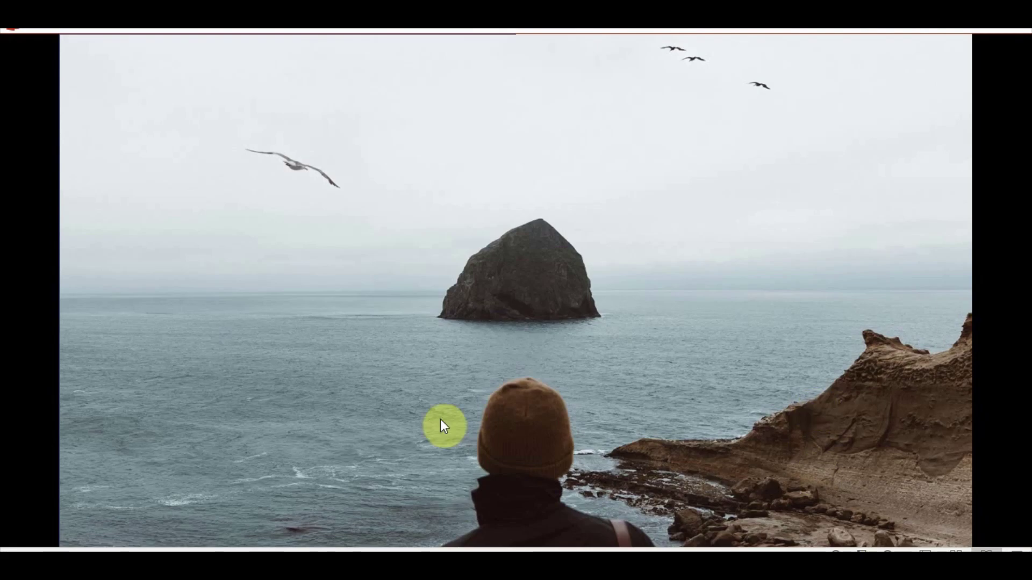
key("Escape")
left_click_drag(358, 375, 614, 379)
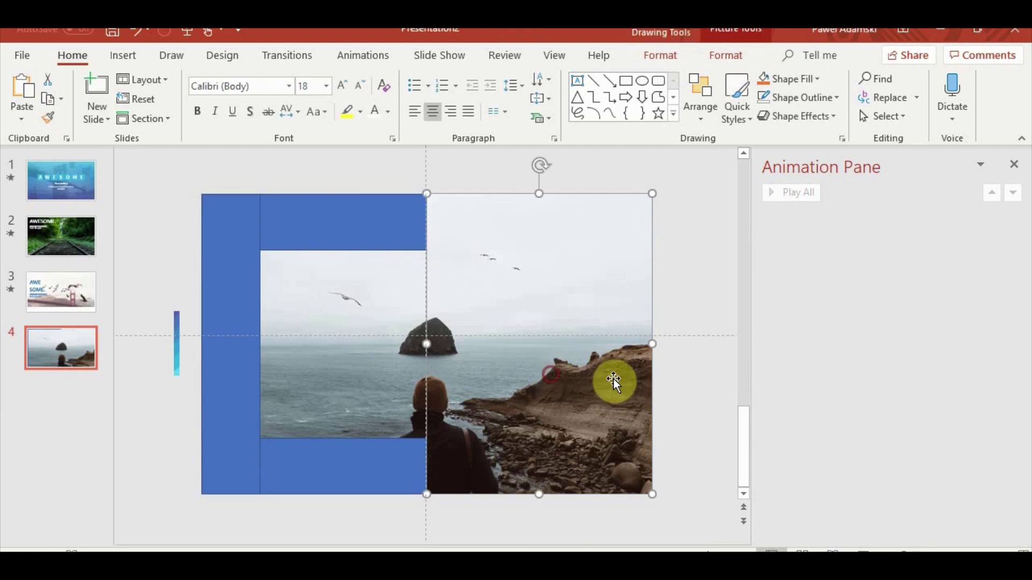
left_click(692, 379)
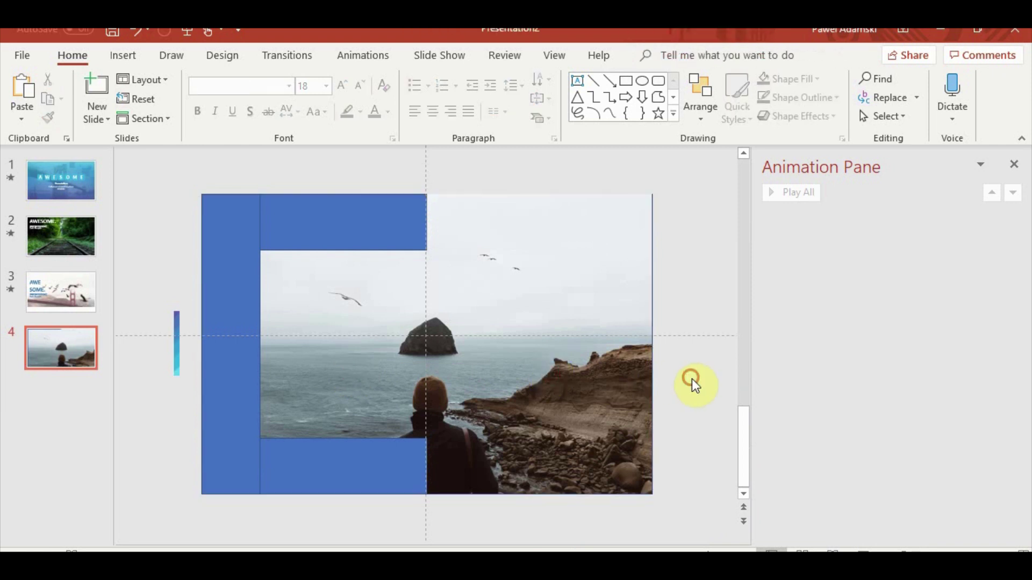
Insert a text box reading 'AWE' and move it to the top-left of the slide
left_click(124, 59)
left_click(692, 86)
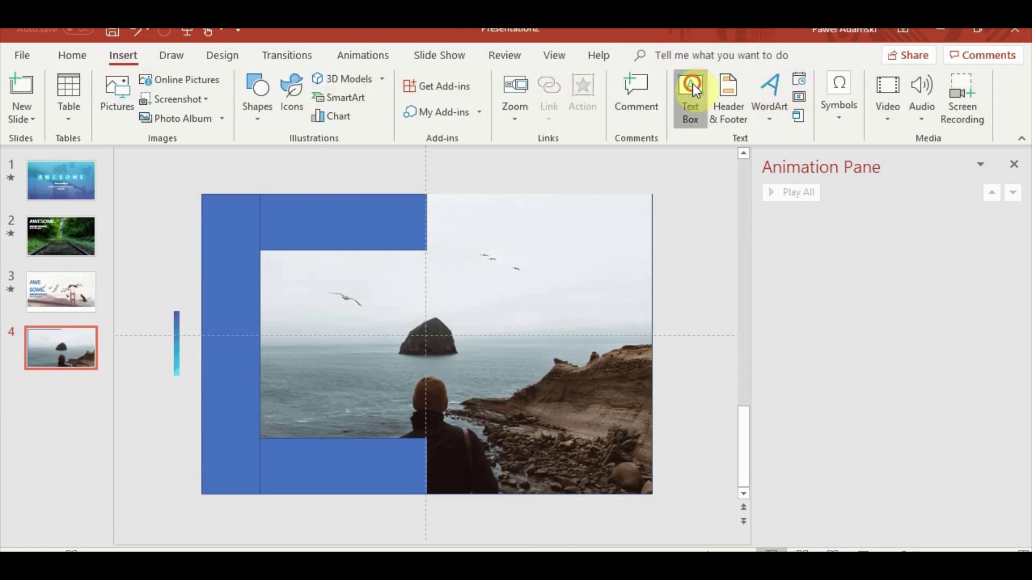
left_click(684, 316)
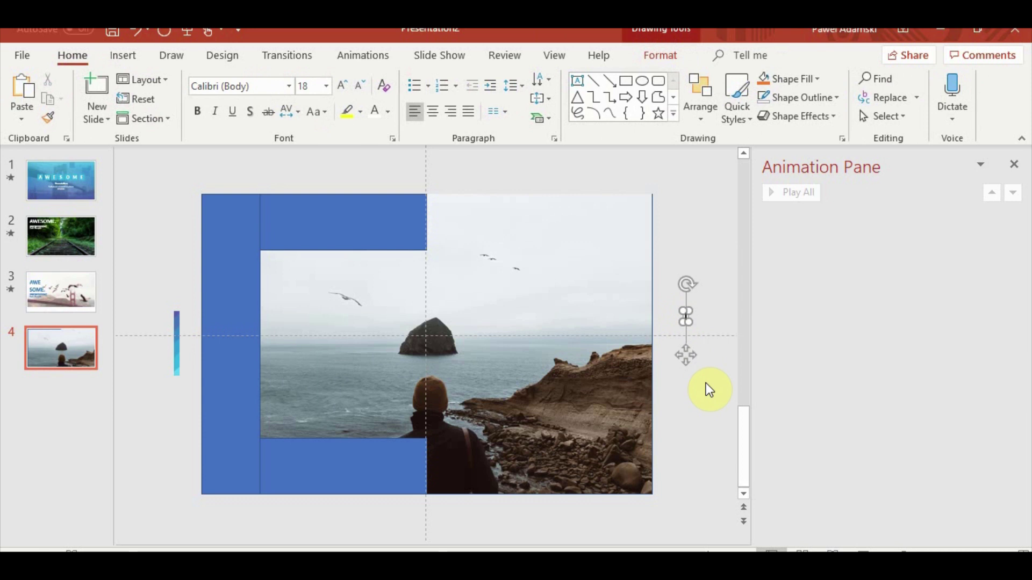
type("AWE")
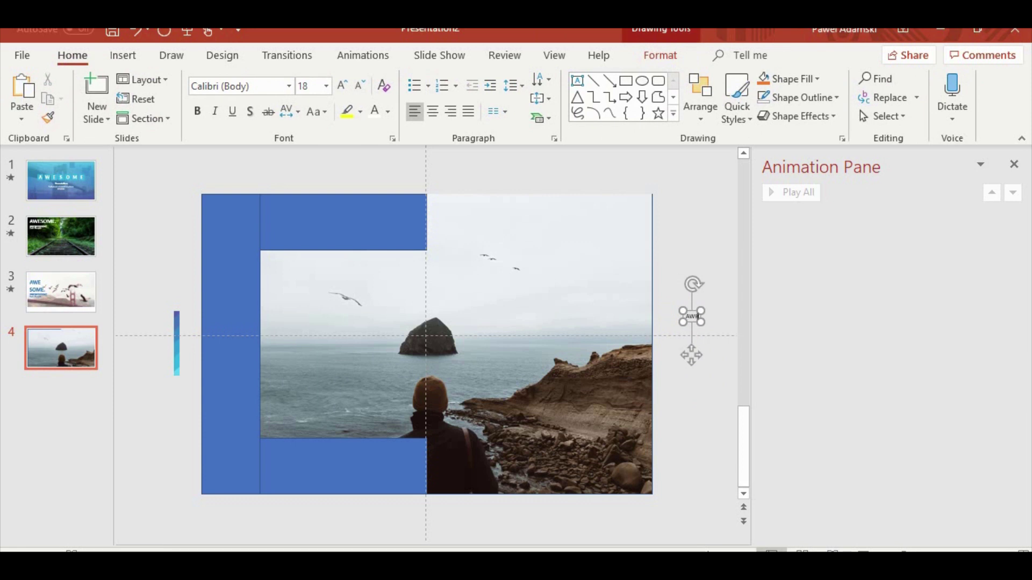
left_click(689, 417)
left_click(693, 317)
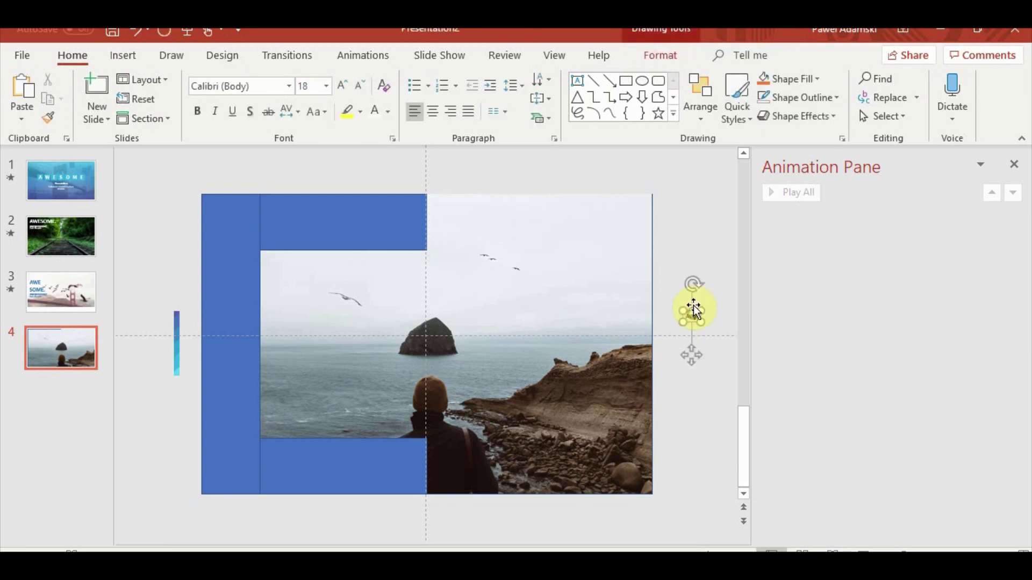
left_click_drag(691, 355, 299, 261)
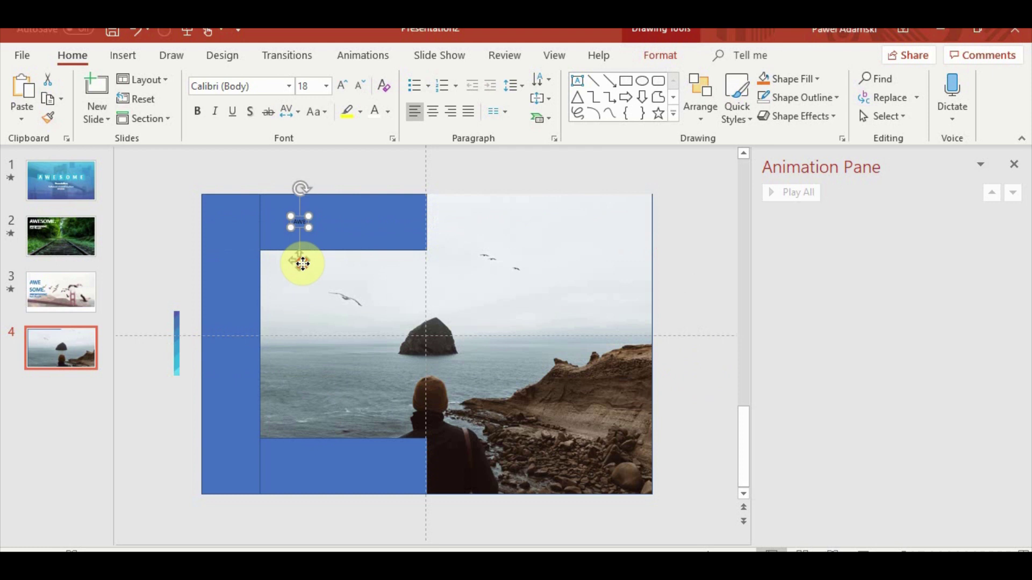
Set AWE to Lato Heavy at size 48 and place it beside the rock
left_click(288, 89)
left_click(266, 182)
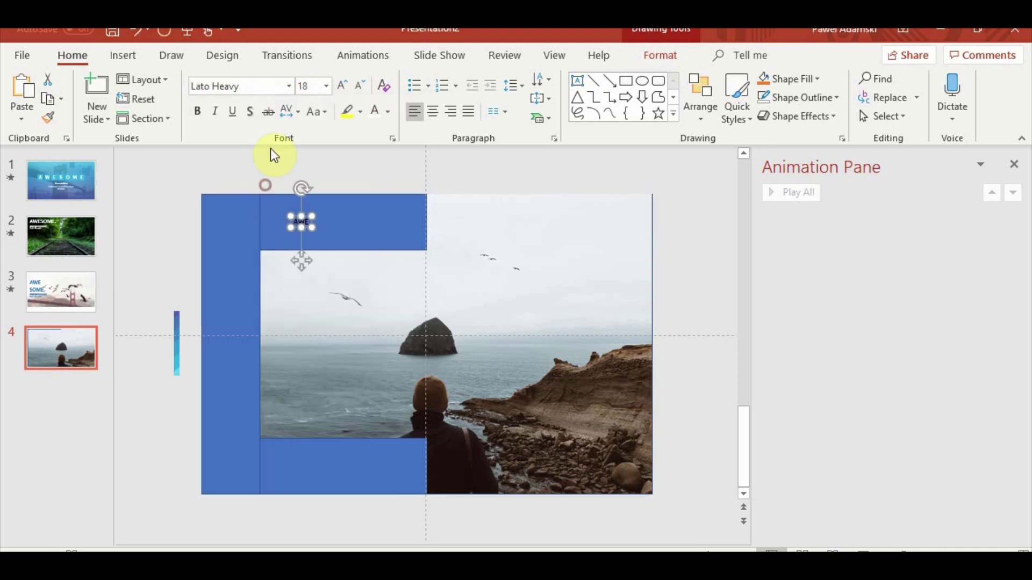
left_click(340, 85)
left_click(341, 85)
left_click(341, 85)
left_click(341, 85)
left_click(341, 85)
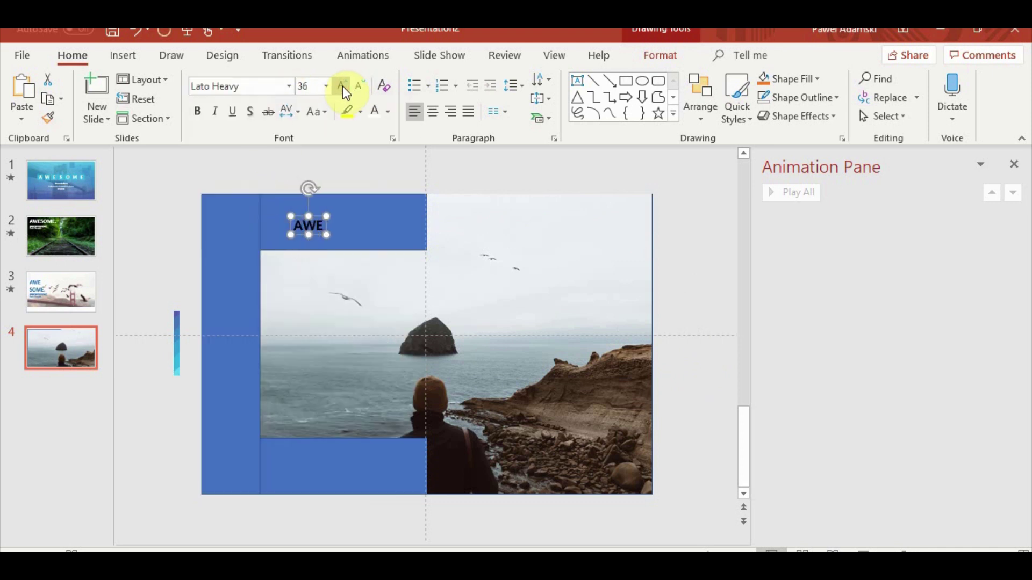
left_click(341, 86)
left_click(341, 86)
left_click(341, 86)
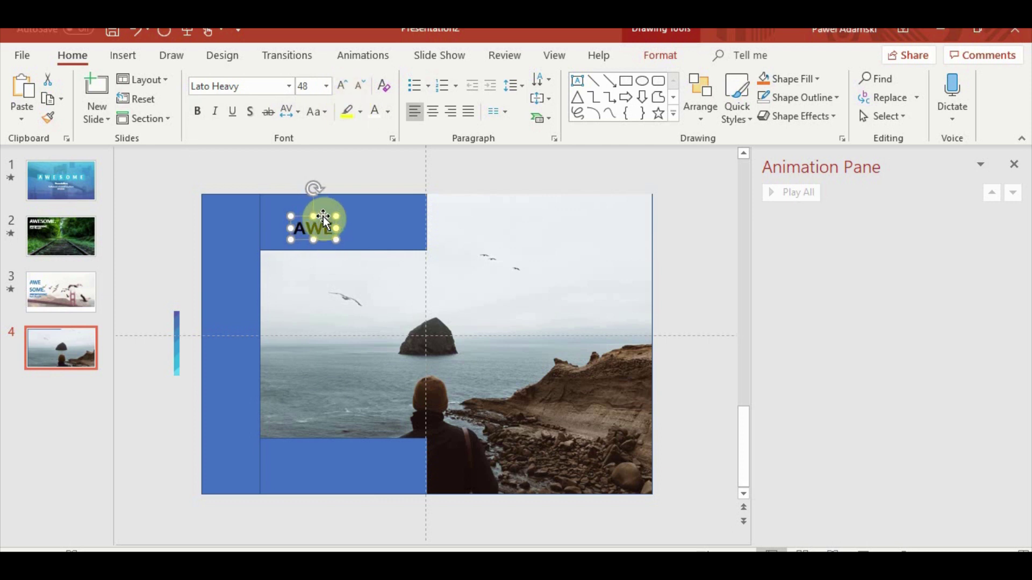
mouse_move(323, 216)
left_mouse_down()
mouse_move(413, 301)
mouse_move(399, 318)
mouse_move(461, 319)
left_mouse_up()
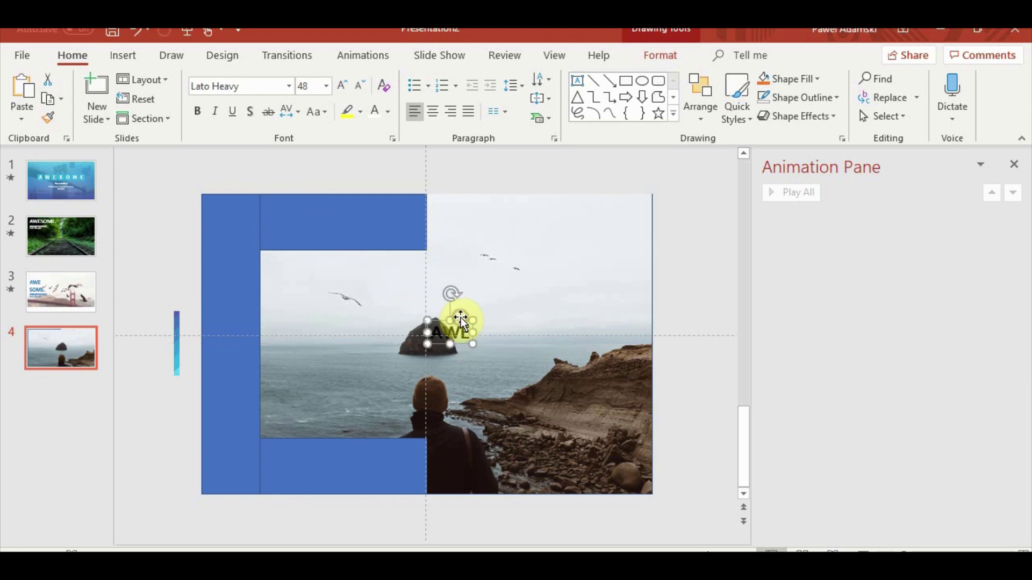
Make AWE white and duplicate it below, retyping the copy as 'SME'
left_click(374, 112)
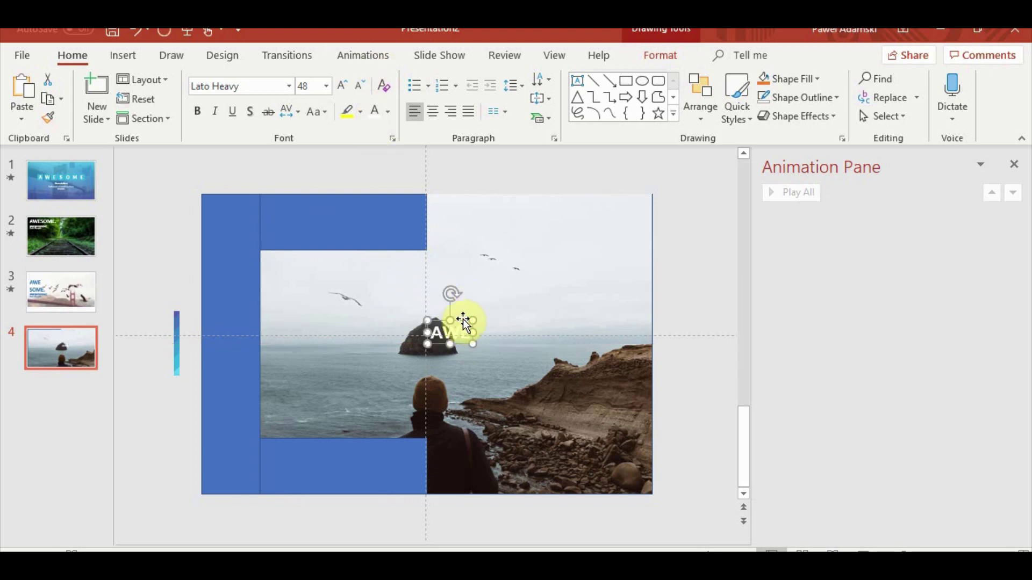
left_click_drag(467, 324, 467, 340)
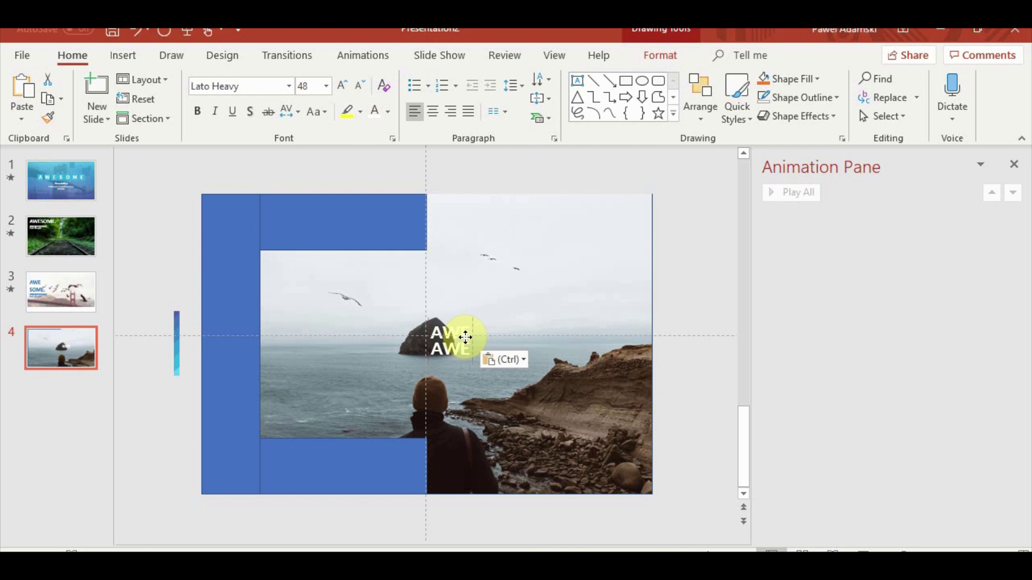
double_click(446, 351)
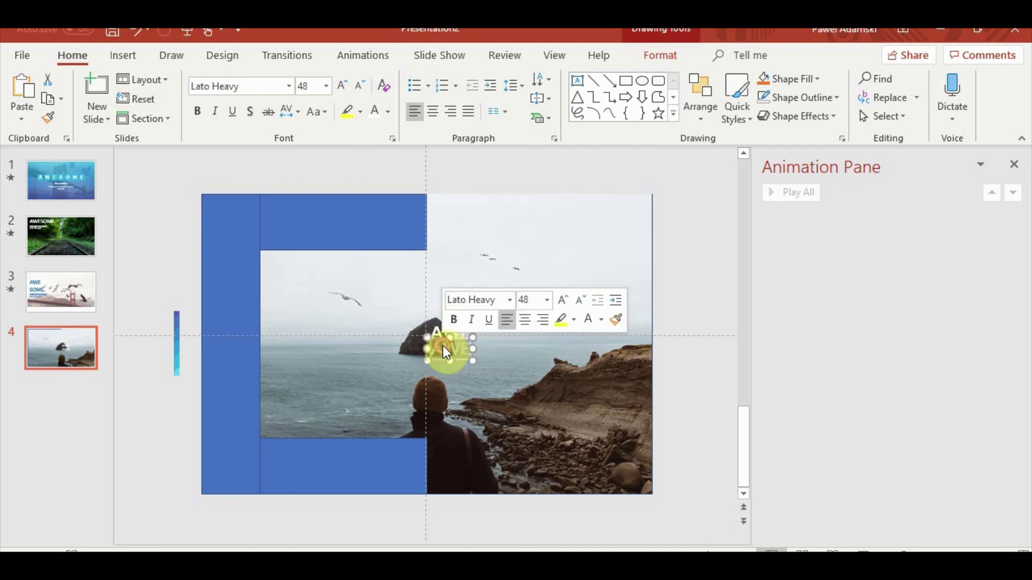
type("SME")
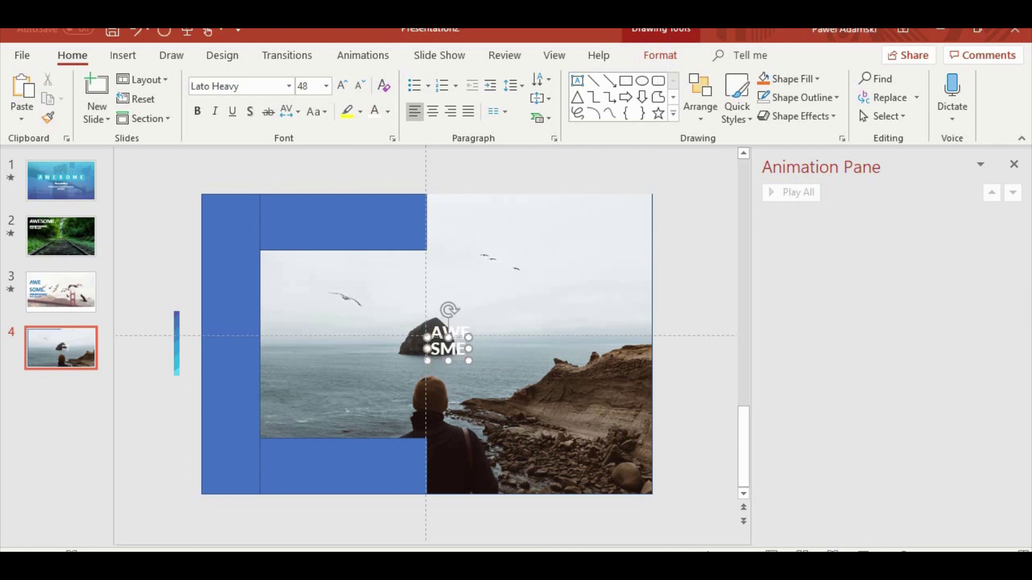
left_click_drag(450, 322, 457, 340)
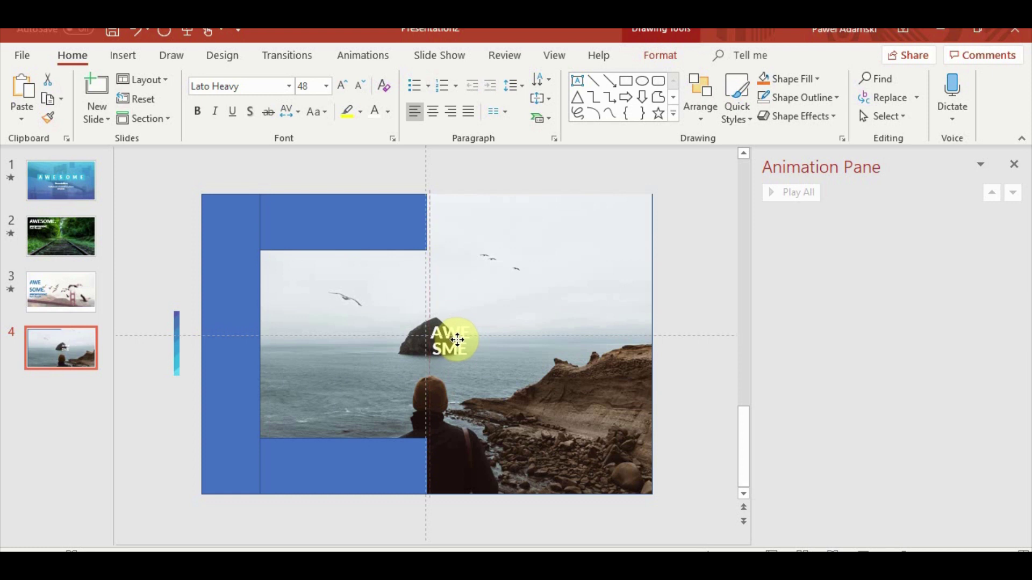
left_click_drag(457, 340, 455, 338)
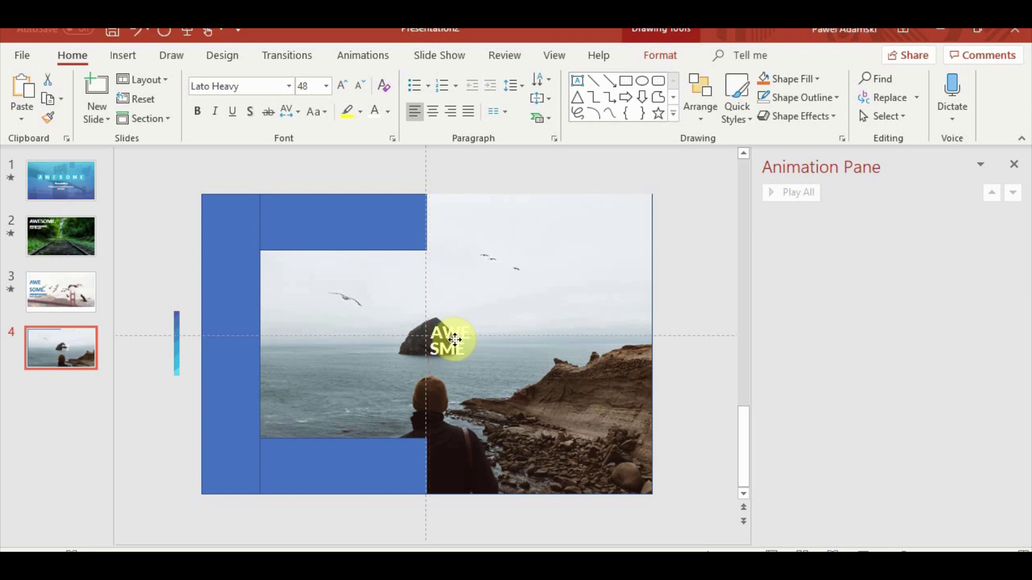
Duplicate the SME box as a third line below and select its word
left_click(461, 344)
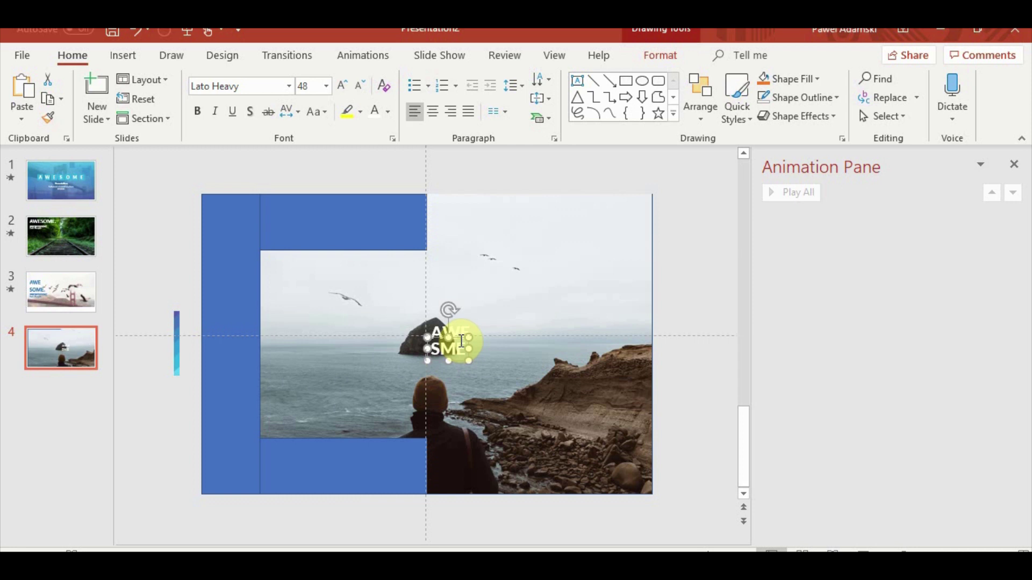
key("ctrl+d")
left_click_drag(464, 344, 461, 352)
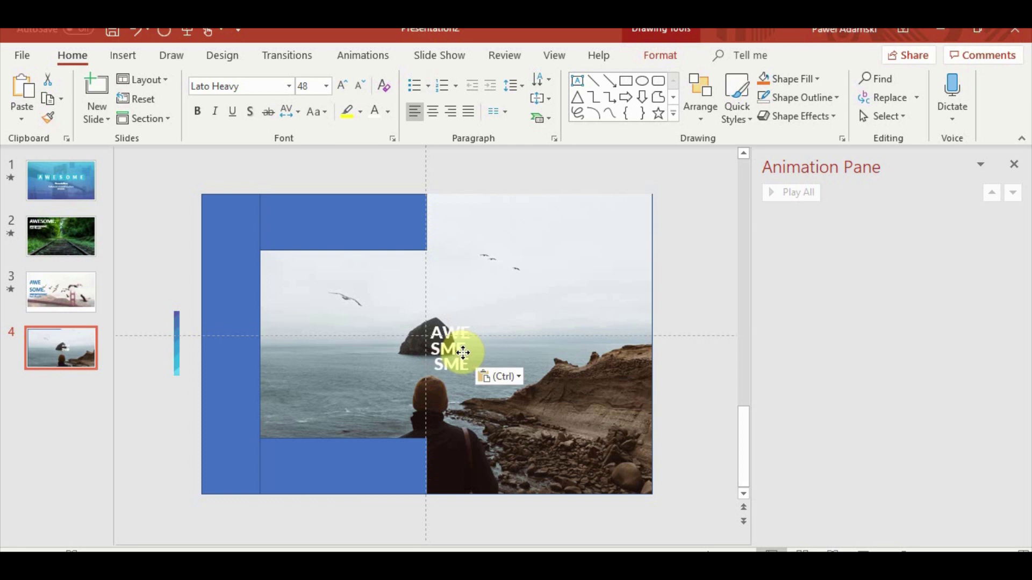
double_click(450, 364)
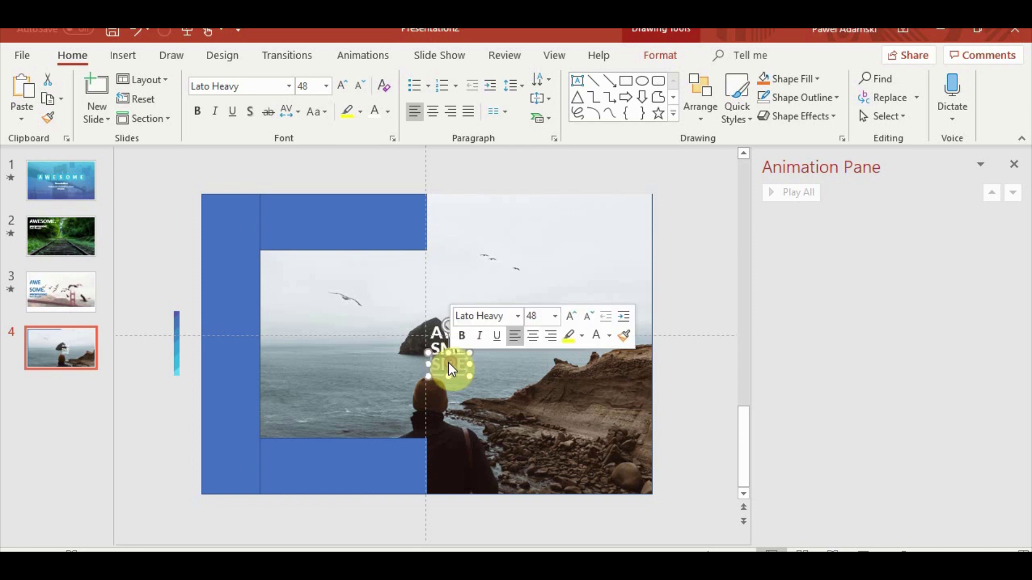
Type SLDS, then centre the AWE, SME and SLDS lines on each other and distribute them vertically
type("SLDS")
scroll(453, 329, "up", 5)
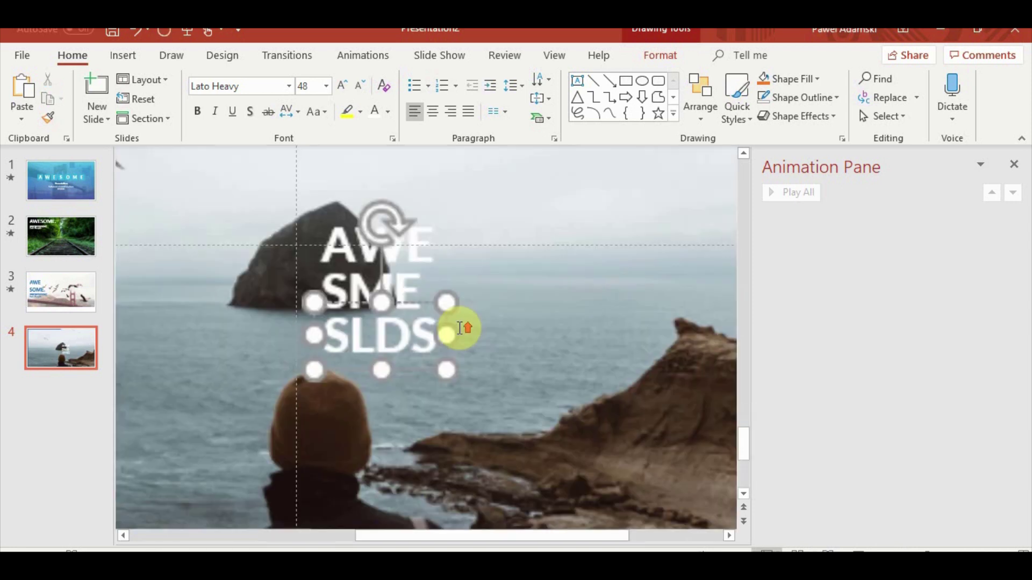
left_click(331, 207)
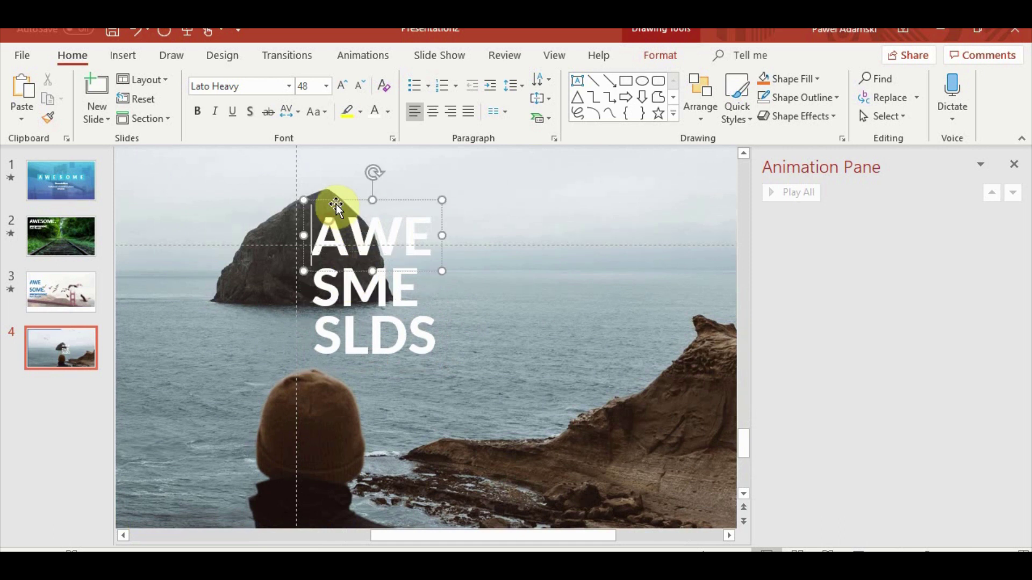
left_click(335, 202)
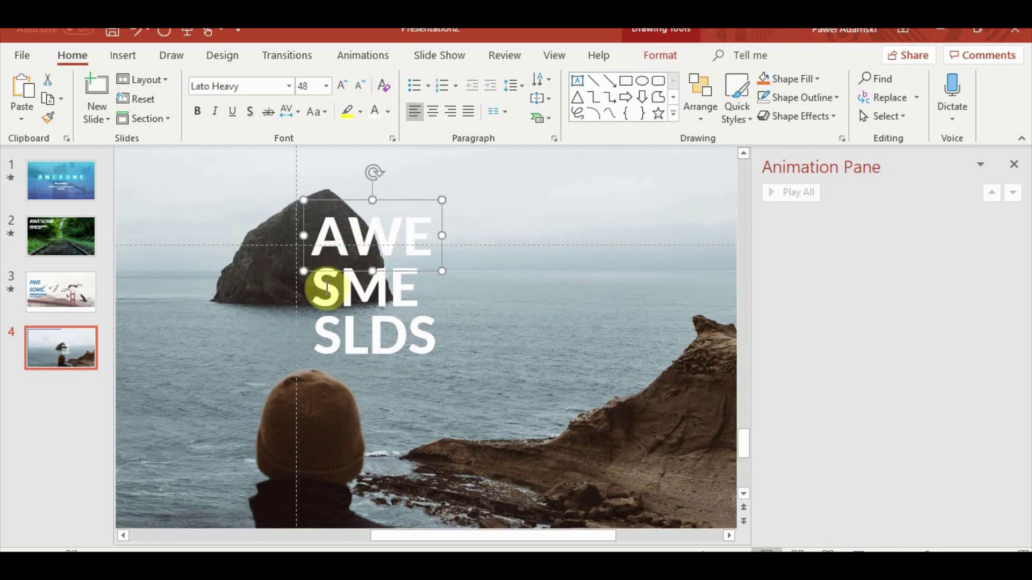
left_click(334, 288, "shift")
left_click(345, 336, "shift")
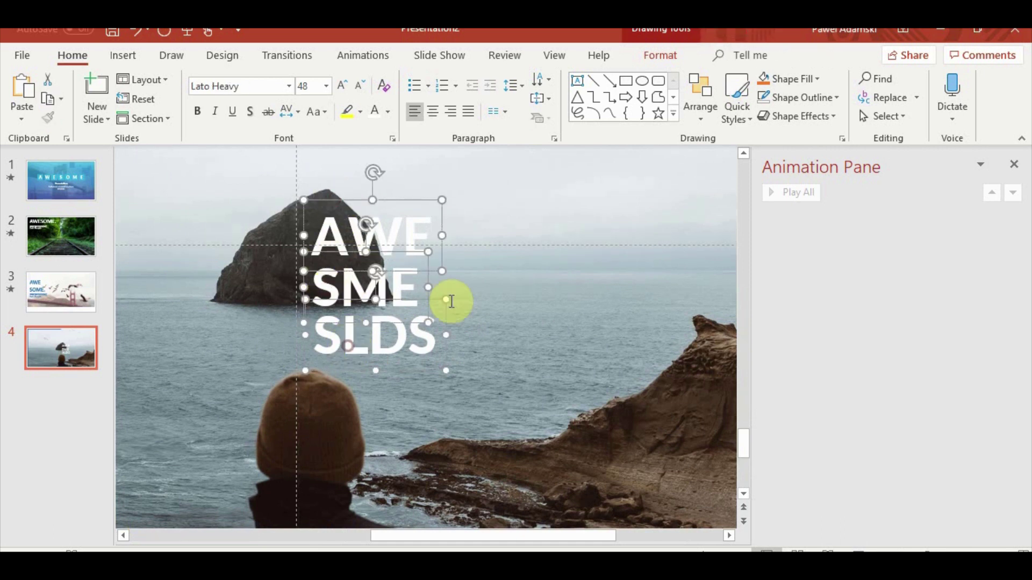
left_click(700, 105)
mouse_move(720, 333)
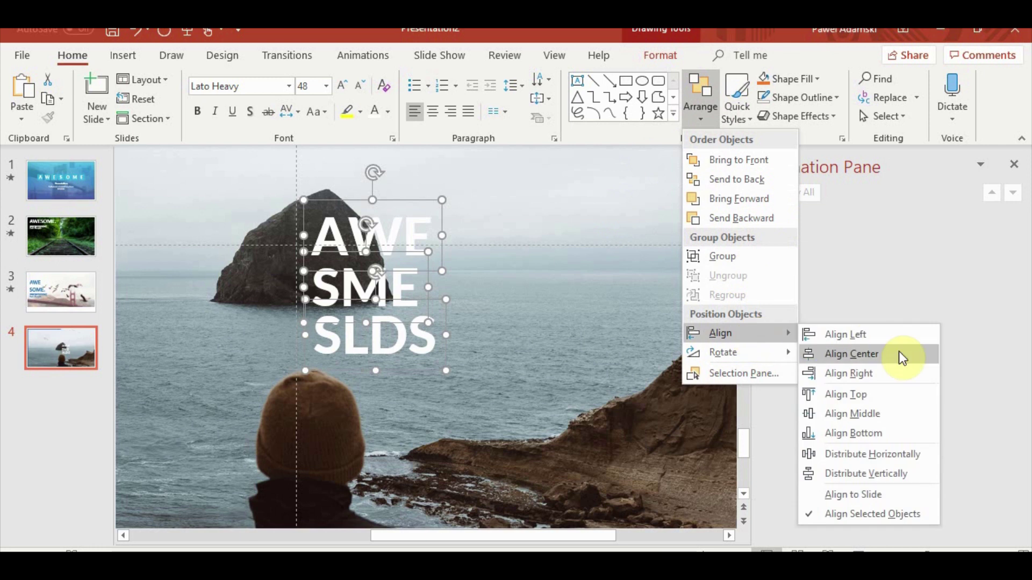
left_click(897, 350)
left_click(691, 105)
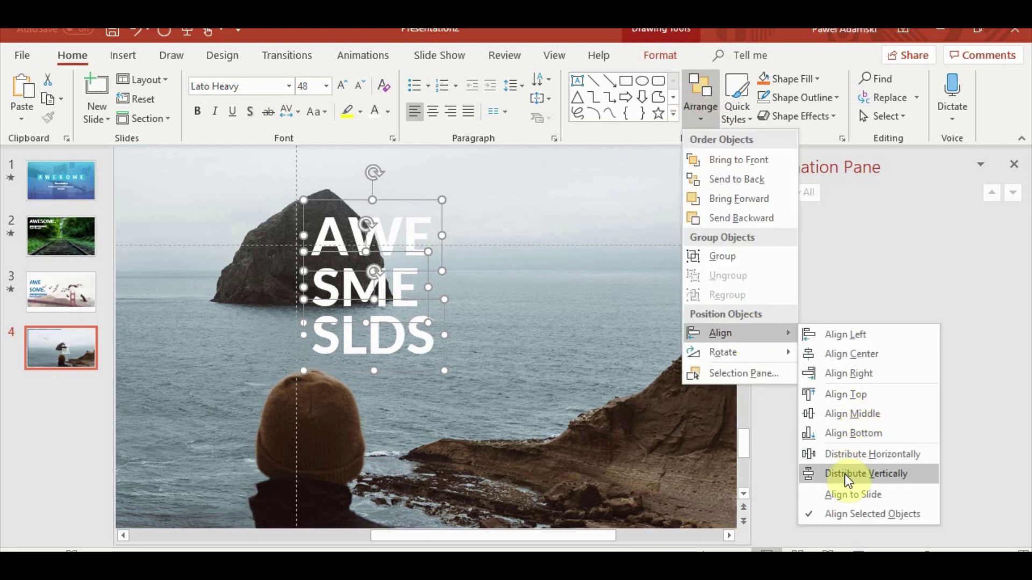
left_click(841, 474)
Apply a Lines motion path to all three lines and choose its direction in Effect Options
scroll(623, 306, "down", 2, "ctrl")
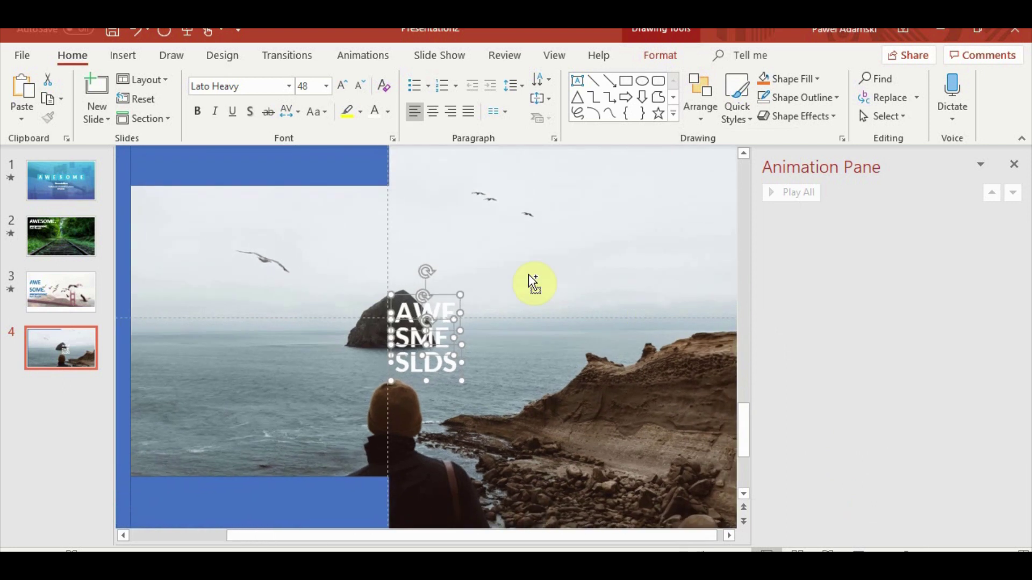
scroll(523, 281, "down", 2, "ctrl")
scroll(507, 238, "up", 2, "ctrl")
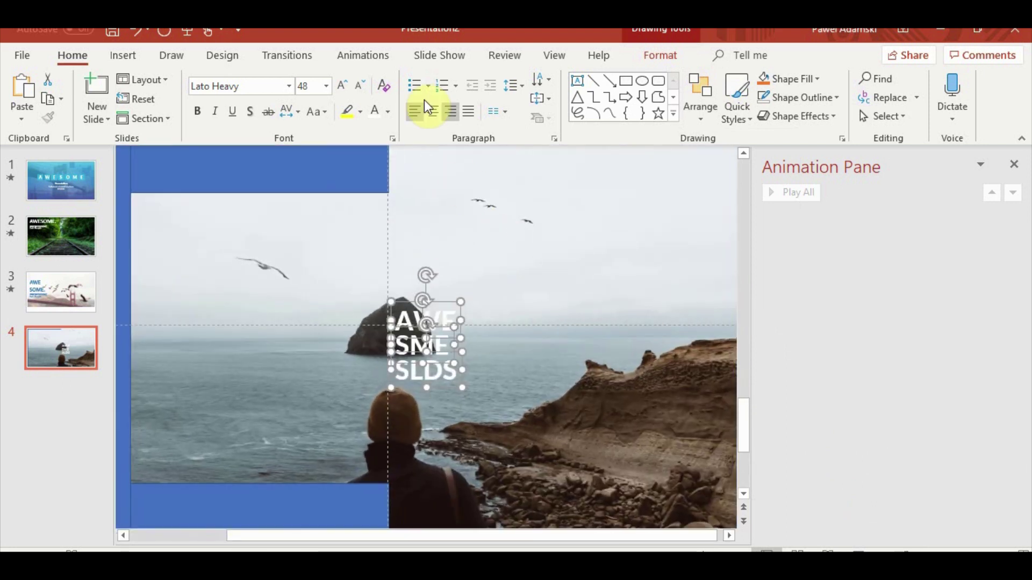
left_click(364, 56)
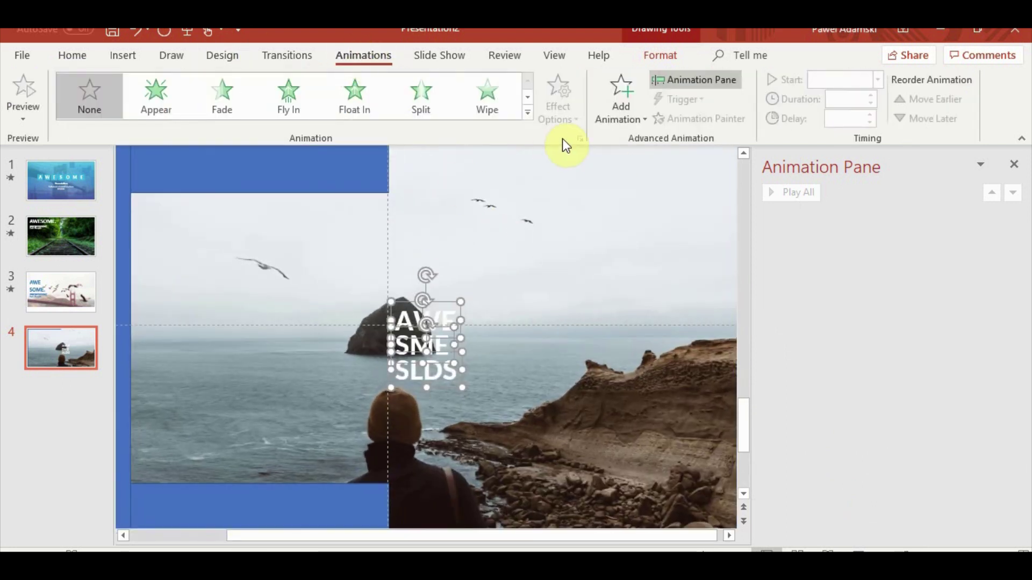
left_click(528, 114)
scroll(118, 418, "down", 2)
left_click(118, 419)
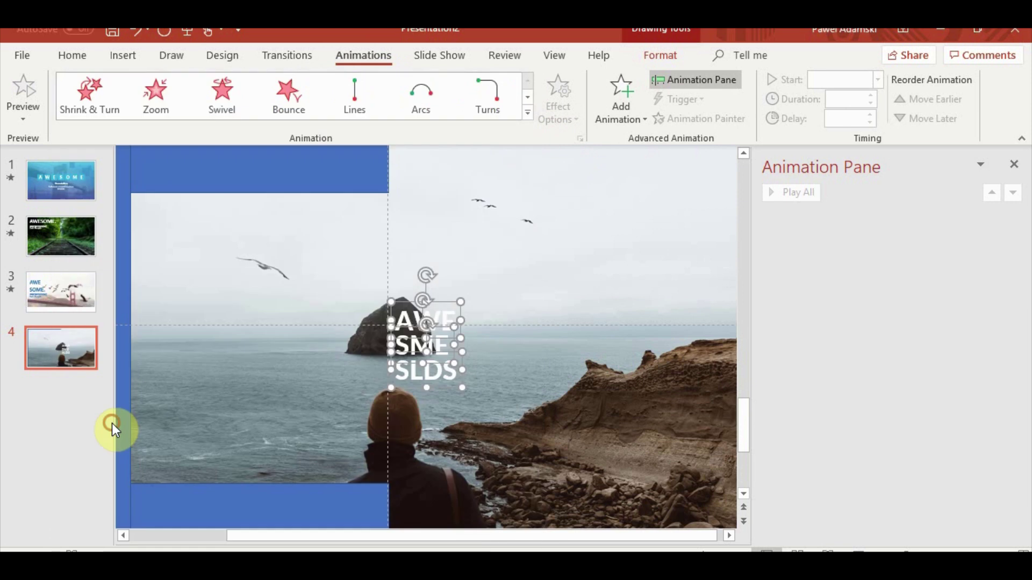
left_click(556, 110)
left_click(573, 226)
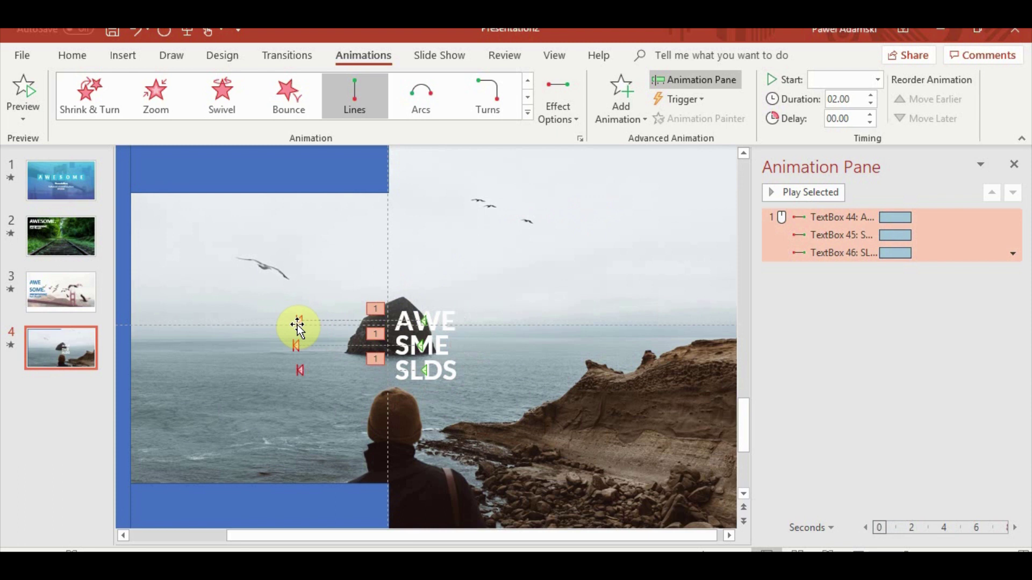
Drag the line motion paths' end points farther right, then play slide 4 as a slide show
left_click(297, 321)
left_click_drag(298, 318, 351, 321)
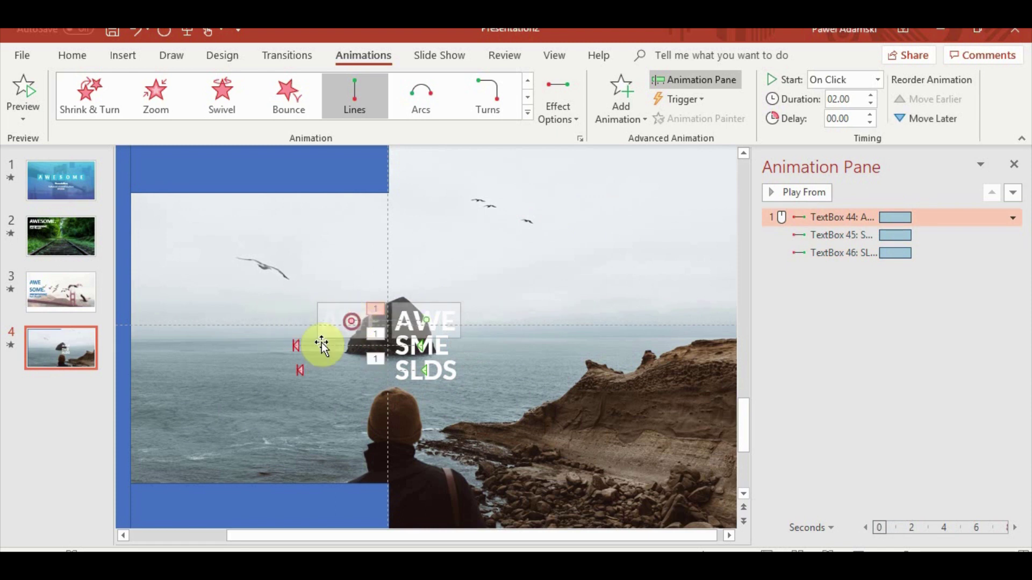
left_click(293, 348)
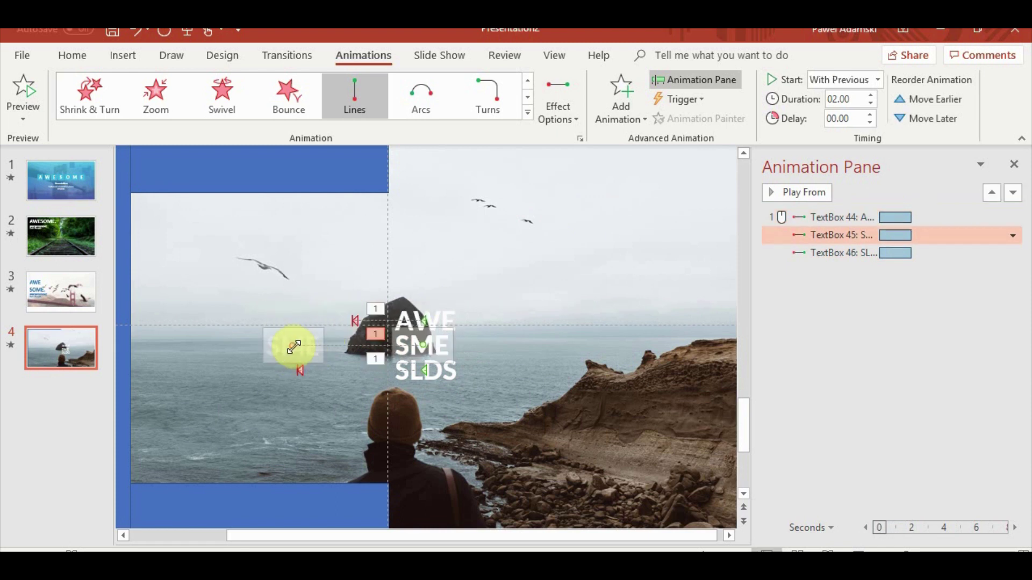
left_click_drag(293, 349, 357, 350)
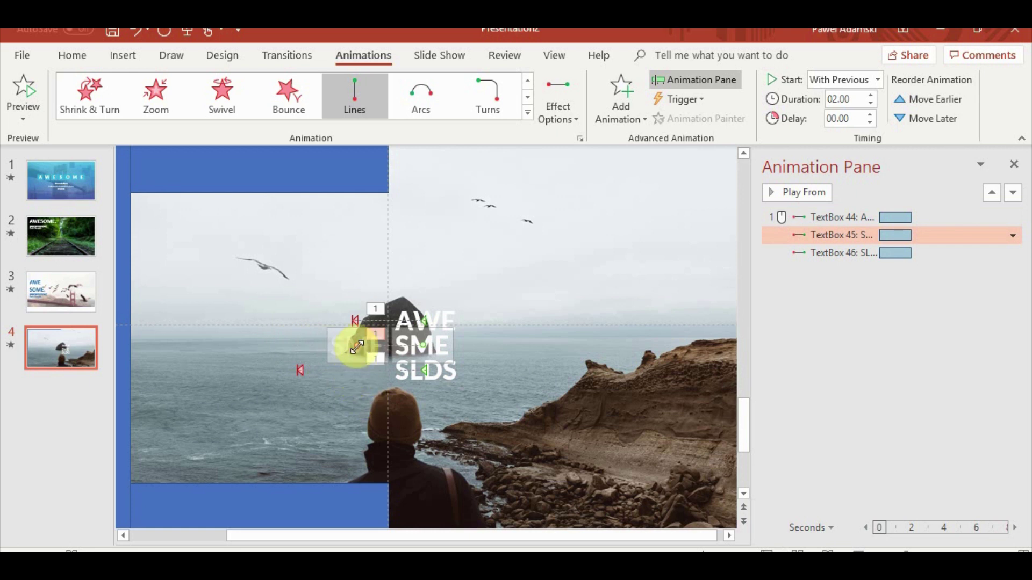
left_click(297, 370)
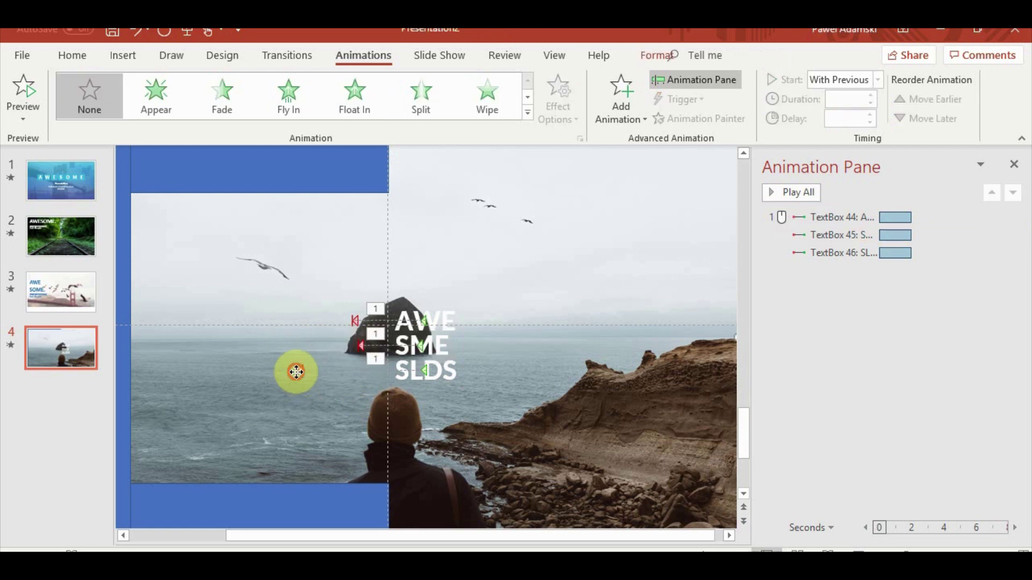
left_click(303, 369)
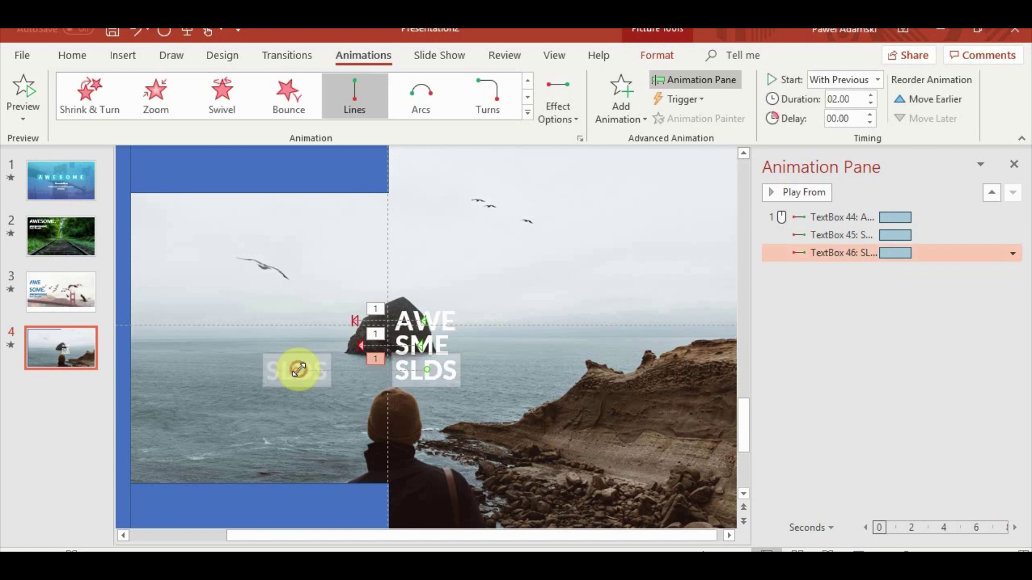
left_click_drag(304, 370, 353, 371)
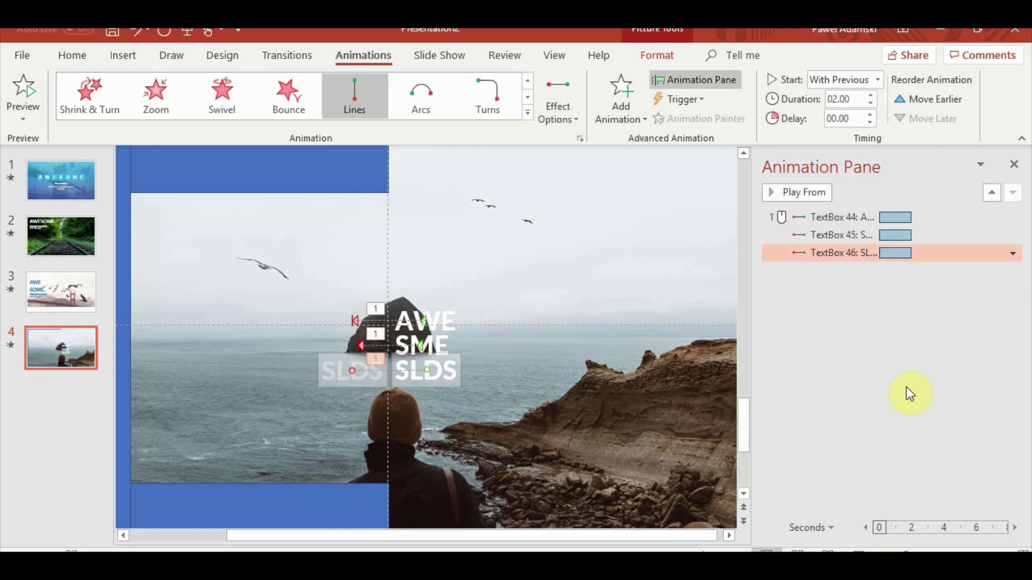
left_click(849, 547)
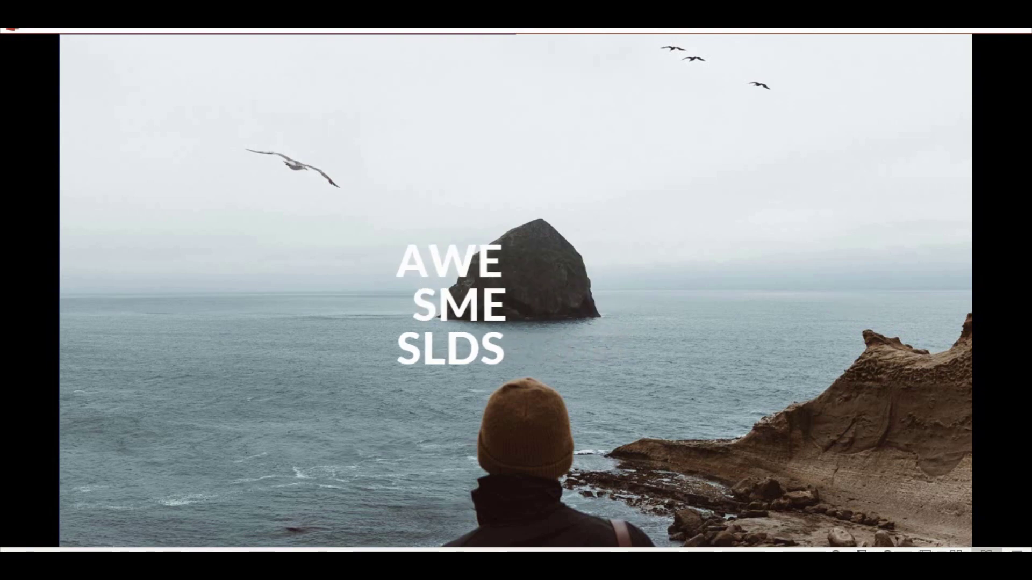
Set the SME line animation's delay to 0.0 and select the SLDS animation
key("Escape")
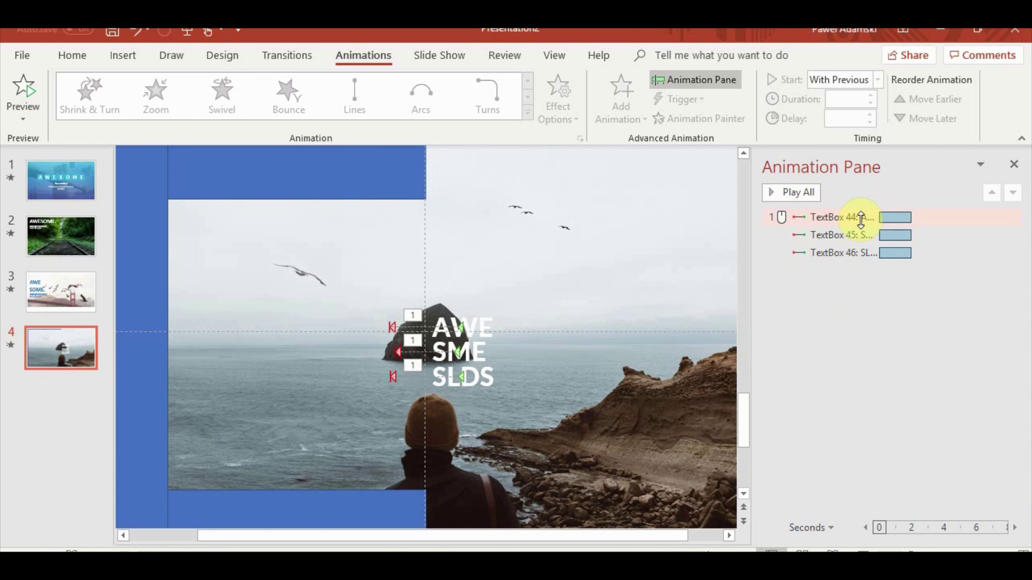
left_click(846, 235)
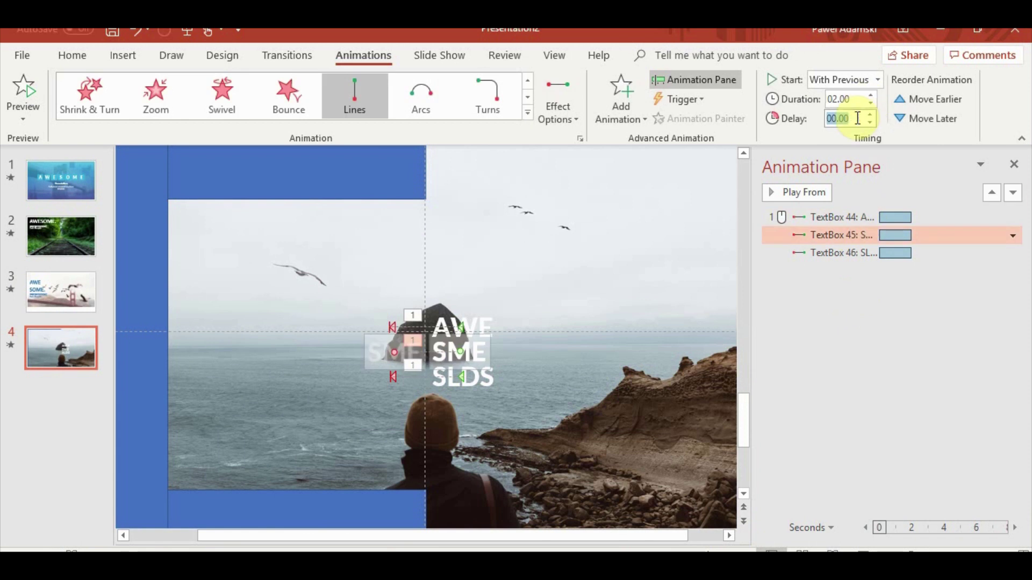
key("Return")
double_click(848, 119)
type("0.0")
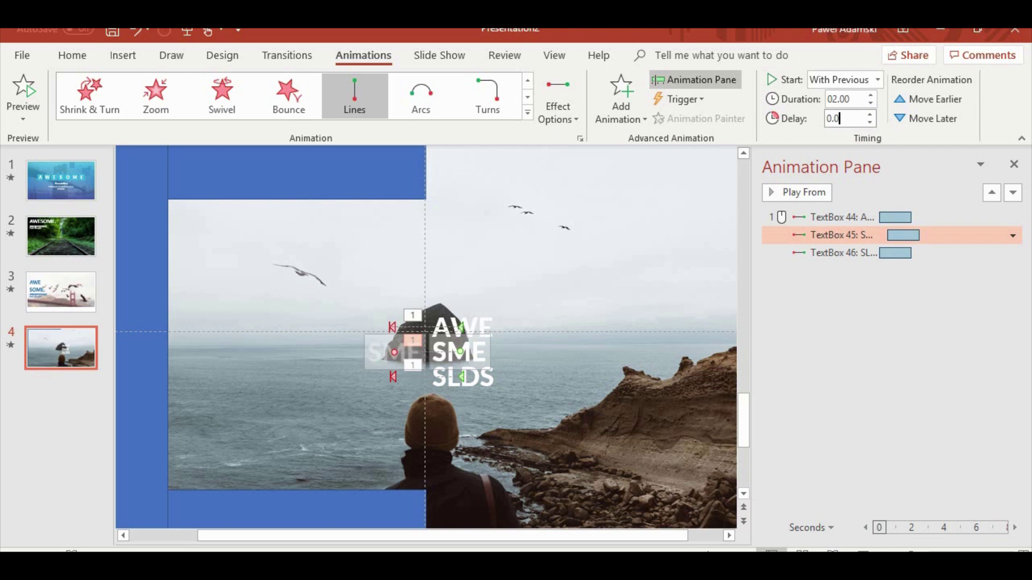
left_click(842, 253)
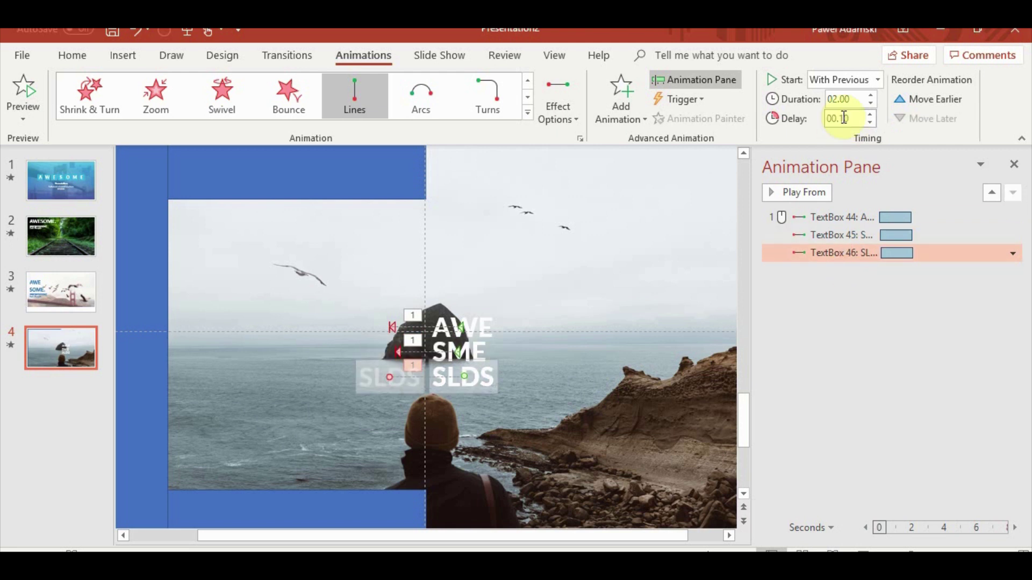
Give all three line animations 2-second smoothing in their Effect Options and preview
left_click(831, 216)
left_click(845, 250, "shift")
right_click(846, 248)
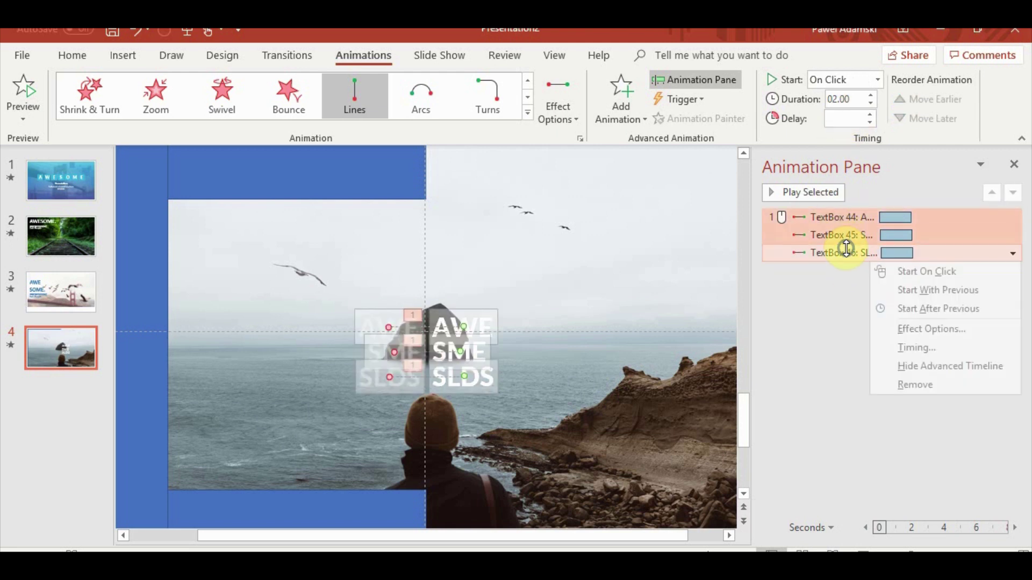
left_click(904, 327)
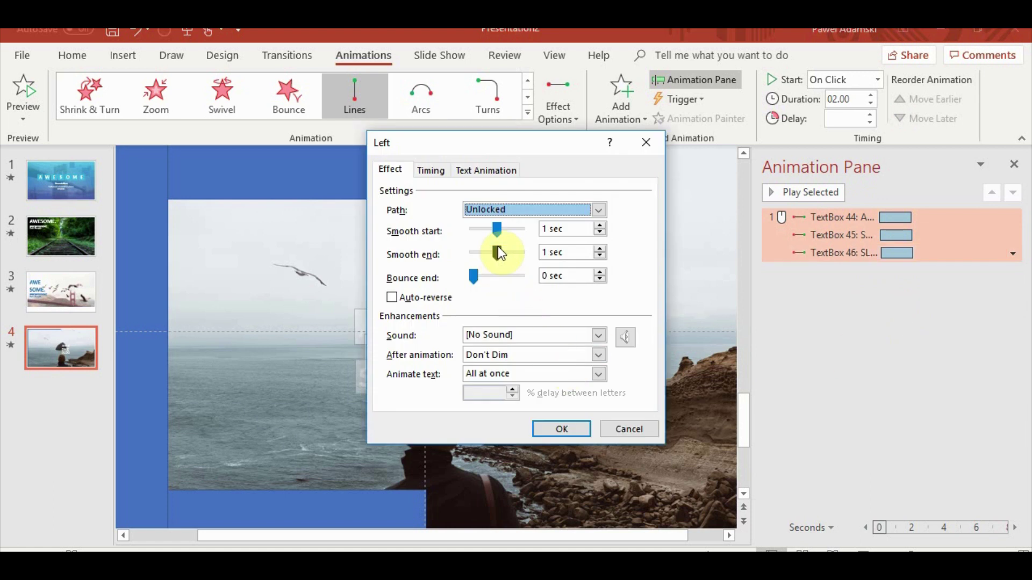
left_click_drag(497, 232, 519, 230)
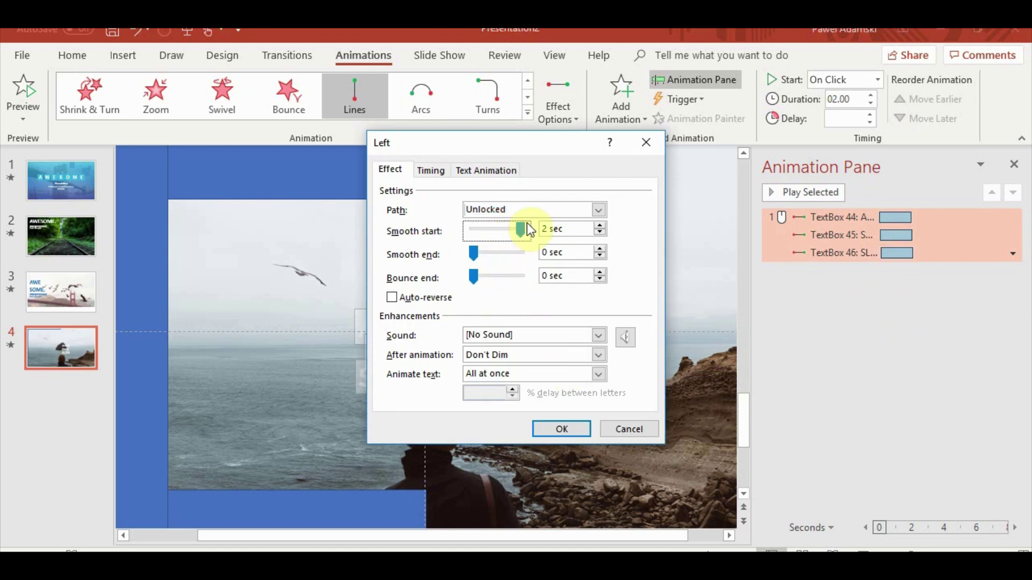
left_click_drag(471, 256, 540, 353)
left_click(566, 425)
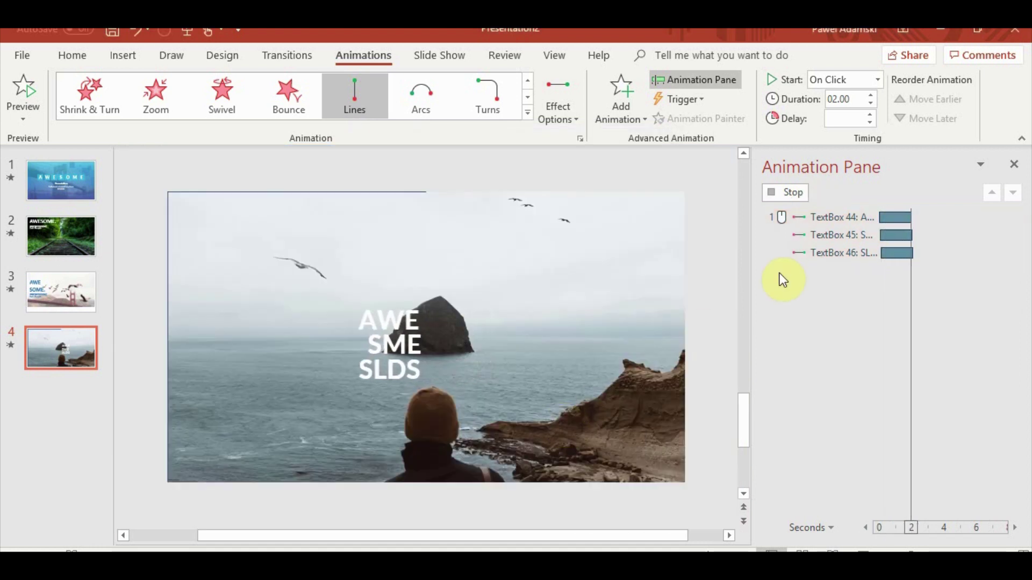
Set smooth start to 0 seconds, keeping the 2-second smooth end, then play slide 4 as a show
left_click(833, 218)
right_click(834, 218)
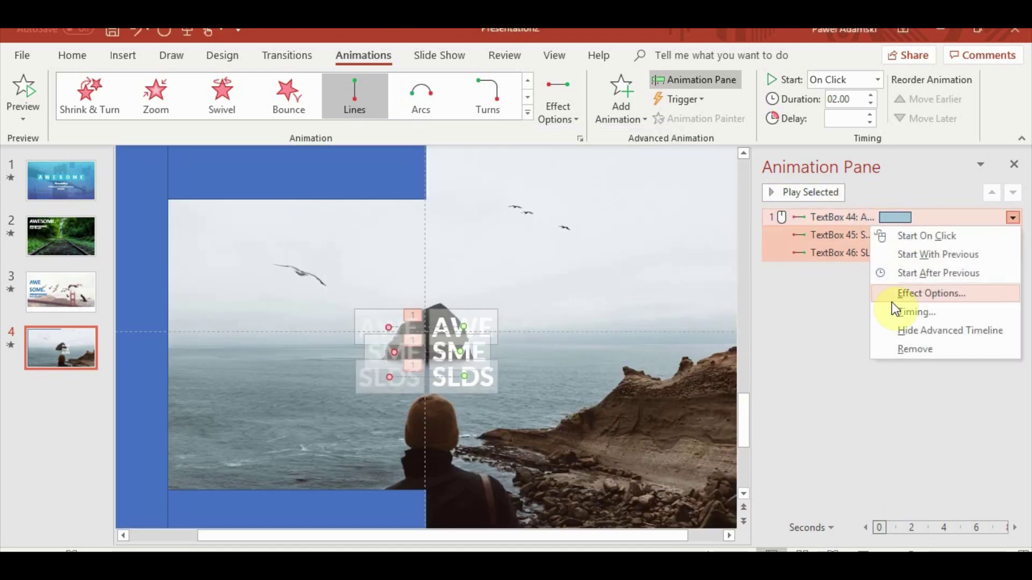
left_click(892, 302)
left_click(470, 225)
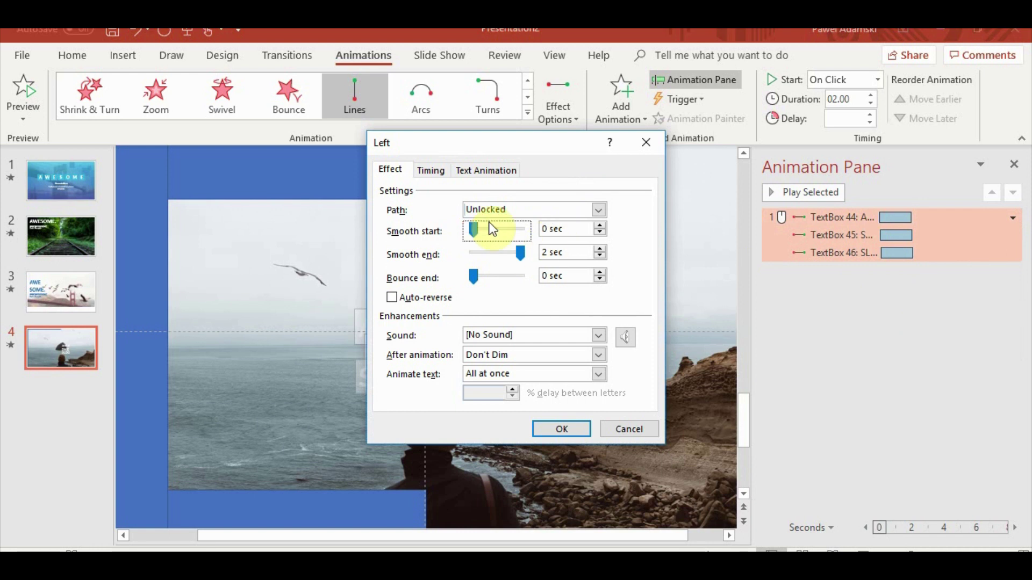
left_click(546, 421)
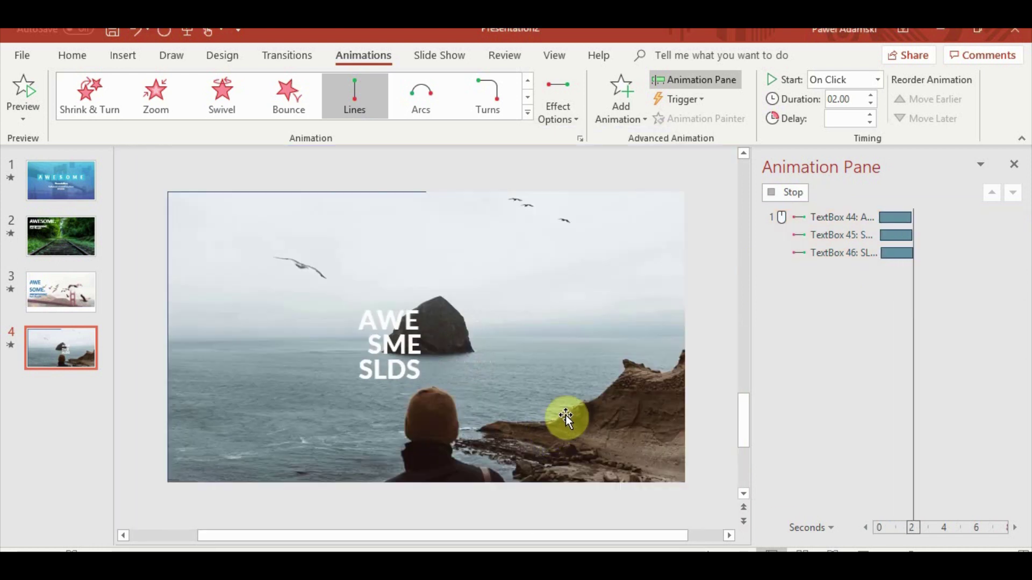
key("shift+F5")
left_click(759, 344)
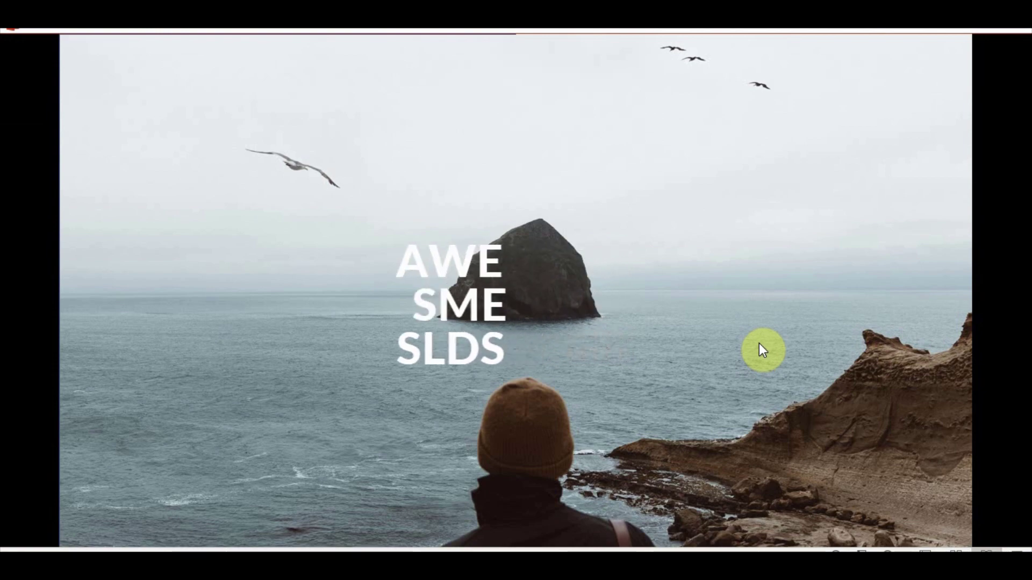
Shift the SME motion path's end point leftward, previewing slide 4 after each change
key("Escape")
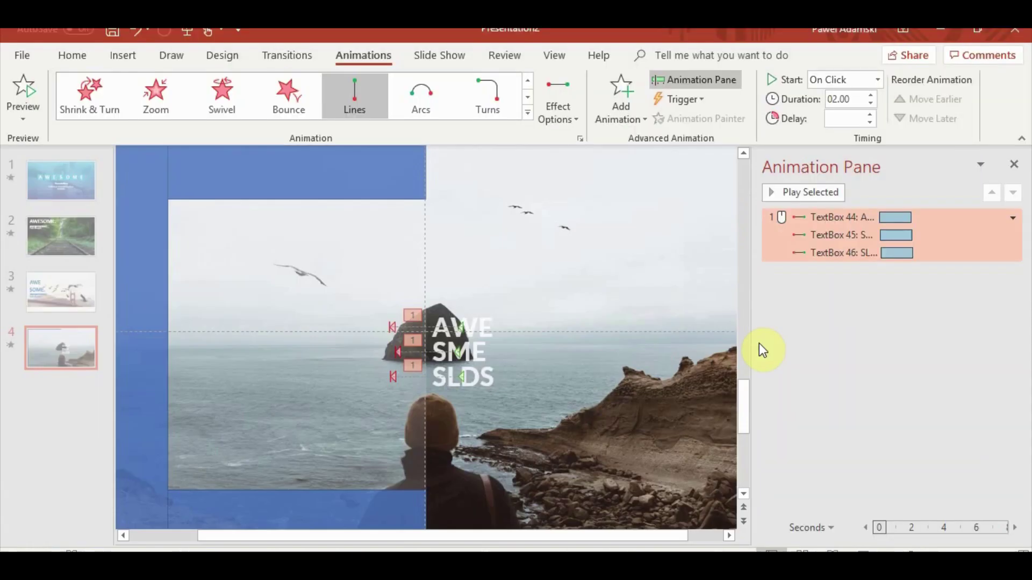
left_click(400, 356)
left_click_drag(400, 357, 291, 301)
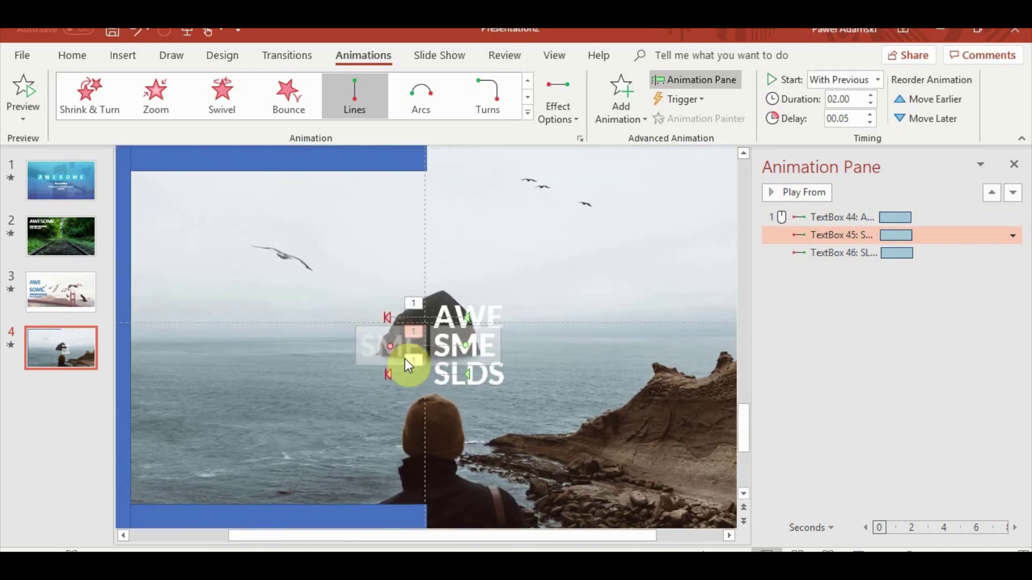
left_click_drag(388, 348, 385, 346)
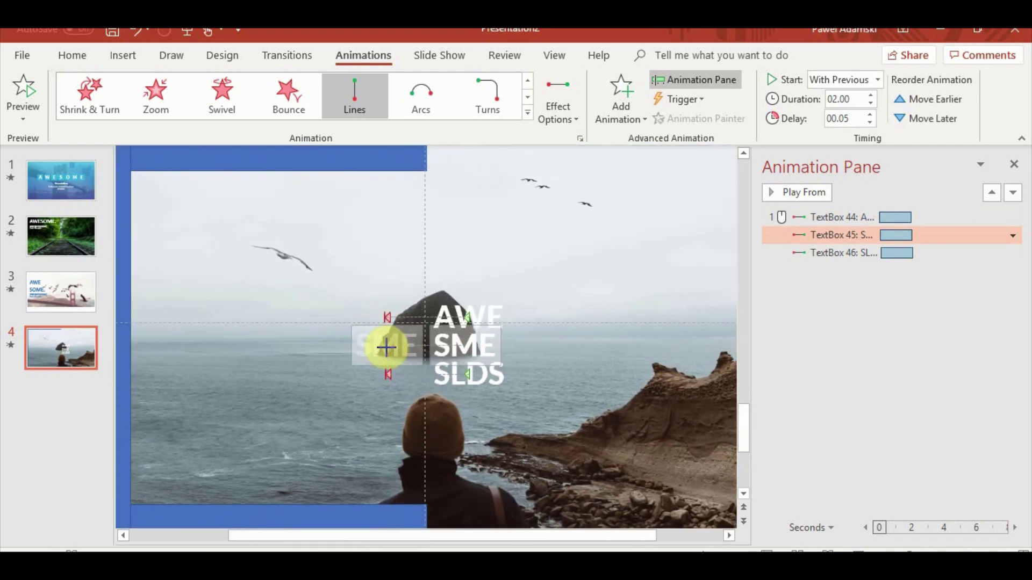
left_click(896, 550)
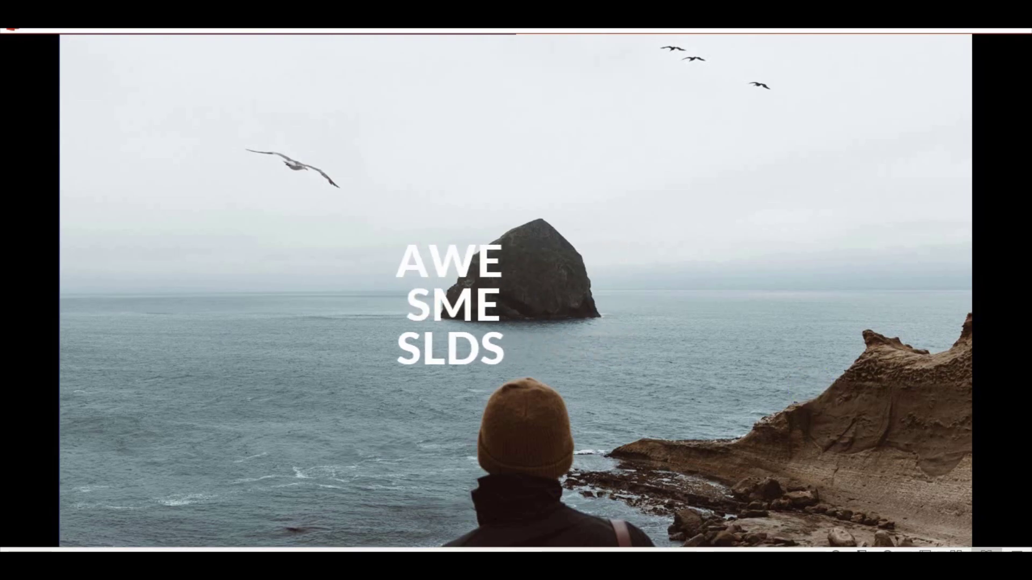
key("Escape")
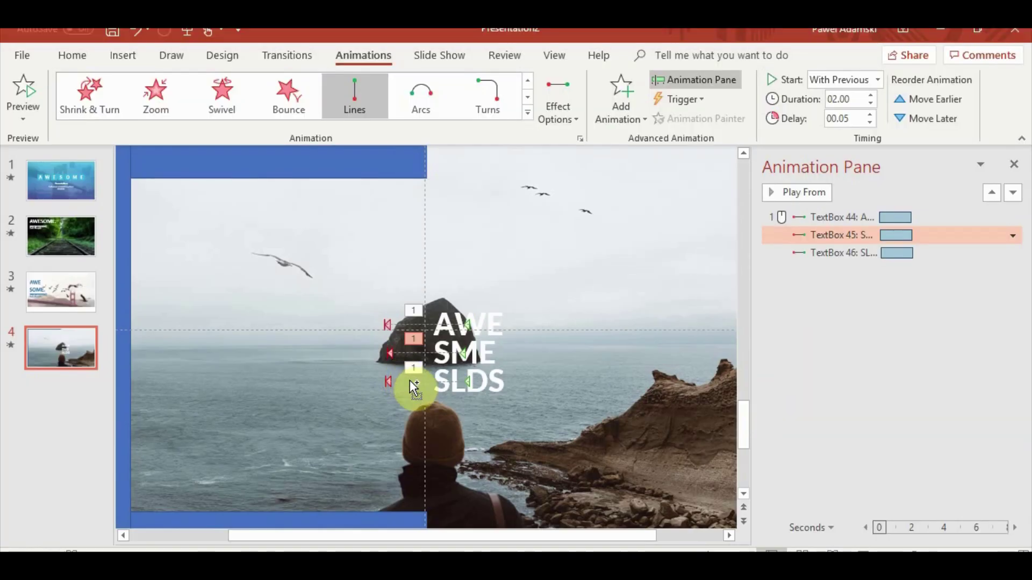
left_click_drag(318, 326, 304, 323)
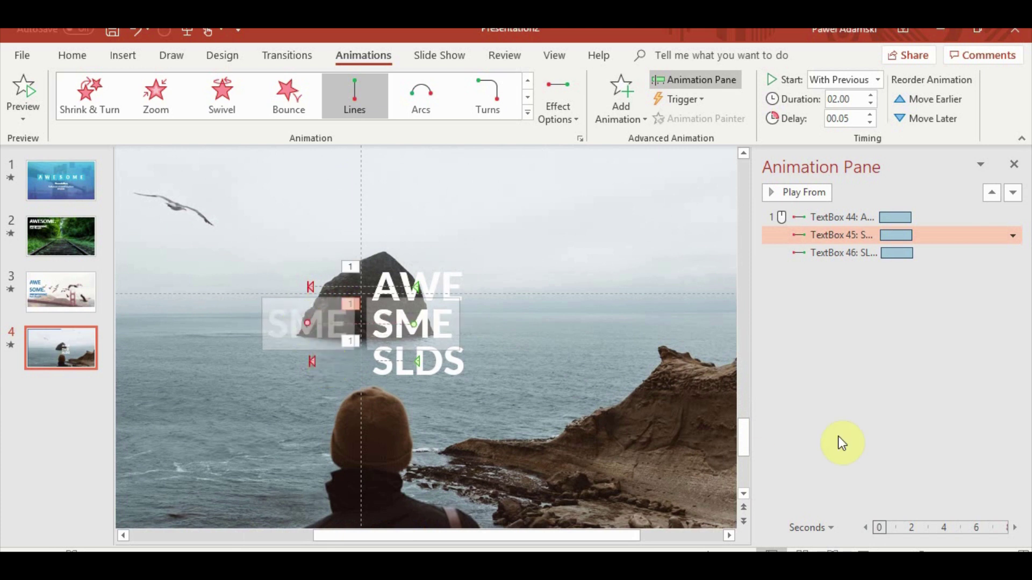
left_click(860, 550)
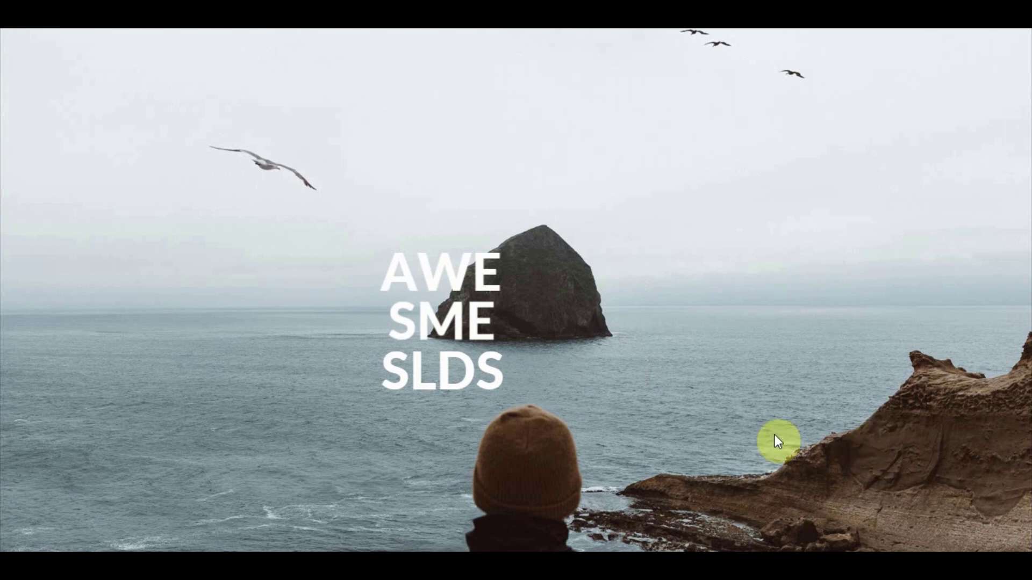
key("Escape")
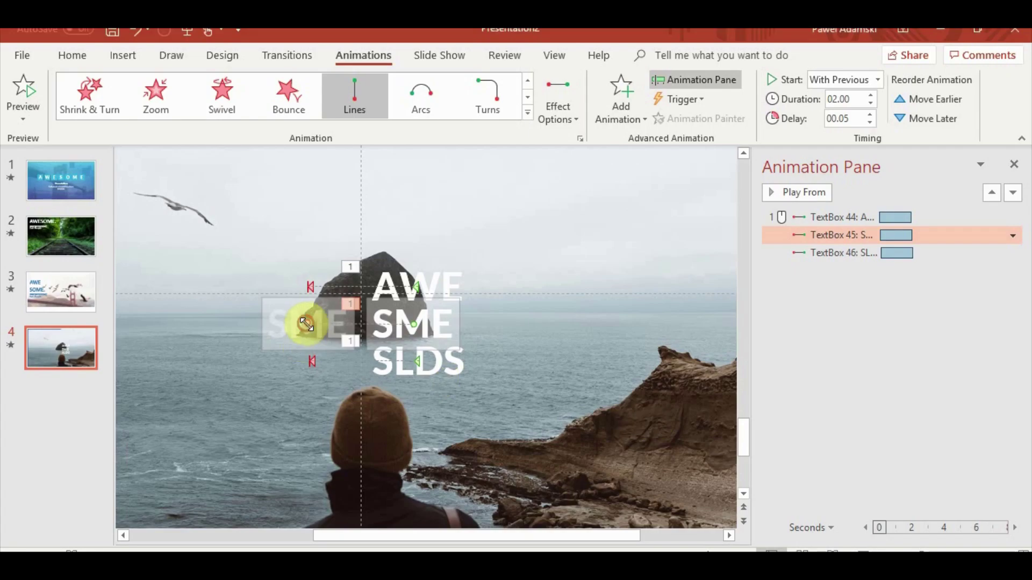
Fine-tune the SME path's end point again and run the show on to the next slide
left_click_drag(307, 324, 300, 323)
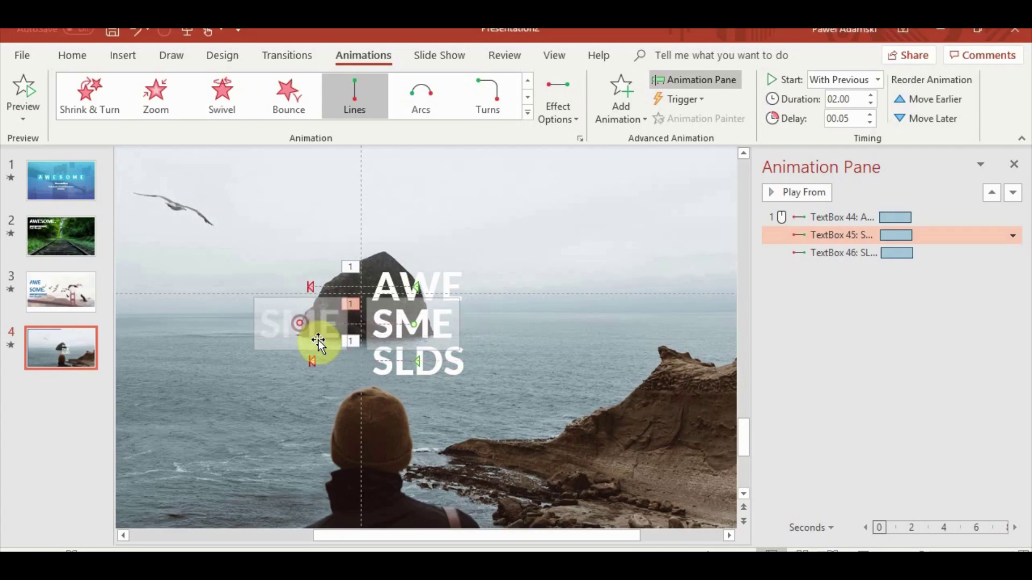
left_click(310, 287)
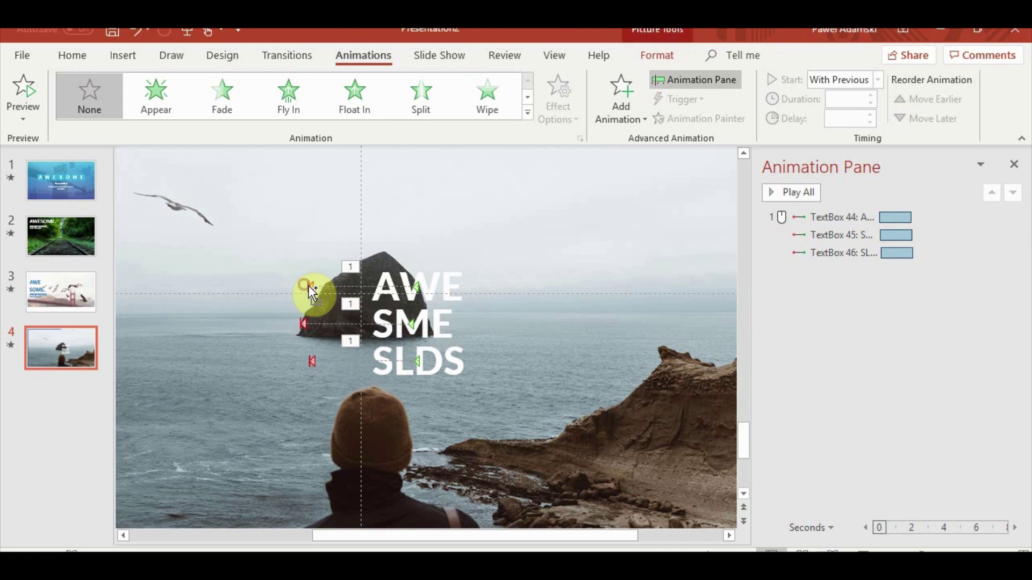
left_click(309, 285)
left_click(304, 327)
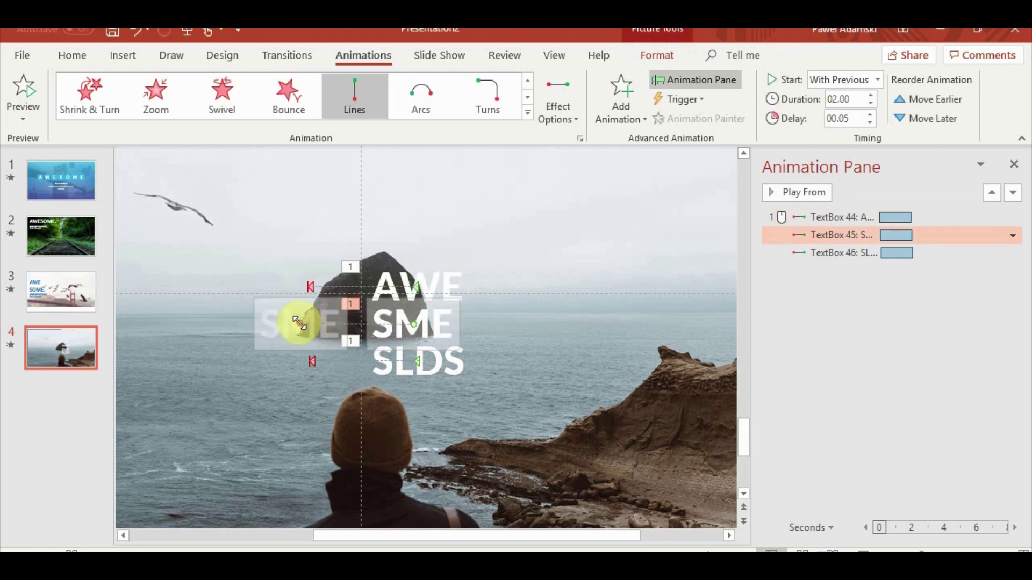
left_click_drag(304, 327, 301, 323)
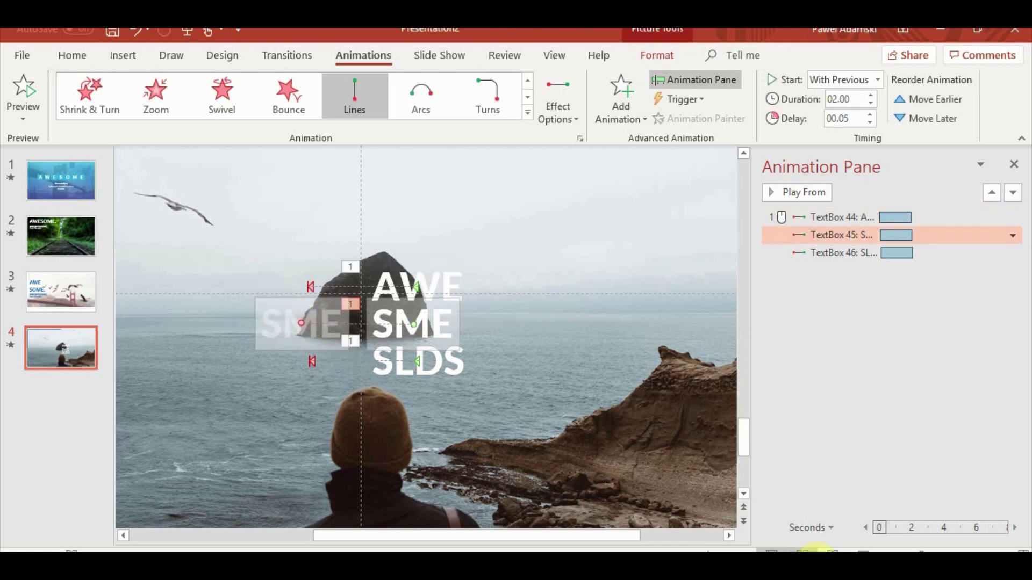
key("shift+F5")
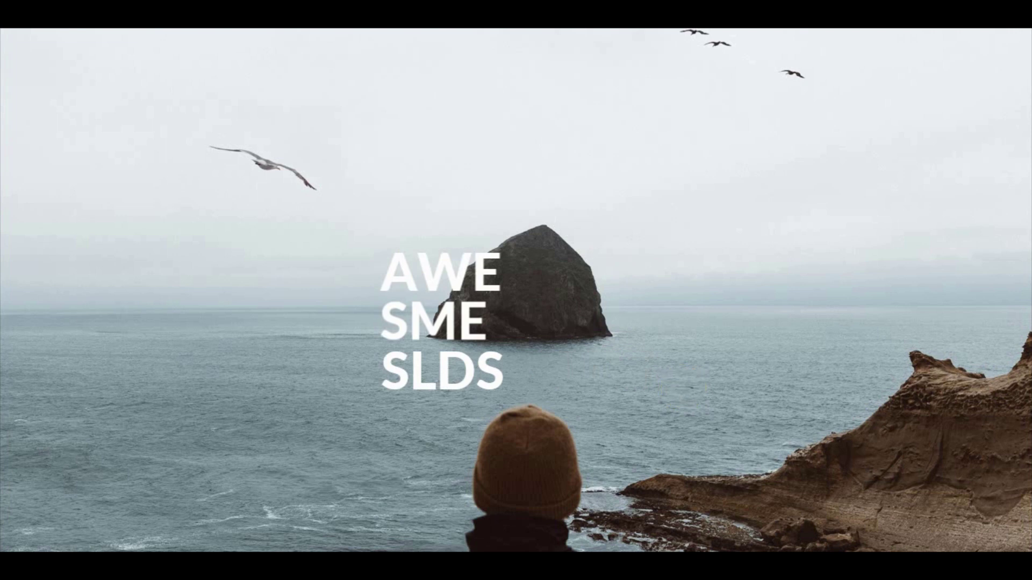
key("Right")
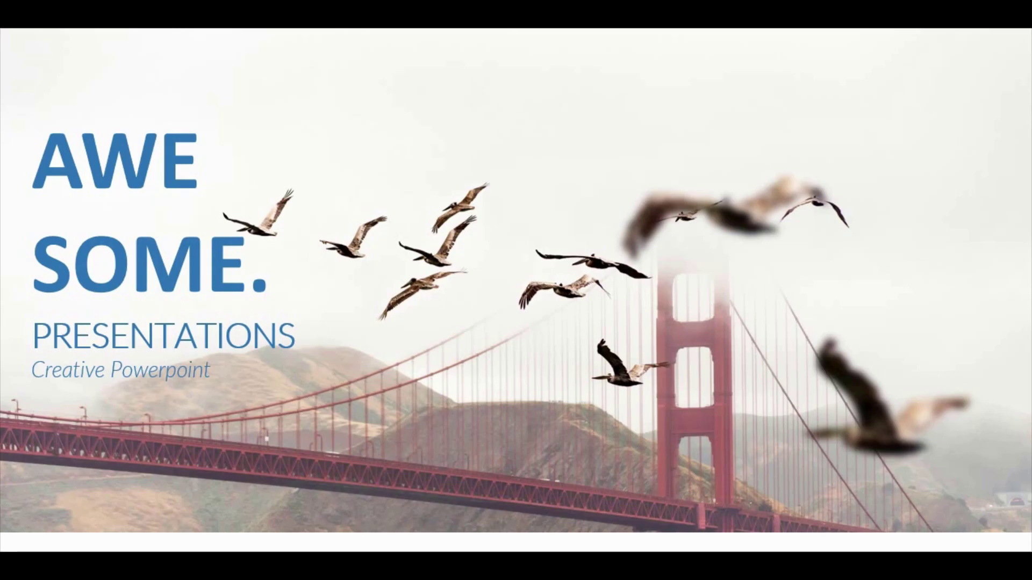
key("Escape")
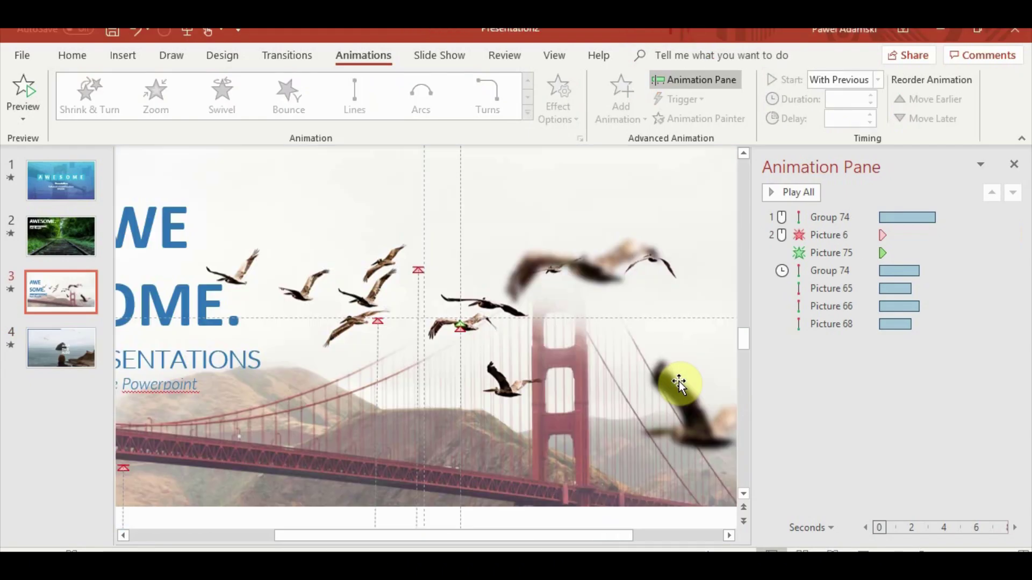
Return to slide 4 and preview it as a slide show
left_click(61, 348)
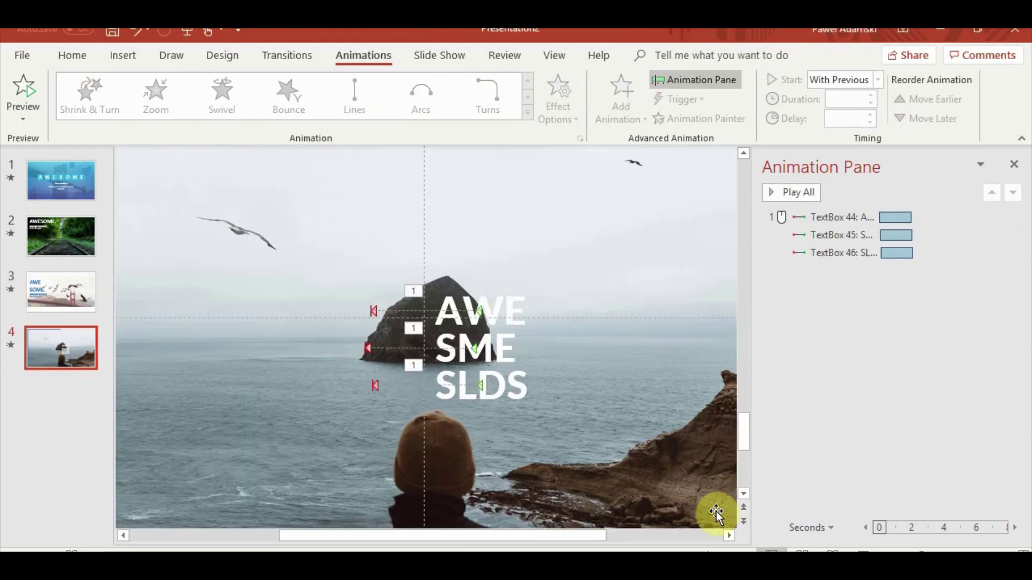
left_click(828, 551)
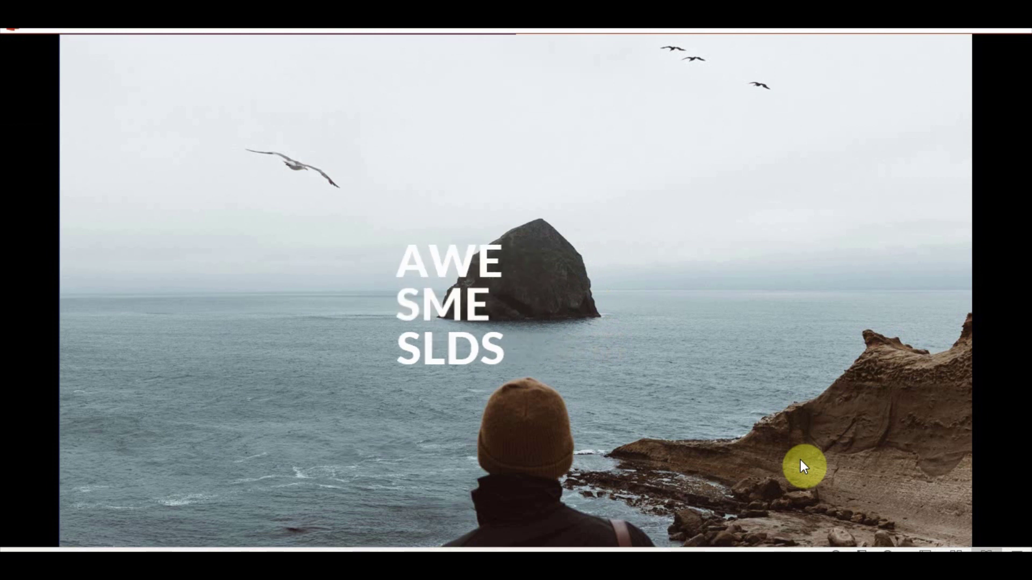
key("Escape")
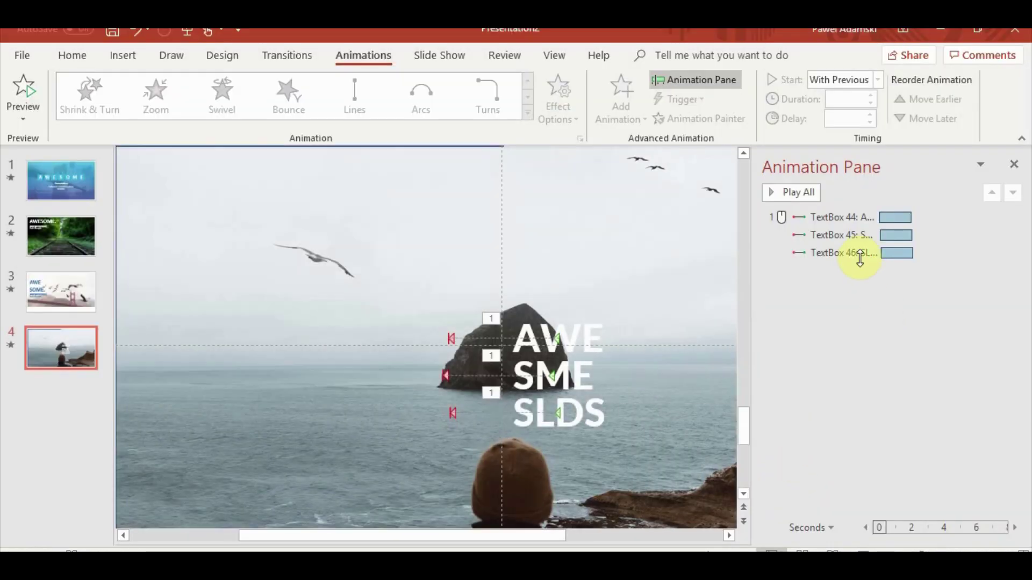
Give all three line animations a 2-second smooth end with no smooth start, then replay slide 4
left_click(855, 215)
left_click(859, 252, "shift")
right_click(857, 253)
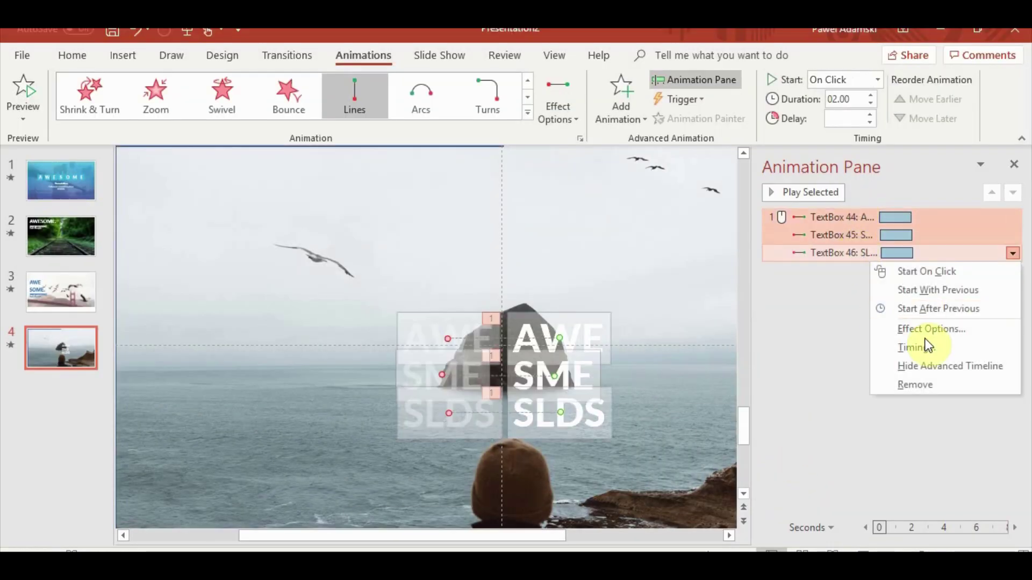
left_click(922, 331)
left_click_drag(472, 253, 520, 253)
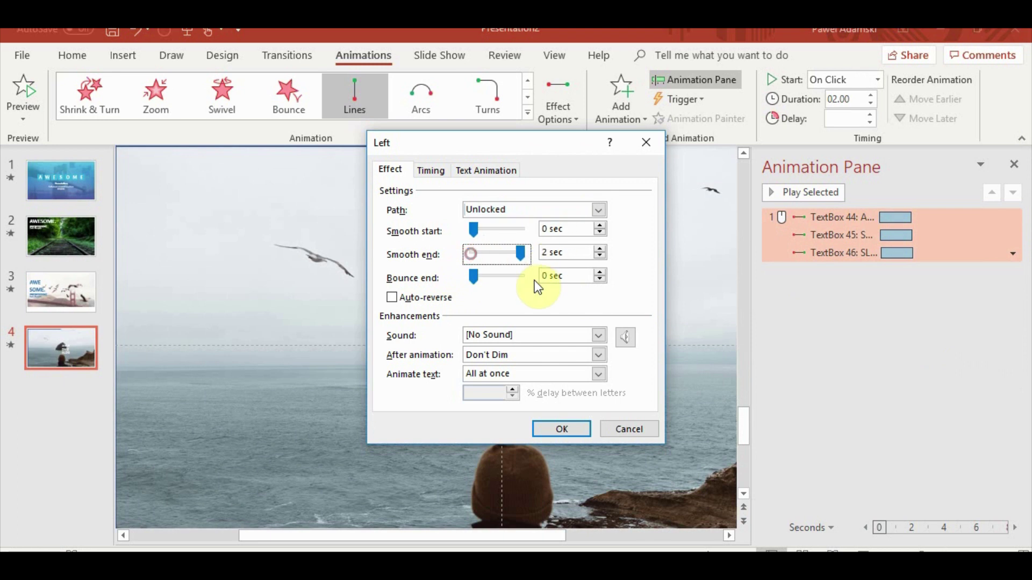
left_click(549, 430)
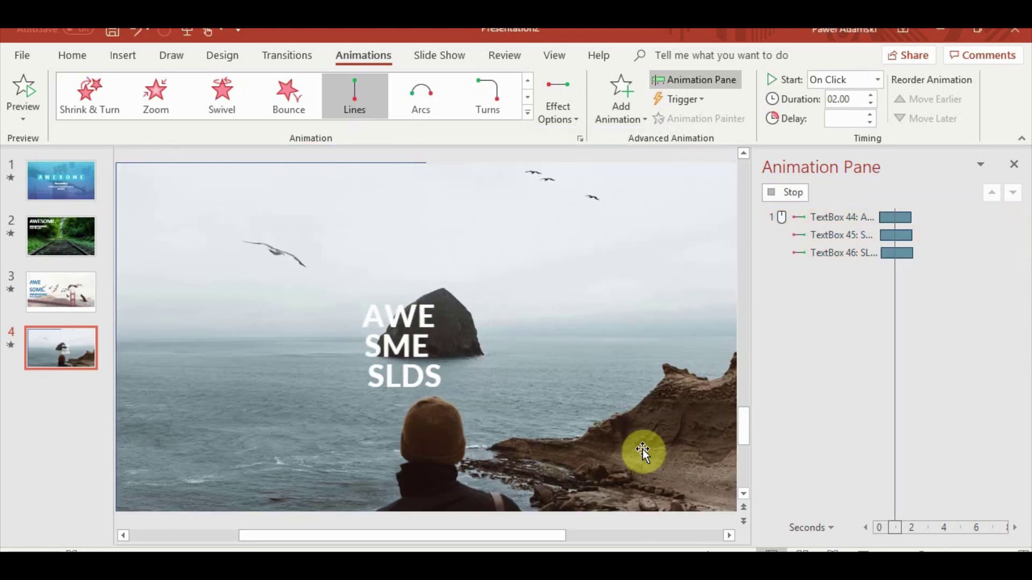
left_click(859, 551)
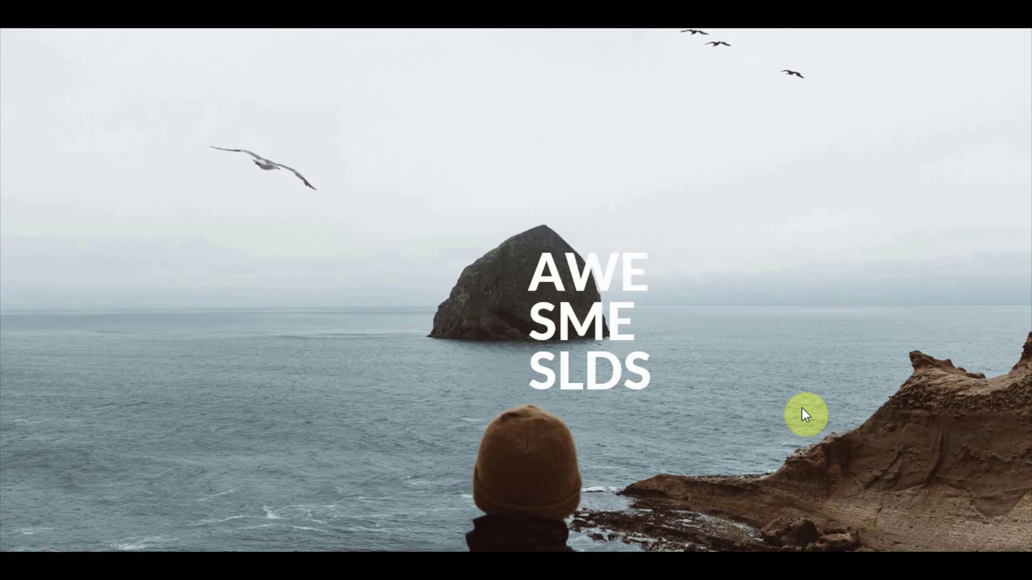
left_click(802, 408)
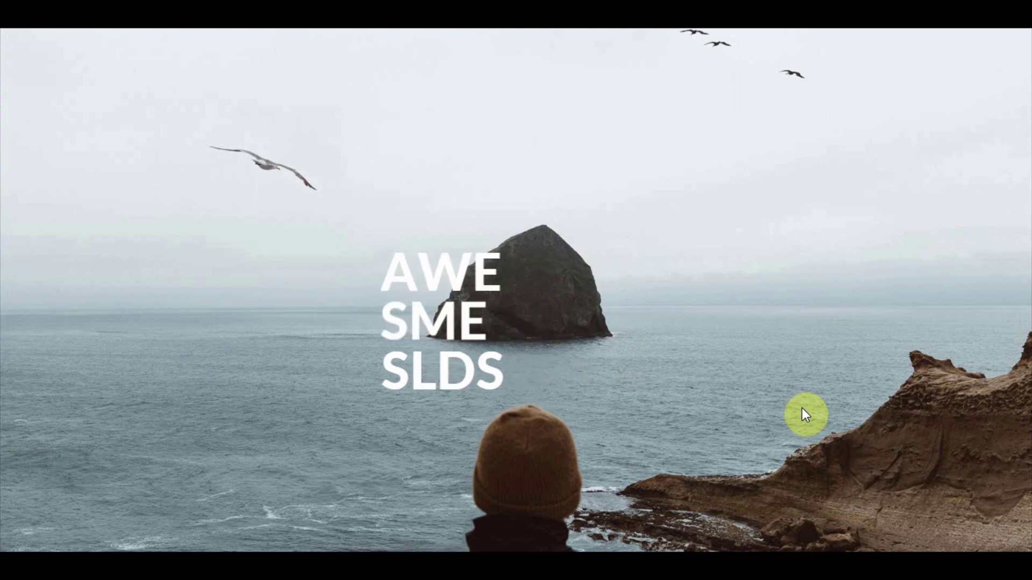
key("Escape")
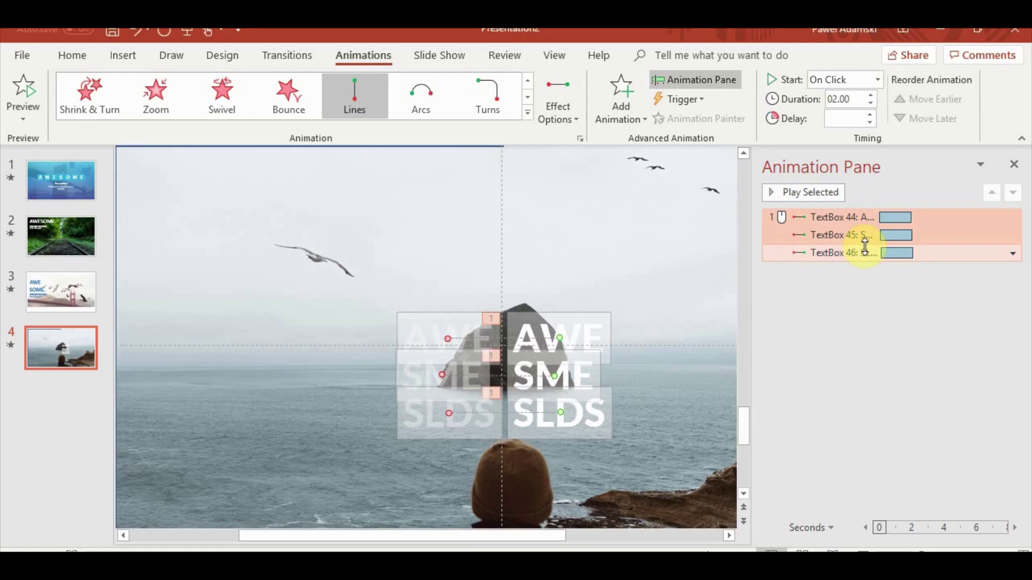
Stagger the SME and SLDS start delays to 00.10 and 00.20 seconds and preview slide 4
left_click(864, 235)
left_click(858, 120)
type("00.10")
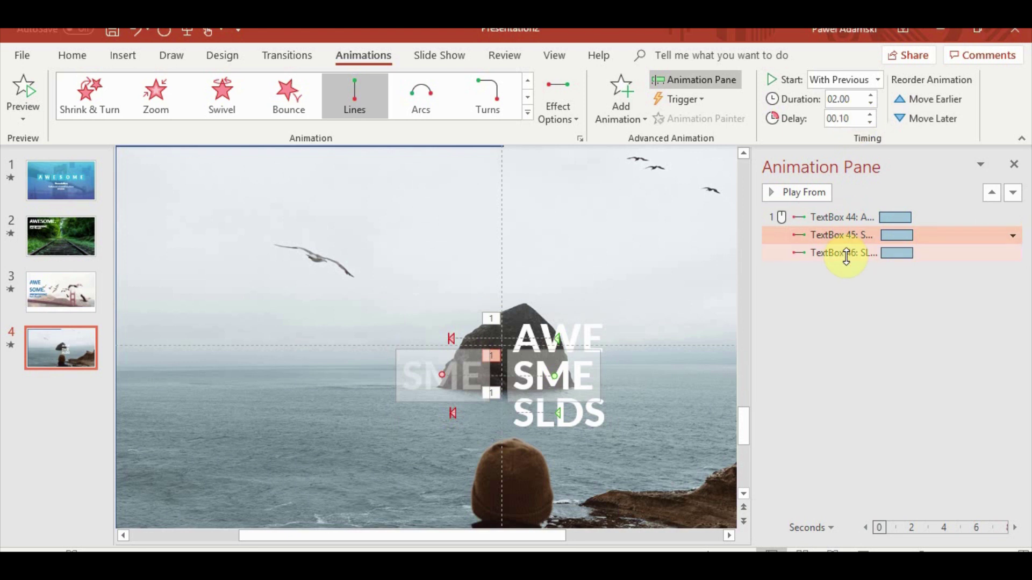
left_click(845, 252)
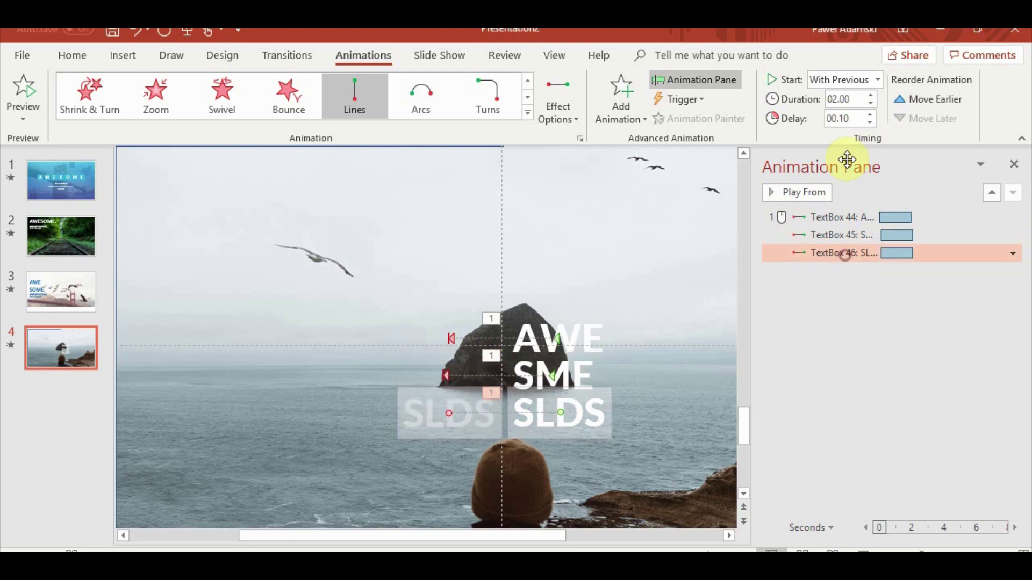
type("0")
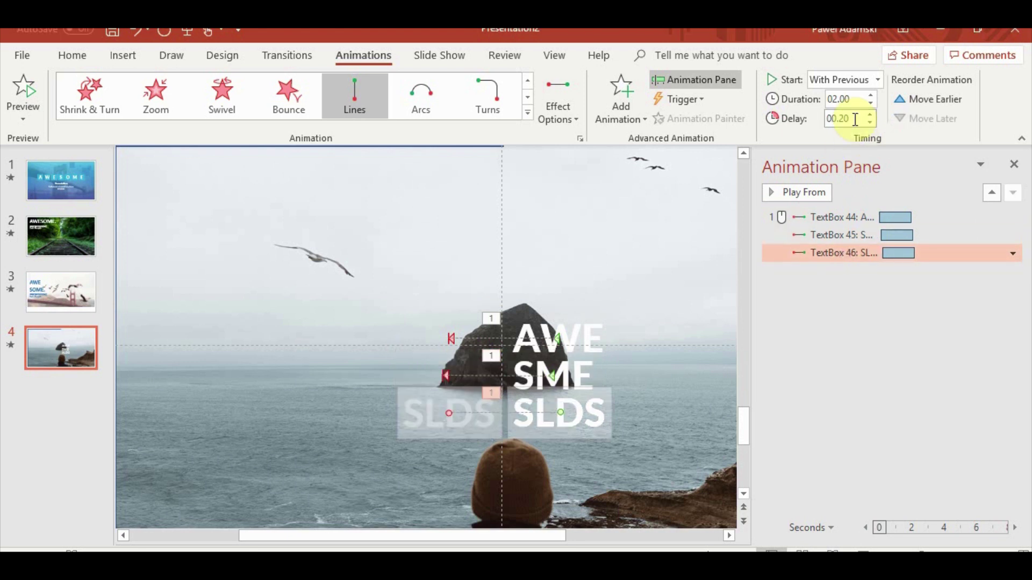
key("shift+F5")
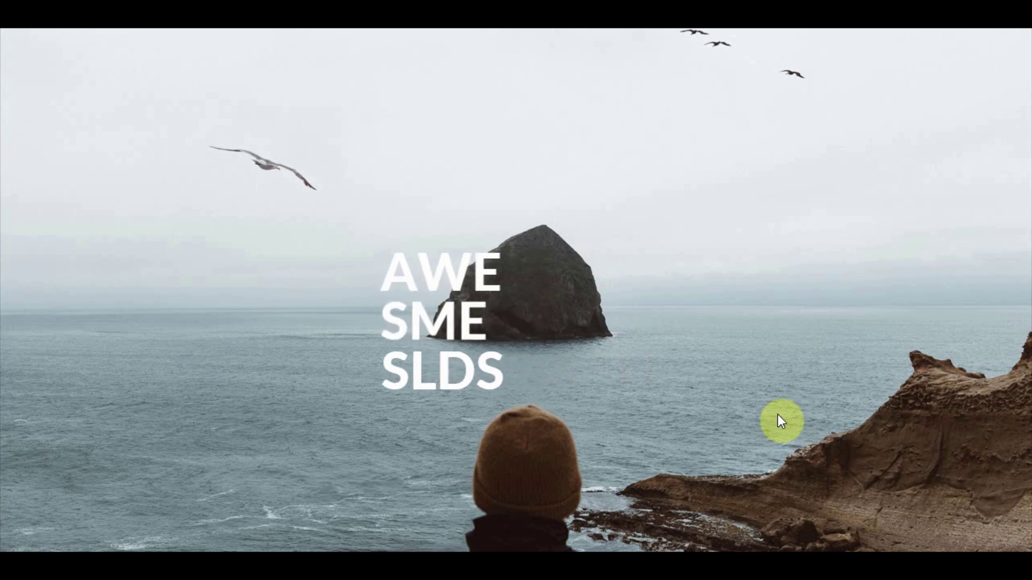
key("Escape")
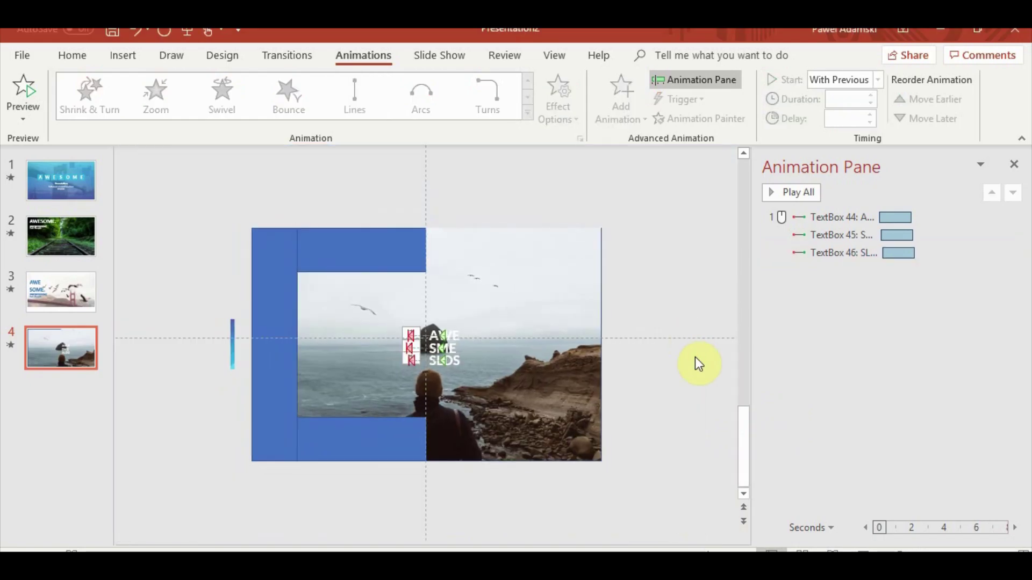
Give the sea photo a Disappear exit effect delayed 2.25 seconds and preview the slide
left_click(555, 301)
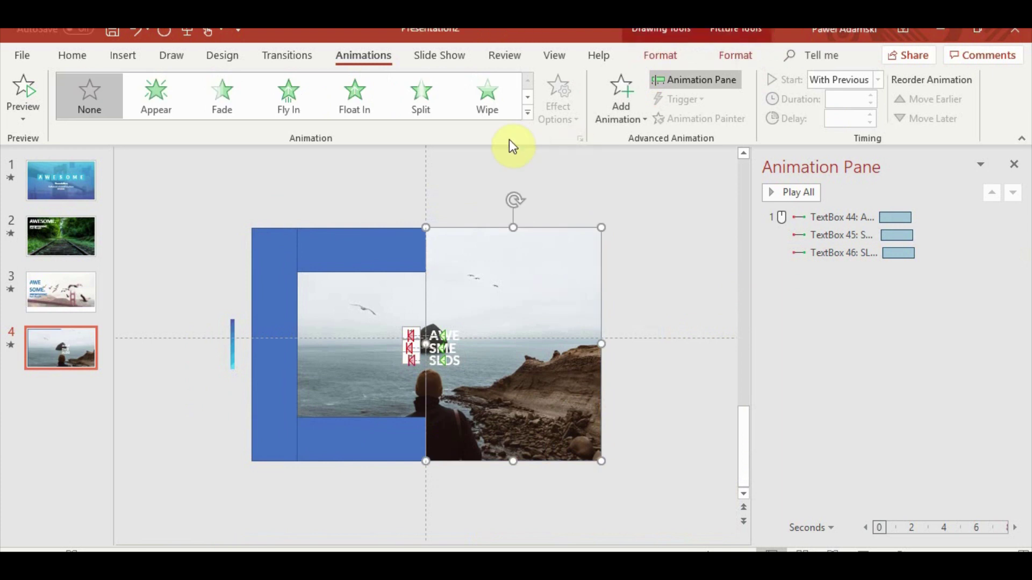
left_click(528, 113)
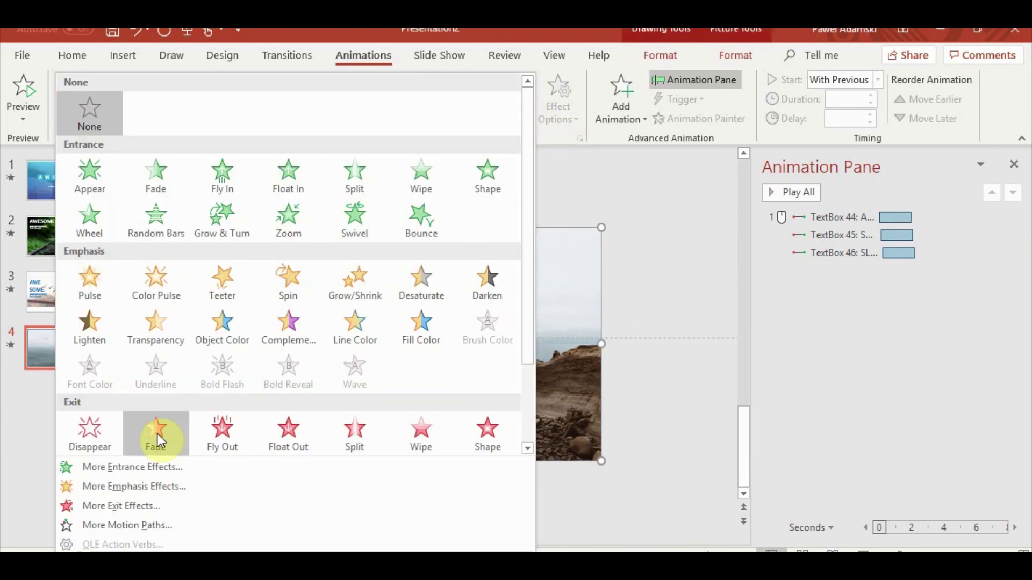
left_click(101, 438)
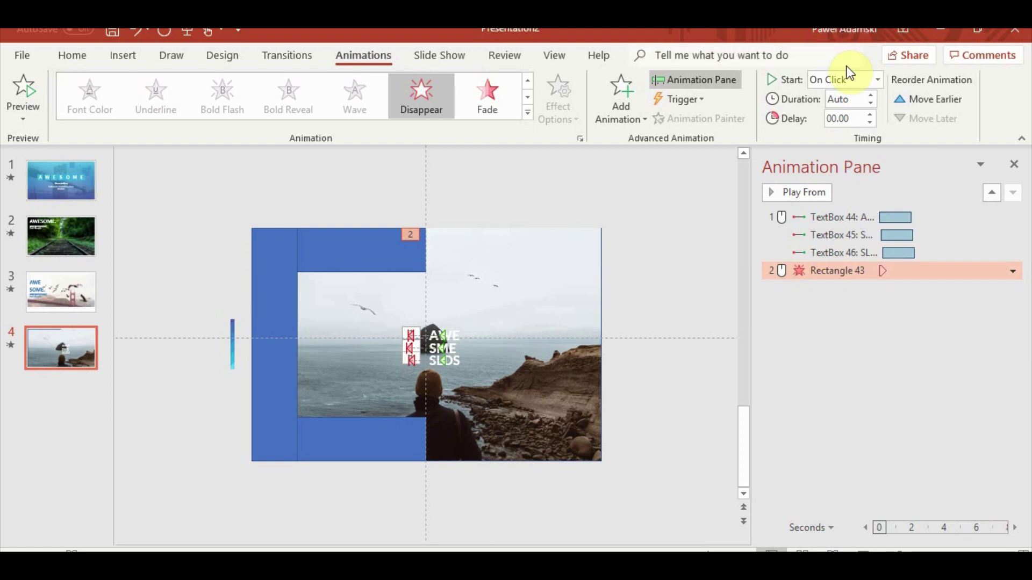
left_click(871, 114)
triple_click(871, 114)
left_click(871, 114)
left_click(871, 114)
left_click(848, 552)
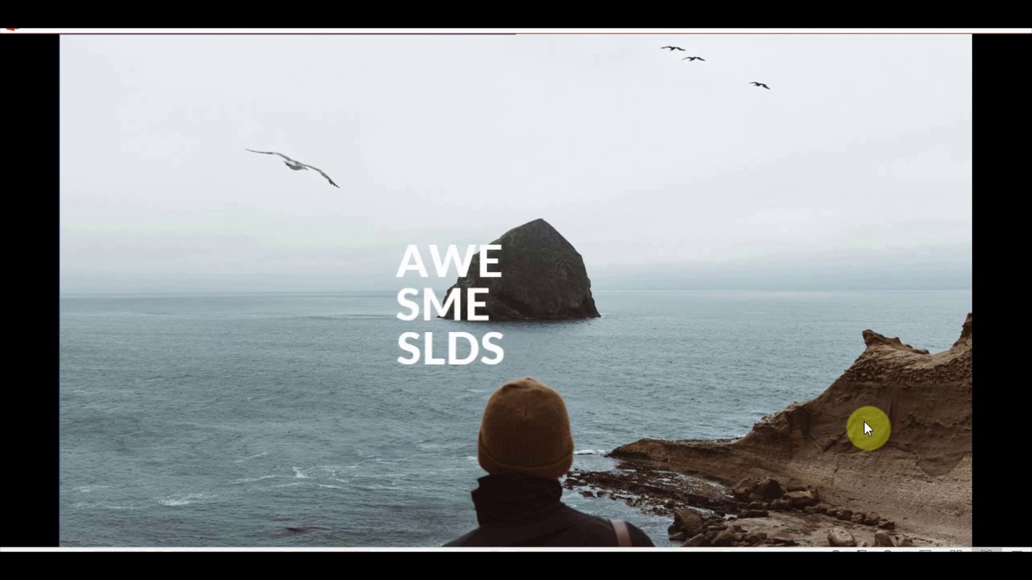
key("Escape")
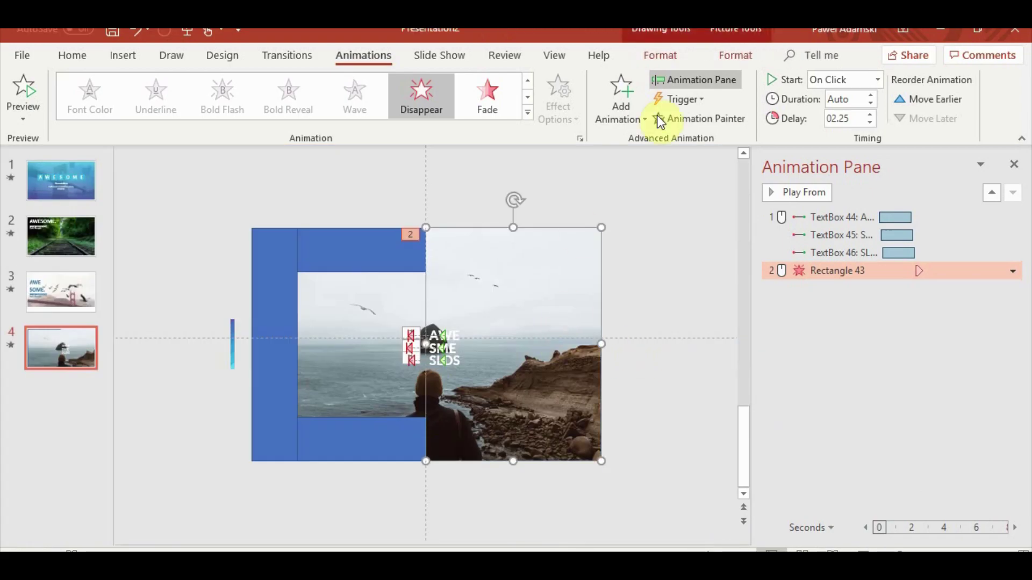
Bring the sea photo to the front and preview slide 4 again
left_click(741, 56)
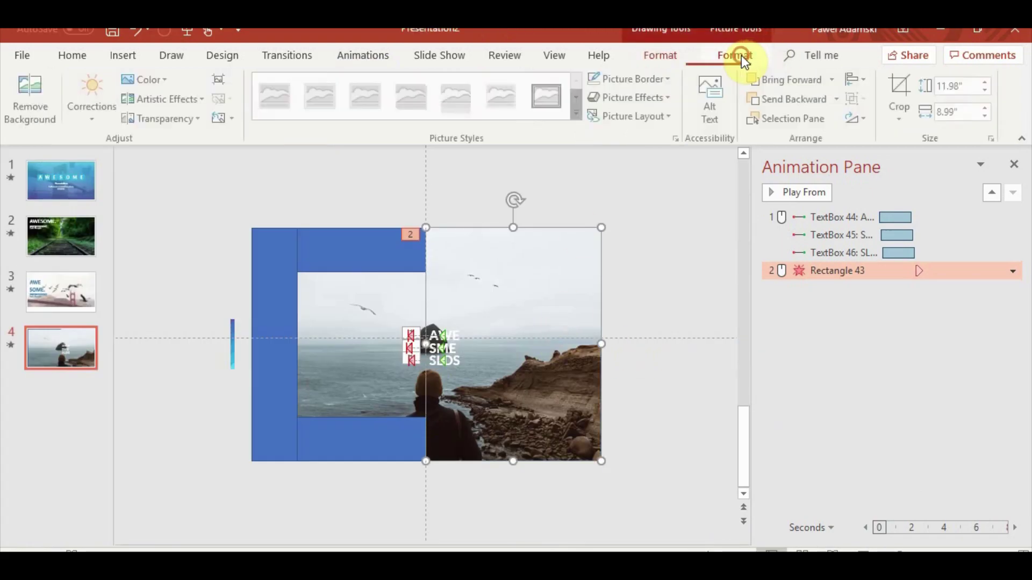
left_click(835, 79)
left_click(812, 119)
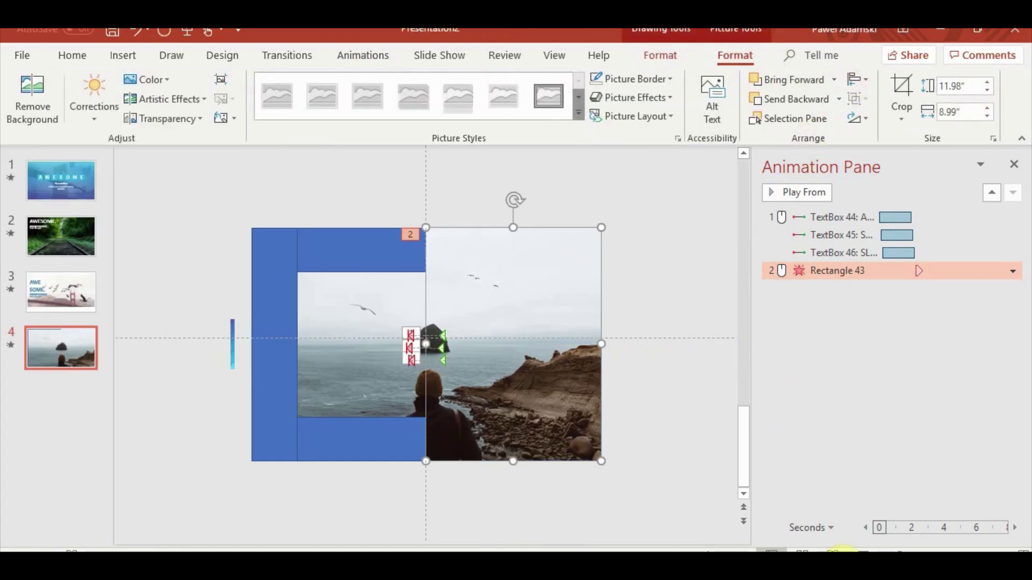
left_click(867, 550)
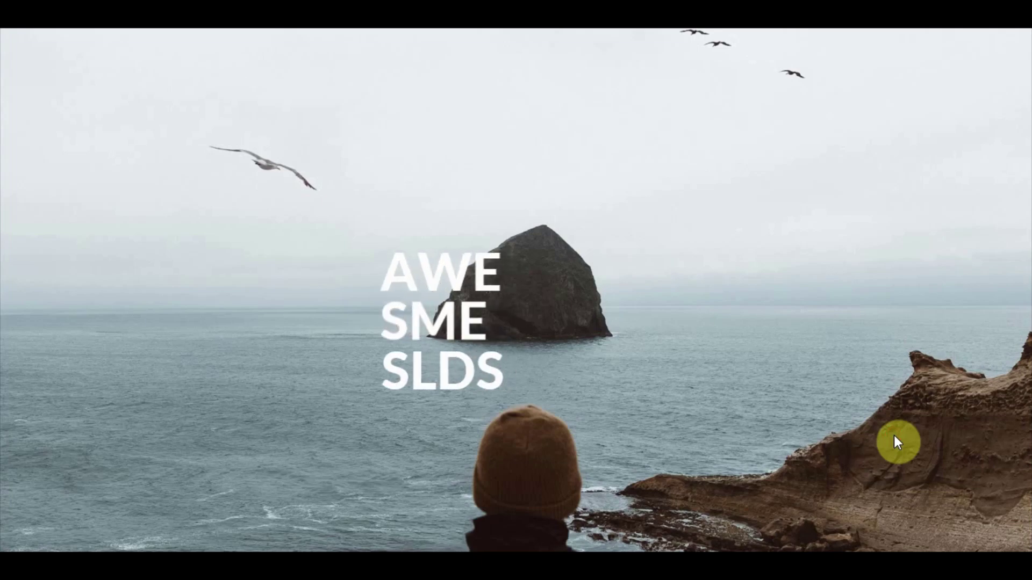
key("Escape")
left_click(672, 441)
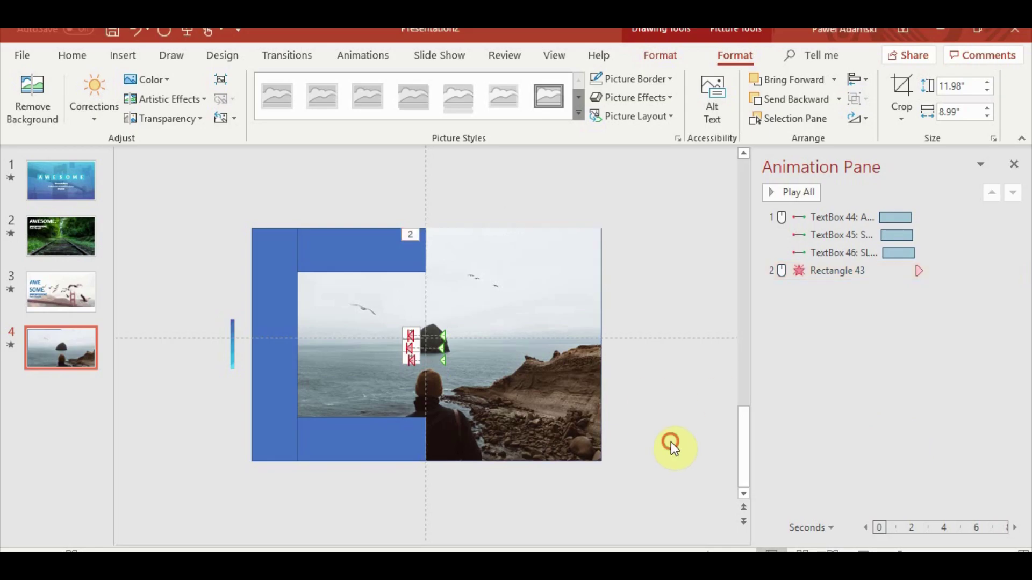
Draw a 4.39-inch blue square over the rock in the sea photo
left_click(54, 425)
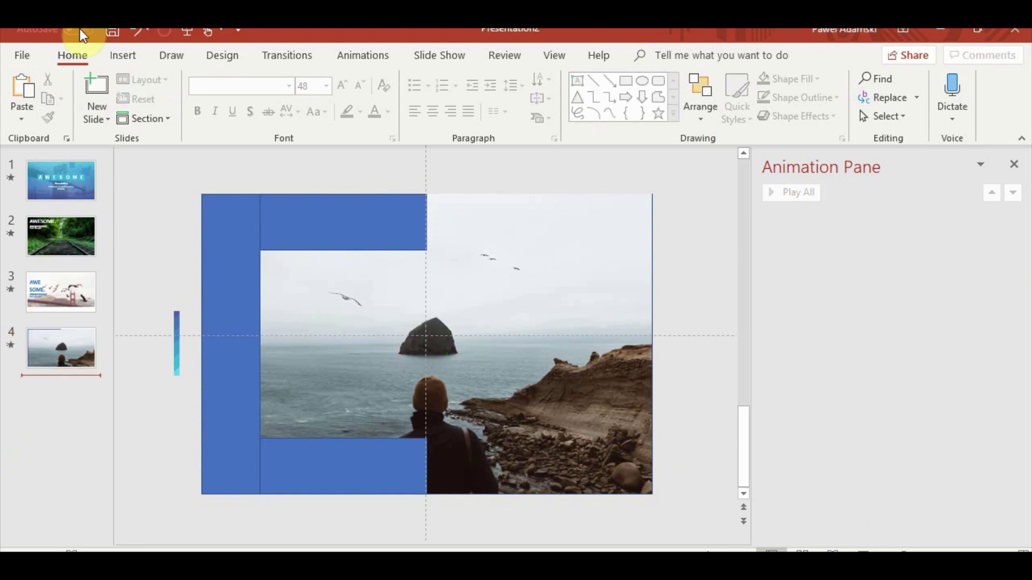
left_click(125, 55)
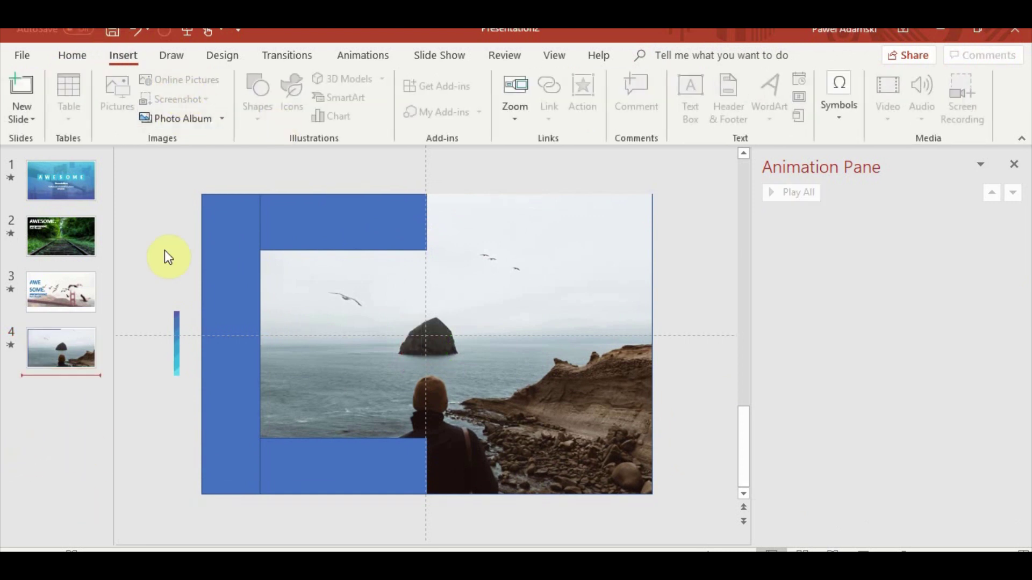
left_click(160, 254)
left_click(260, 114)
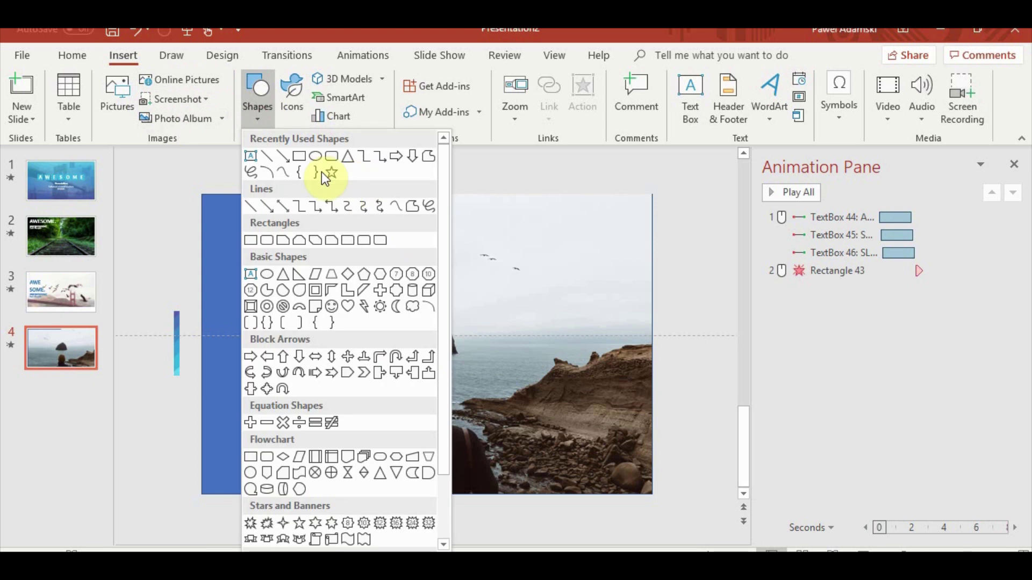
left_click(300, 156)
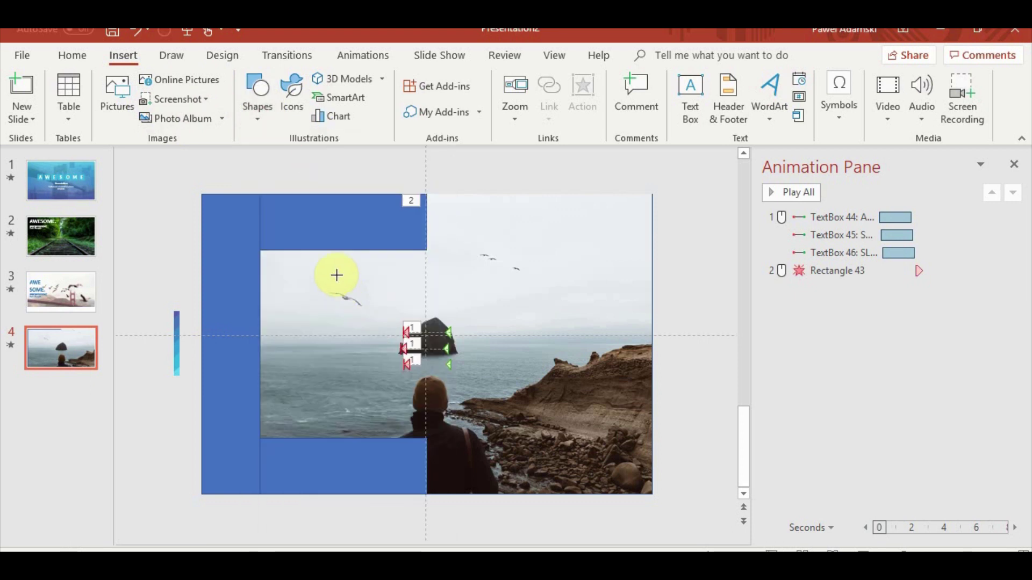
left_click_drag(336, 275, 479, 396)
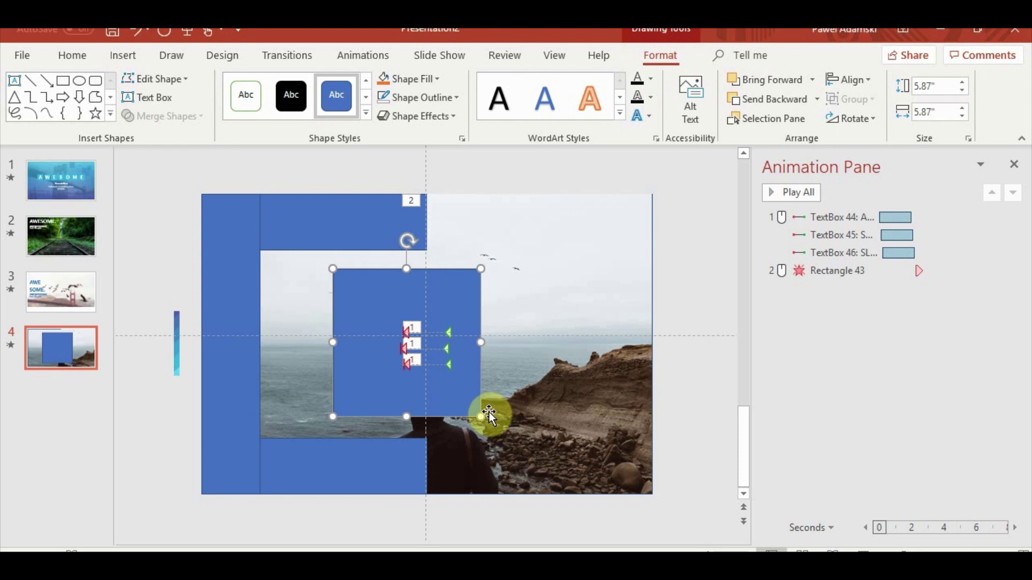
left_click_drag(481, 417, 444, 380)
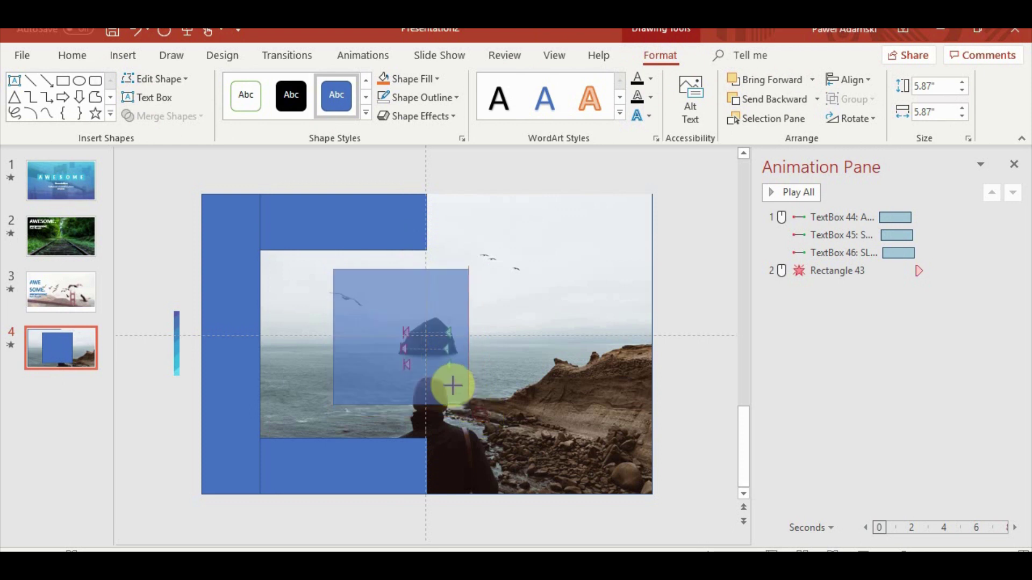
left_click_drag(370, 288, 384, 305)
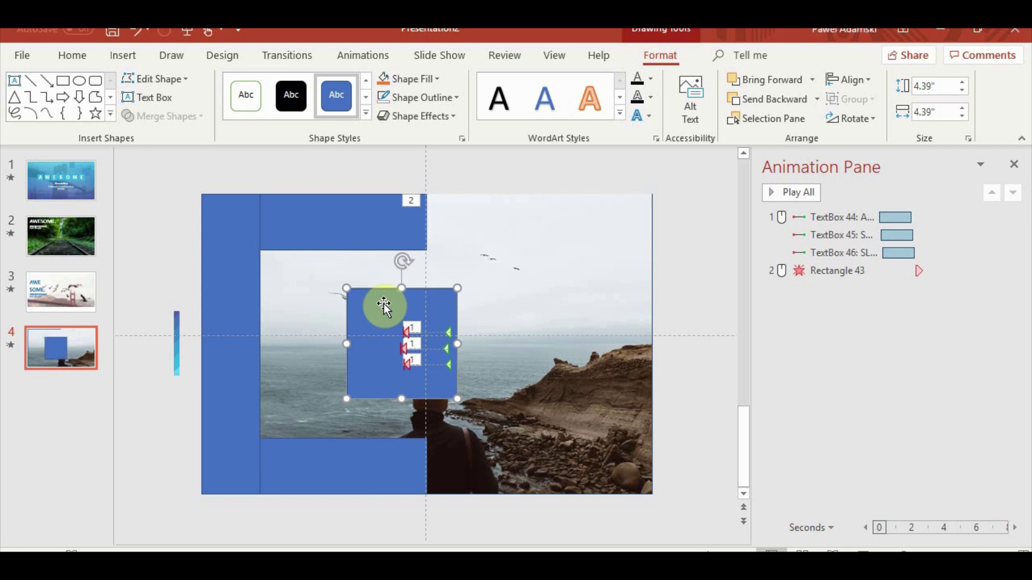
Duplicate it as a 3.66-inch square centred inside the first
scroll(424, 389, "up", 5, "ctrl")
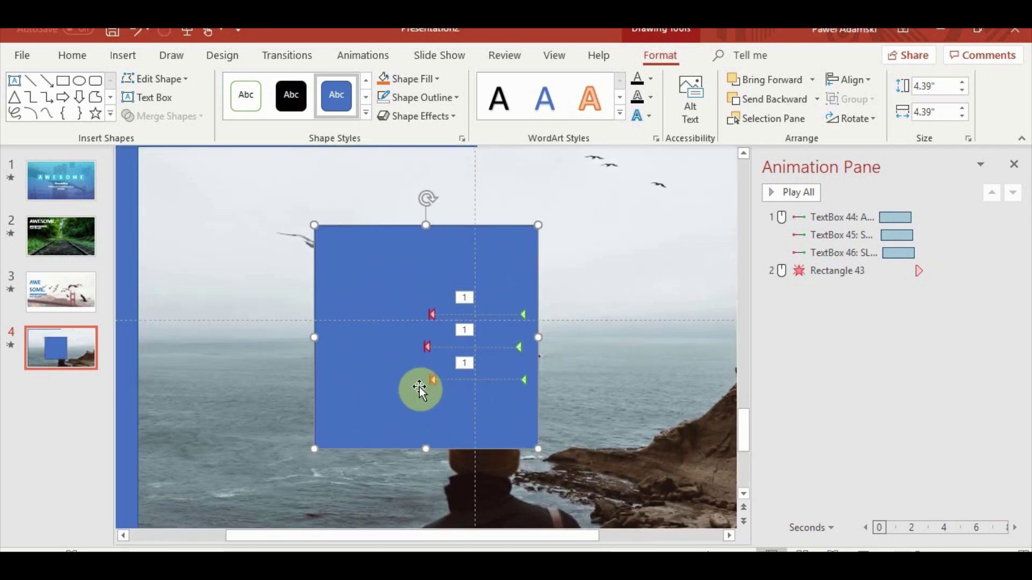
left_click_drag(419, 388, 427, 397, "ctrl")
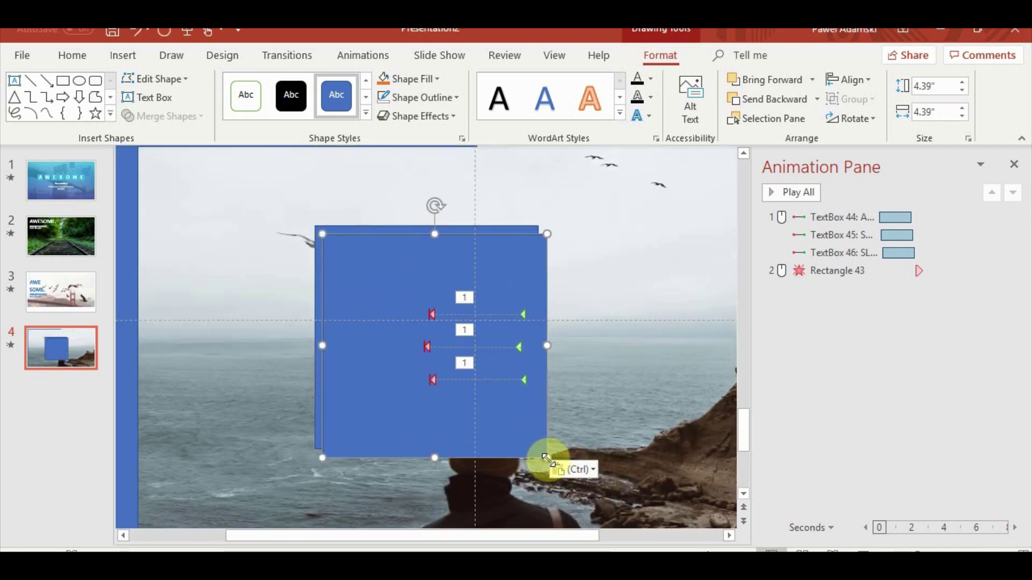
left_click_drag(544, 459, 509, 420)
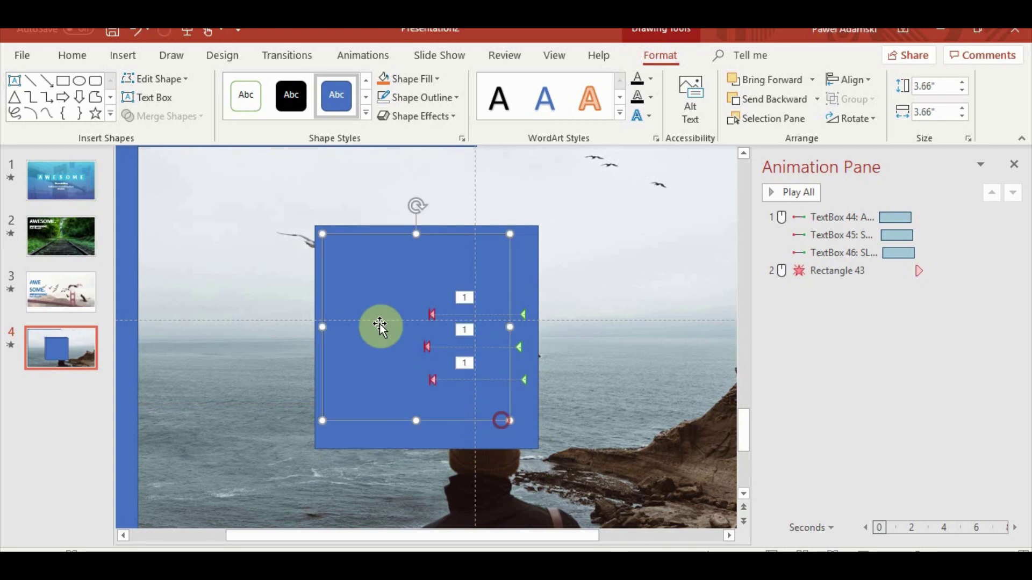
left_click_drag(379, 325, 395, 342)
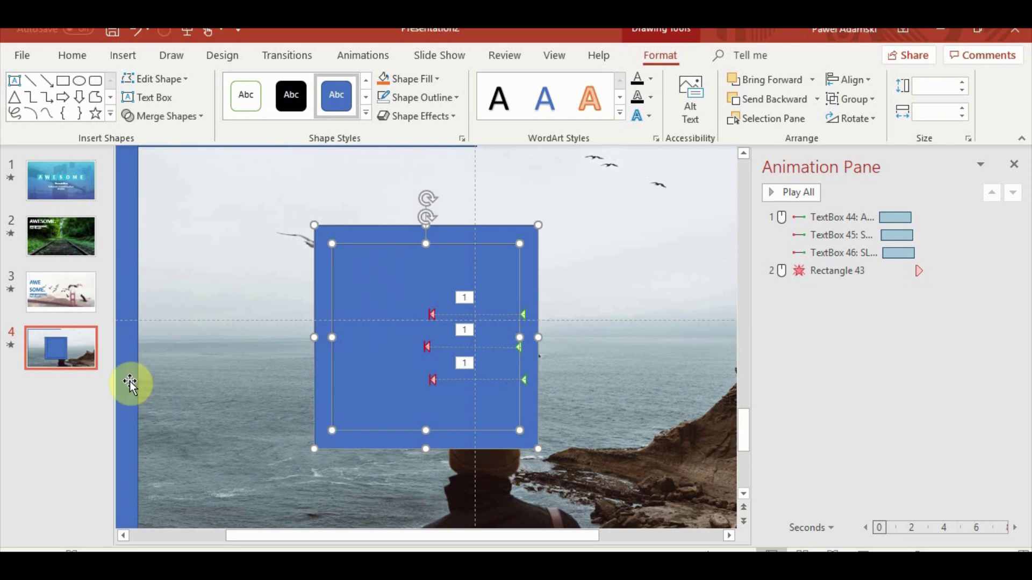
Select both squares and subtract the inner one, leaving a hollow frame
left_click(132, 317)
left_click(387, 430)
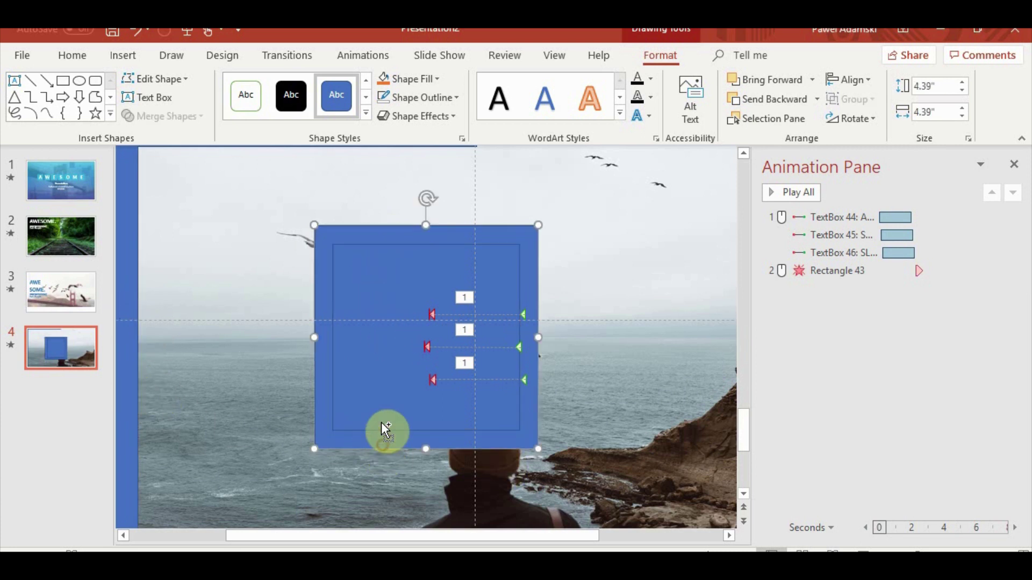
left_click(364, 353, "shift")
left_click(179, 115)
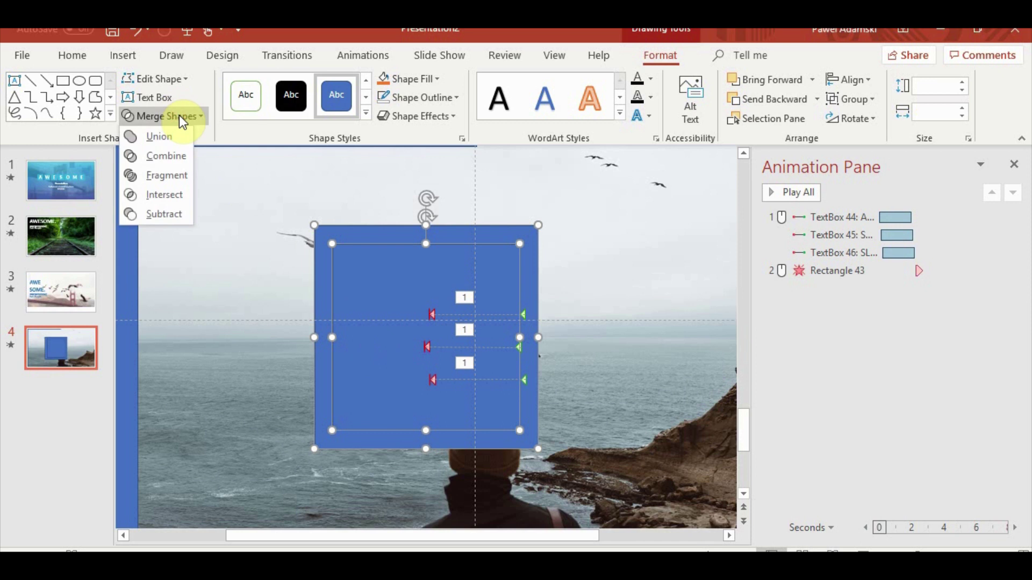
left_click(173, 214)
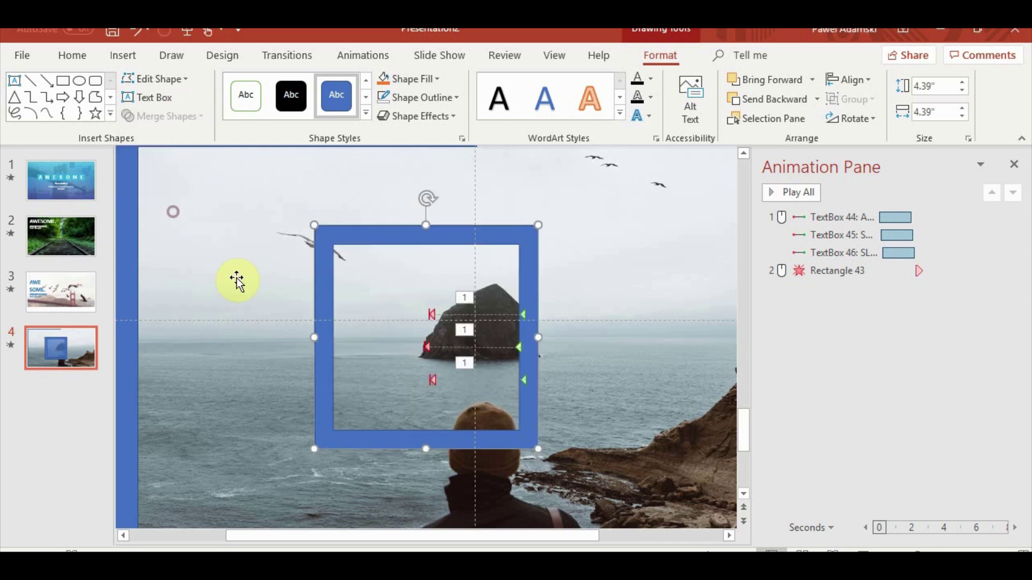
left_click(866, 551)
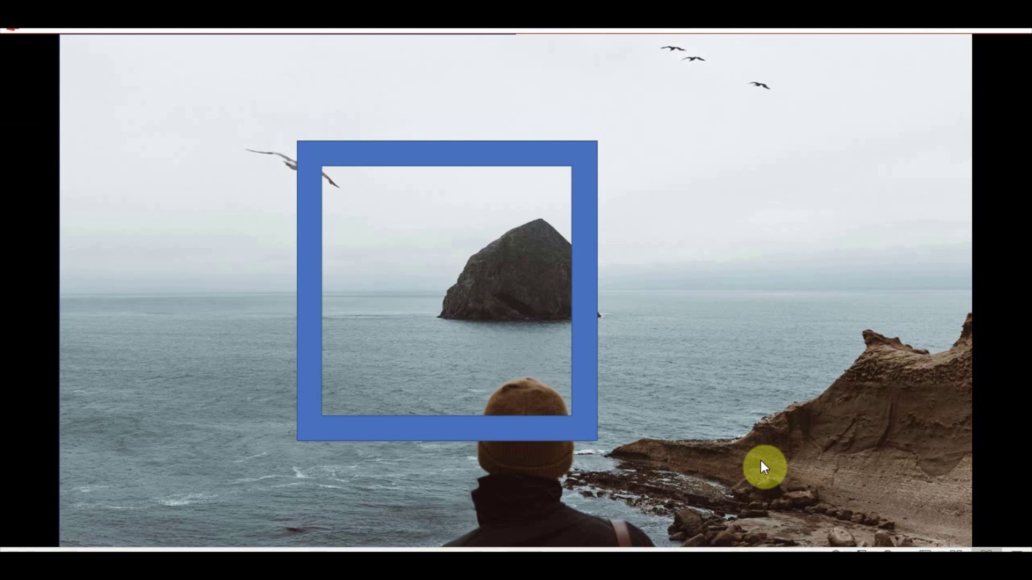
left_click(772, 460)
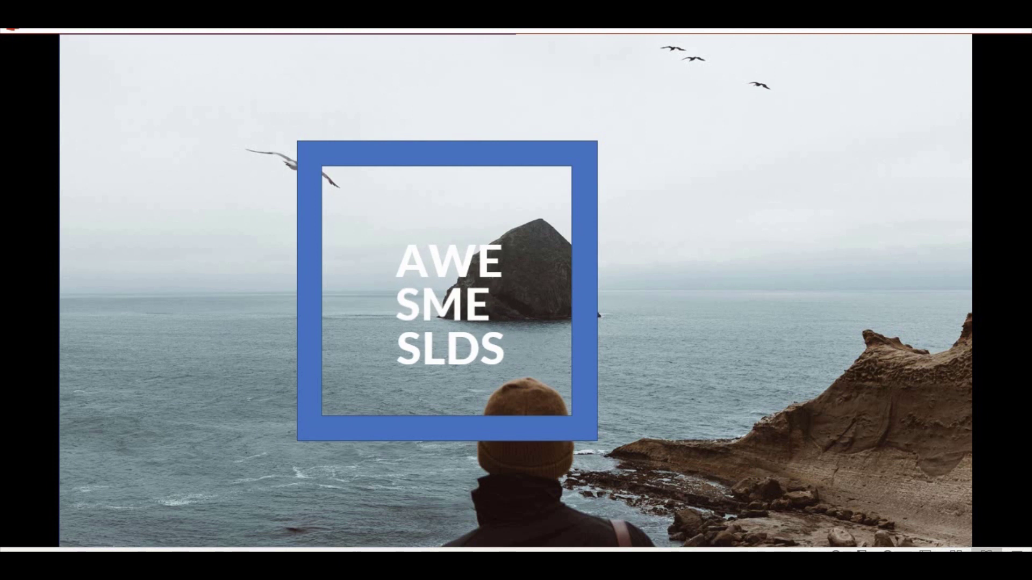
key("Escape")
scroll(516, 398, "down", 1, "ctrl")
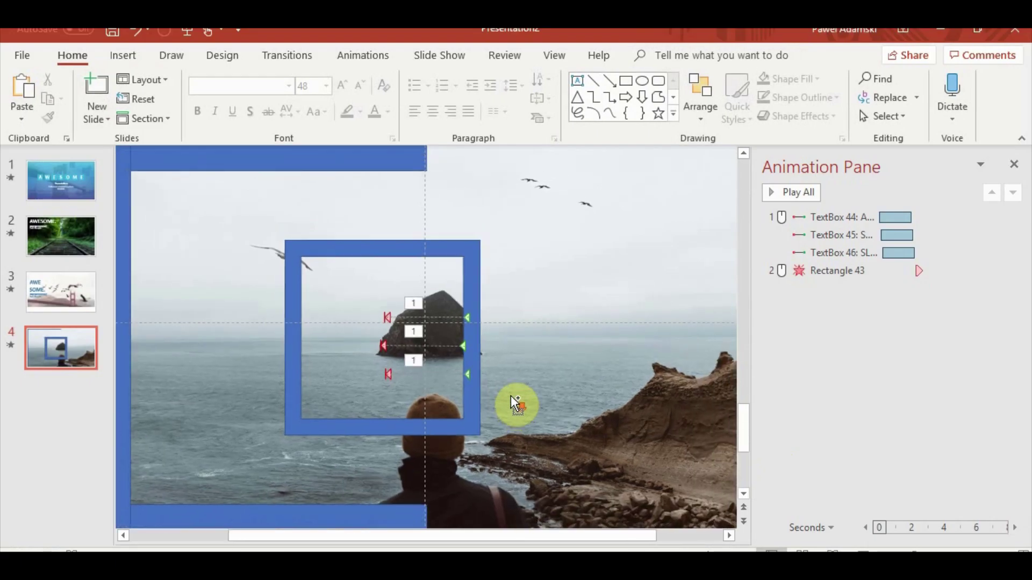
scroll(440, 387, "up", 1, "ctrl")
left_click(302, 205)
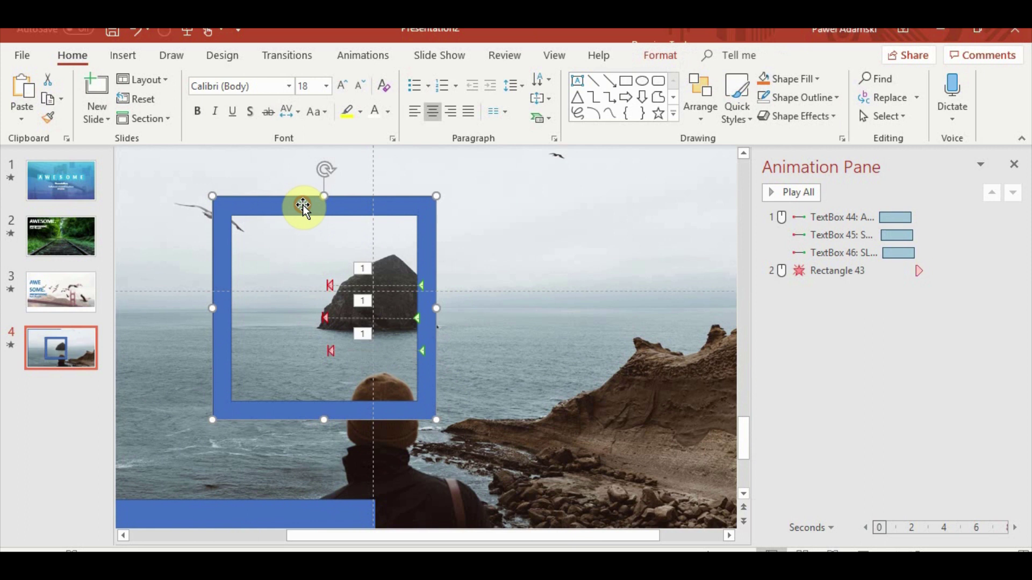
key("ctrl+c")
key("ctrl+v")
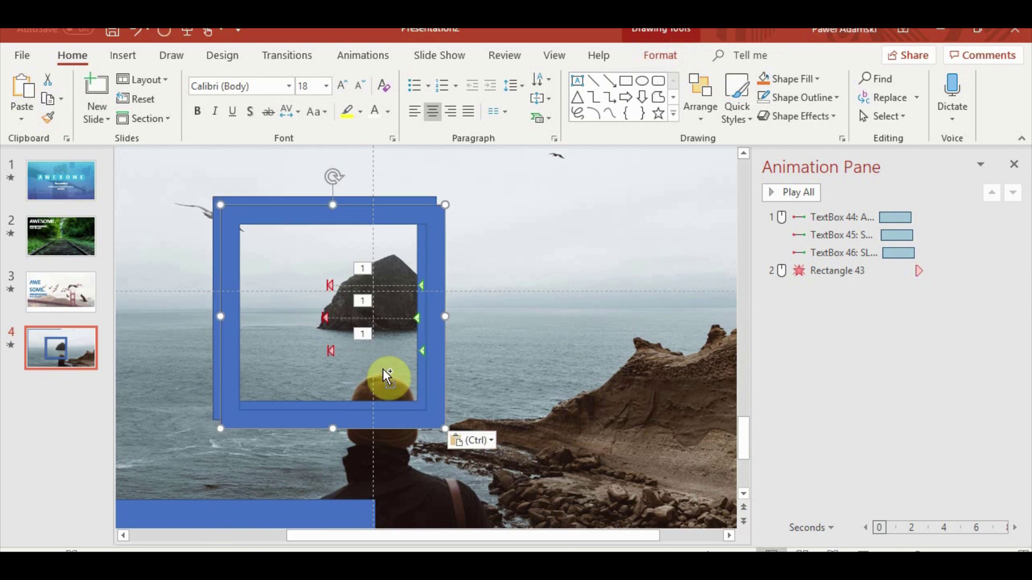
mouse_move(299, 219)
left_mouse_down()
mouse_move(546, 211)
mouse_move(526, 218)
left_mouse_up()
key("ctrl+v")
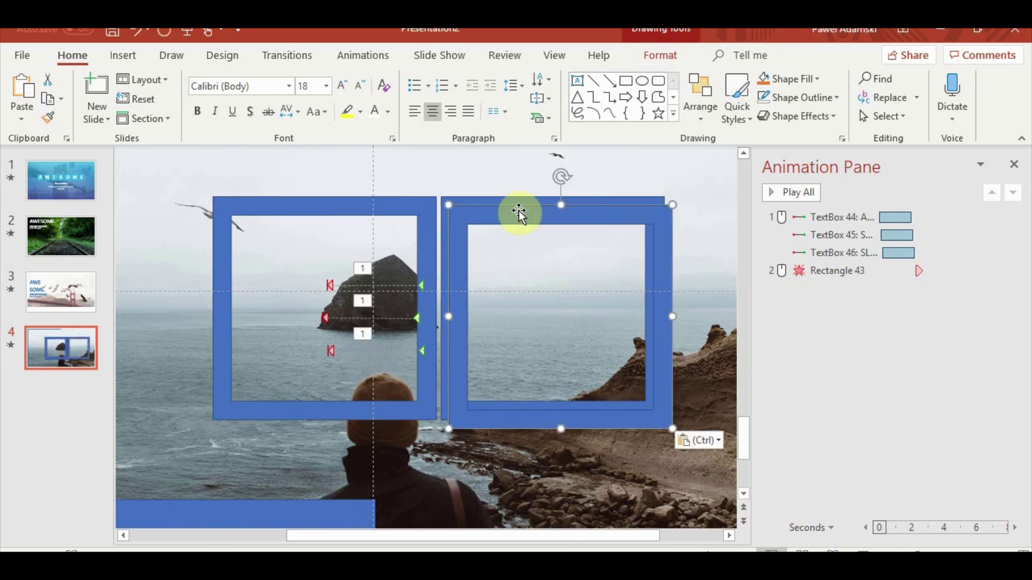
key("ctrl")
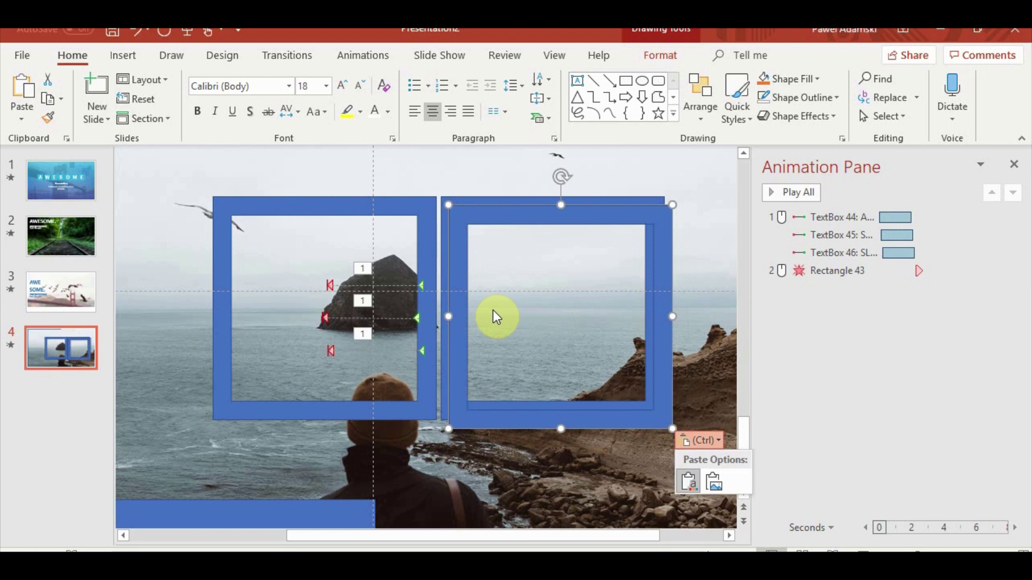
key("ctrl+z")
key("ctrl+z")
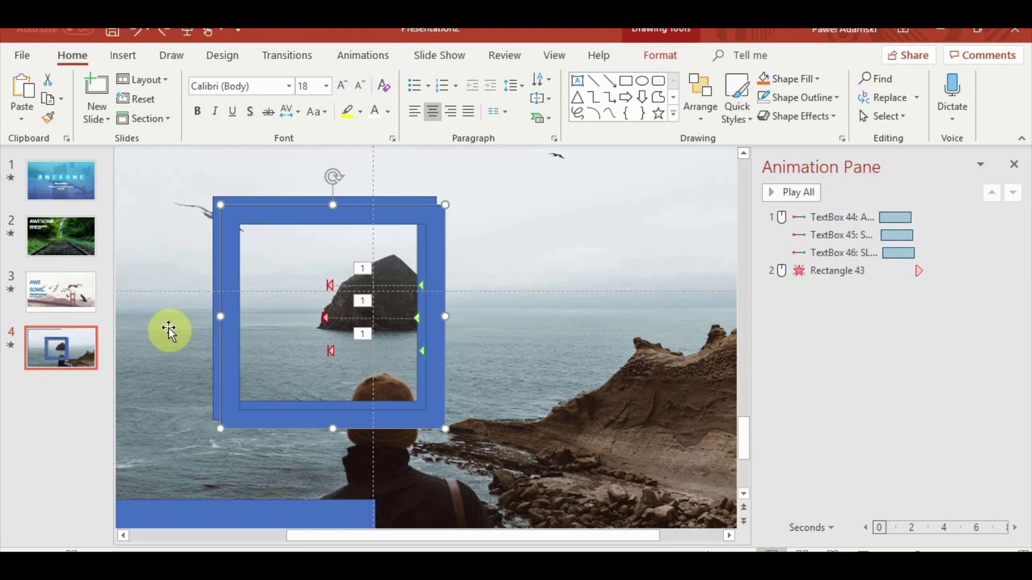
Drag out a copy of the blue frame shape
left_click(167, 322)
left_click(129, 52)
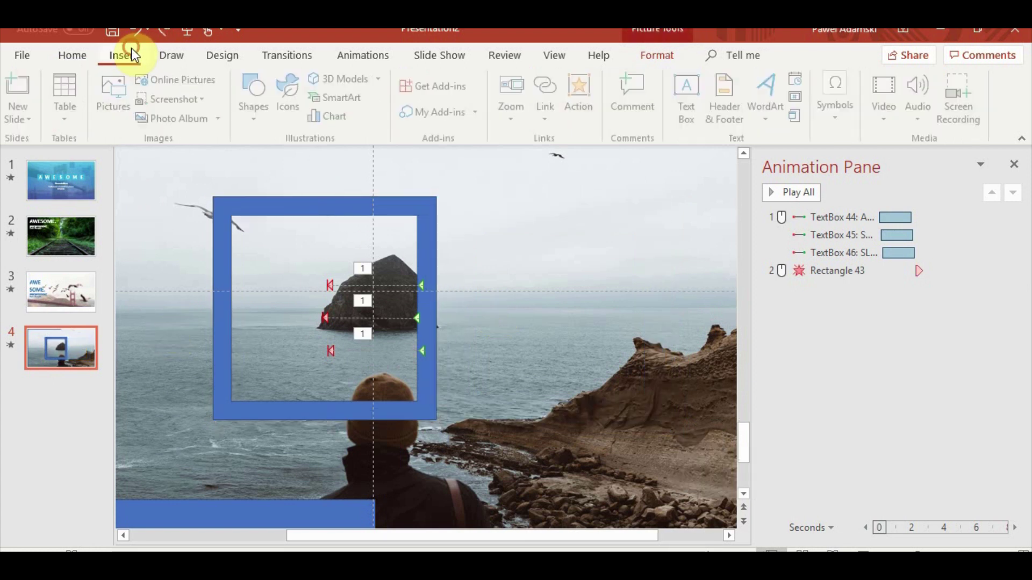
left_click(259, 115)
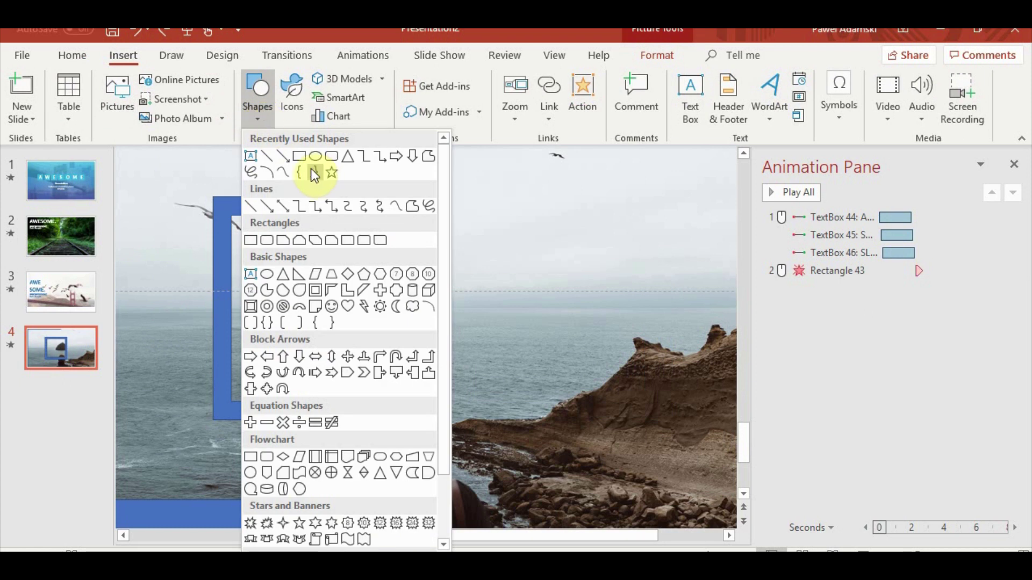
left_click(218, 210)
left_click(231, 211)
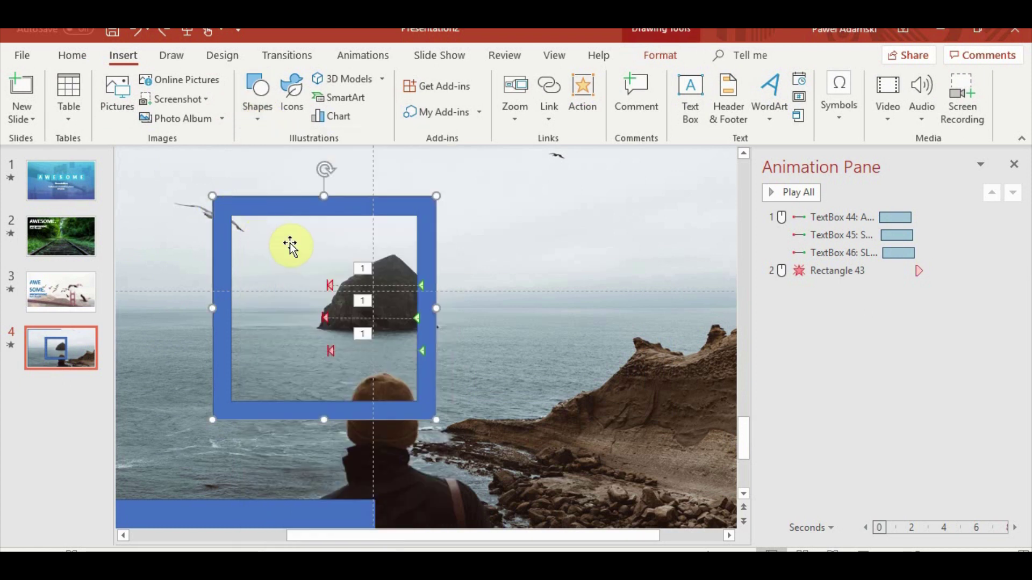
scroll(293, 247, "down", 5, "ctrl")
mouse_move(294, 247)
left_mouse_down()
mouse_move(438, 366)
mouse_move(409, 301)
left_mouse_up()
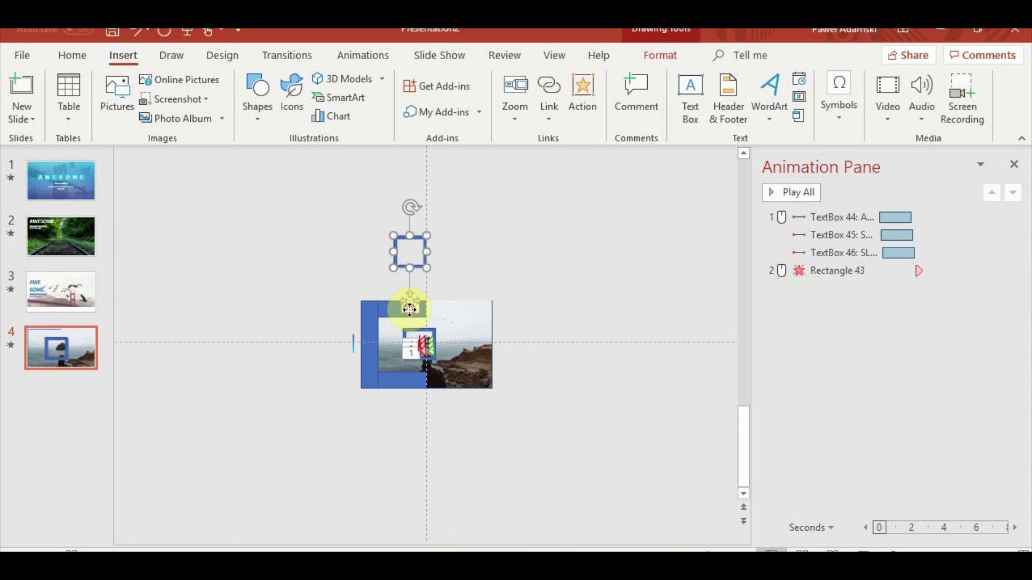
Draw a new blue square and position it over the frame's lower-right corner
left_click(427, 330)
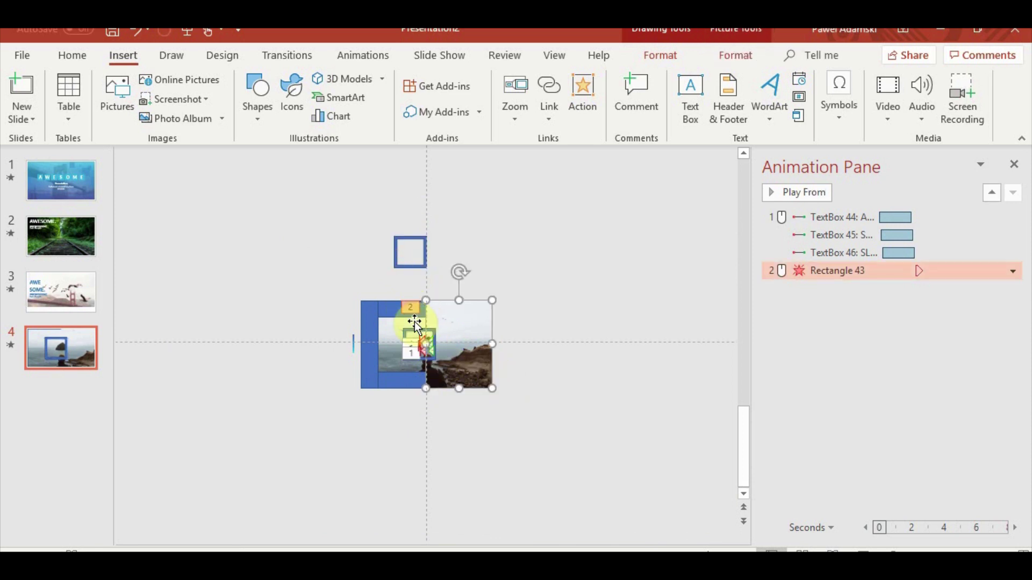
left_click(413, 327)
left_click(415, 334)
scroll(417, 347, "up", 3)
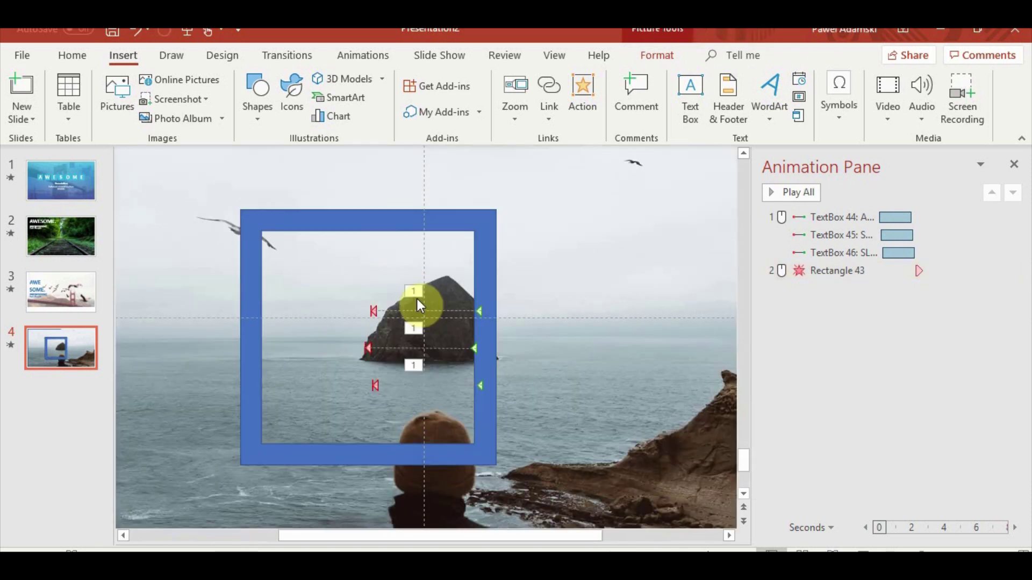
left_click(364, 218)
left_click(708, 423, "shift")
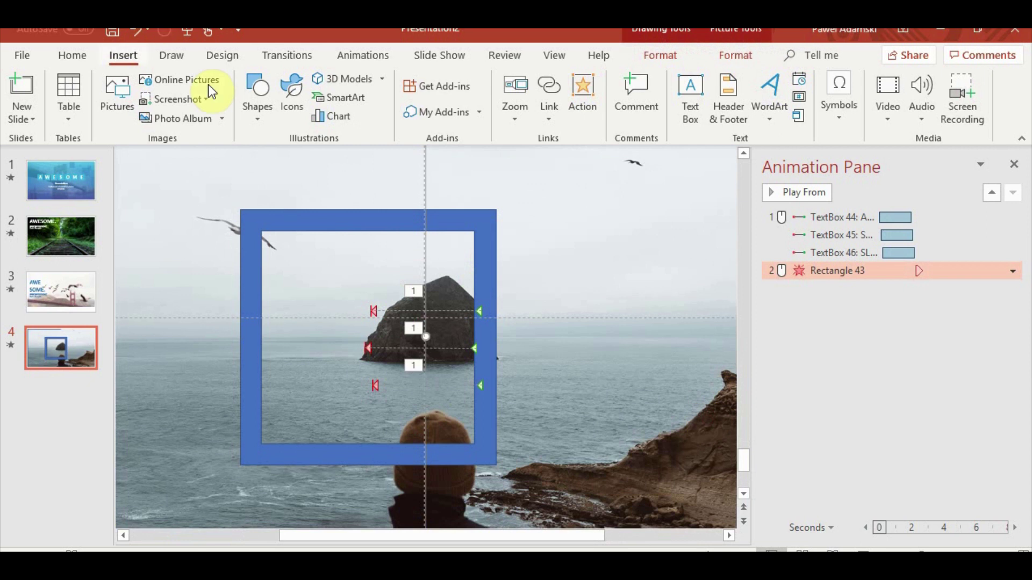
left_click(257, 99)
left_click(300, 156)
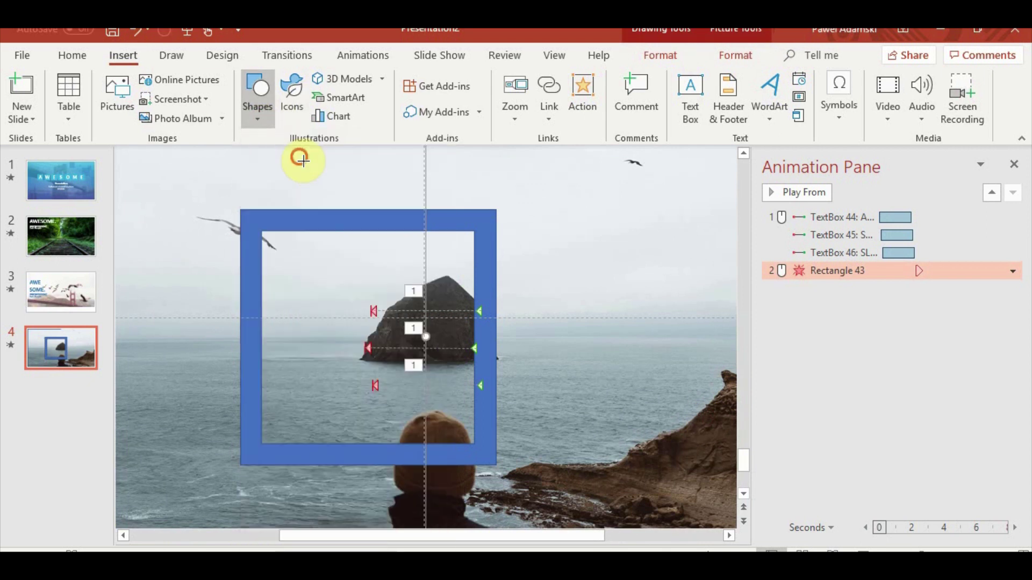
mouse_move(636, 359)
left_mouse_down()
mouse_move(479, 492)
mouse_move(430, 512)
left_mouse_up()
left_click_drag(516, 456, 450, 430)
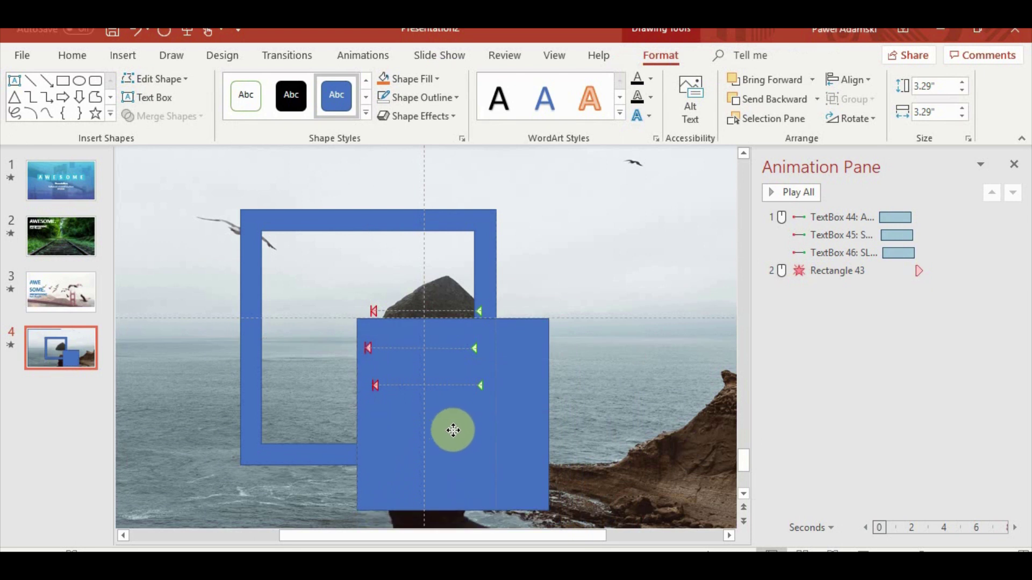
left_click_drag(450, 430, 455, 437)
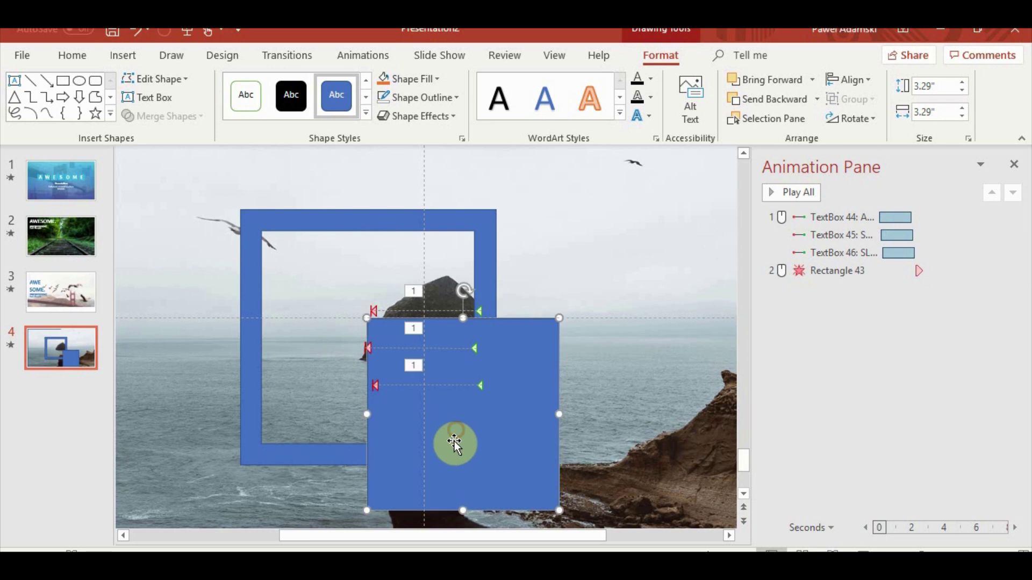
Subtract the square from the frame to cut away its corner, then play slide 4 as a slideshow
left_click(385, 223)
left_click(530, 470, "shift")
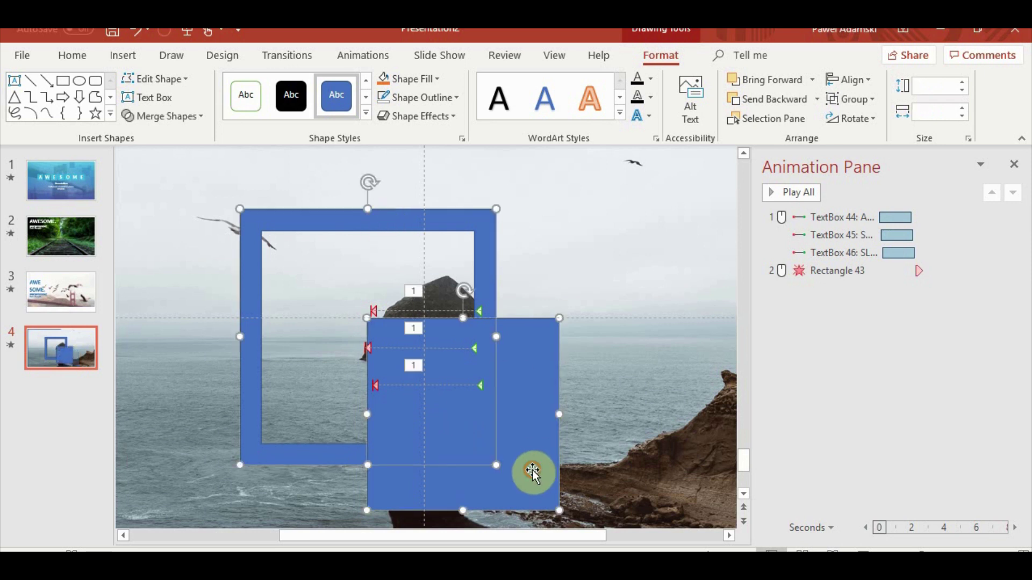
left_click(167, 116)
left_click(173, 214)
left_click(173, 214)
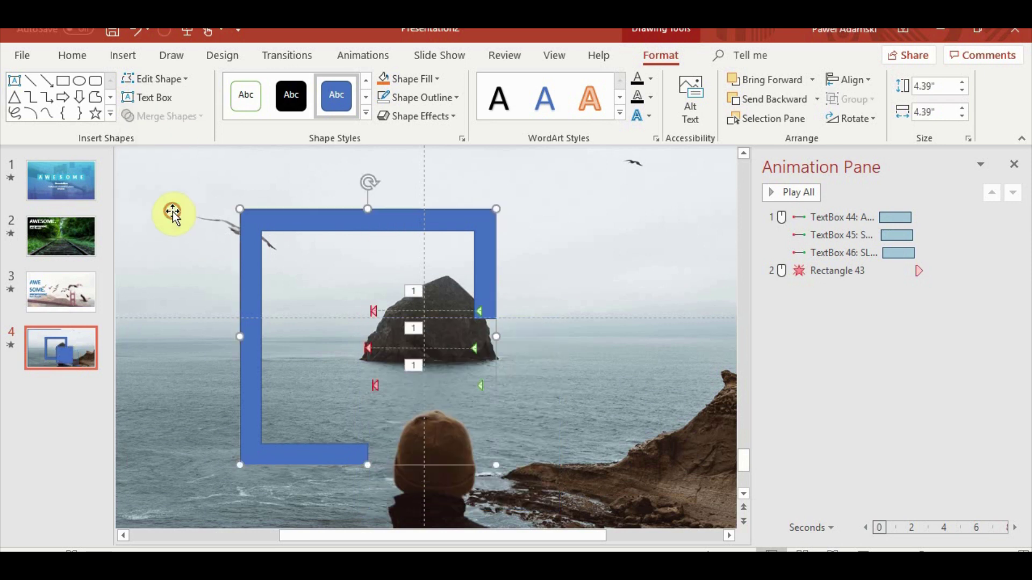
left_click(832, 549)
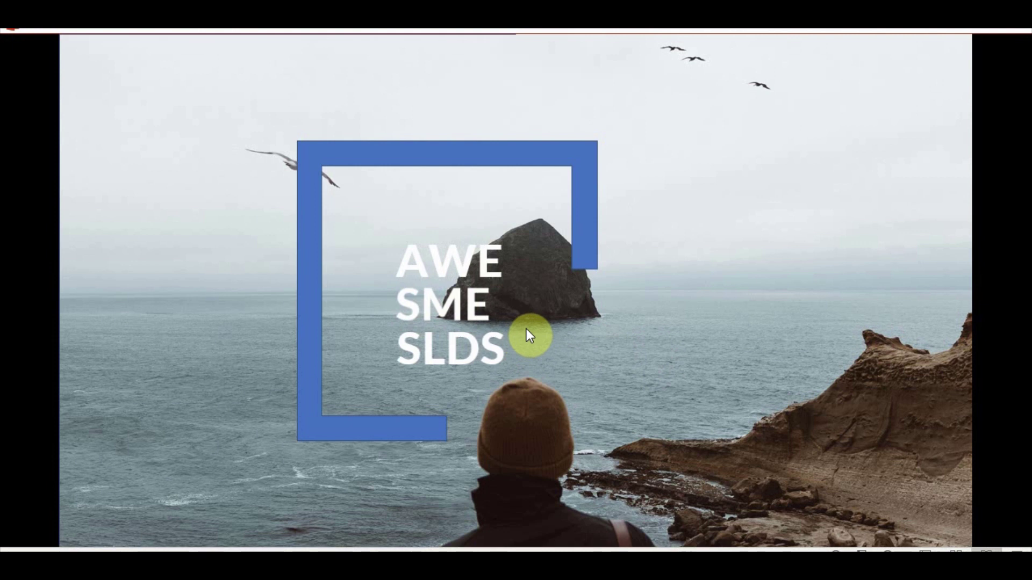
Leave the slideshow and duplicate the blue open frame with copy and paste
key("Escape")
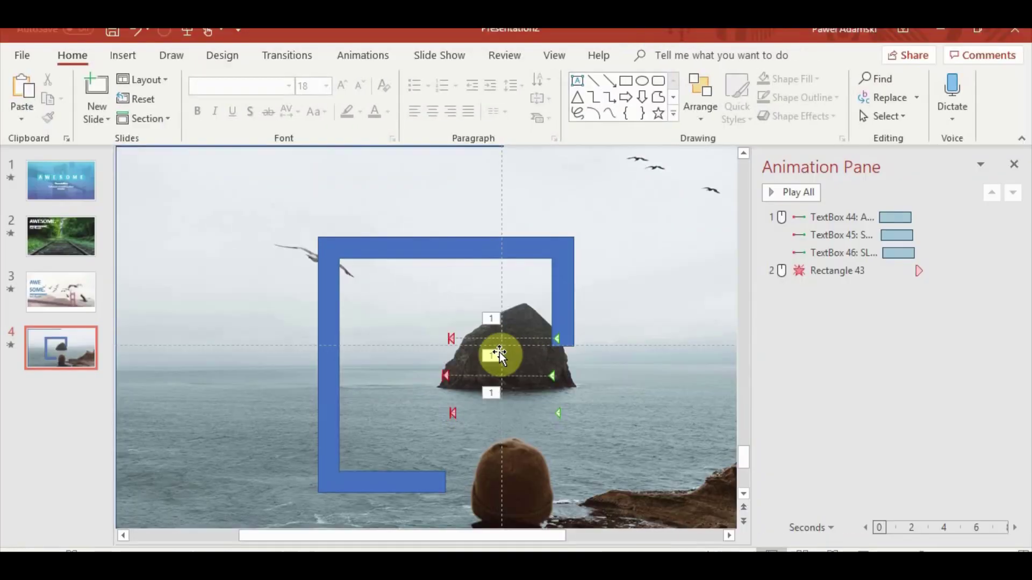
left_click(389, 488)
scroll(394, 456, "down", 5)
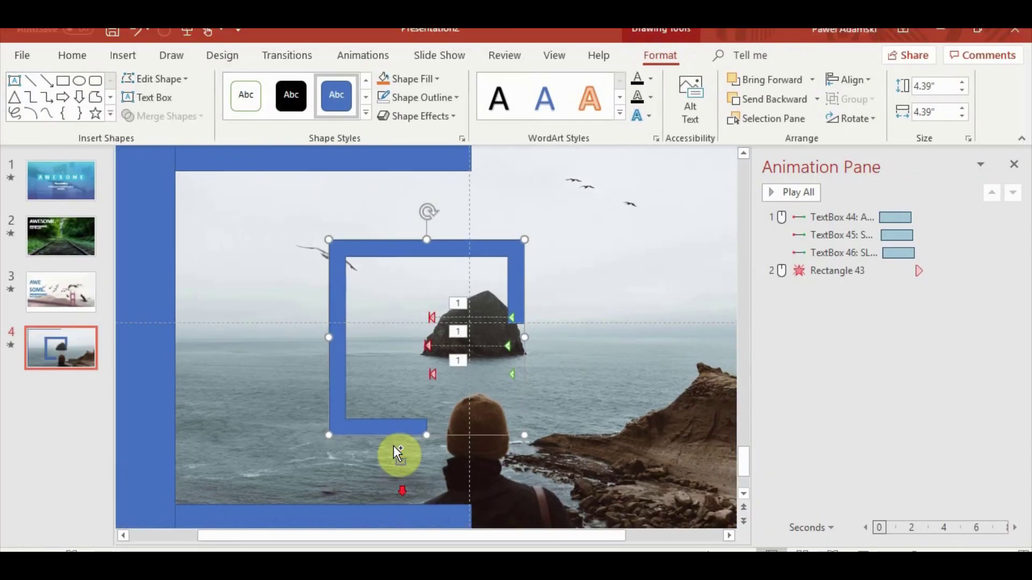
scroll(425, 412, "up", 2)
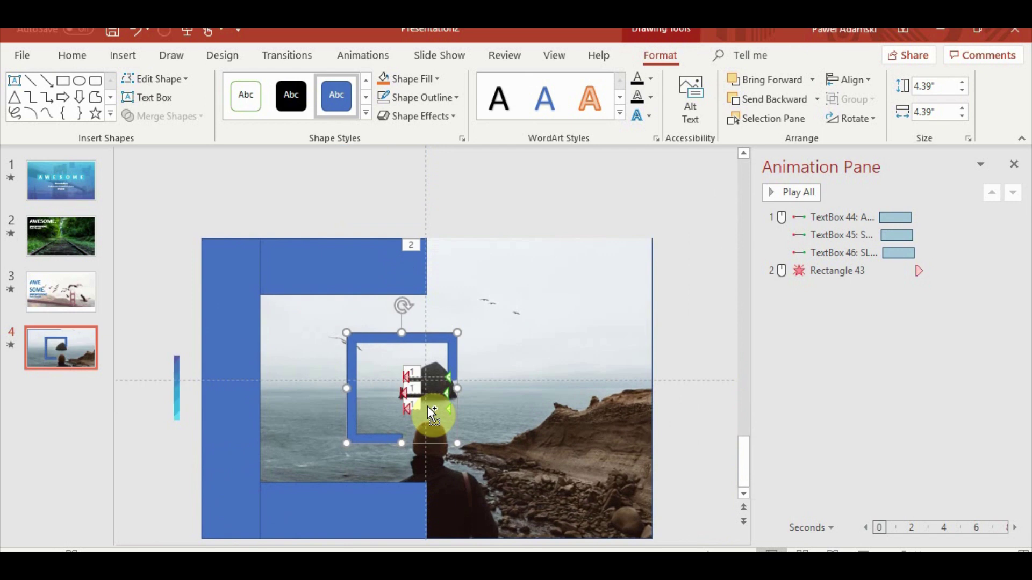
key("ctrl+c")
key("ctrl+v")
Park one frame copy above slide 4 and delete the extra copy
left_click_drag(369, 342, 638, 336)
left_click(698, 292)
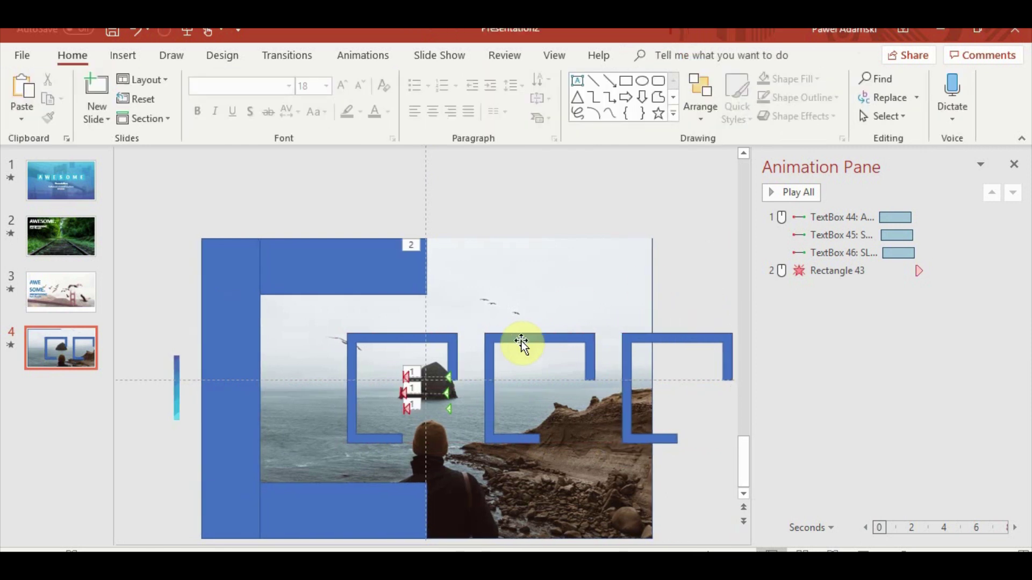
left_click_drag(521, 341, 517, 153)
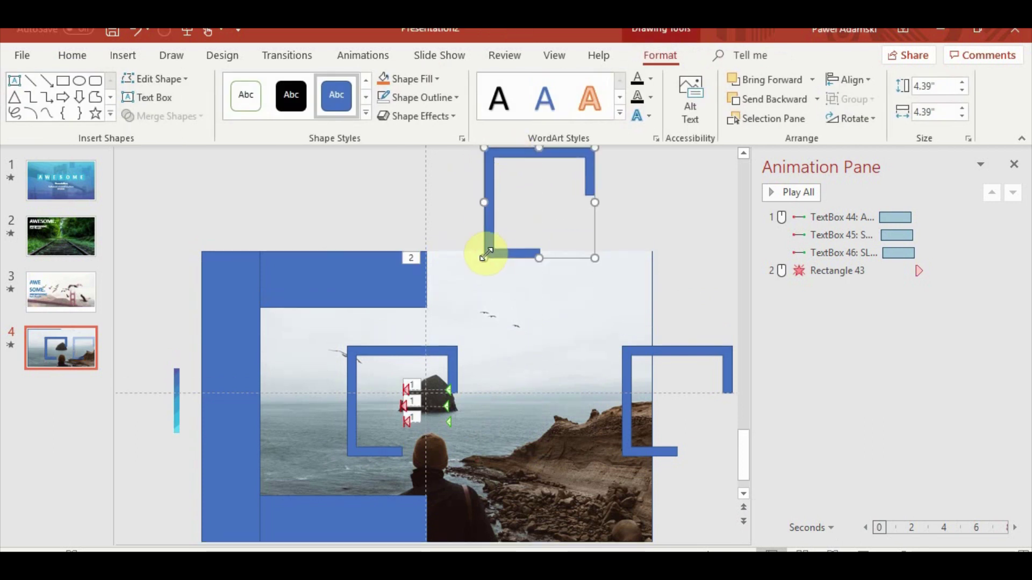
left_click_drag(489, 243, 478, 198)
left_click_drag(632, 354, 504, 351)
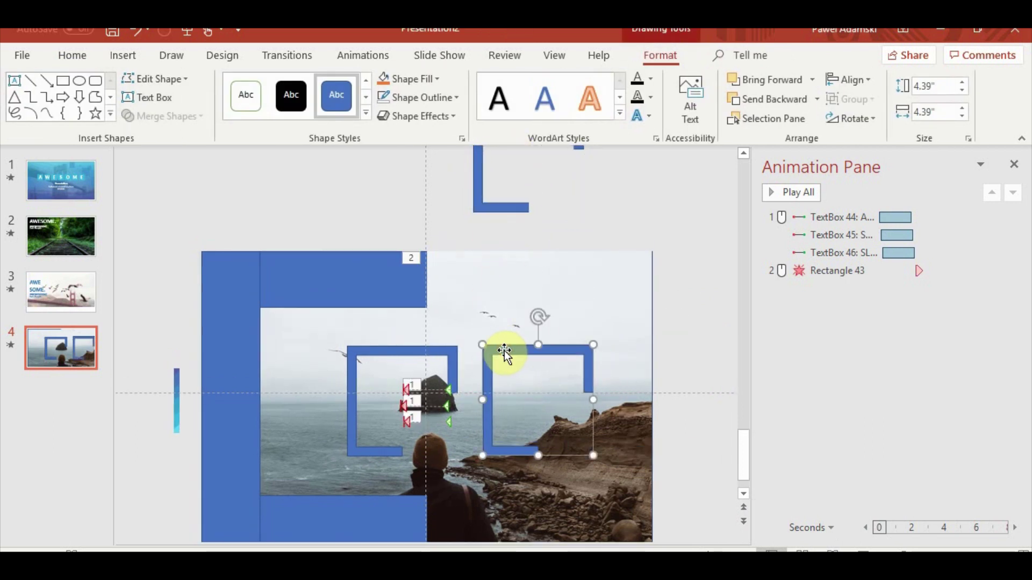
key("Delete")
left_click(353, 398)
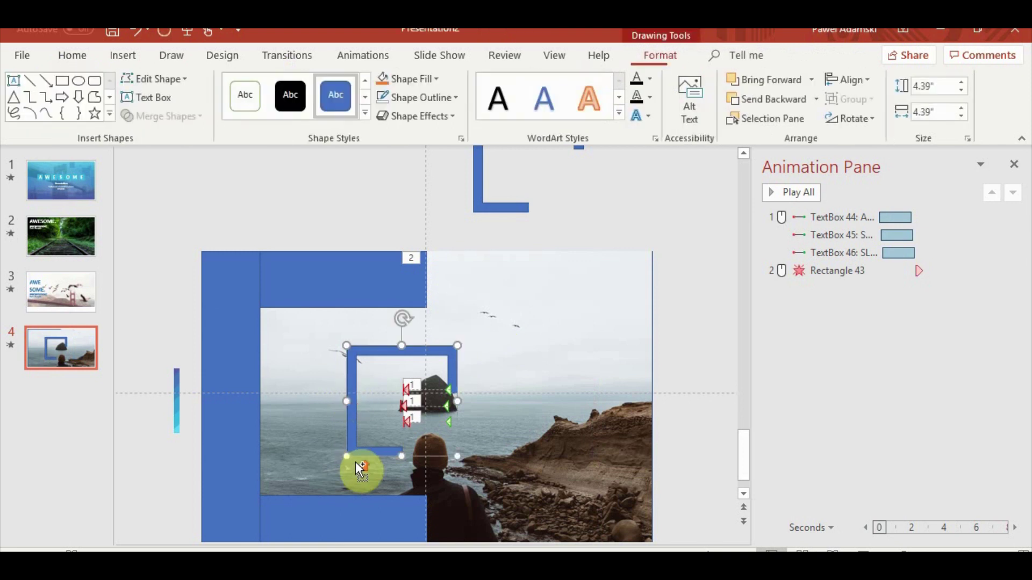
left_click(634, 321)
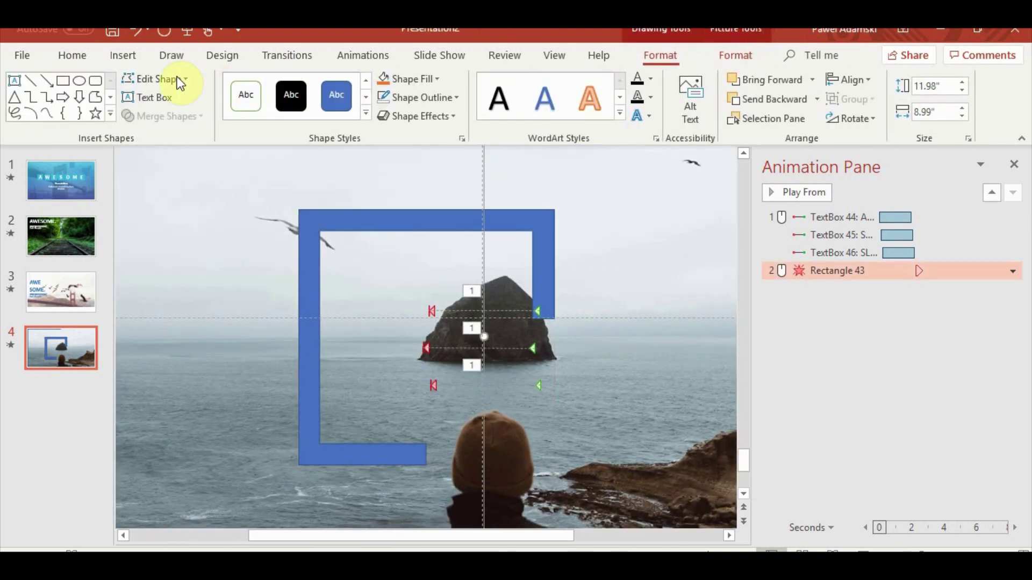
Draw a large semi-transparent rectangle covering the blue frame
left_click(119, 57)
left_click(266, 116)
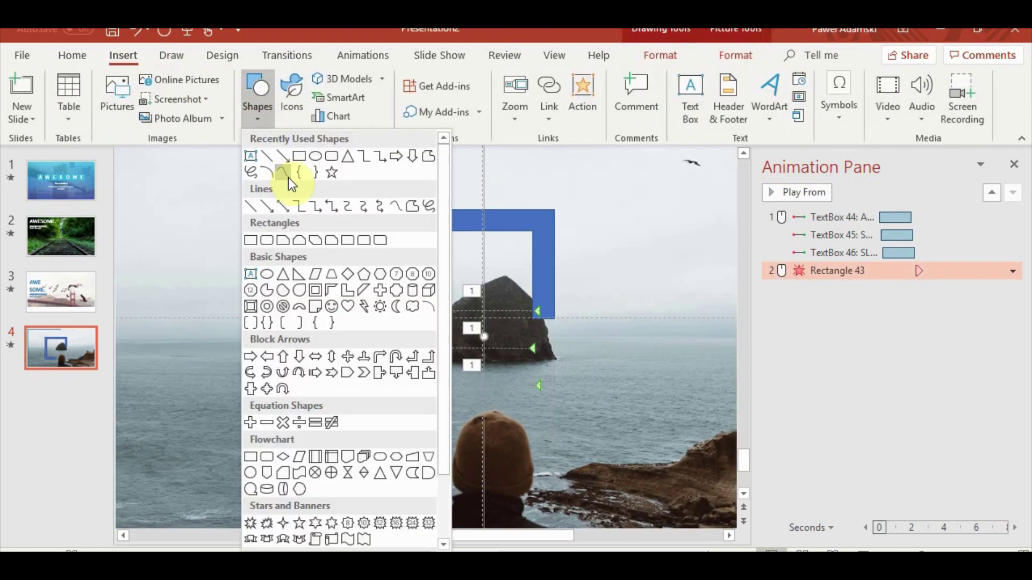
left_click(299, 156)
left_click_drag(262, 178, 660, 442)
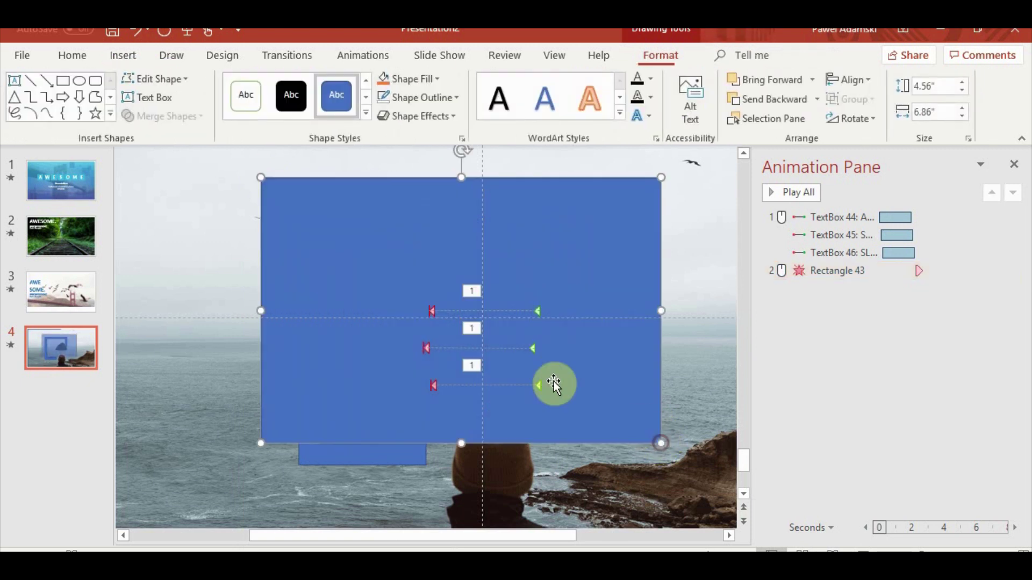
left_click(461, 138)
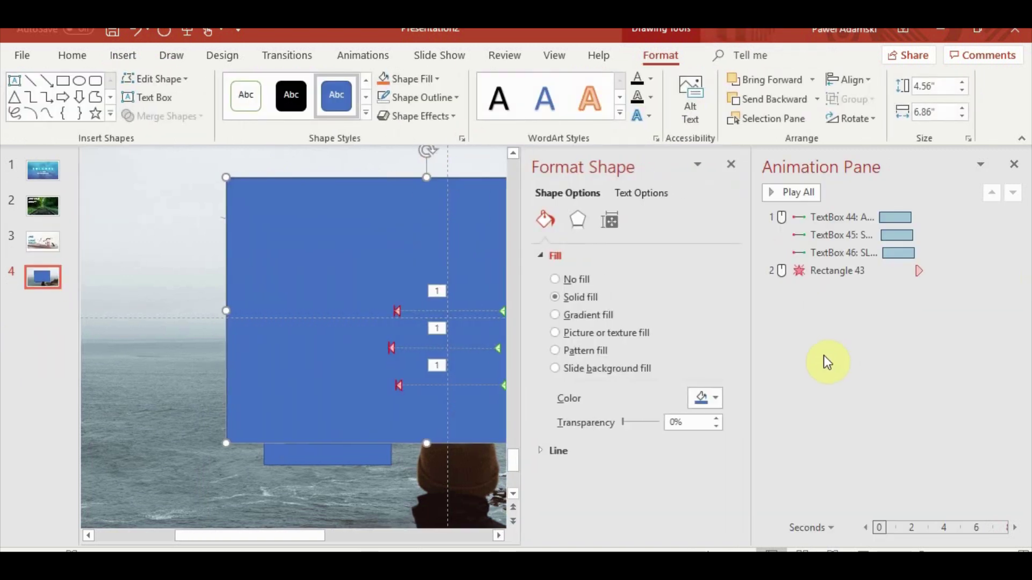
left_click_drag(623, 423, 649, 422)
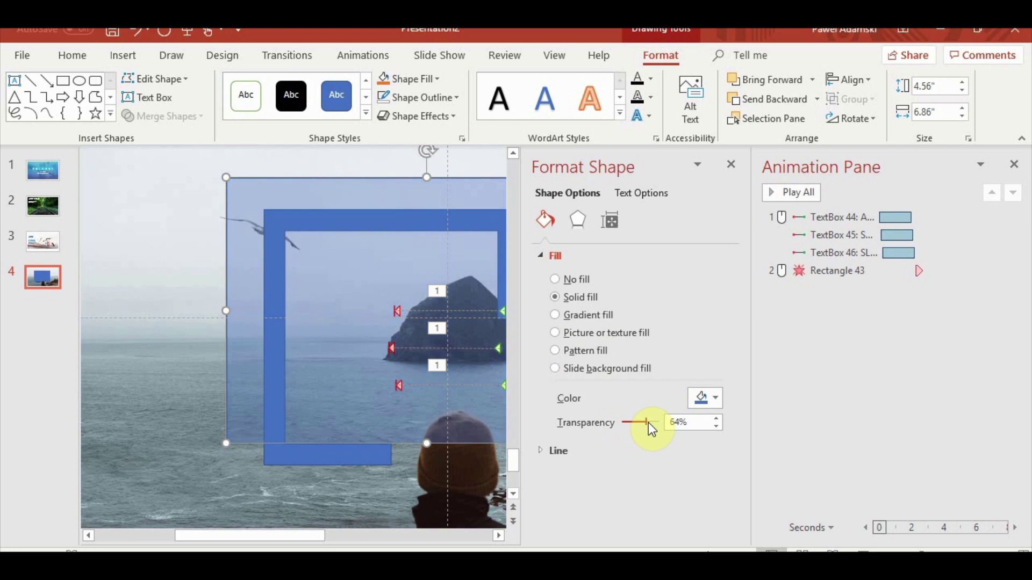
Remove the outlines from both the rectangle and the frame
left_click(374, 456, "ctrl")
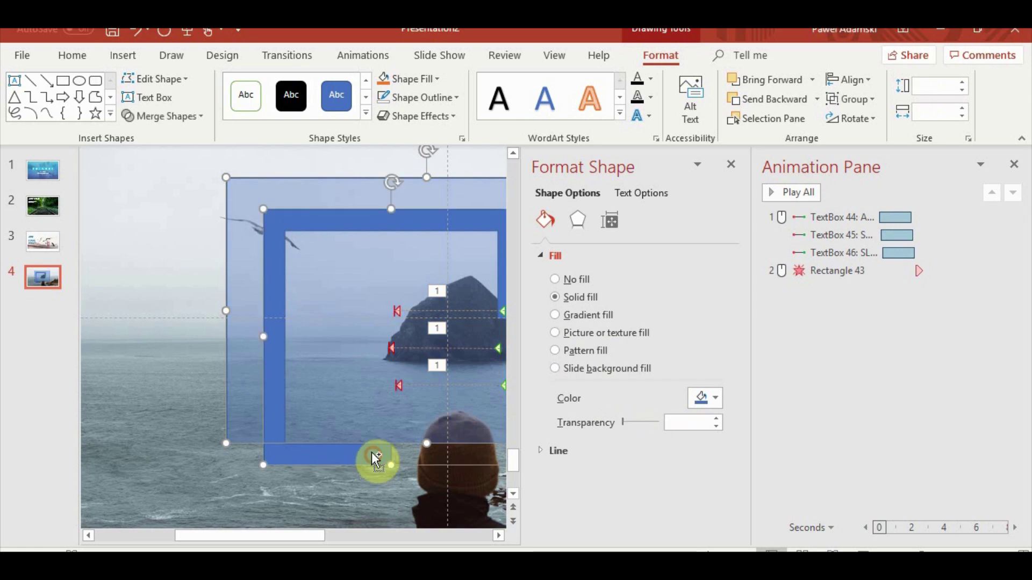
left_click(453, 98)
left_click(428, 273)
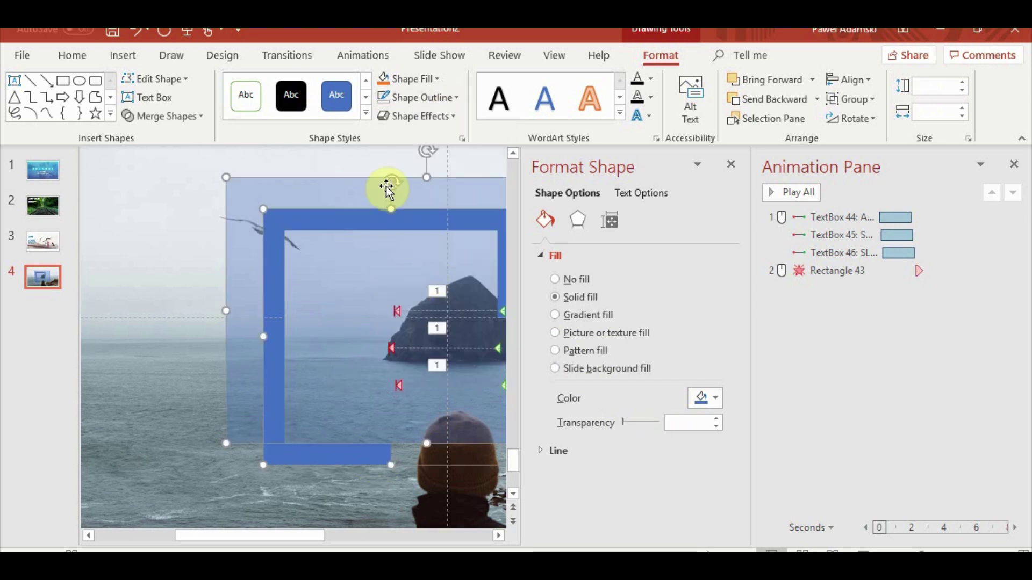
left_click(383, 79)
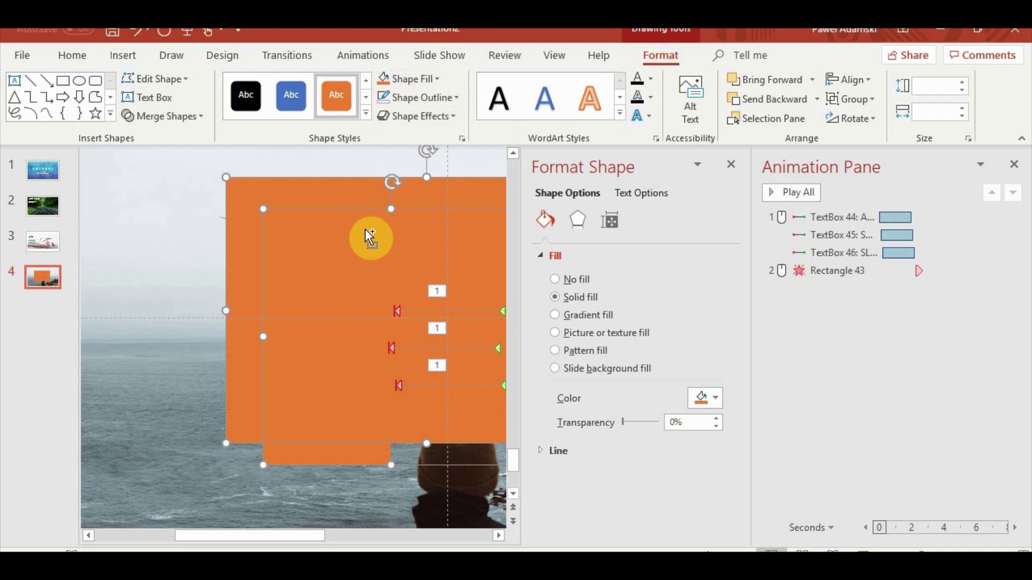
key("ctrl+z")
Make the frame orange and the rectangle solid black at 58% transparency
left_click(221, 454)
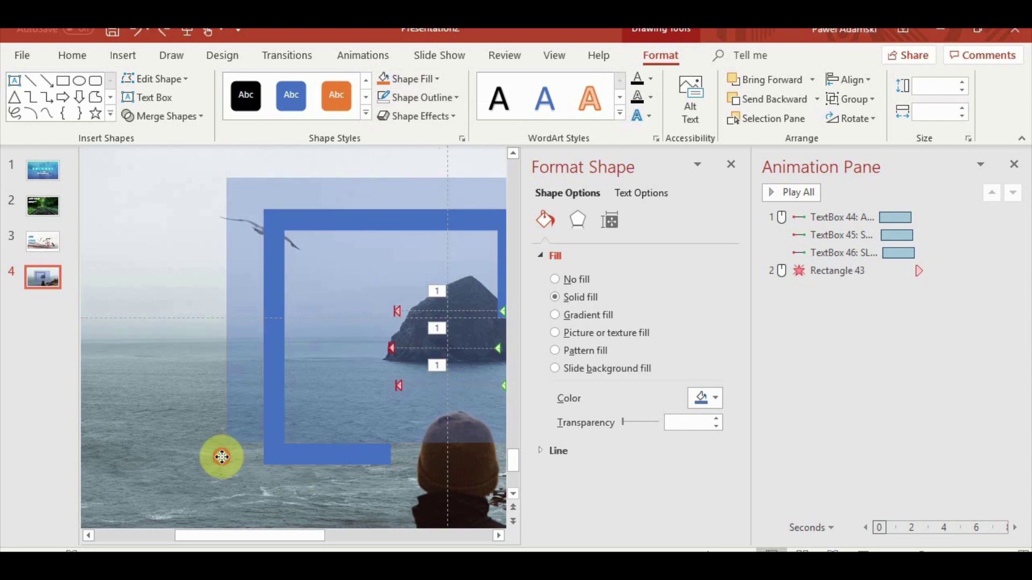
left_click(291, 461)
left_click(395, 83)
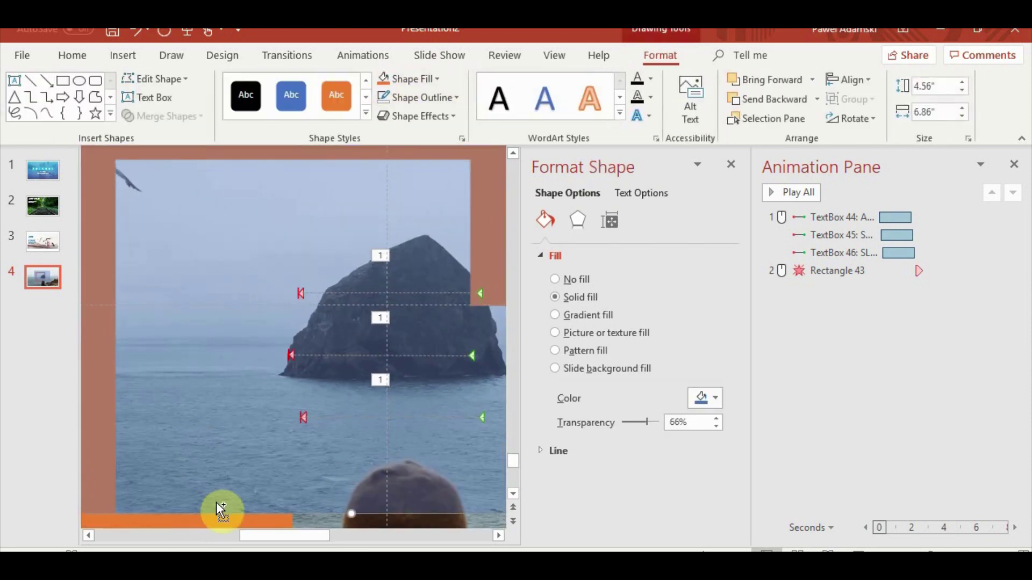
left_click(256, 91)
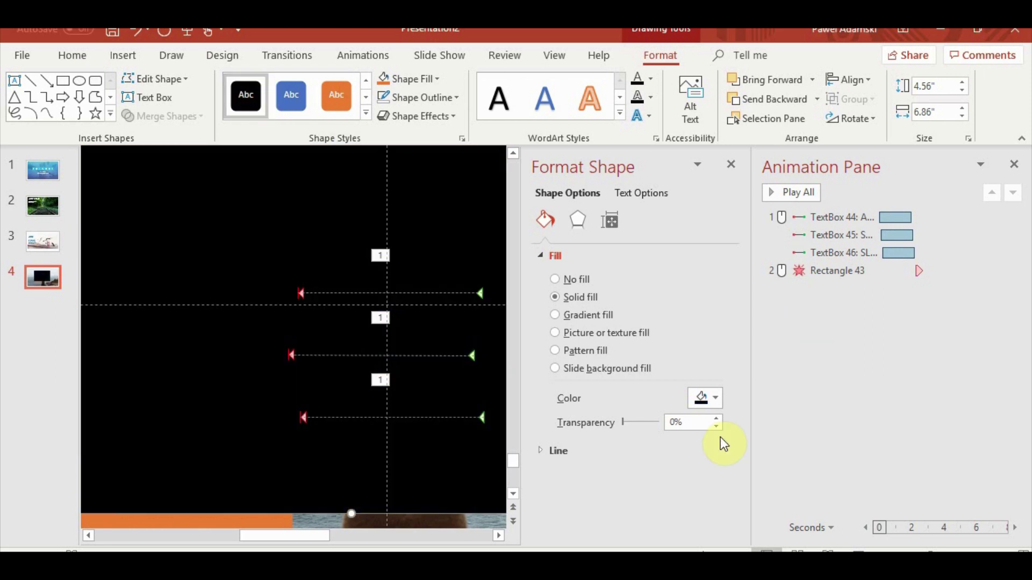
left_click_drag(624, 422, 644, 422)
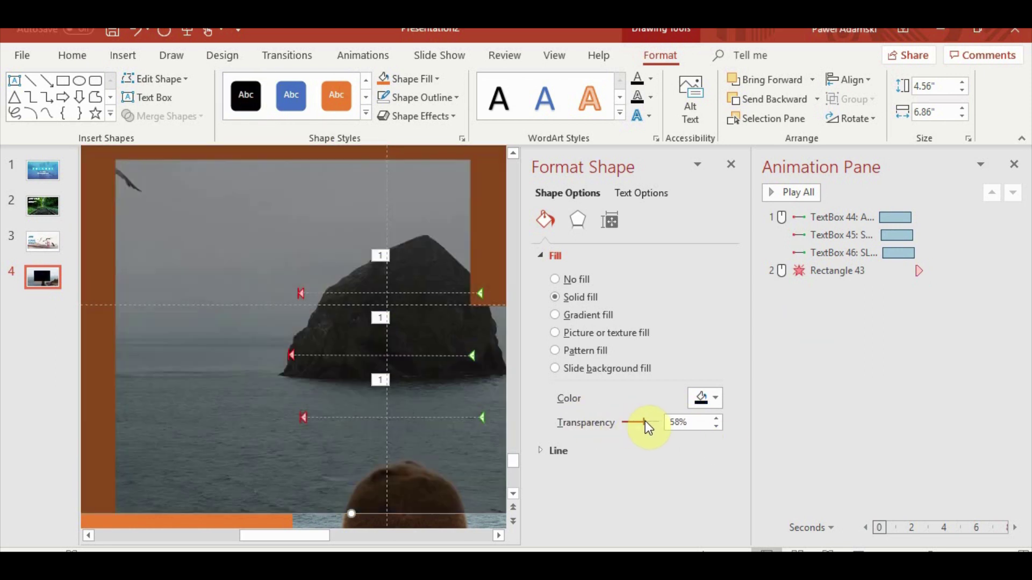
left_click_drag(188, 524, 247, 468)
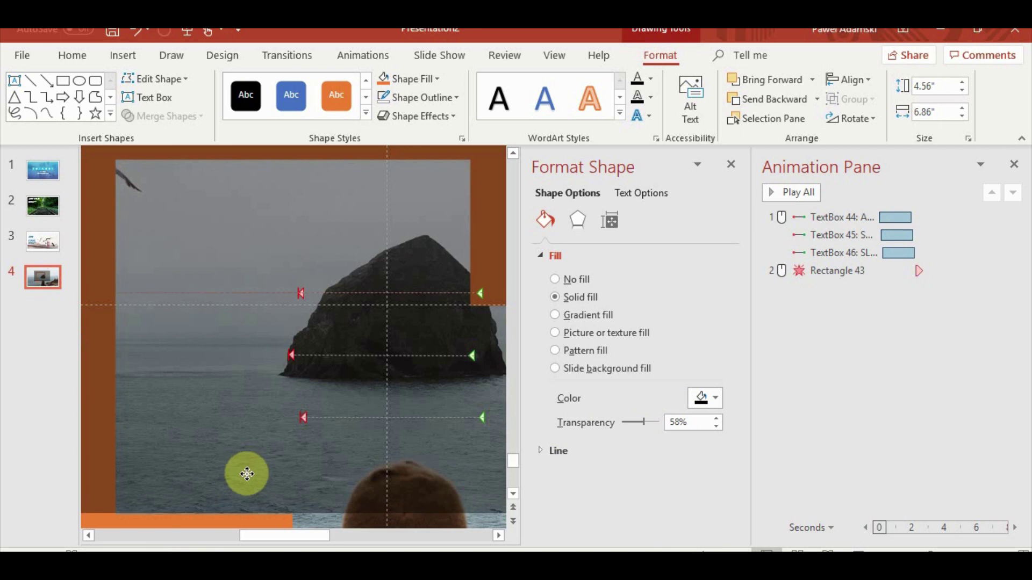
mouse_move(247, 467)
left_mouse_down()
mouse_move(205, 521)
mouse_move(250, 436)
mouse_move(229, 478)
left_mouse_up()
scroll(283, 422, "down", 5)
Duplicate the grey rectangle up and to the right
left_click(459, 171)
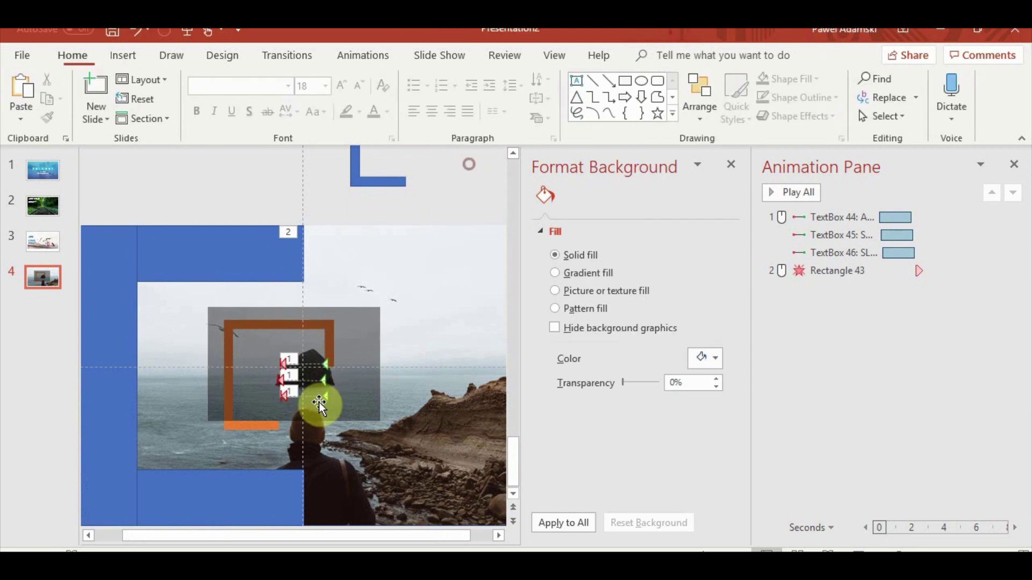
left_click(373, 403)
mouse_move(375, 407)
left_mouse_down()
mouse_move(377, 303)
mouse_move(427, 319)
left_mouse_up()
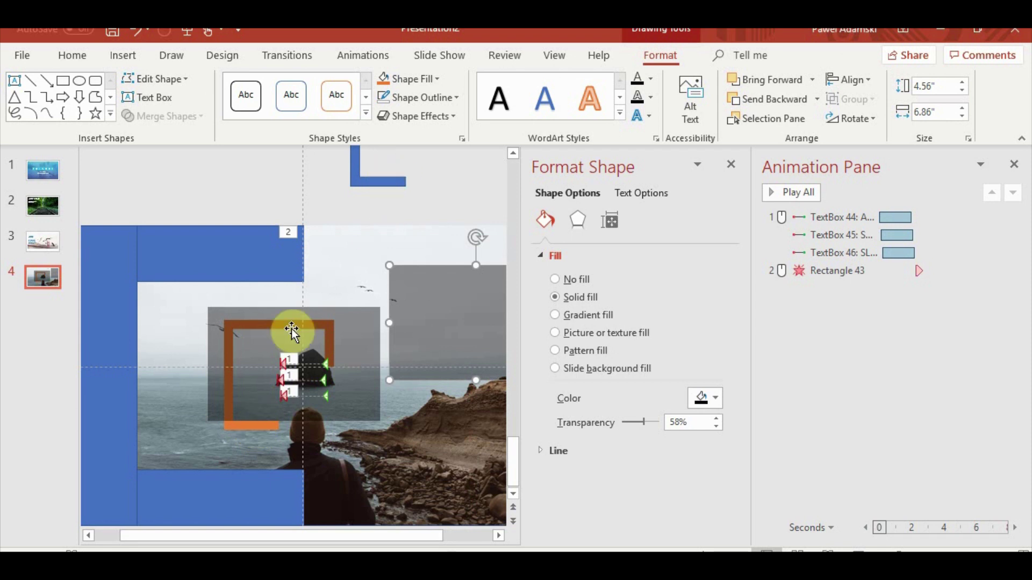
Subtract the grey rectangle from the orange frame, then move the blue piece near the rock
left_click(262, 429)
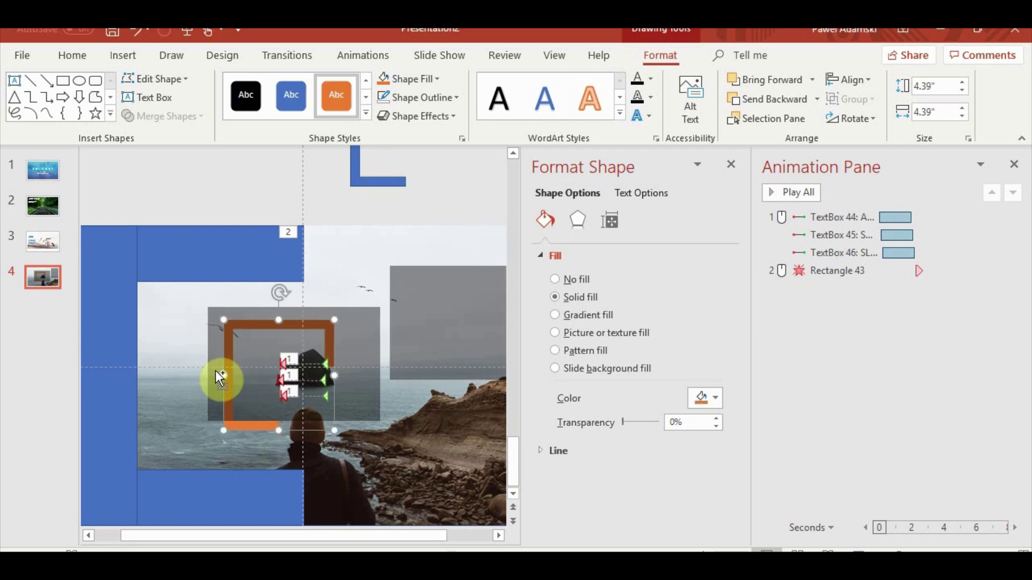
left_click(215, 369, "shift")
left_click(195, 113)
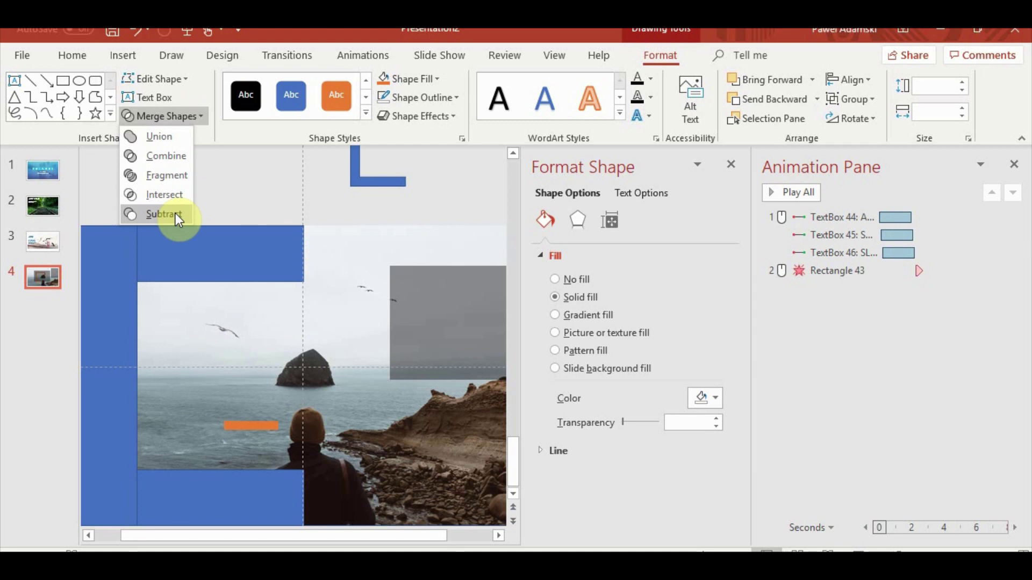
left_click(176, 214)
left_click(427, 315)
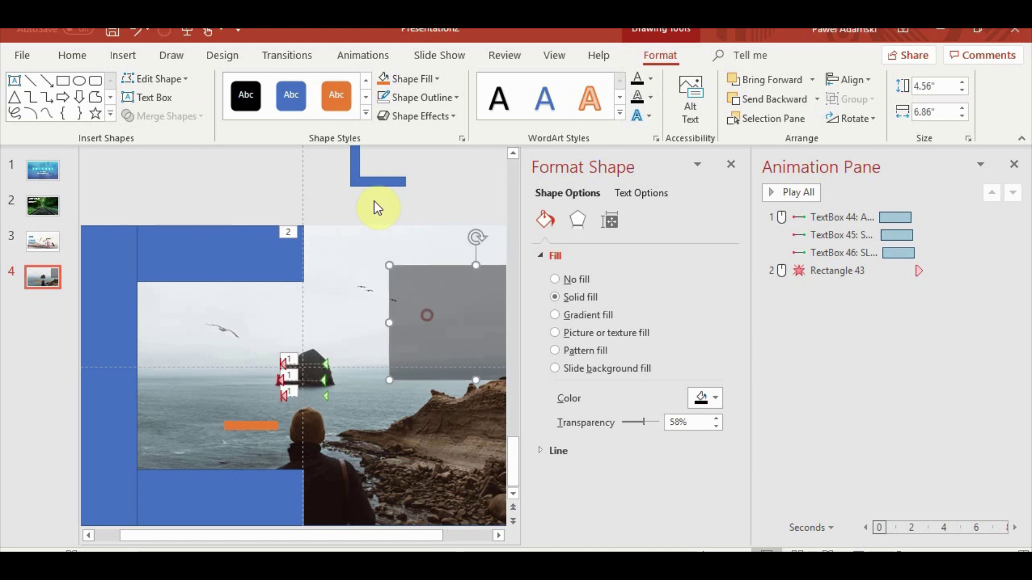
left_click(371, 184)
left_click_drag(372, 183, 235, 427)
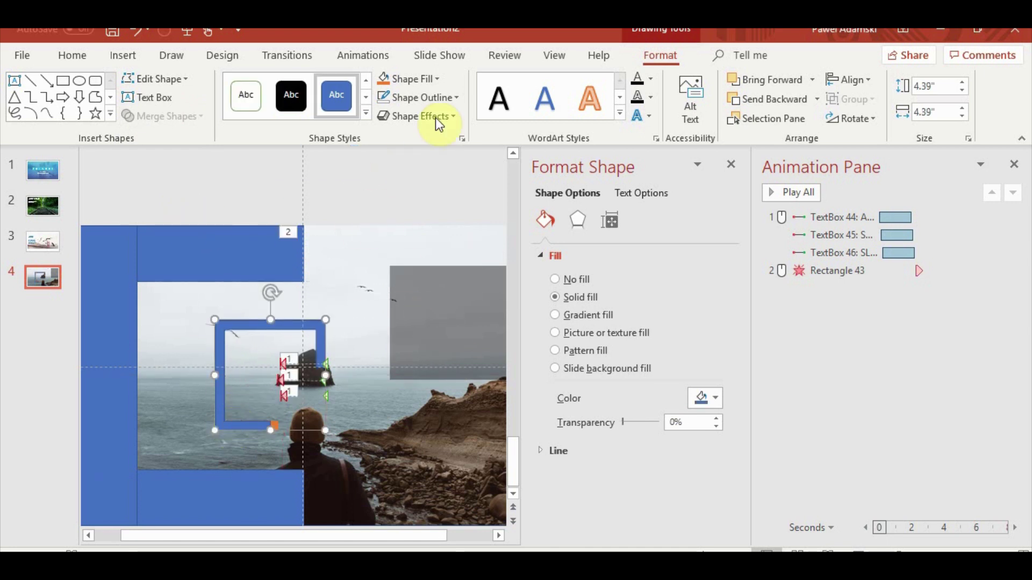
Layer the blue frame piece in front of the sea photo
left_click(775, 88)
left_click(772, 105)
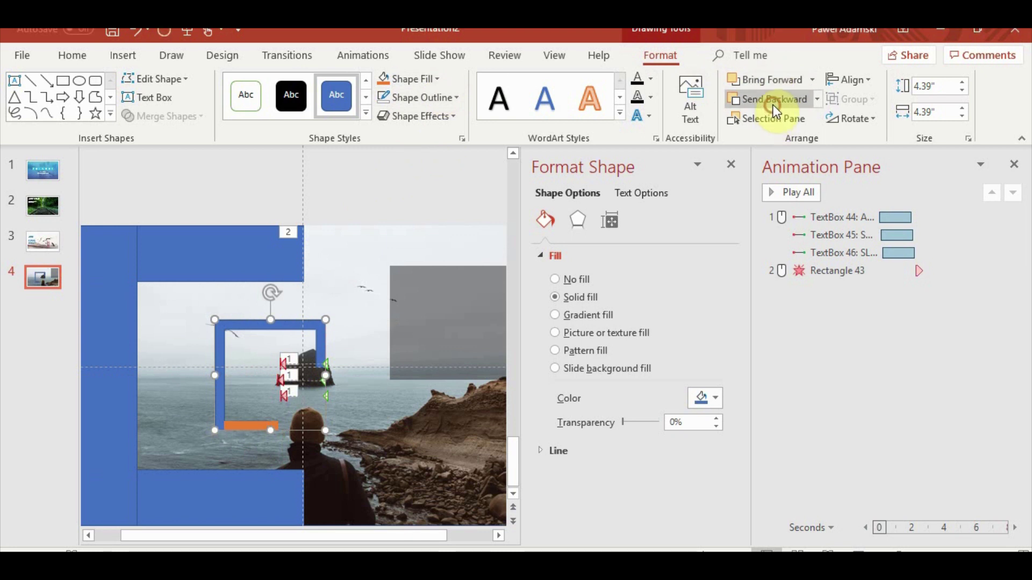
left_click(773, 105)
left_click(779, 89)
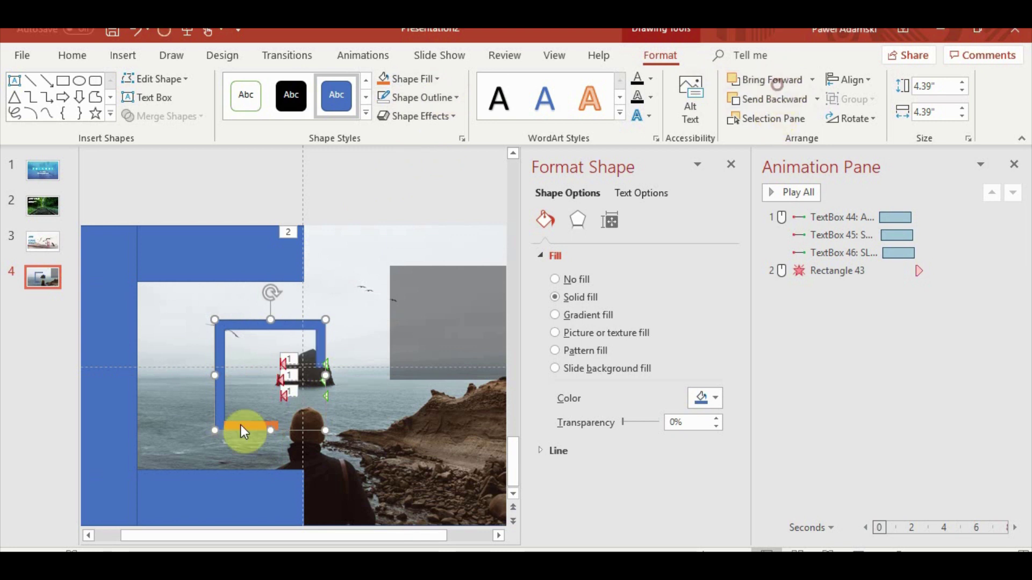
scroll(241, 425, "up", 3)
scroll(223, 440, "up", 2)
scroll(233, 446, "up", 1)
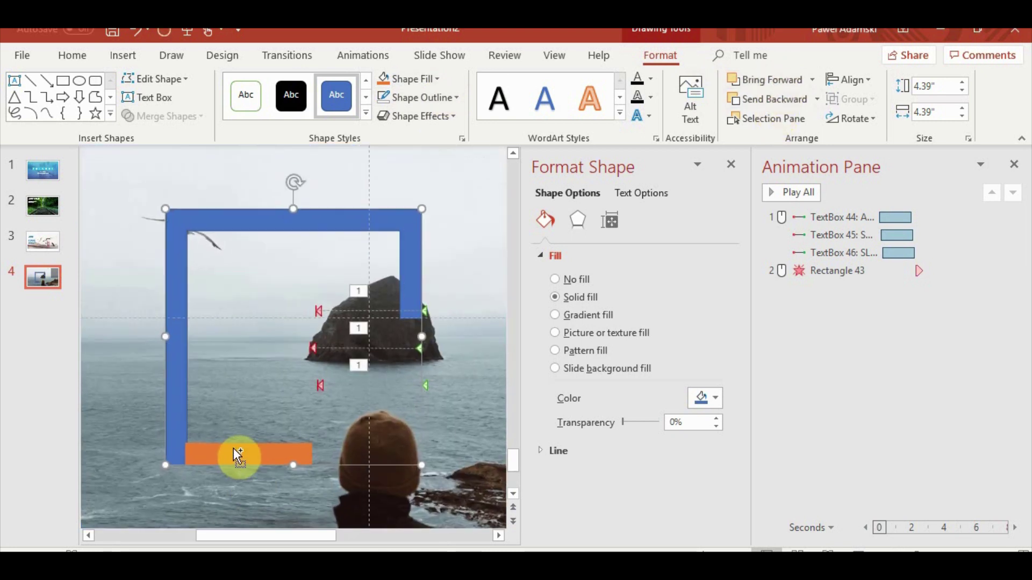
Remove the blue frame's outline and place a copy at the lower right
left_click(452, 98)
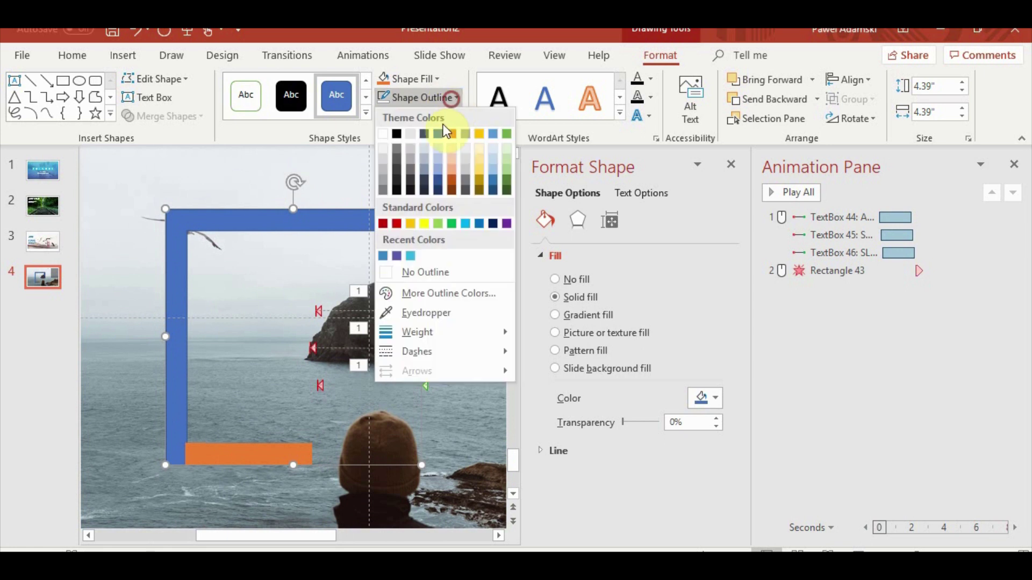
left_click(424, 272)
scroll(347, 373, "down", 3)
scroll(347, 382, "up", 3)
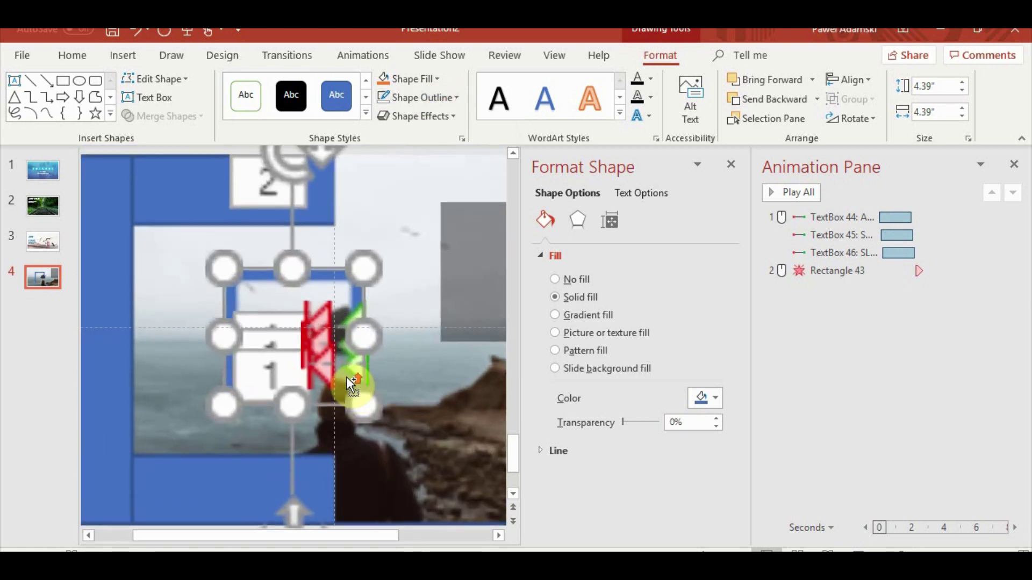
scroll(347, 383, "down", 2)
left_click_drag(281, 288, 451, 494)
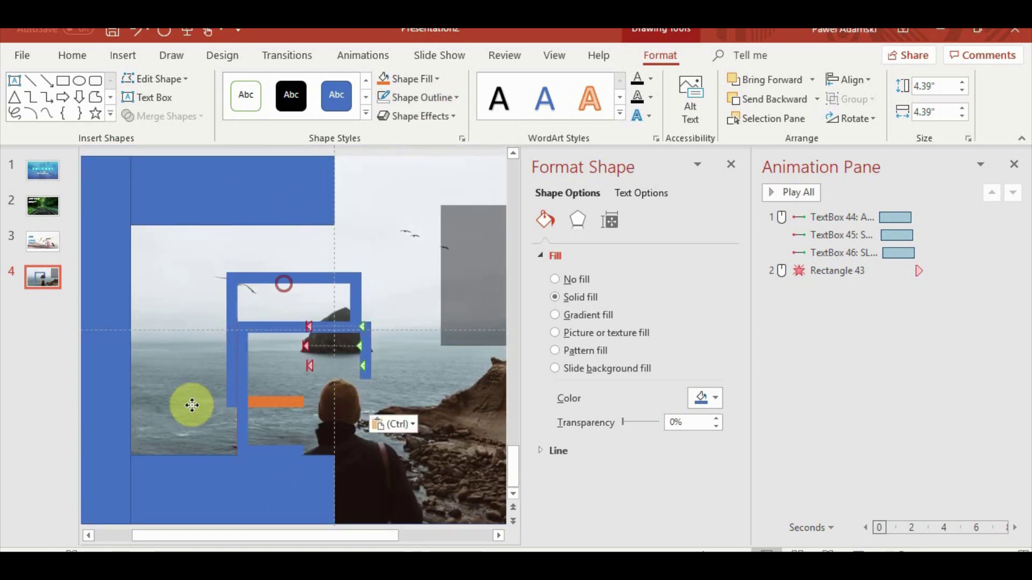
Align the original blue frame with the orange bottom bar
left_click(238, 393)
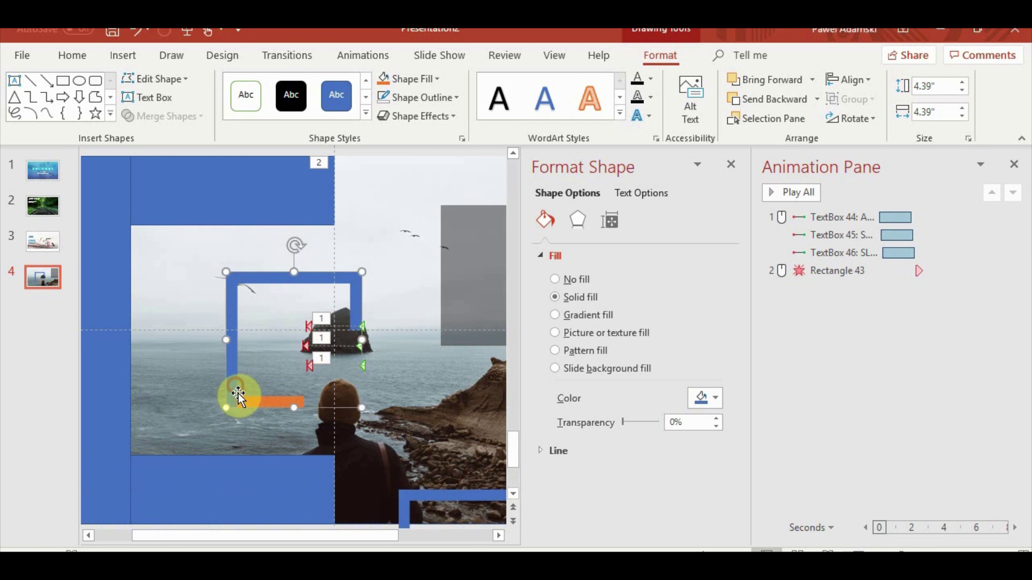
scroll(237, 393, "up", 2)
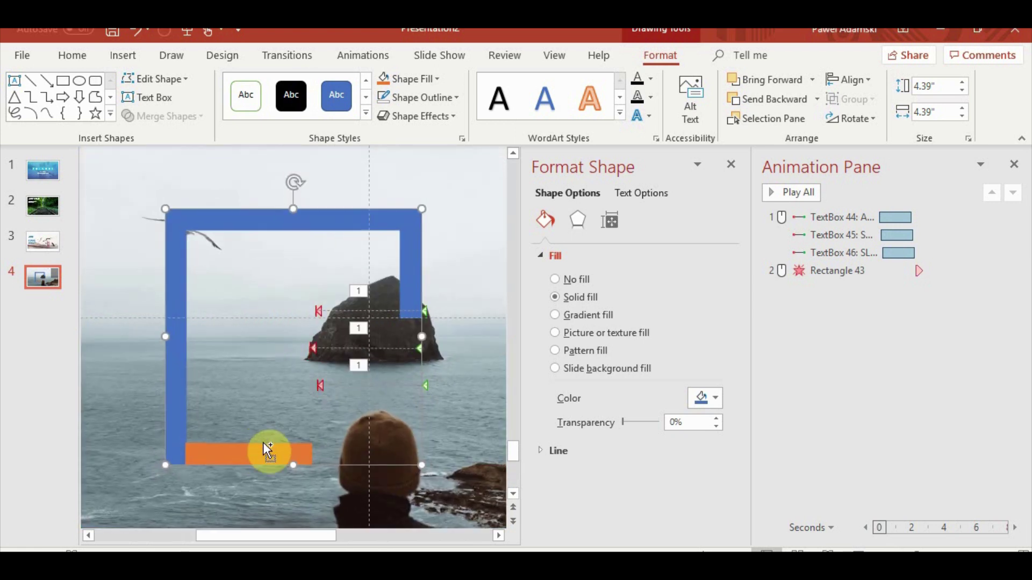
left_click_drag(263, 443, 263, 428)
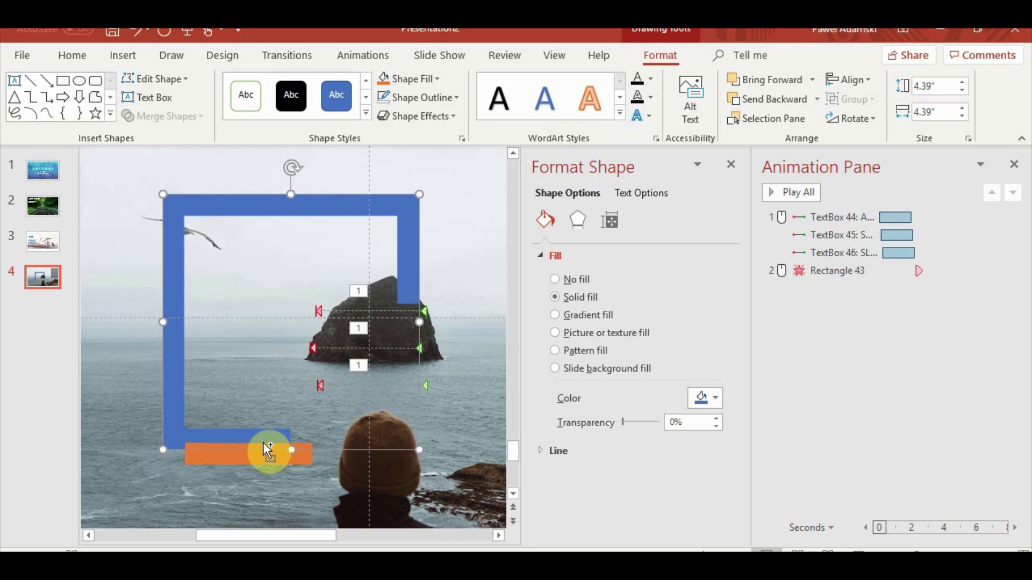
left_click_drag(263, 442, 267, 444)
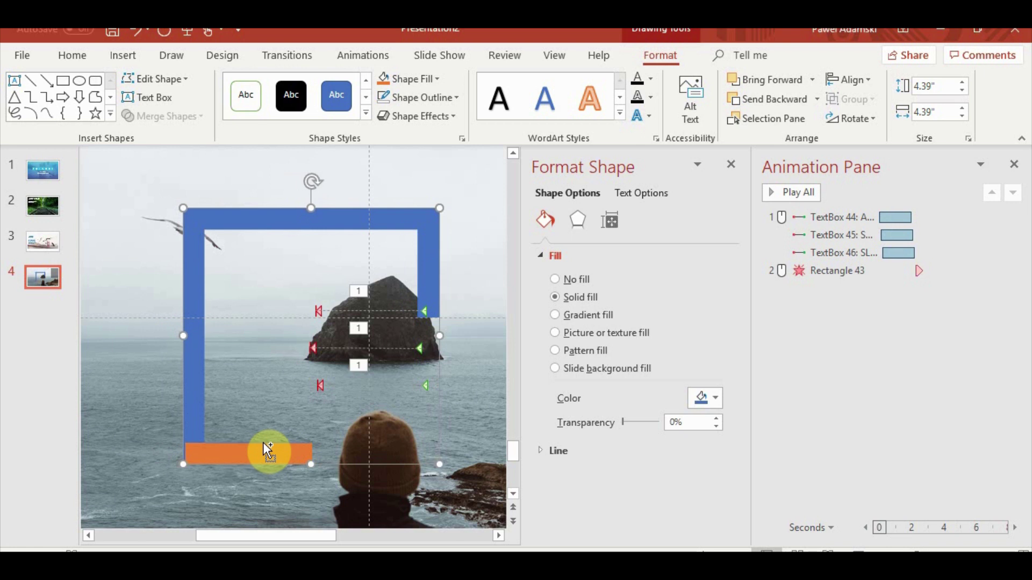
left_click_drag(263, 443, 263, 443)
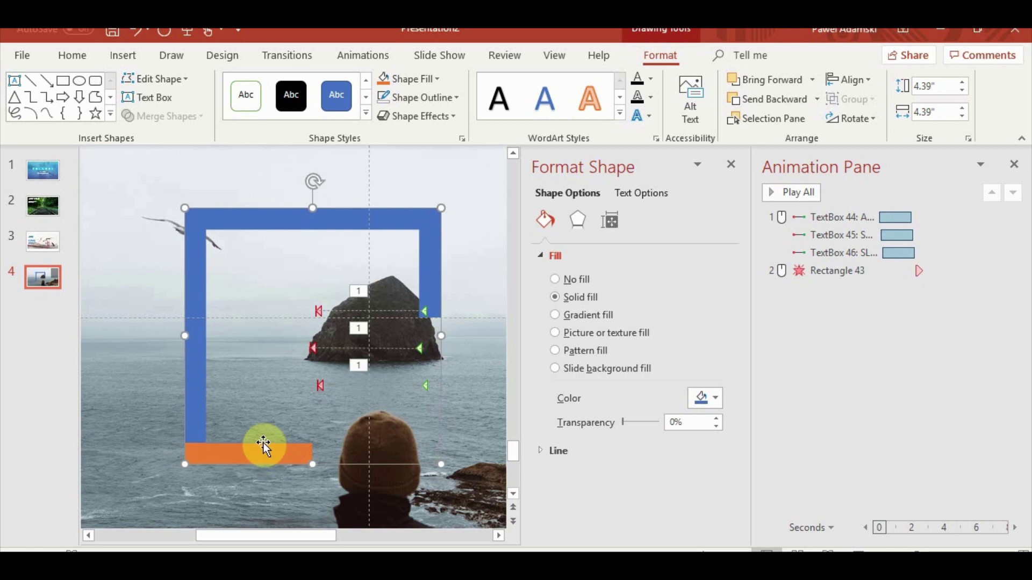
Move the semi-transparent grey rectangle down to the bottom left of the photo
left_click(273, 491)
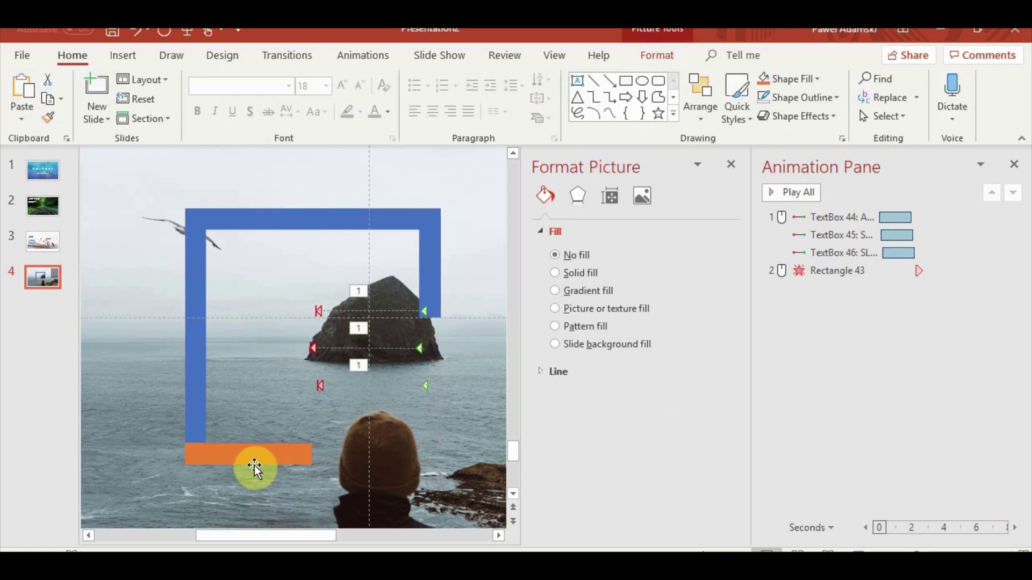
scroll(322, 454, "down", 2, "ctrl")
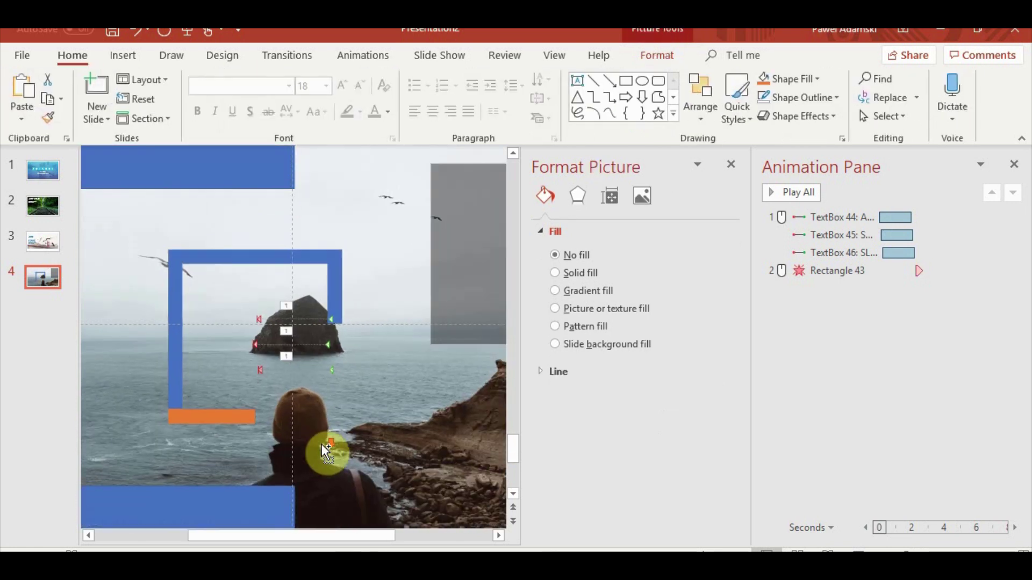
left_click(469, 271)
mouse_move(470, 270)
left_mouse_down()
mouse_move(147, 514)
mouse_move(235, 503)
left_mouse_up()
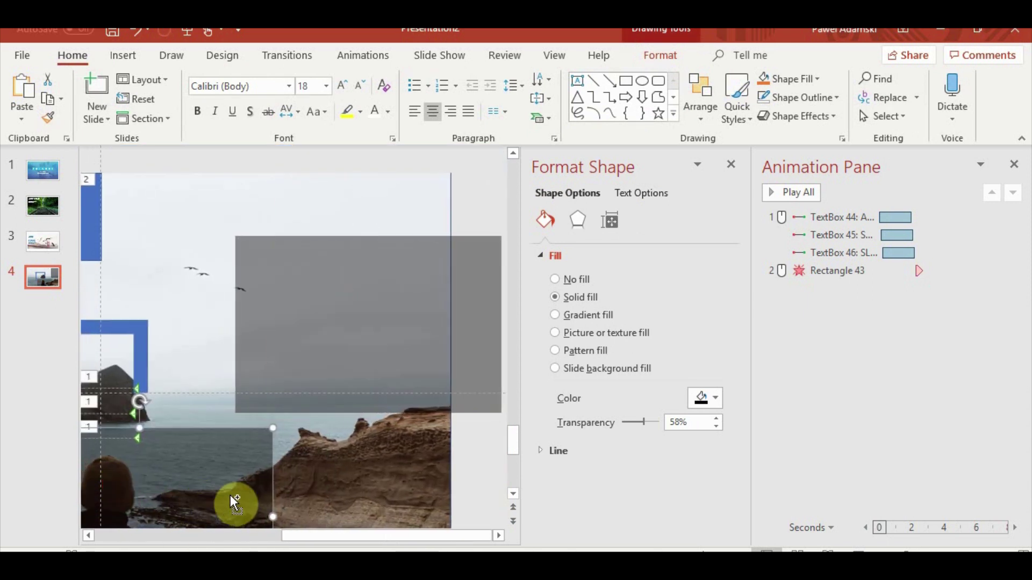
left_click_drag(359, 538, 260, 534)
left_click_drag(328, 469, 251, 517)
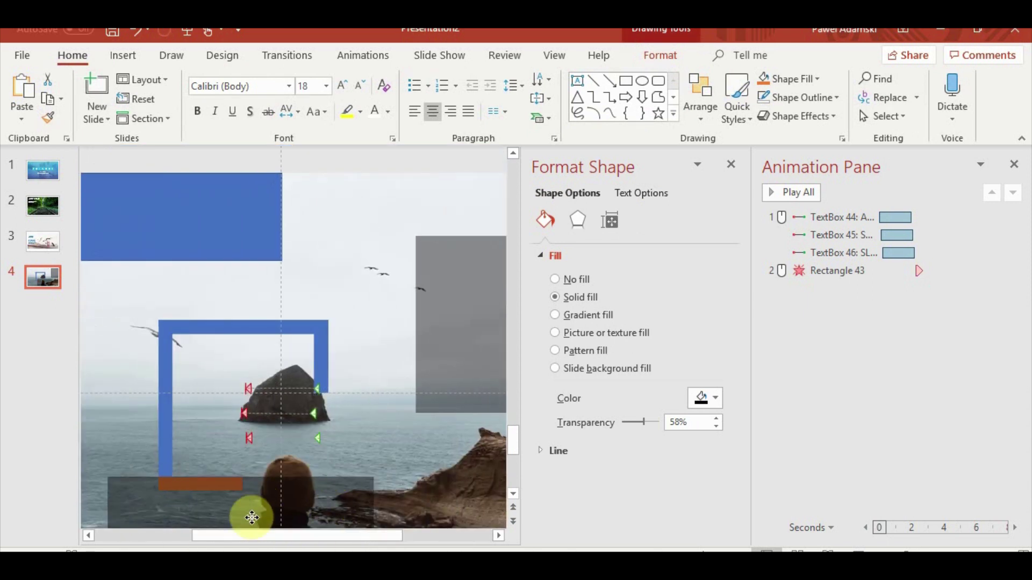
Duplicate the grey rectangle and lay the copy over the blue frame
left_click(455, 335)
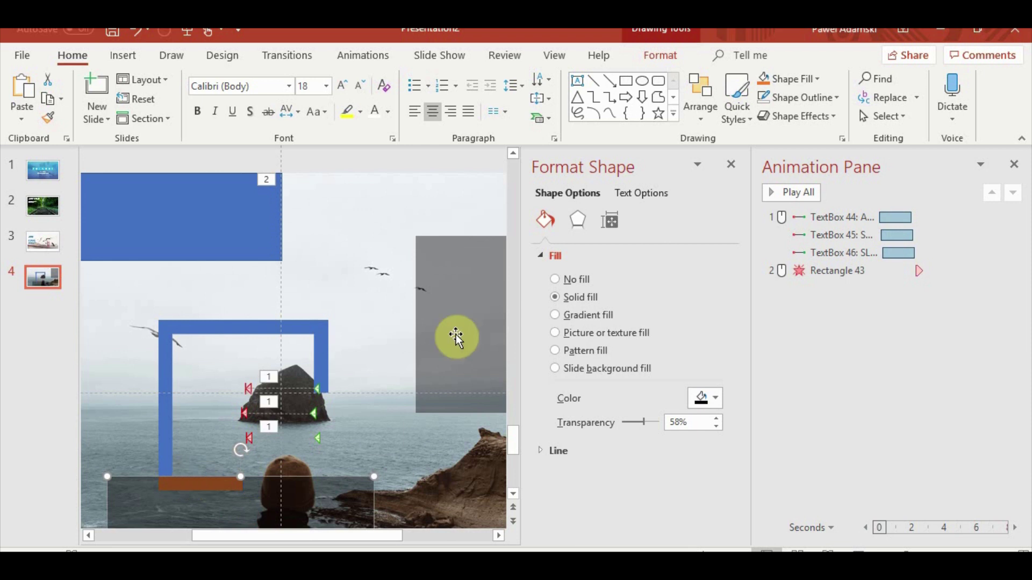
key("ctrl+c")
key("ctrl+v")
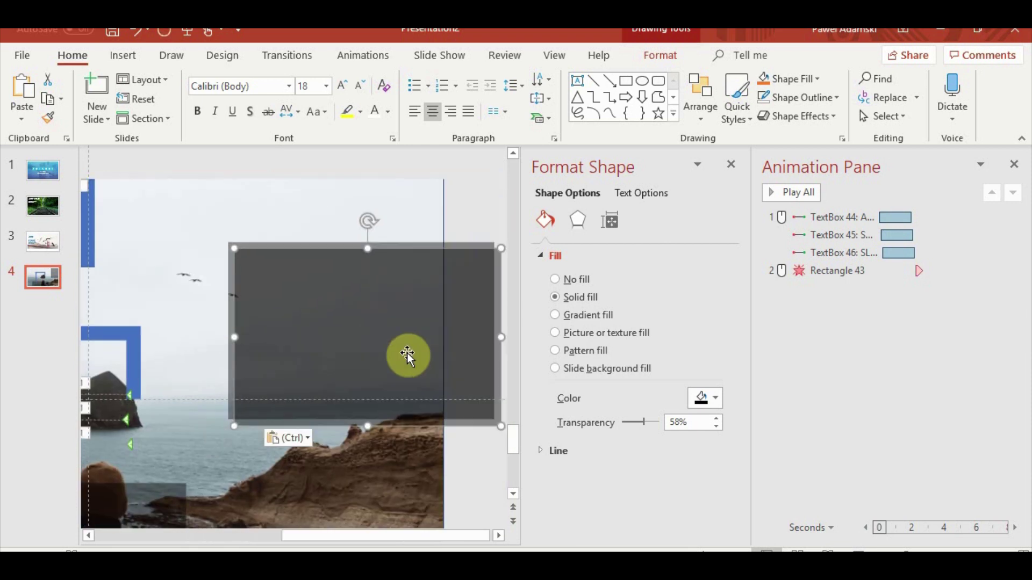
left_click_drag(408, 358, 249, 427)
left_click_drag(364, 535, 246, 535)
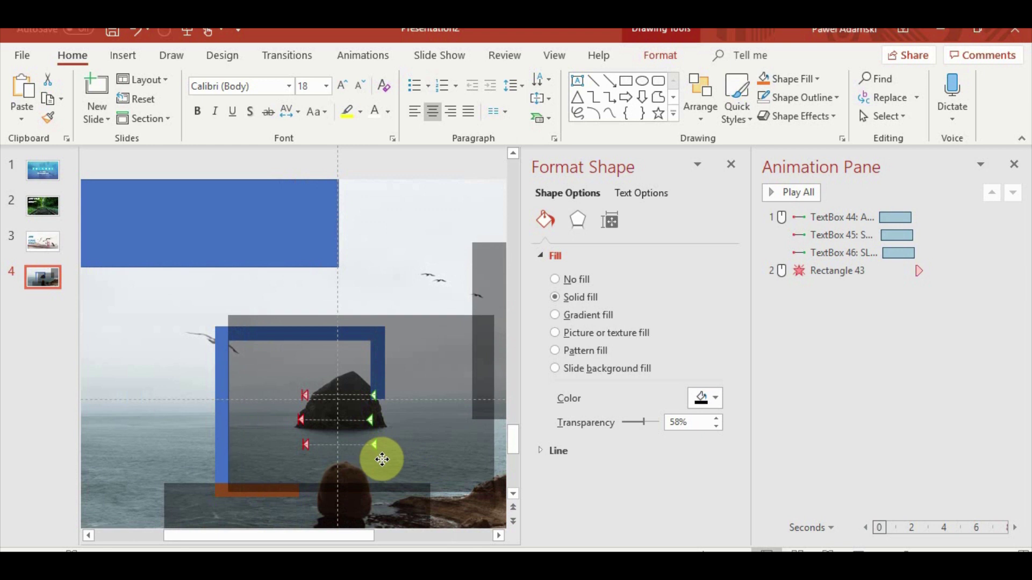
left_click(387, 453)
scroll(277, 499, "up", 3, "ctrl")
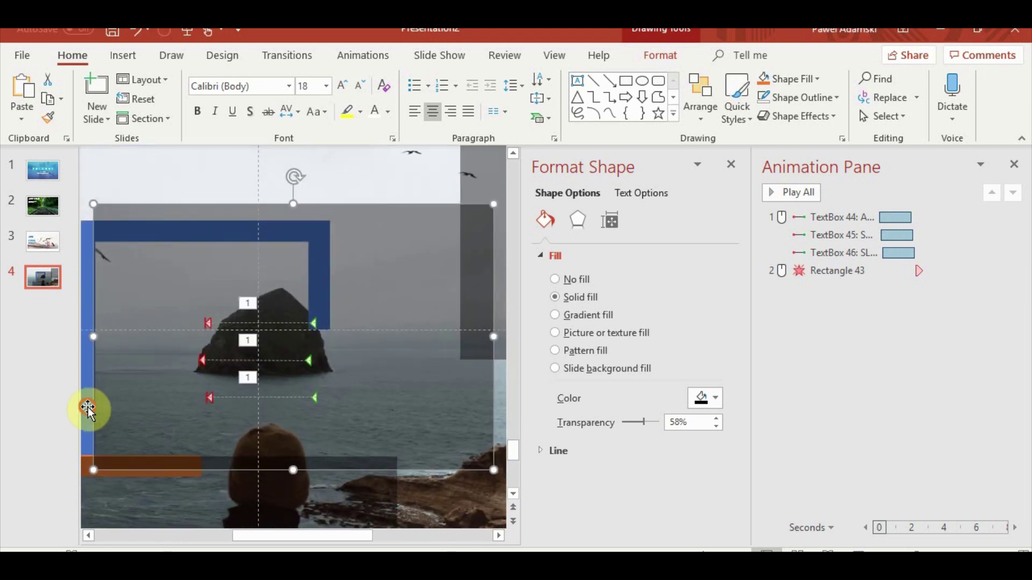
scroll(162, 462, "up", 2, "ctrl")
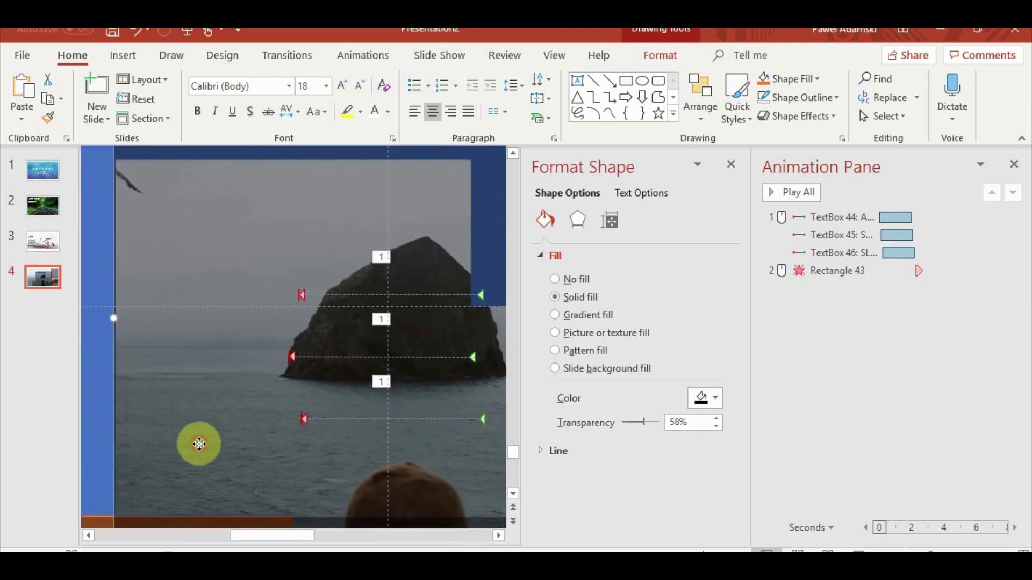
Shift the orange bar to a new position along the bottom edge
left_click(105, 494)
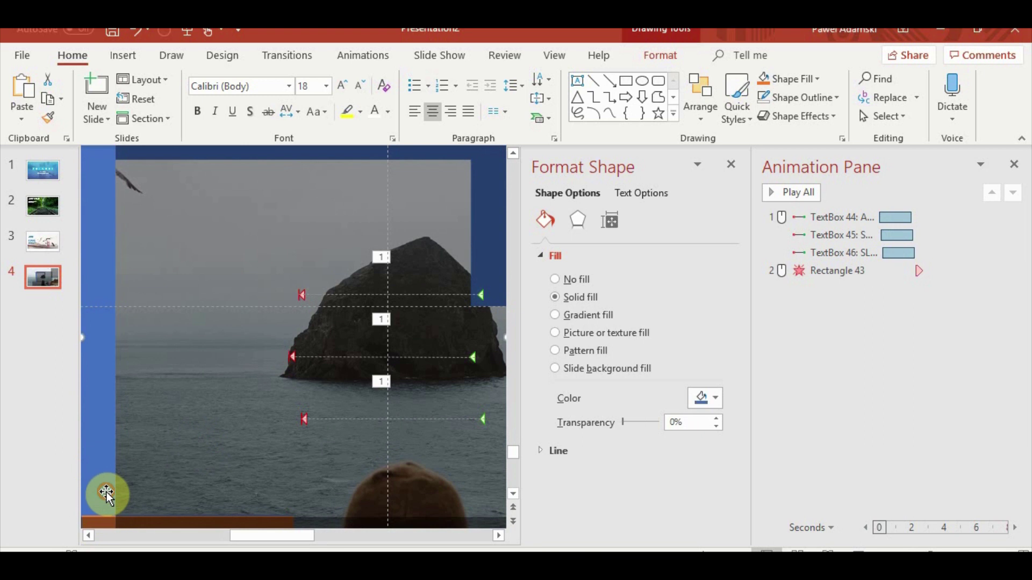
left_click(107, 524)
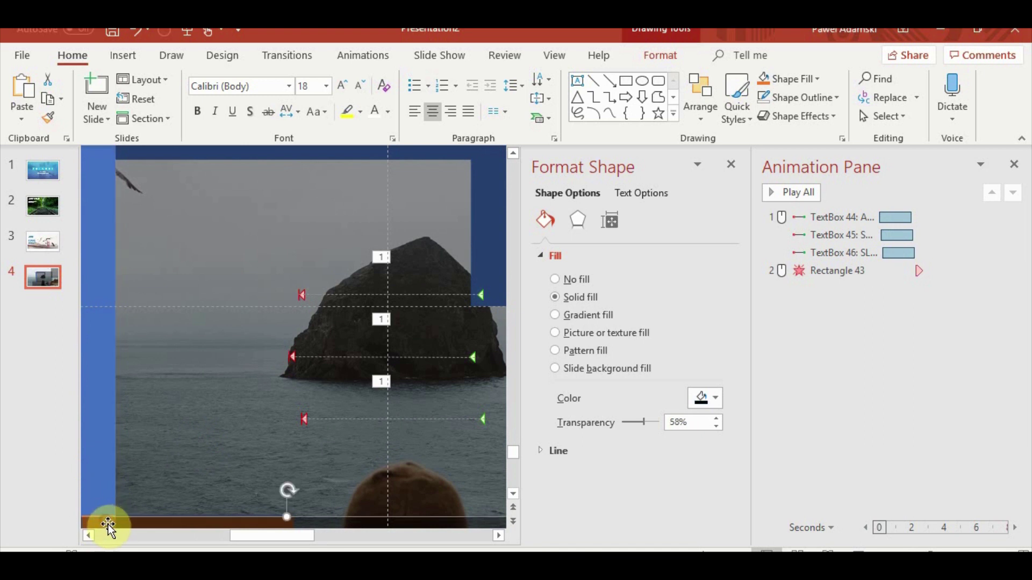
scroll(109, 524, "down", 1)
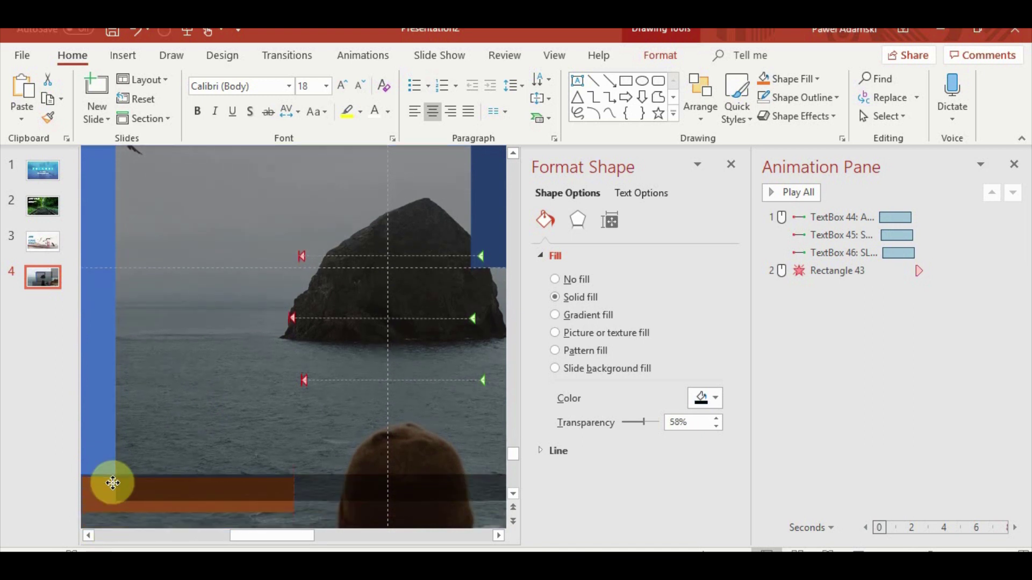
left_click(112, 483)
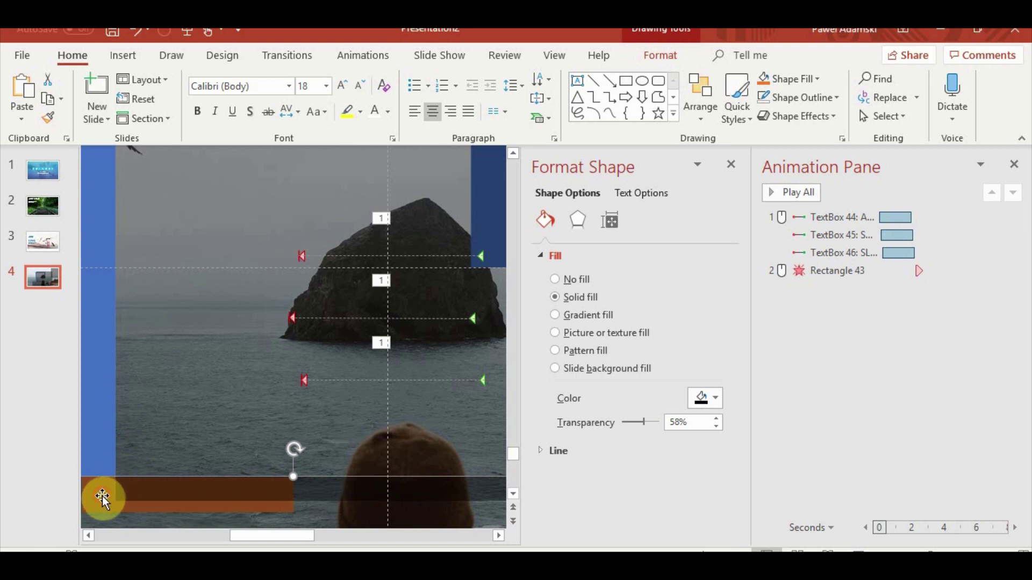
left_click_drag(101, 498, 258, 503)
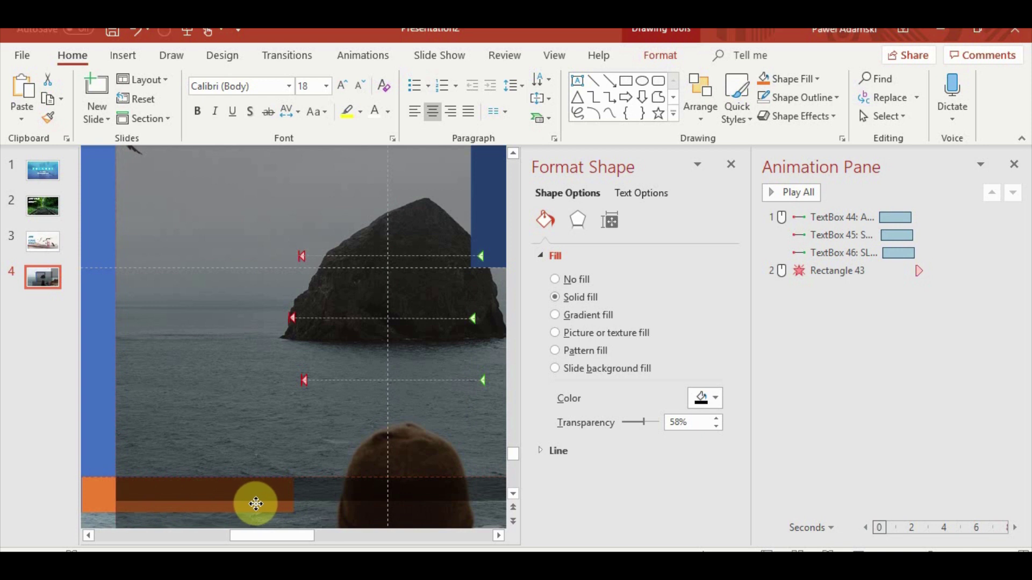
left_click_drag(256, 504, 283, 502)
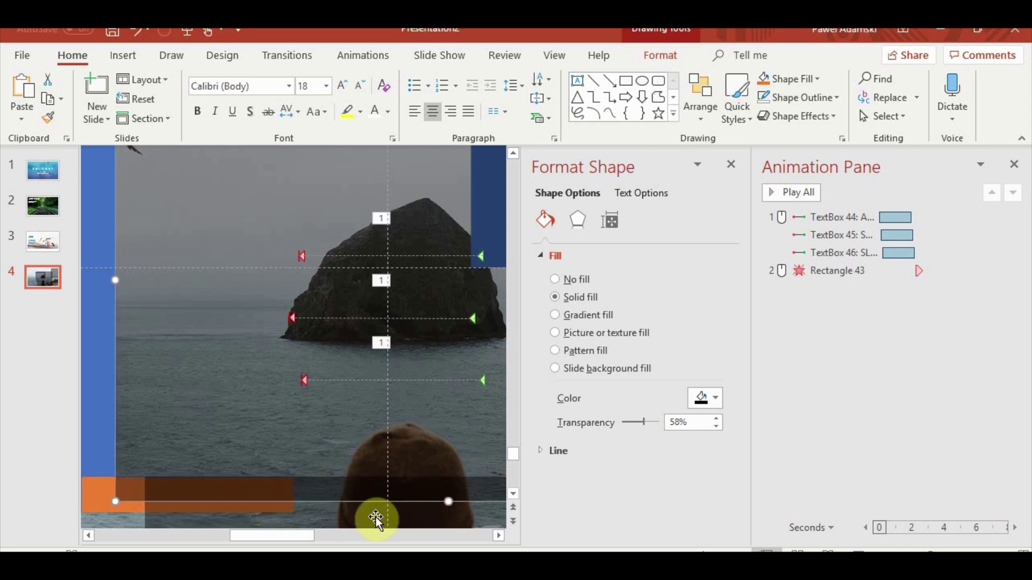
scroll(452, 511, "down", 1)
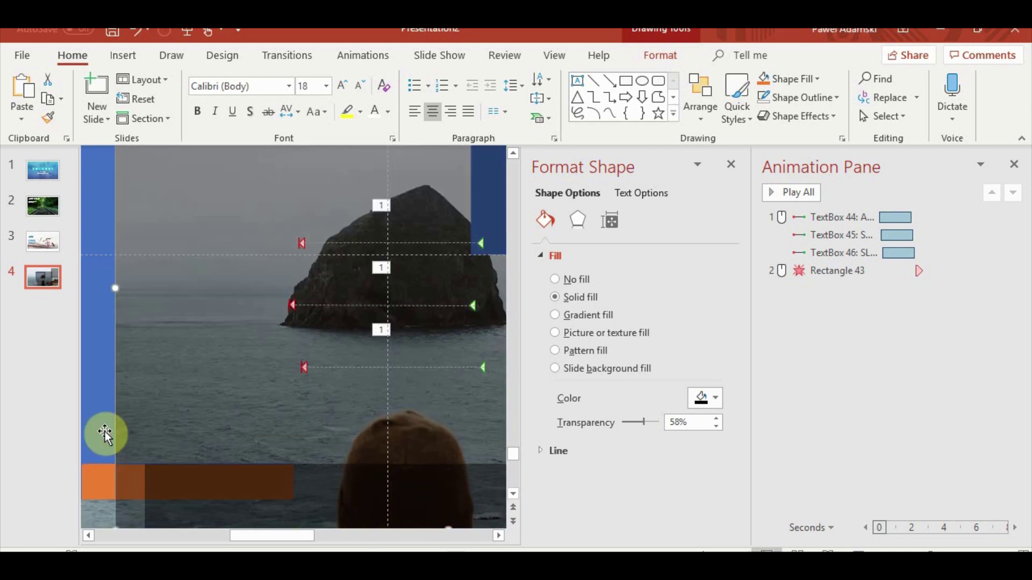
left_click(97, 401)
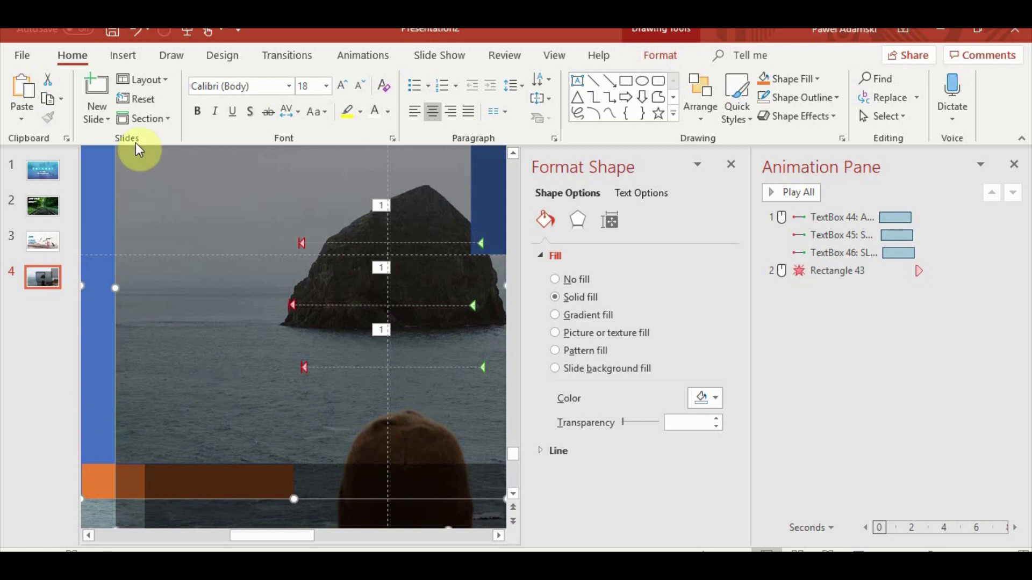
Subtract the overlapping shape from the left bar and fill it orange
left_click(661, 56)
left_click(168, 117)
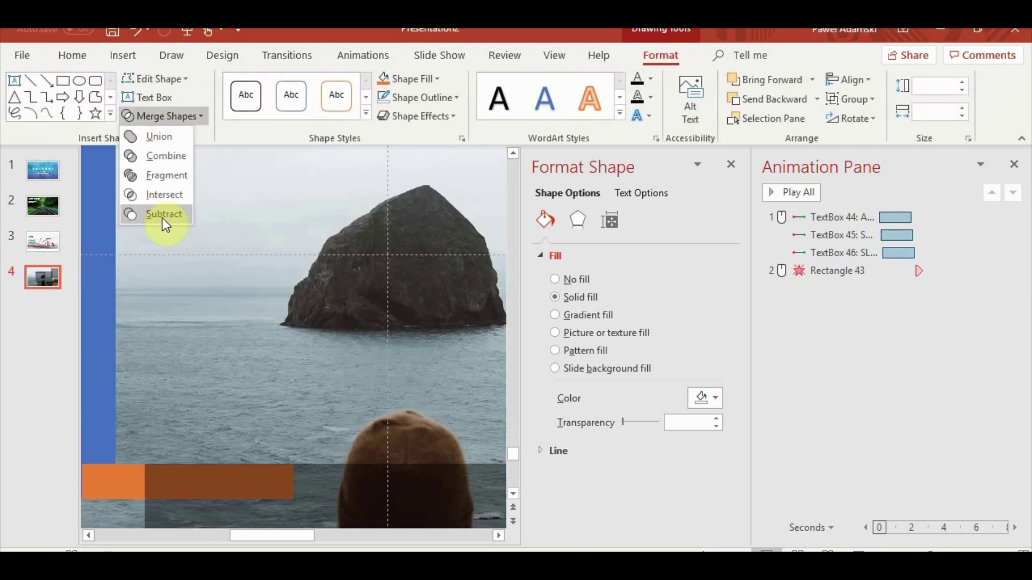
left_click(162, 215)
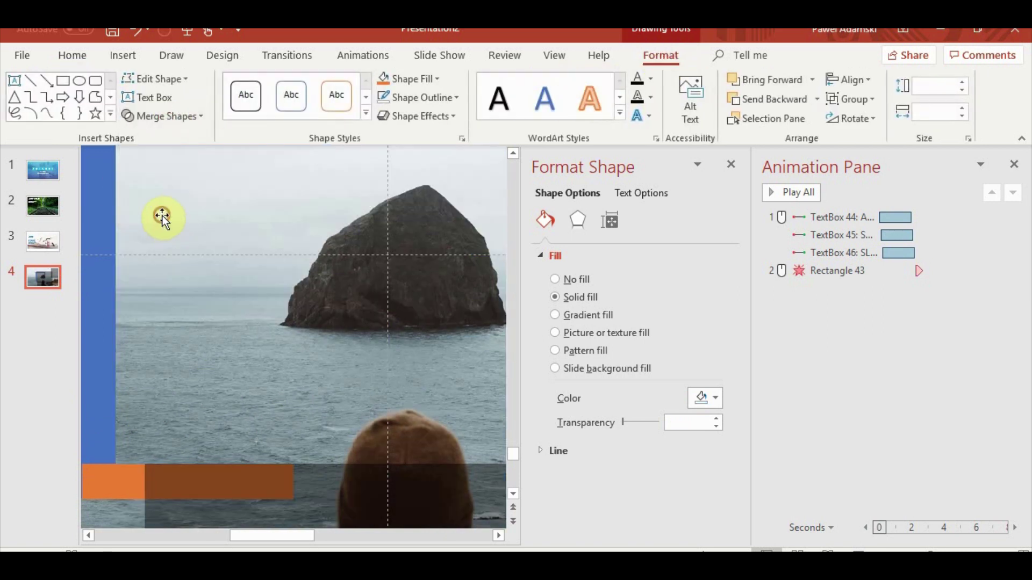
left_click(378, 76)
left_click(188, 498)
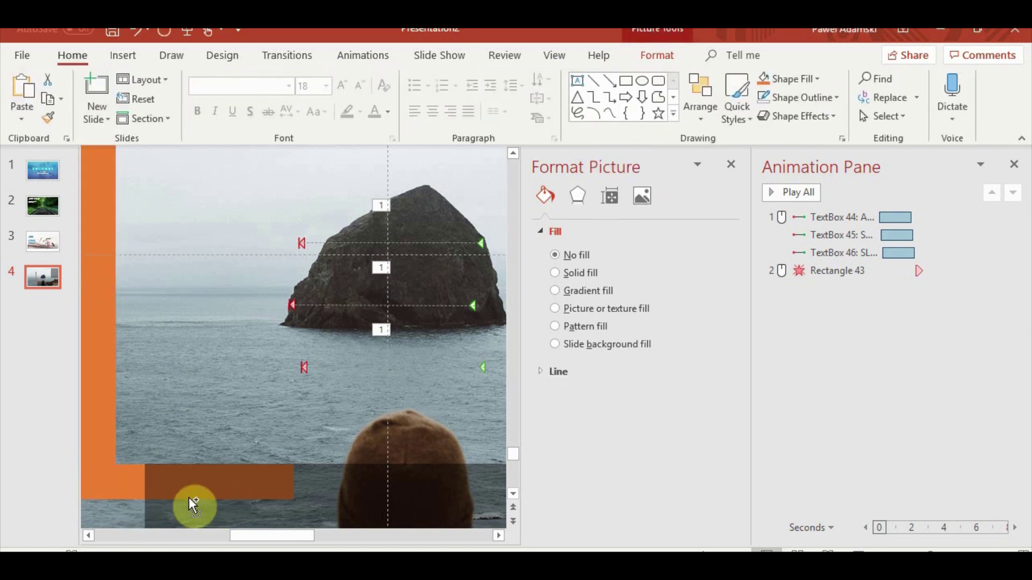
Delete the dark overlay rectangle
scroll(250, 441, "down", 3)
scroll(253, 441, "down", 2)
scroll(260, 440, "down", 2)
scroll(315, 464, "down", 1)
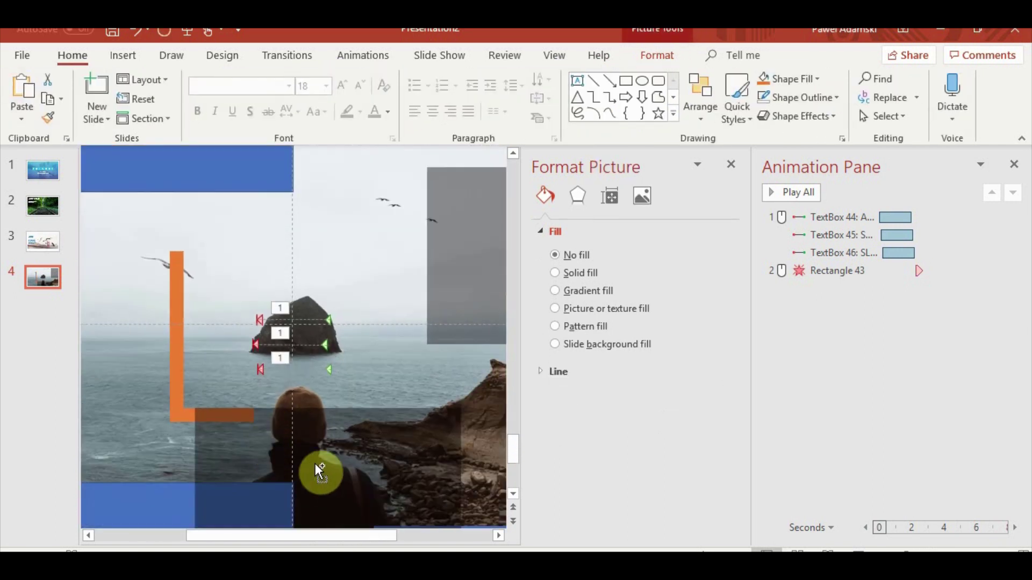
left_click(316, 465)
key("Delete")
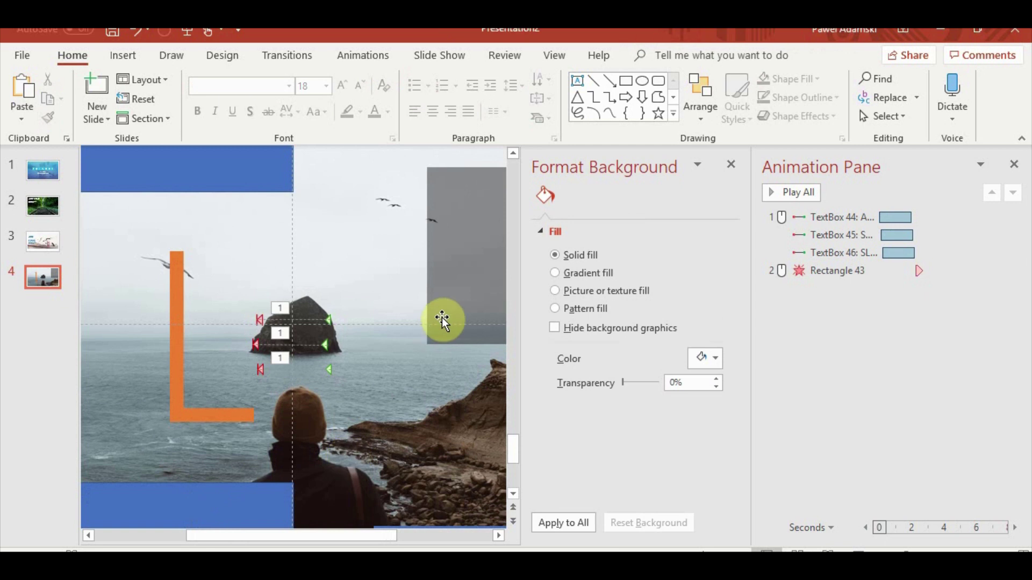
Bring the blue frame shape onto the photo around the rock
scroll(383, 414, "down", 2)
left_click(364, 461)
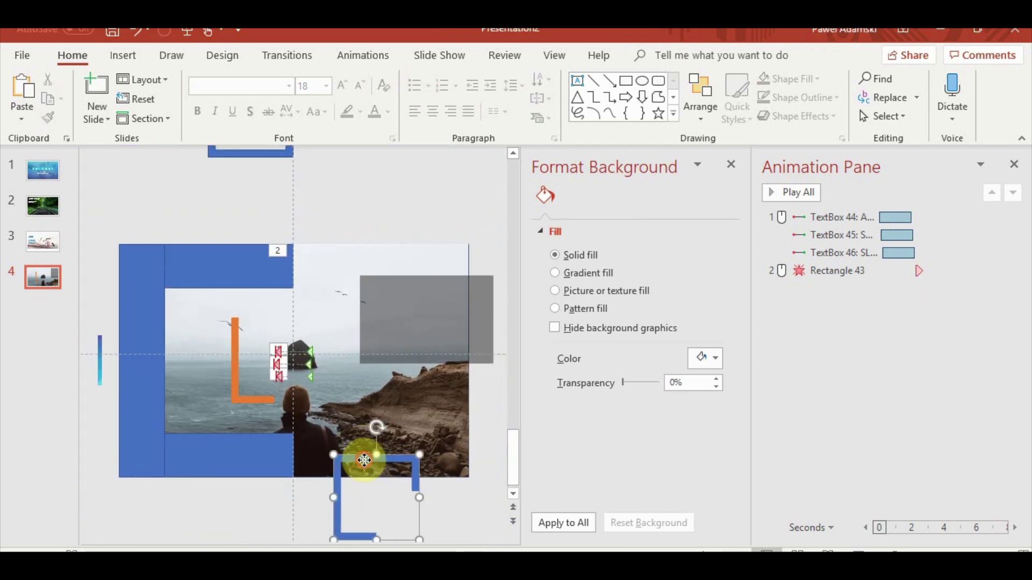
left_click_drag(364, 460, 275, 404)
scroll(266, 333, "up", 1)
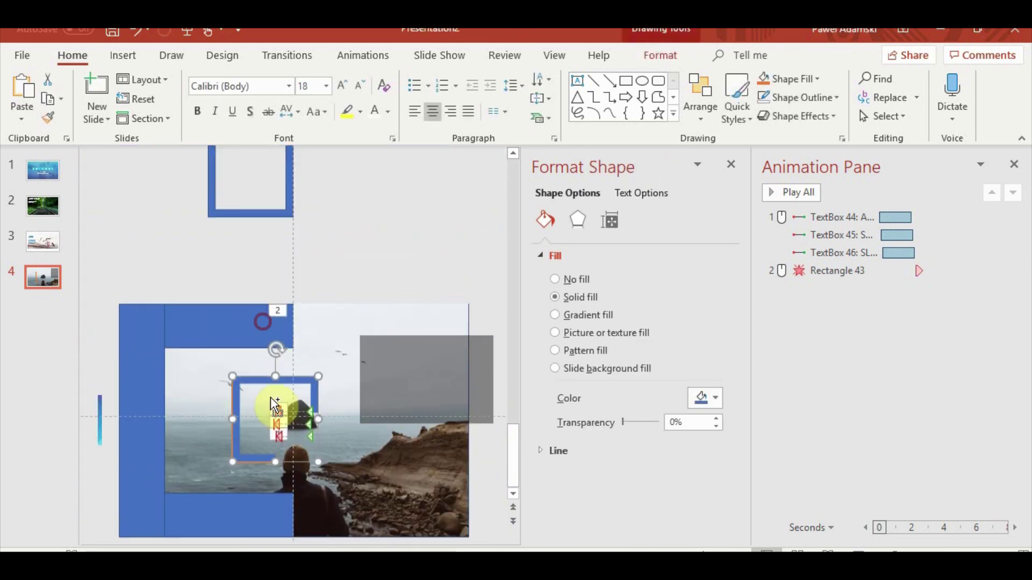
scroll(276, 404, "up", 3)
scroll(265, 421, "up", 2)
left_click_drag(173, 449, 172, 451)
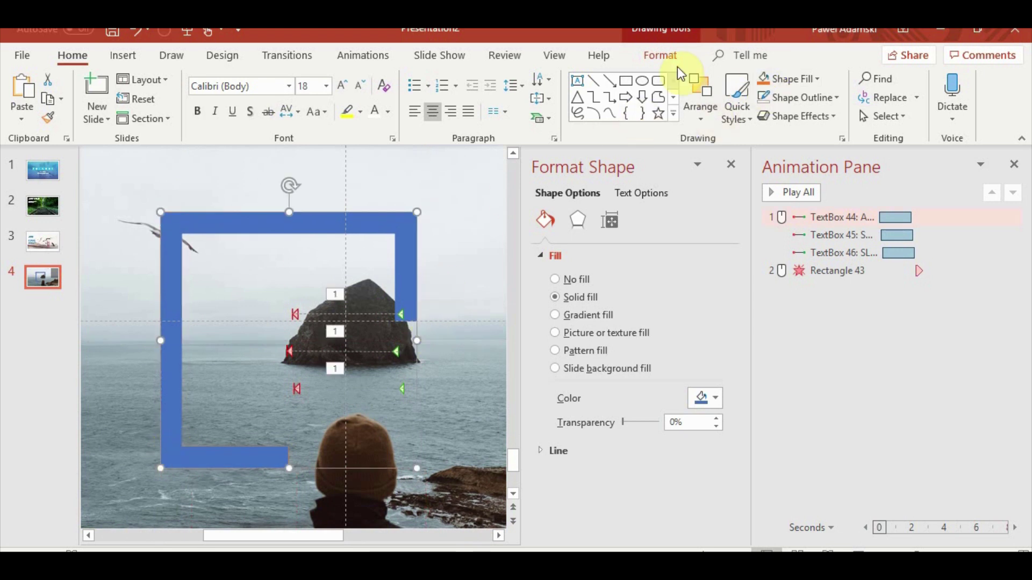
Send the blue frame back two layers behind the orange bars
left_click(662, 56)
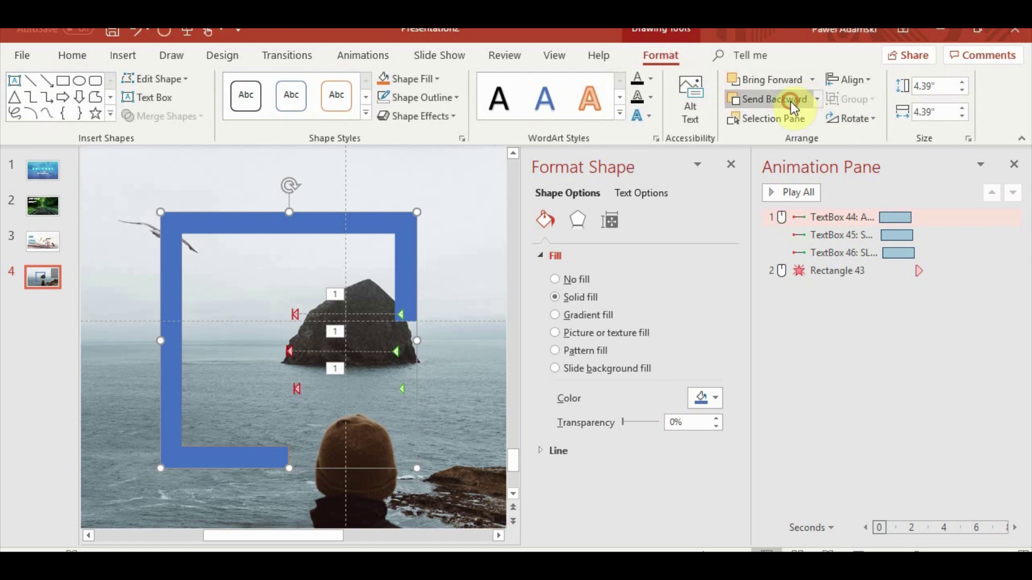
left_click(791, 102)
left_click(791, 102)
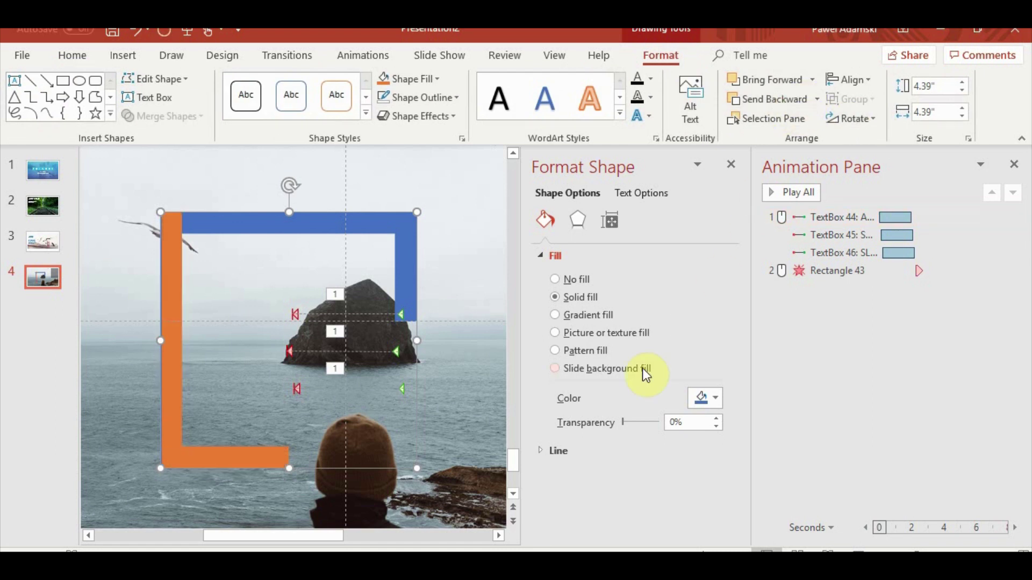
scroll(486, 370, "down", 5)
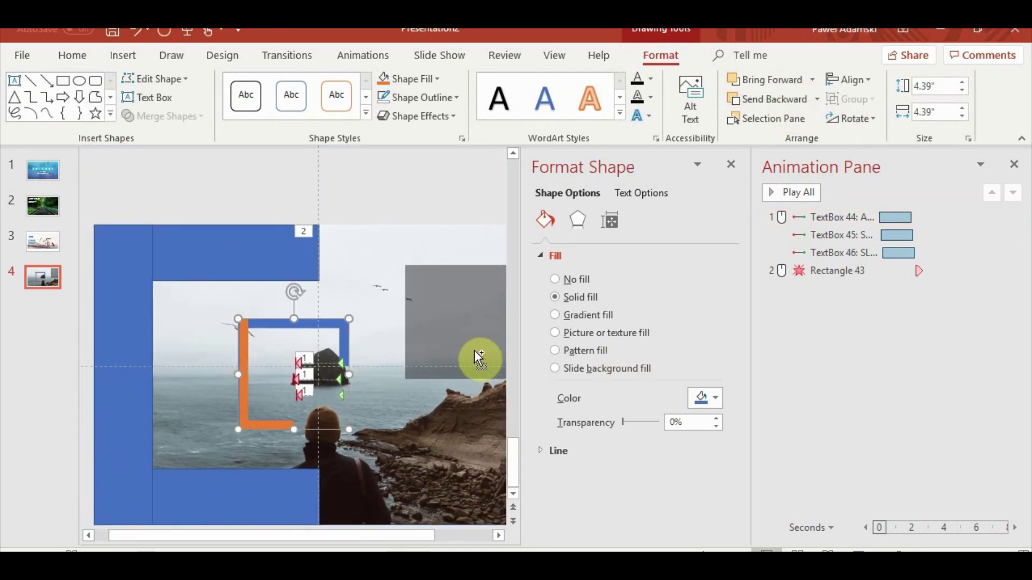
scroll(446, 352, "up", 3)
scroll(433, 352, "up", 2)
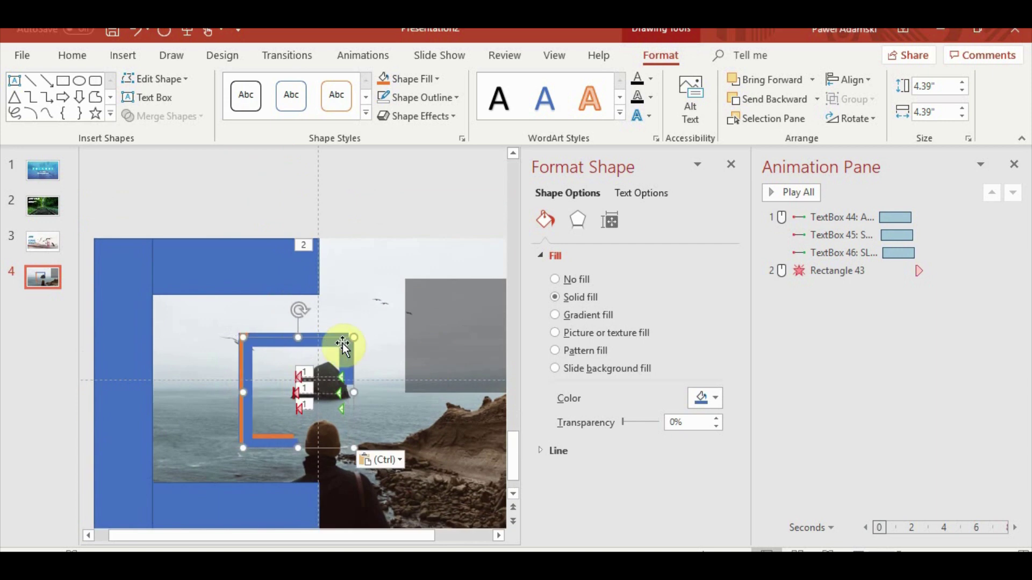
Cover the blue frame with the grey rectangle, stretching its top edge up
left_click_drag(339, 333, 430, 178)
mouse_move(467, 341)
left_mouse_down()
mouse_move(267, 408)
mouse_move(267, 392)
left_mouse_up()
scroll(365, 415, "up", 2)
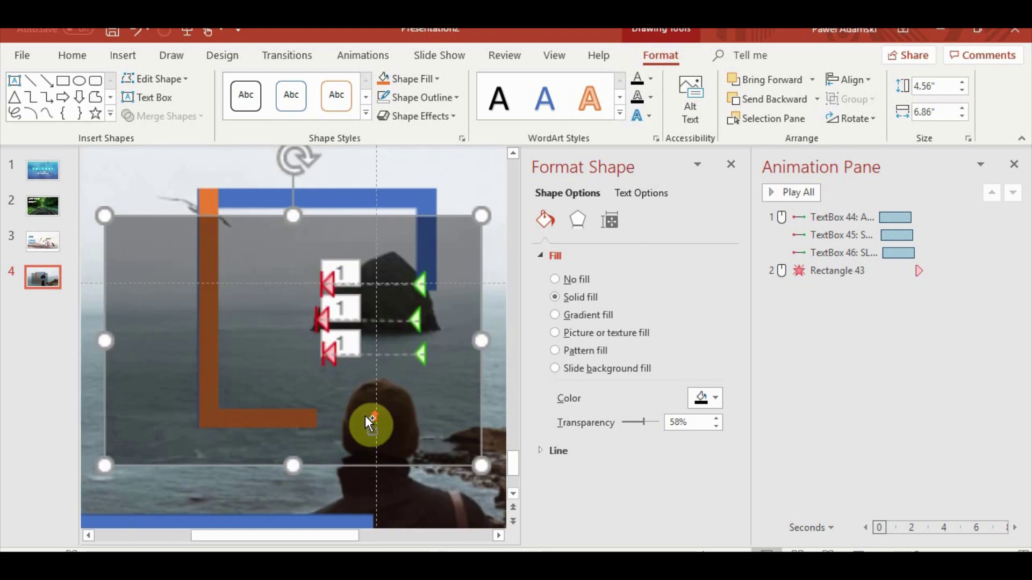
scroll(356, 323, "up", 2)
scroll(304, 321, "up", 1)
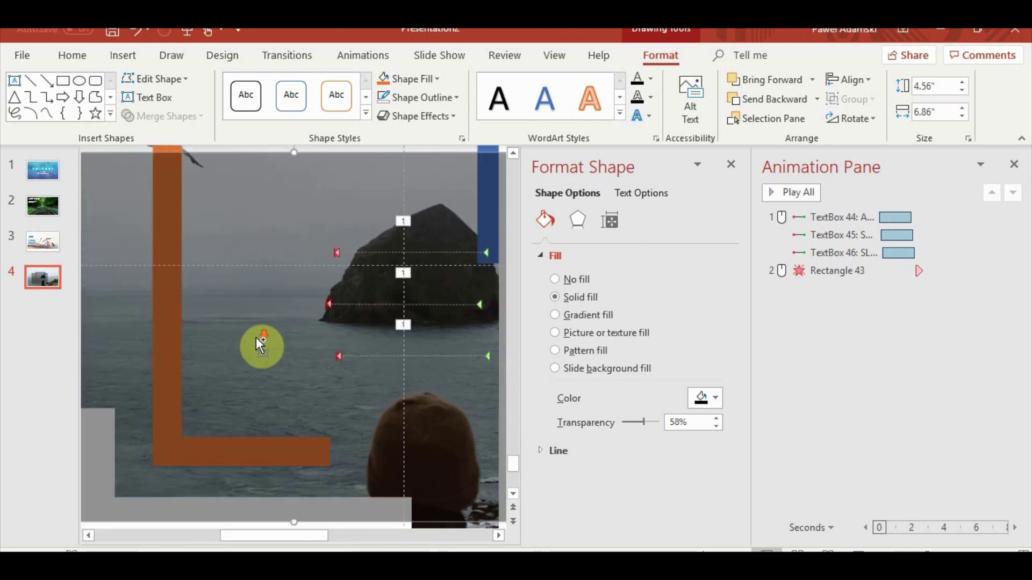
scroll(256, 337, "down", 1)
left_click_drag(296, 204, 296, 195)
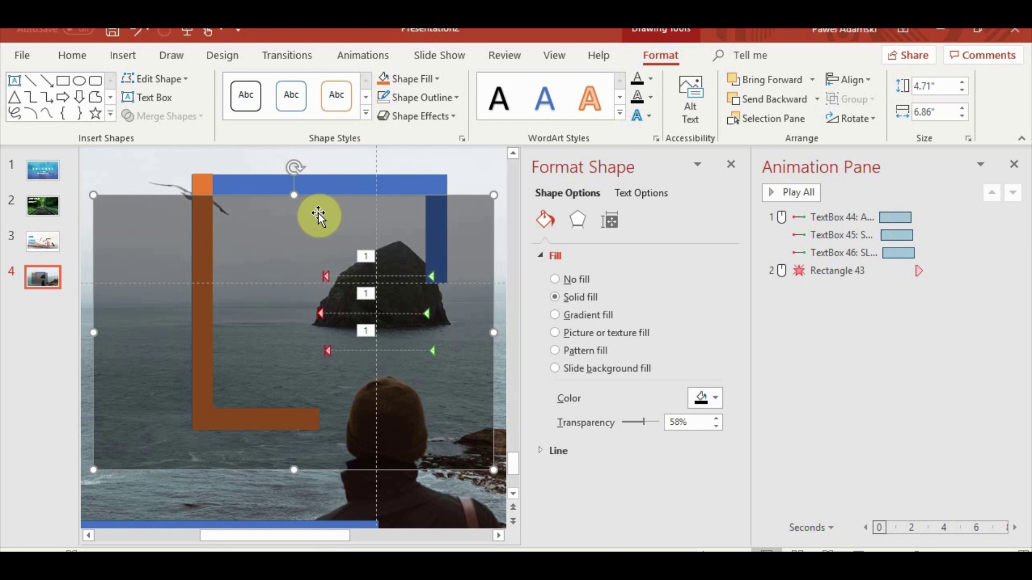
Subtract the grey rectangle from the blue frame and fill the remaining top bar orange
left_click(231, 187)
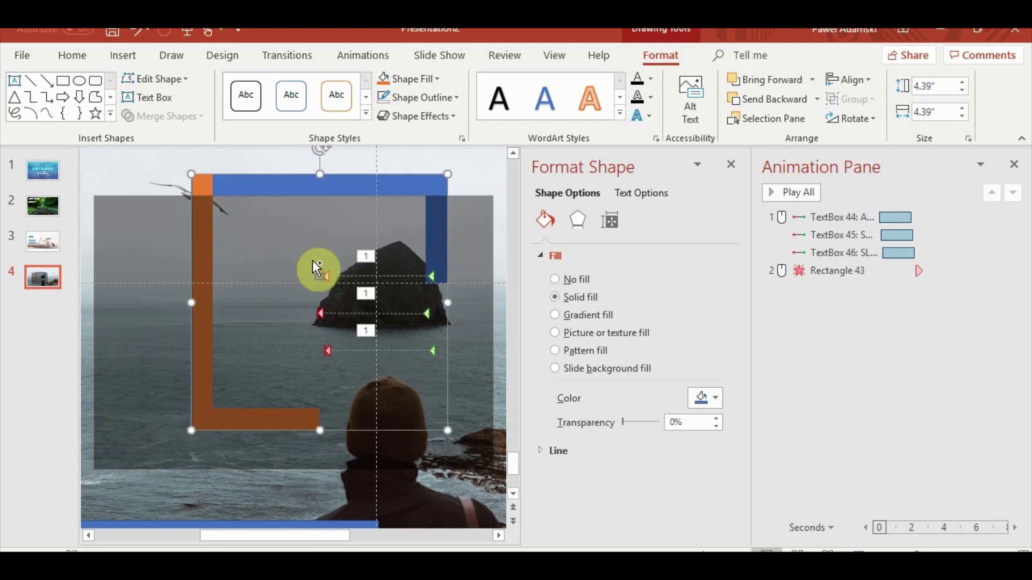
left_click(240, 240, "shift")
left_click(189, 117)
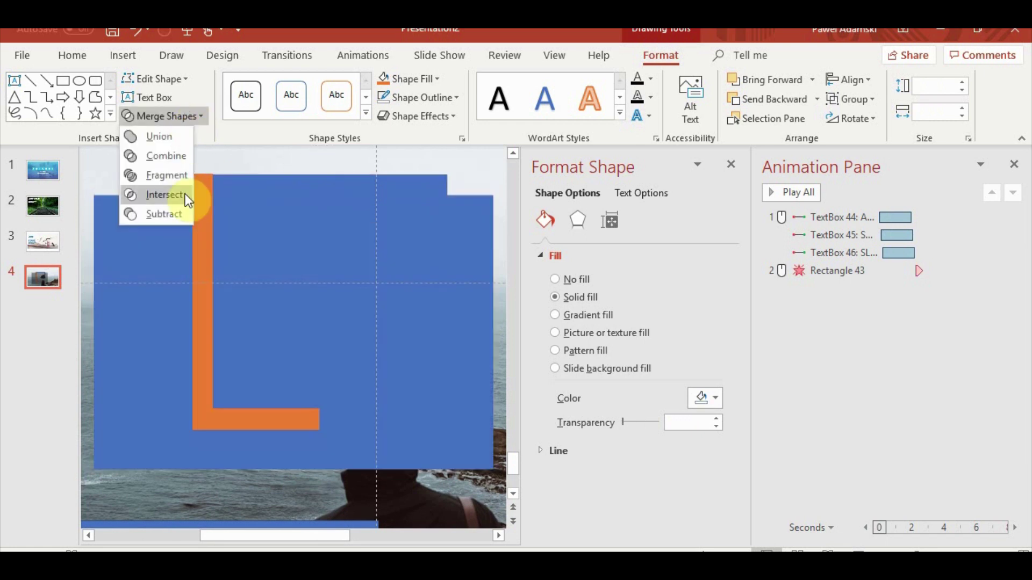
left_click(175, 215)
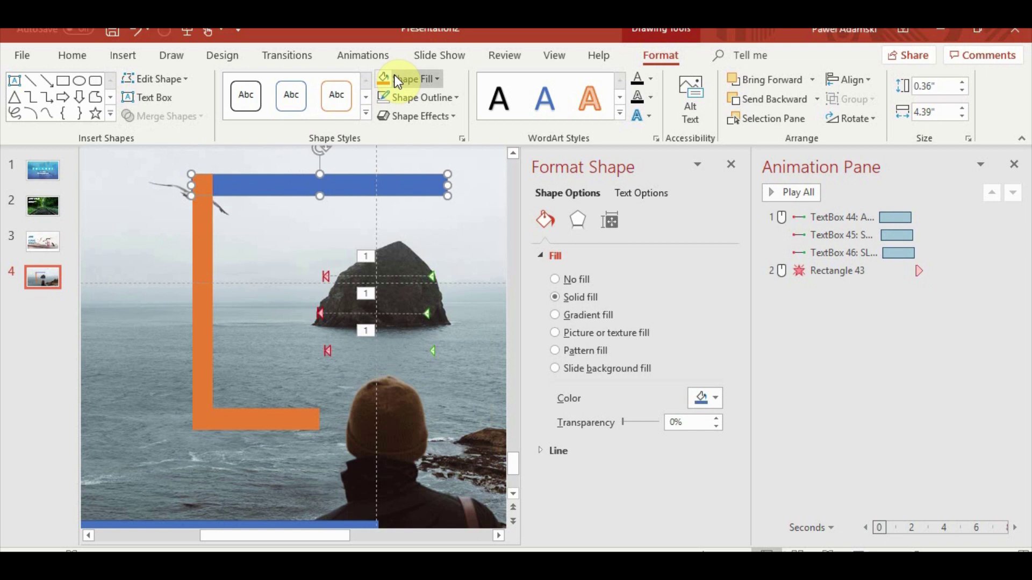
left_click(397, 80)
left_click(376, 297)
left_click(456, 339)
left_click(313, 321)
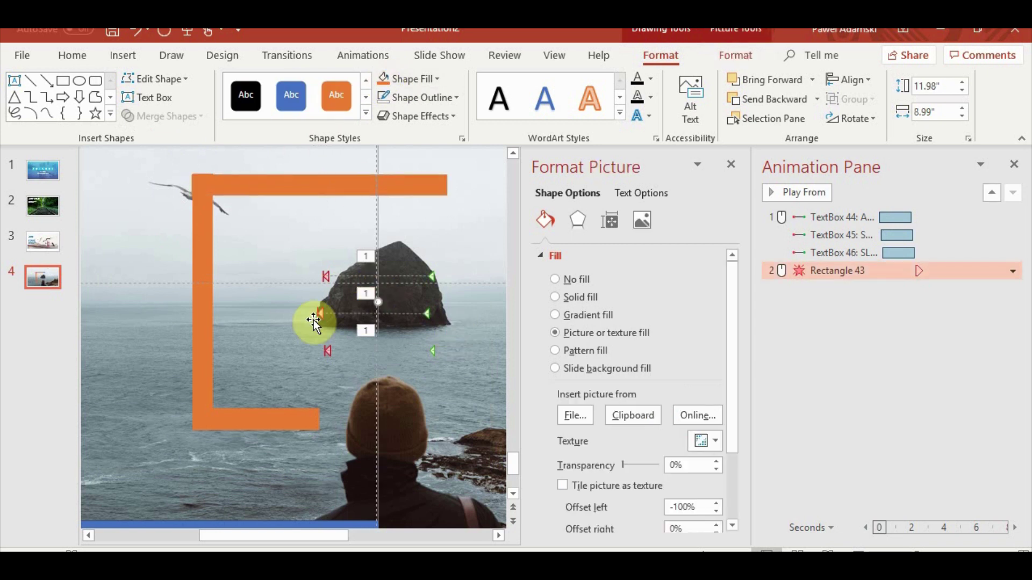
Preview slide 4, nudge the orange top bar up slightly, then play it full-screen
left_click(830, 550)
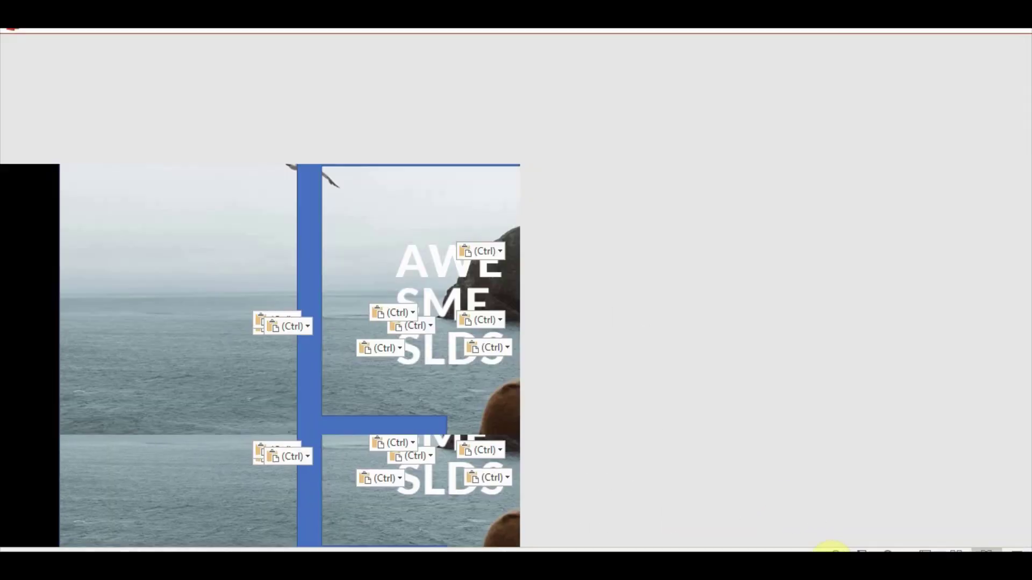
key("Escape")
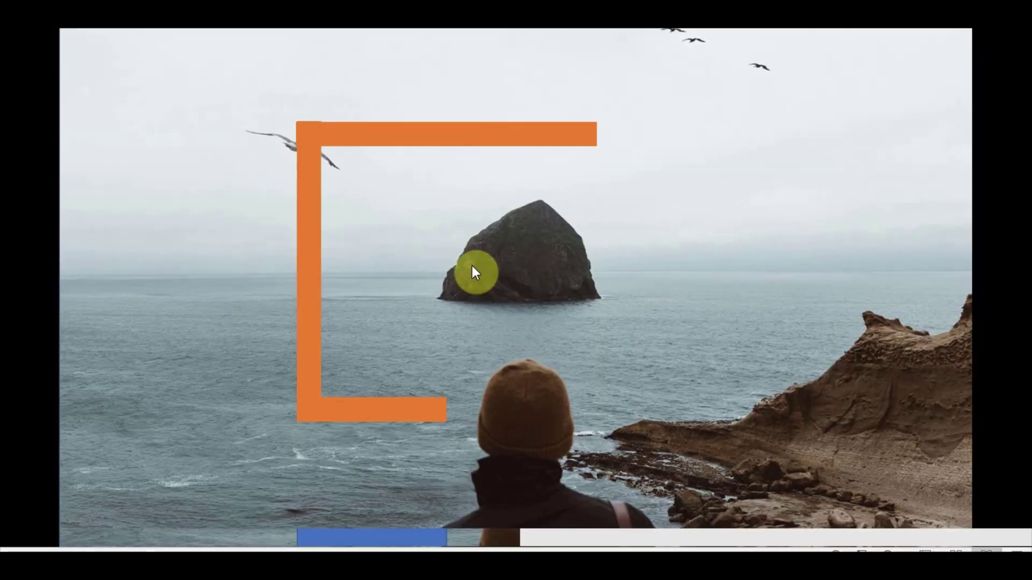
left_click(363, 266)
scroll(398, 319, "up", 5)
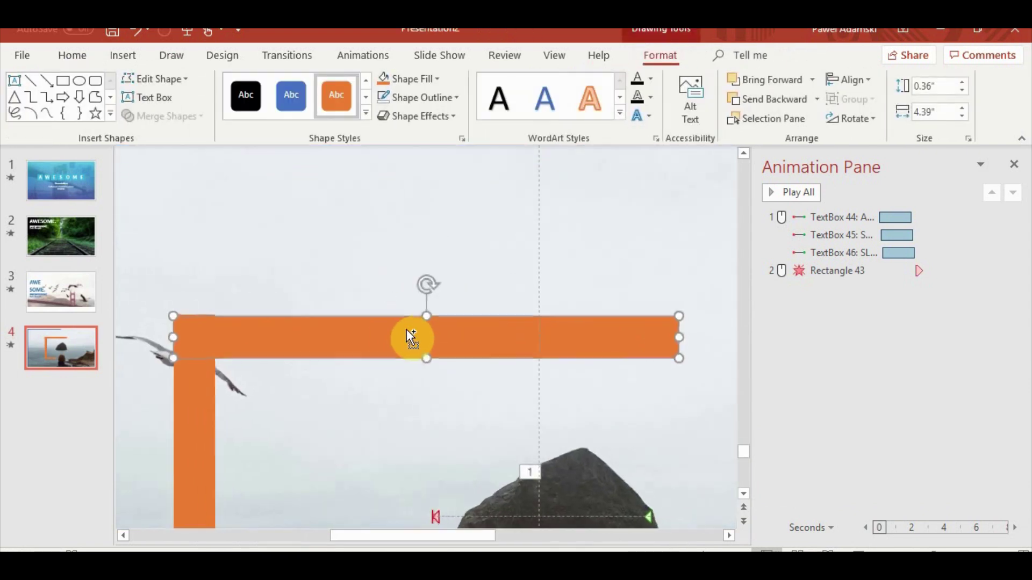
left_click_drag(406, 329, 406, 328)
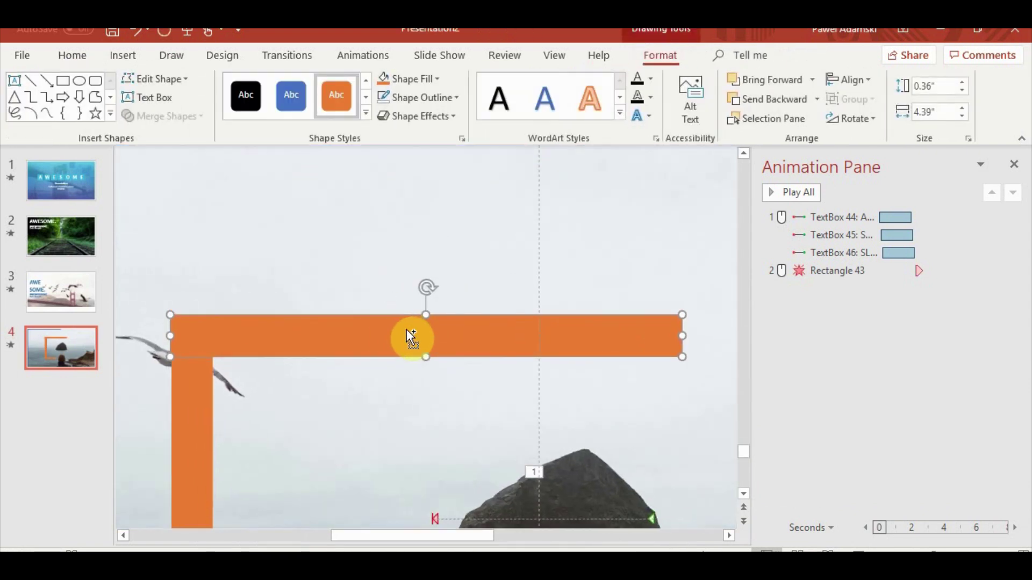
left_click(834, 551)
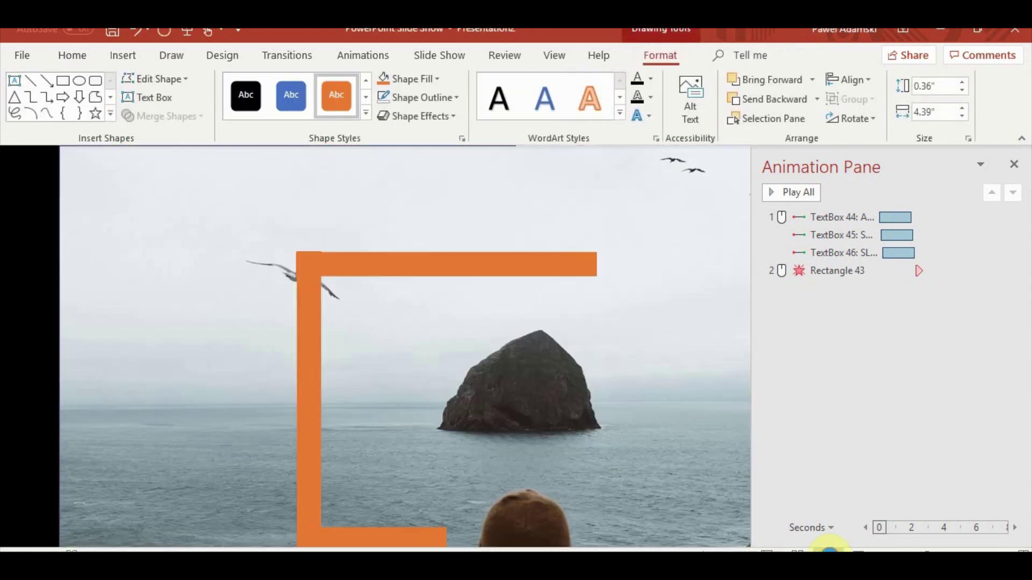
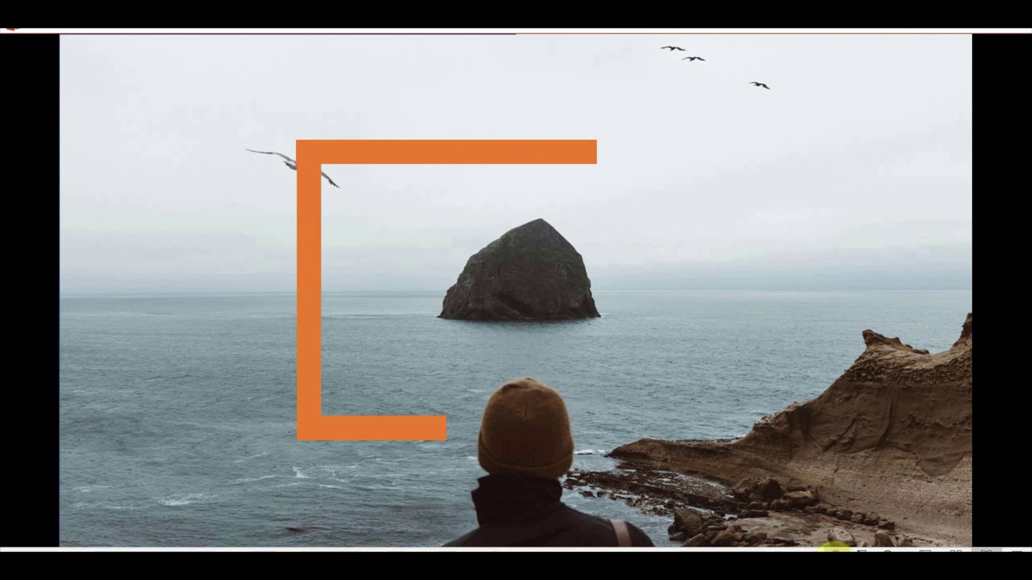
Exit the slide show and move the blue frame into place over the rock
key("Escape")
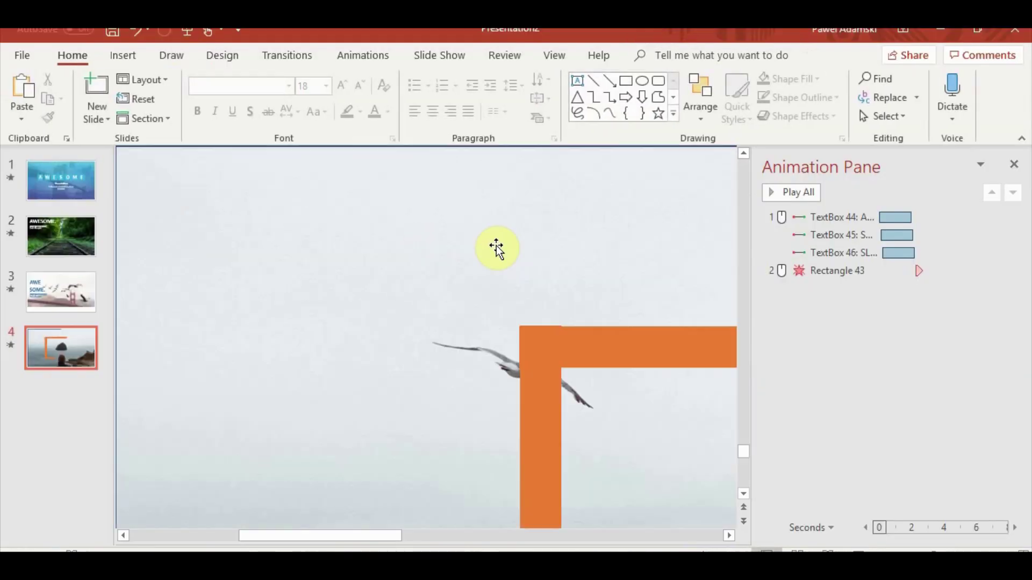
scroll(627, 355, "down", 5)
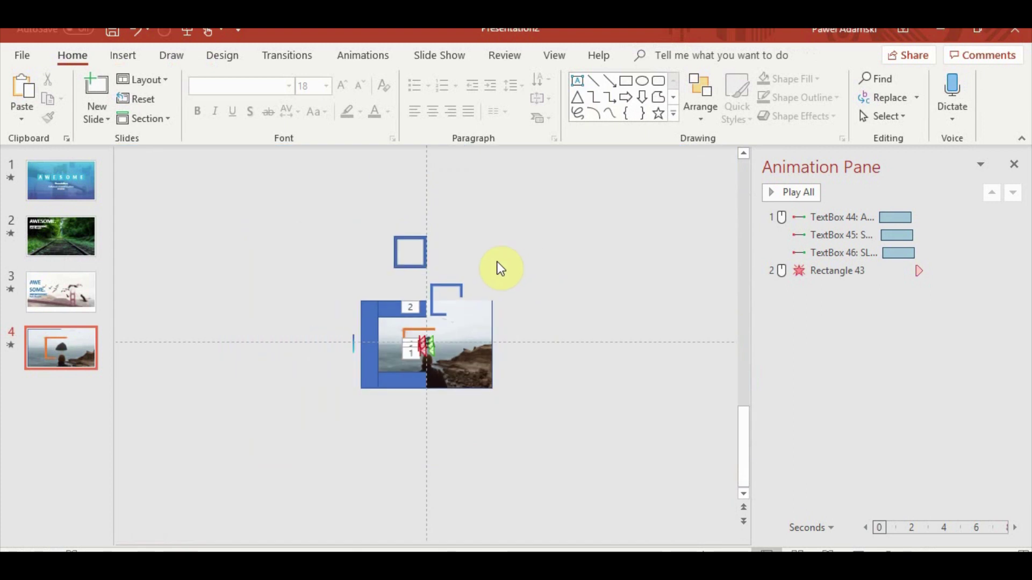
left_click(449, 290)
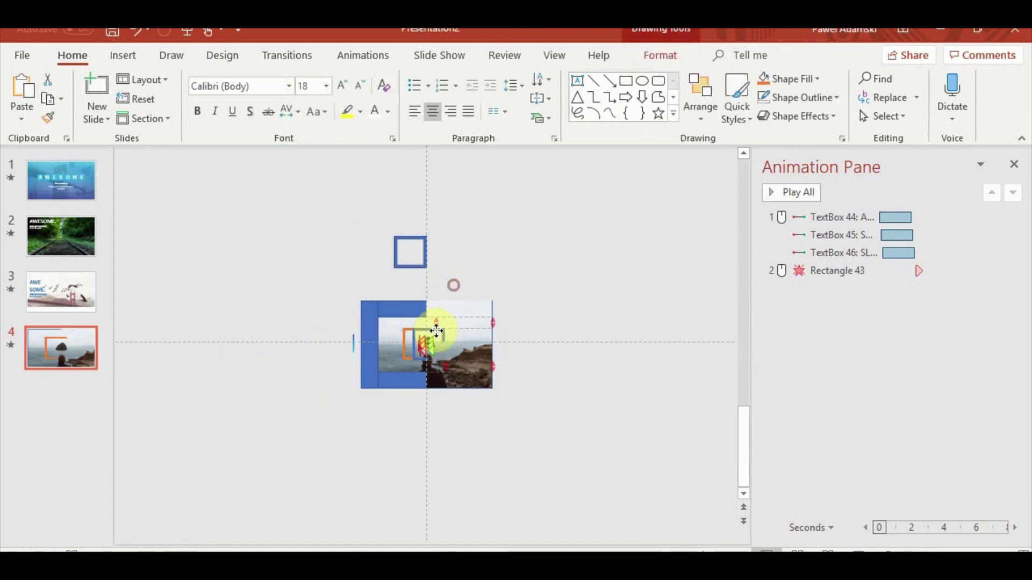
left_click_drag(454, 288, 428, 334)
scroll(455, 391, "up", 3)
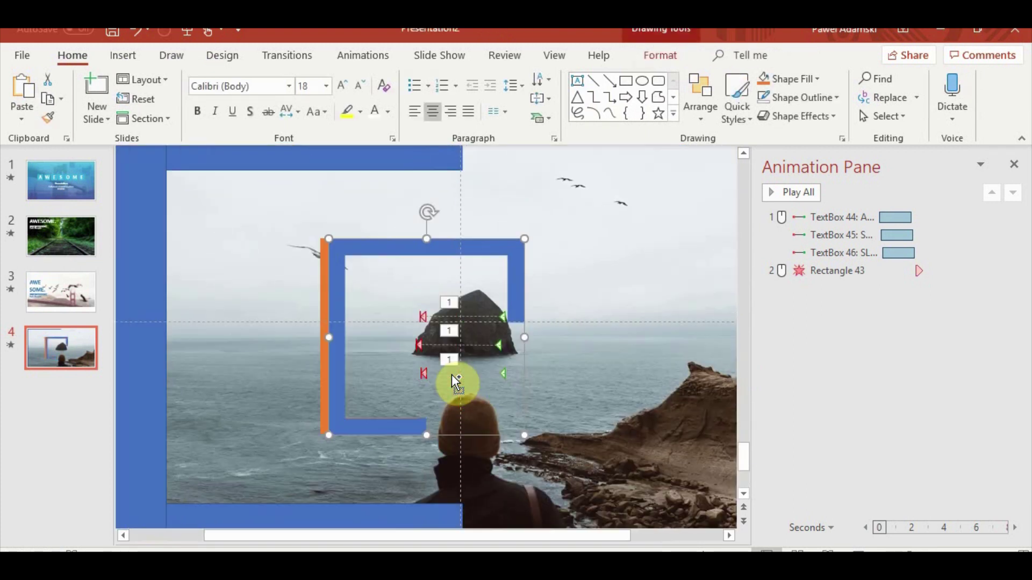
scroll(451, 380, "up", 2)
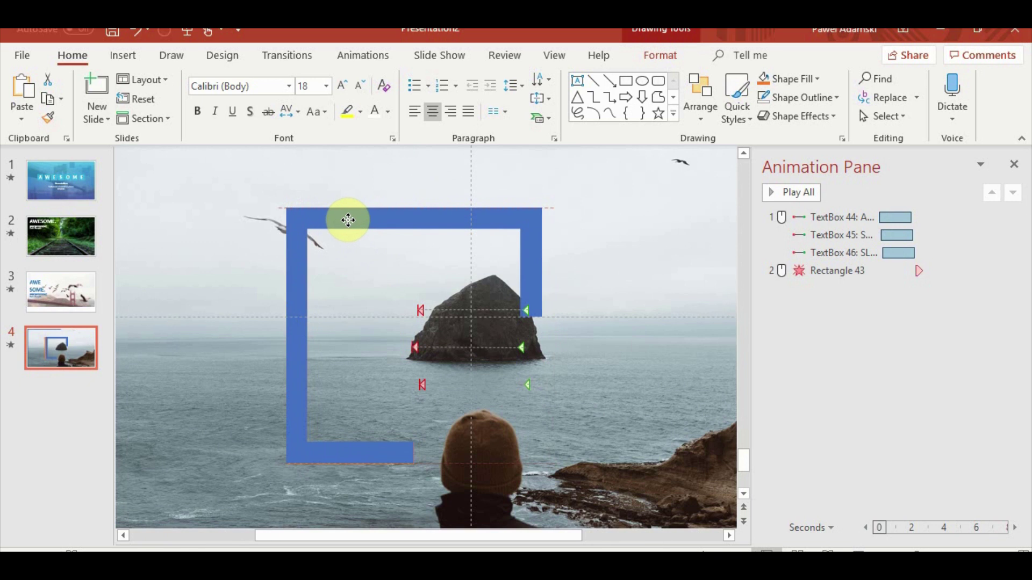
left_click_drag(353, 219, 347, 221)
Send the blue frame backward four times so it sits behind the orange bracket
left_click(660, 55)
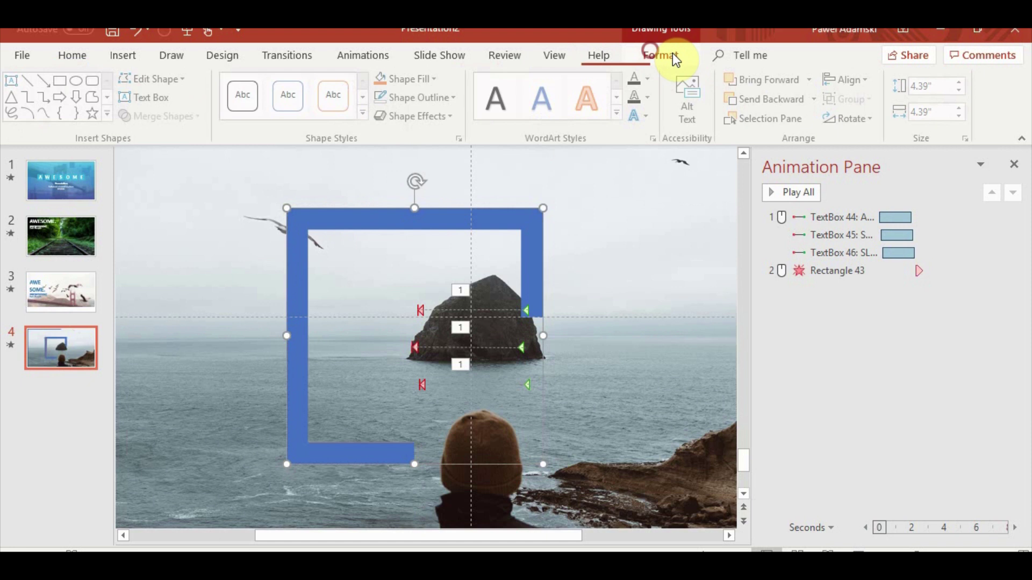
left_click(791, 96)
left_click(791, 95)
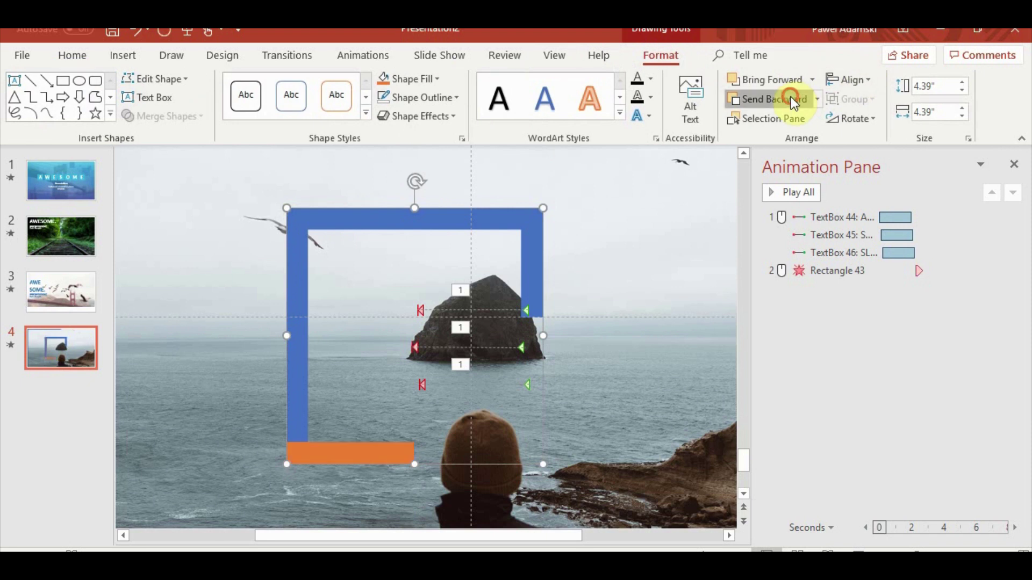
left_click(792, 97)
left_click(791, 96)
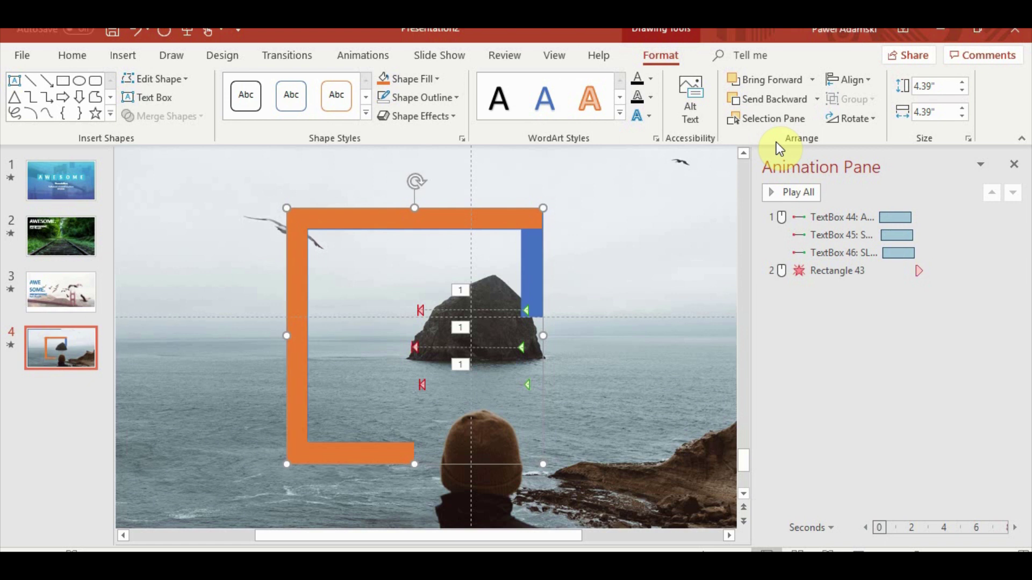
scroll(638, 295, "up", 3)
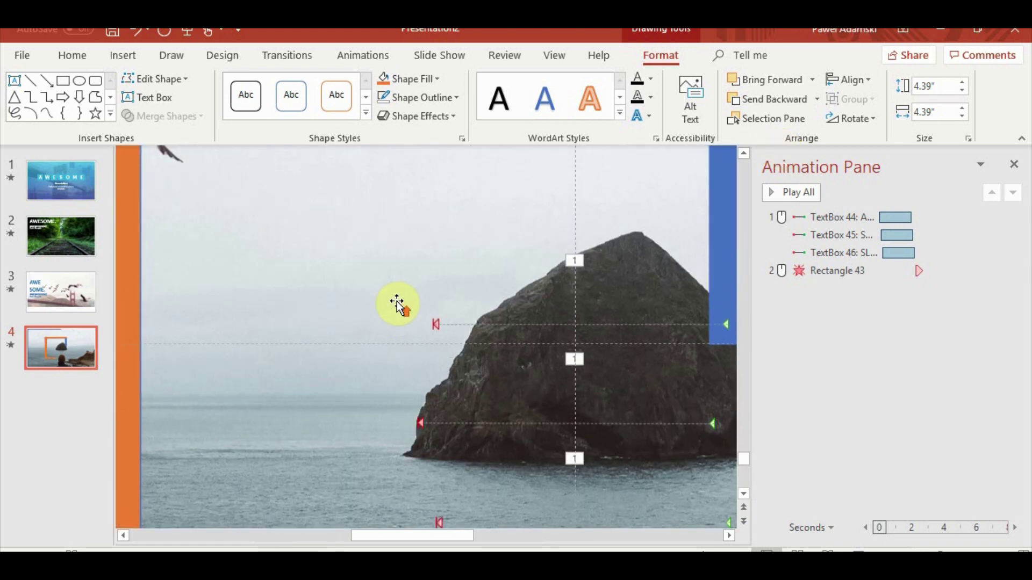
scroll(408, 304, "up", 2)
scroll(408, 304, "up", 1)
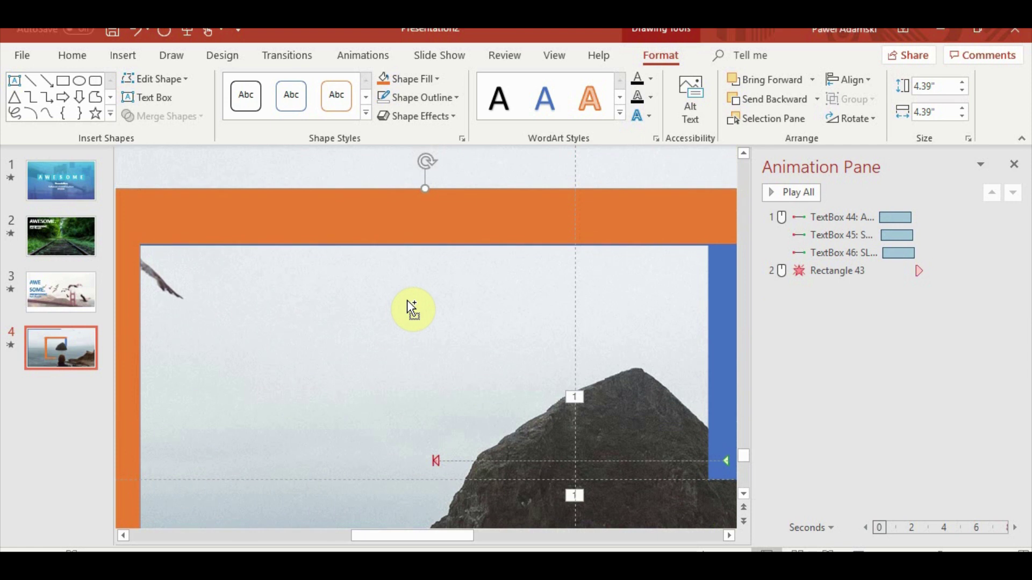
scroll(409, 304, "down", 2)
scroll(397, 293, "down", 1)
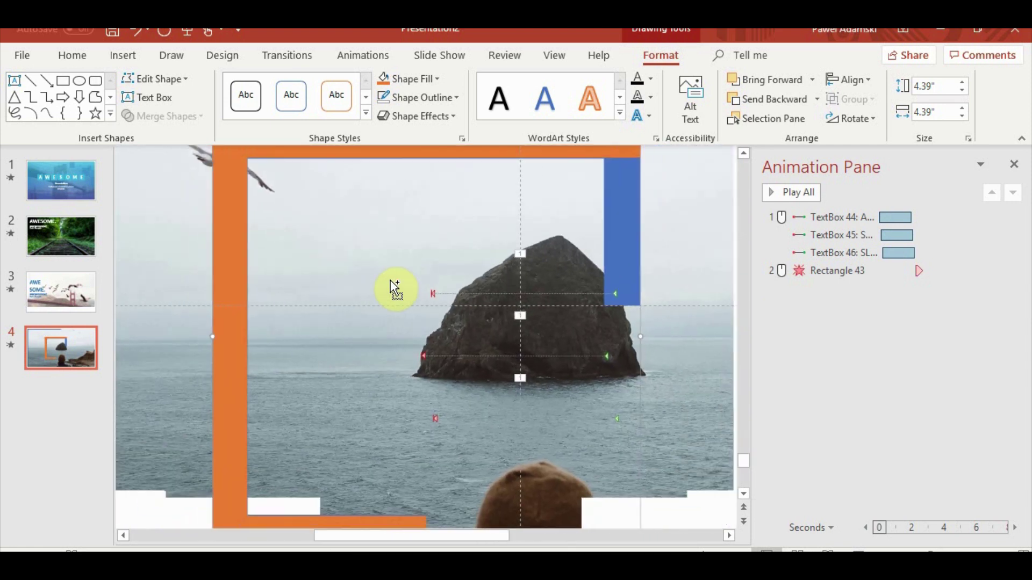
scroll(425, 296, "down", 1)
scroll(430, 294, "down", 1)
scroll(473, 295, "down", 1)
scroll(473, 294, "down", 2)
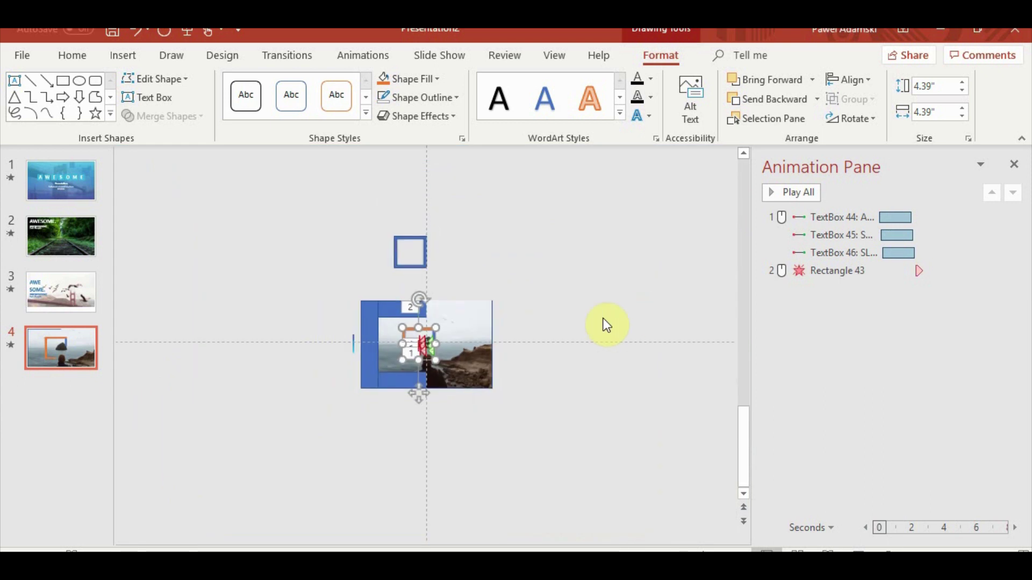
left_click(598, 320)
Draw a large rectangle over the slide's left side and give it a black style
left_click(135, 54)
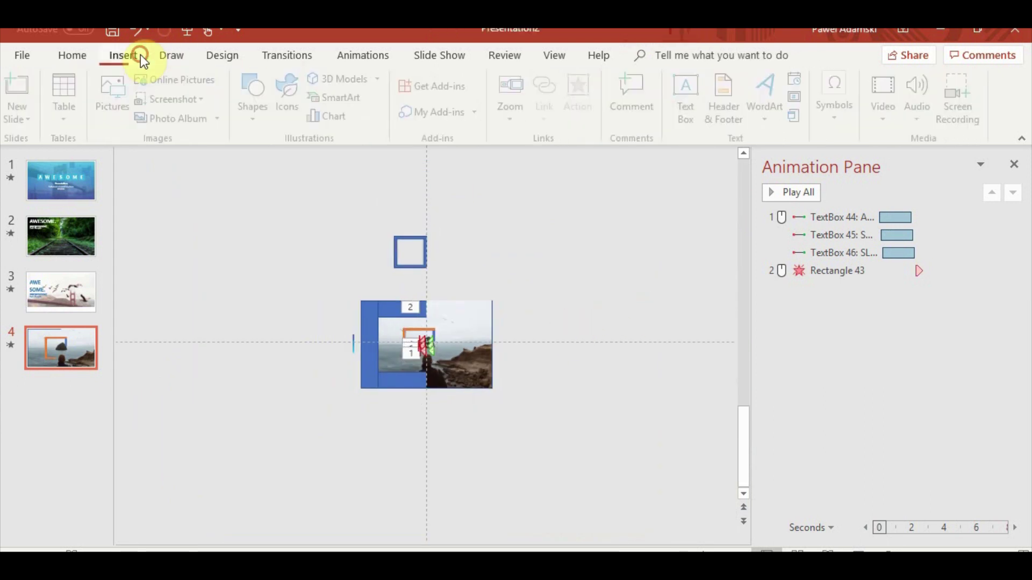
left_click(260, 113)
left_click(299, 153)
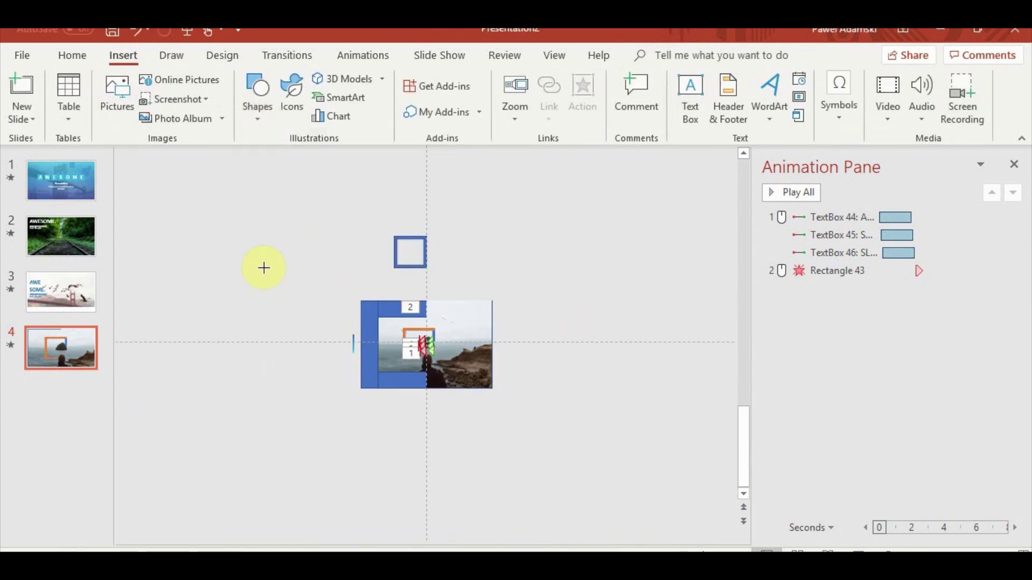
mouse_move(259, 263)
left_mouse_down()
mouse_move(454, 432)
mouse_move(432, 449)
left_mouse_up()
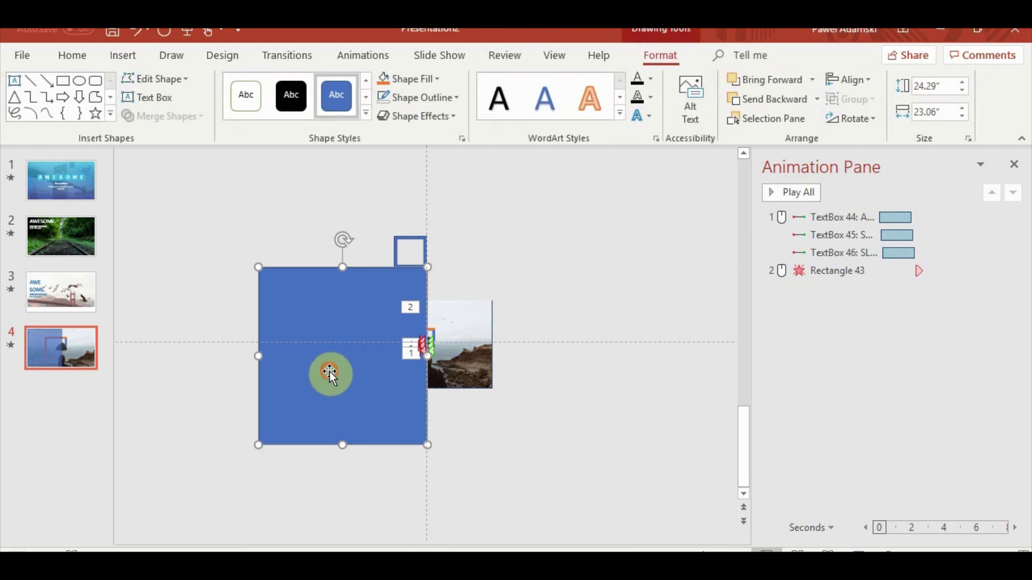
left_click(278, 102)
left_click(462, 151)
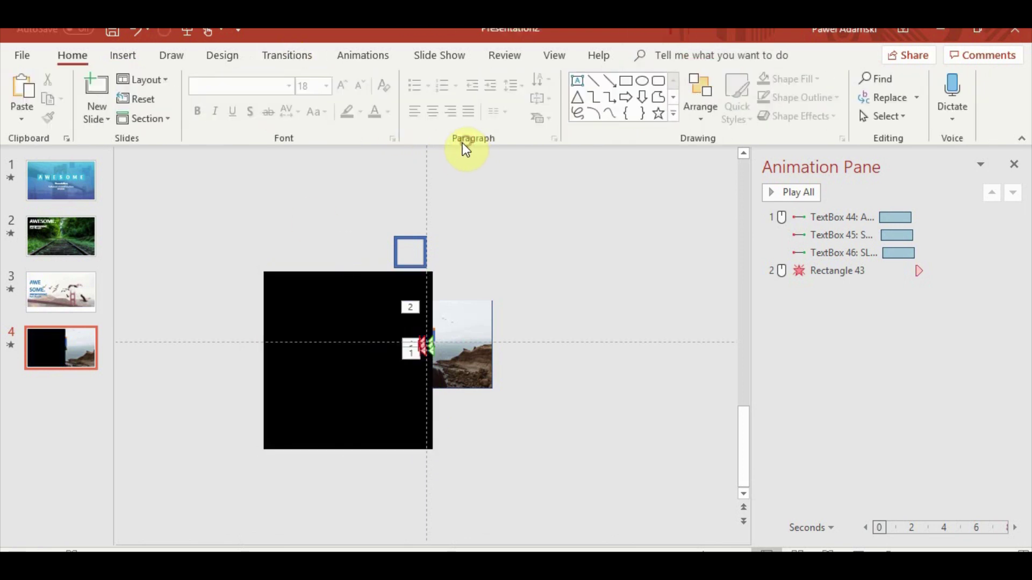
Make the black rectangle 71% transparent and nudge it slightly right
left_click(340, 303)
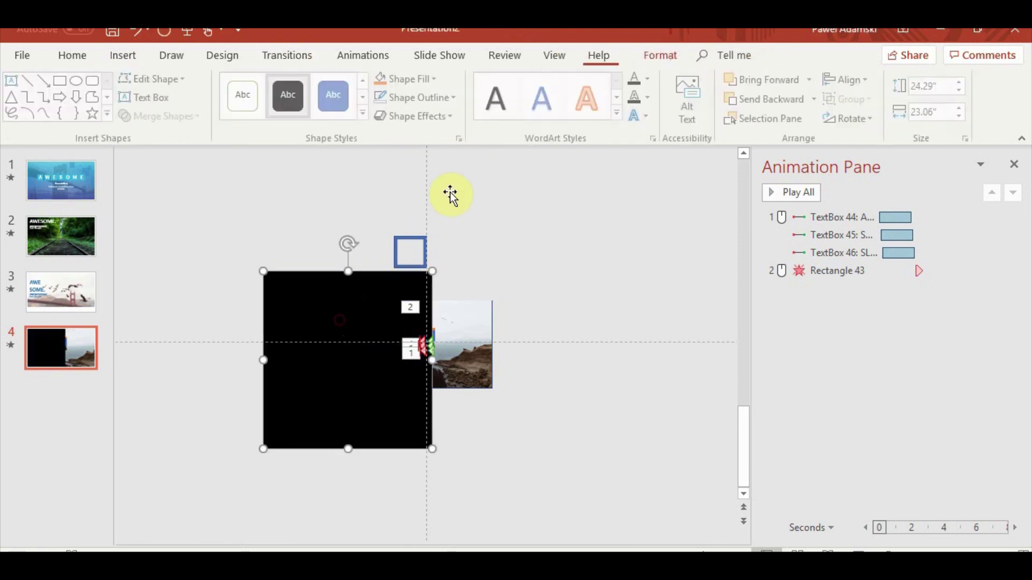
left_click(463, 138)
left_click_drag(620, 423, 646, 425)
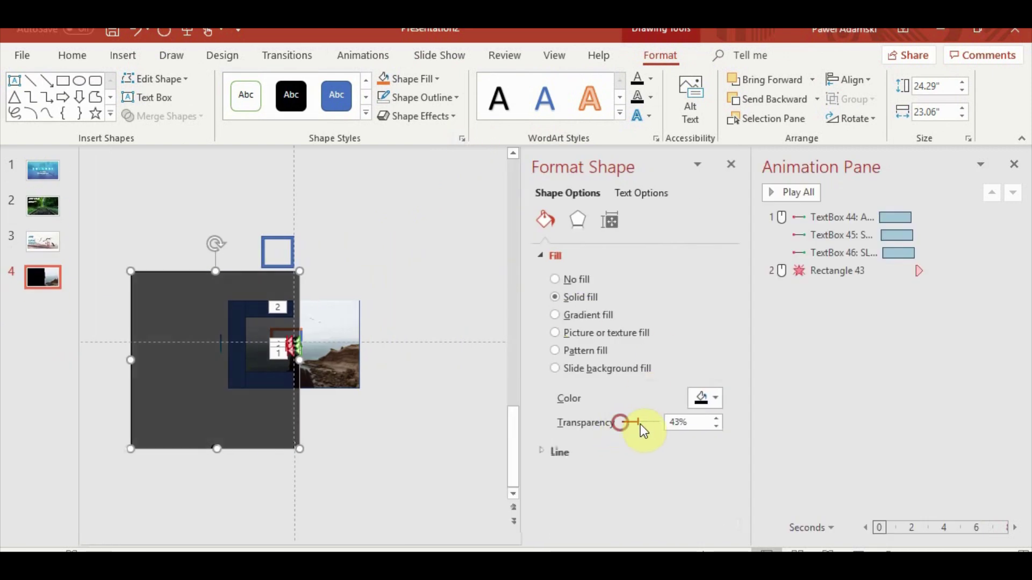
scroll(372, 382, "up", 5)
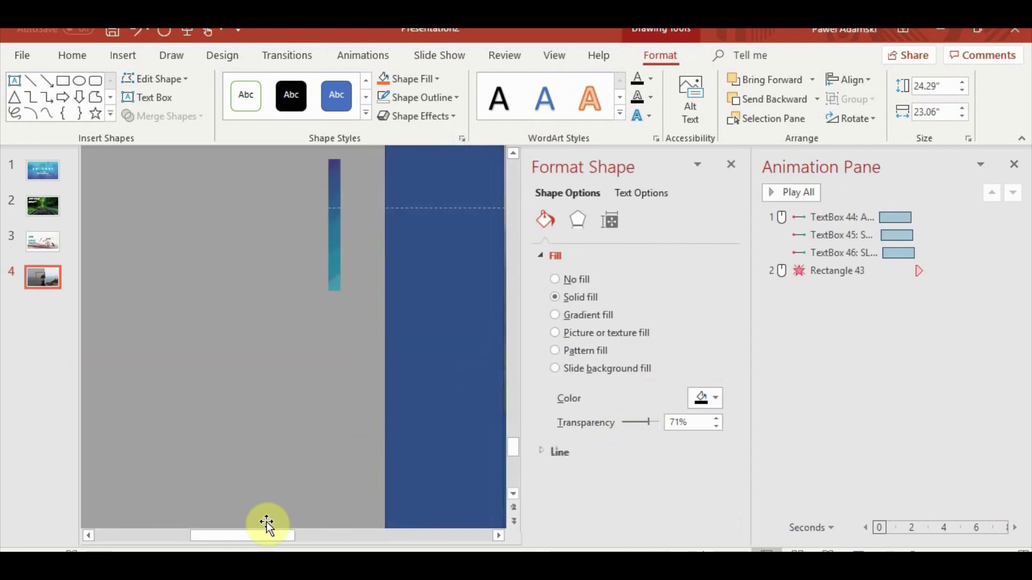
left_click_drag(265, 535, 382, 536)
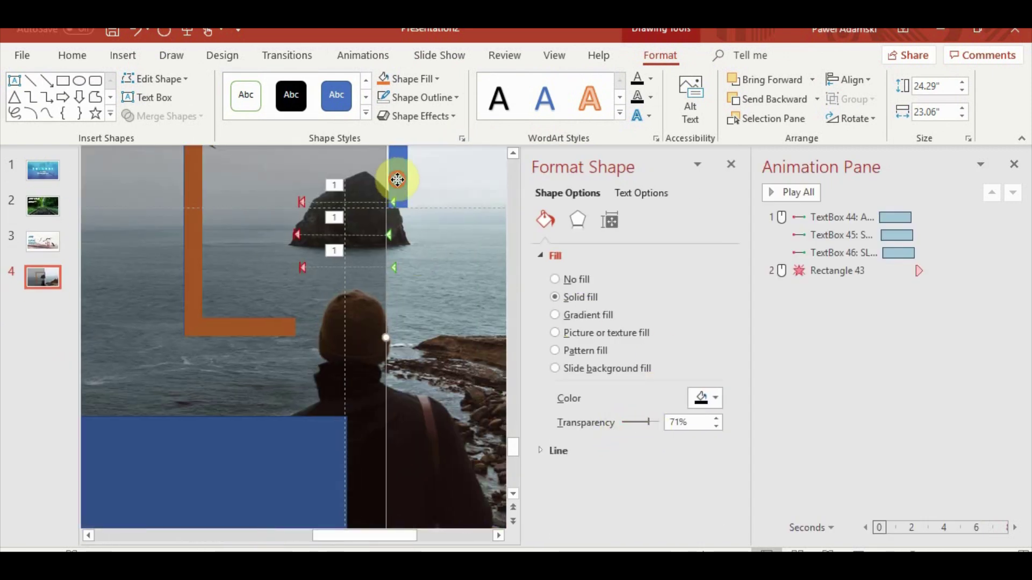
scroll(405, 239, "up", 2)
scroll(405, 239, "up", 1)
left_click_drag(336, 240, 337, 240)
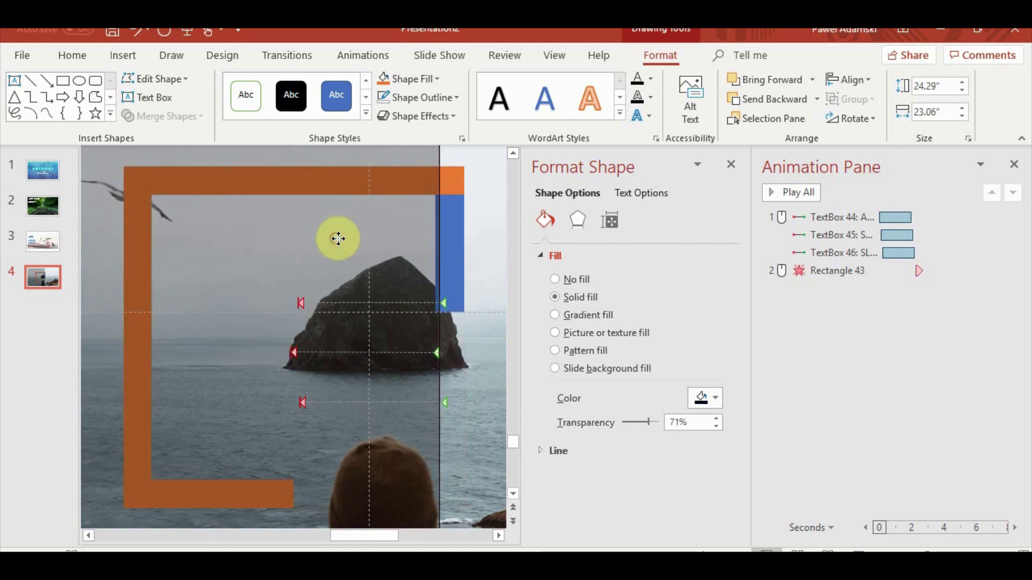
key("Right")
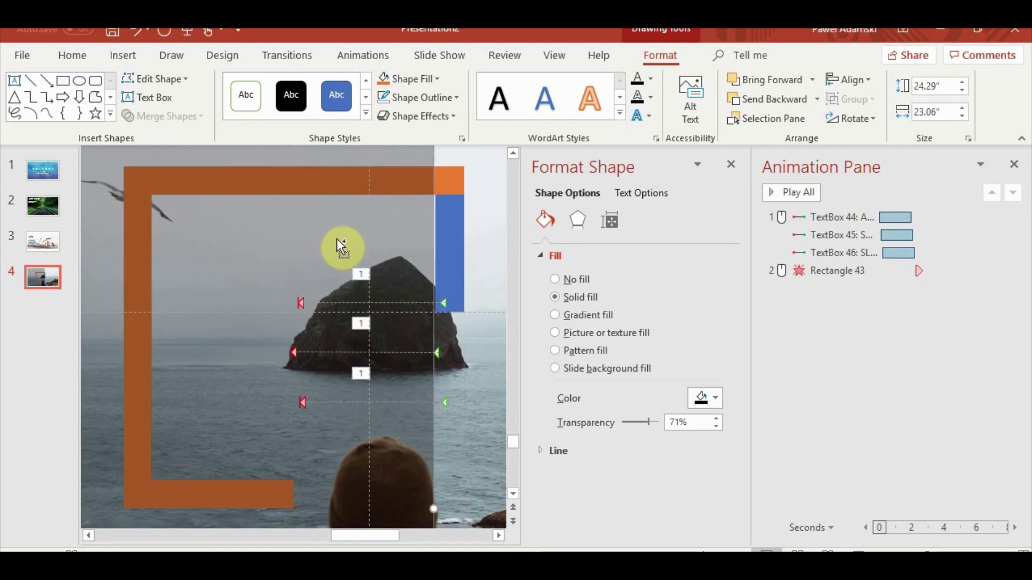
key("Right")
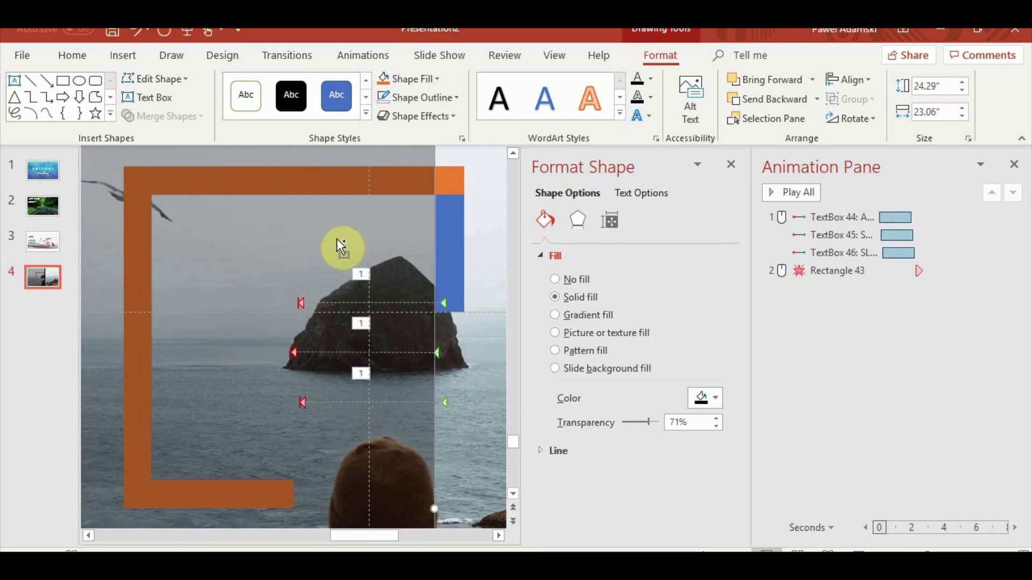
Subtract the translucent rectangle from the bracket pieces to form one orange frame
left_click(460, 243, "shift")
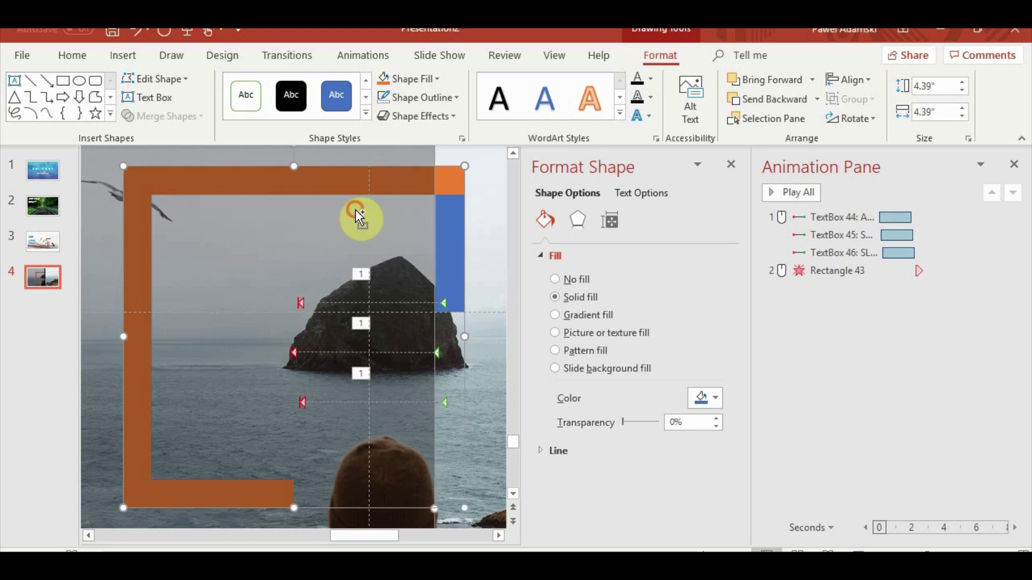
left_click(186, 117)
left_click(179, 212)
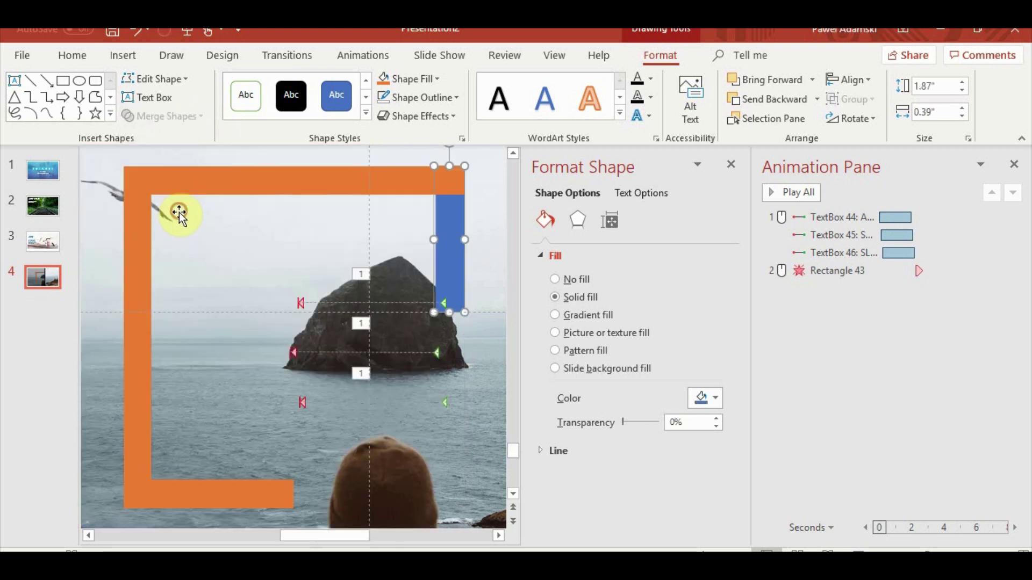
scroll(430, 291, "down", 3, "ctrl")
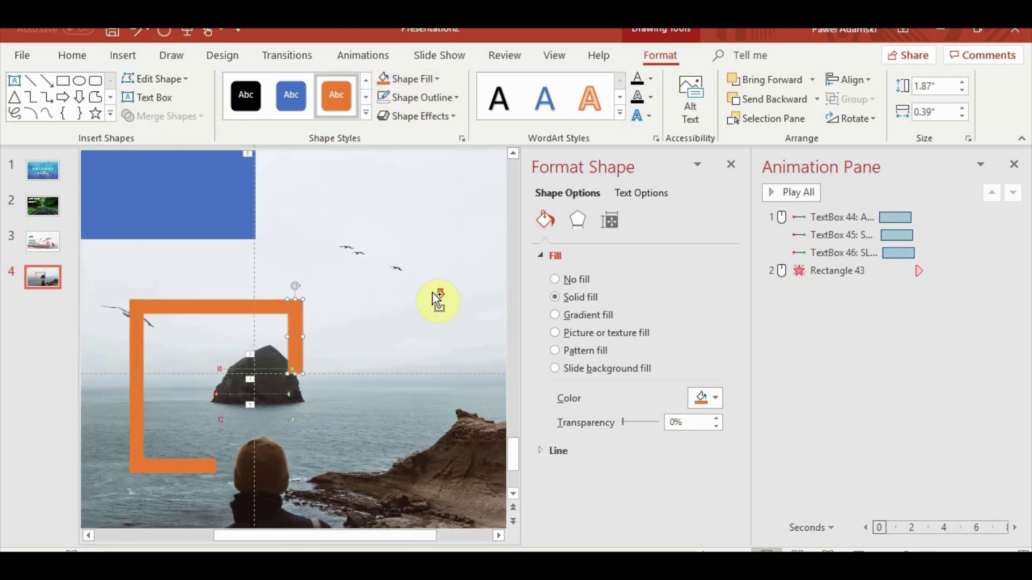
left_click(198, 439)
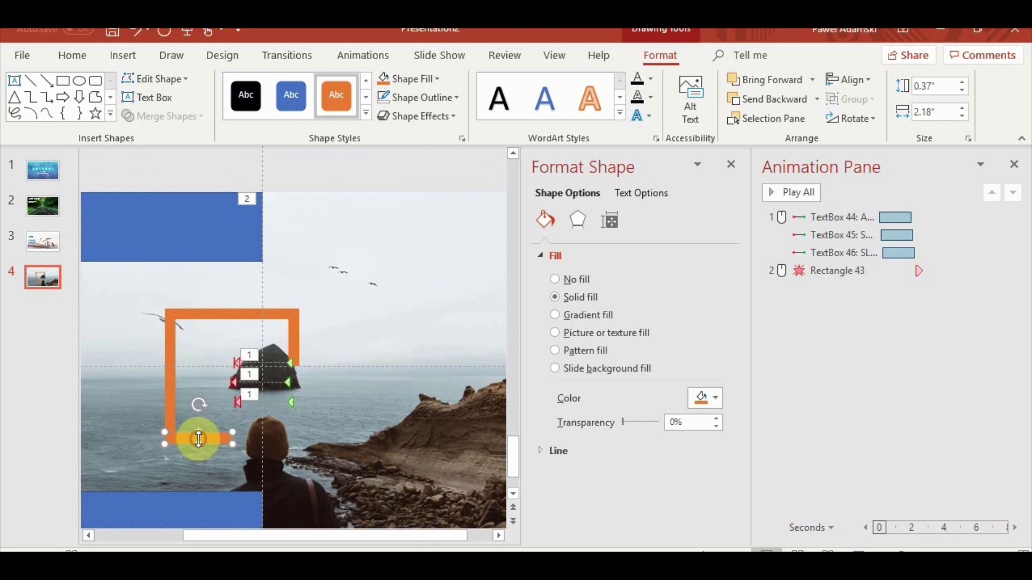
Set Rectangle 43's exit to start With Previous with a 2.25 s delay
left_click(809, 269)
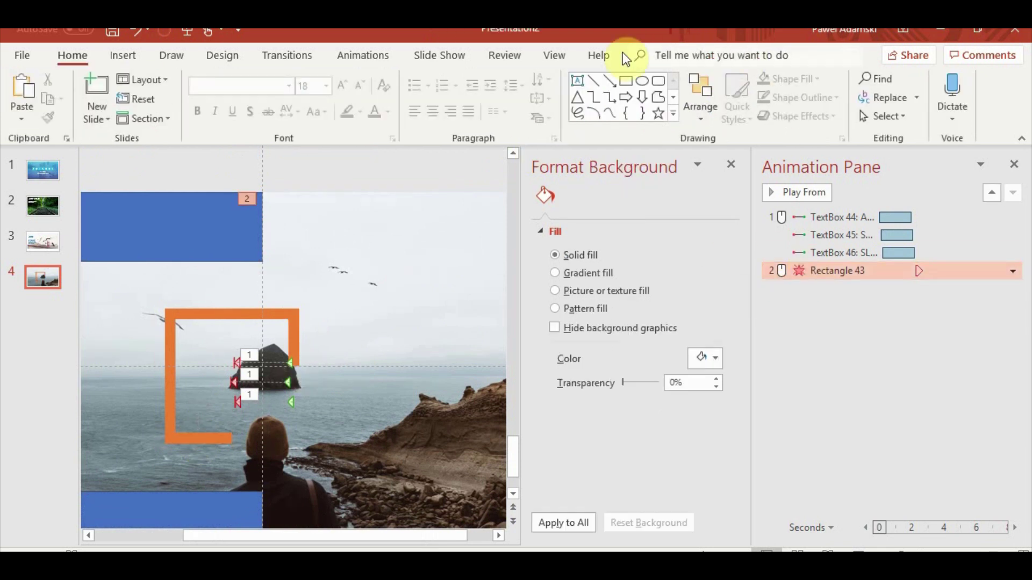
right_click(776, 269)
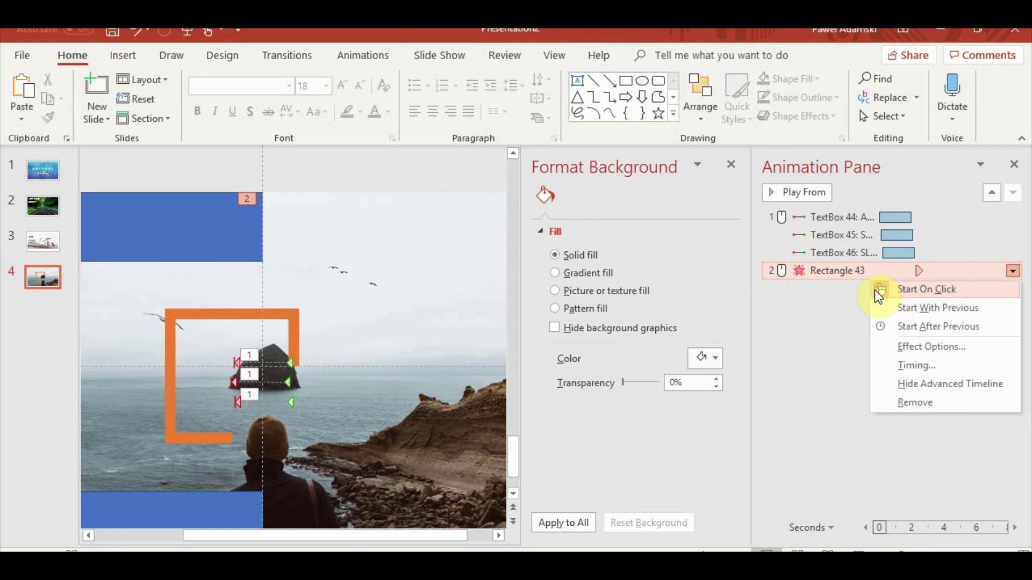
left_click(354, 62)
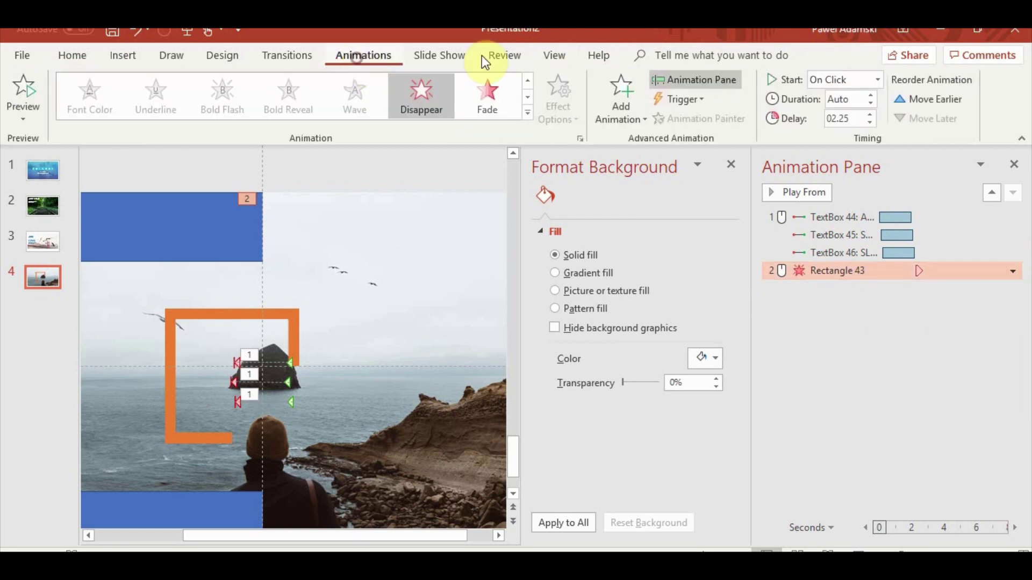
left_click(877, 80)
left_click(856, 112)
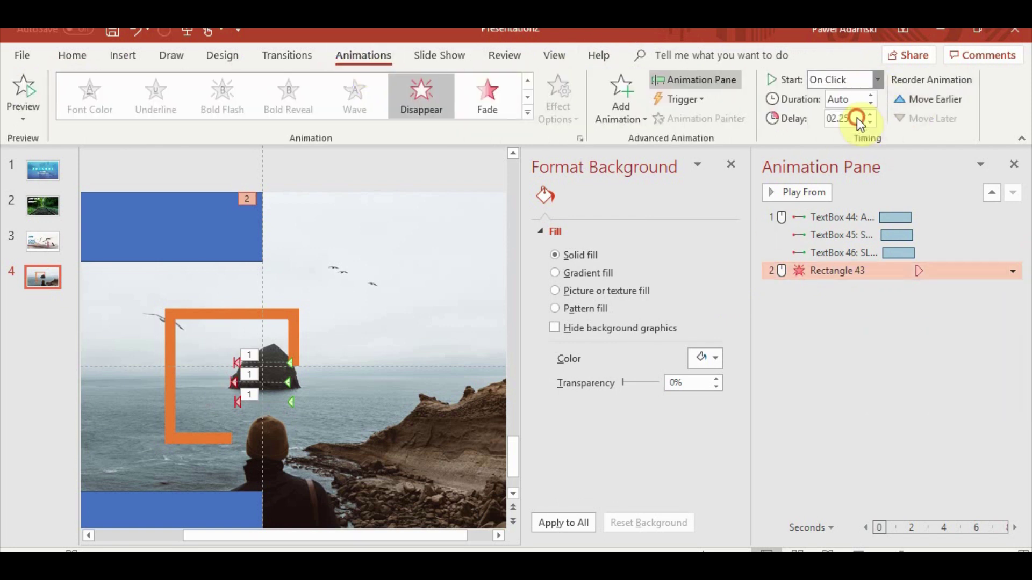
type("00.2")
left_click(870, 114)
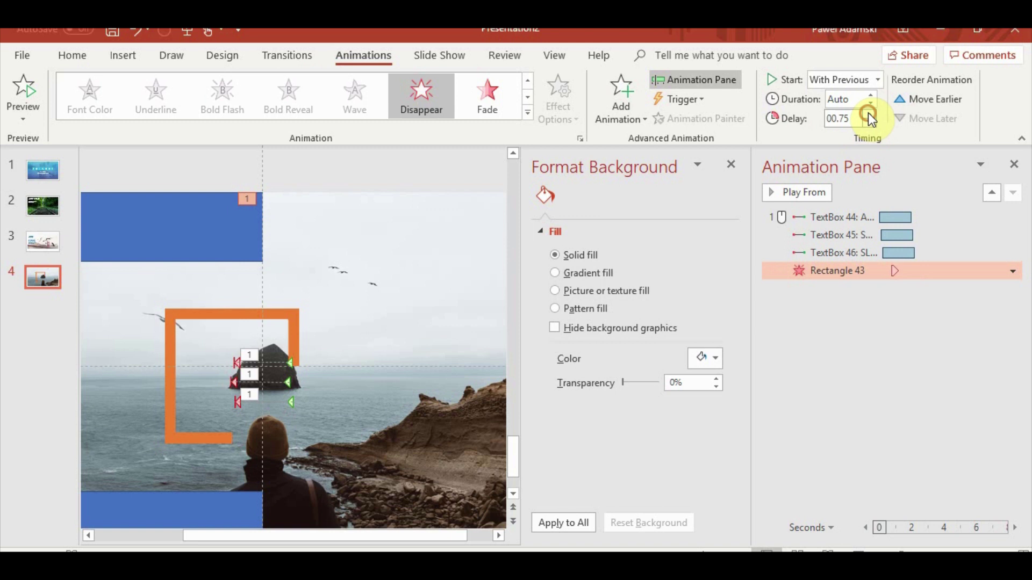
left_click(870, 113)
left_click(870, 113)
left_click(869, 112)
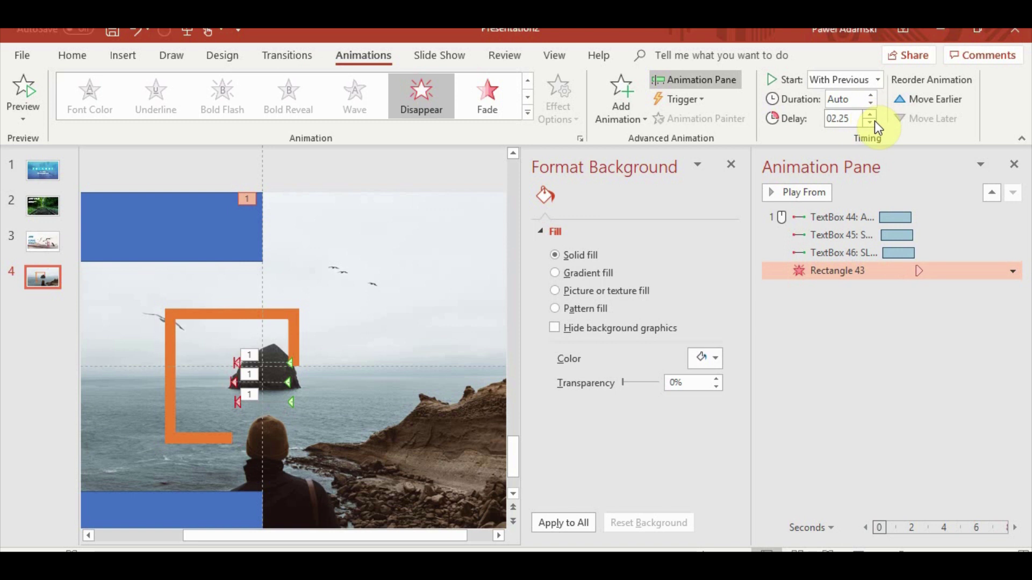
Give the bottom bracket piece a Wipe from the right, and wipe the left piece in
left_click(210, 450)
left_click(211, 440)
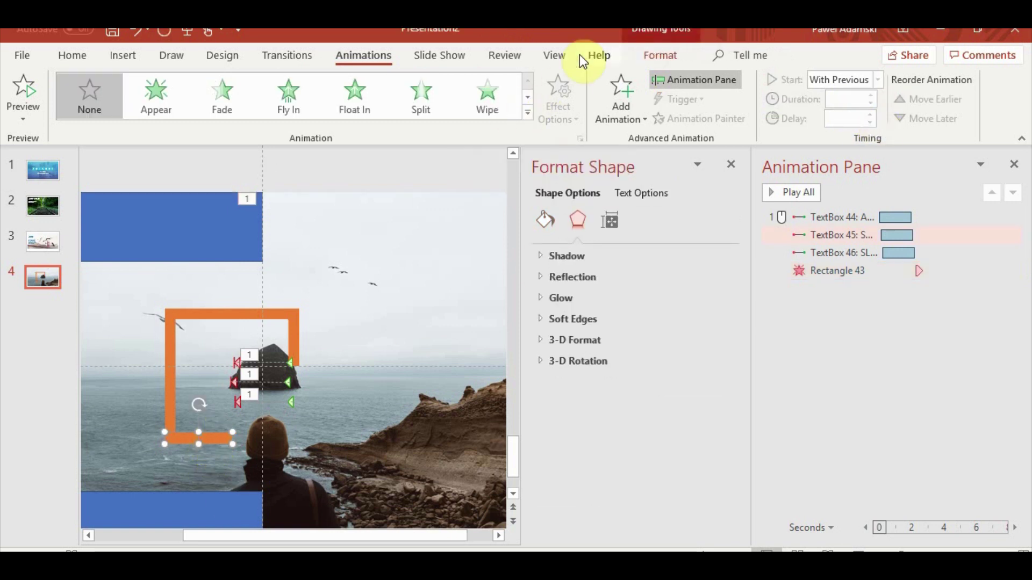
left_click(490, 94)
left_click(559, 111)
left_click(579, 241)
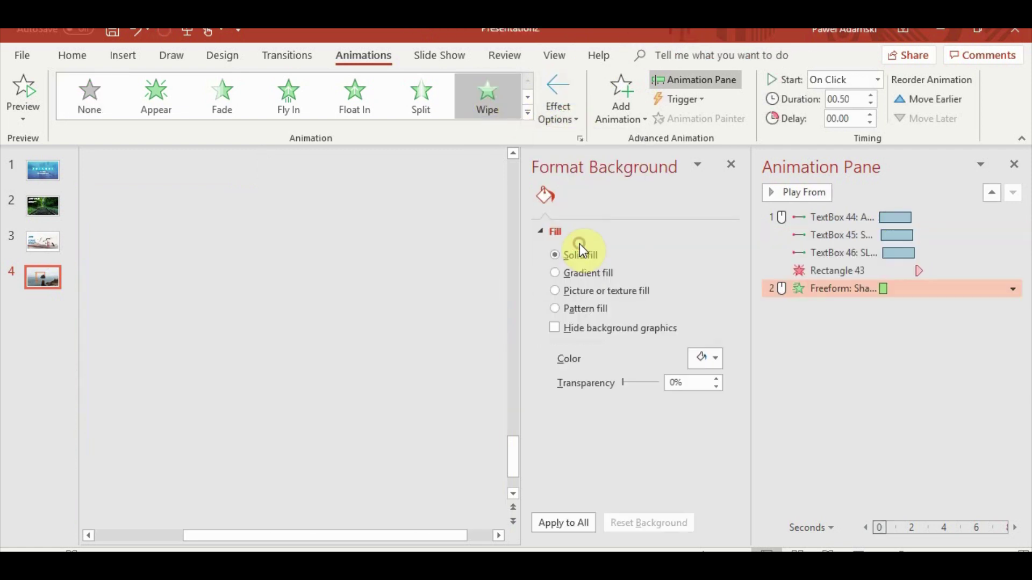
left_click(201, 340)
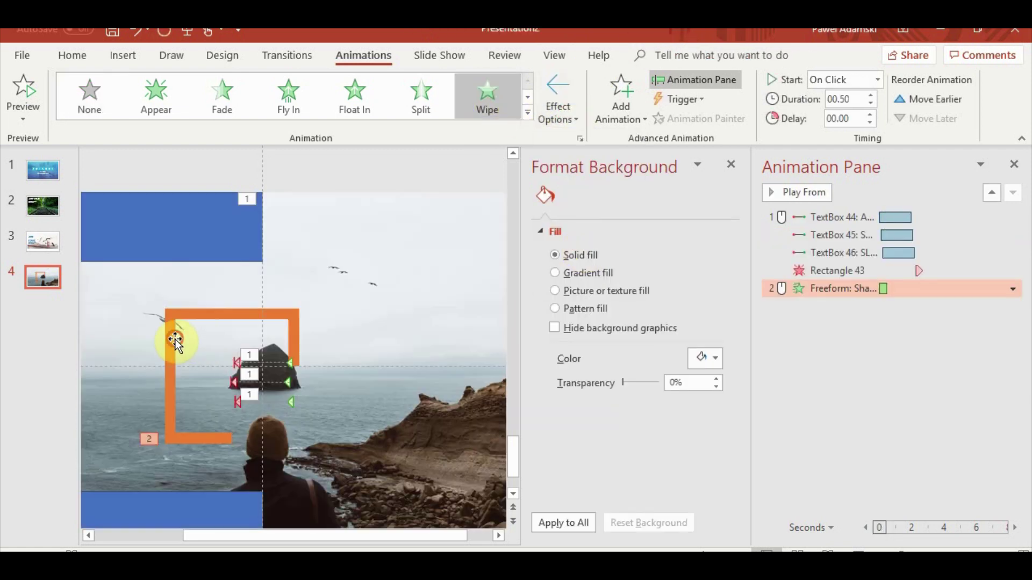
left_click(477, 104)
left_click(554, 117)
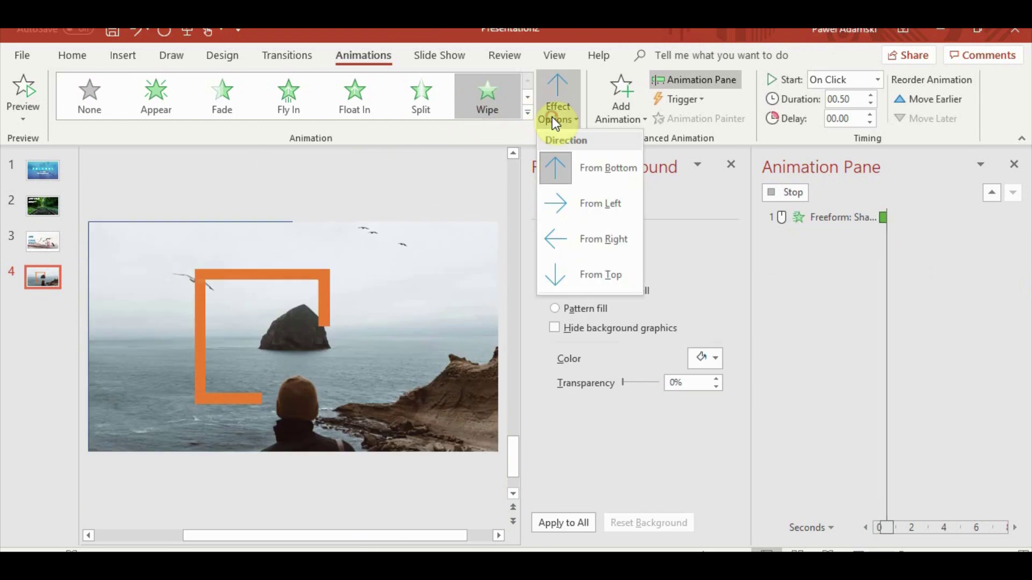
left_click(554, 111)
Give the top piece a Wipe from the left and the right piece a Wipe from the top
left_click(231, 320)
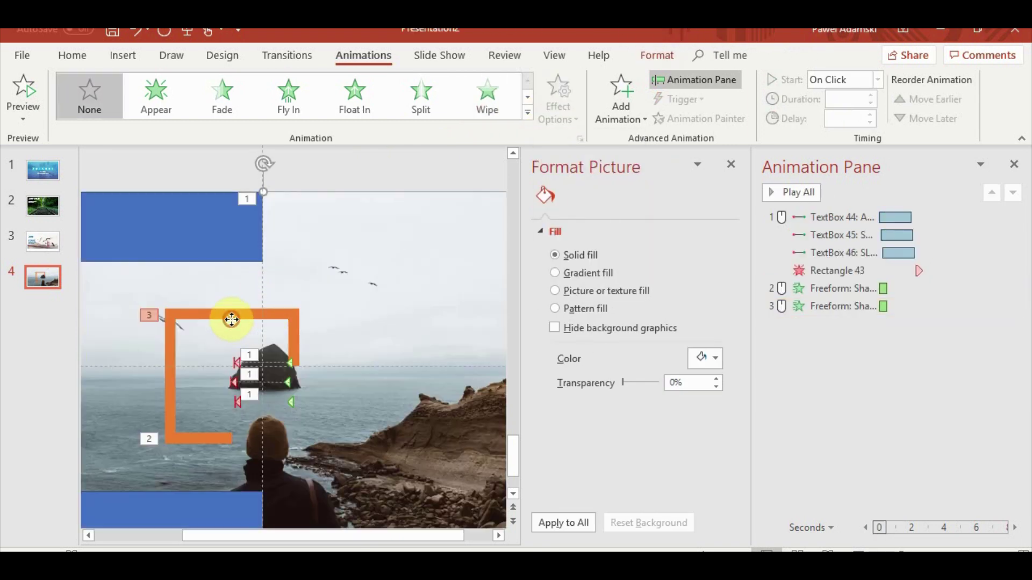
left_click(502, 110)
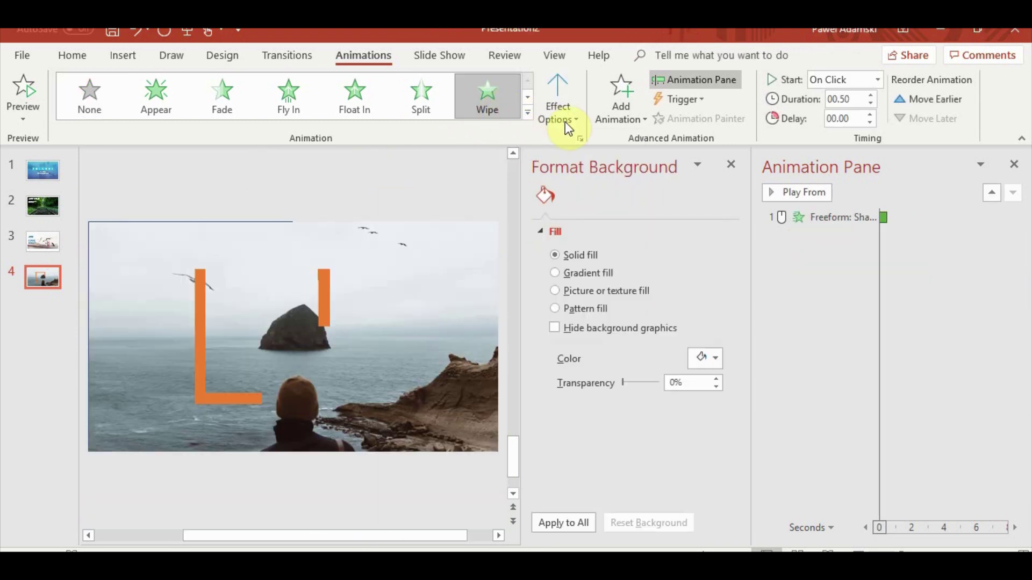
left_click(565, 119)
left_click(576, 207)
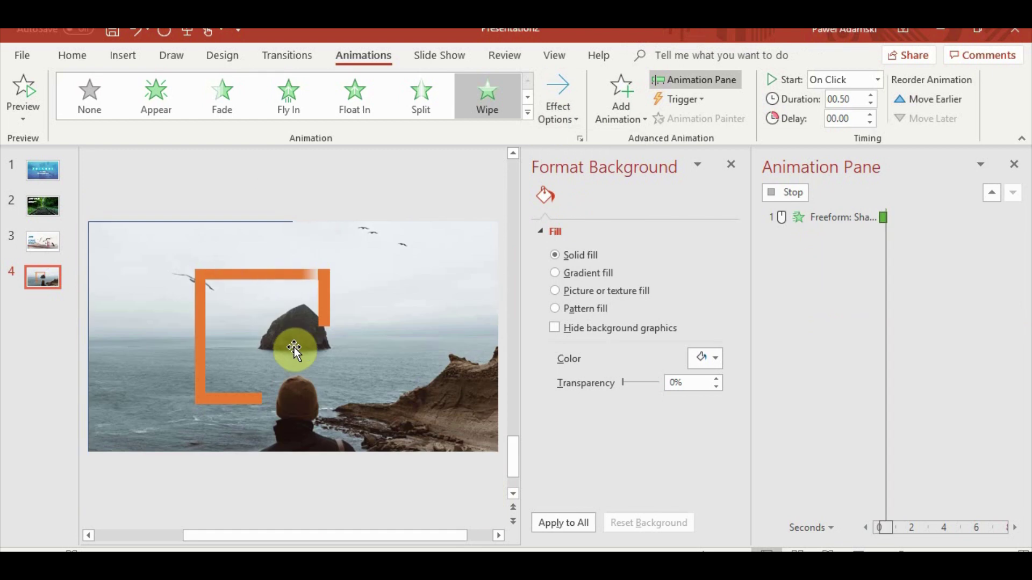
left_click(290, 343)
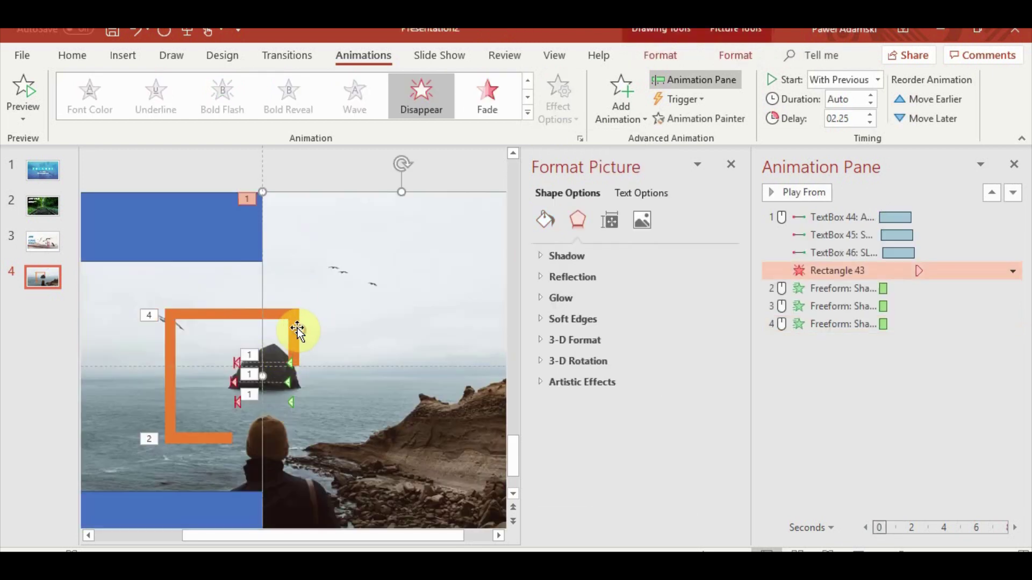
left_click(297, 331)
left_click(516, 107)
left_click(559, 117)
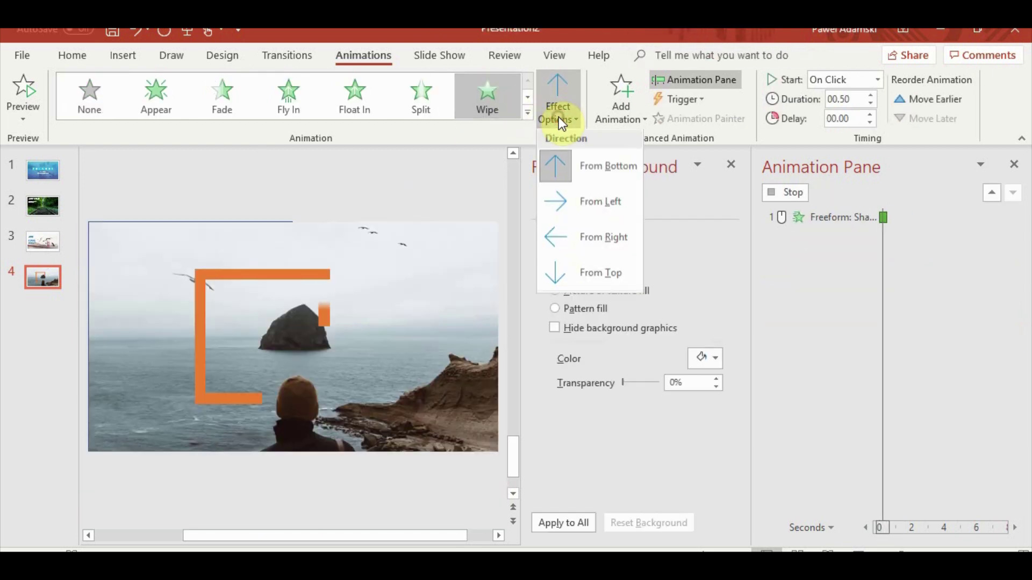
left_click(573, 268)
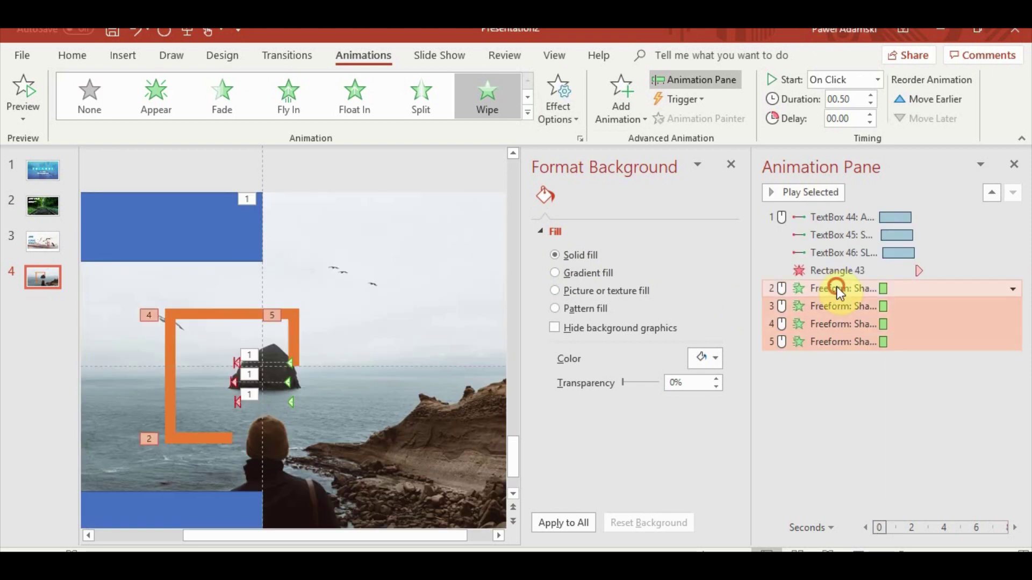
Set all four bracket wipes to start With Previous with a 0.50 s delay
left_click(867, 82)
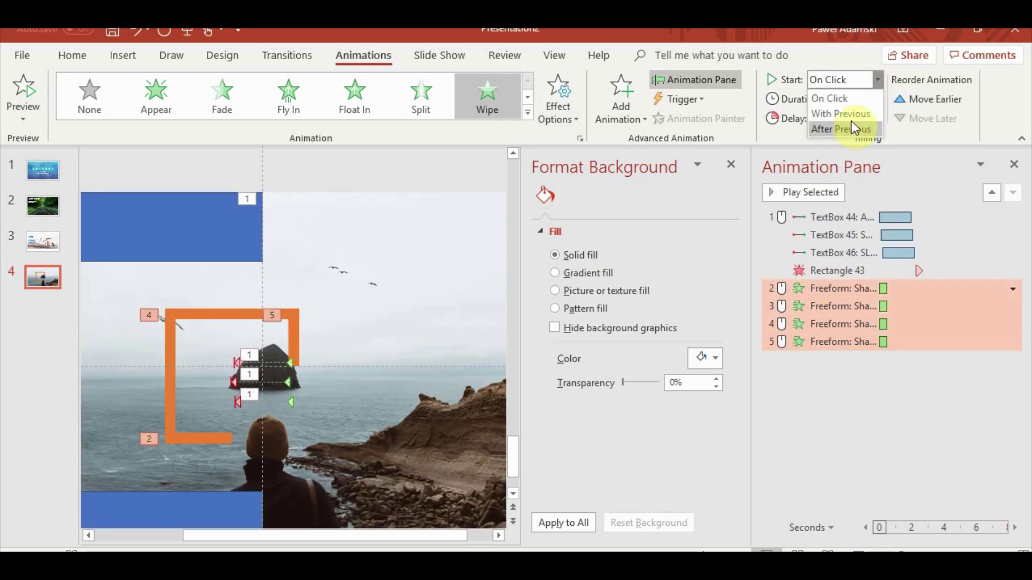
left_click(852, 113)
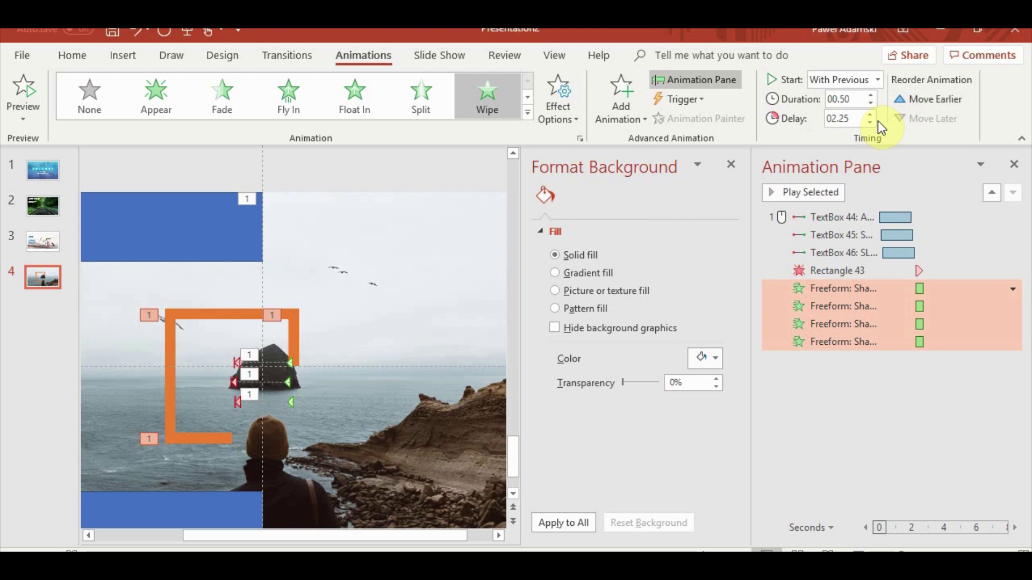
left_click(871, 122)
left_click(870, 122)
left_click(870, 123)
left_click(871, 123)
left_click(871, 122)
left_click(871, 122)
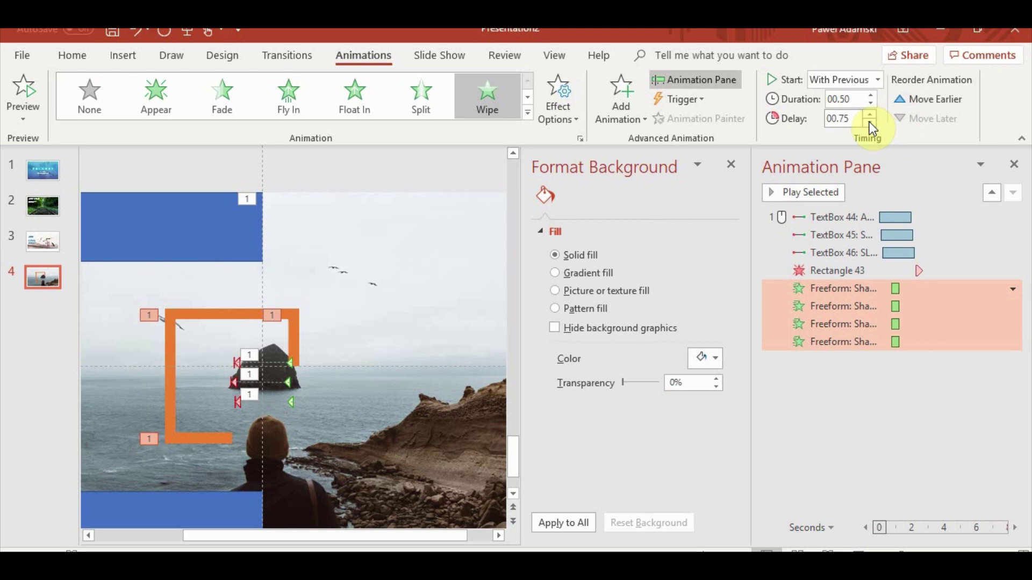
left_click(869, 122)
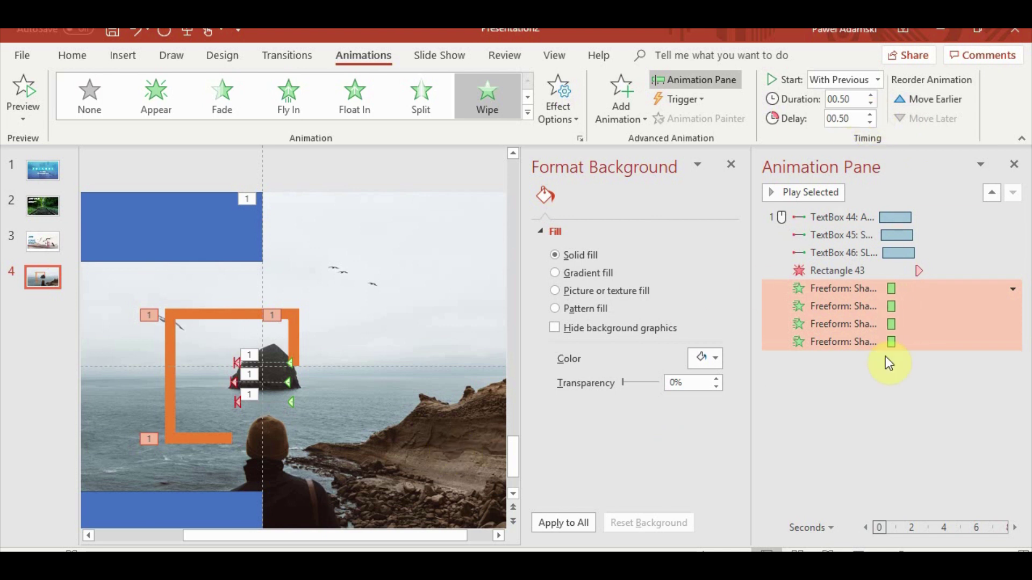
Set the second and third bracket wipes to a 1-second duration
left_click(850, 306)
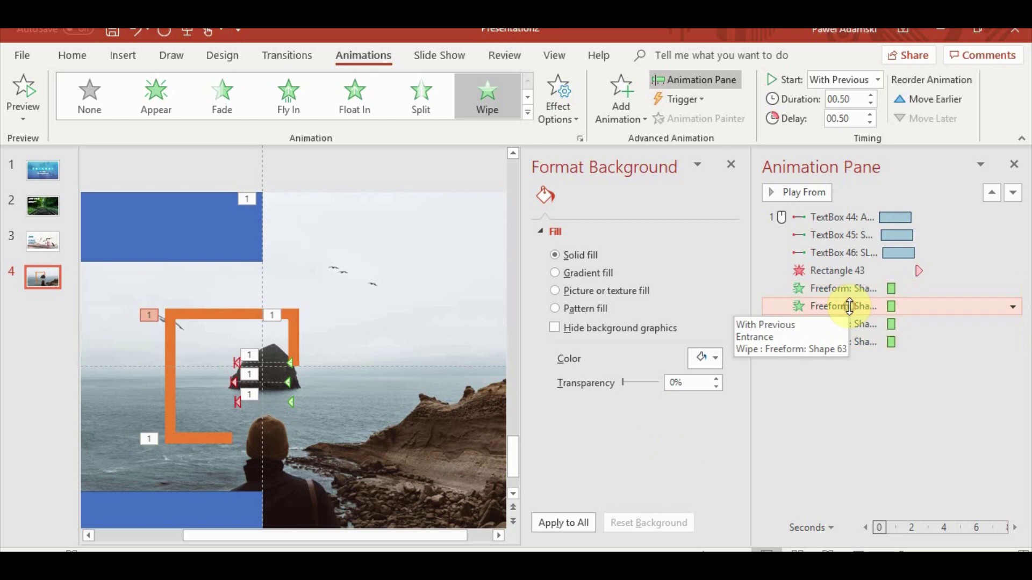
left_click(871, 95)
left_click(871, 95)
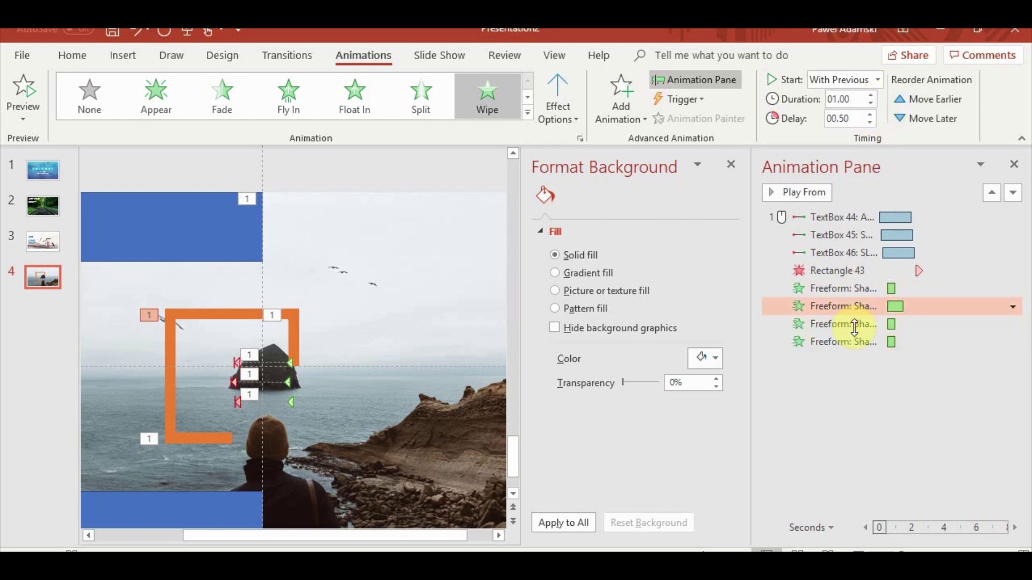
left_click(852, 323)
left_click(872, 95)
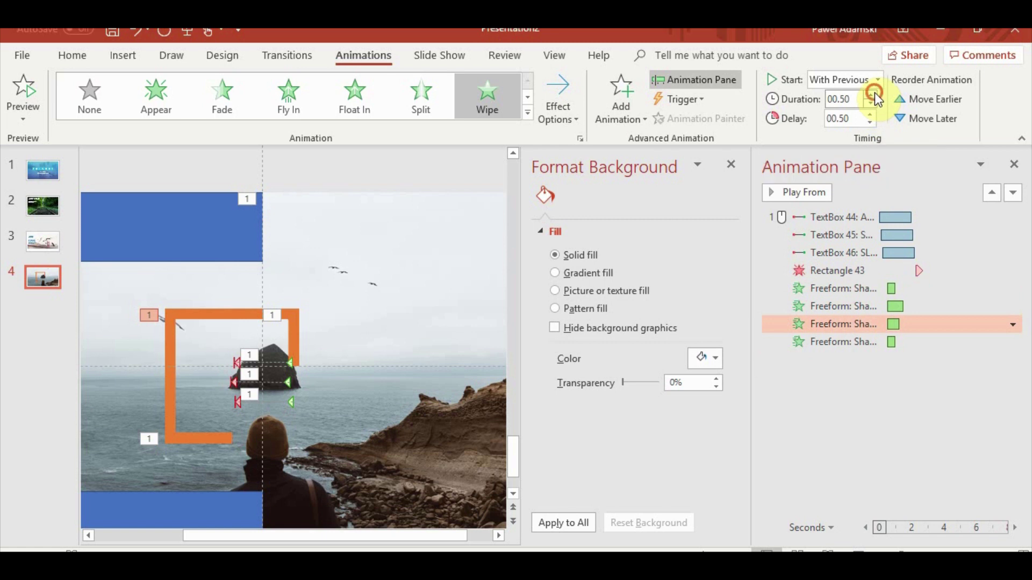
left_click(874, 94)
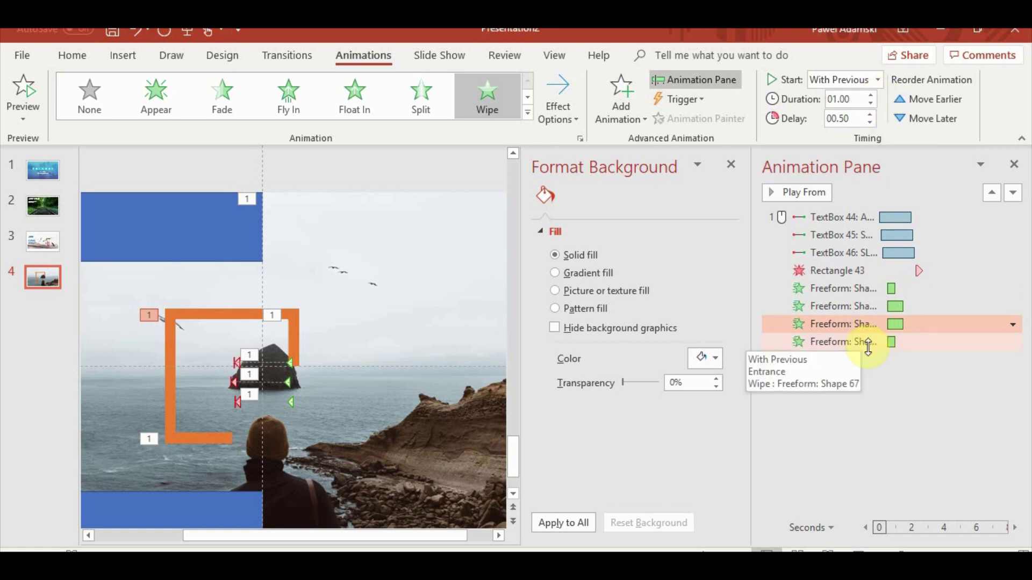
Raise the later bracket wipes' delays to 1.25 s and 2.00 s, then play the slide show
left_click(860, 304)
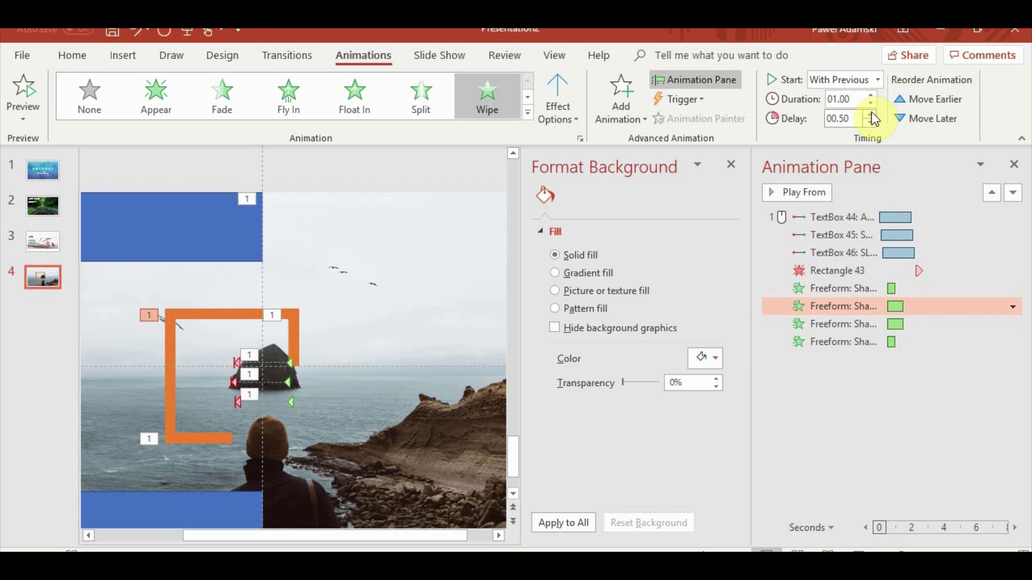
left_click(853, 324)
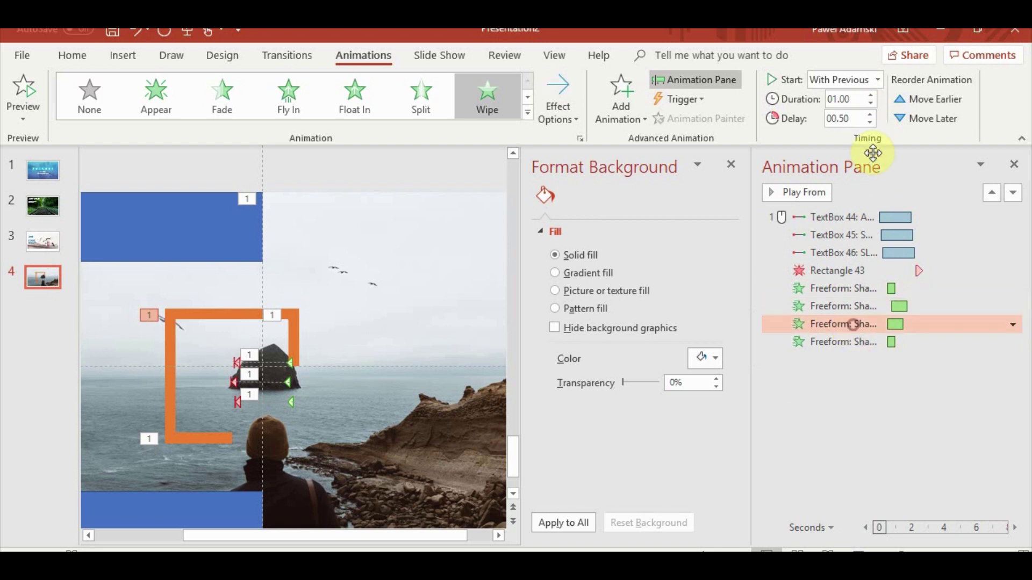
left_click(869, 114)
left_click(869, 114)
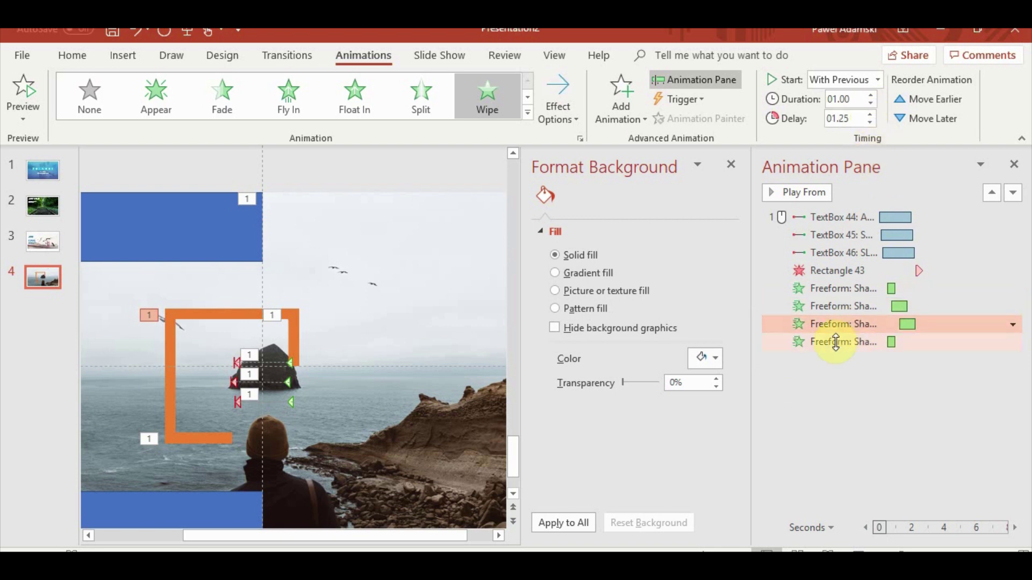
left_click(844, 342)
left_click(870, 114)
left_click(869, 114)
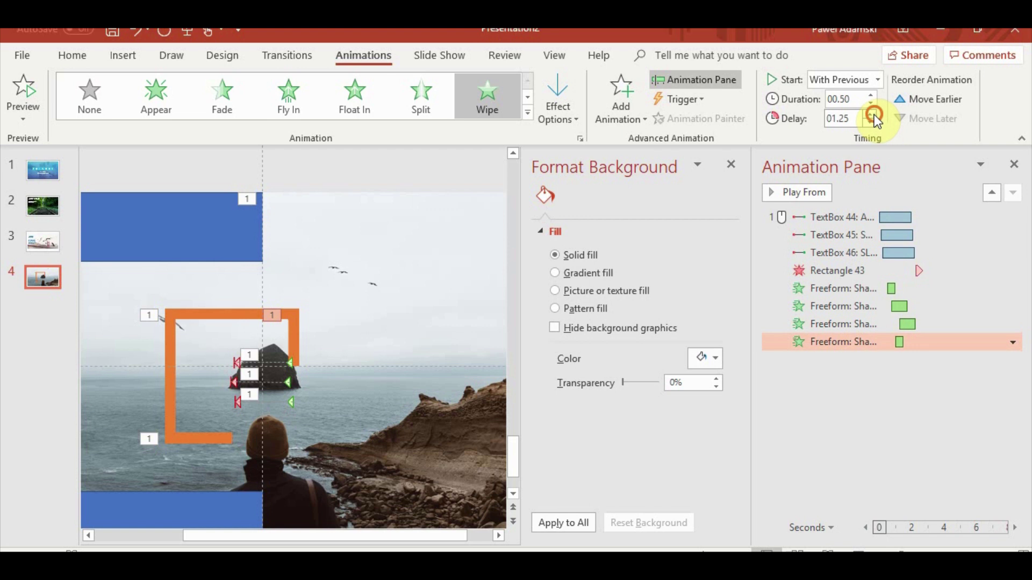
left_click(870, 114)
left_click(870, 114)
left_click(870, 114)
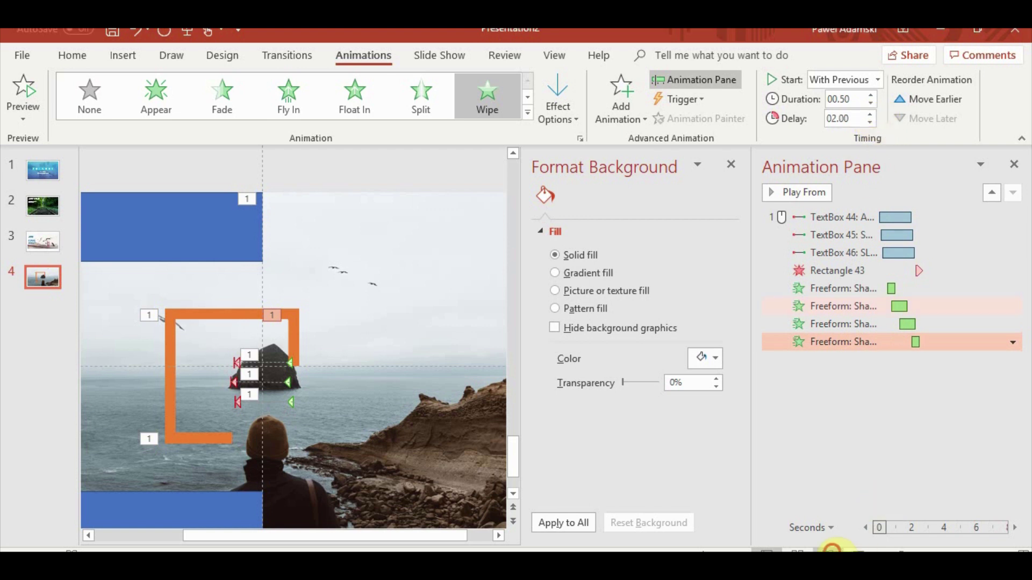
left_click(859, 552)
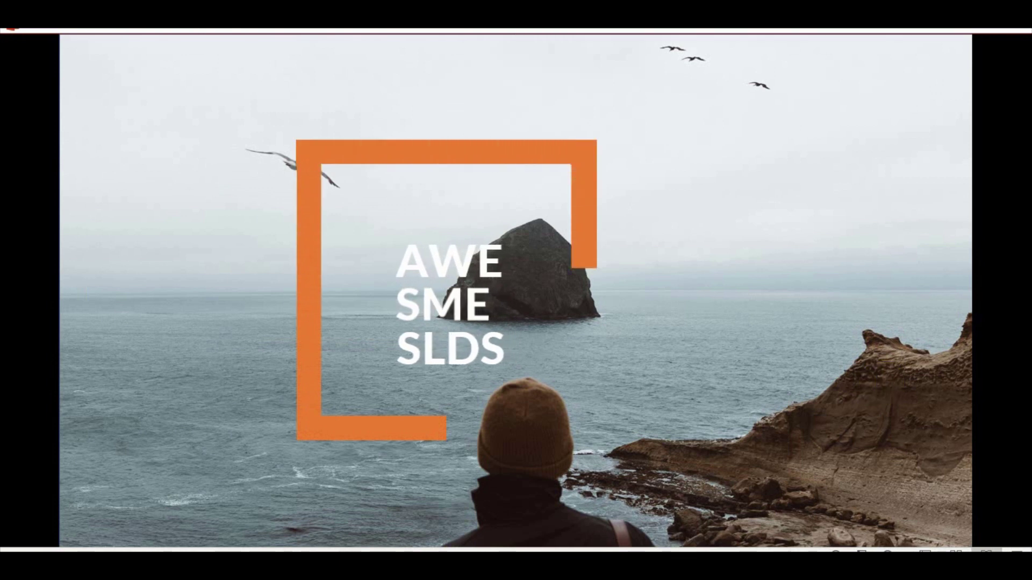
Check each bracket wipe's timing and preview the slide show twice
key("Escape")
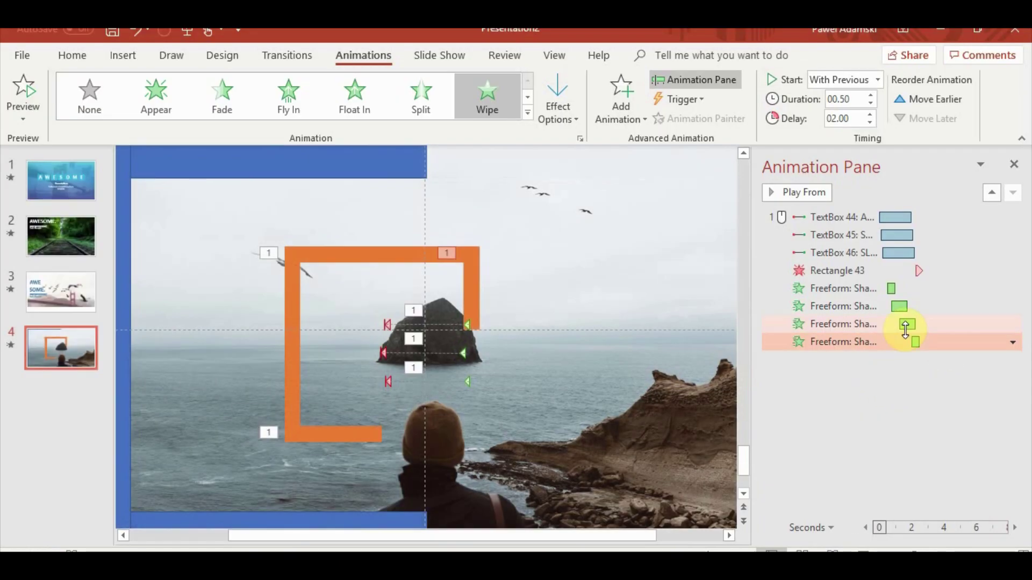
left_click(876, 306)
left_click(844, 288)
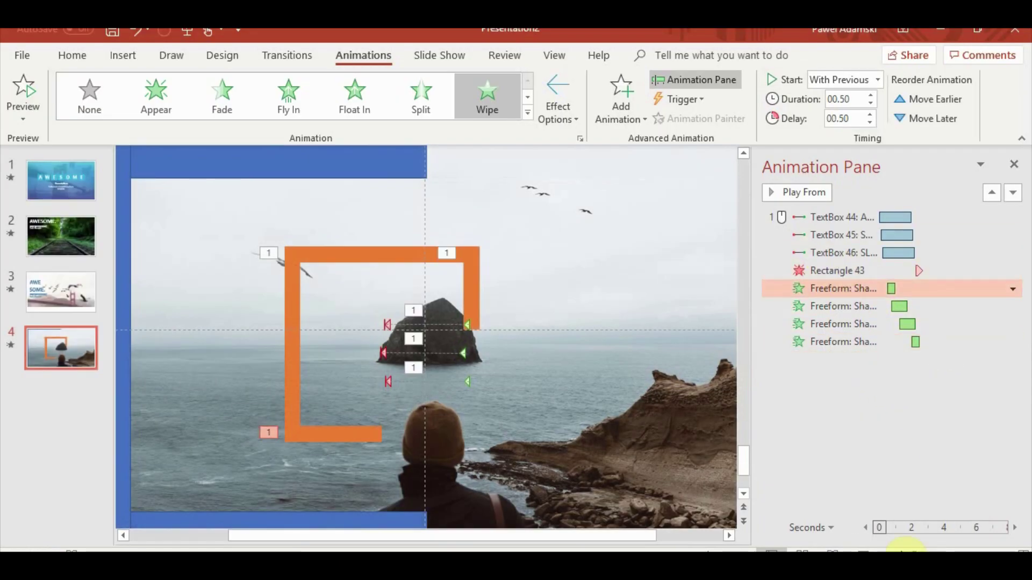
left_click(851, 548)
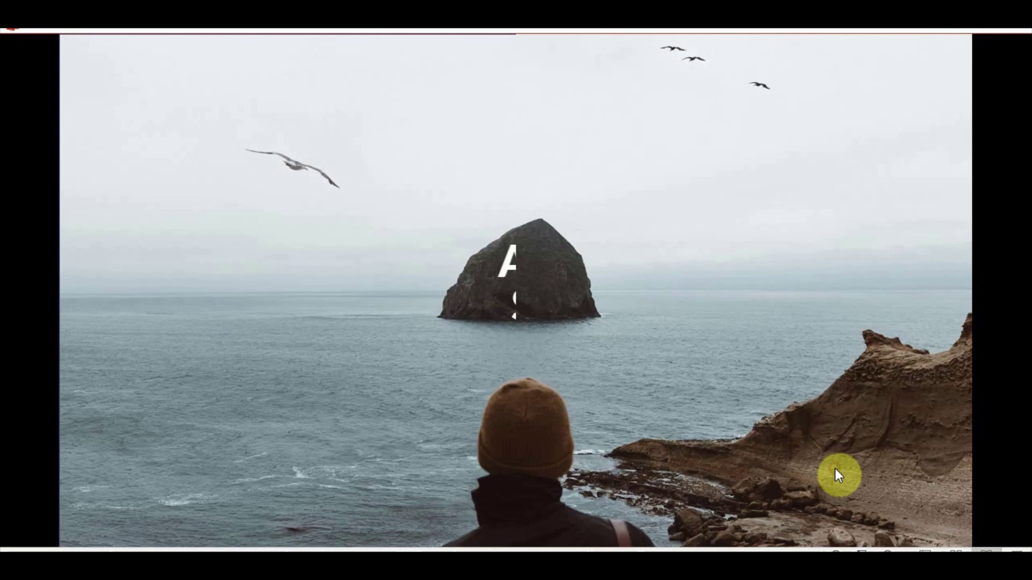
key("Escape")
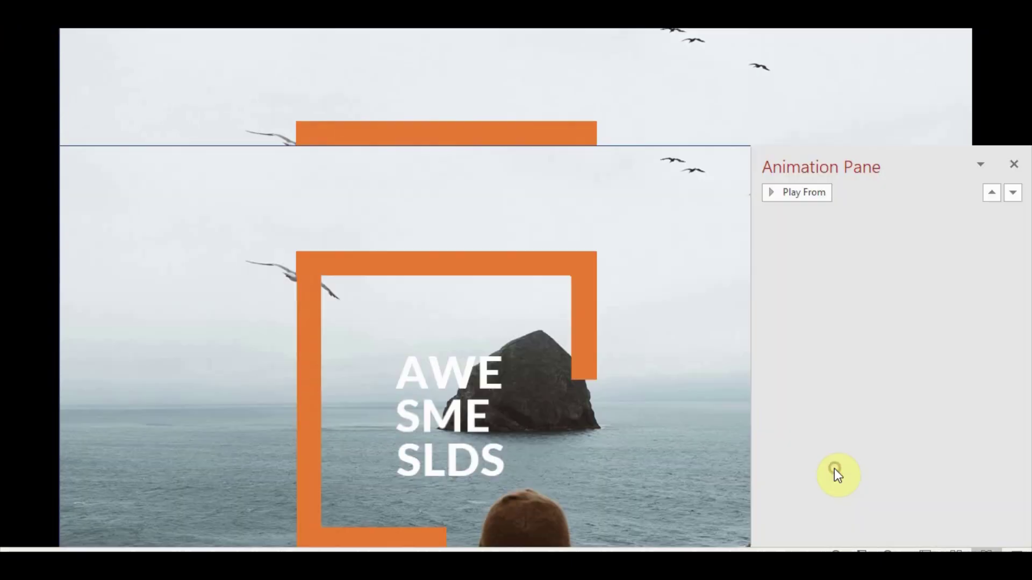
left_click(844, 324)
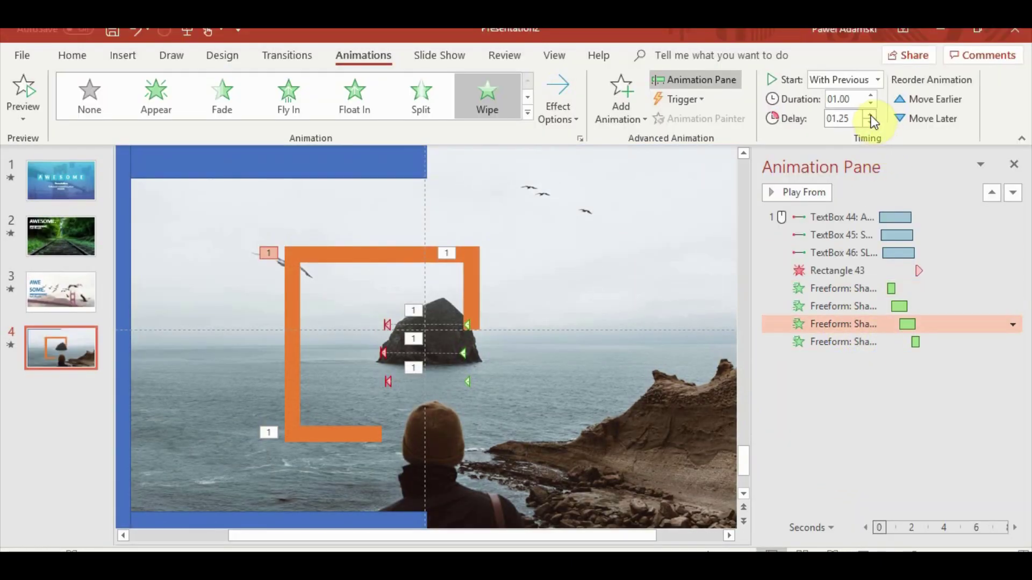
left_click(859, 342)
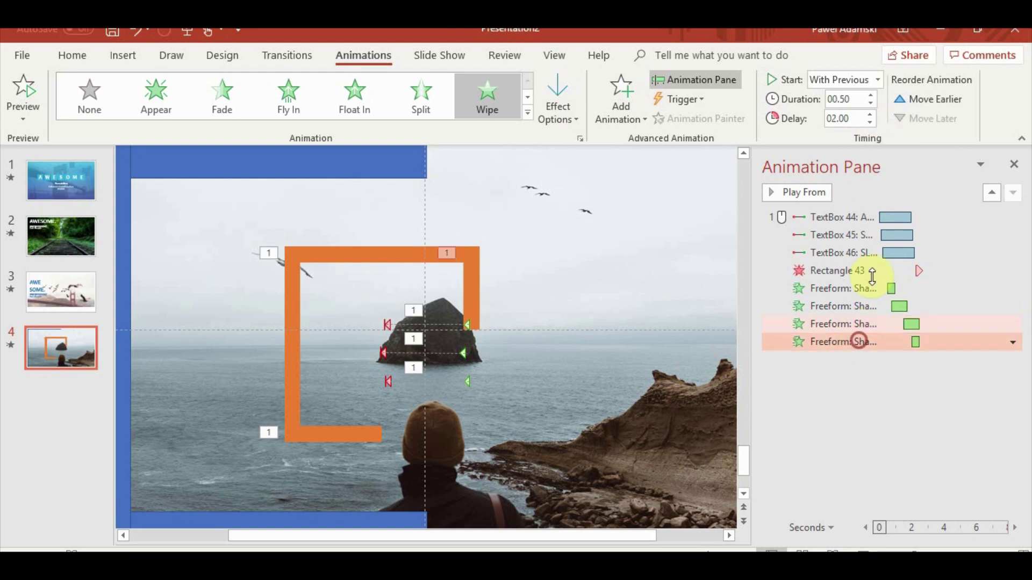
left_click(863, 551)
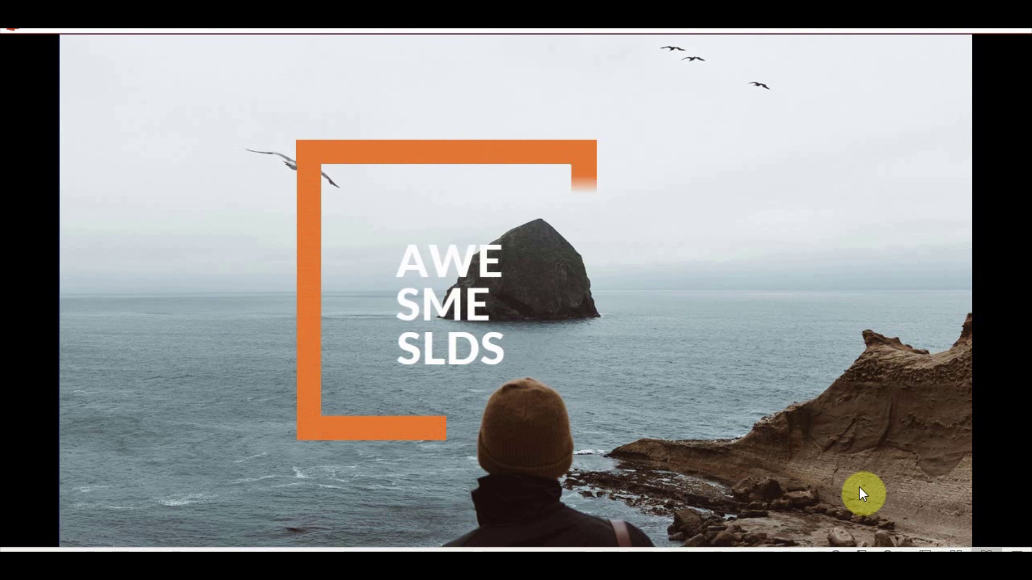
key("Escape")
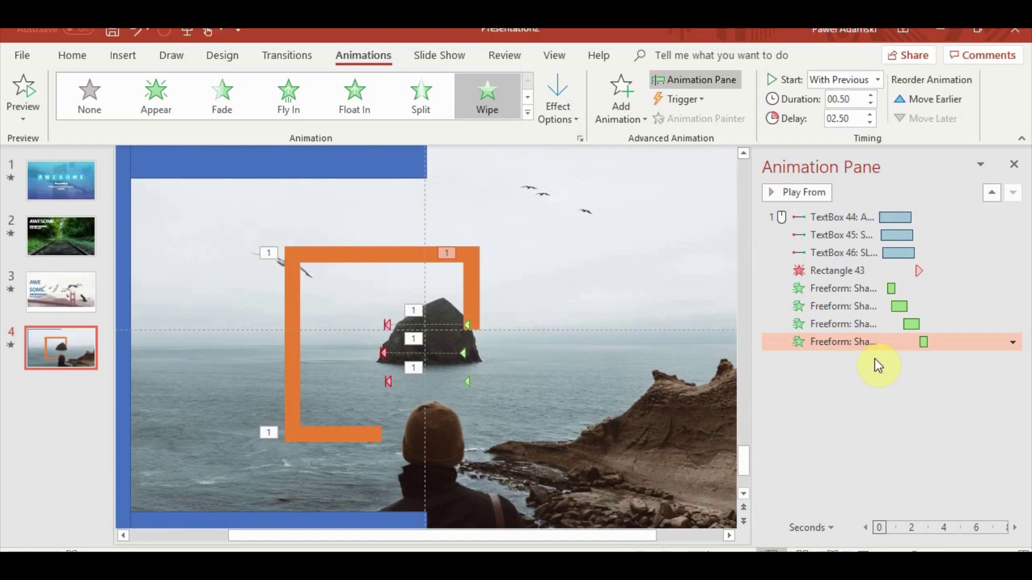
Lower the last bracket piece's delay to 2.25 s and replay the slide show
left_click(869, 122)
left_click(840, 551)
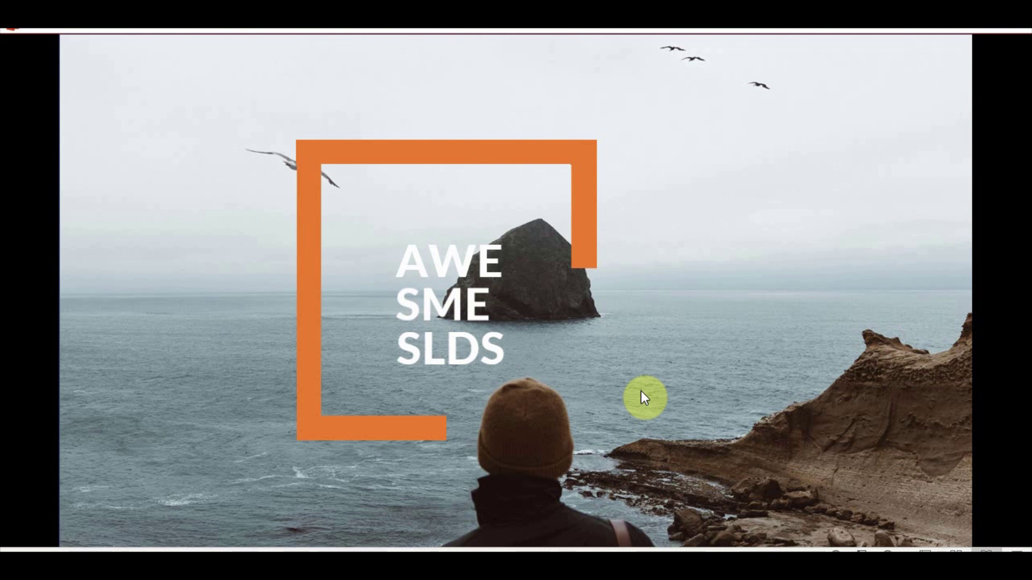
key("Escape")
Add a 1-second With Previous Fade, no delay, to the AWE text right after its motion path
scroll(548, 466, "down", 3)
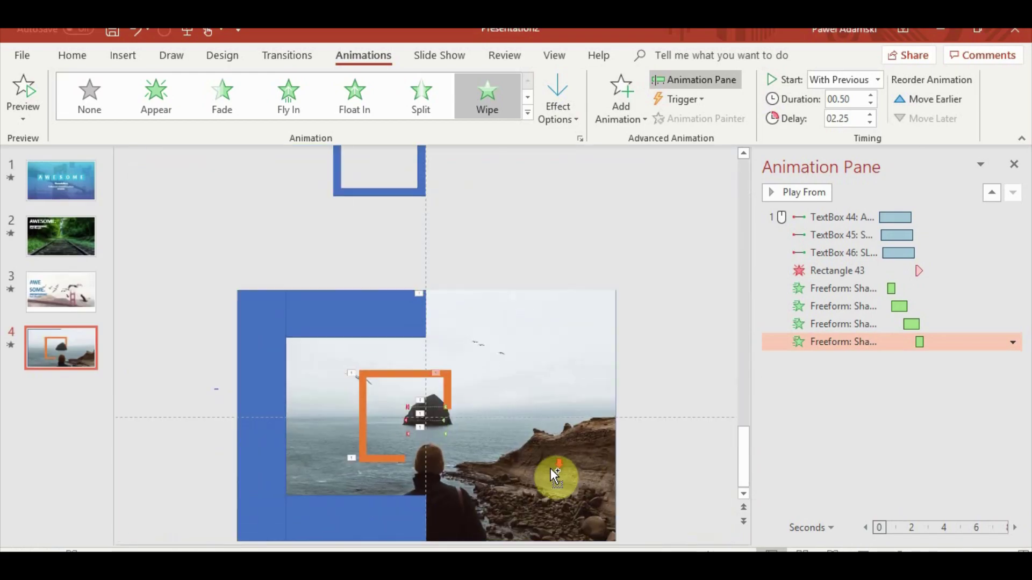
scroll(568, 476, "up", 1)
scroll(670, 438, "up", 2)
scroll(665, 458, "down", 1)
scroll(665, 455, "down", 1)
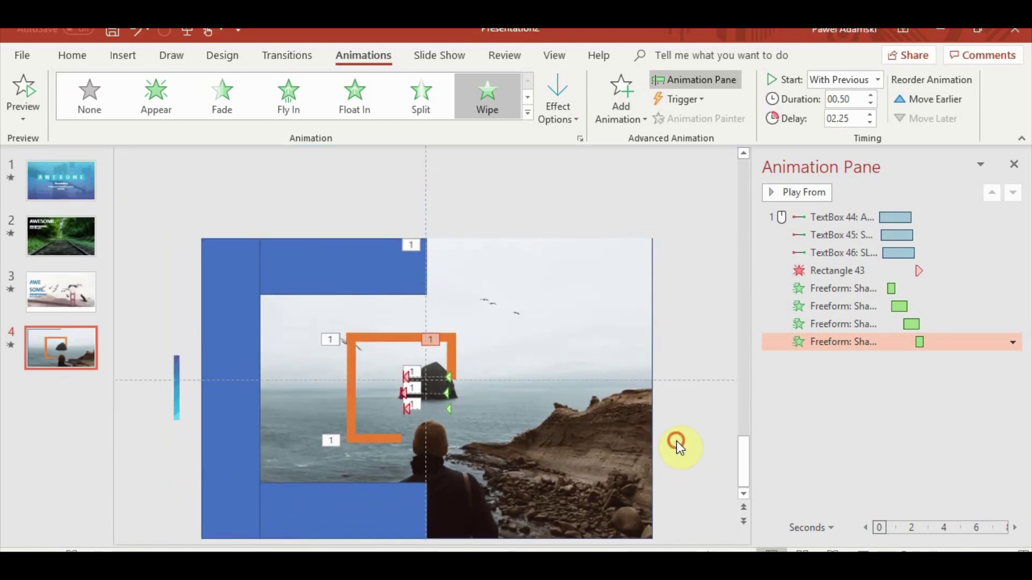
left_click(675, 442)
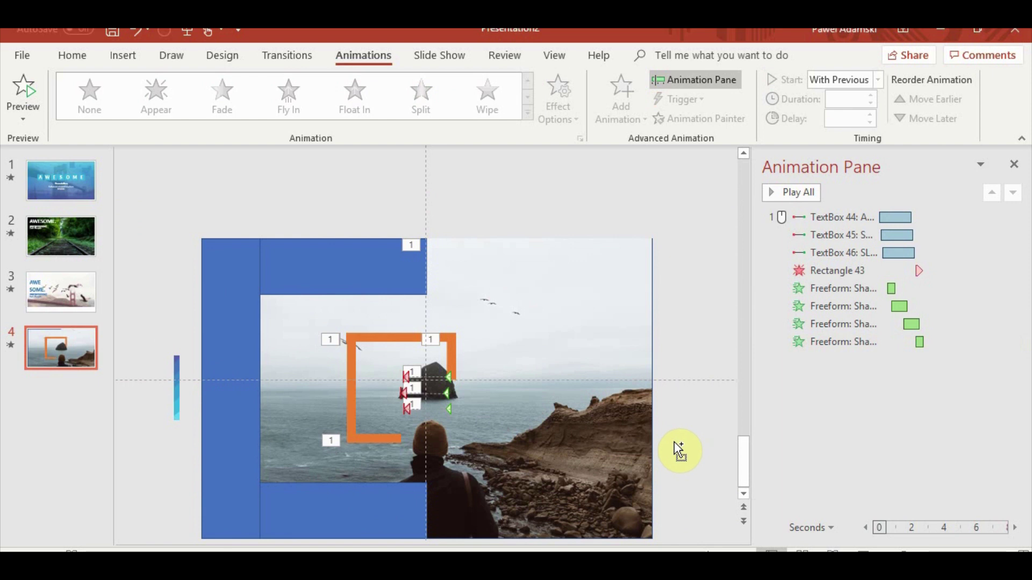
left_click(449, 379)
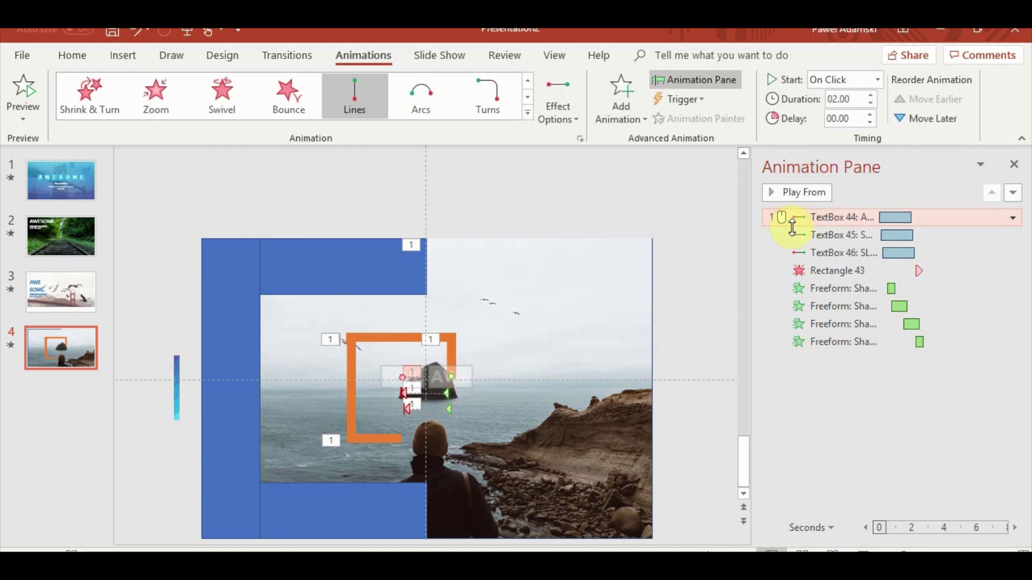
left_click(636, 195)
left_click(846, 217)
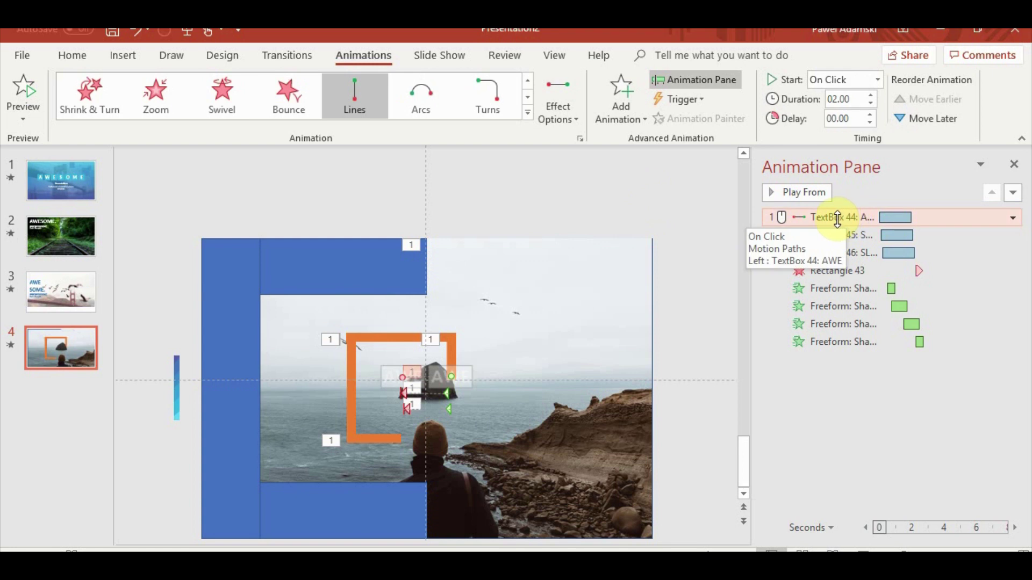
left_click(620, 94)
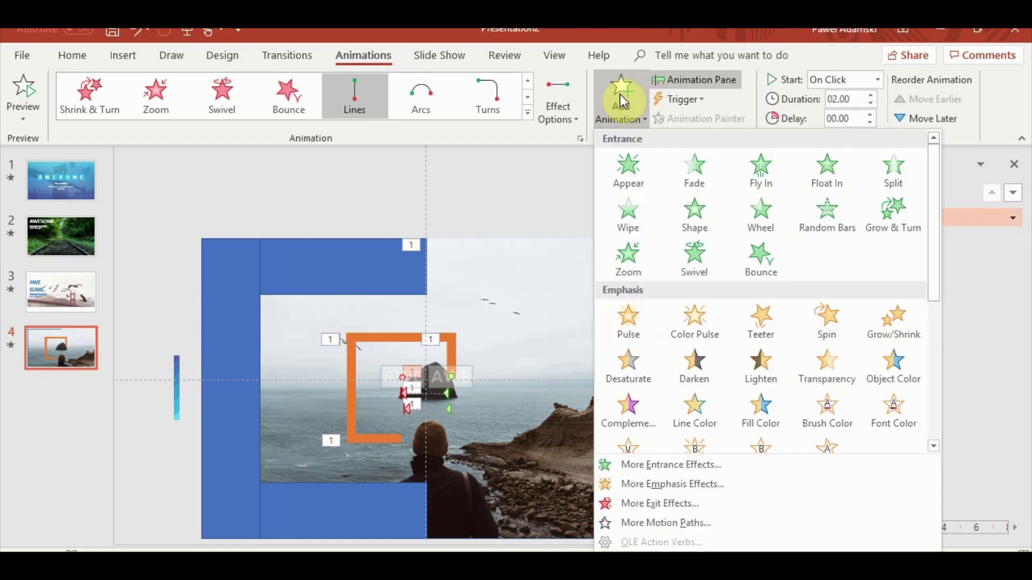
left_click(689, 169)
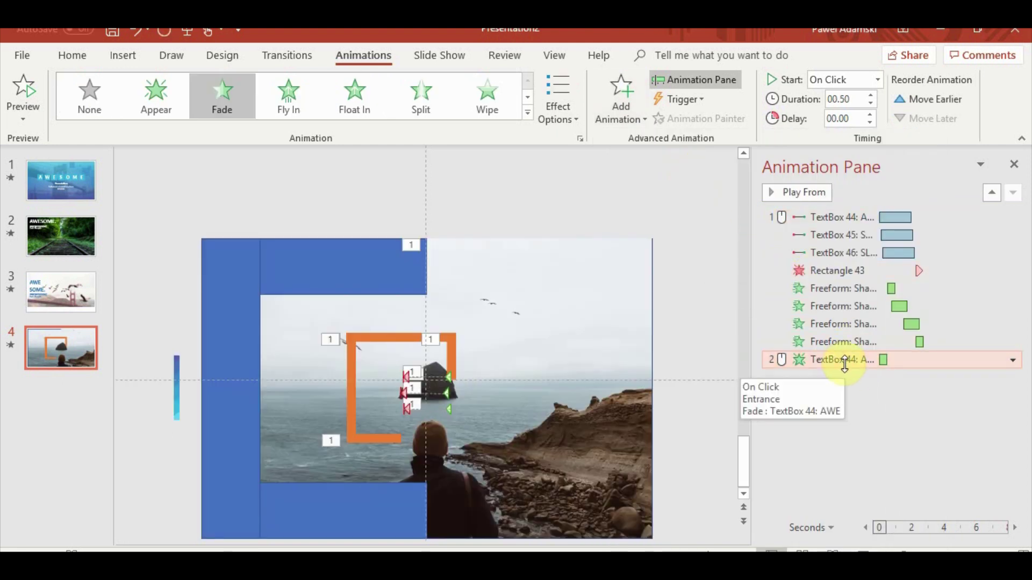
left_click_drag(845, 363, 834, 263)
left_click(874, 78)
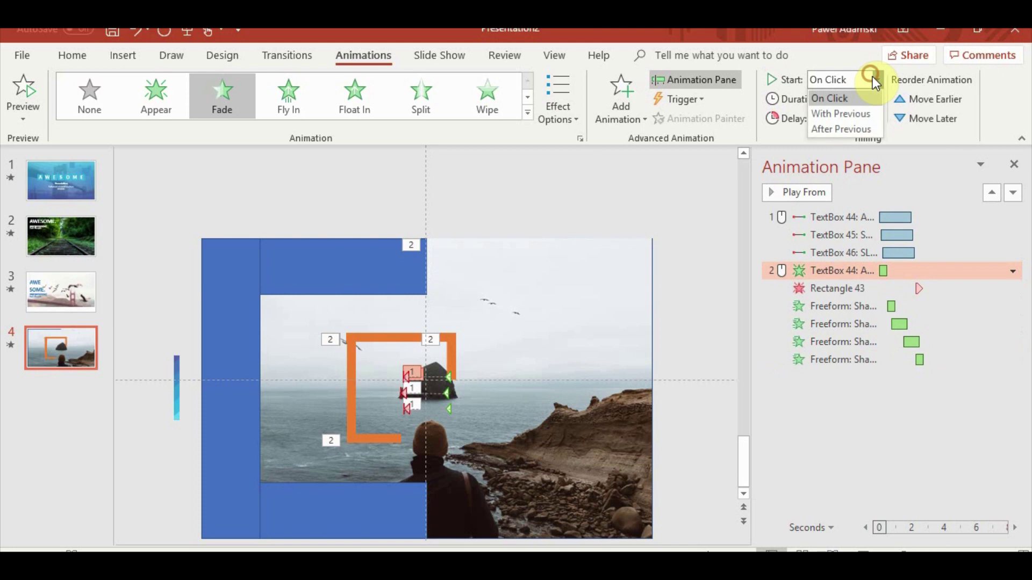
left_click(852, 114)
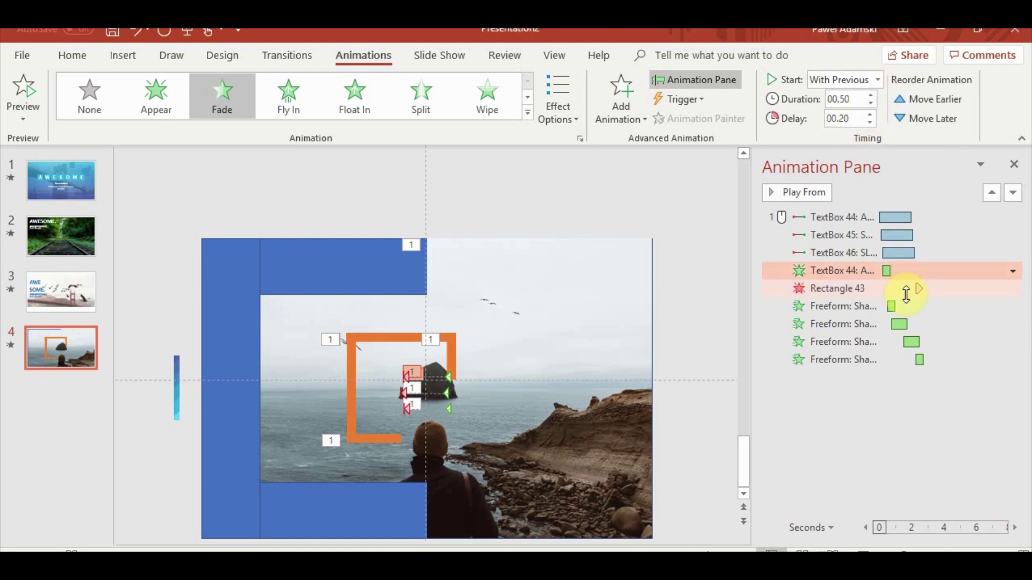
left_click(870, 123)
left_click_drag(838, 271, 840, 235)
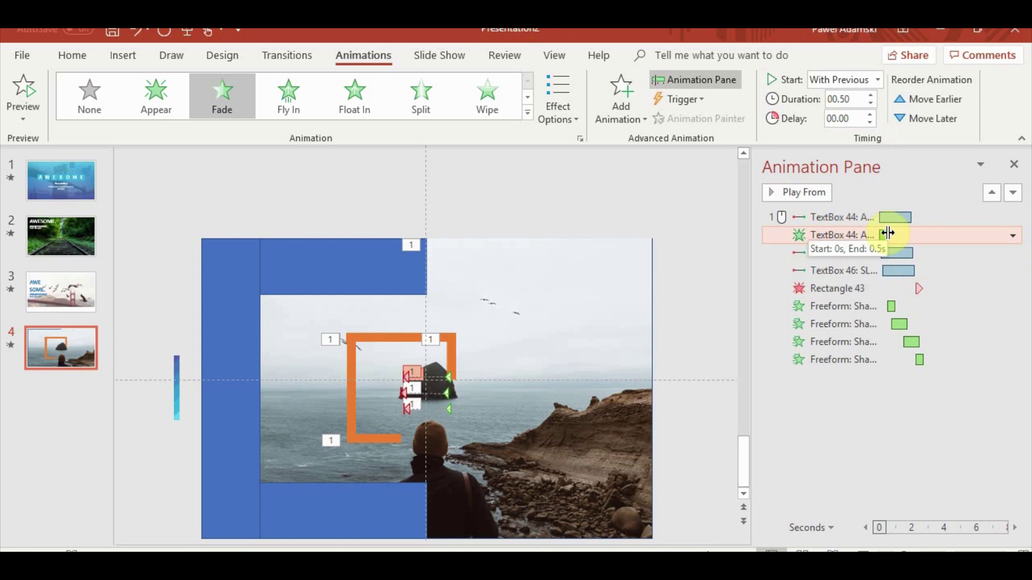
left_click_drag(887, 235, 896, 233)
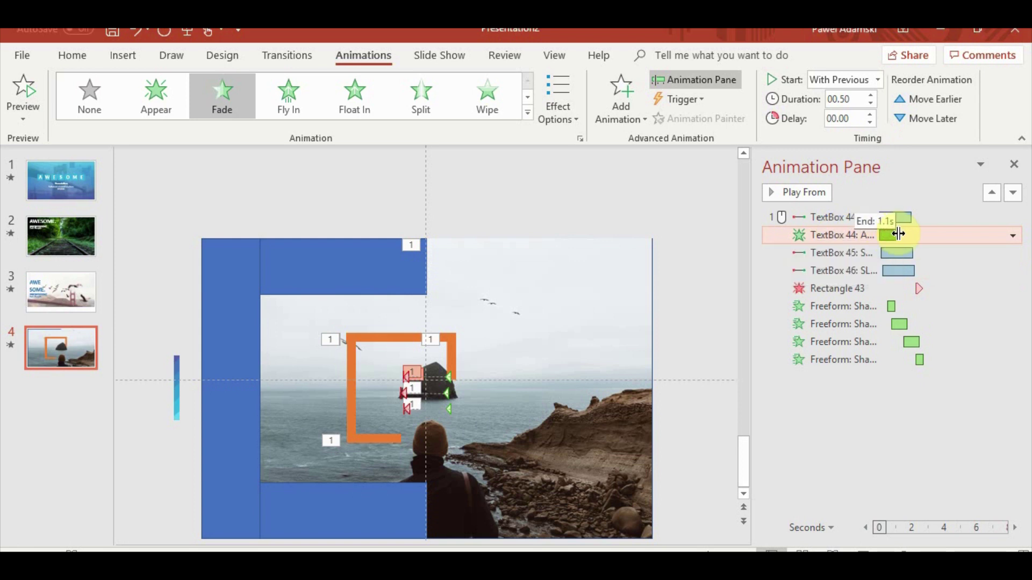
left_click(871, 103)
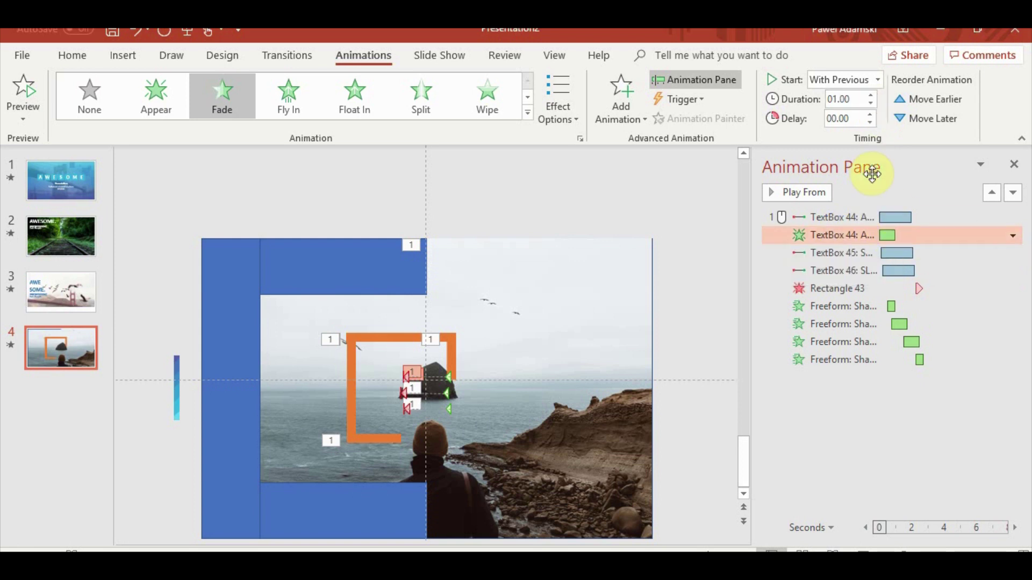
Add a 1-second With Previous Fade to the second text line after its motion path
left_click(857, 254)
left_click(622, 91)
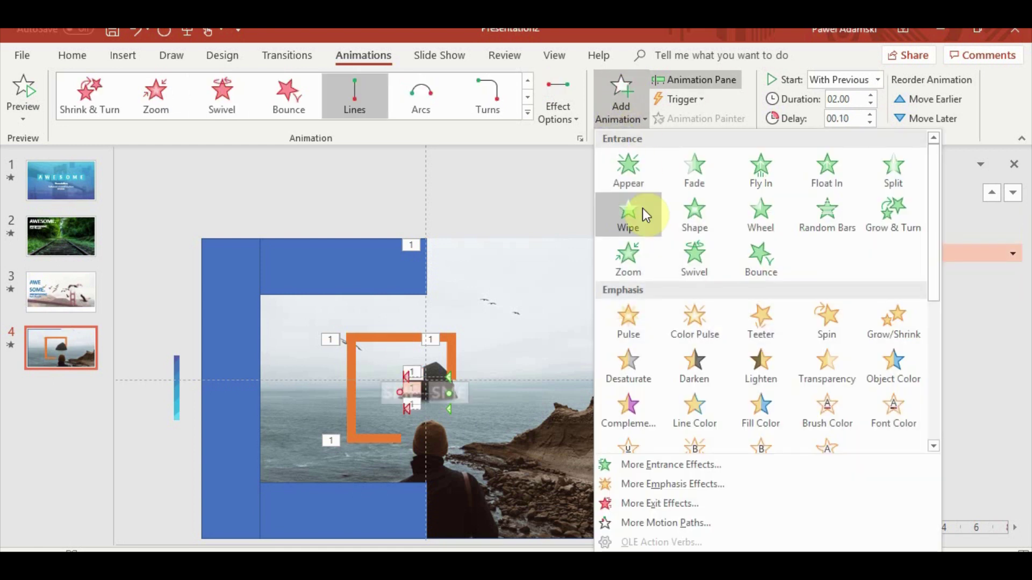
left_click(690, 173)
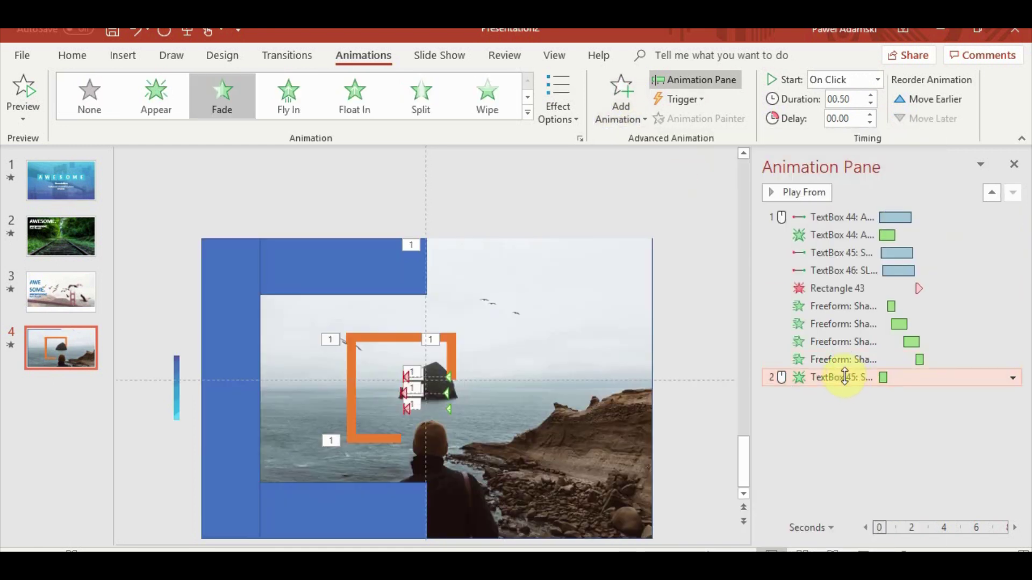
left_click_drag(848, 377, 851, 267)
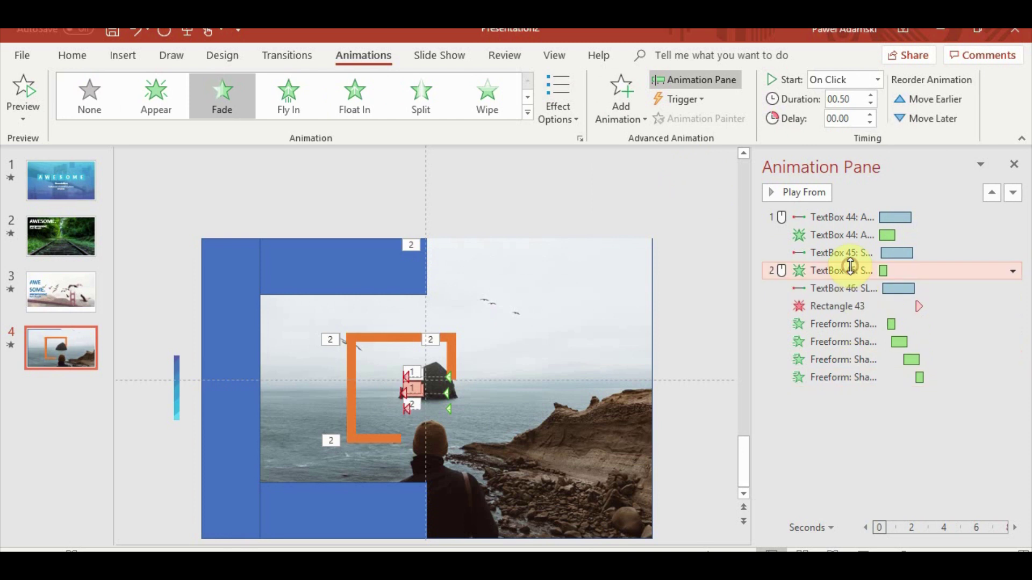
left_click(878, 80)
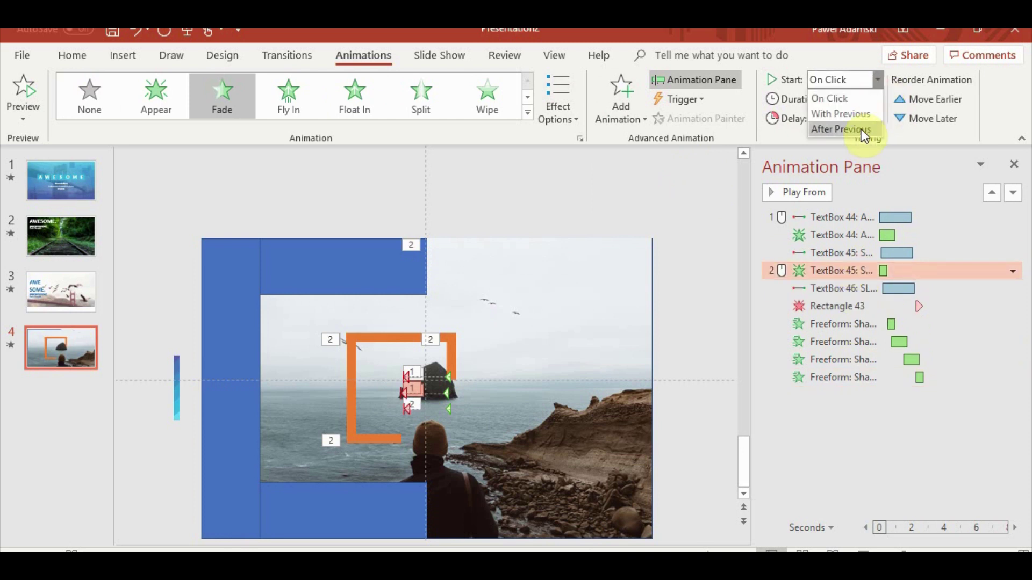
left_click(841, 114)
left_click(870, 114)
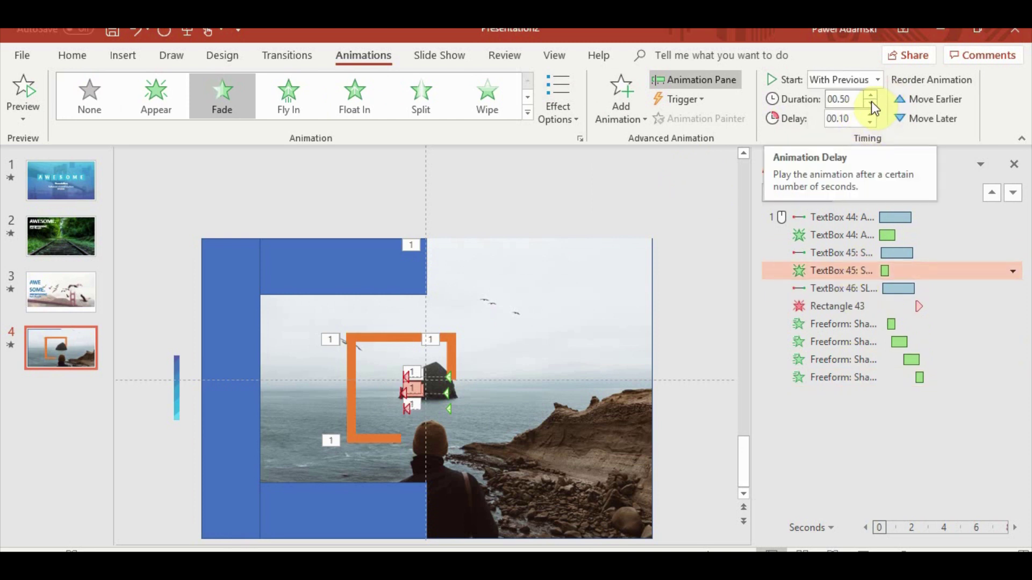
left_click(871, 95)
left_click(871, 95)
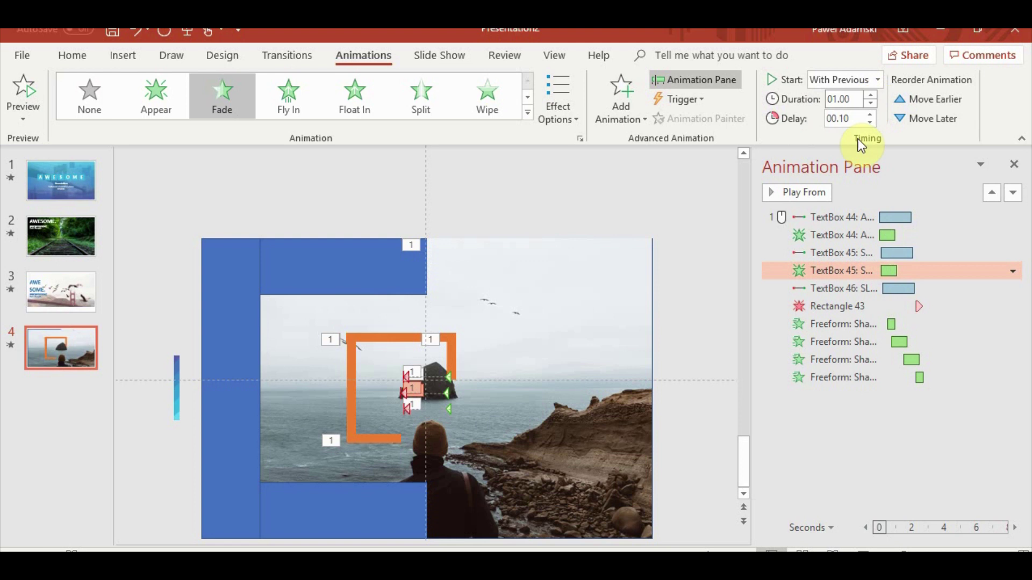
Add a 1-second With Previous Fade to the SLDS text after its motion path, then play the show
left_click(839, 289)
left_click(610, 92)
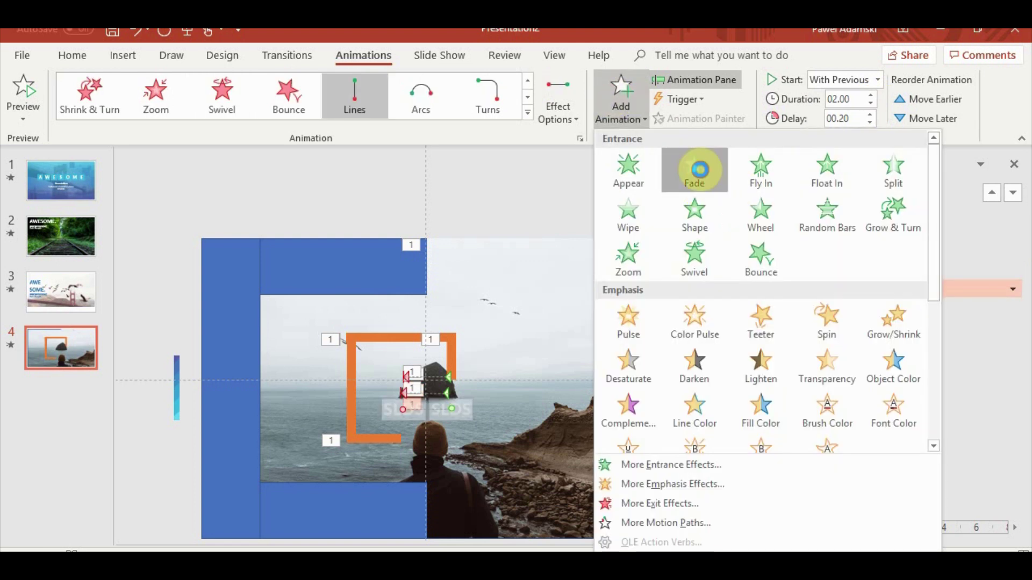
left_click(700, 181)
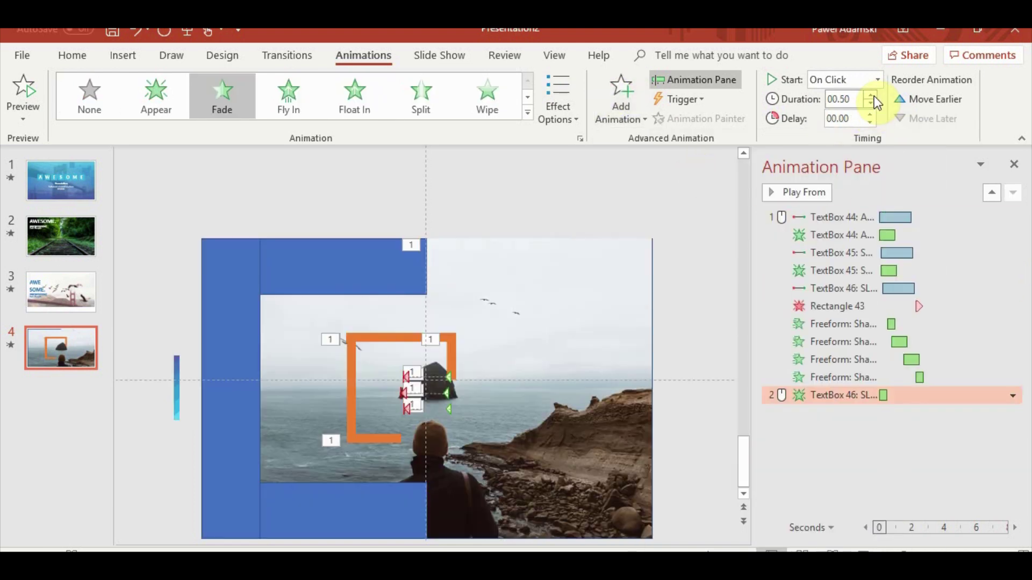
left_click(871, 95)
left_click(870, 95)
left_click(877, 80)
left_click(849, 114)
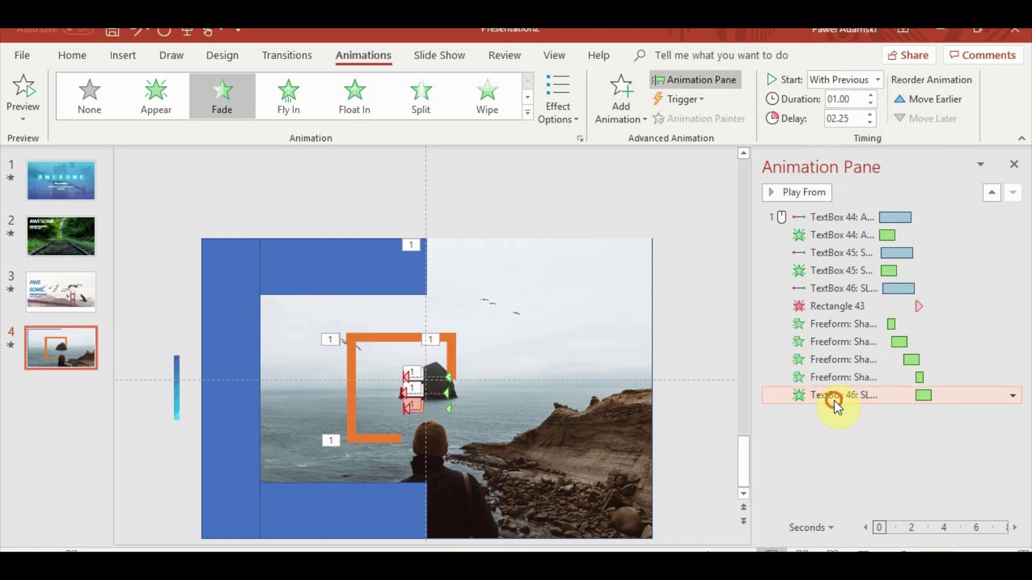
left_click_drag(834, 401, 831, 288)
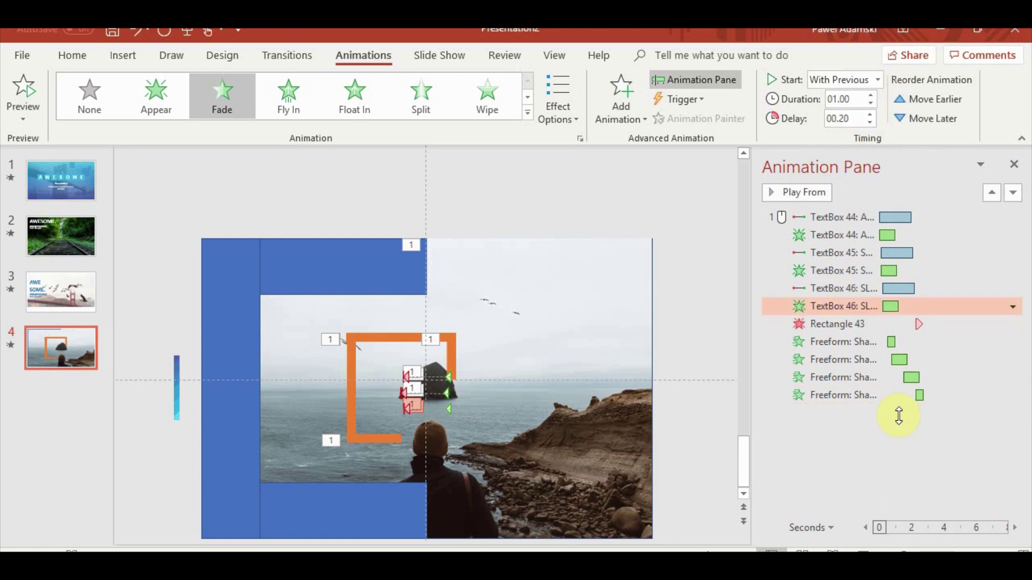
left_click(855, 551)
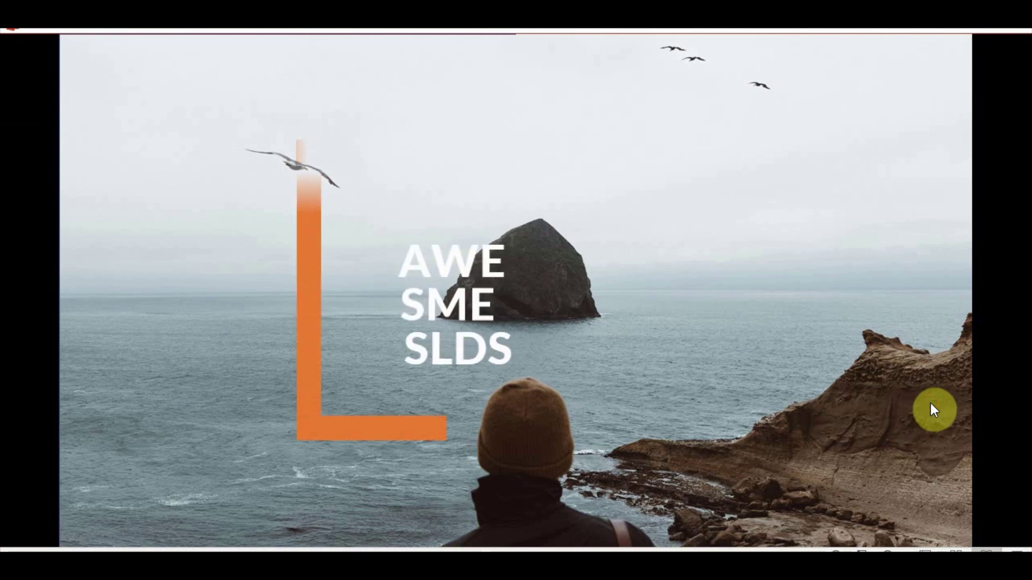
left_click(821, 390)
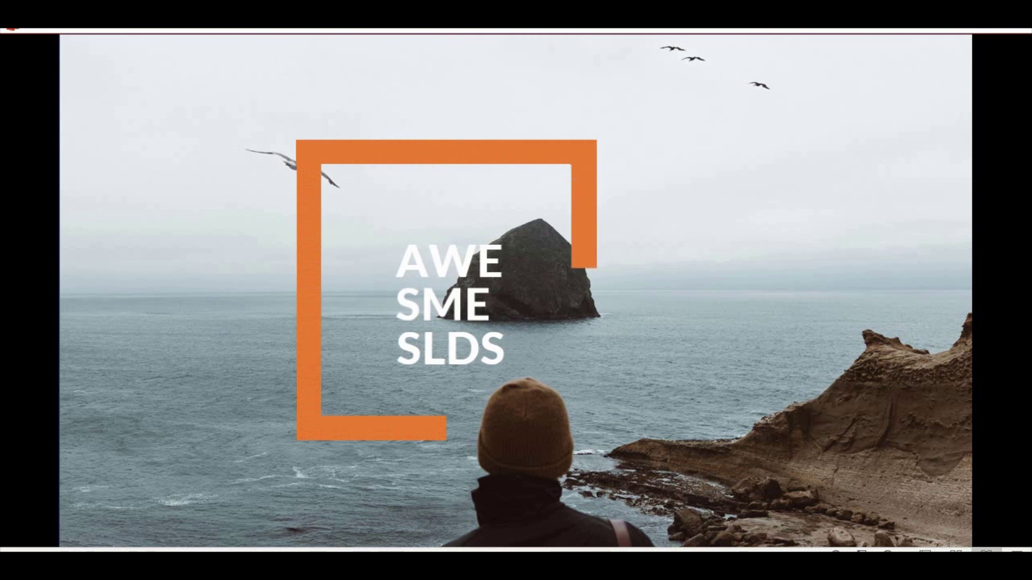
key("Escape")
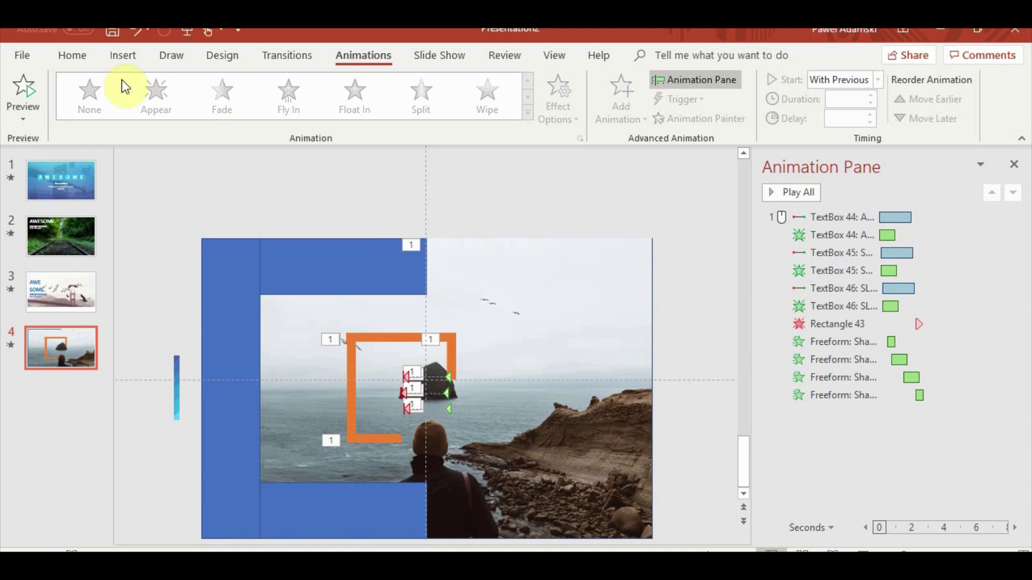
Insert a text box reading "Awesome Presentations" and drag it down beside the rock
left_click(126, 57)
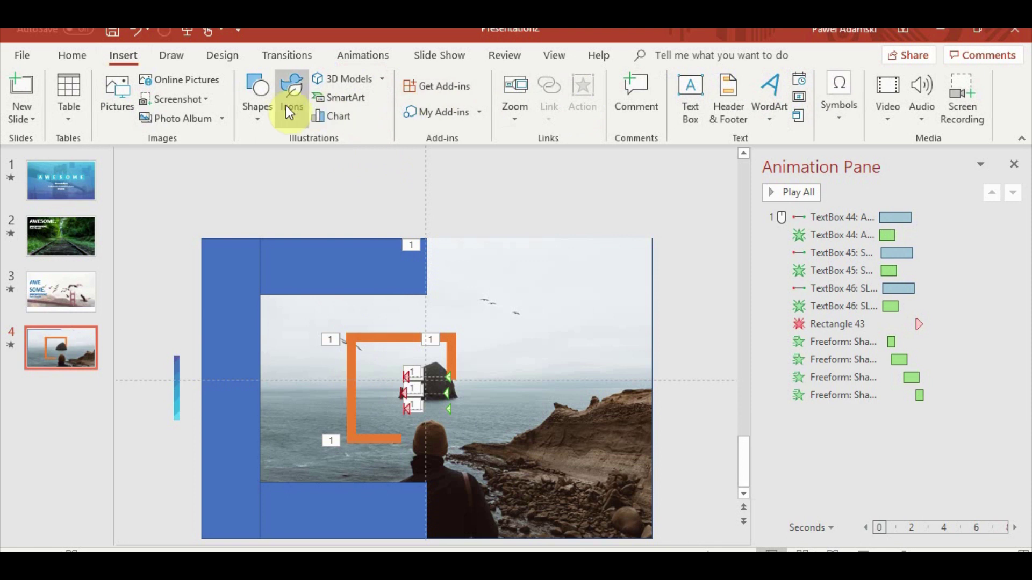
left_click(689, 98)
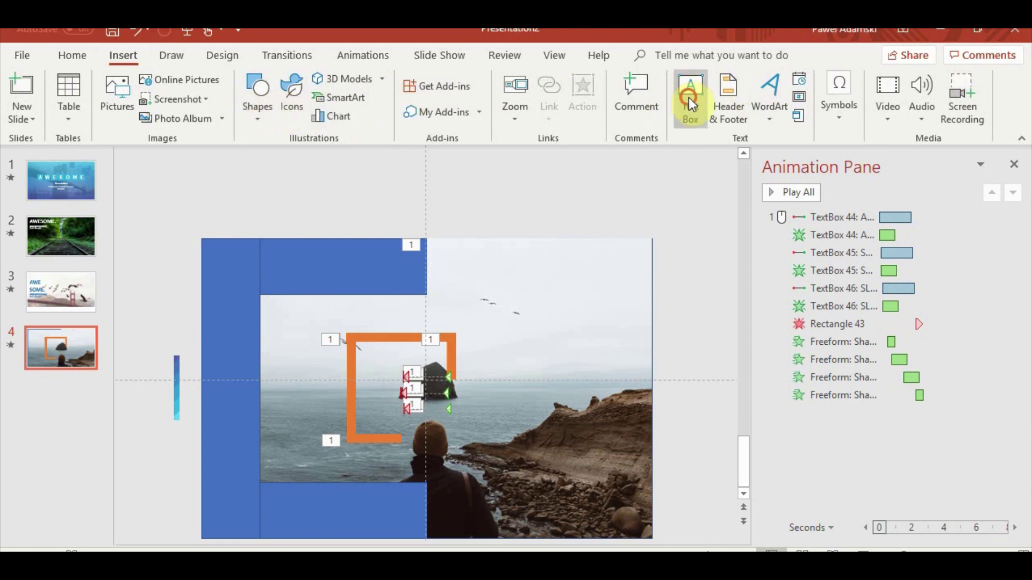
left_click(506, 224)
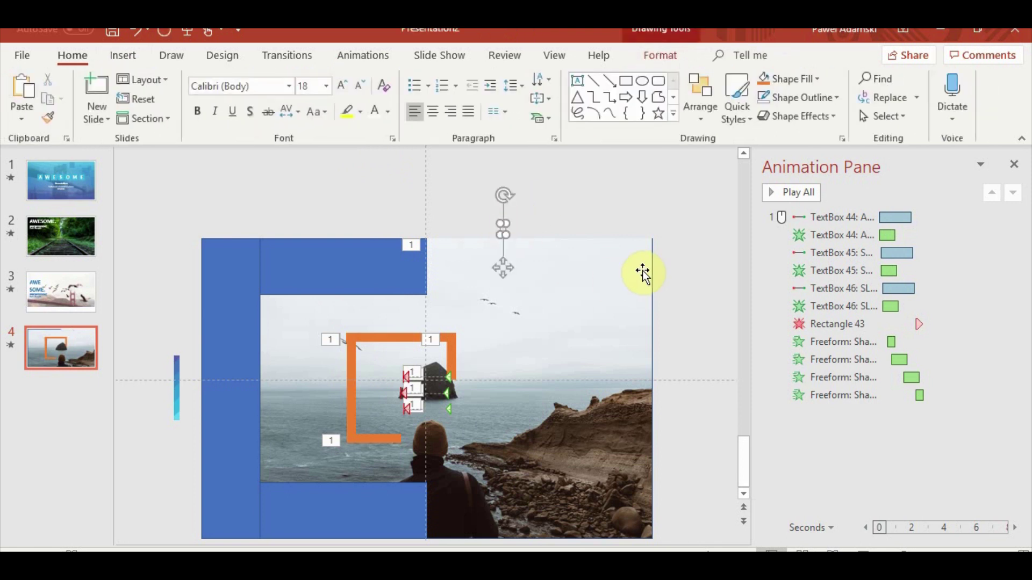
type("Awesome")
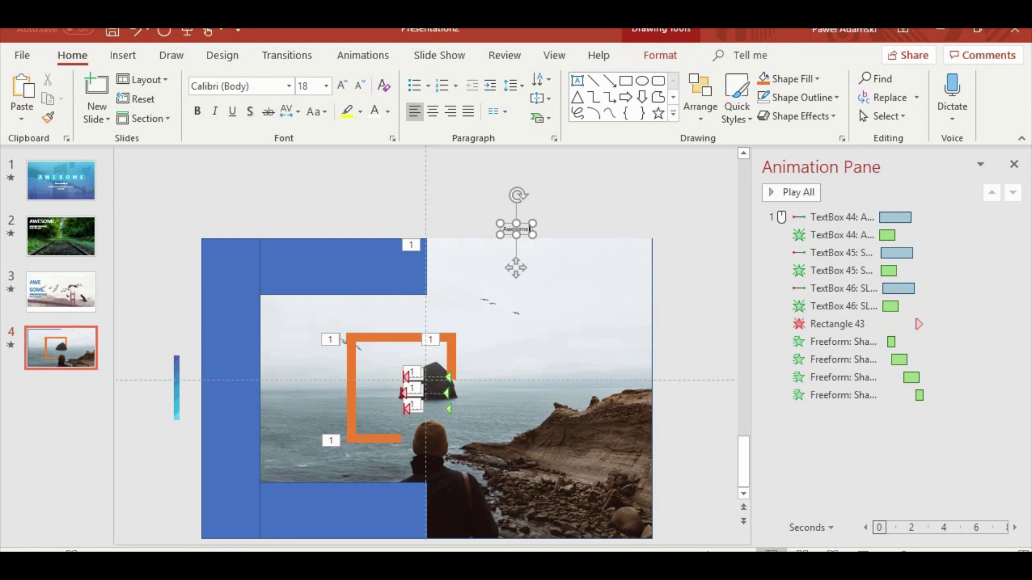
type(" Rresentat")
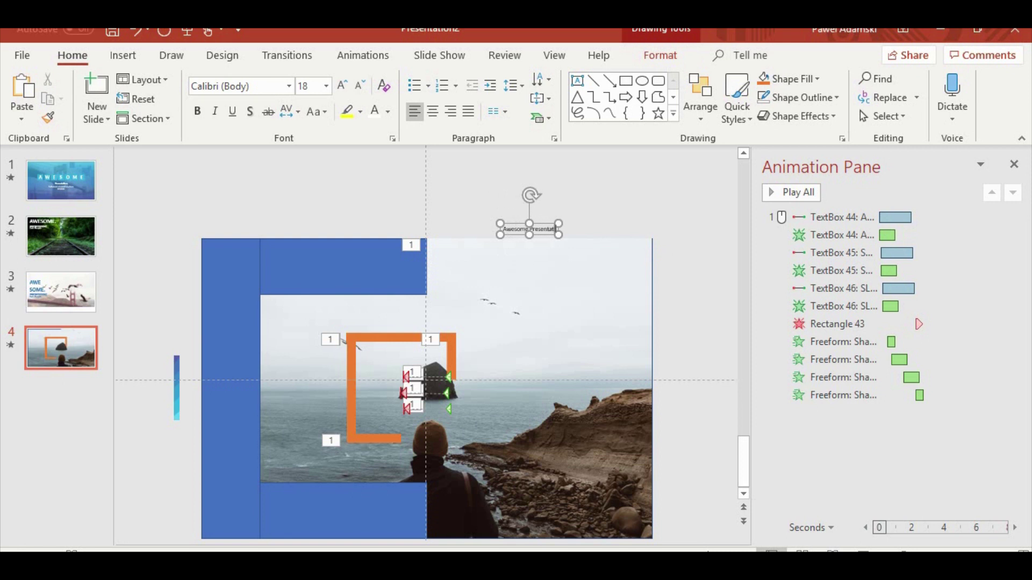
type("ions")
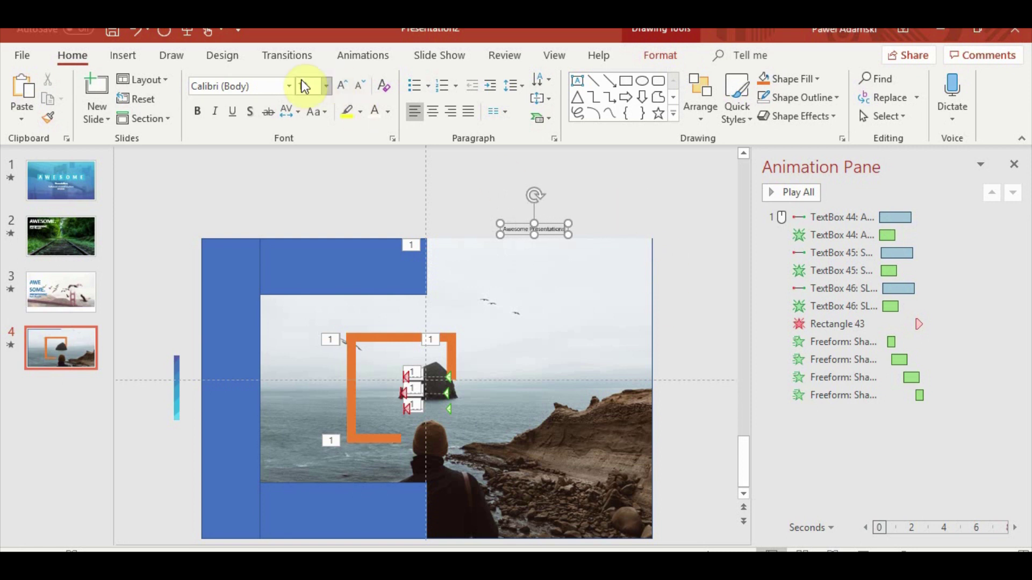
mouse_move(508, 226)
left_mouse_down()
mouse_move(483, 366)
mouse_move(464, 367)
left_mouse_up()
Set the caption to 28 pt white text and nudge it into place
scroll(494, 400, "up", 3)
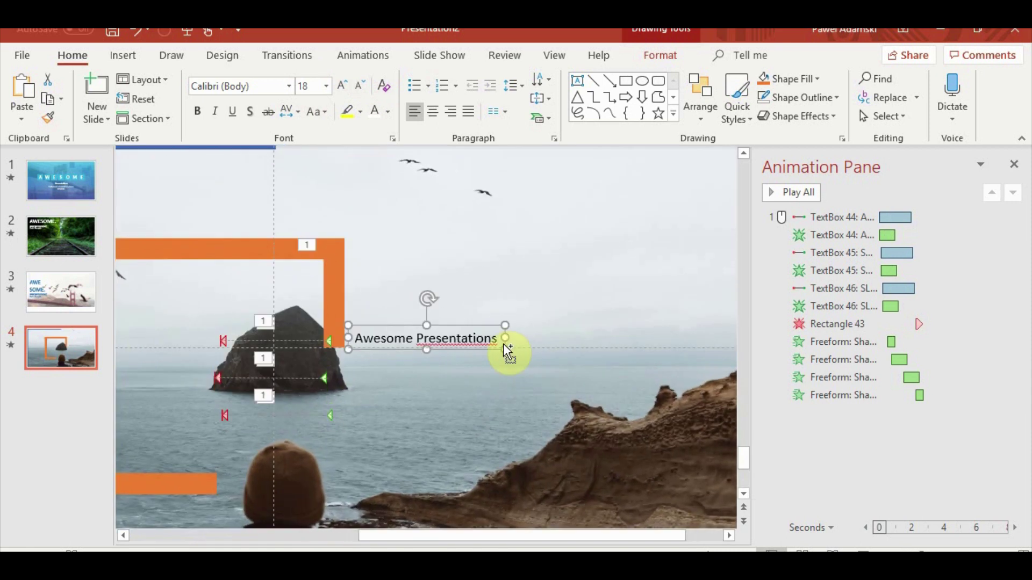
left_click(341, 88)
left_click(340, 88)
left_click(340, 88)
left_click(341, 88)
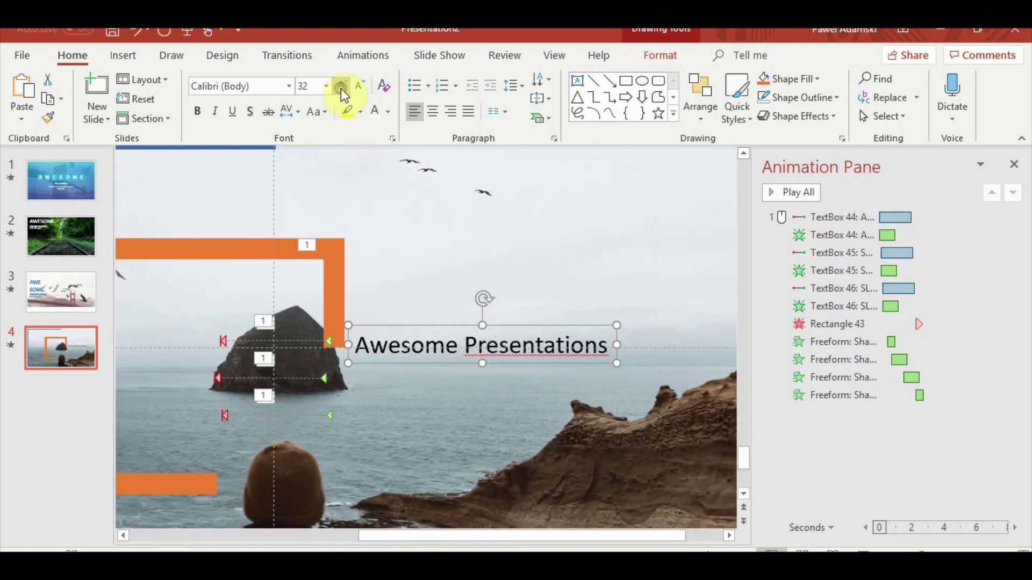
left_click(359, 92)
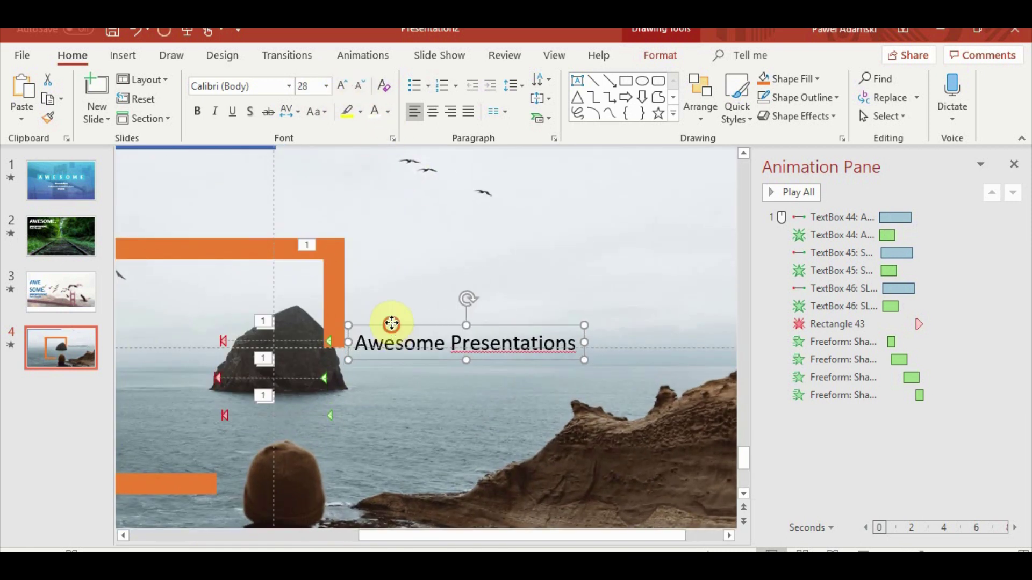
left_click_drag(392, 322, 392, 321)
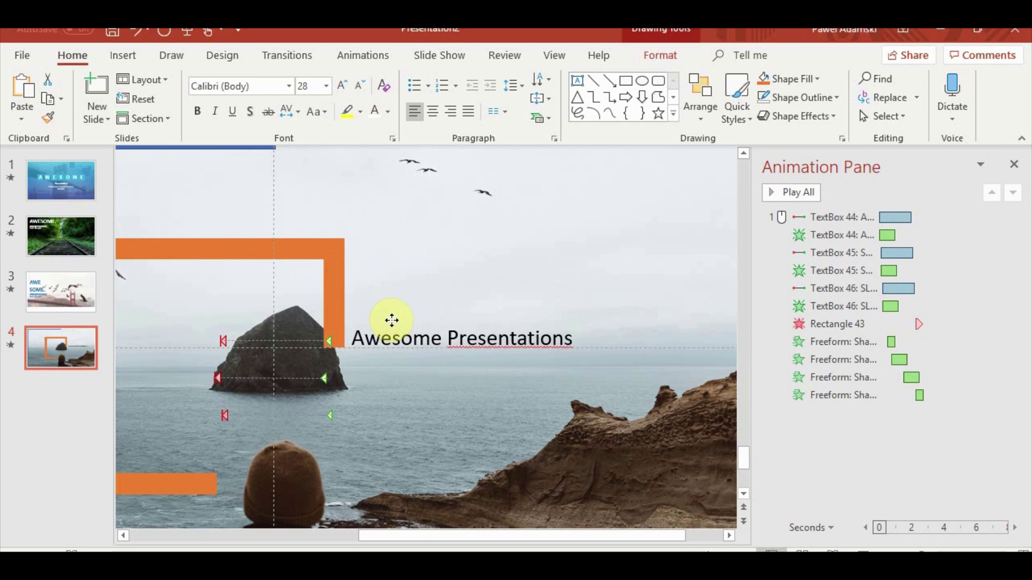
left_click(377, 111)
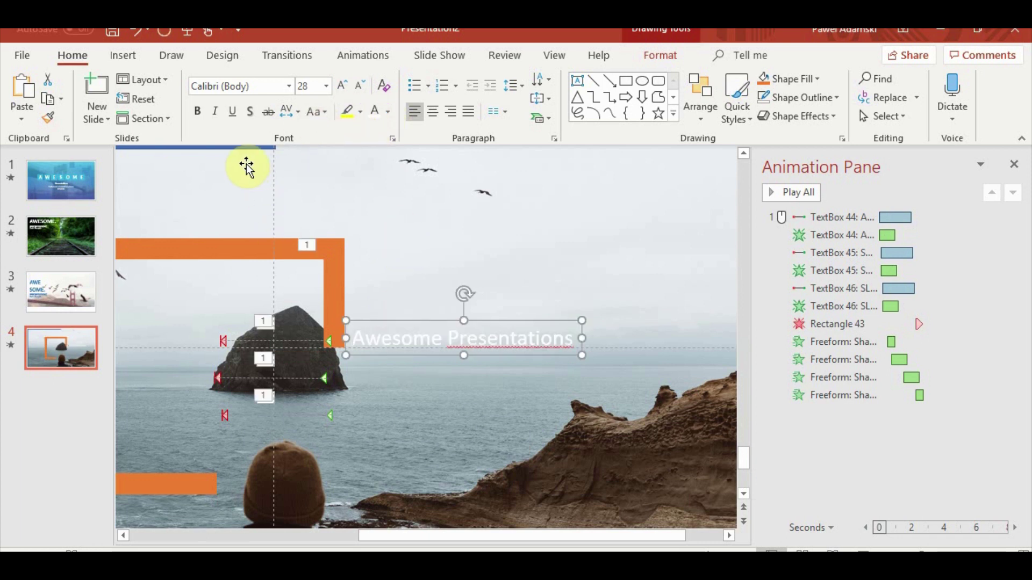
Change the caption font to Lato Semibold
left_click(289, 86)
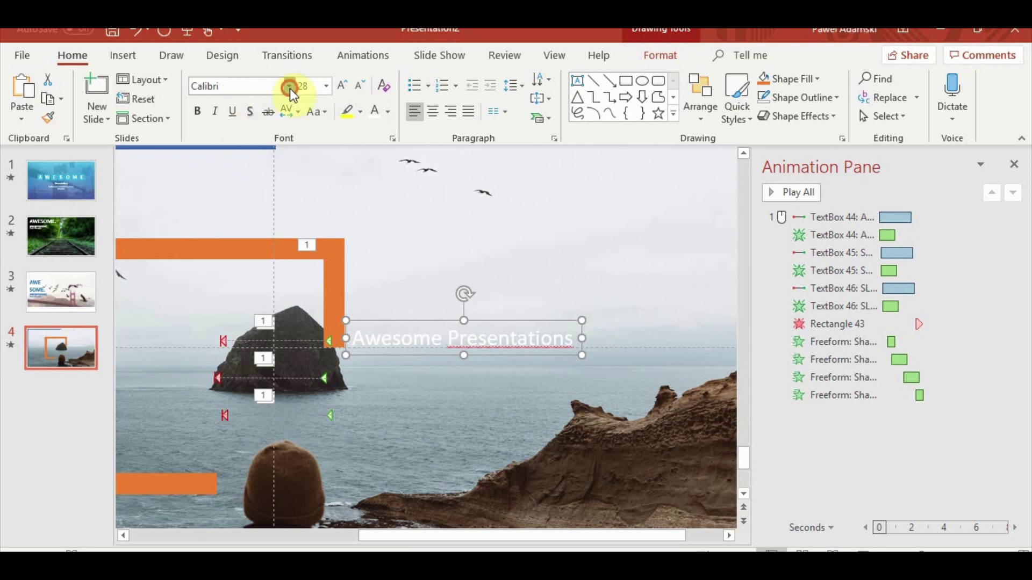
scroll(282, 358, "down", 4)
scroll(386, 343, "down", 10)
scroll(376, 334, "down", 10)
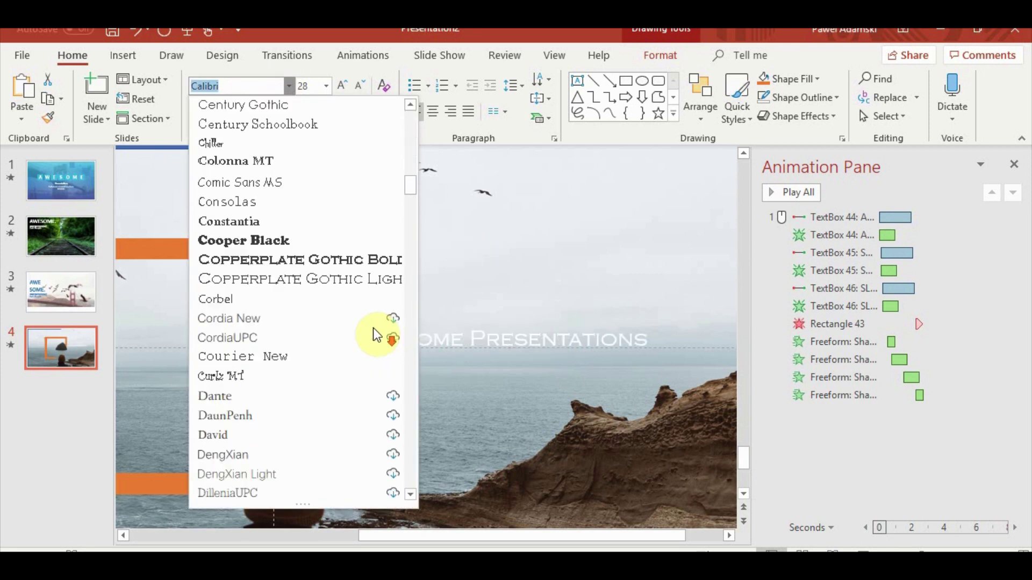
scroll(372, 314, "down", 12)
scroll(372, 314, "down", 12)
scroll(370, 316, "down", 10)
scroll(370, 308, "down", 12)
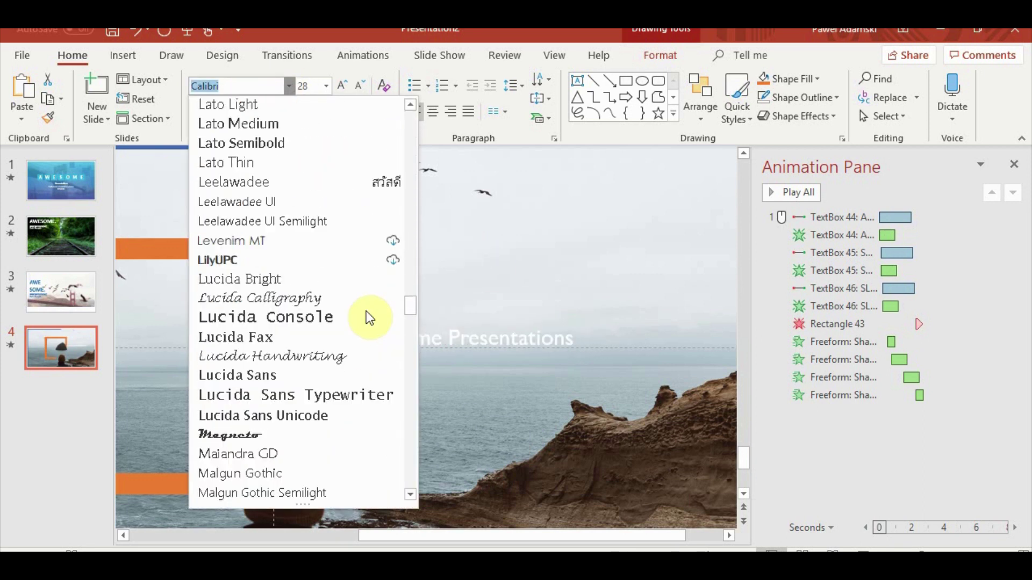
scroll(364, 307, "up", 2)
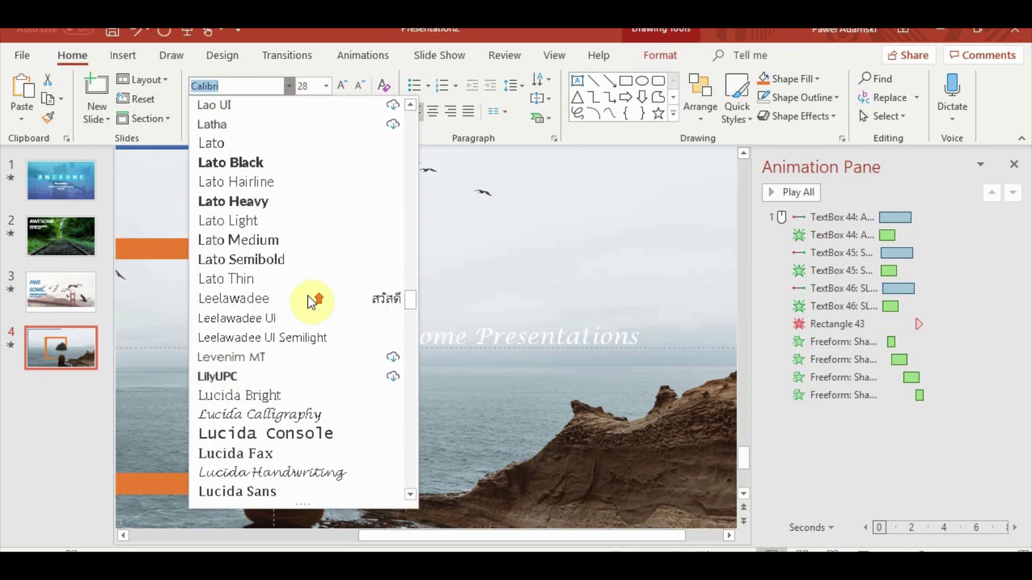
left_click(290, 261)
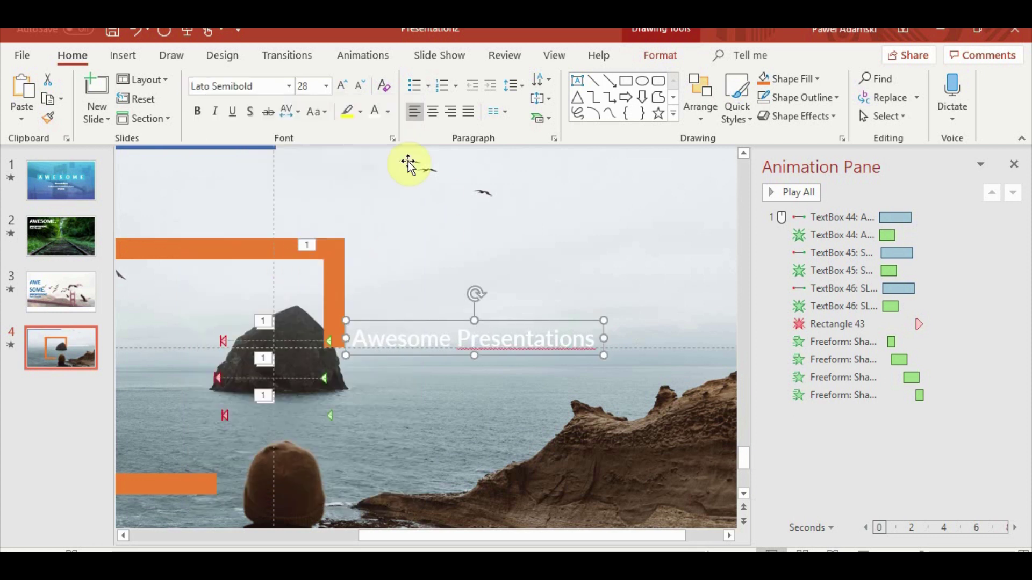
Give the caption a Fly In entrance from the right
left_click(365, 56)
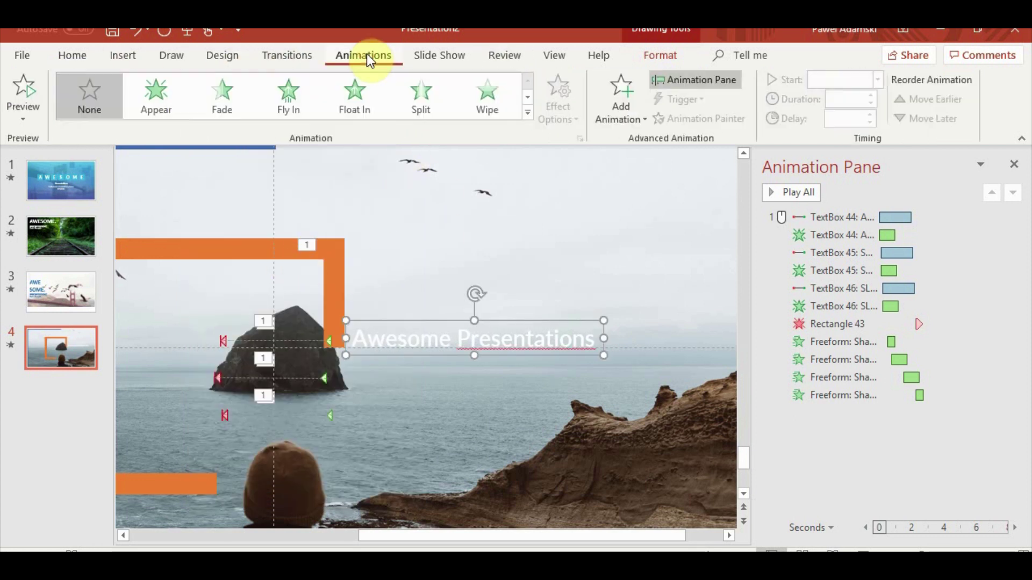
left_click(288, 98)
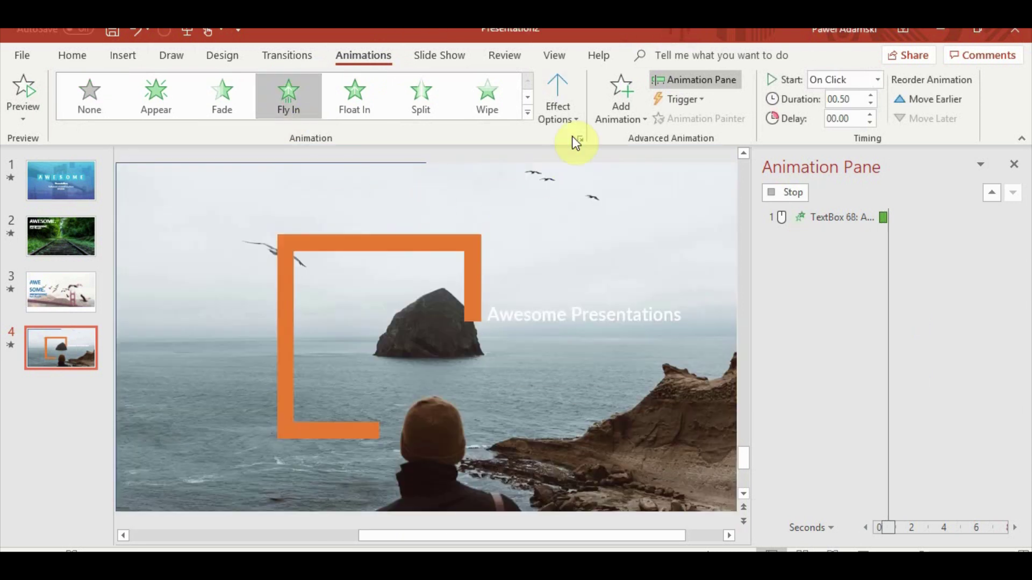
left_click(569, 121)
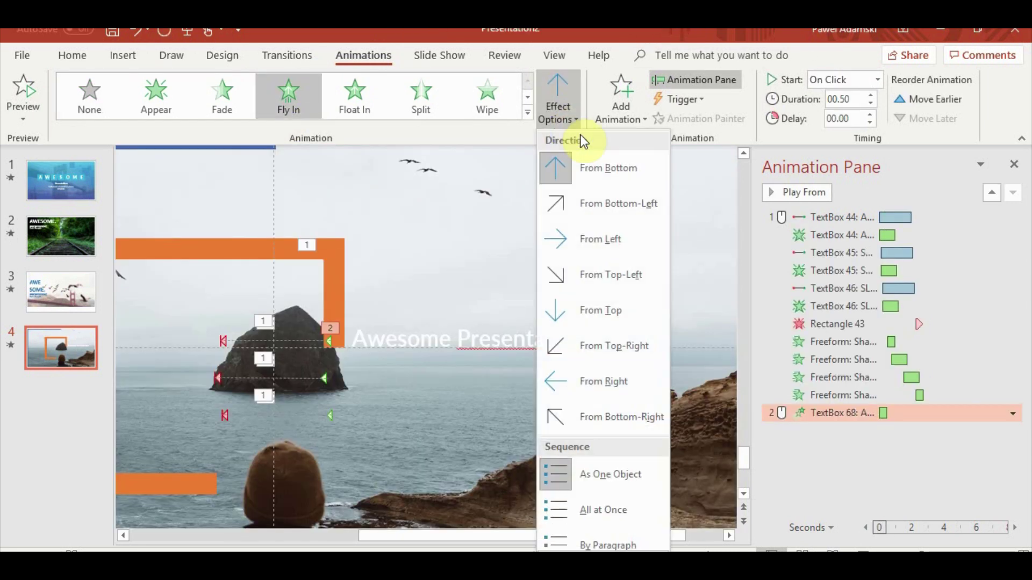
left_click(631, 381)
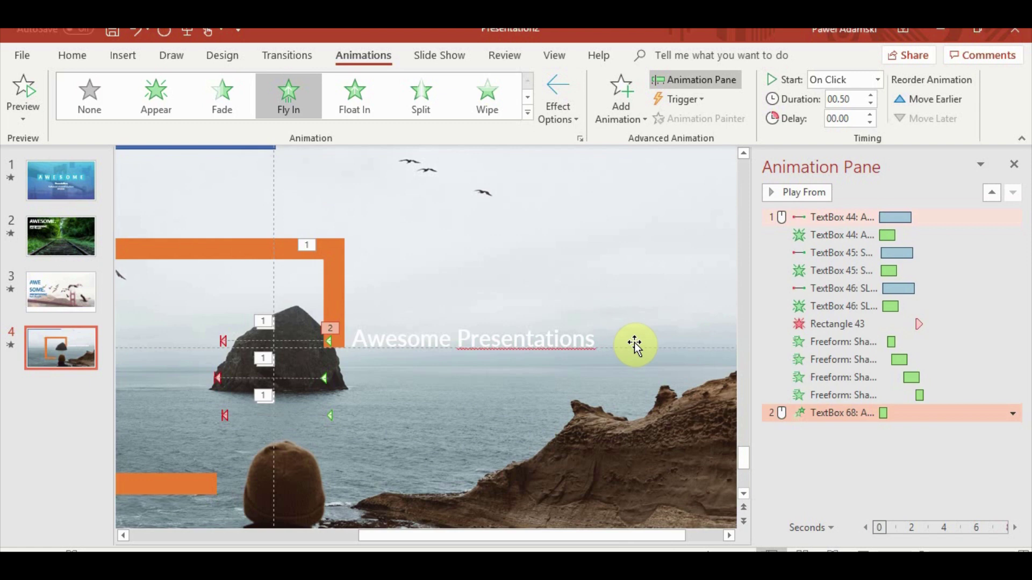
Start the caption fly-in With Previous, with no delay and a 1.25 s duration
right_click(862, 412)
left_click(970, 454)
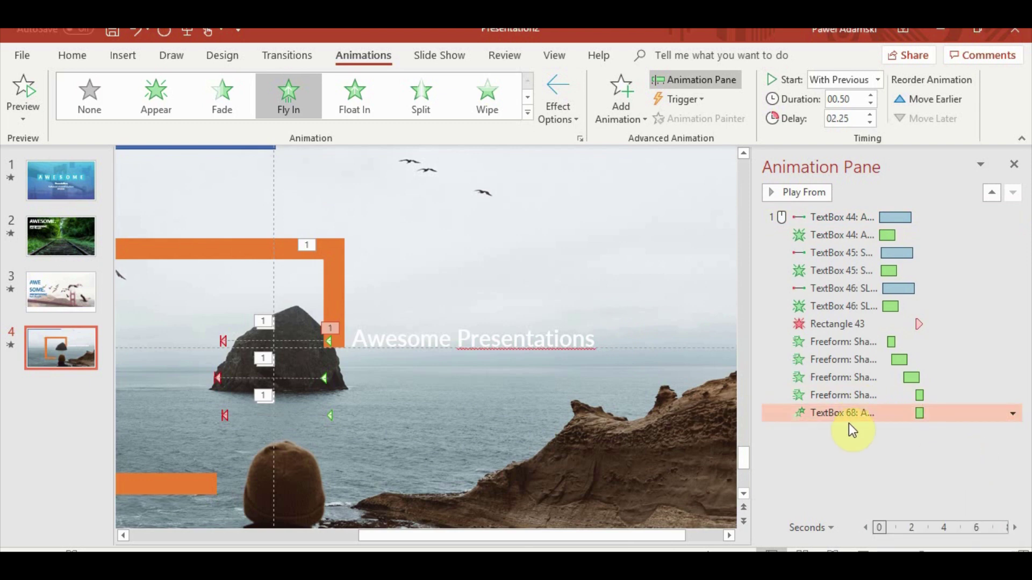
left_click(875, 122)
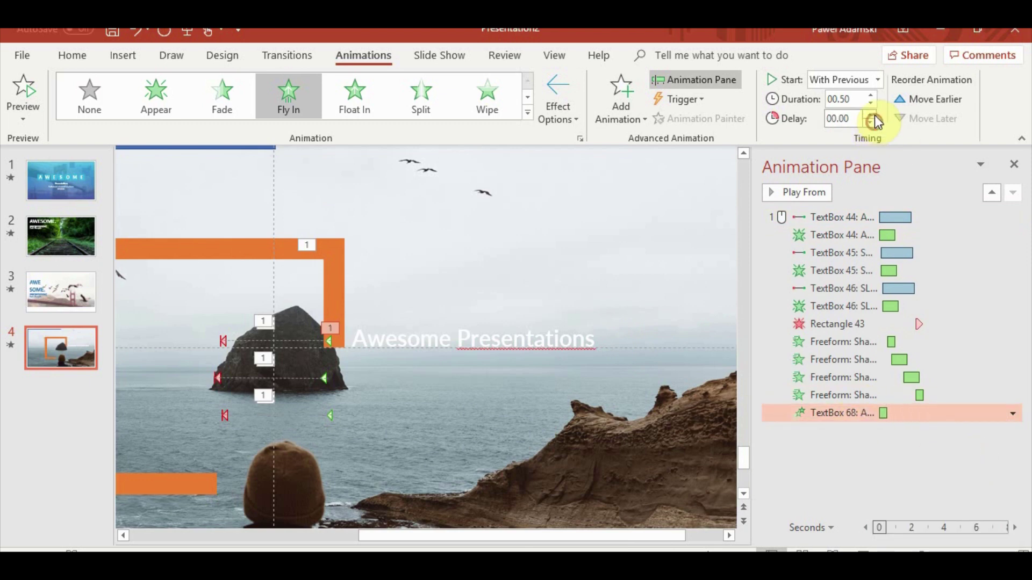
left_click(871, 96)
left_click(871, 95)
left_click(872, 95)
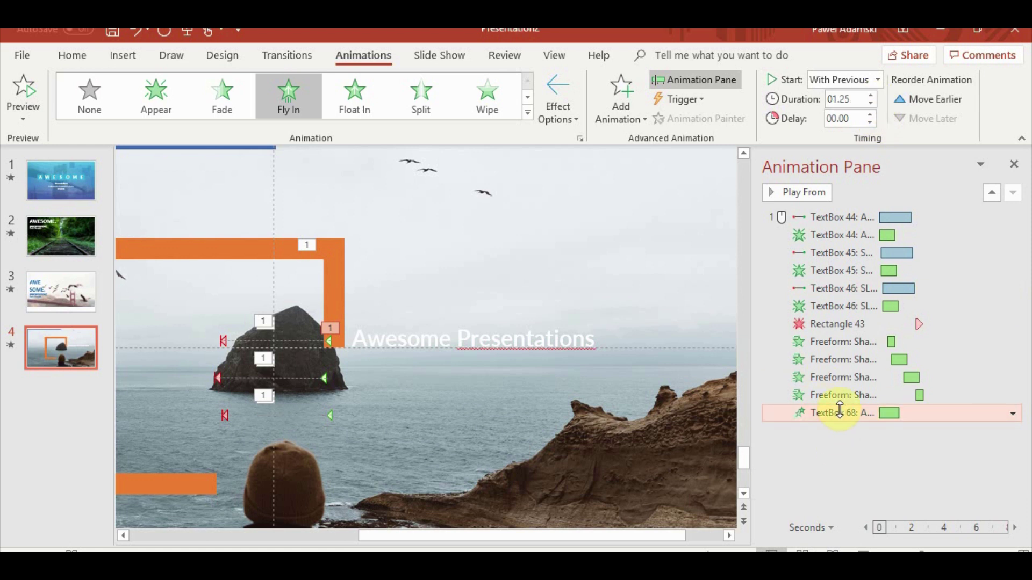
left_click(872, 105)
Make the fly-in animate by letter with a 0.5 s smooth end, then preview the slide show
right_click(831, 418)
left_click(928, 490)
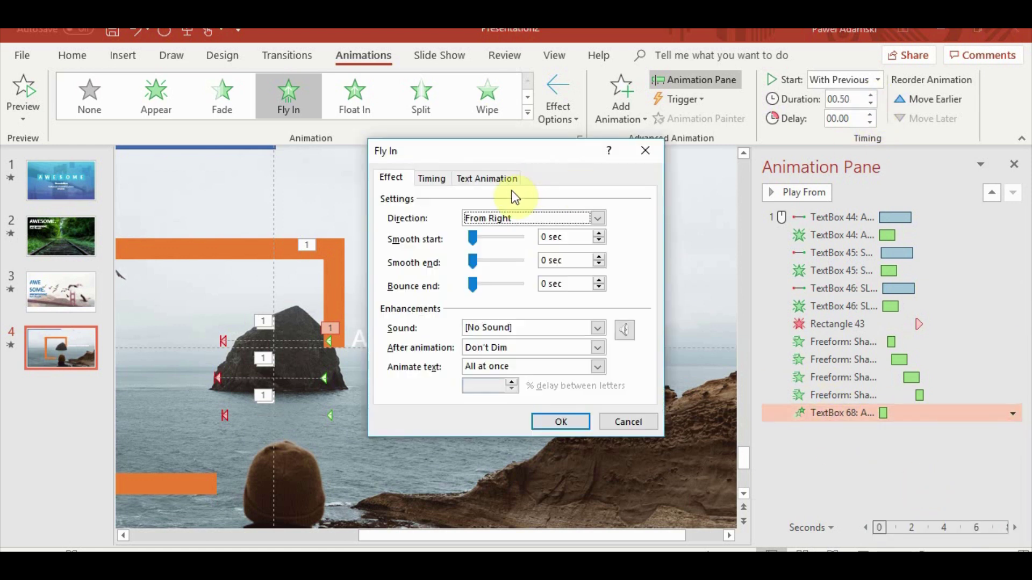
left_click(430, 179)
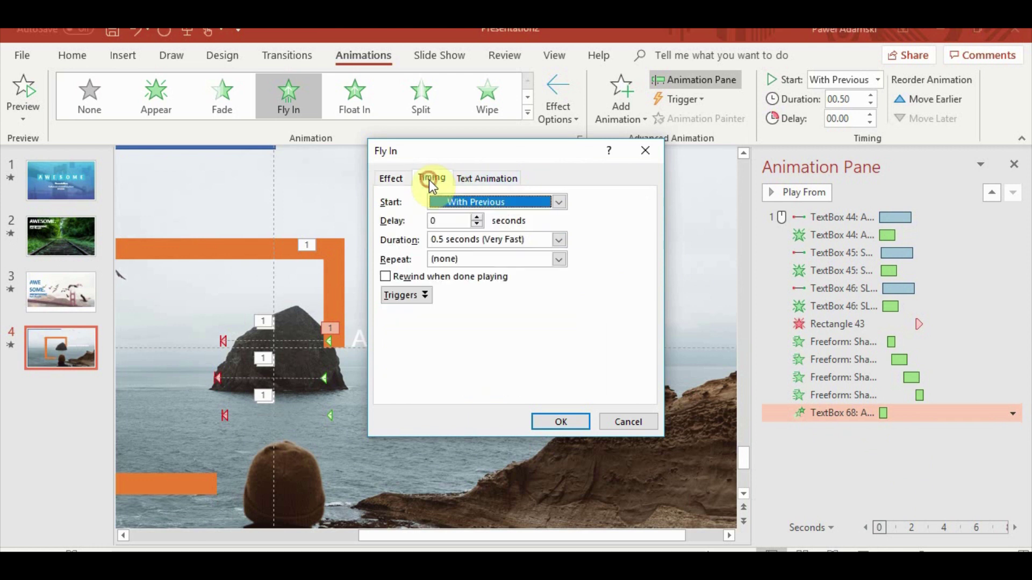
left_click(484, 179)
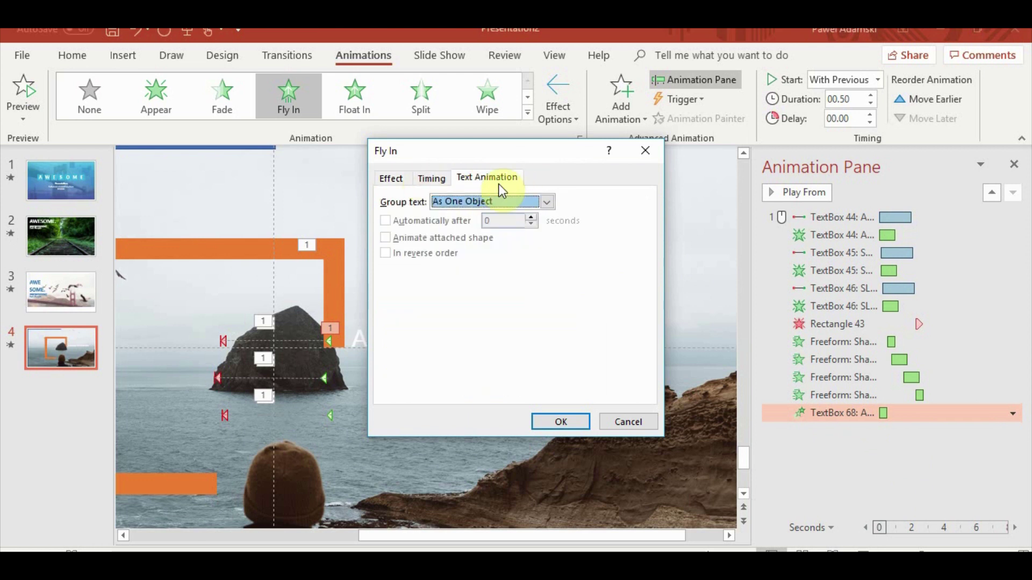
left_click(498, 200)
left_click(500, 202)
left_click(401, 179)
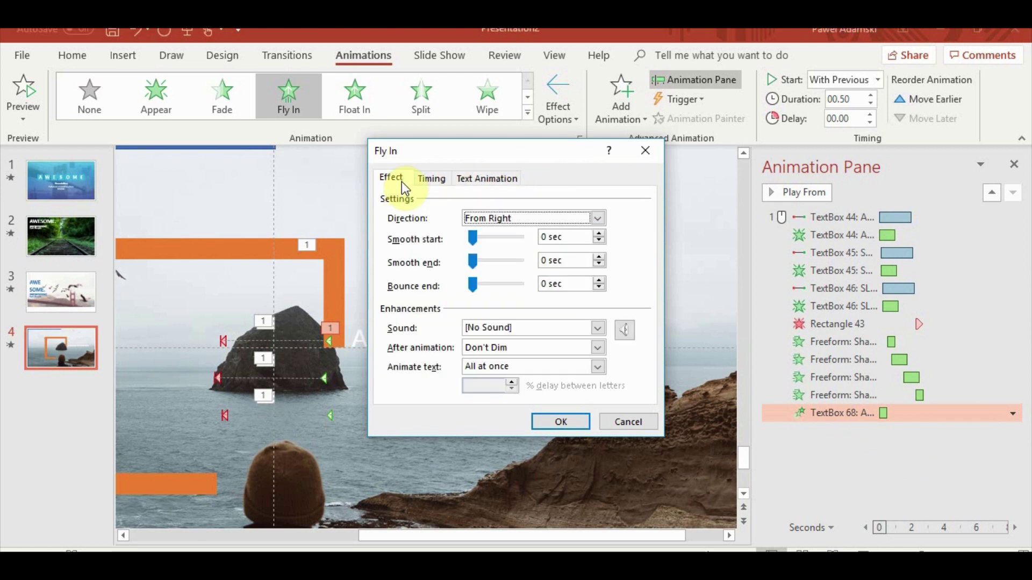
left_click(508, 366)
left_click(507, 403)
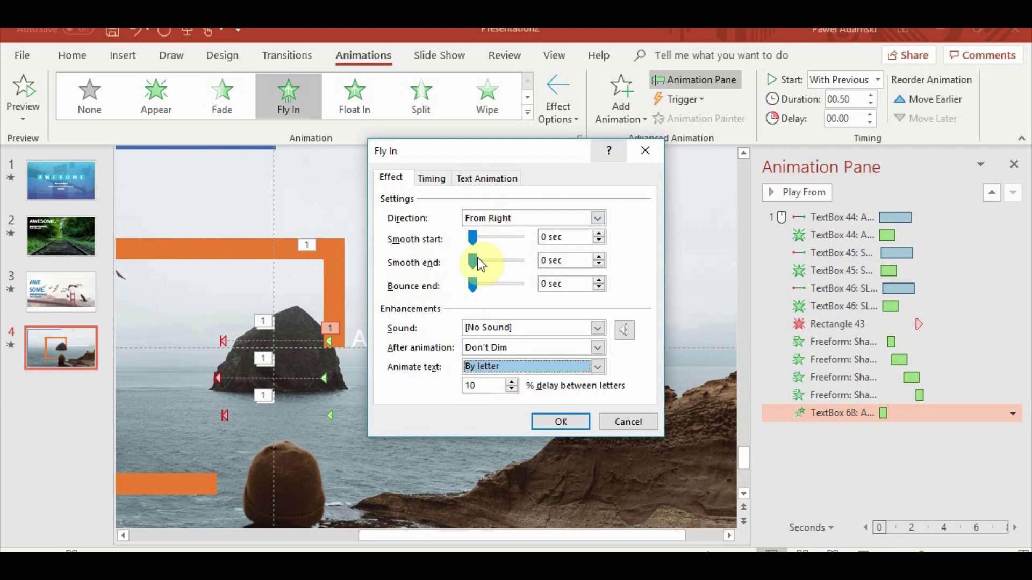
left_click_drag(473, 262, 519, 262)
left_click(568, 424)
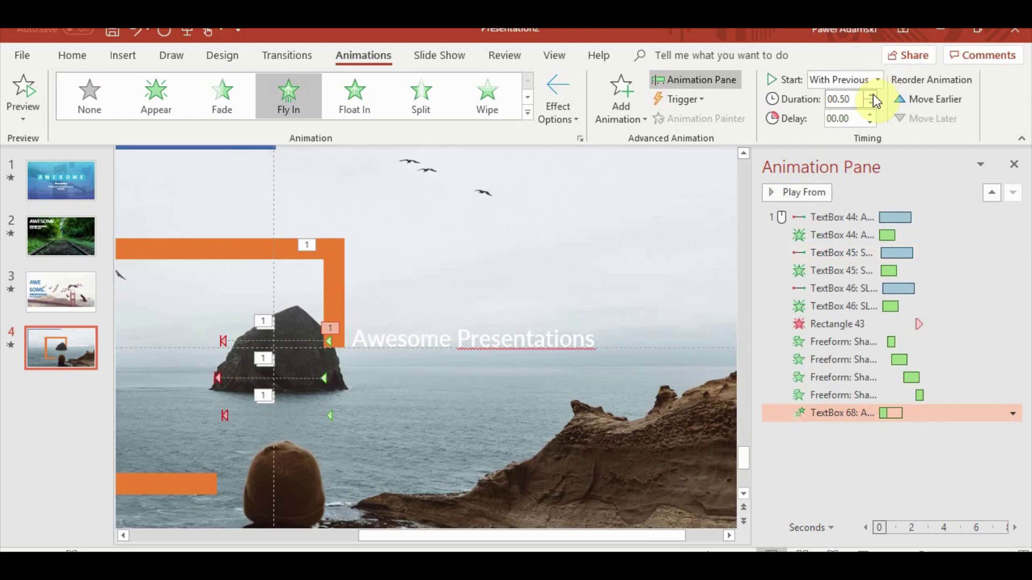
left_click(873, 95)
left_click(873, 95)
left_click(832, 551)
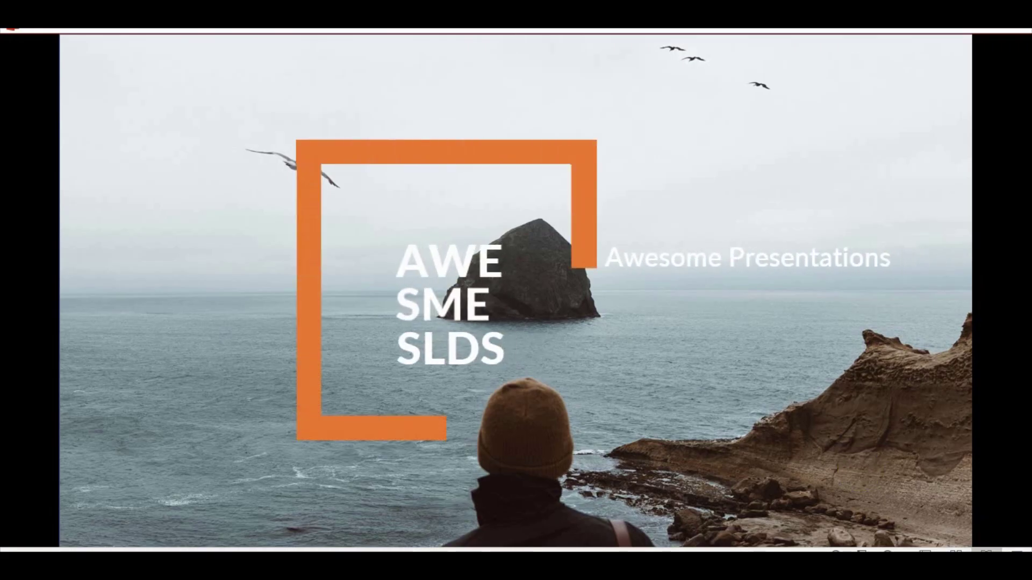
Replay the slide's animations, then add a Fade entrance to the Awesome Presentations caption
key("Right")
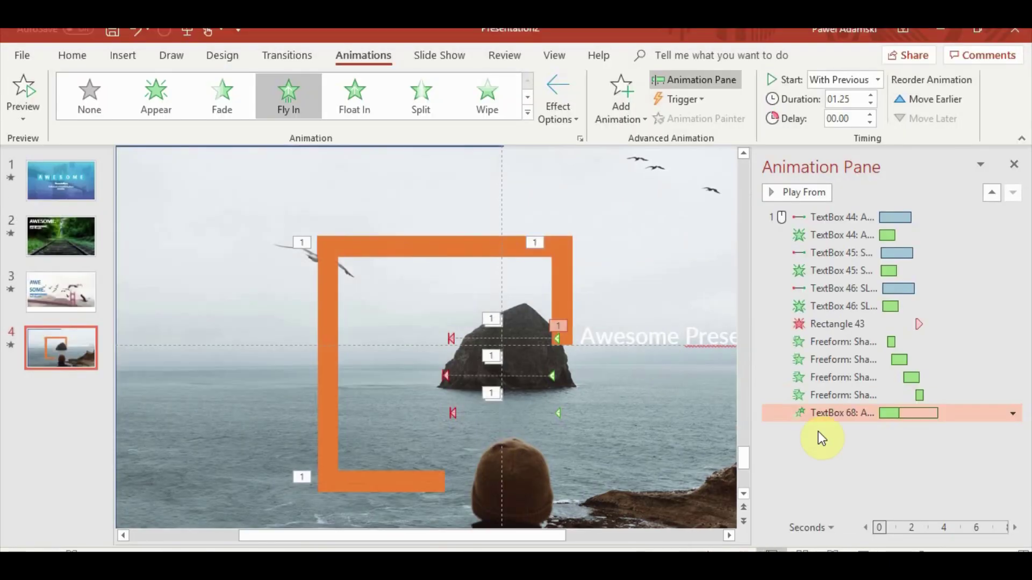
left_click(617, 92)
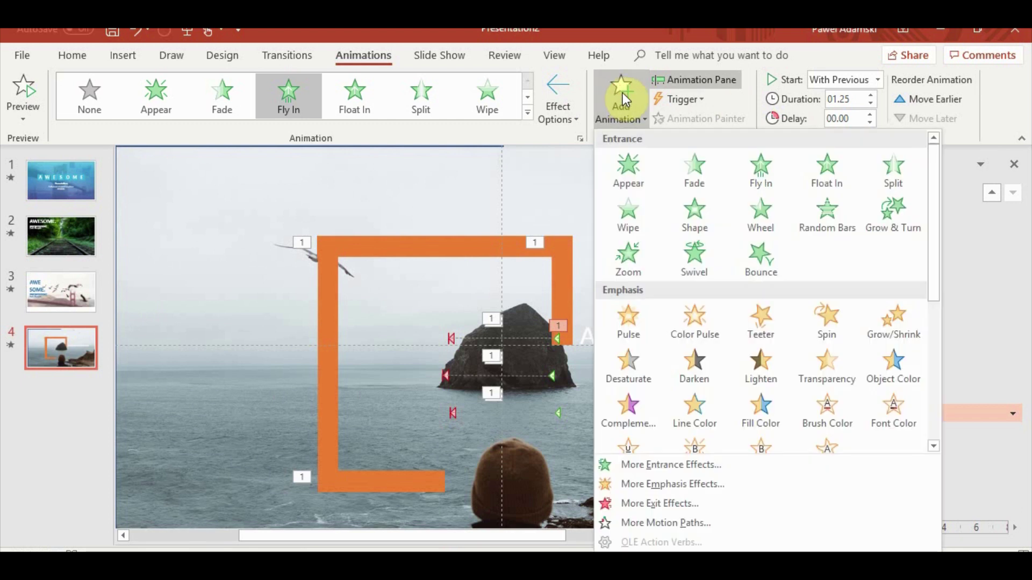
left_click(678, 173)
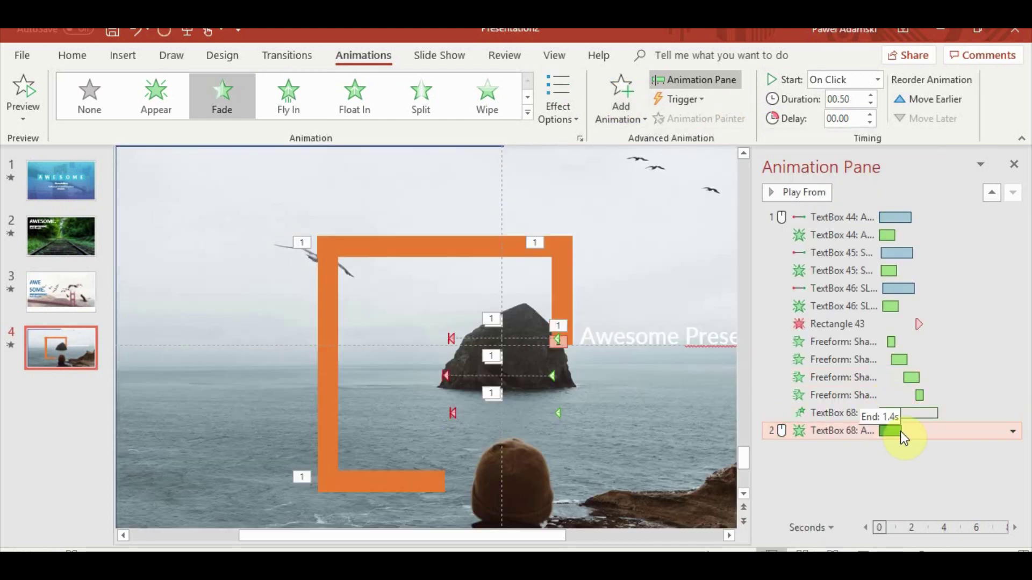
Shorten the caption's Fade to 0.8 s, start it With Previous, and preview the slide
left_click_drag(900, 431, 892, 431)
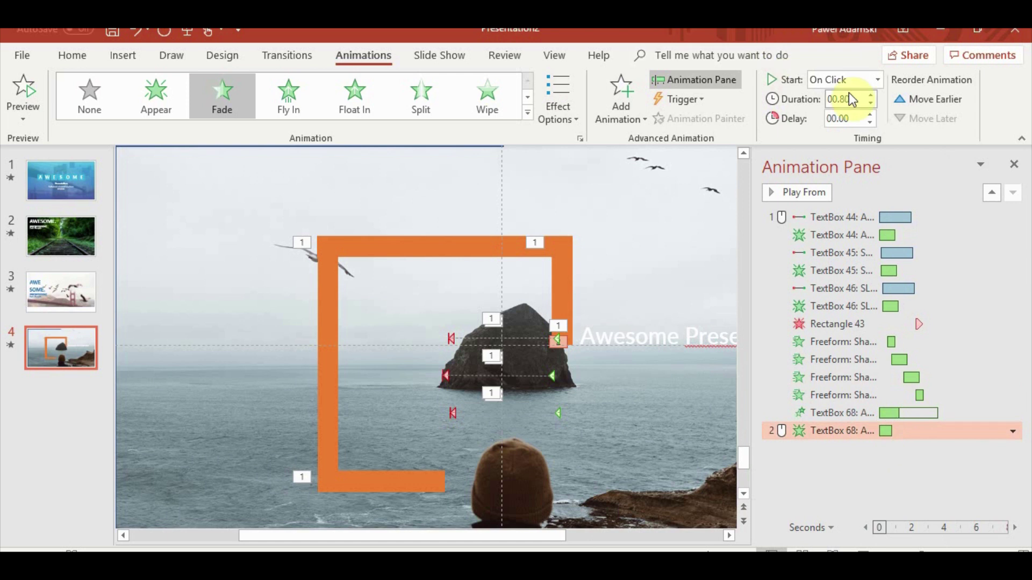
left_click(865, 80)
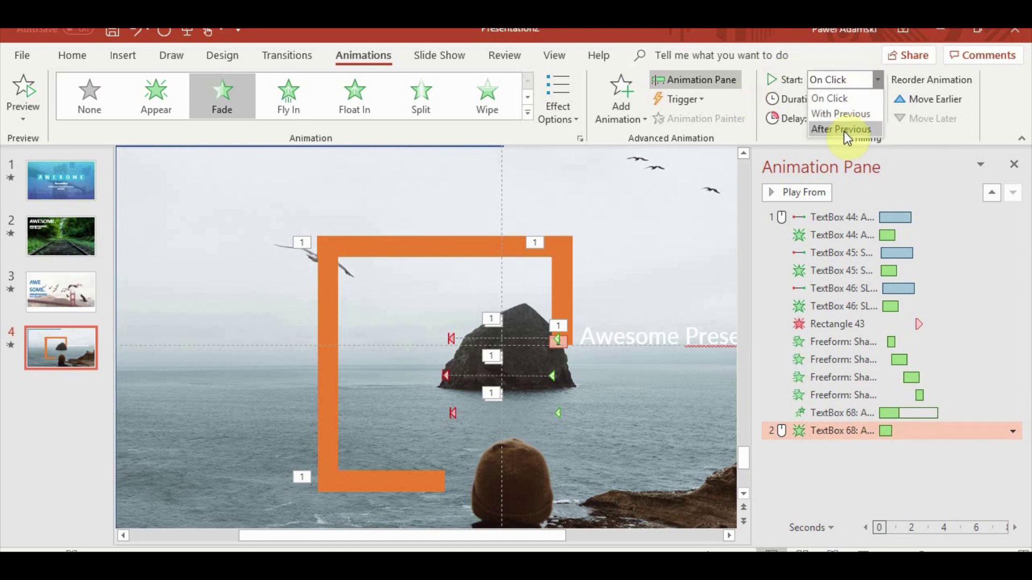
left_click(841, 113)
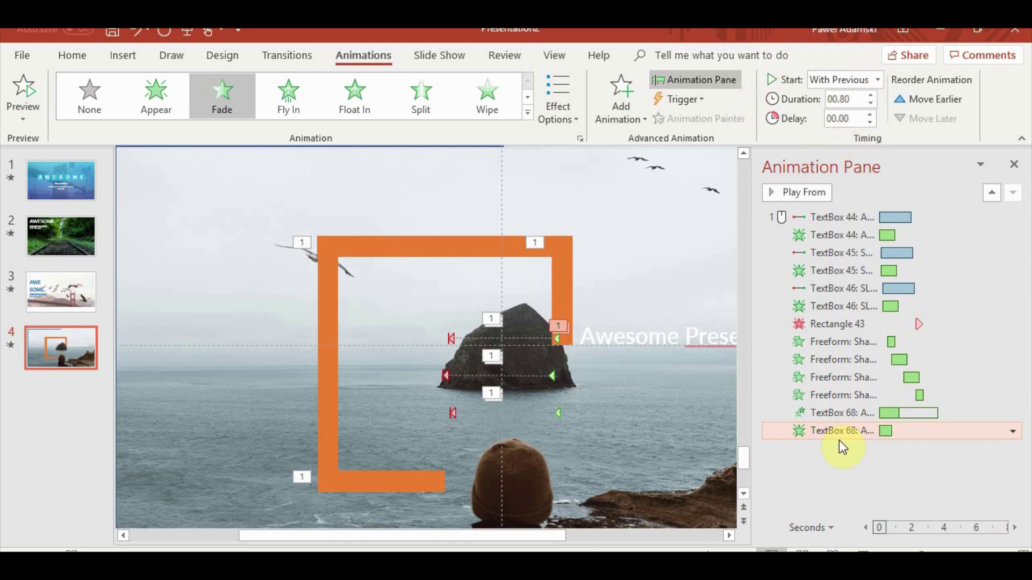
key("shift+F5")
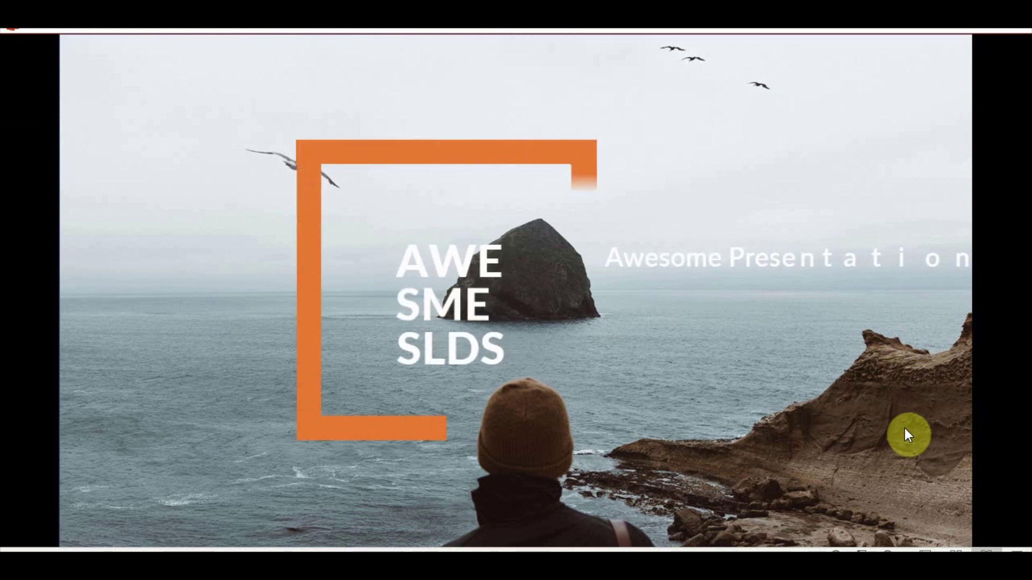
key("Escape")
Move the Fade above the fly-in, remove its 2.25 s delay, and preview again
left_click_drag(855, 431, 856, 412)
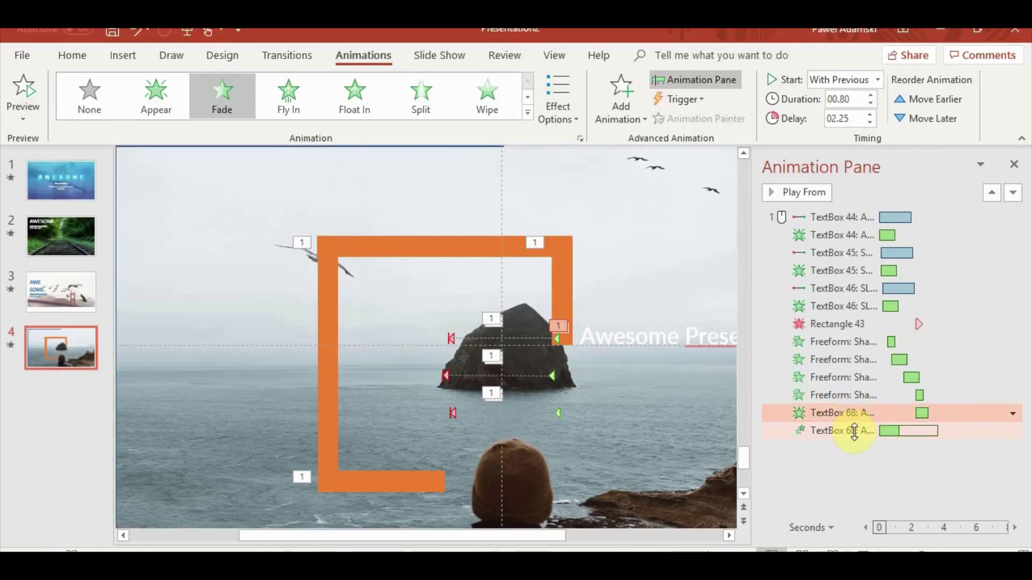
left_click(871, 122)
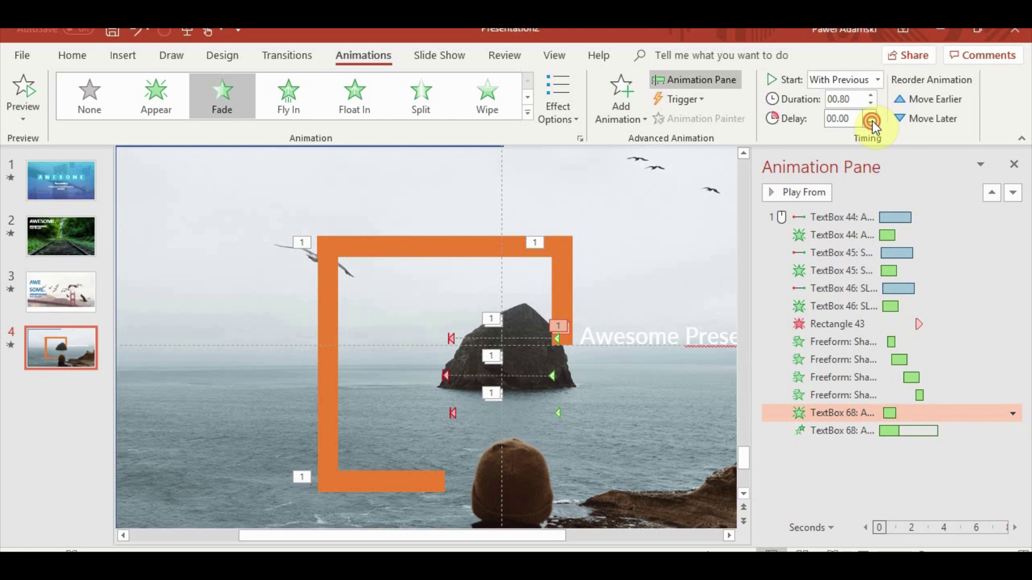
left_click(833, 550)
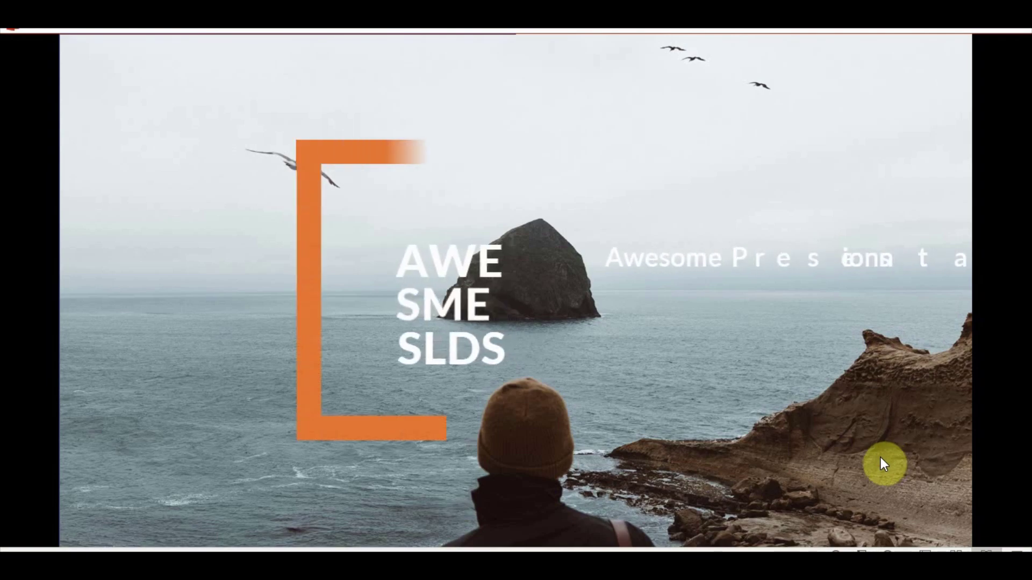
key("Escape")
left_click(840, 418)
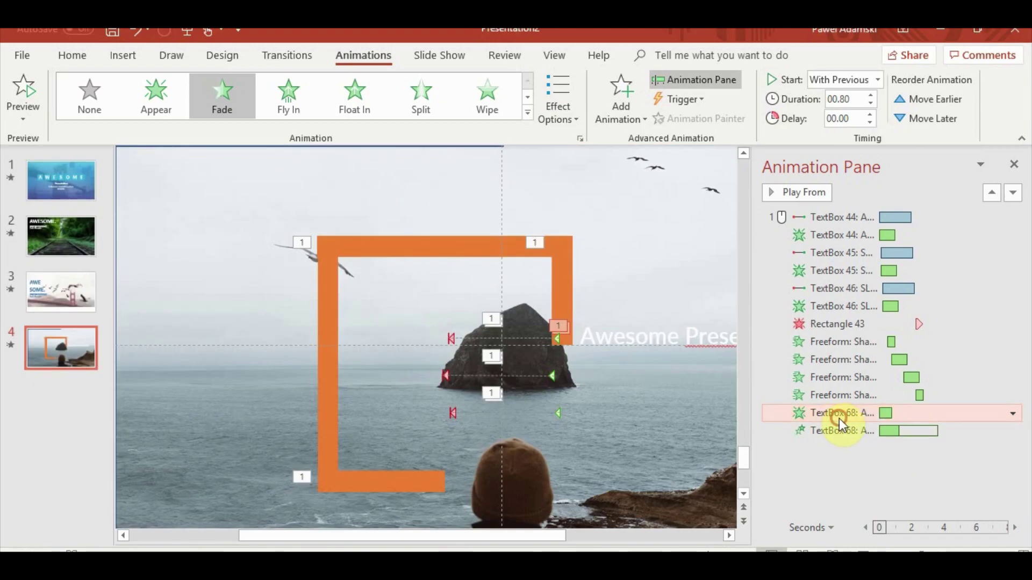
Delete the caption's Fade and move its fly-in above Rectangle 43 with zero delay
key("Delete")
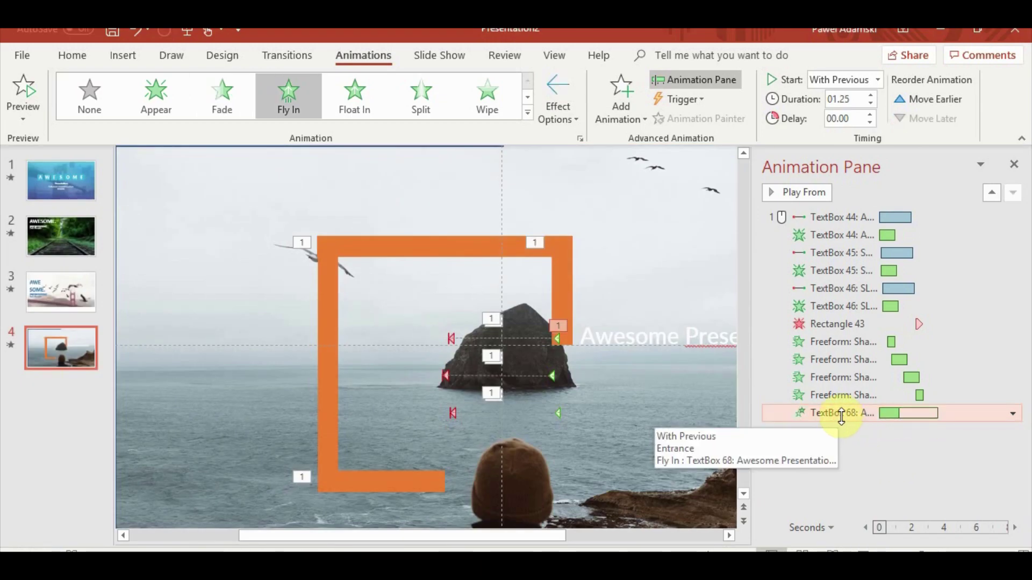
left_click_drag(841, 414, 848, 316)
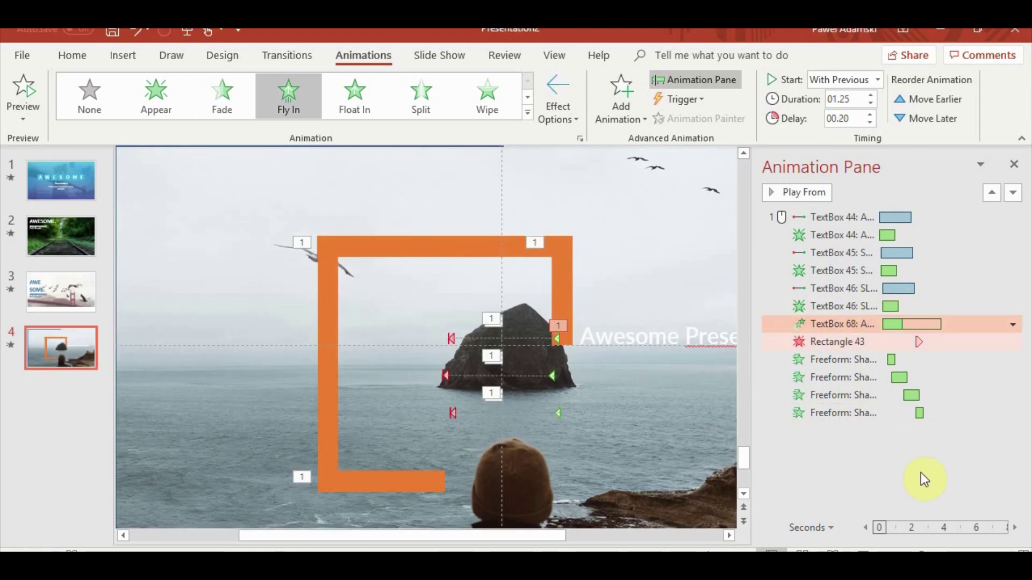
left_click(869, 124)
left_click(869, 124)
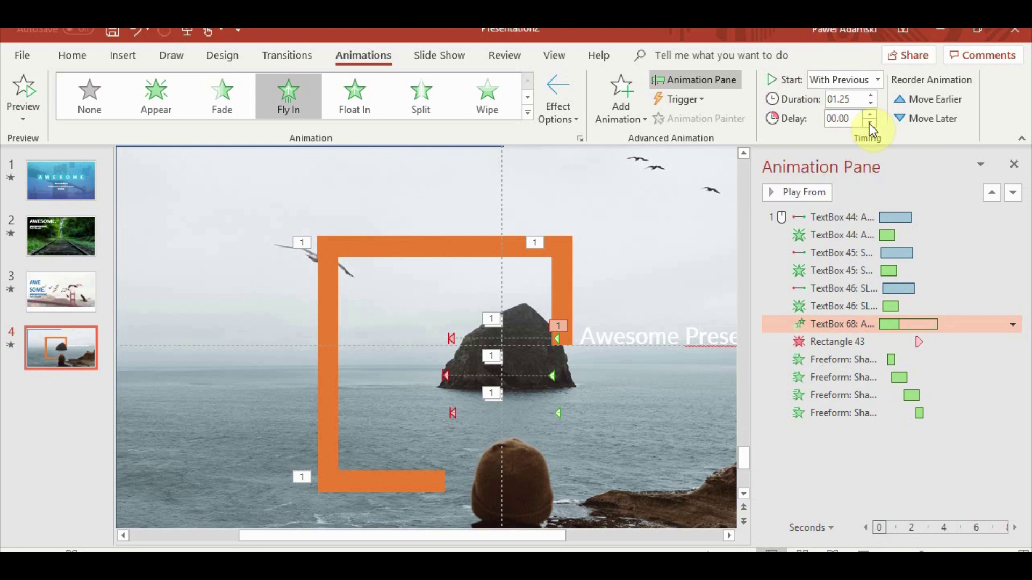
Lengthen the caption fly-in to 1.75 seconds and select the background photo
right_click(870, 329)
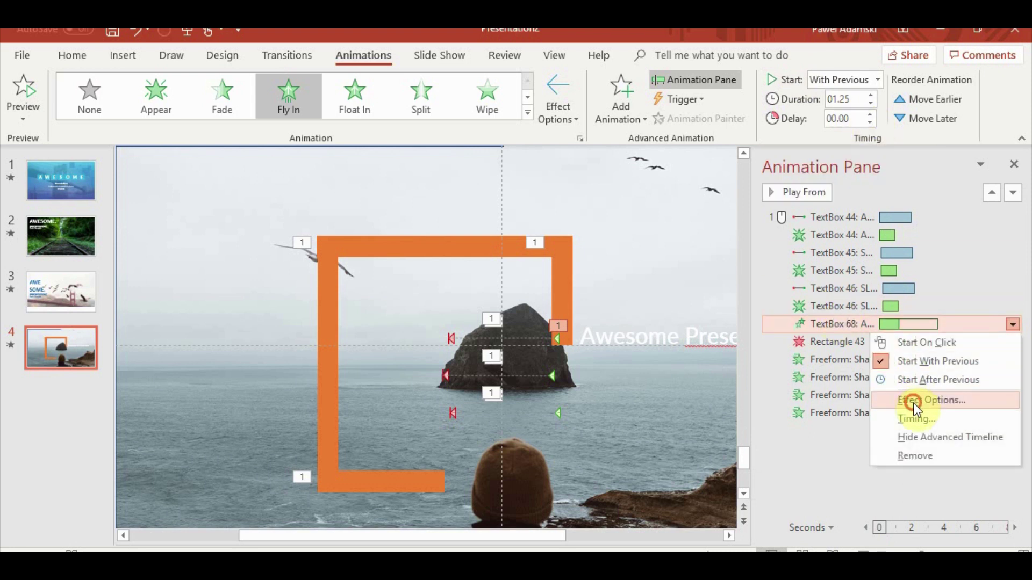
left_click(914, 403)
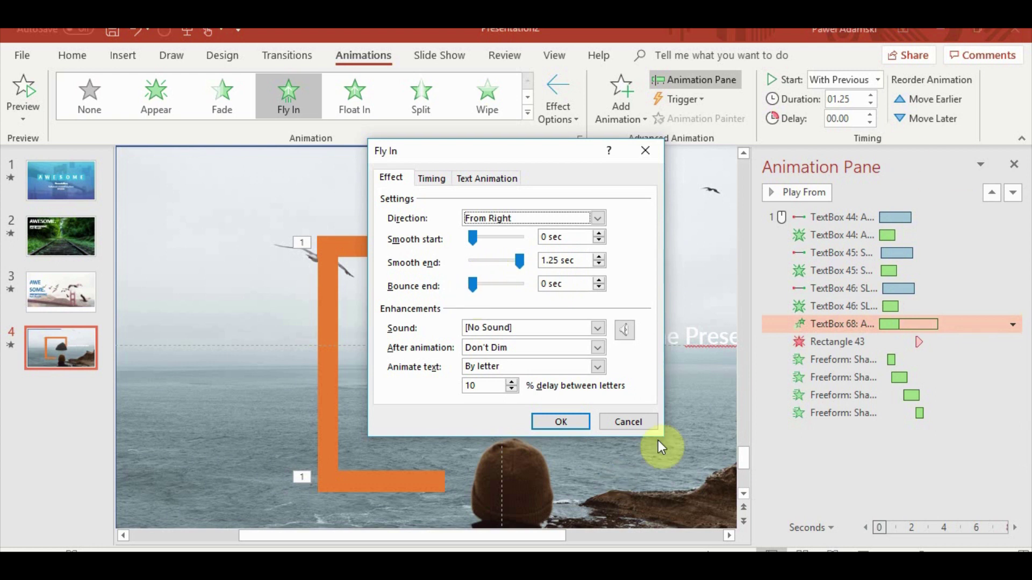
left_click(640, 422)
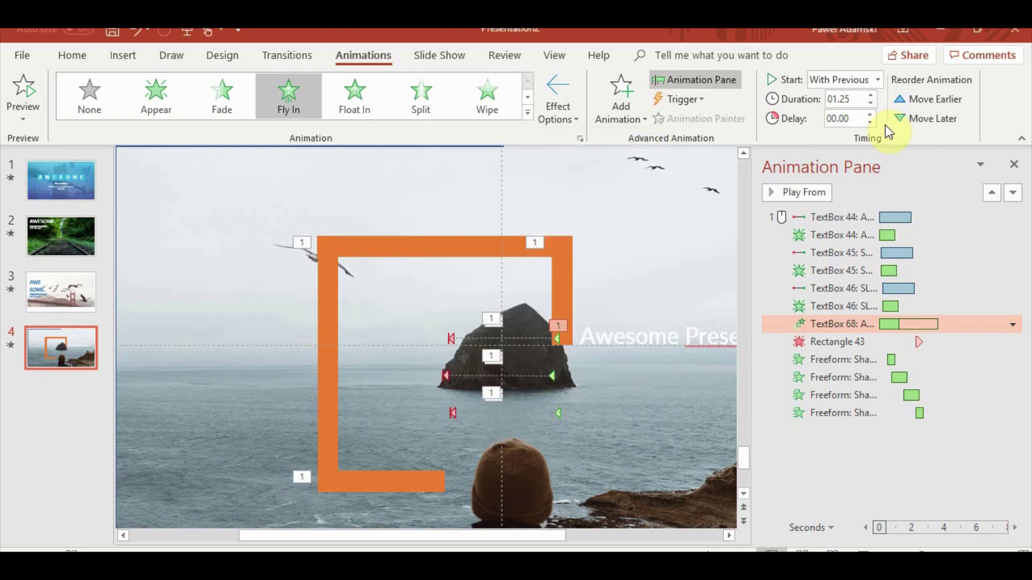
left_click(870, 94)
left_click(833, 551)
left_click(254, 311)
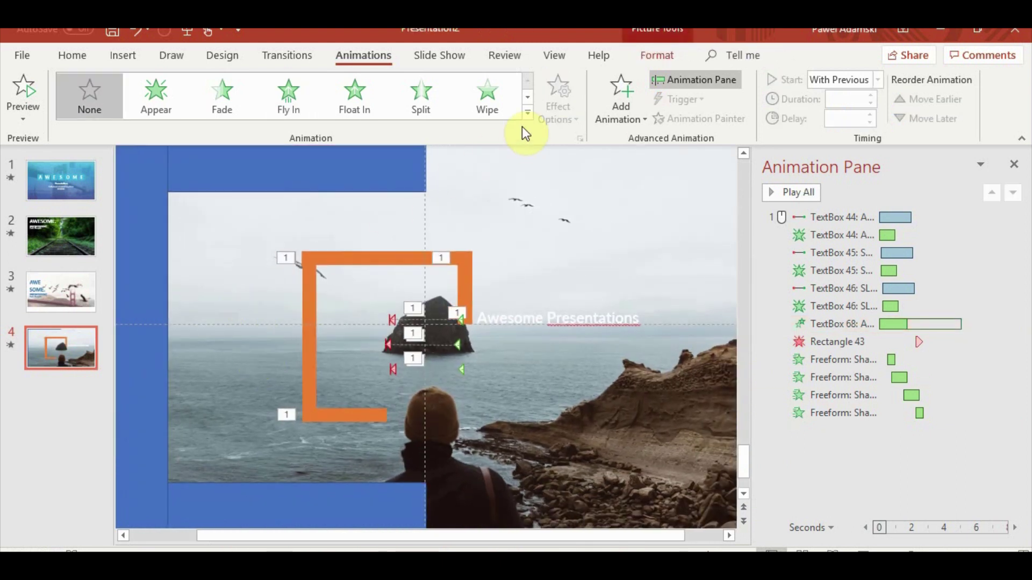
Apply a Grow/Shrink emphasis to the background photo, starting With Previous
left_click(526, 113)
left_click(354, 282)
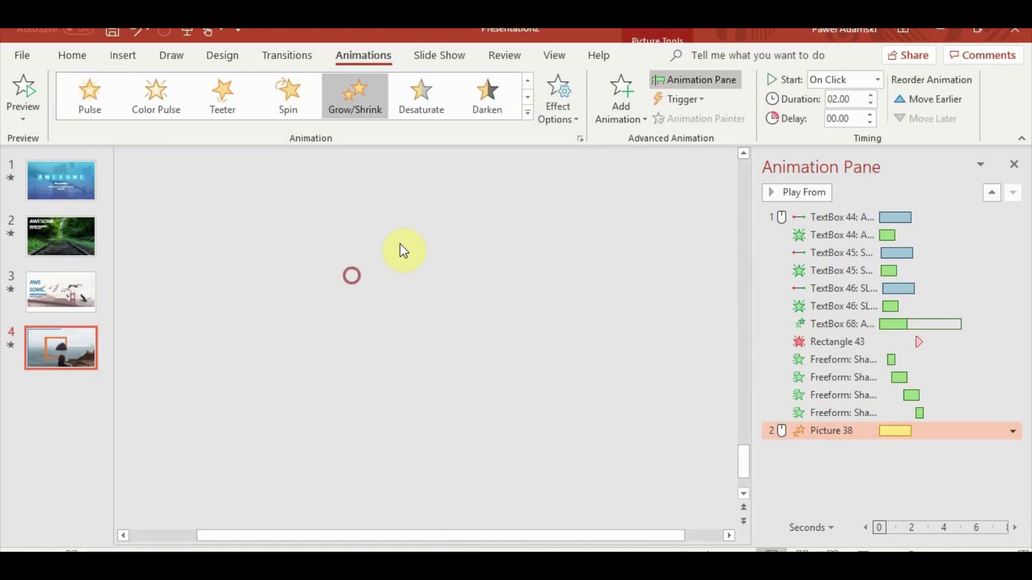
left_click(548, 121)
left_click(548, 121)
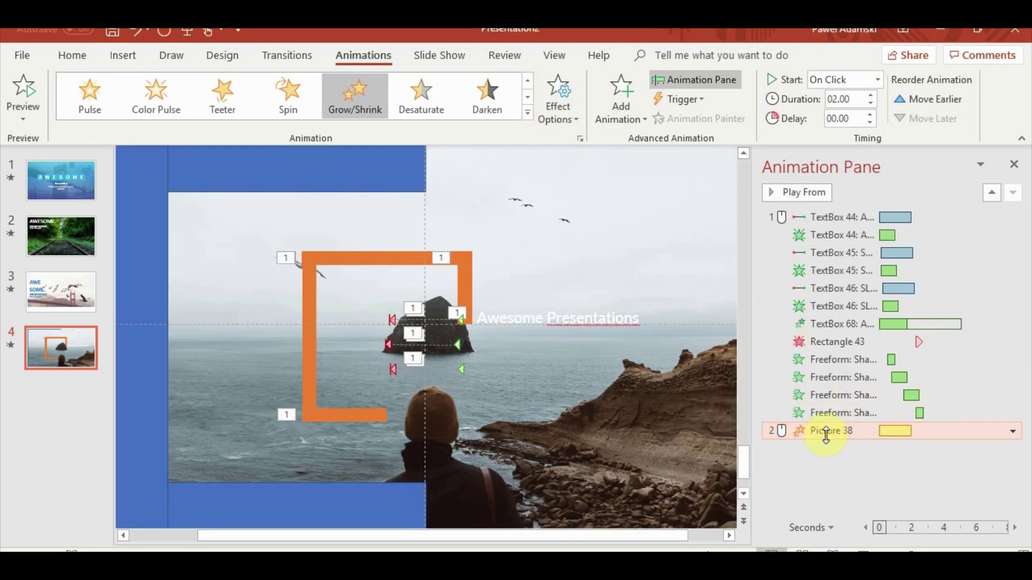
right_click(881, 430)
left_click(971, 336)
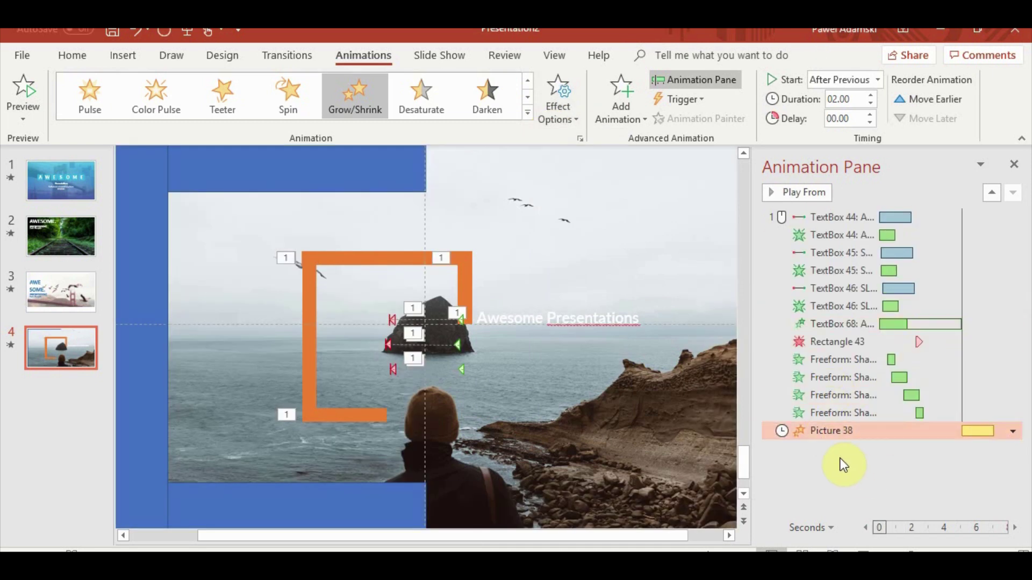
right_click(833, 431)
left_click(939, 318)
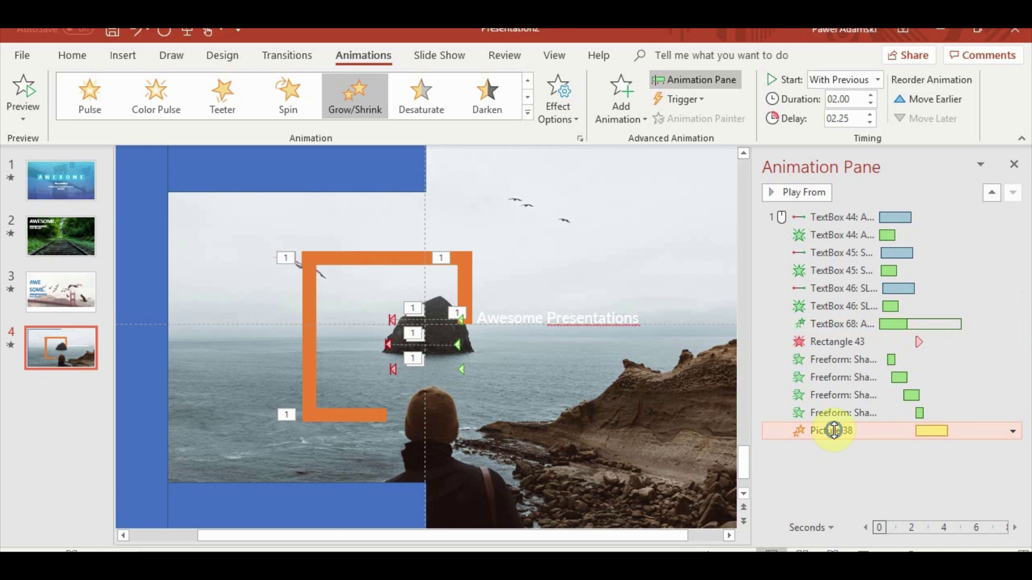
Set the Grow/Shrink custom size from 150% to 95%
right_click(806, 431)
left_click(968, 359)
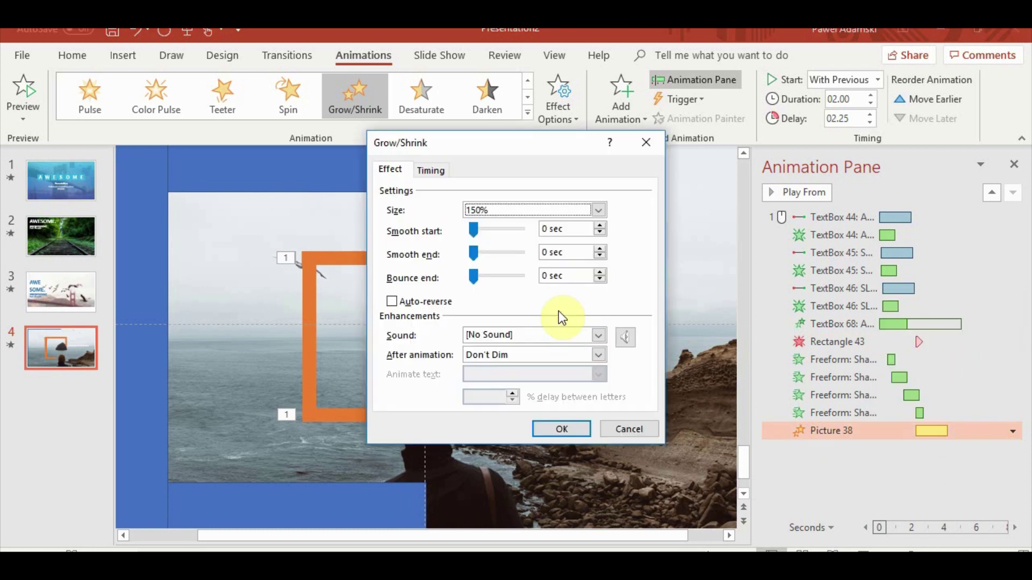
left_click(527, 205)
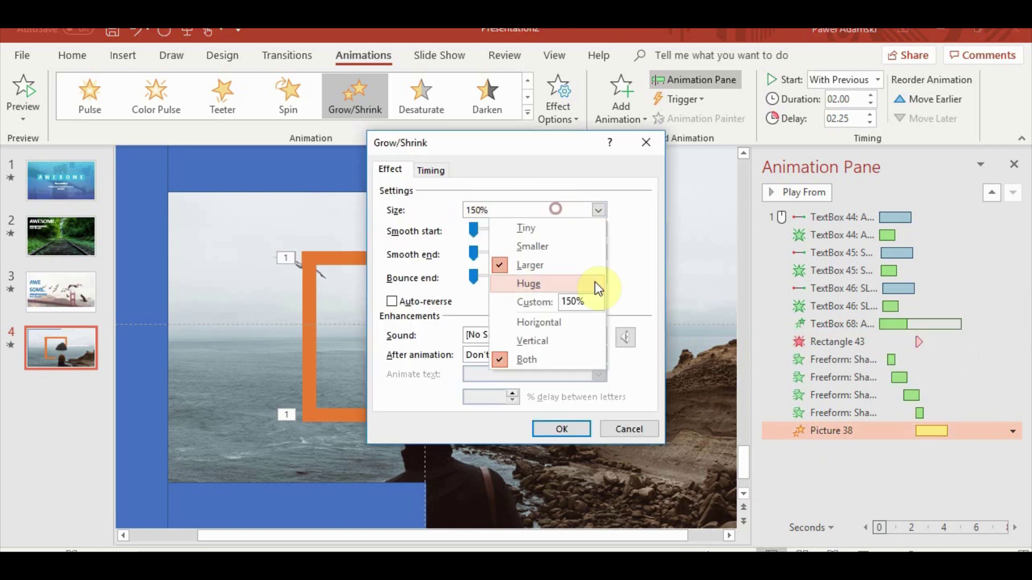
left_click(585, 303)
left_click_drag(585, 304, 501, 303)
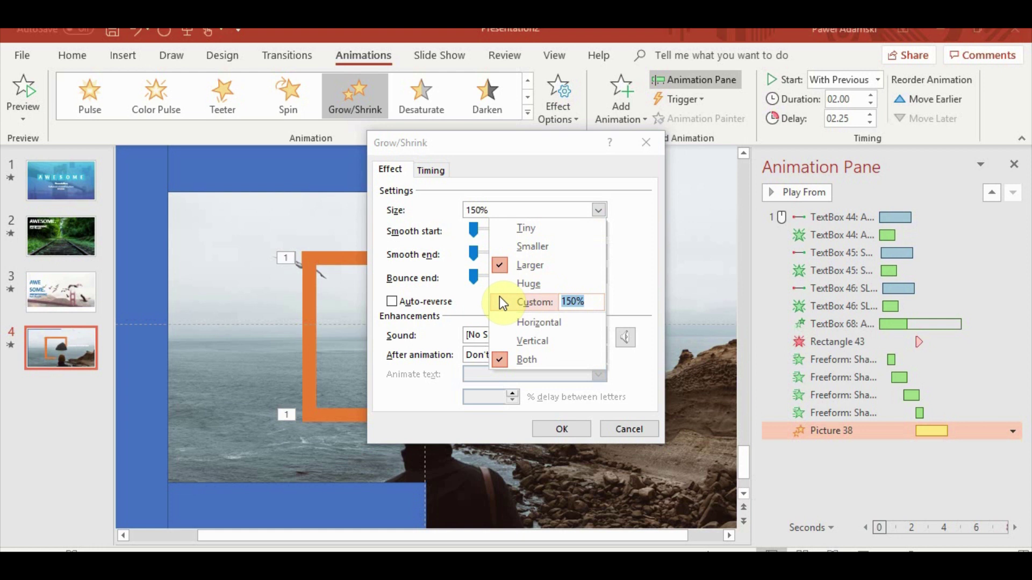
type("95")
key("Return")
left_click(590, 433)
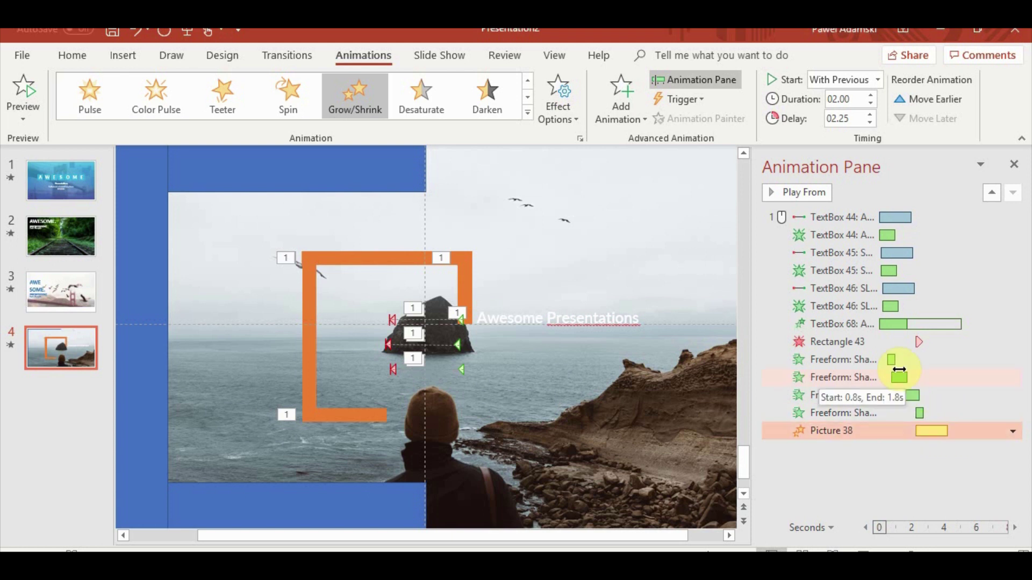
Stretch the photo's Grow/Shrink to 2.85 seconds and preview the slide show
left_click(865, 340)
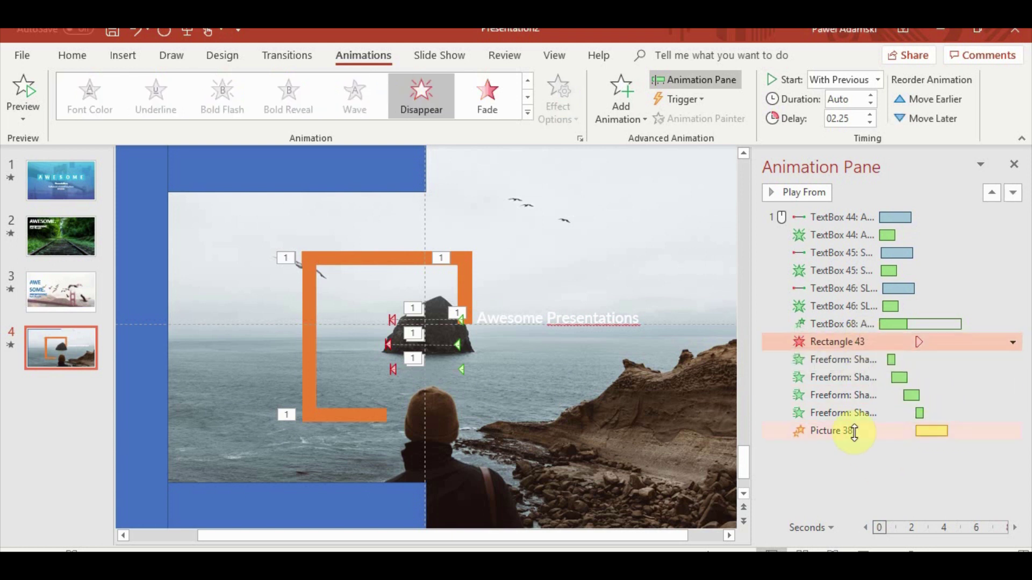
left_click(854, 432)
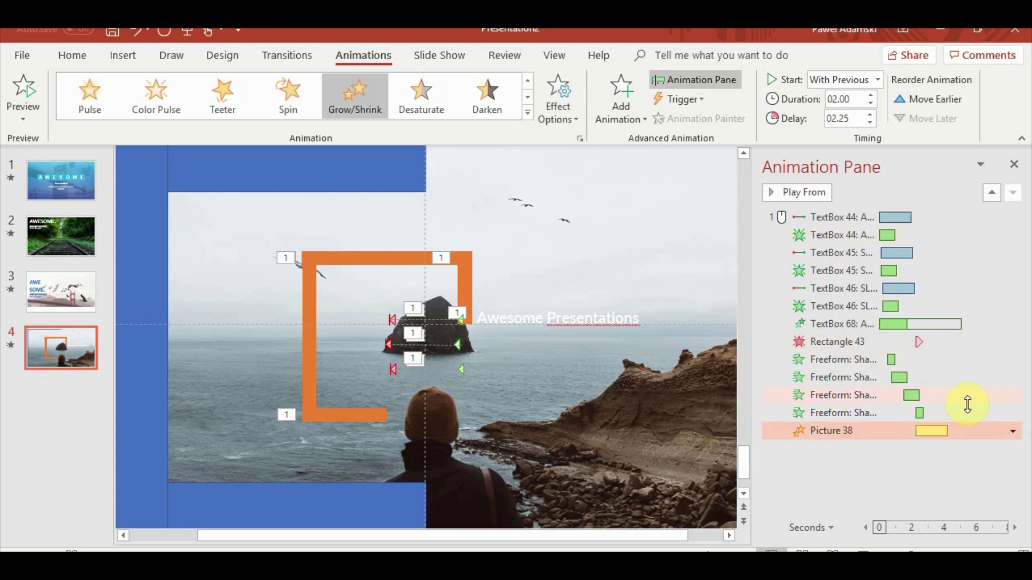
left_click_drag(947, 432, 961, 432)
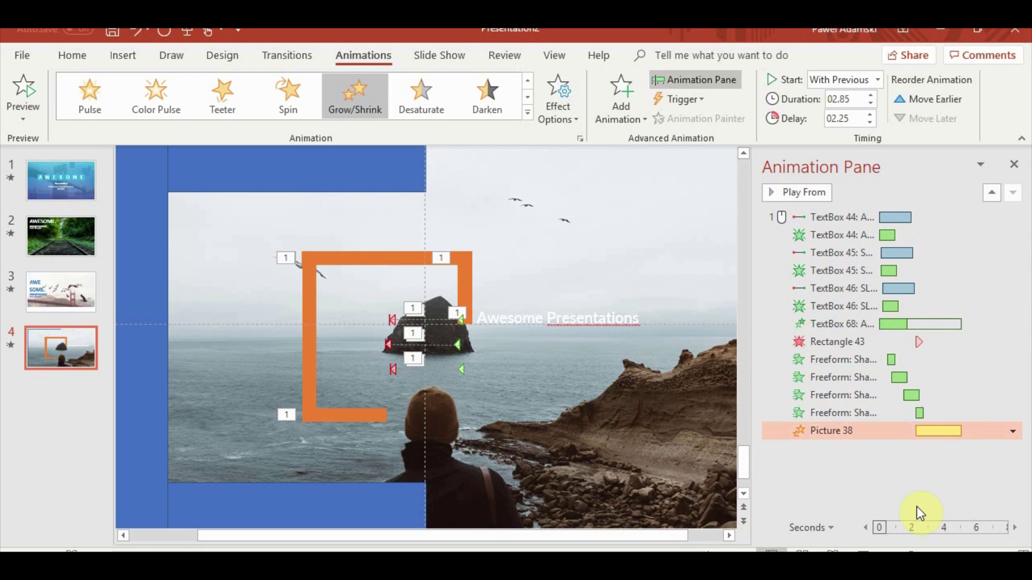
left_click(834, 552)
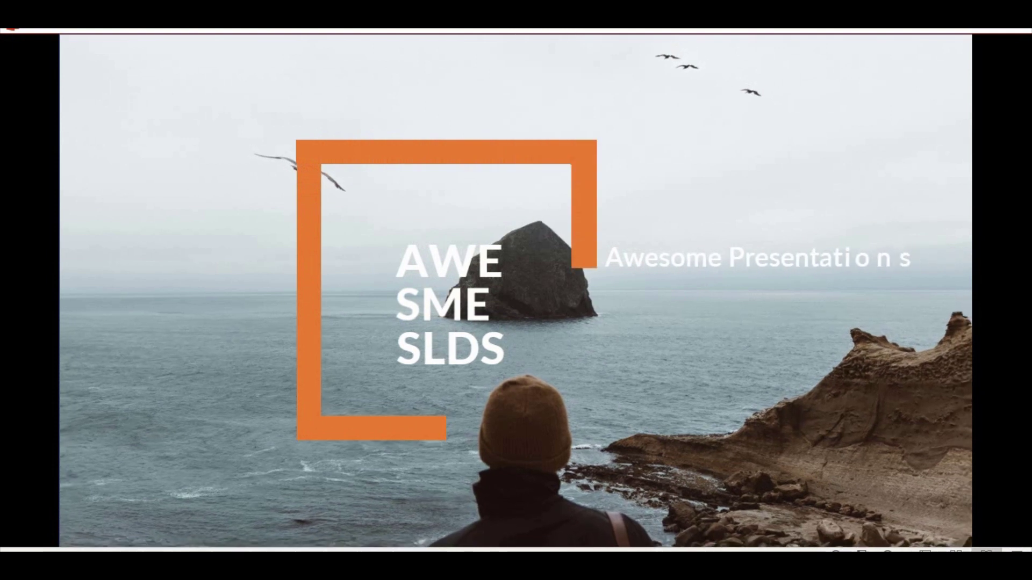
key("Escape")
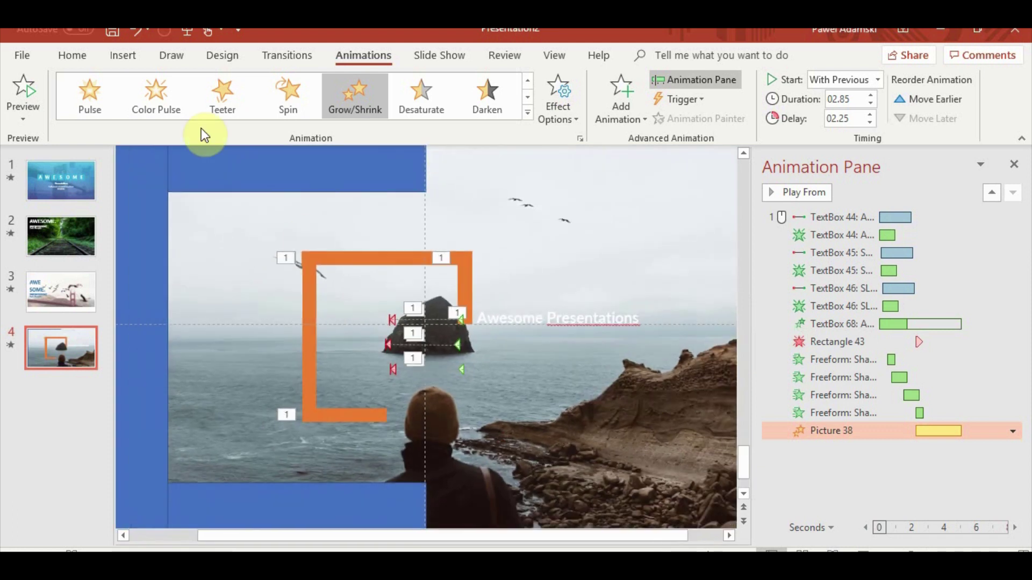
Duplicate the caption below the original and replace its text with the lorem ipsum paragraph
left_click(583, 312)
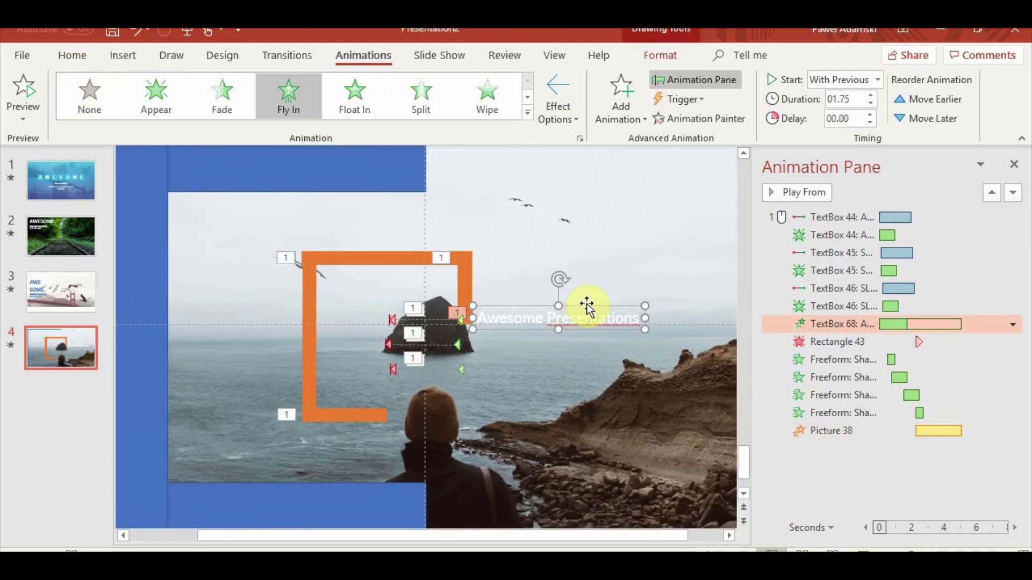
key("ctrl+v")
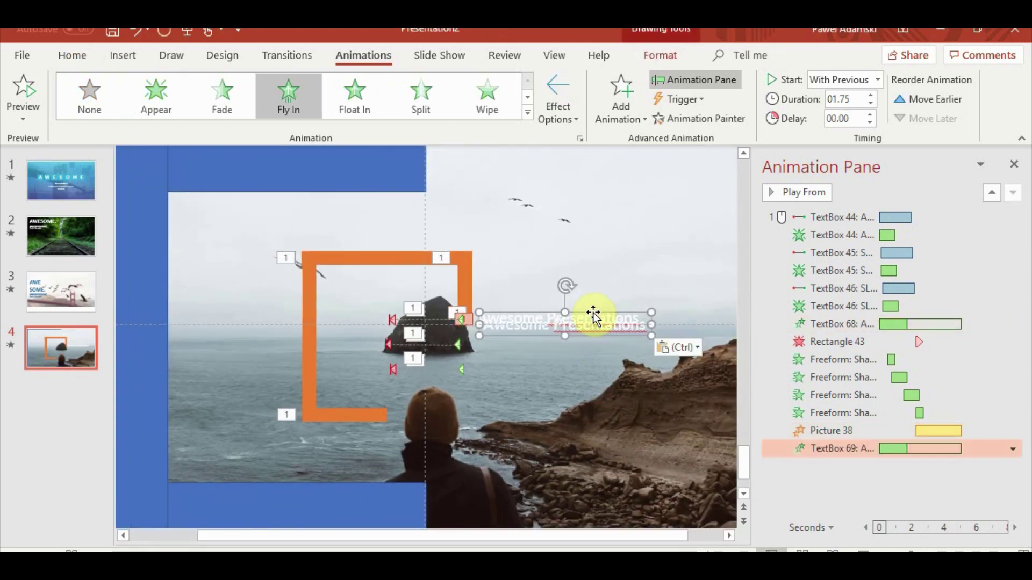
mouse_move(591, 310)
left_mouse_down()
mouse_move(574, 355)
mouse_move(545, 337)
left_mouse_up()
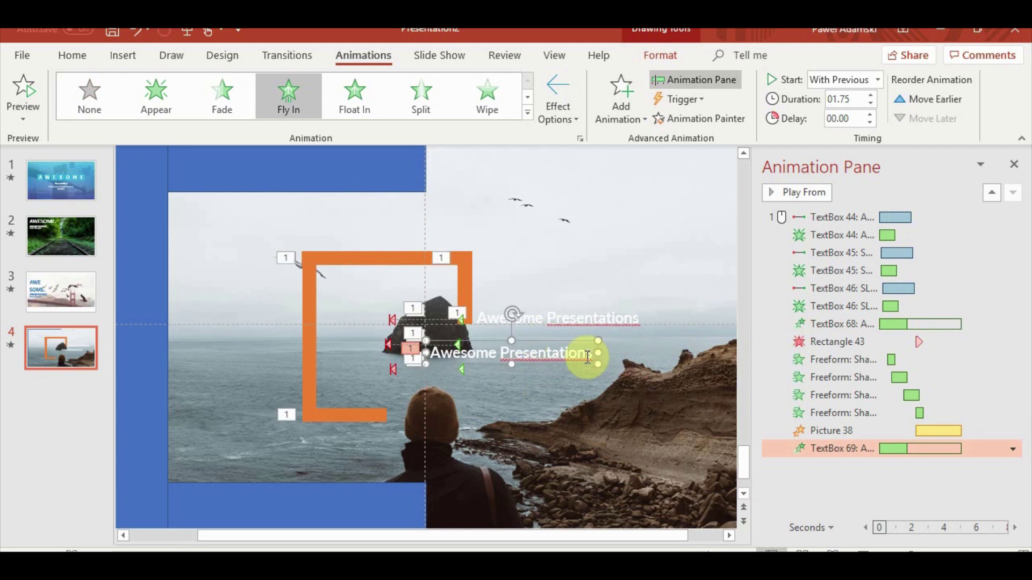
triple_click(546, 353)
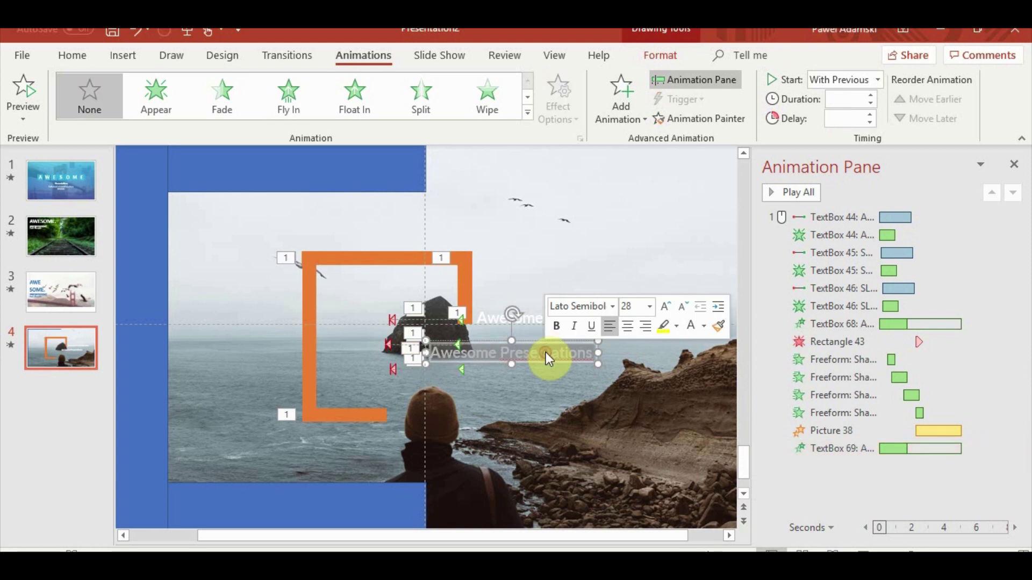
key("ctrl+v")
left_click_drag(546, 352, 728, 339)
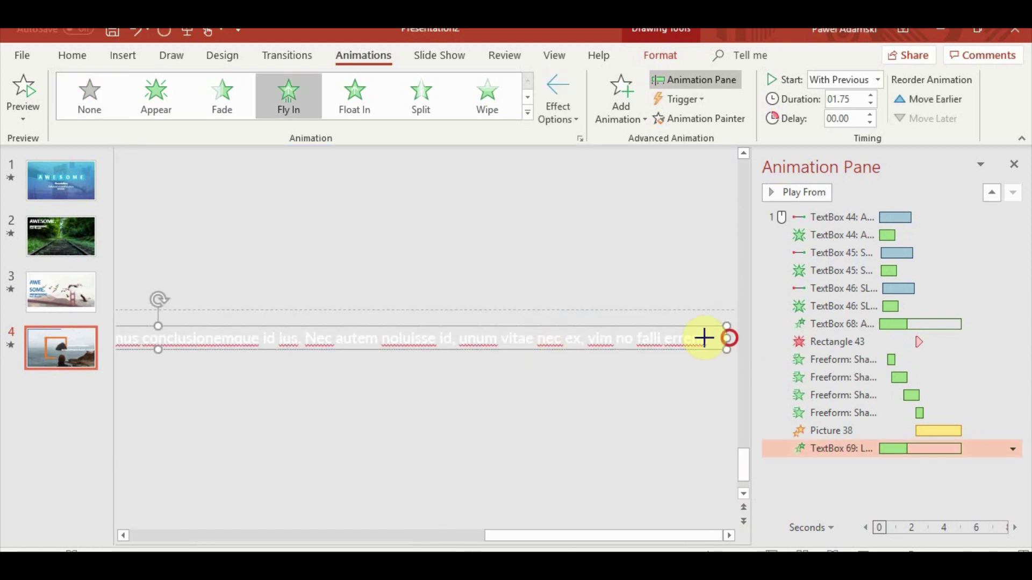
left_click(144, 338)
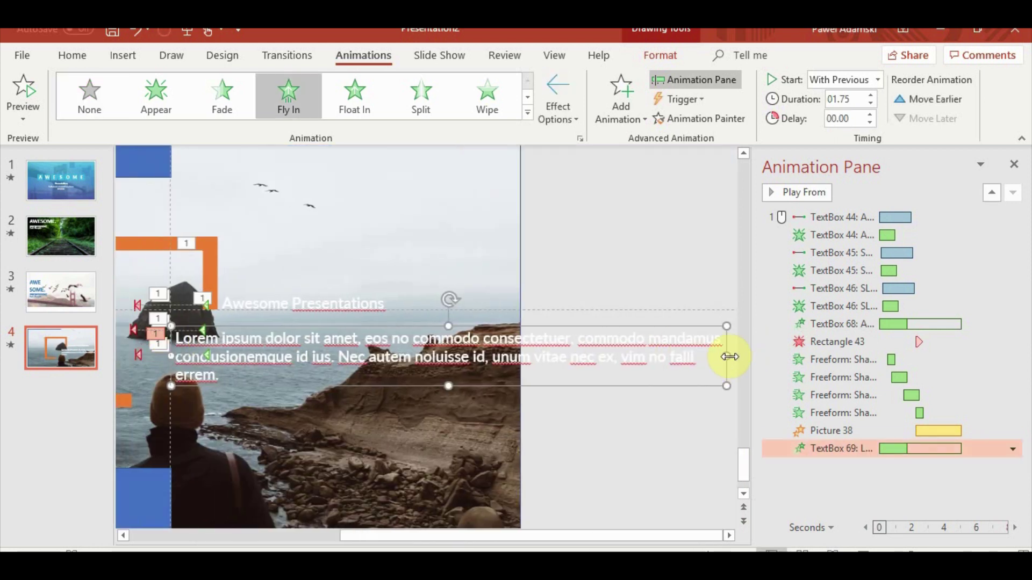
left_click(729, 356)
key("ctrl+z")
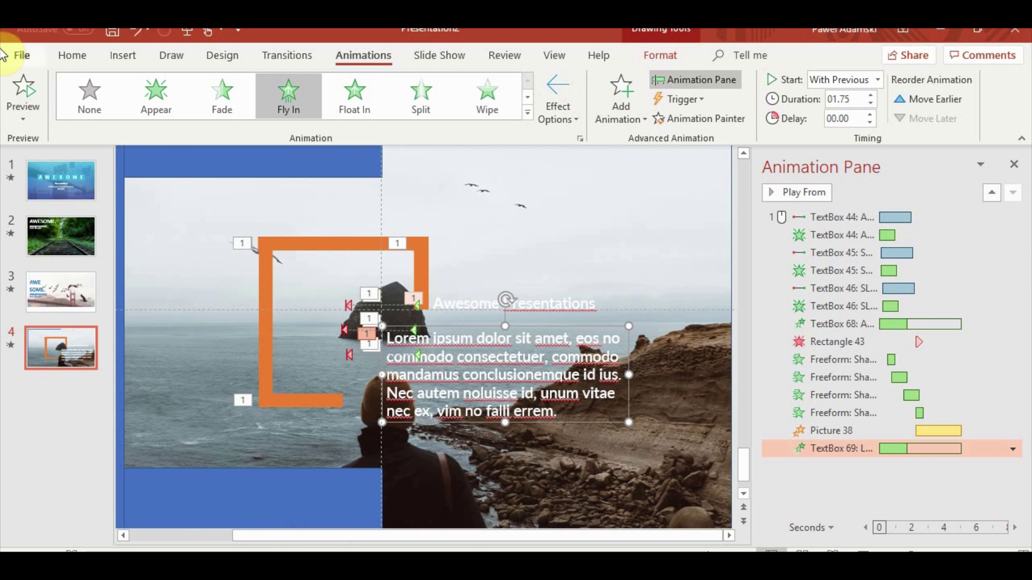
Shrink the body paragraph's font size to 16 pt
left_click(76, 58)
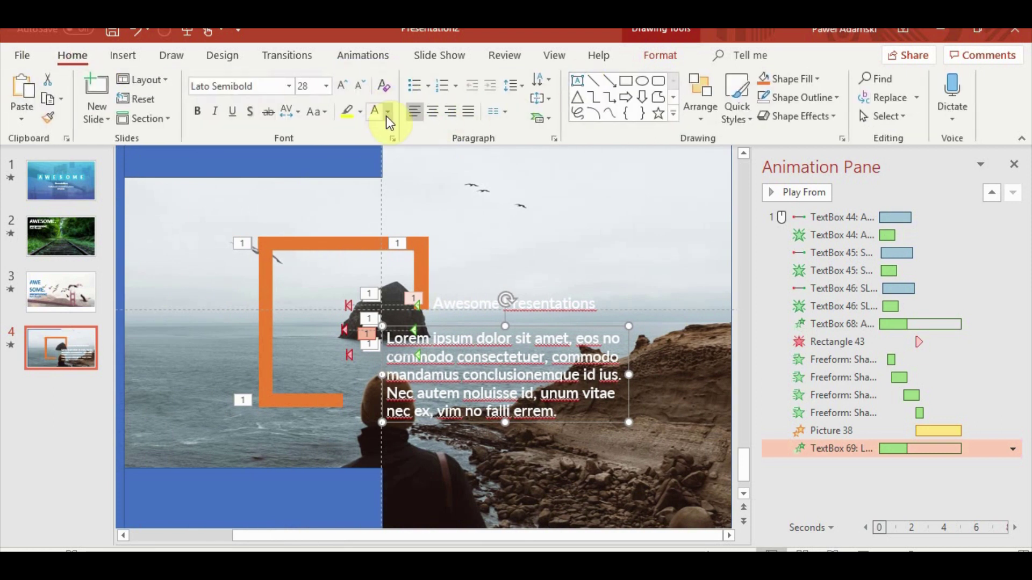
left_click(360, 85)
left_click(362, 86)
left_click(361, 85)
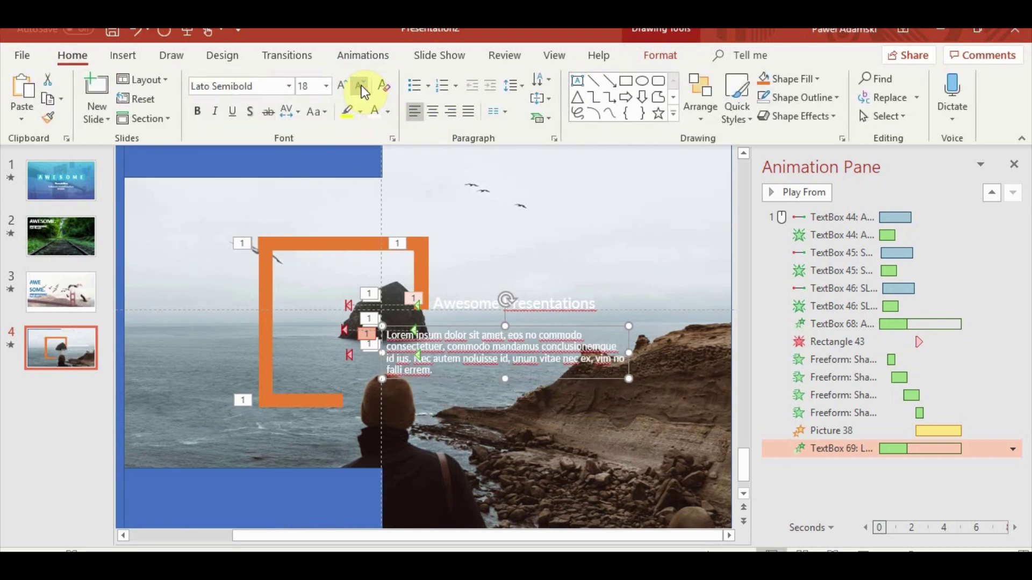
left_click(361, 85)
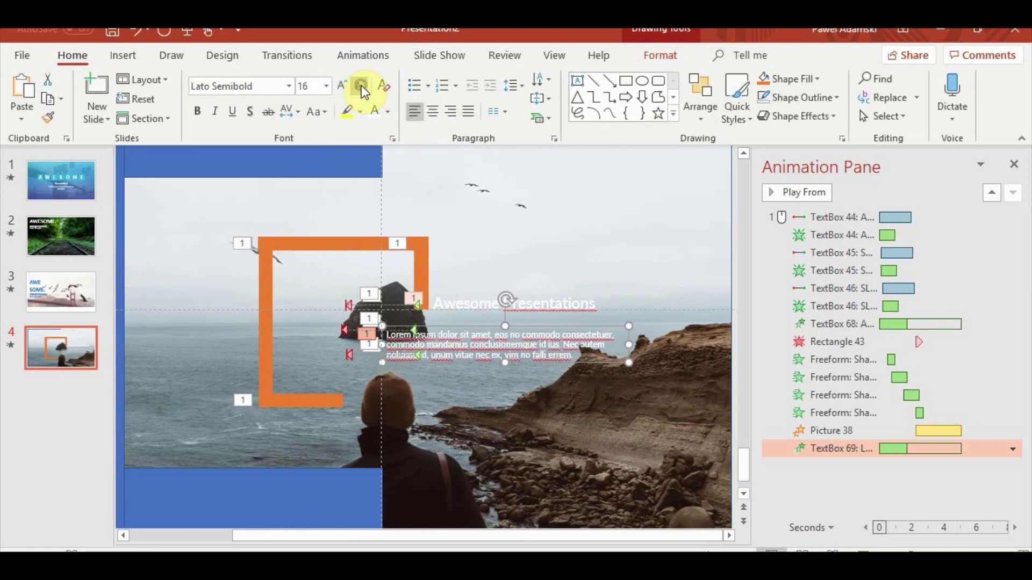
Set the body paragraph's font to Lato Light
left_click(289, 85)
scroll(339, 295, "down", 3)
scroll(336, 305, "down", 5)
scroll(341, 304, "down", 5)
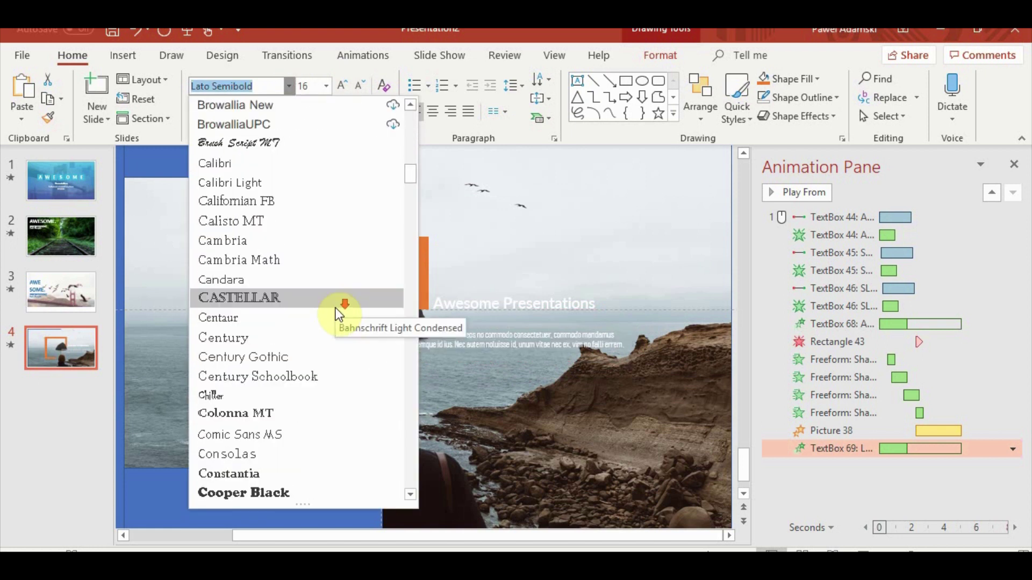
scroll(336, 314, "down", 6)
scroll(335, 309, "down", 5)
scroll(337, 311, "down", 5)
scroll(338, 315, "down", 5)
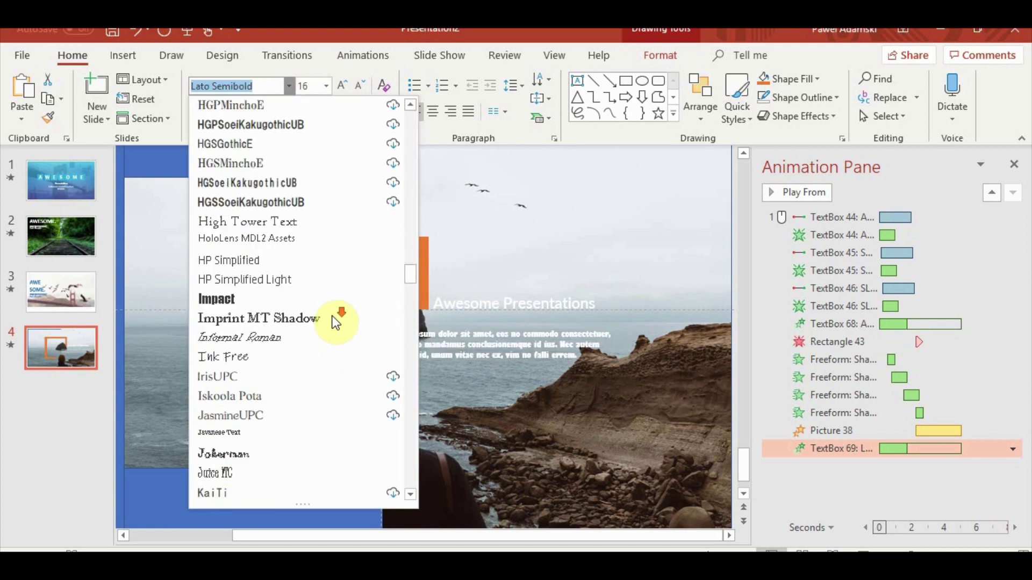
scroll(336, 320, "down", 5)
scroll(330, 320, "down", 5)
scroll(267, 287, "up", 2)
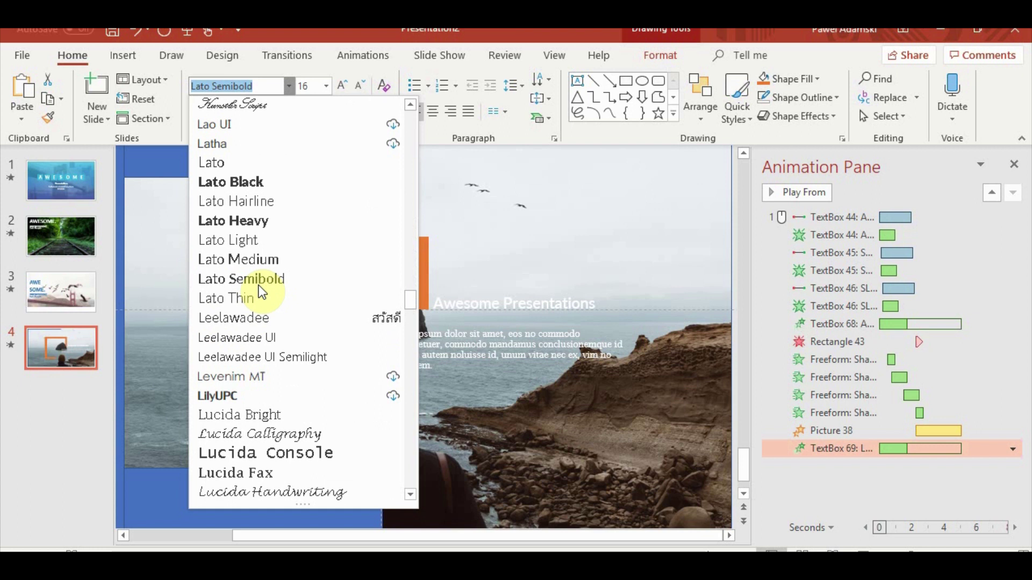
left_click(268, 240)
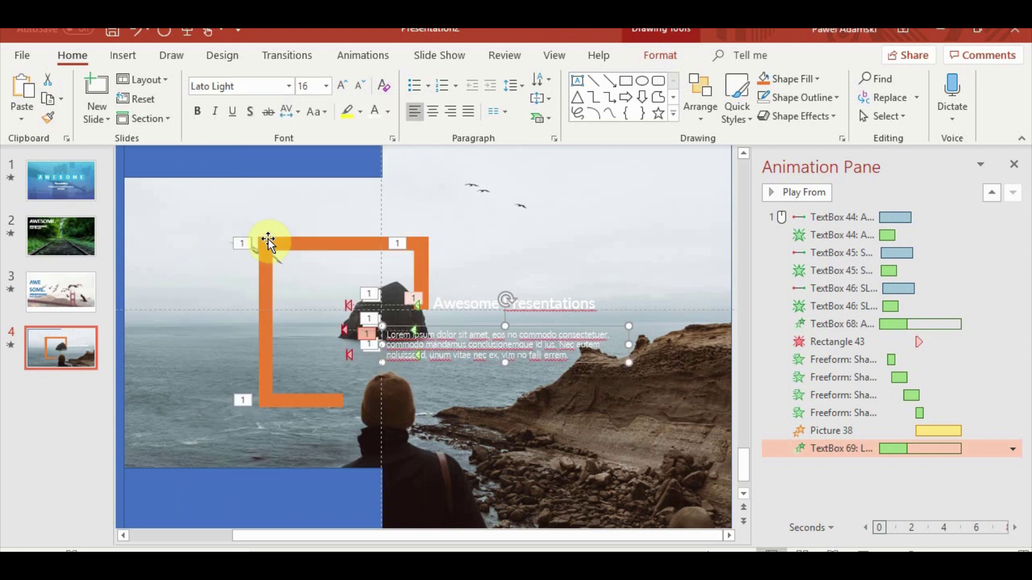
Nudge the body text box slightly down beneath the caption
scroll(583, 369, "down", 1)
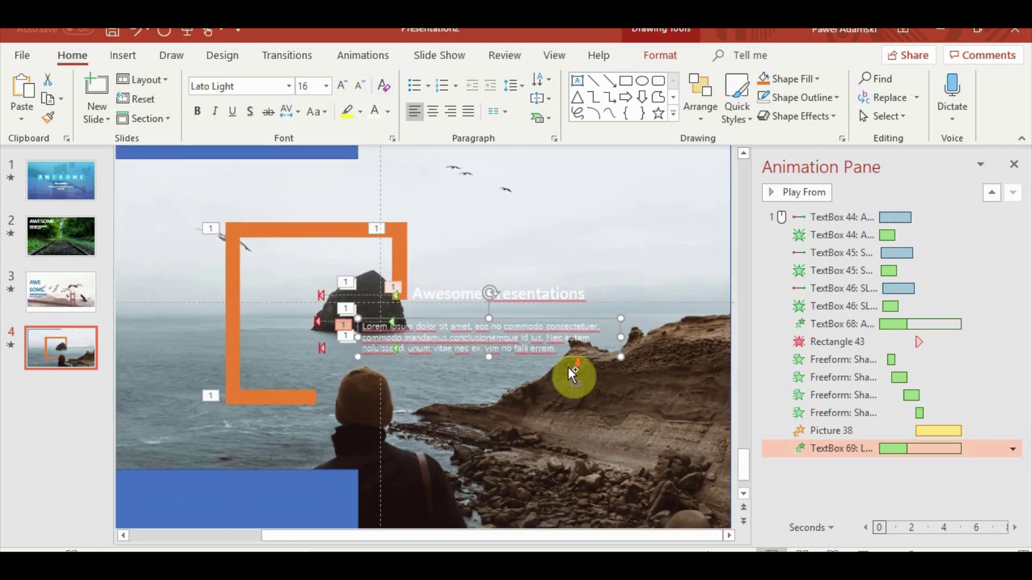
left_click(610, 192)
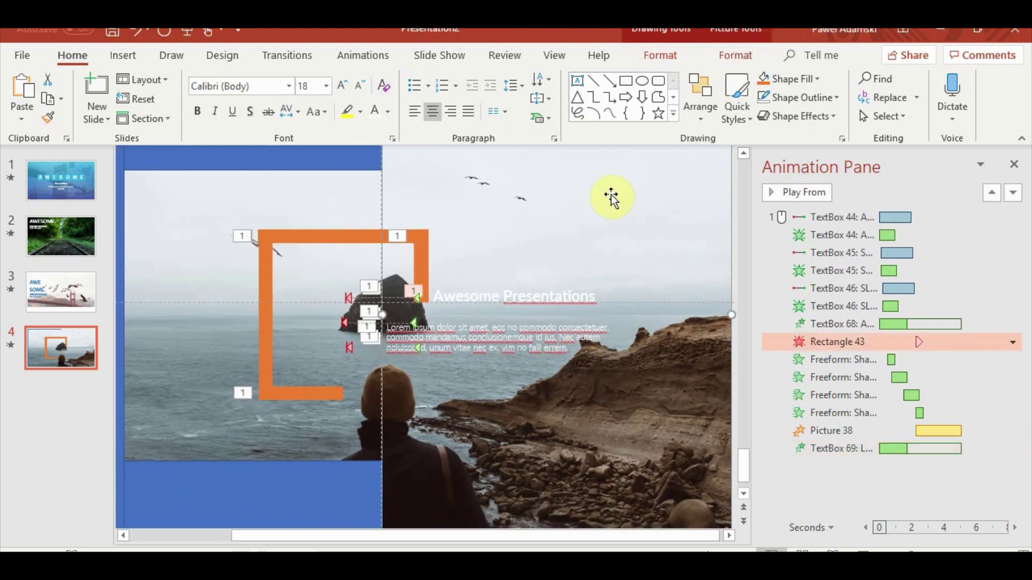
left_click(489, 326)
key("Down")
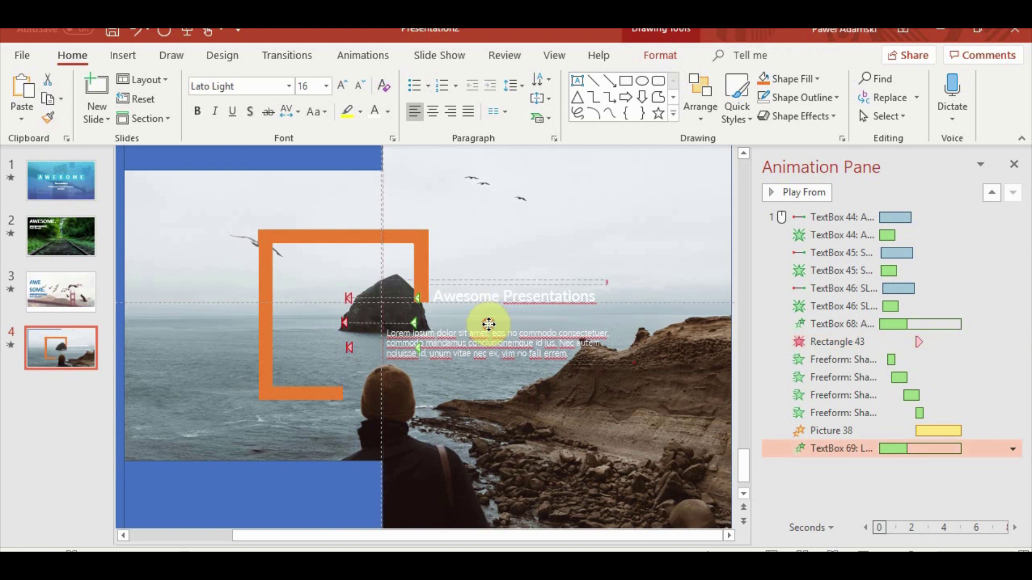
left_click(489, 324)
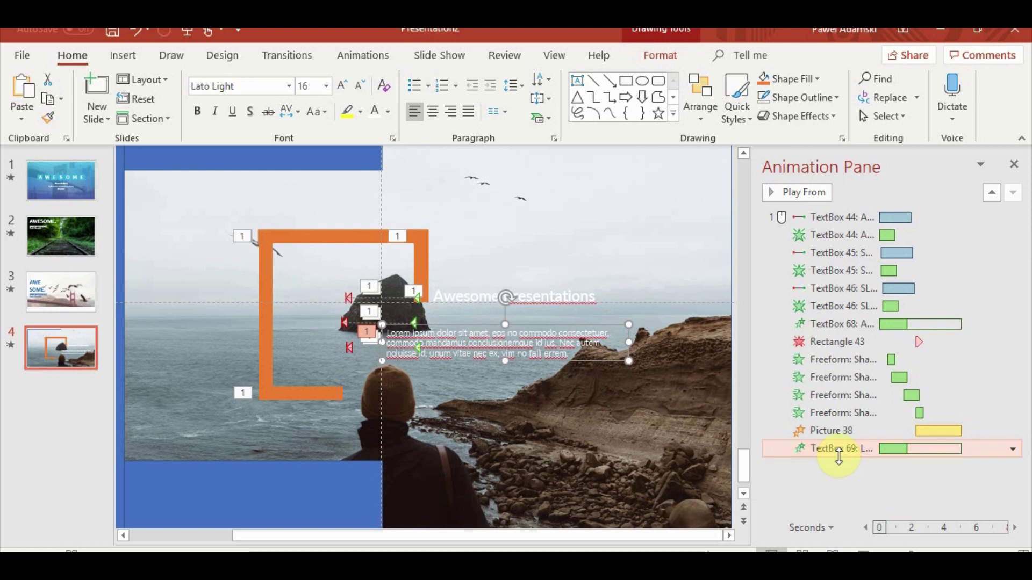
Change TextBox 69's Fly In text animation from By letter to All at once
right_click(839, 456)
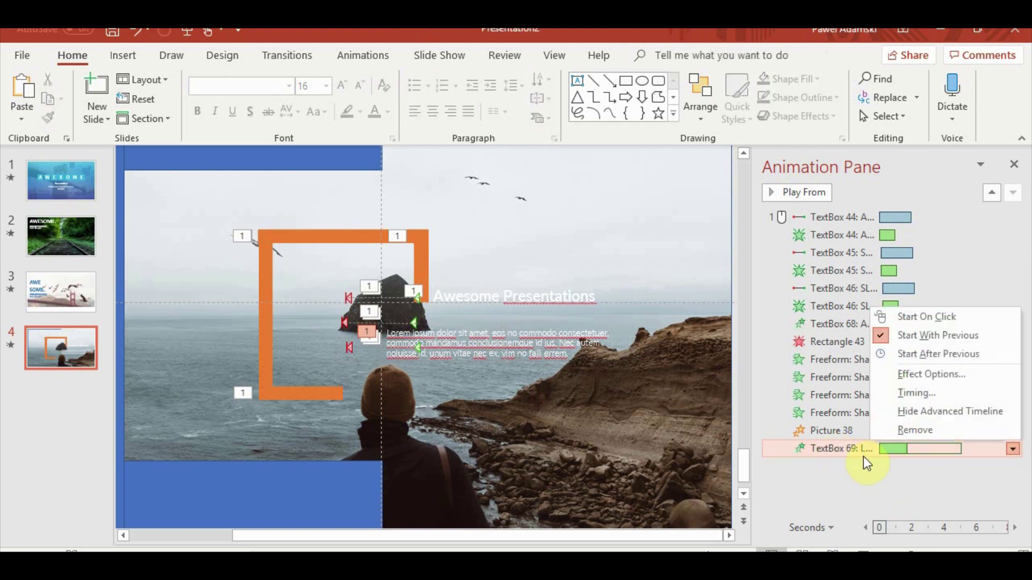
left_click(922, 376)
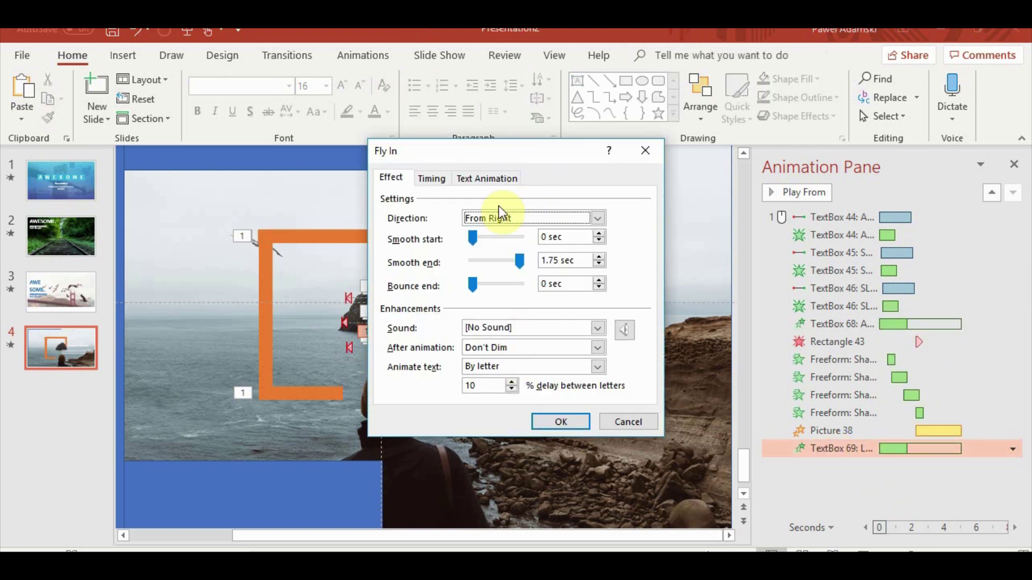
left_click(529, 367)
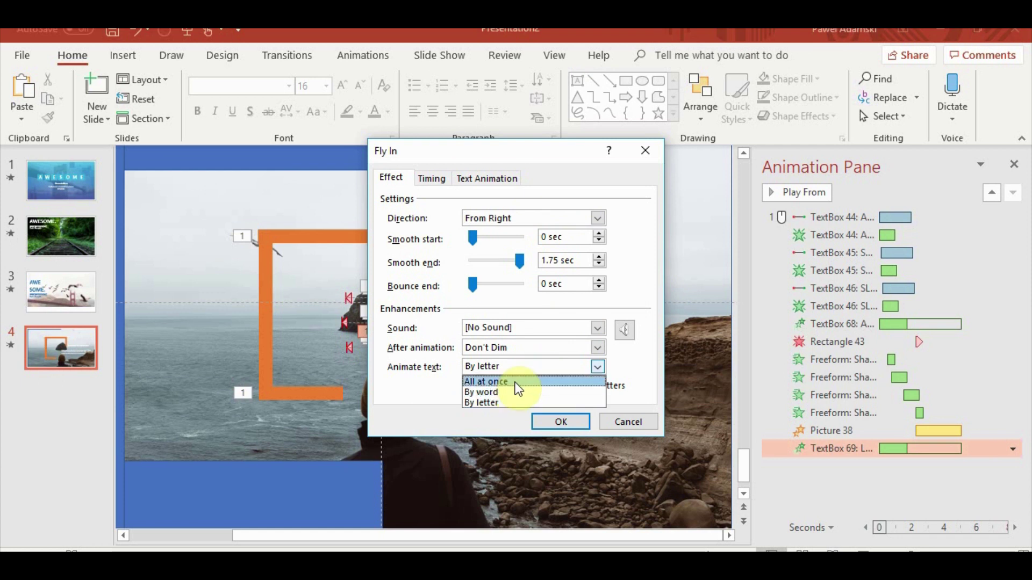
left_click(515, 382)
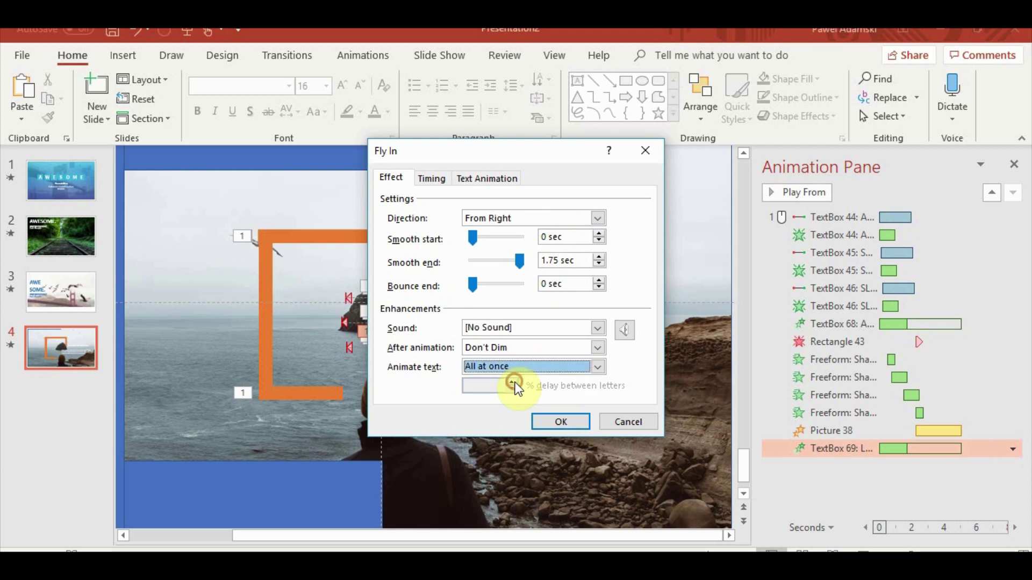
left_click(562, 422)
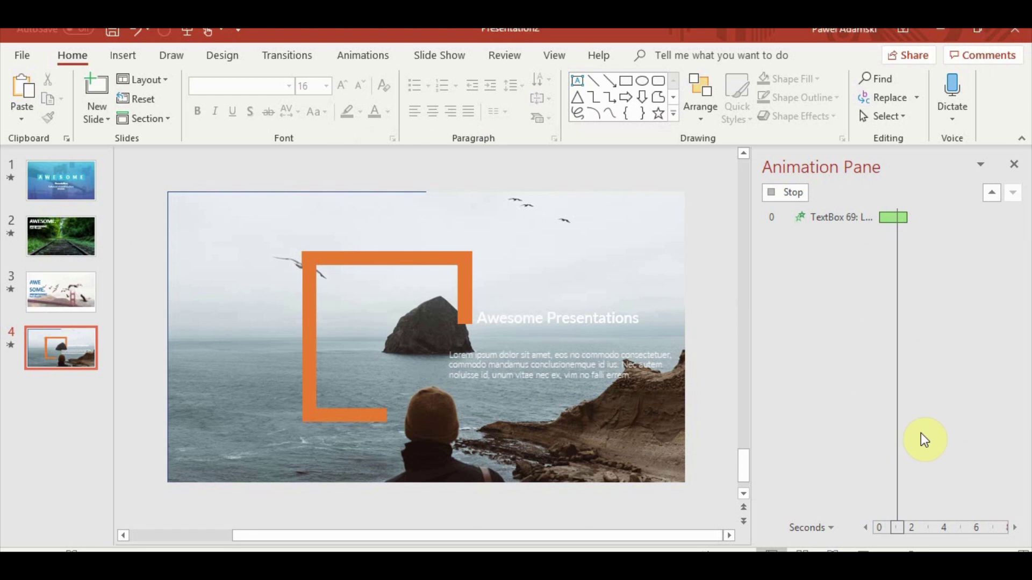
Switch the body text's animation to Float In
left_click(392, 56)
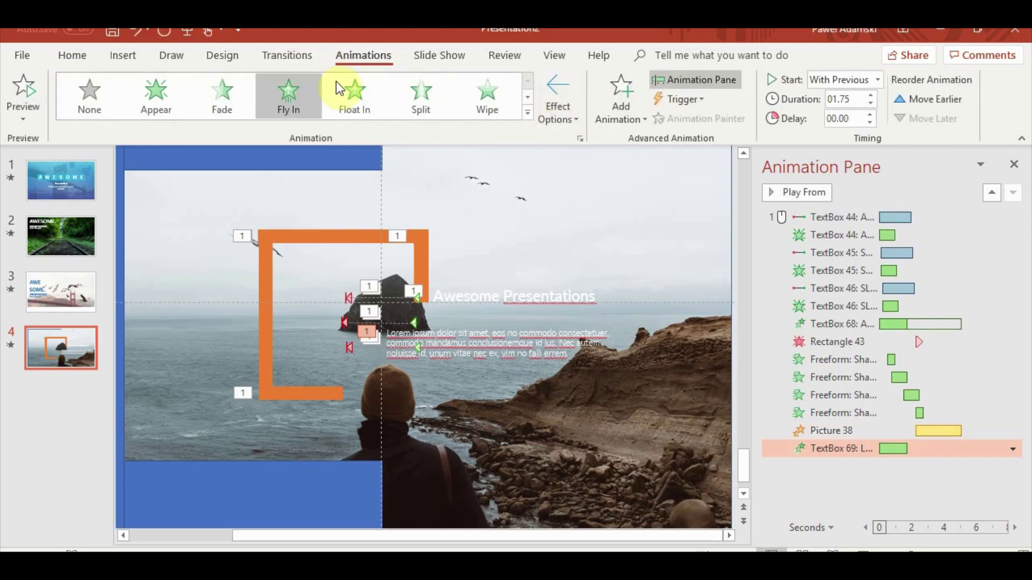
left_click(351, 96)
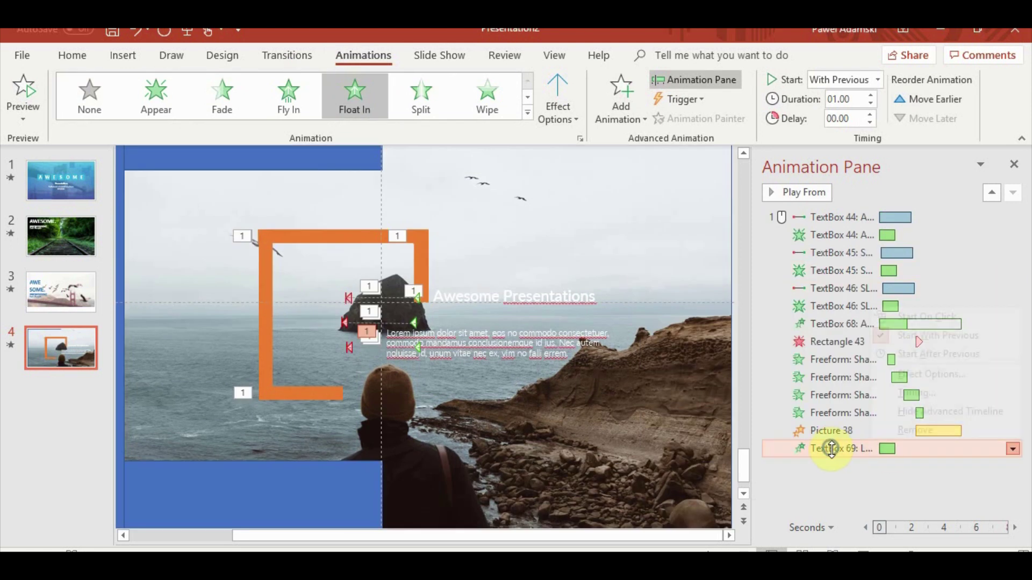
left_click(1013, 449)
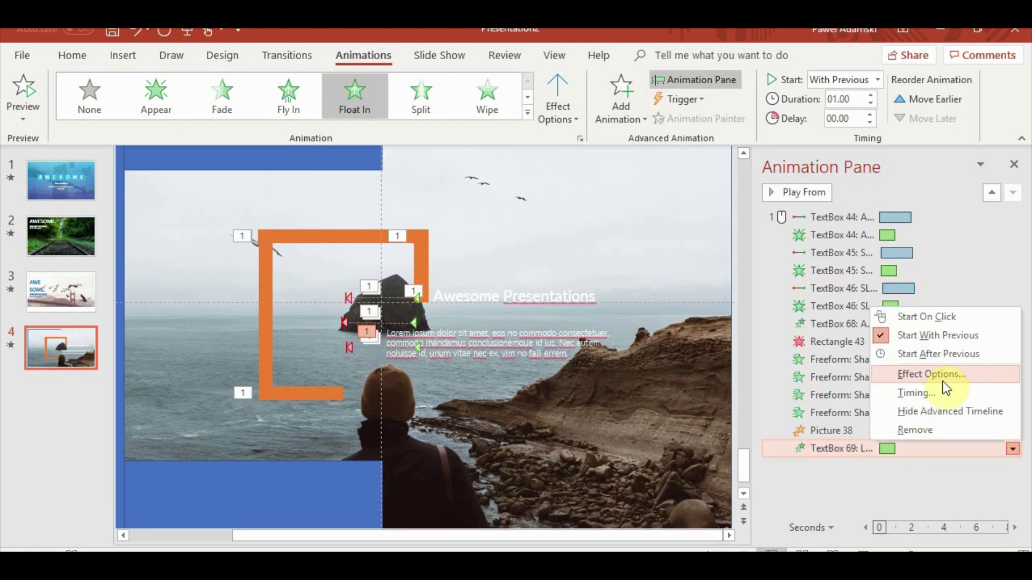
left_click(942, 375)
left_click(433, 198)
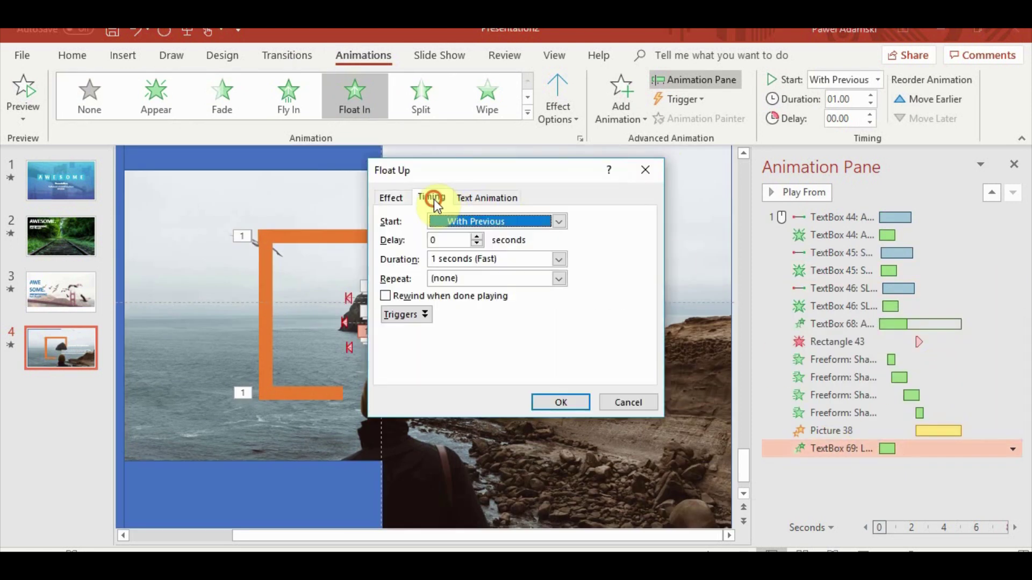
left_click(647, 171)
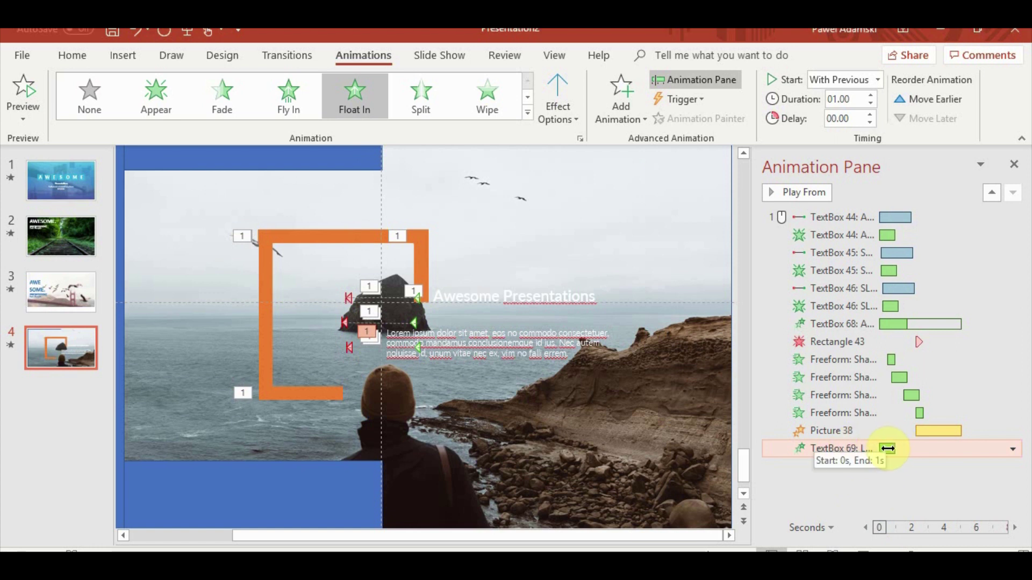
Give the Float In a 1.5 s delay and 1.8 s duration, previewing the slide
left_click(870, 114)
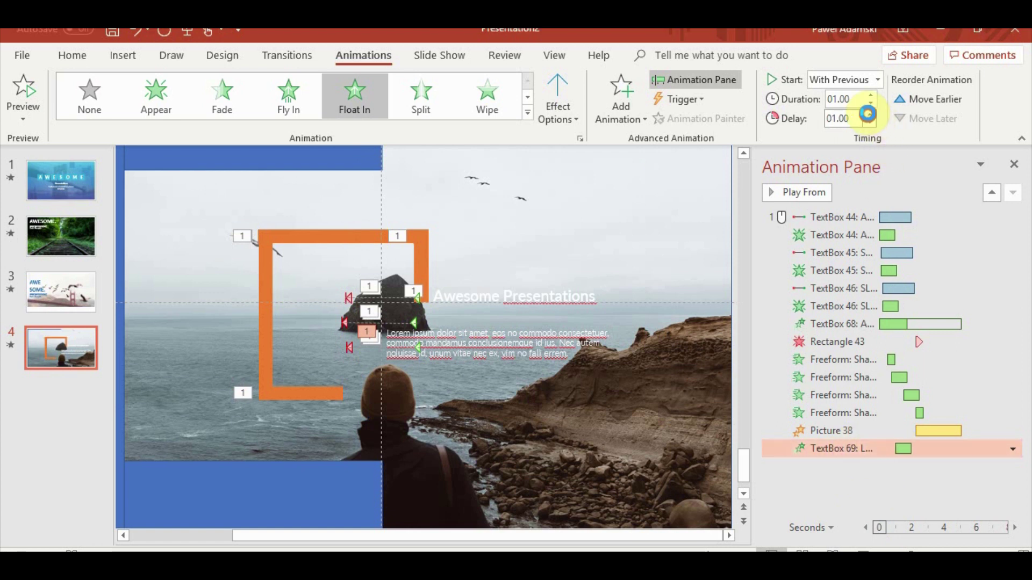
left_click(869, 114)
left_click(872, 124)
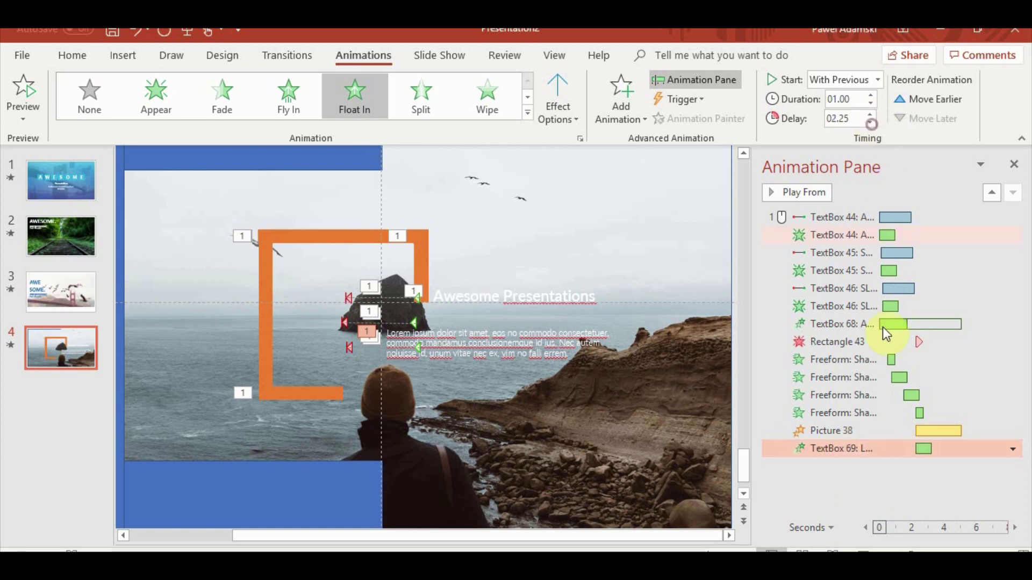
left_click(833, 551)
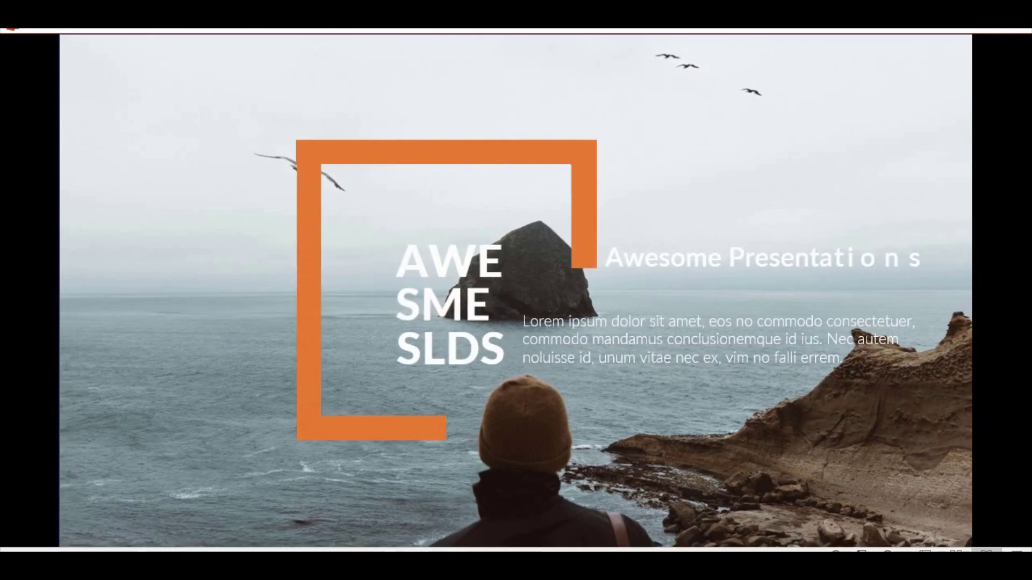
left_click(930, 448)
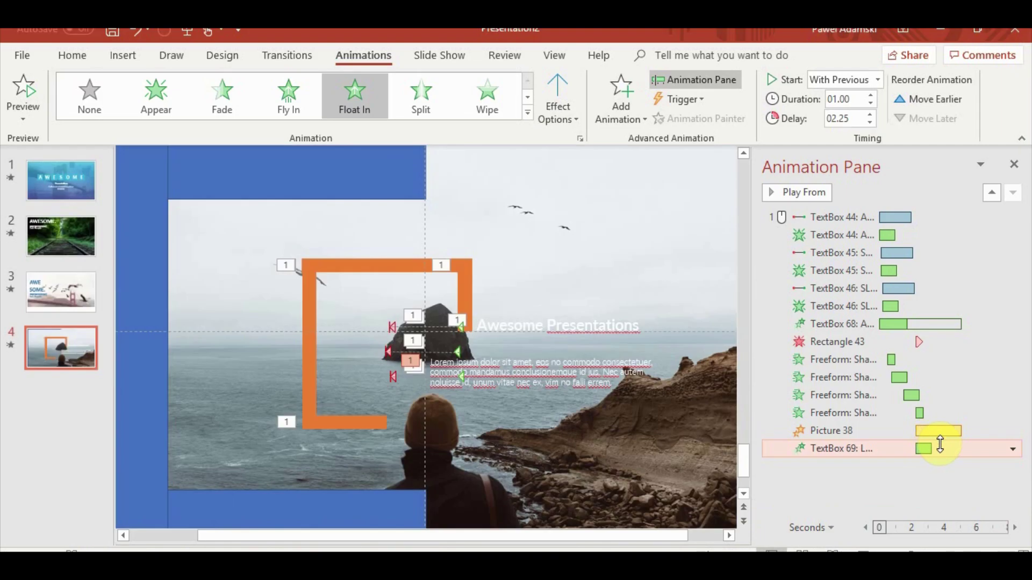
left_click(870, 123)
left_click(869, 123)
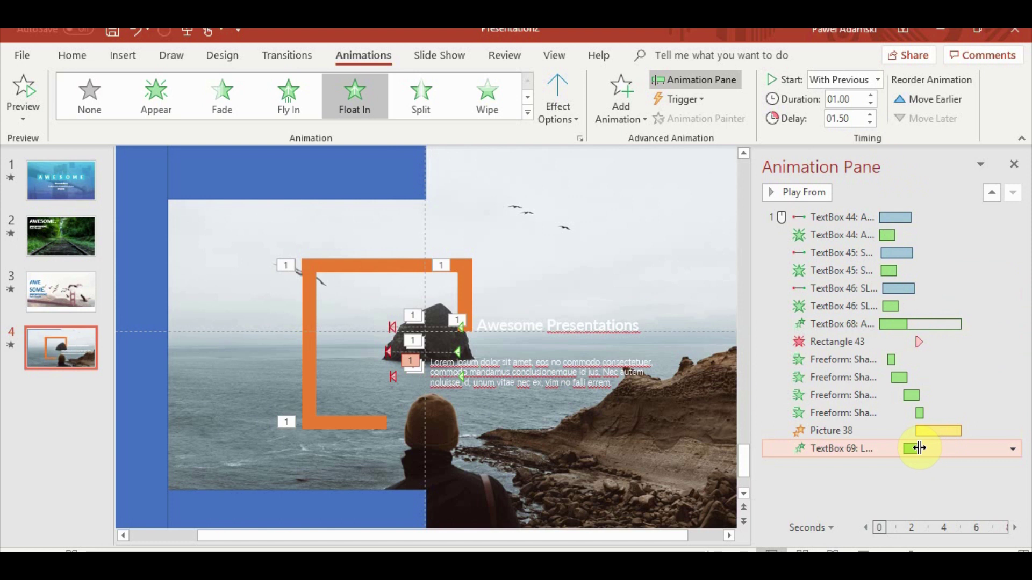
left_click_drag(921, 450, 934, 450)
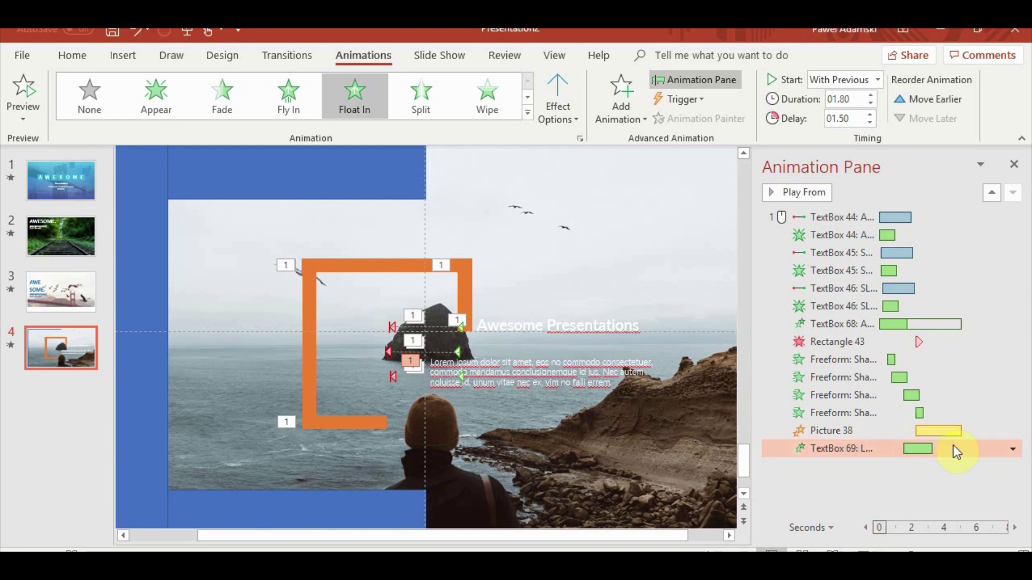
Give Picture 38's Grow/Shrink a 90% size with a 2.85 s smooth start, then run the slide show
left_click(943, 433)
right_click(943, 435)
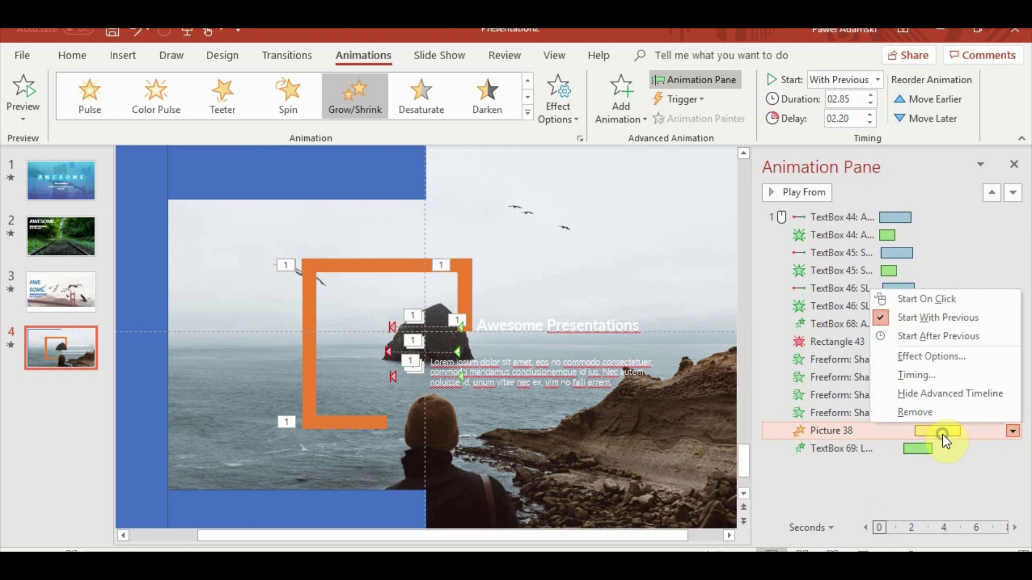
left_click(948, 358)
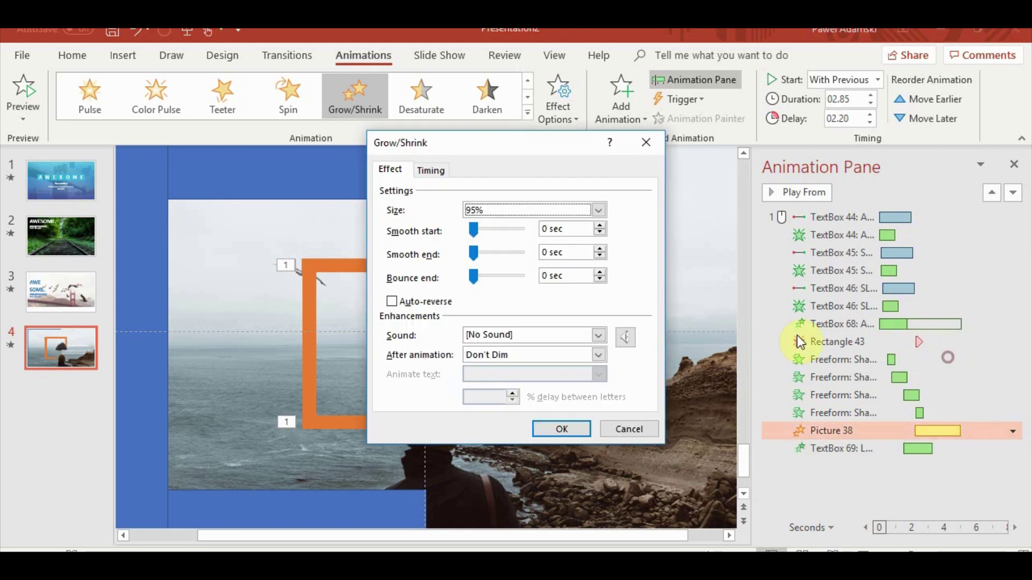
left_click(599, 210)
left_click(580, 301)
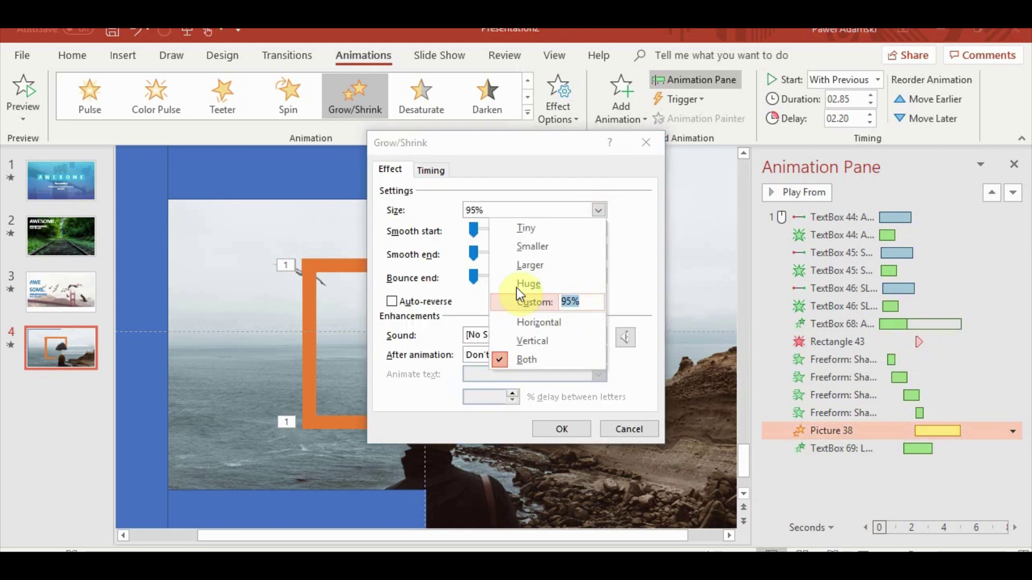
type("90")
key("Return")
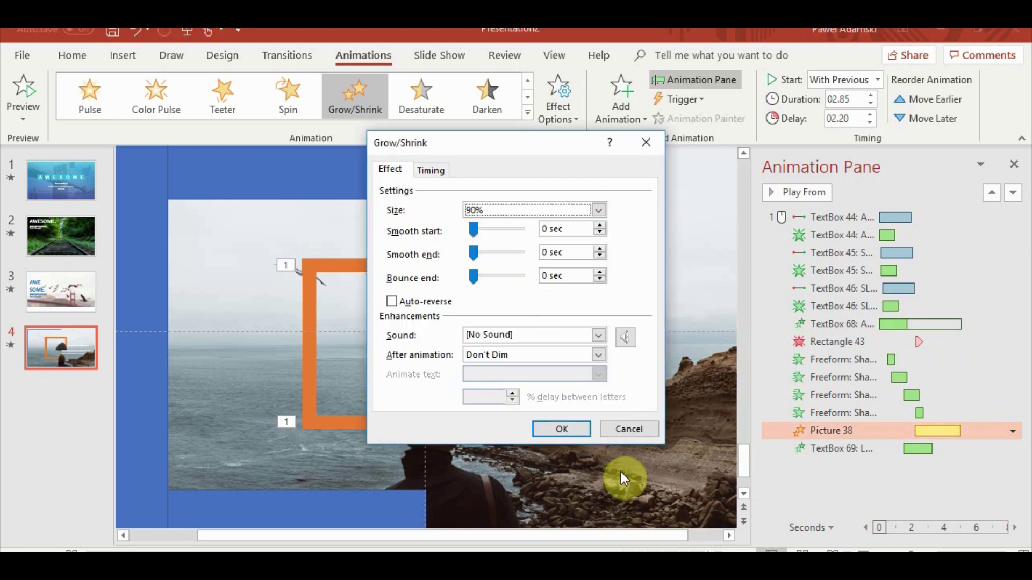
left_click(472, 251)
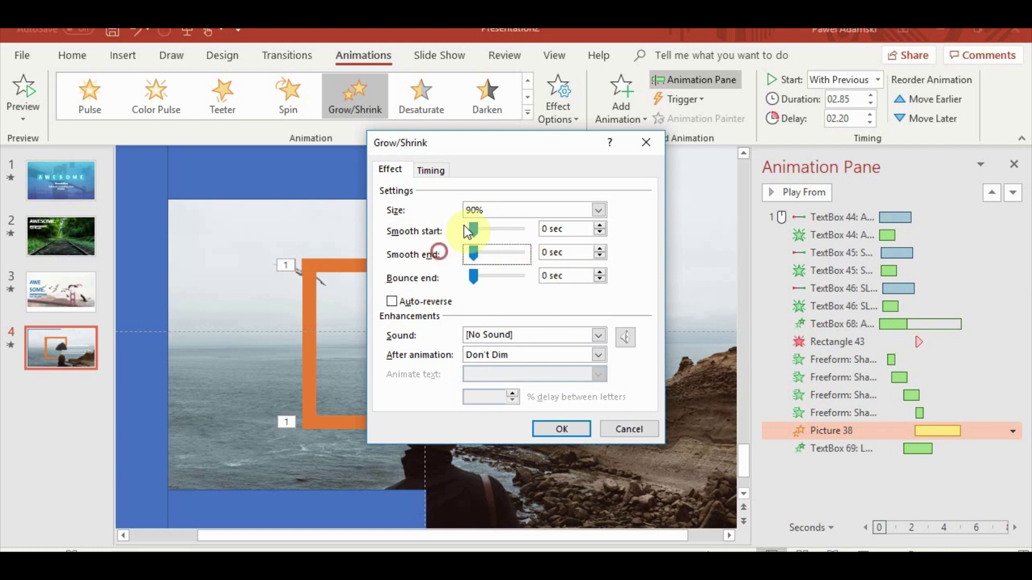
left_click_drag(473, 228, 540, 275)
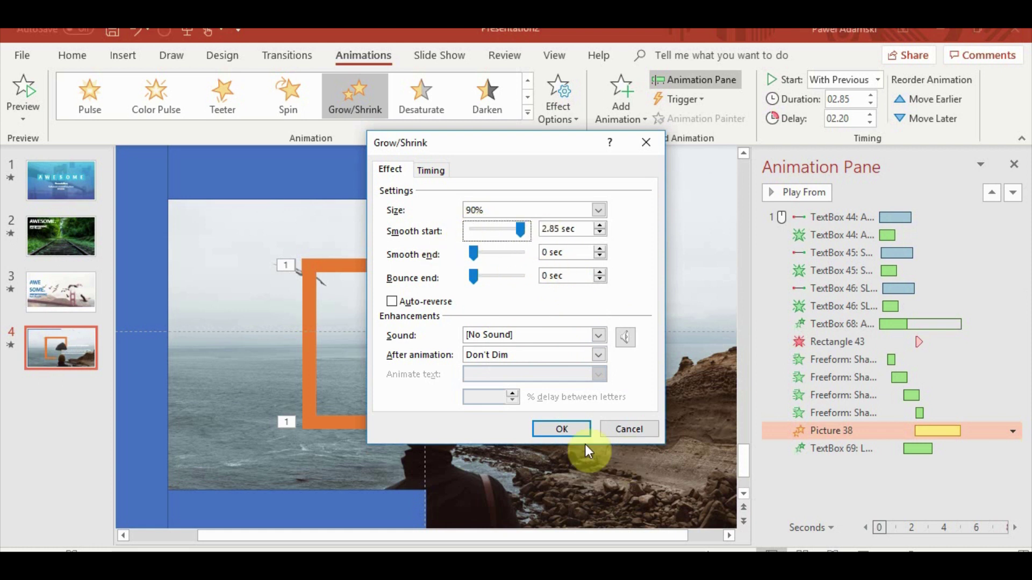
left_click(572, 429)
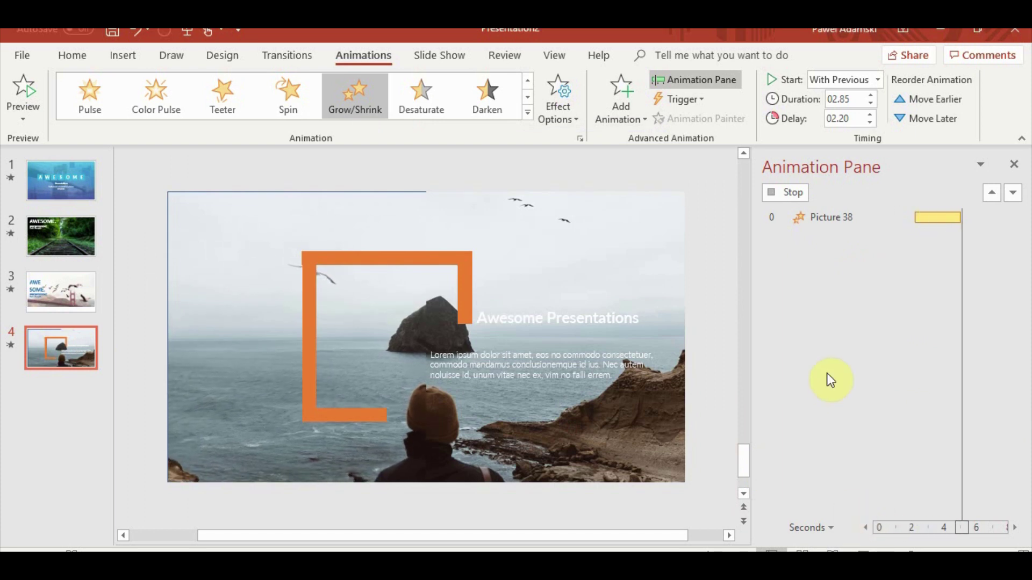
left_click(863, 552)
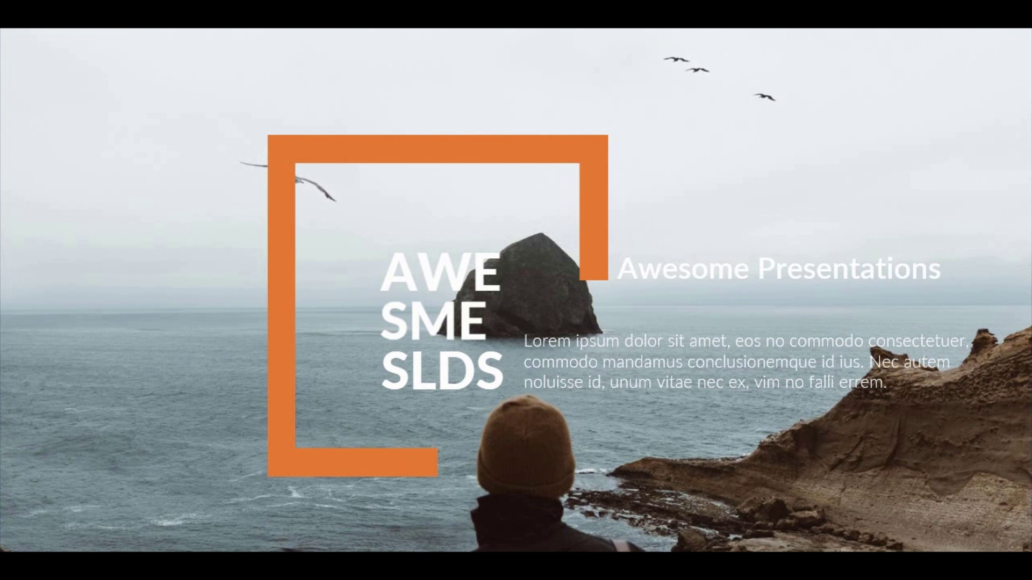
Nudge the Lorem text box up, shrink it to 12 pt, and narrow it so it rewraps
key("Escape")
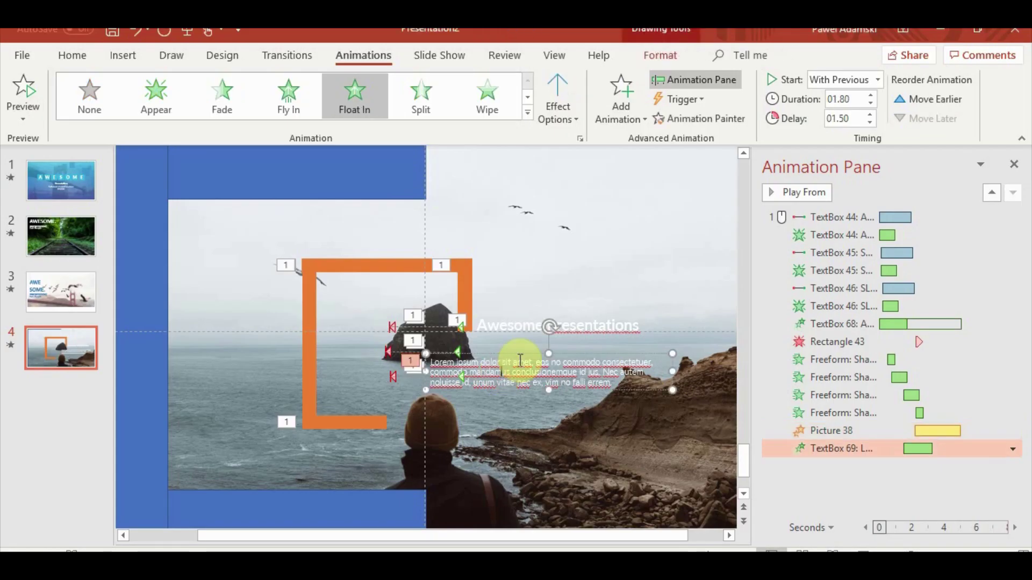
left_click_drag(518, 355, 518, 346)
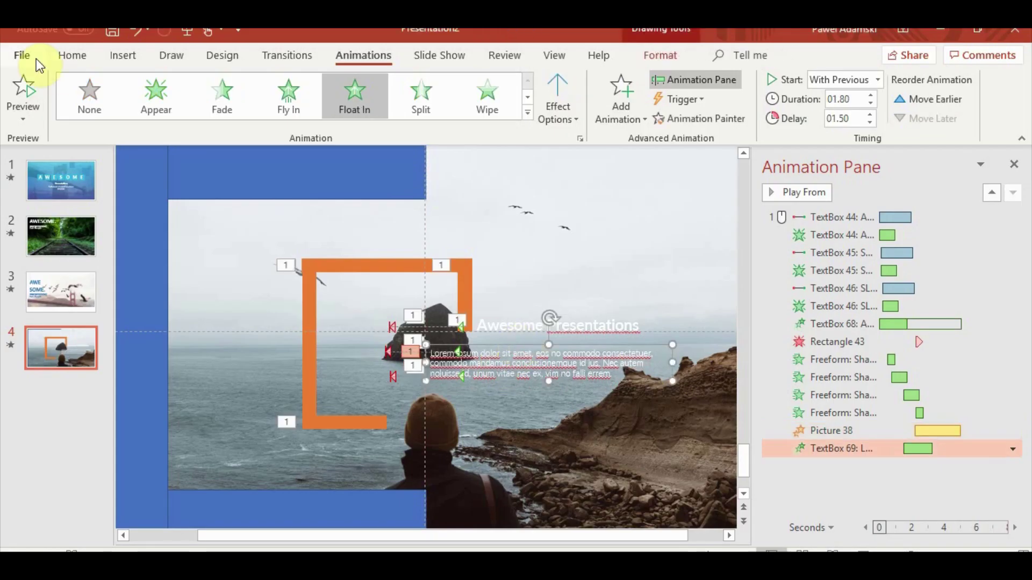
left_click(76, 53)
left_click(360, 89)
left_click(360, 89)
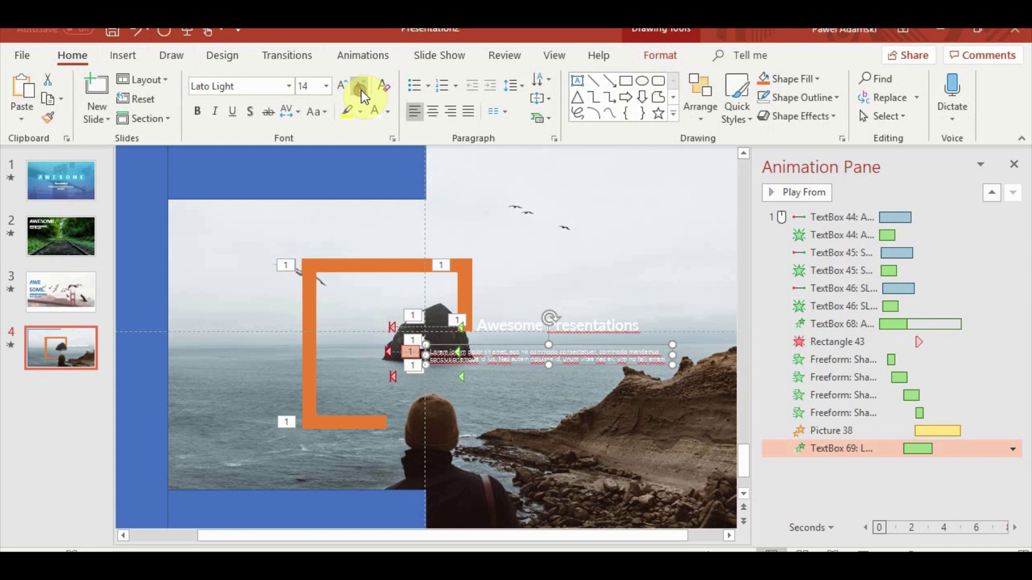
left_click_drag(673, 356, 564, 359)
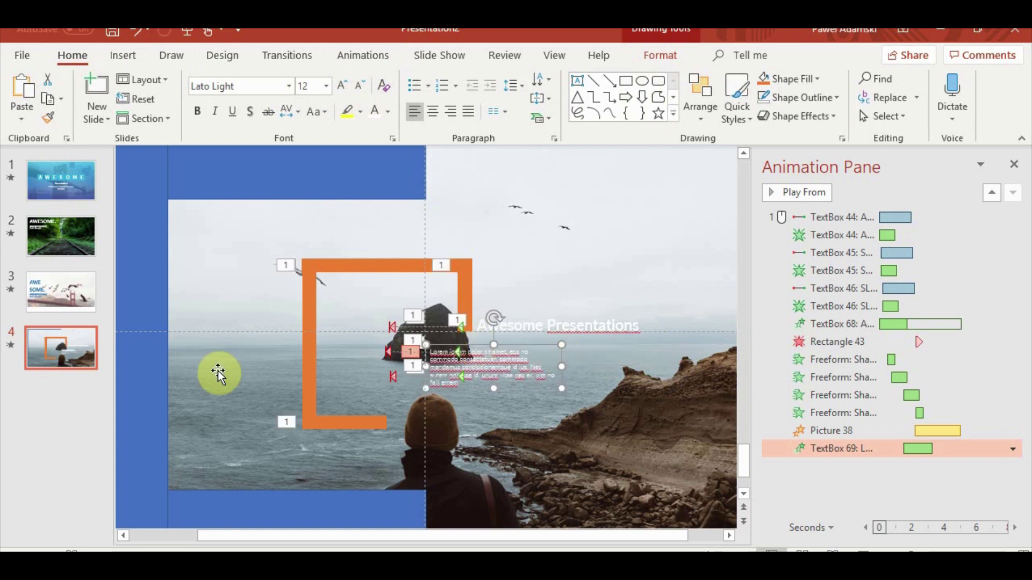
left_click(210, 392)
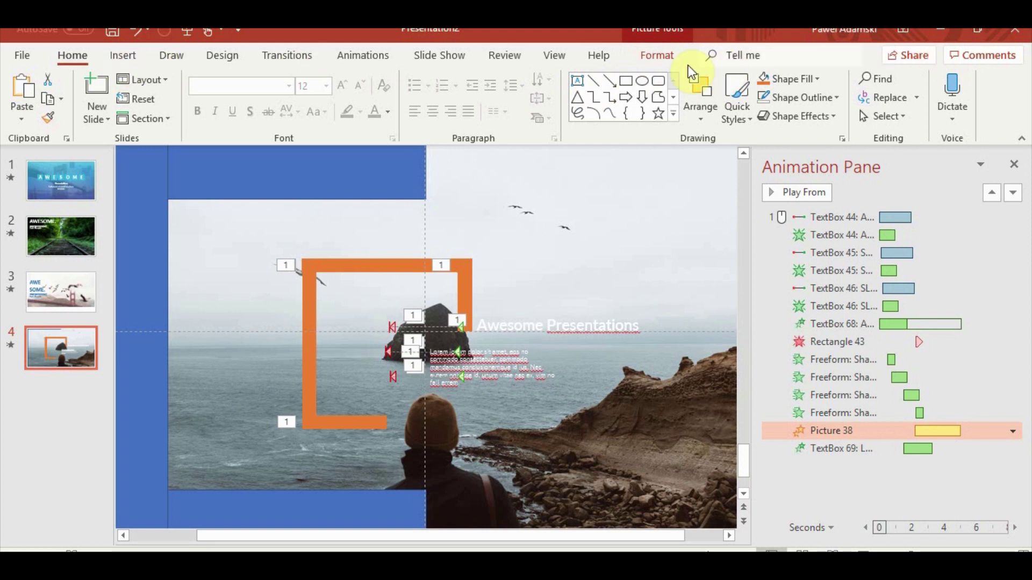
Apply the 8800 K Color Tone to Picture 38 and Rectangle 43, then play the slide show
left_click(662, 56)
left_click(173, 80)
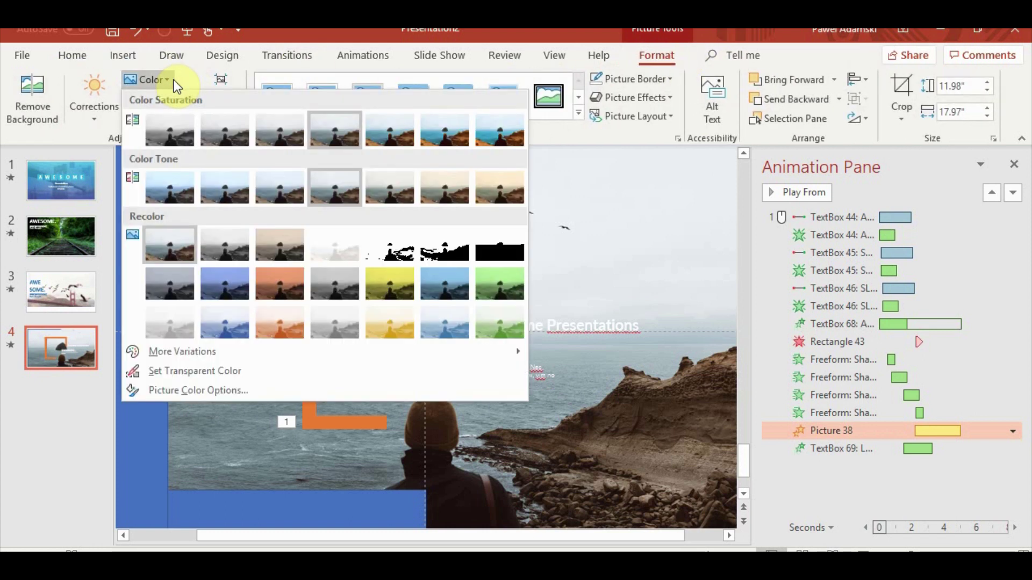
left_click(445, 186)
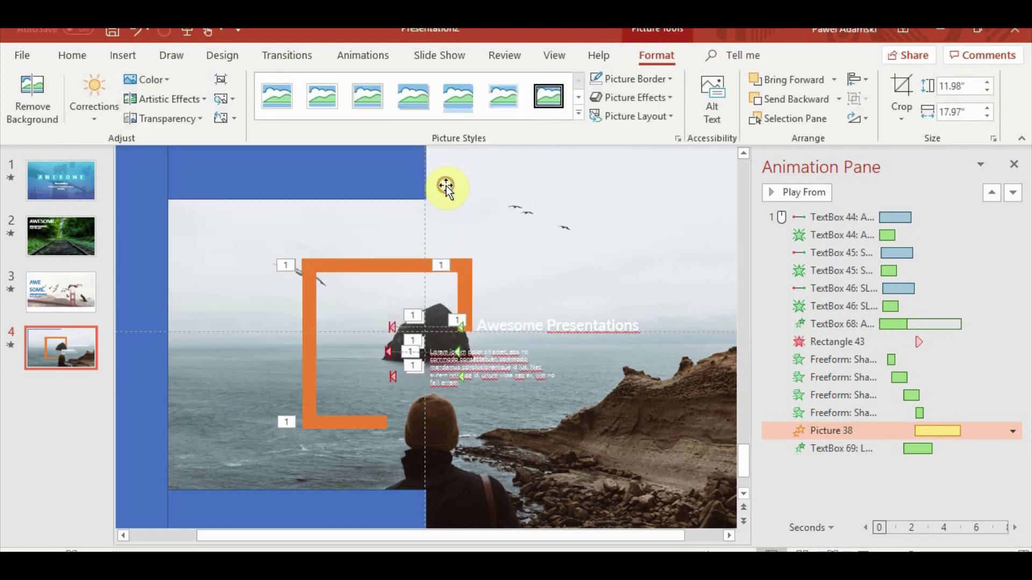
left_click(414, 240)
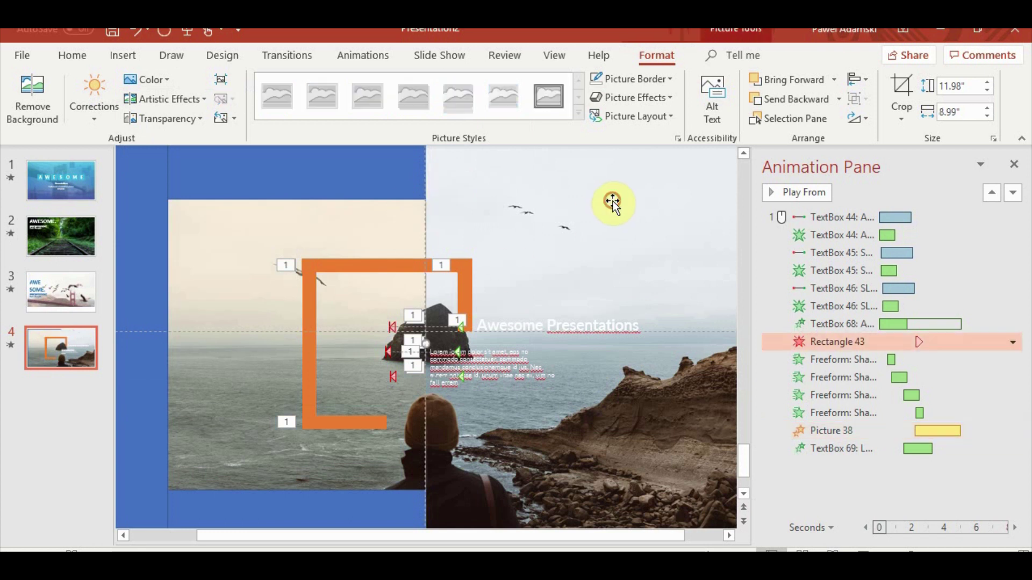
left_click(167, 78)
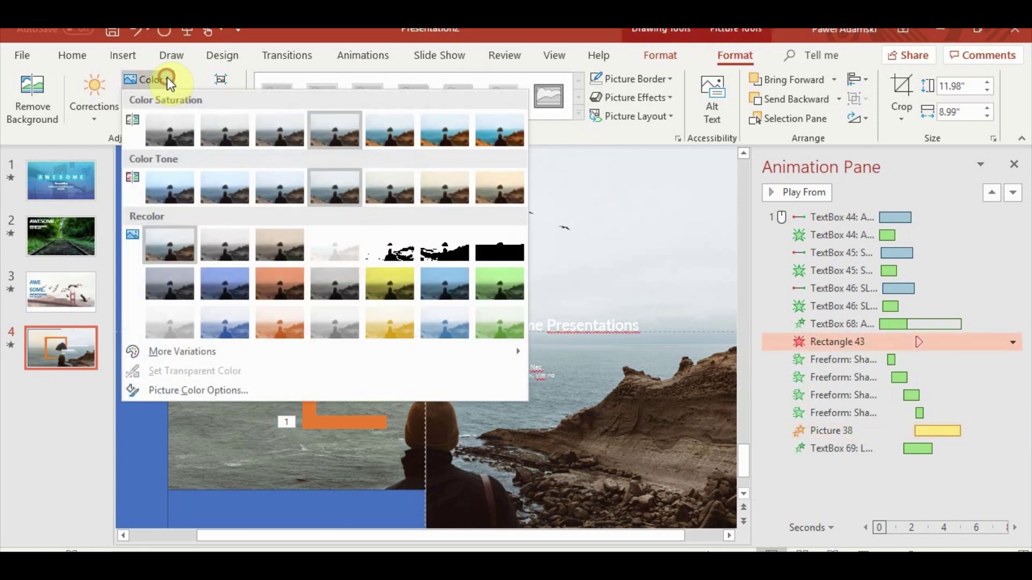
left_click(449, 187)
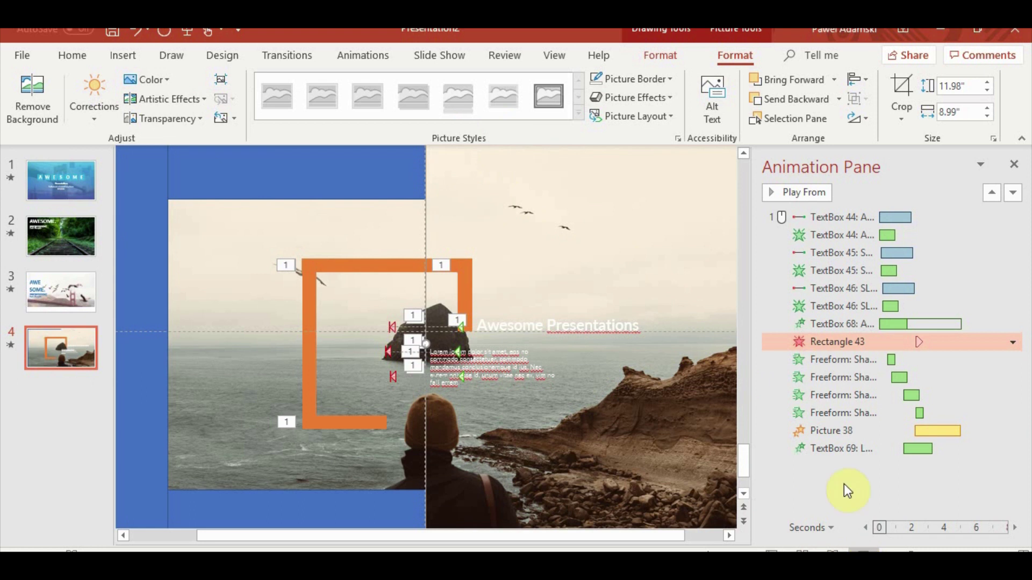
key("shift+F5")
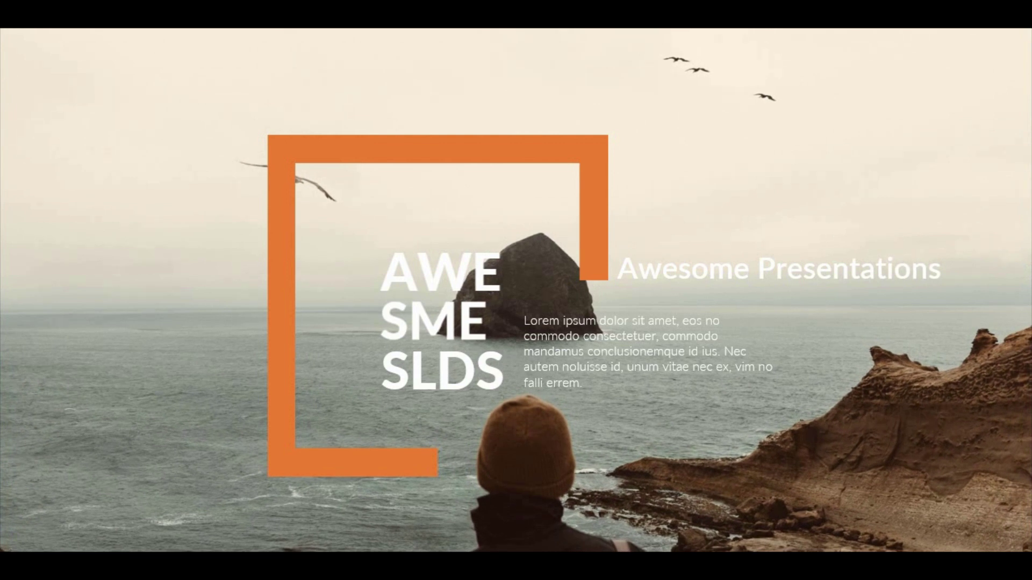
Fill the four orange bracket bars with the blue sampled by eyedropper from the gradient bar
key("Escape")
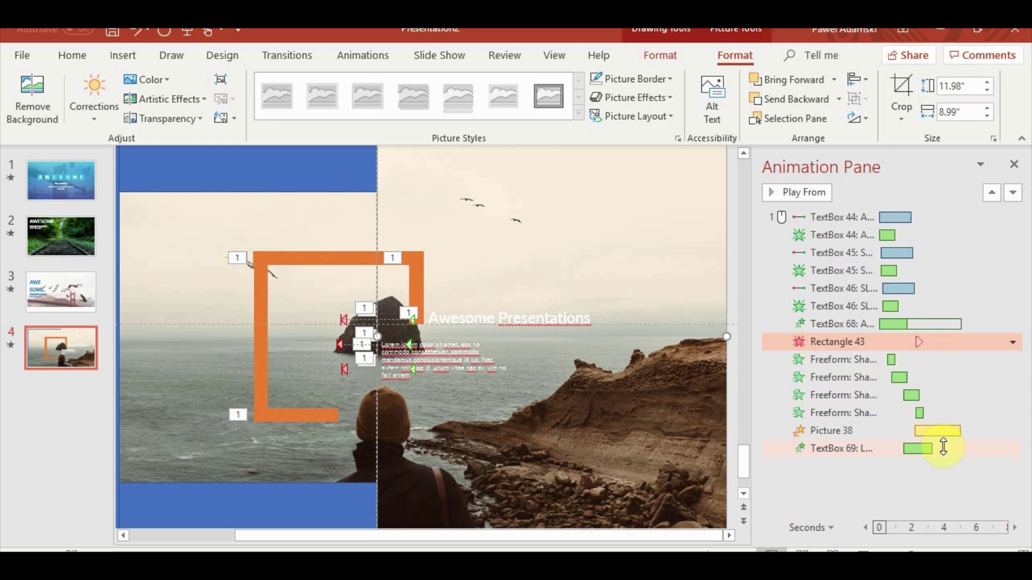
scroll(434, 409, "down", 3)
scroll(224, 400, "up", 2)
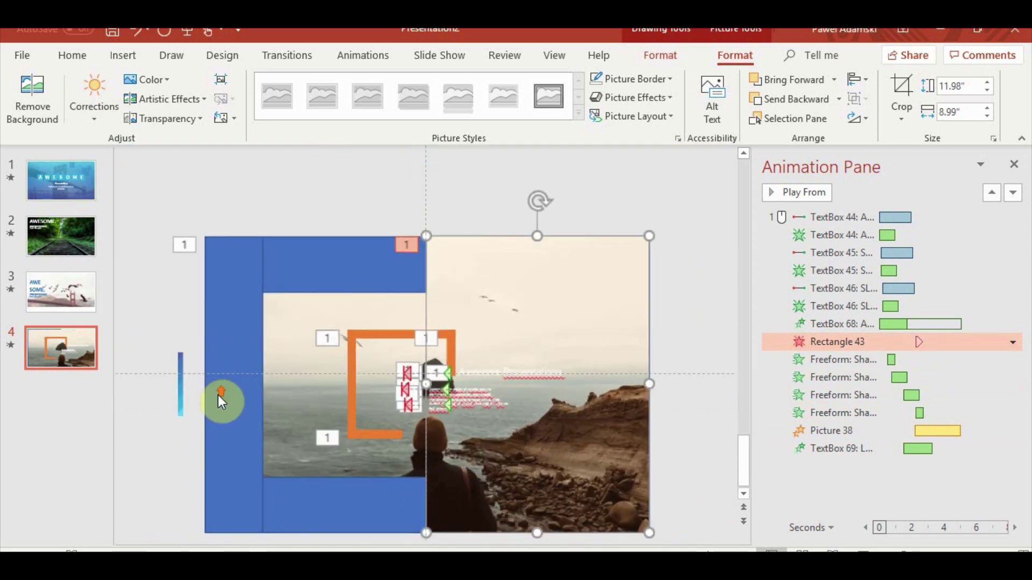
left_click(351, 362)
left_click(398, 335, "shift")
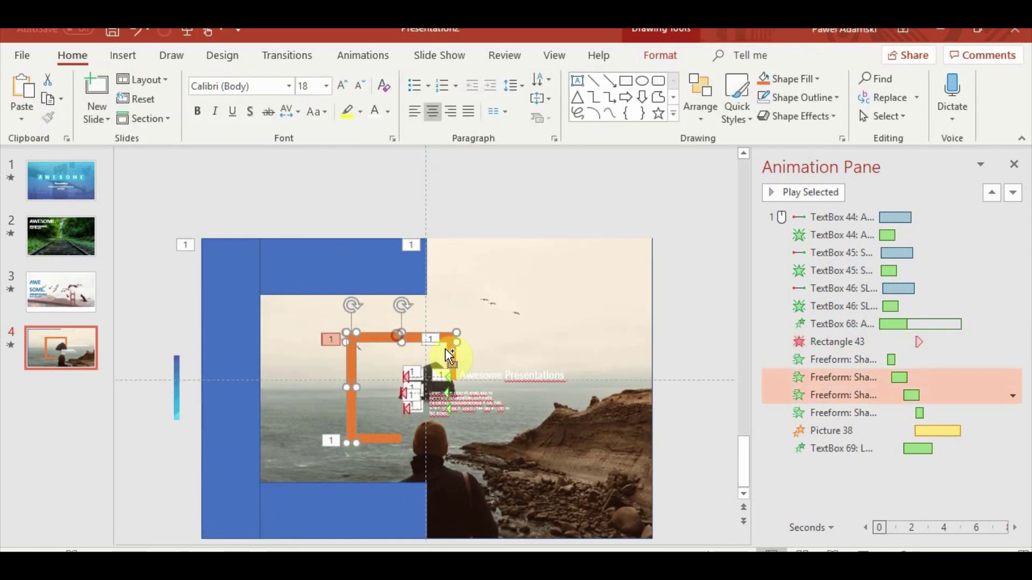
left_click(451, 355, "shift")
left_click(390, 430, "shift")
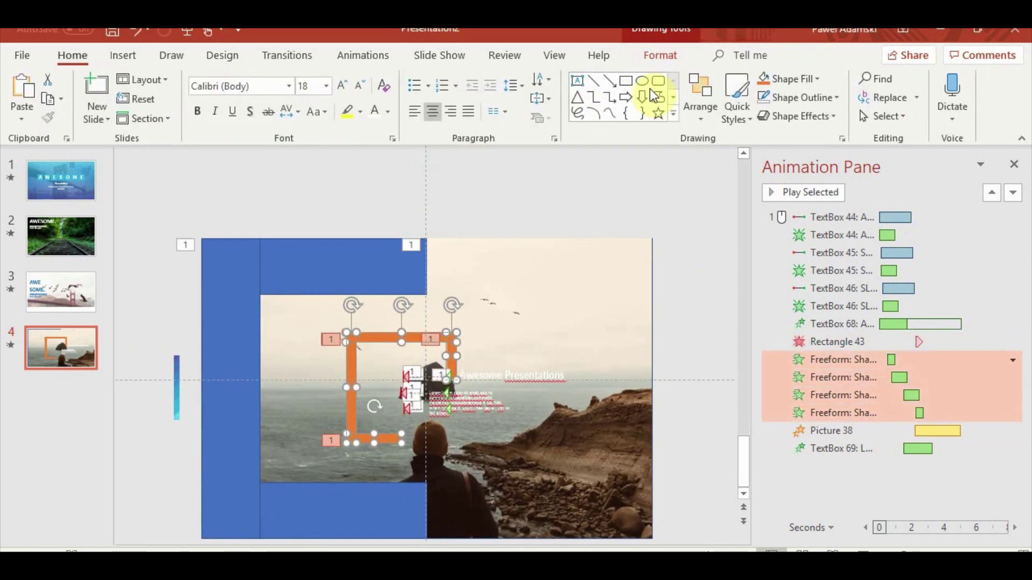
left_click(667, 54)
left_click(436, 79)
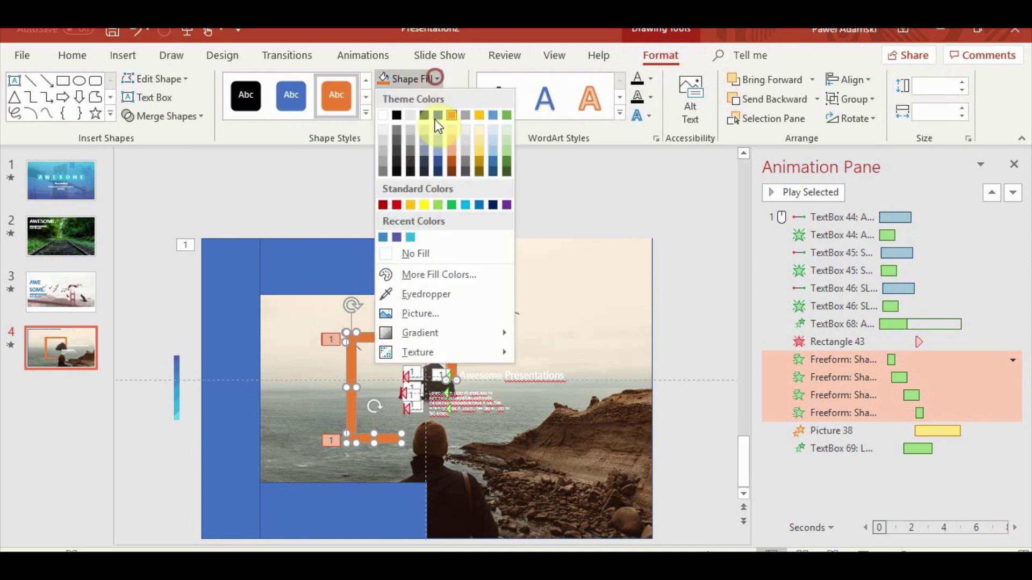
left_click(428, 294)
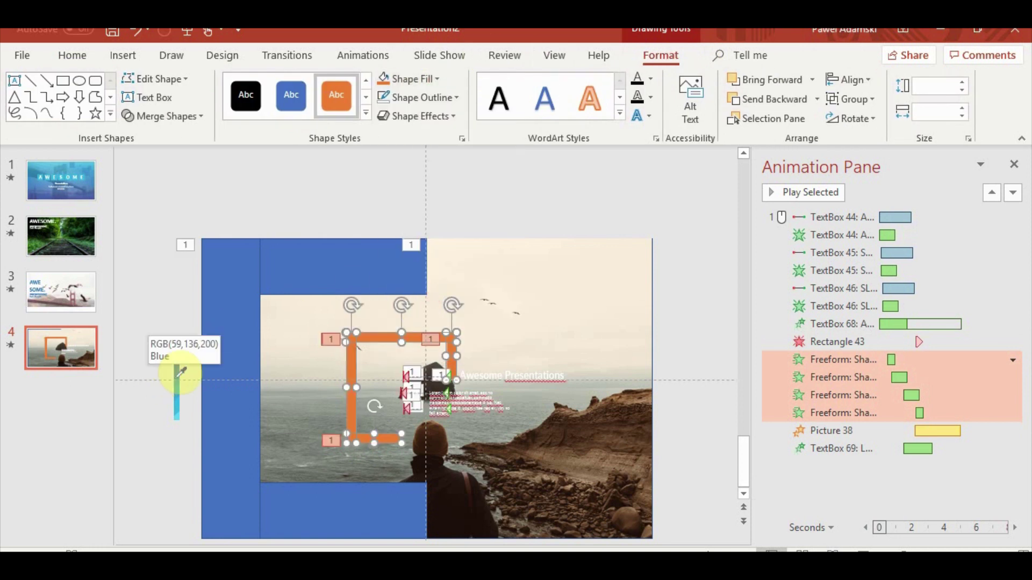
left_click(177, 376)
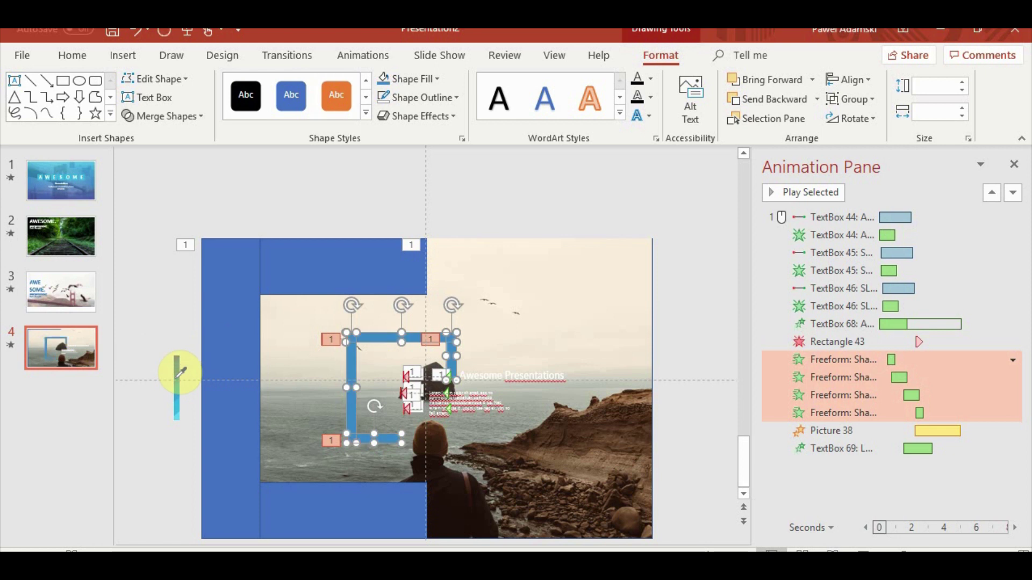
left_click(174, 295)
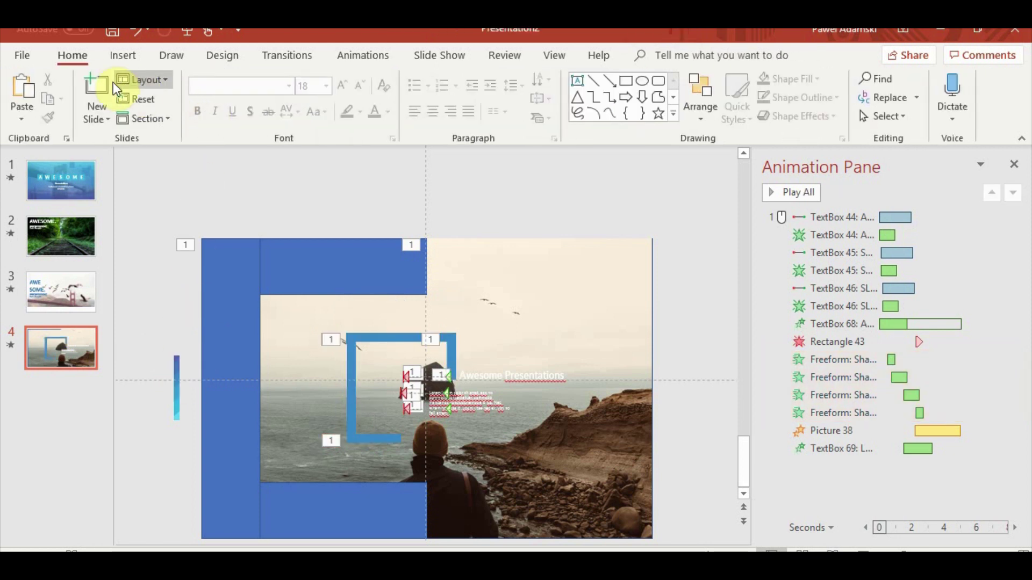
Draw a straight horizontal line from the frame toward the blue side bar
left_click(119, 66)
left_click(252, 110)
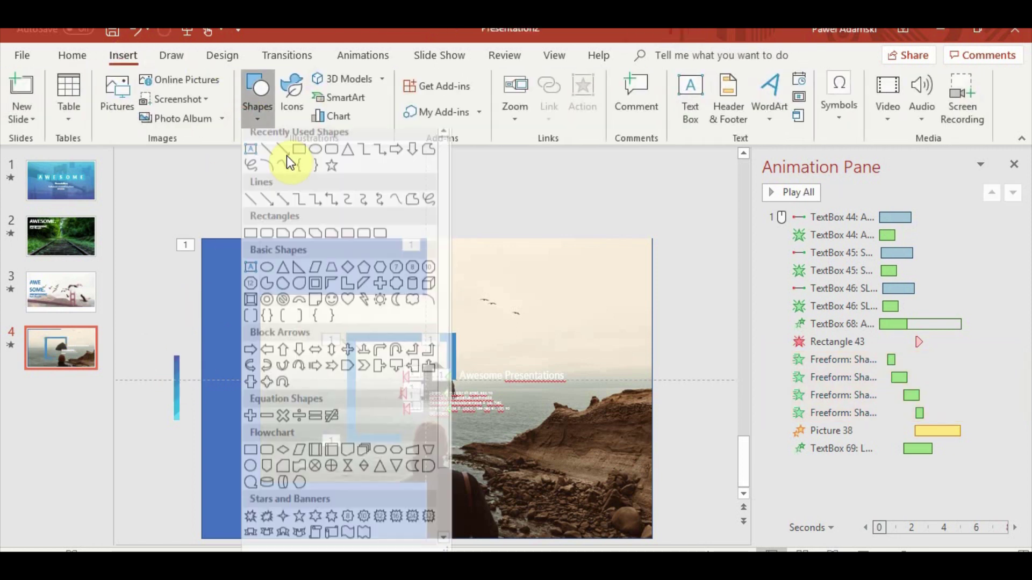
left_click(272, 157)
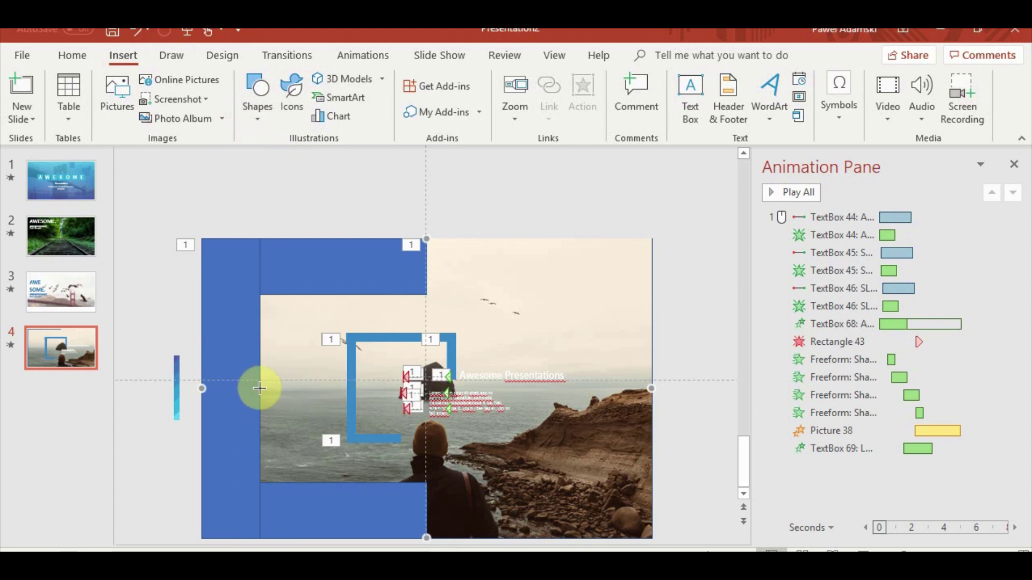
left_click_drag(348, 388, 260, 387)
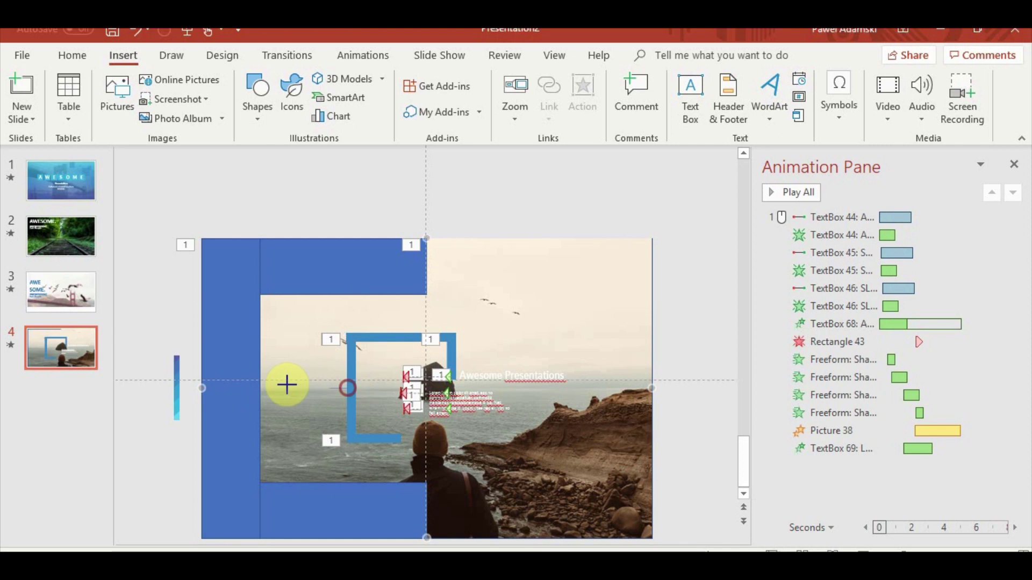
scroll(339, 420, "up", 5, "ctrl")
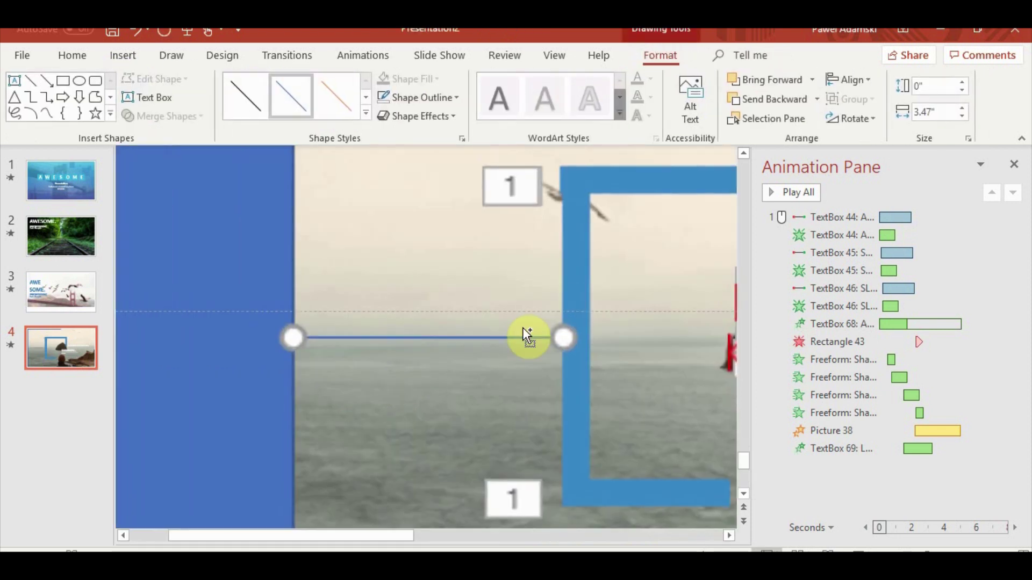
Nudge the thin line down and set its Shape Outline to No Outline
left_click(574, 302)
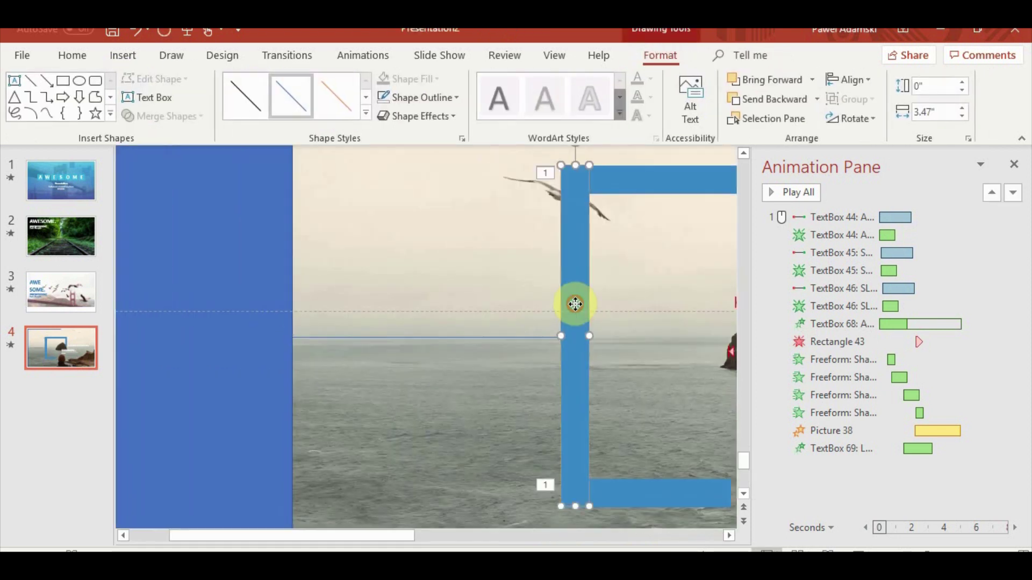
left_click(518, 337)
left_click_drag(518, 337, 521, 347)
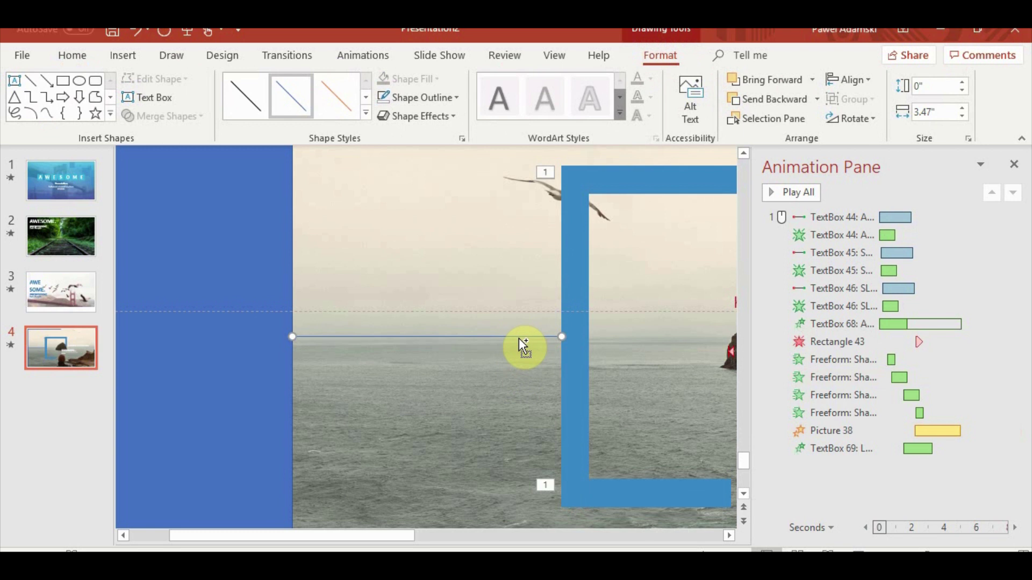
left_click(457, 98)
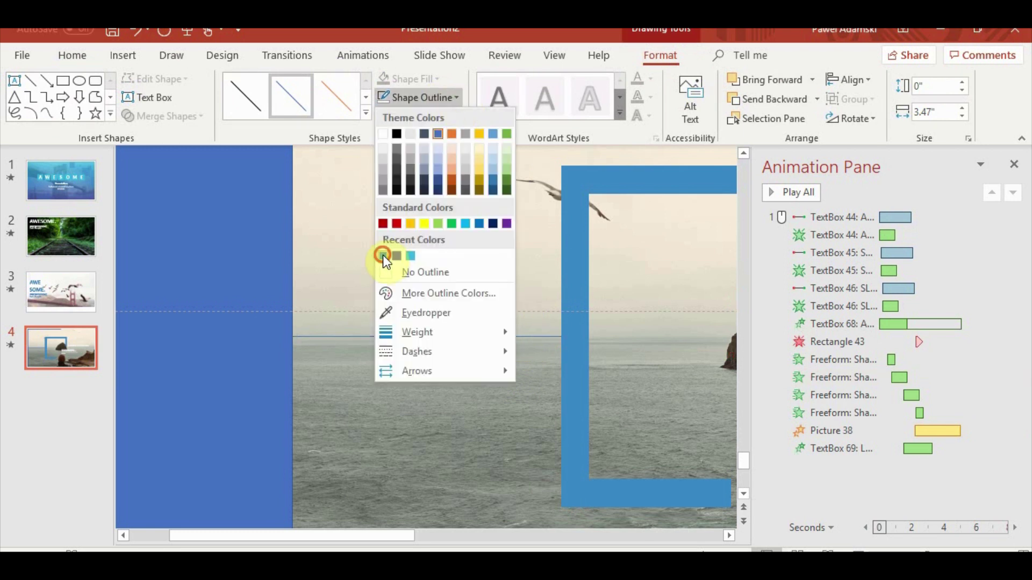
left_click(384, 255)
left_click(454, 98)
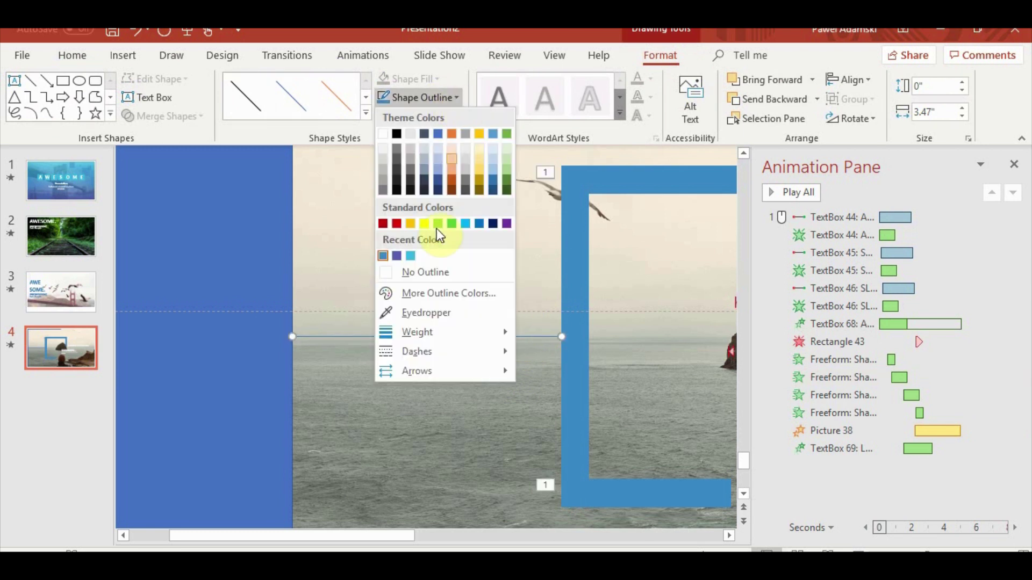
left_click(428, 273)
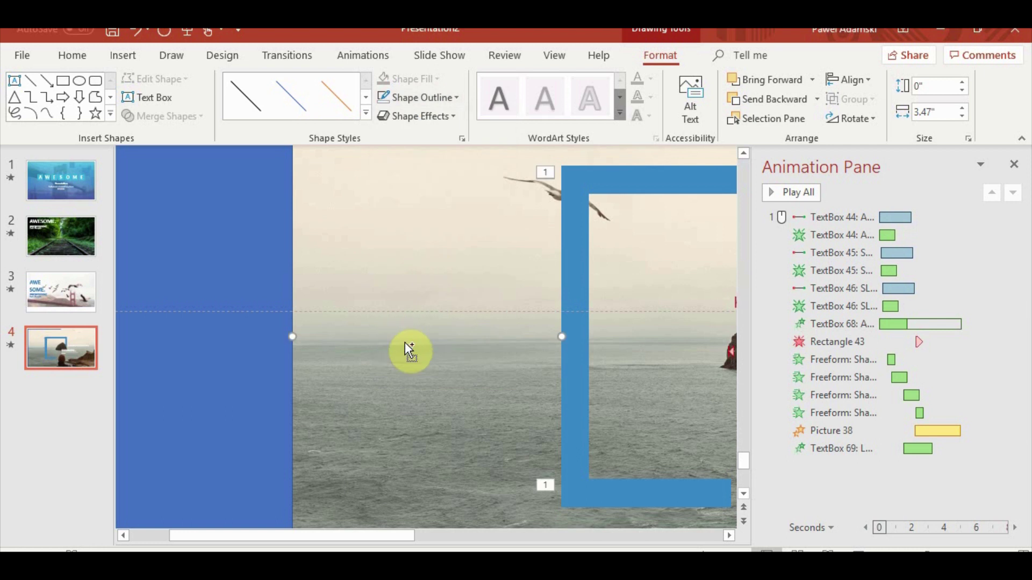
scroll(409, 334, "down", 3, "ctrl")
scroll(408, 333, "down", 3, "ctrl")
scroll(428, 345, "down", 3, "ctrl")
left_click(601, 375)
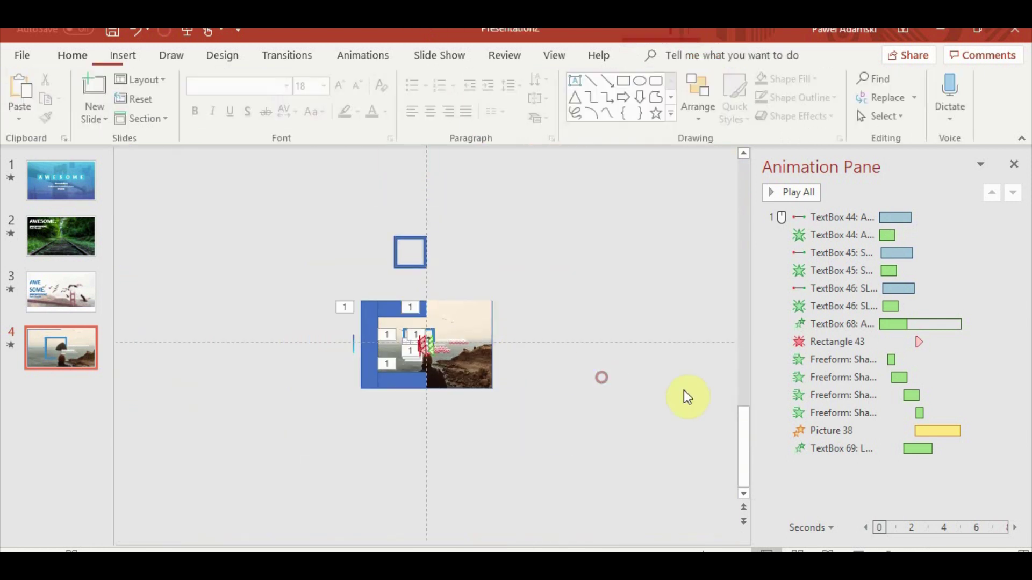
key("shift+F5")
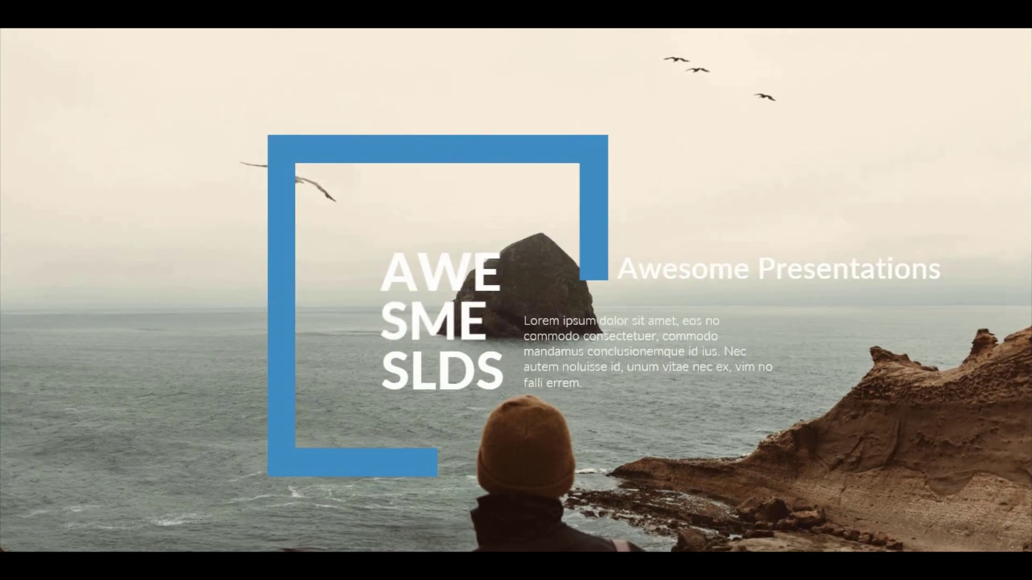
key("Escape")
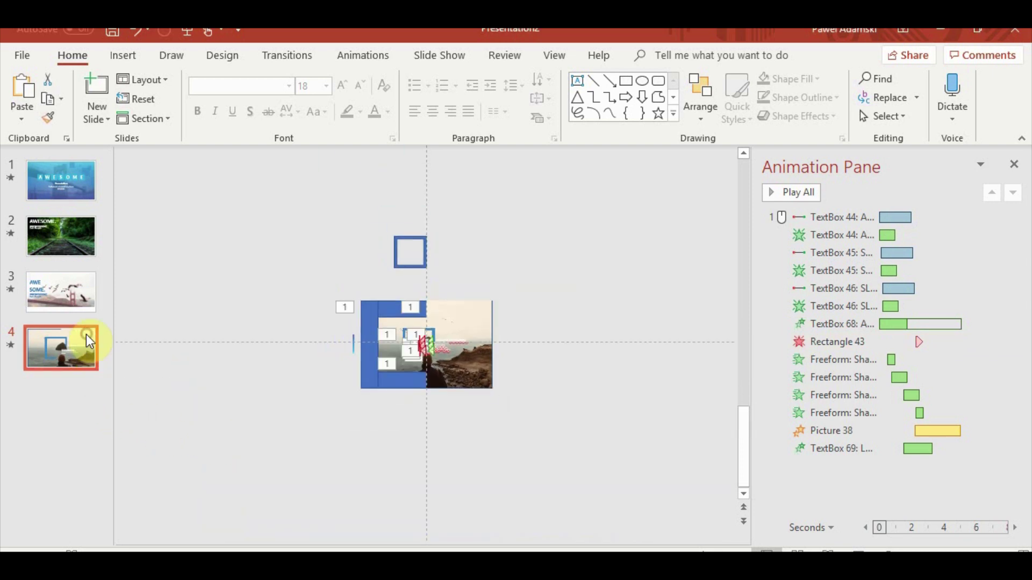
Paste slide 4 as slide 5 and delete all of its animations
key("ctrl+v")
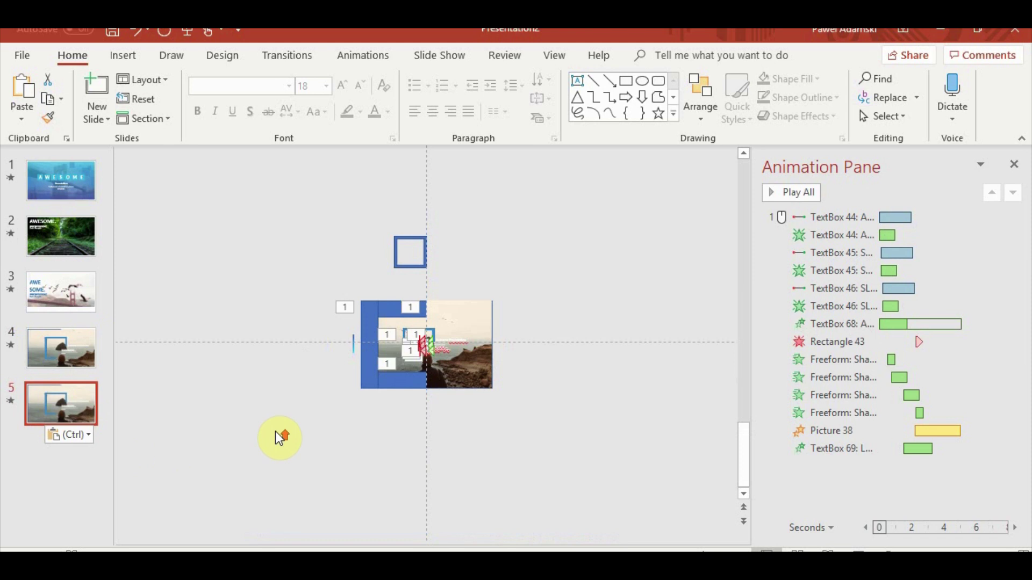
scroll(296, 422, "up", 3)
left_click(841, 218)
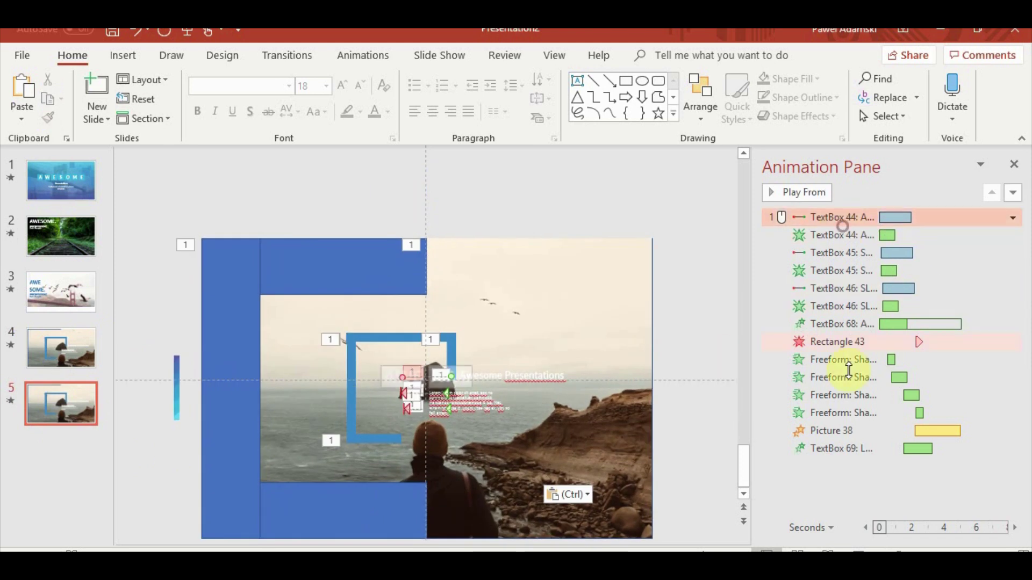
left_click(854, 446, "shift")
key("Delete")
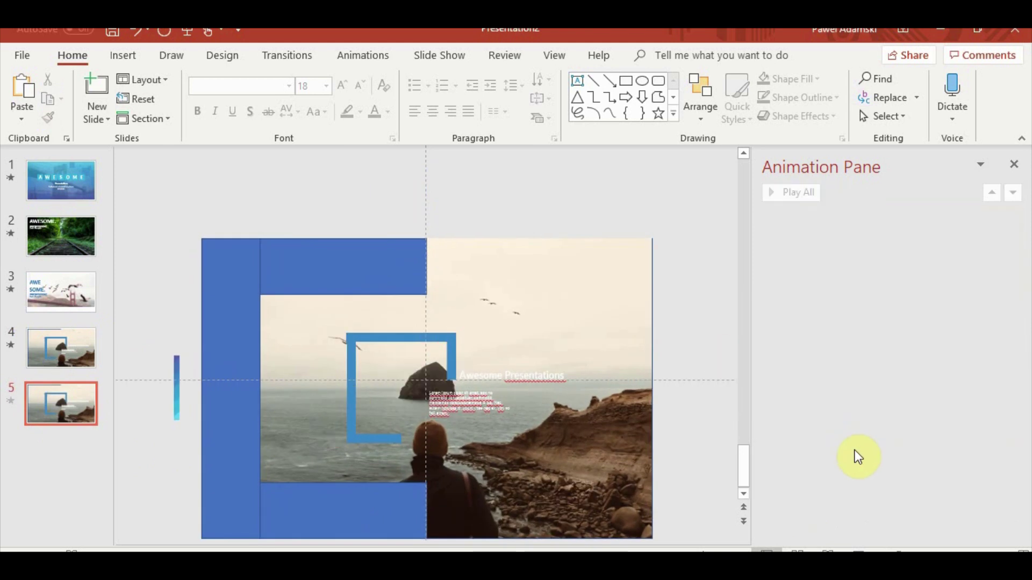
Delete the right-hand photo and the top, right, bottom and left blue bars
left_click(549, 331)
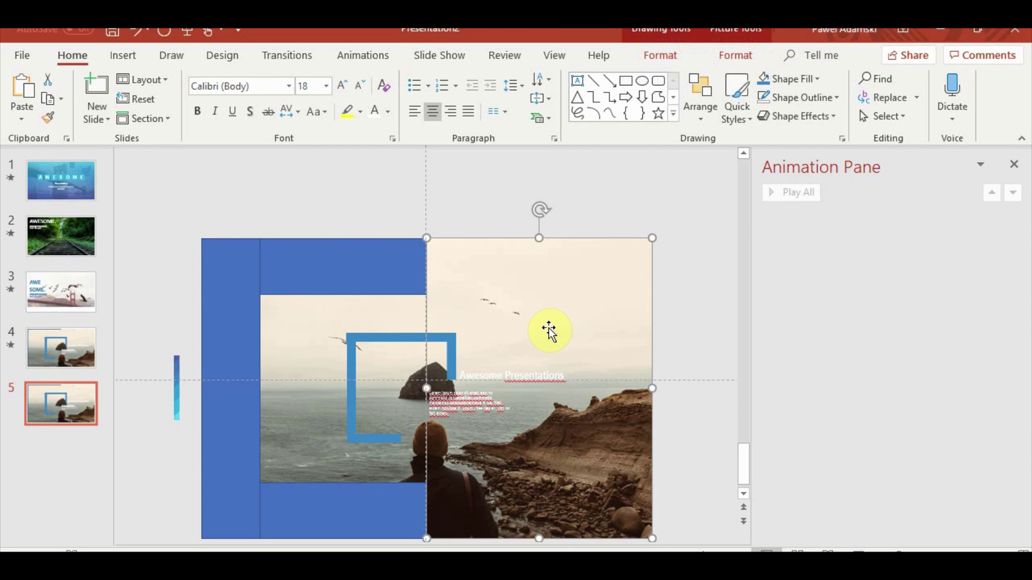
key("Delete")
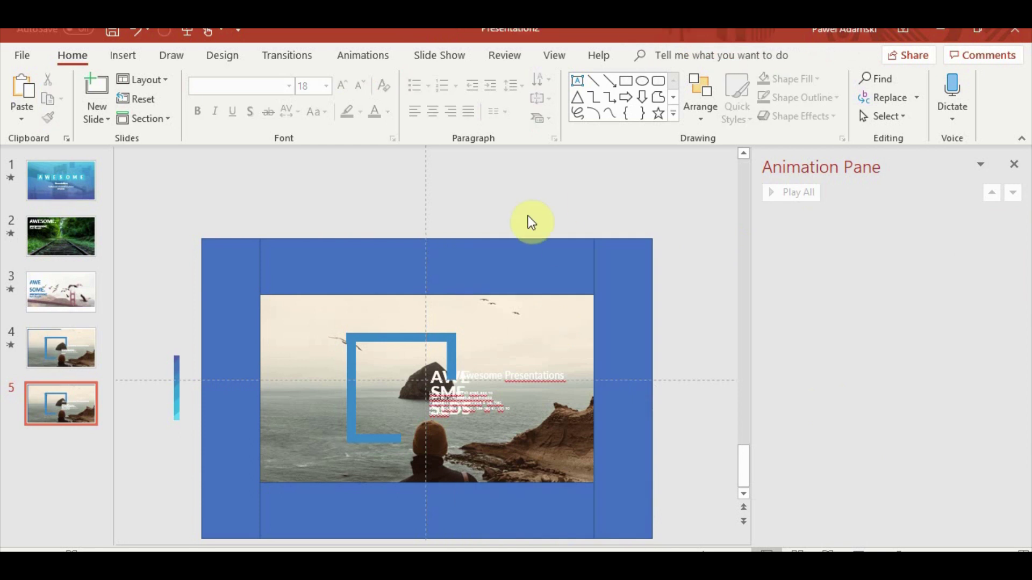
left_click(522, 257)
left_click(628, 356, "shift")
left_click(461, 525, "shift")
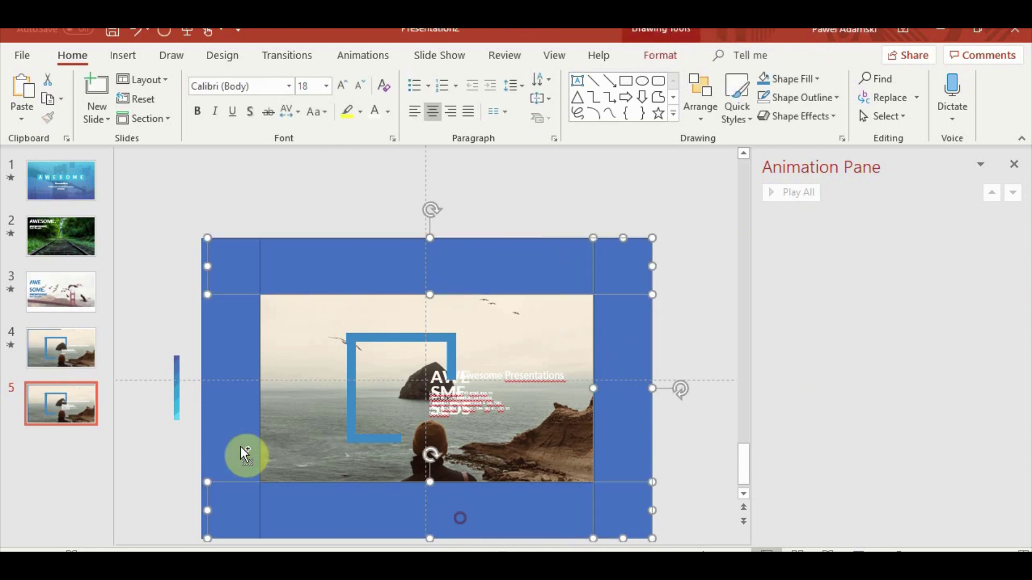
left_click(241, 449, "shift")
key("Delete")
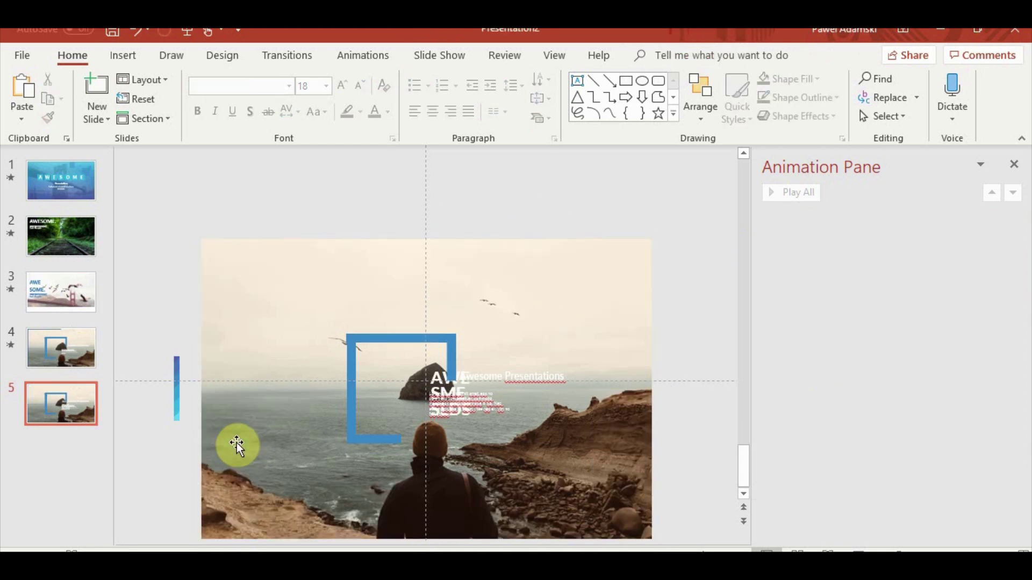
Move the Lorem body text box to the right
left_click(439, 368)
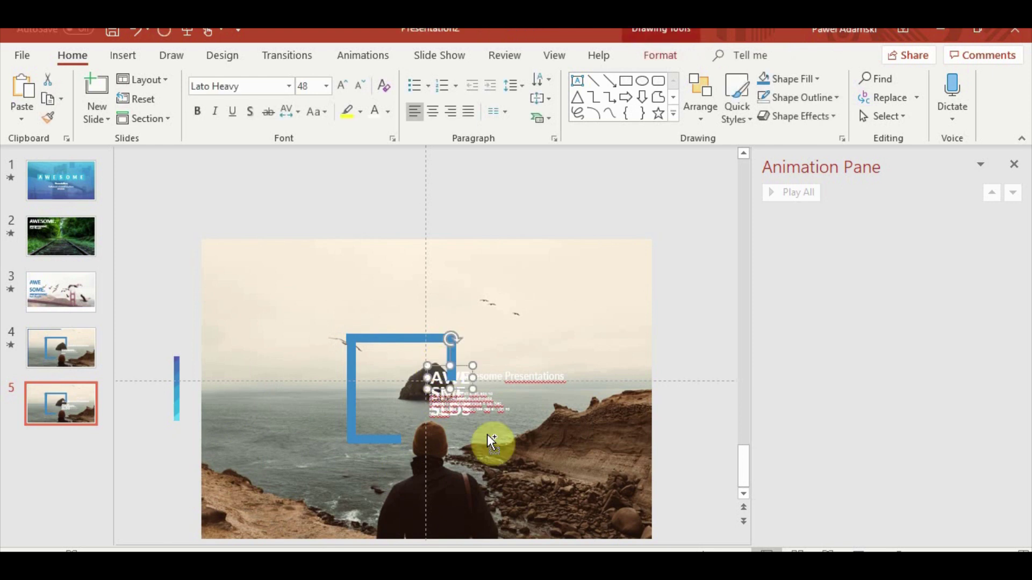
scroll(438, 415, "up", 5)
left_click(451, 426)
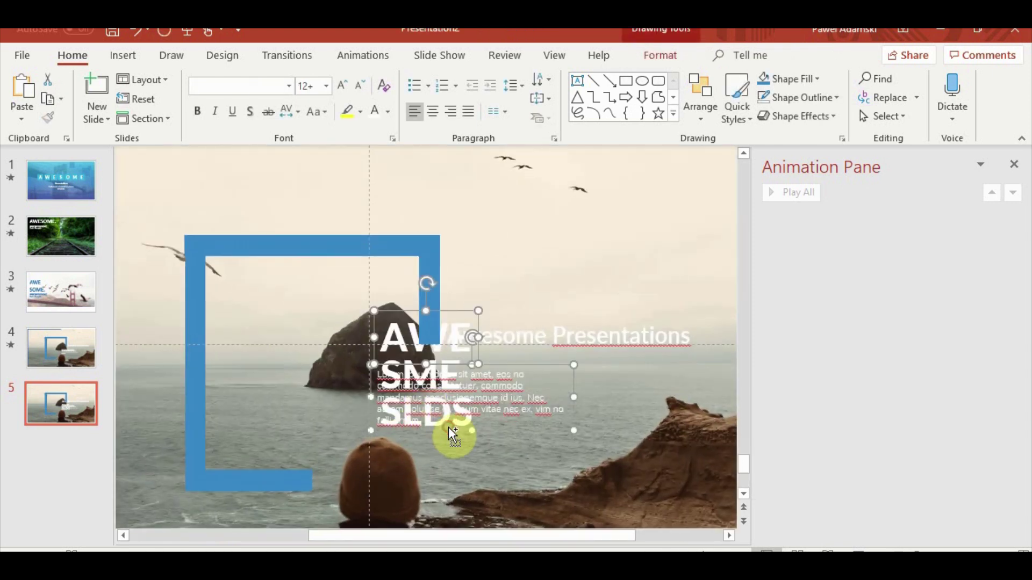
left_click(395, 367)
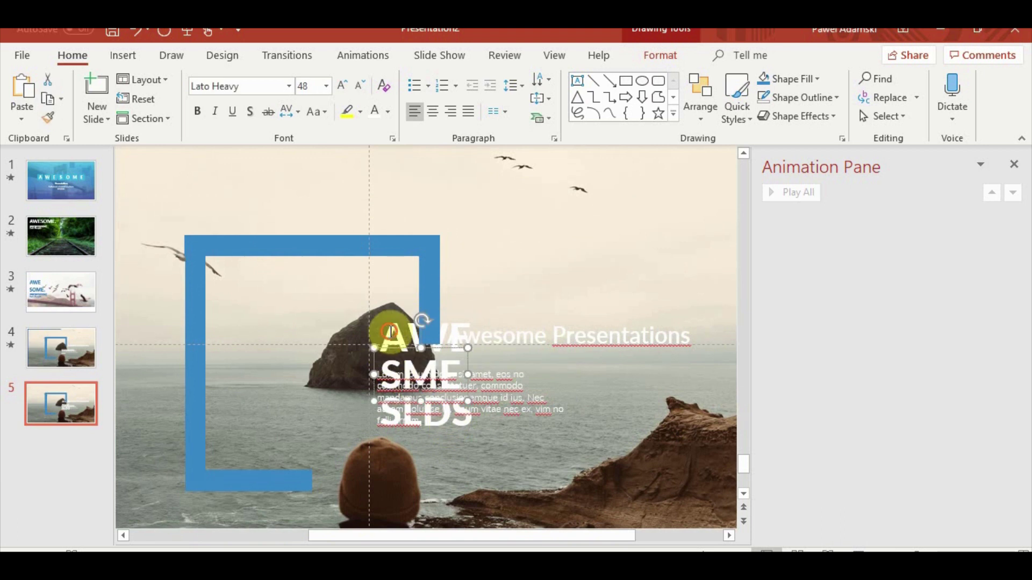
left_click(381, 339, "shift")
left_click(374, 427, "shift")
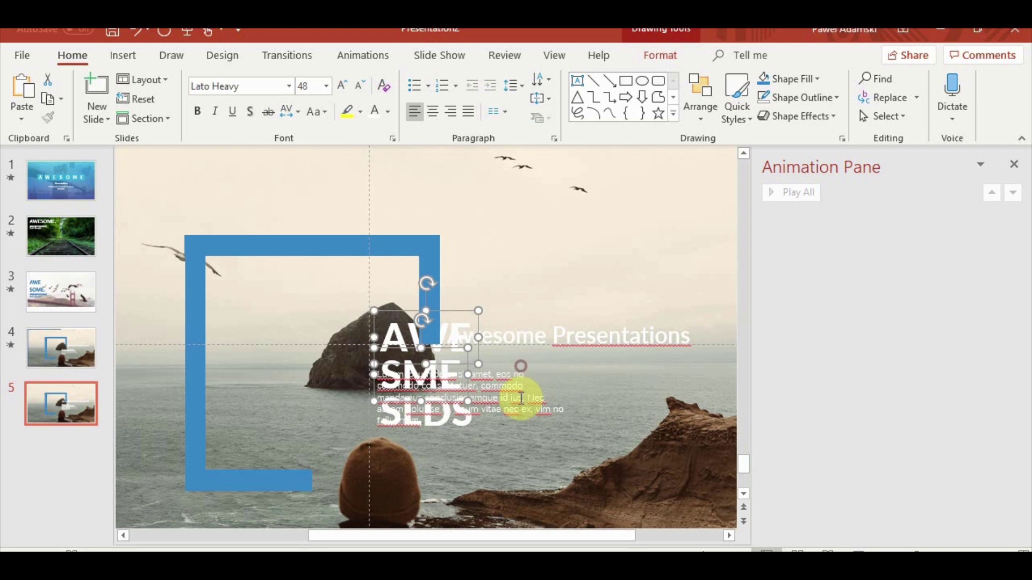
left_click(532, 445)
left_click(506, 367)
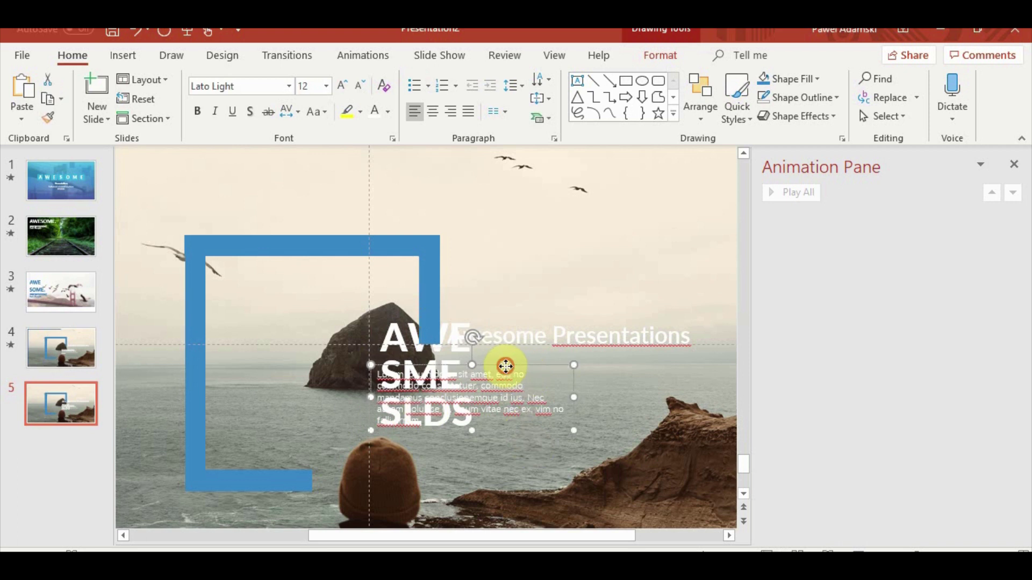
left_click_drag(506, 367, 603, 367)
Move the AWE, SME and SLDS title boxes together to the left
left_click(398, 374)
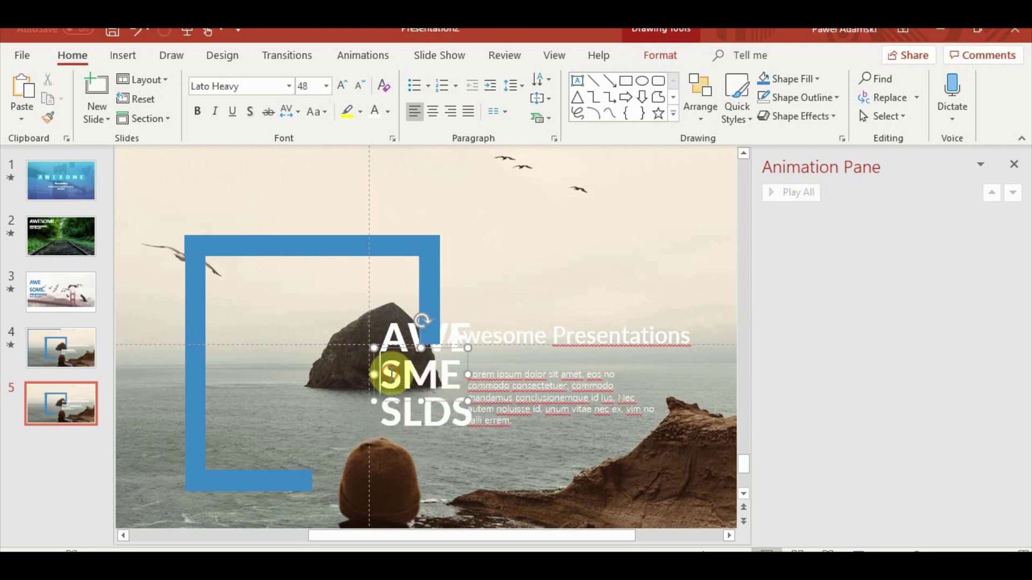
left_click(382, 325, "shift")
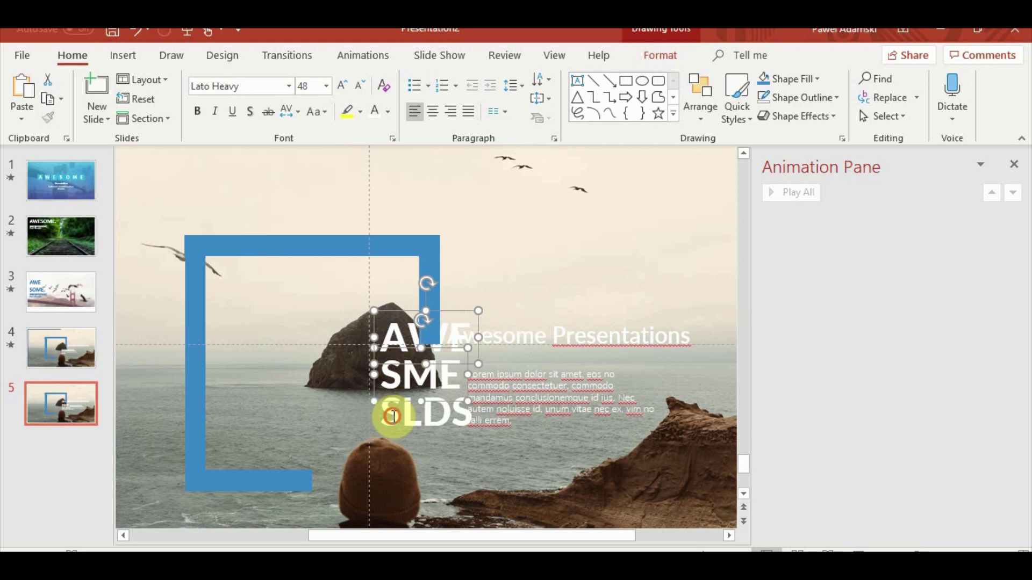
left_click(393, 416, "shift")
left_click_drag(392, 437, 287, 430)
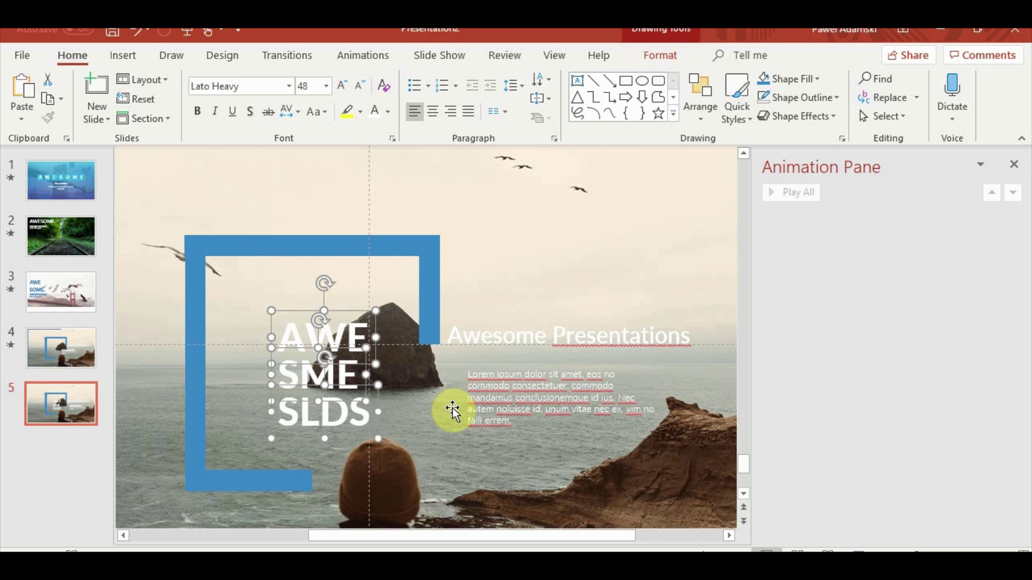
Place the Lorem paragraph left beside the title and play slide 5 full-screen
left_click(492, 412)
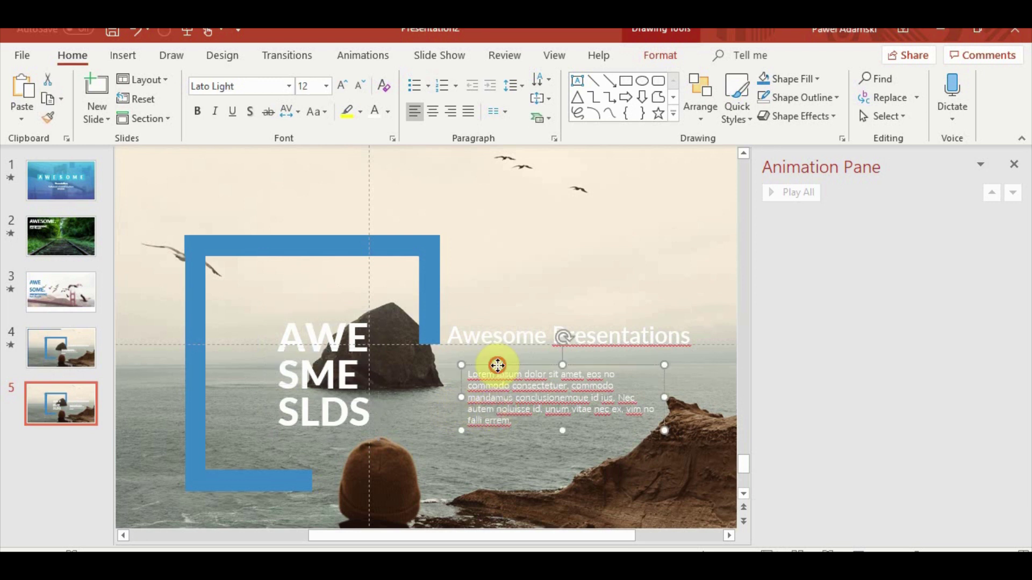
left_click_drag(498, 366, 329, 379)
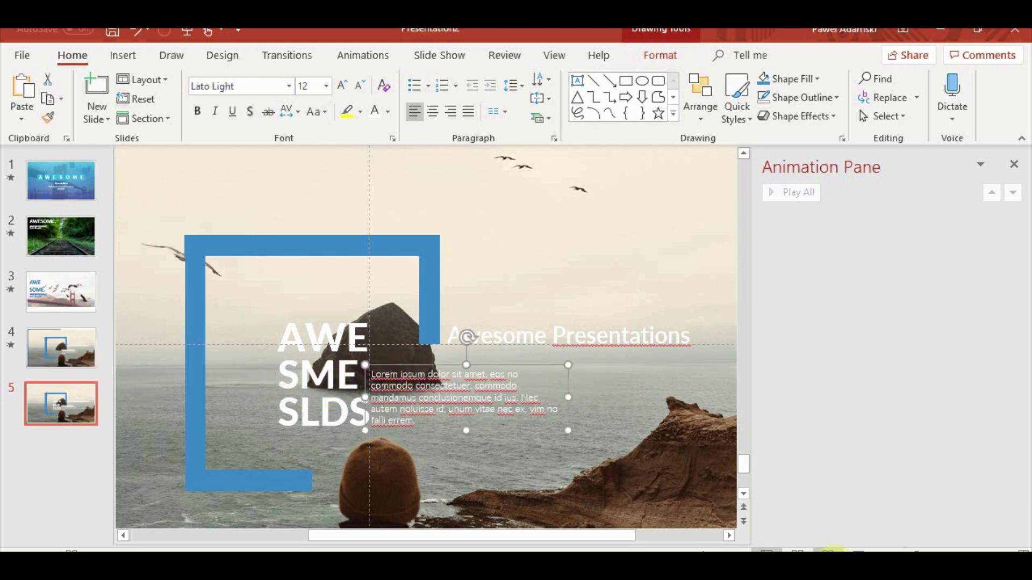
left_click(828, 551)
left_click(805, 481)
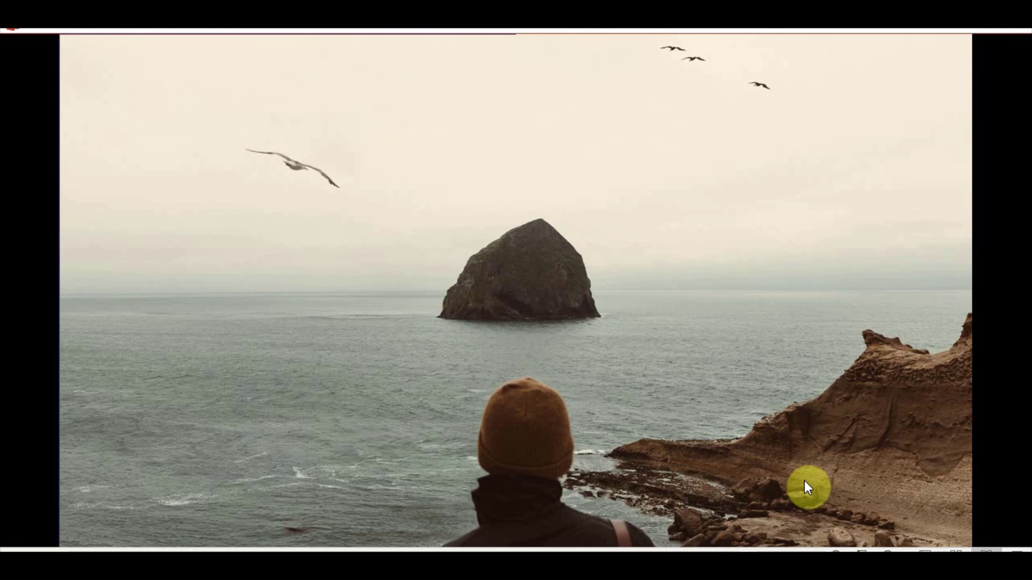
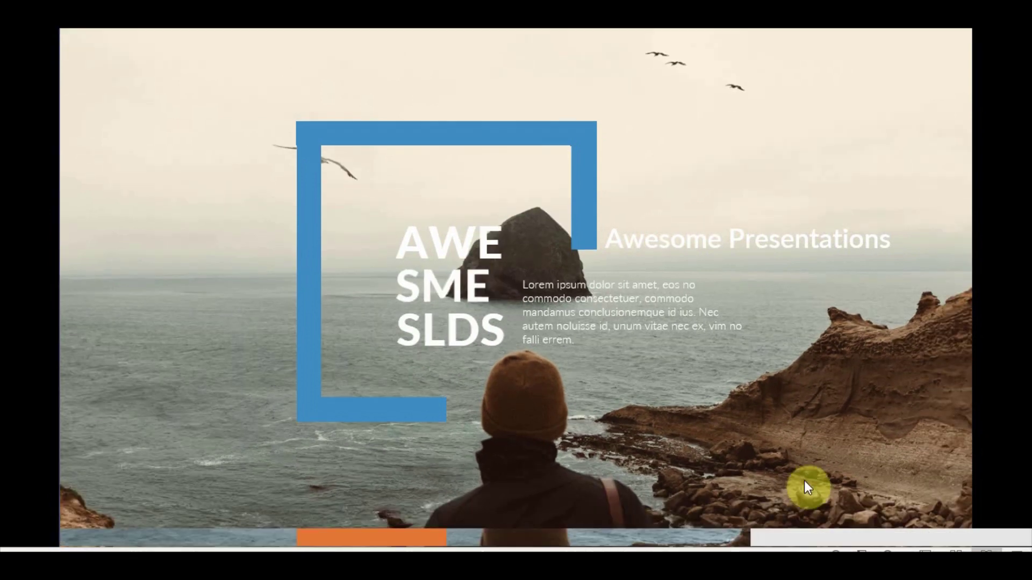
Nudge the selected AWE and SLDS title boxes left with two arrow-key presses
key("Escape")
left_click(426, 325)
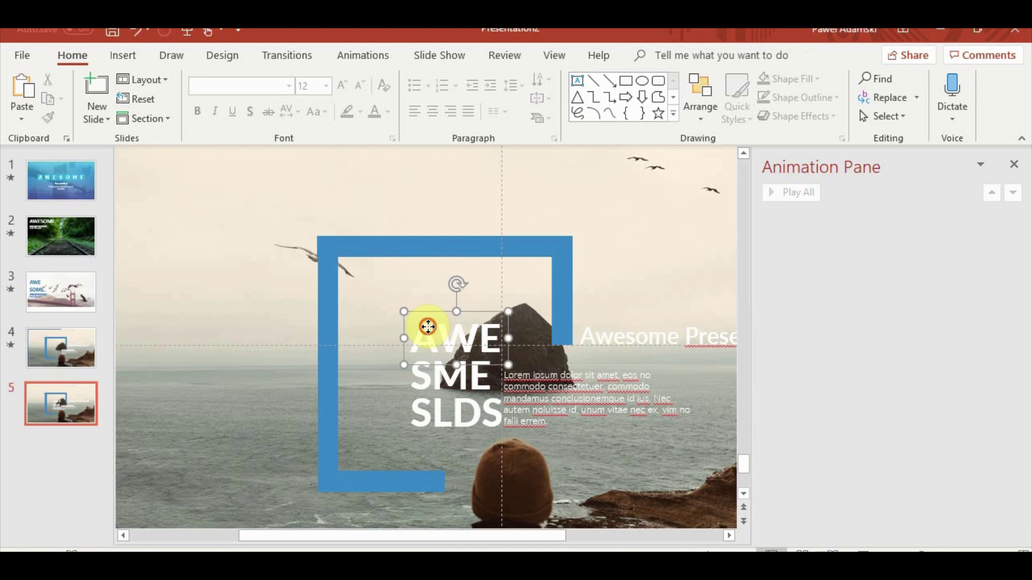
left_click(451, 417, "shift")
key("Left")
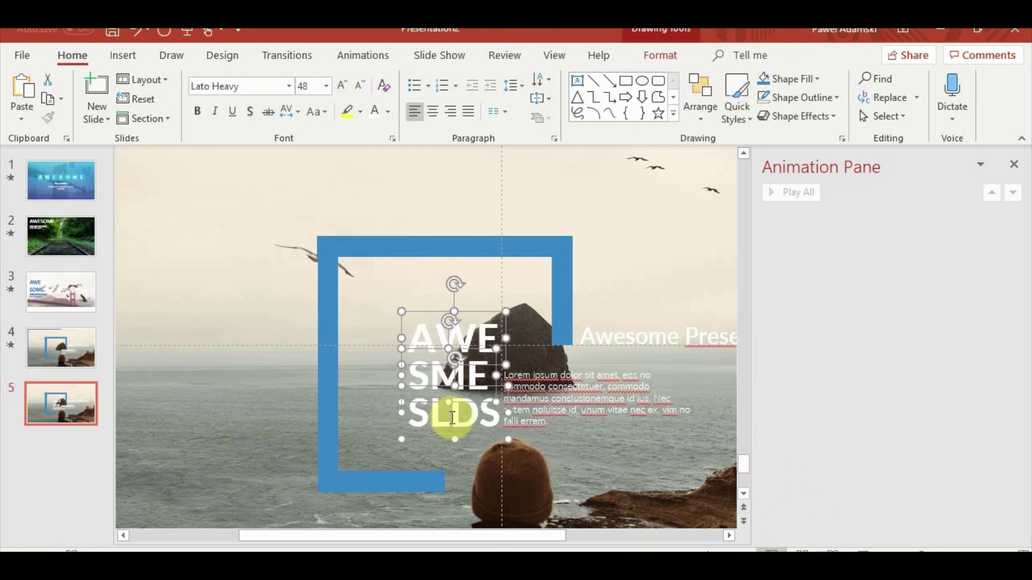
key("Left")
key("Left")
key("Left")
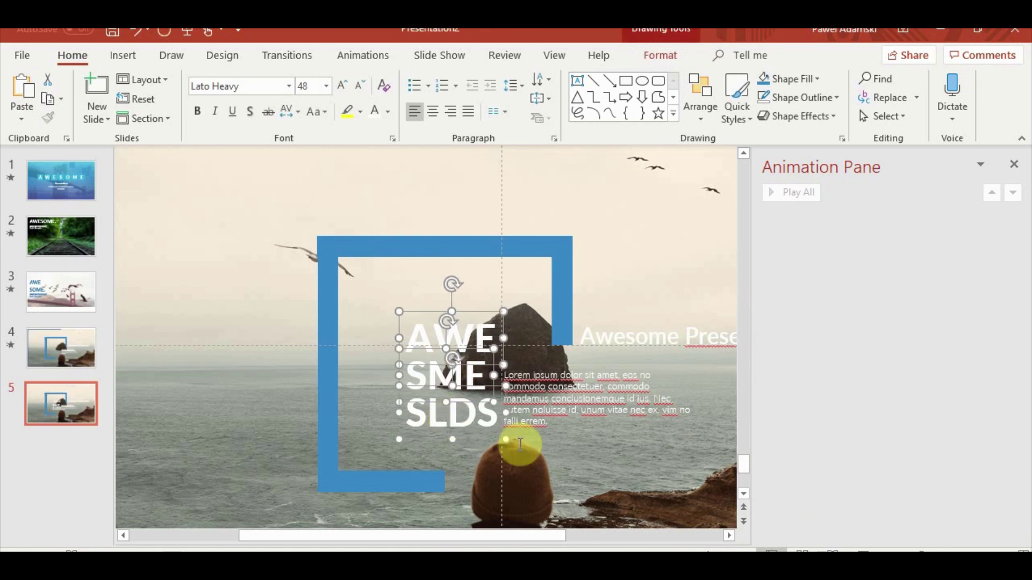
Preview slide 5 as a full-screen slideshow, then return to editing
left_click(831, 552)
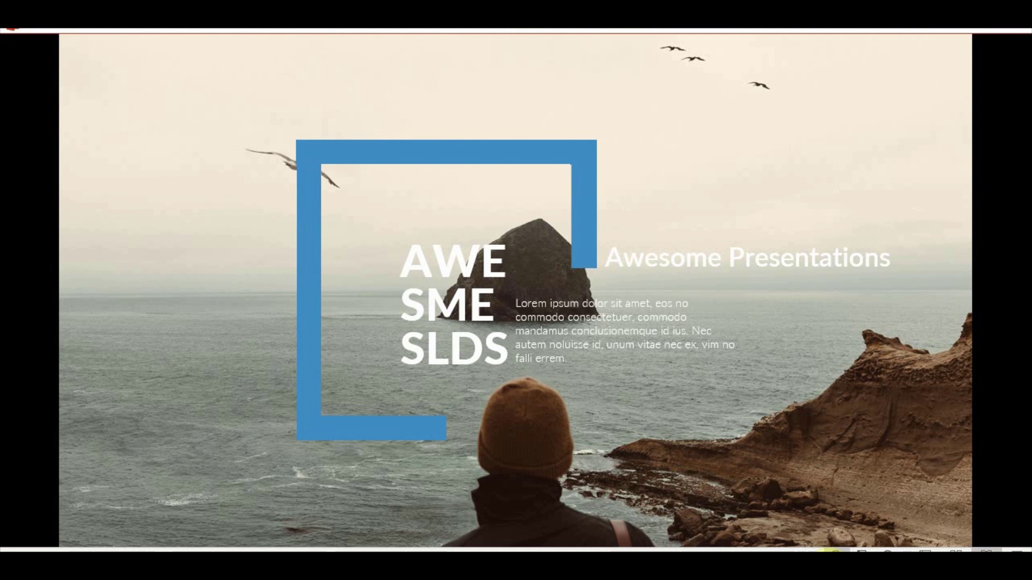
left_click(824, 550)
left_click(824, 549)
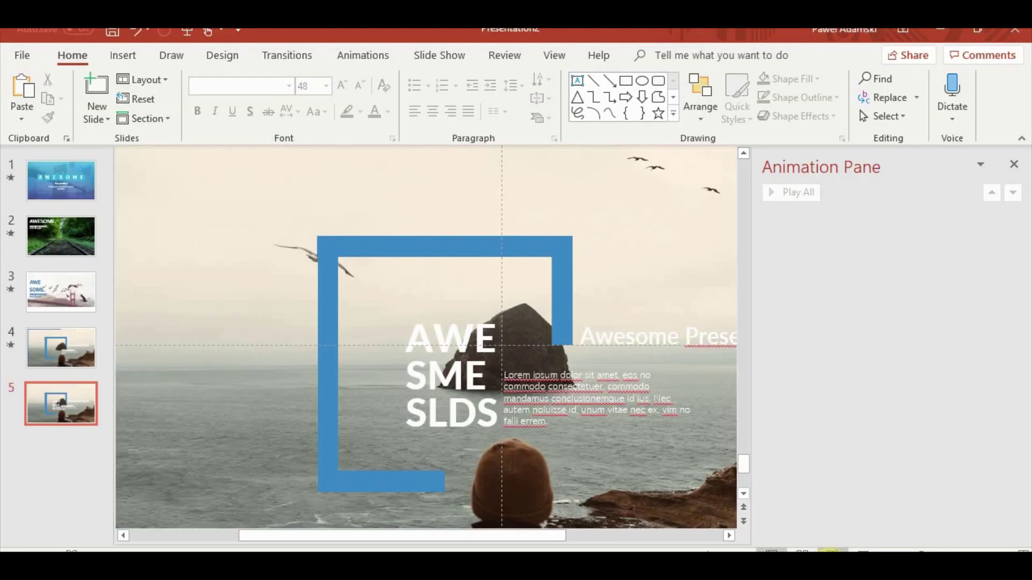
left_click(824, 549)
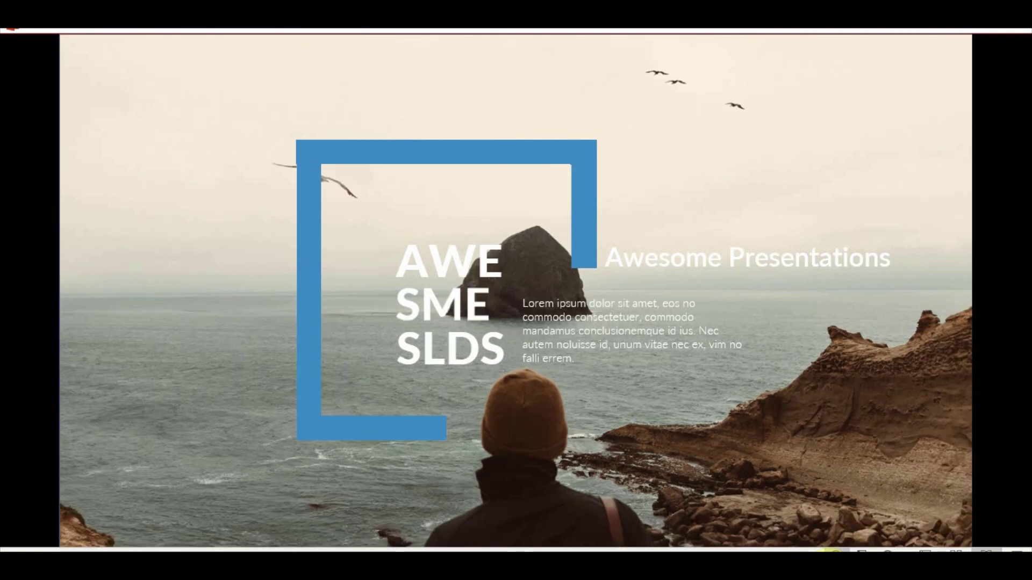
key("Escape")
Drag the stacked title slightly left and the Lorem ipsum paragraph slightly right, then preview again
left_click(468, 329)
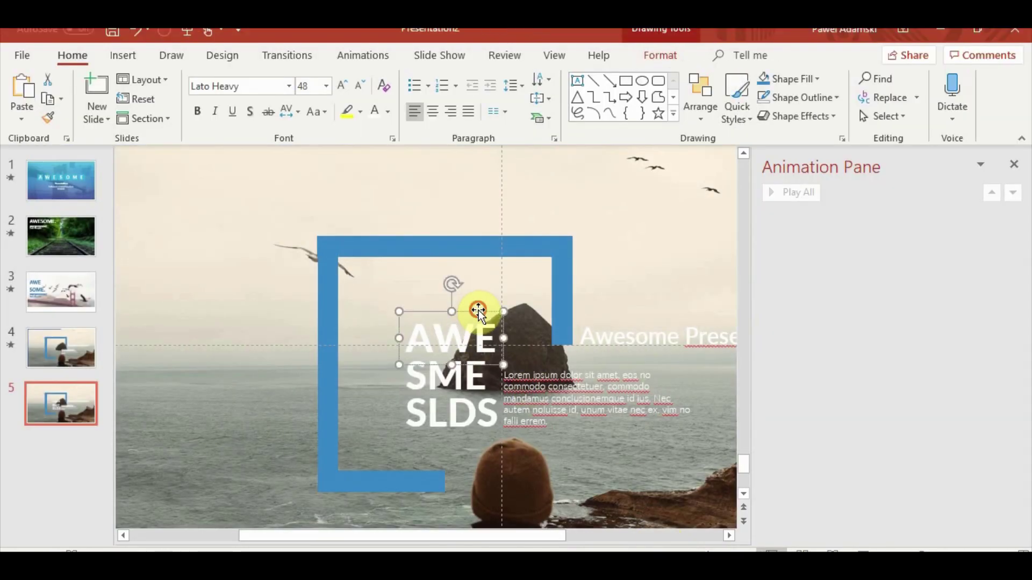
left_click(412, 376, "shift")
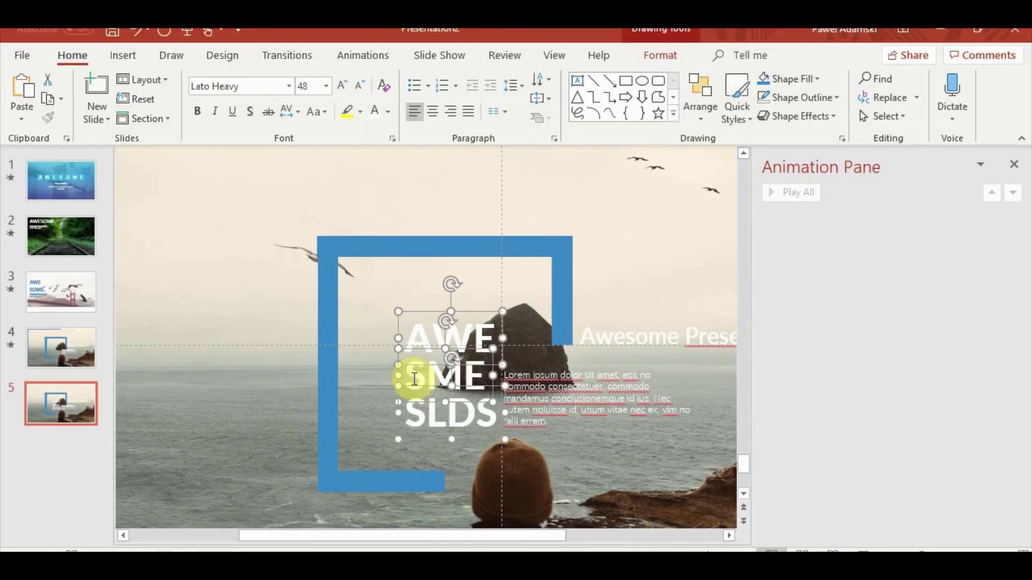
left_click_drag(414, 379, 407, 379)
left_click(525, 414)
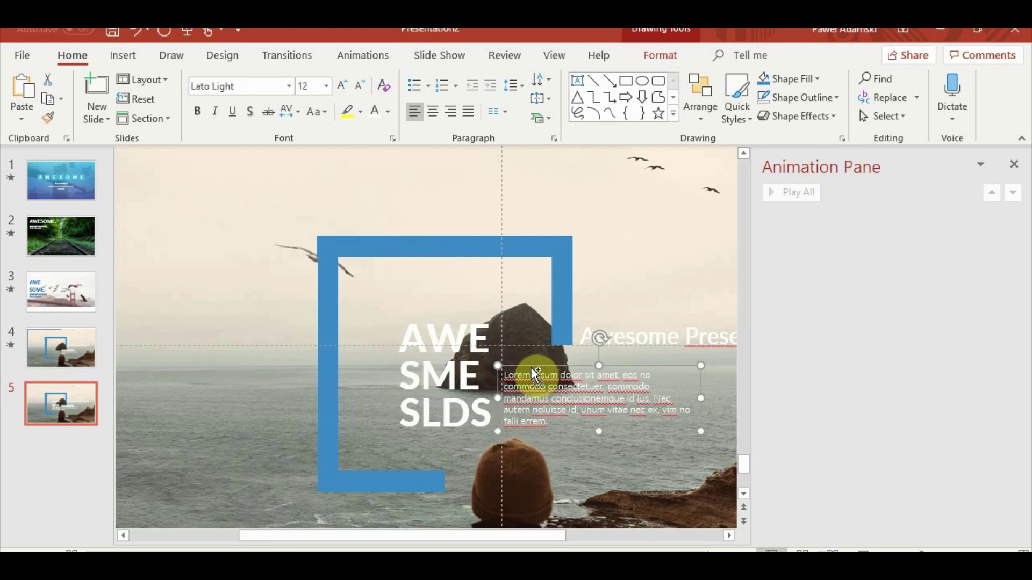
left_click_drag(531, 367, 536, 373)
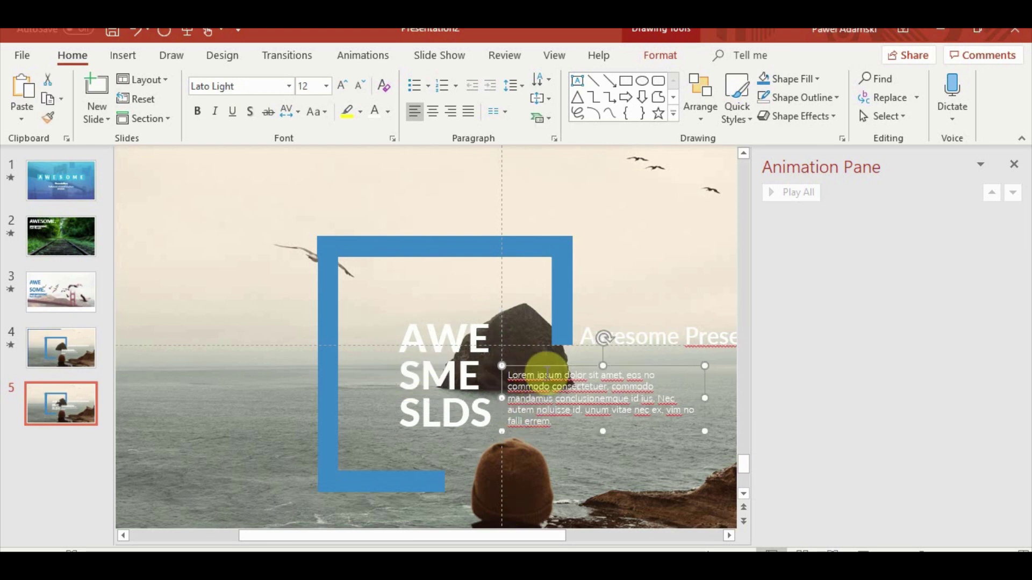
left_click(832, 551)
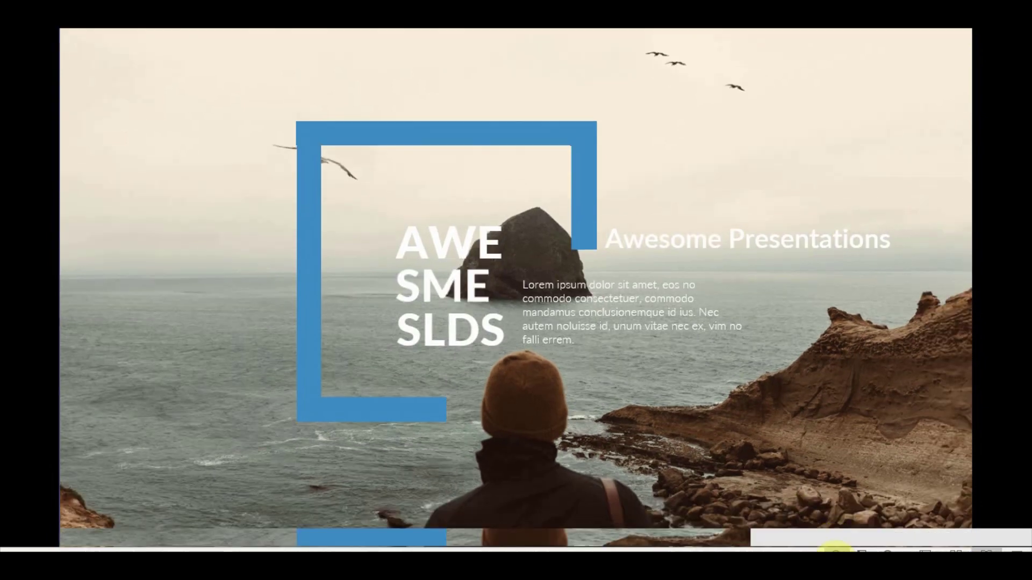
Nudge the stacked title and Lorem ipsum paragraph together one step right, then preview full screen
key("Escape")
left_click(437, 342)
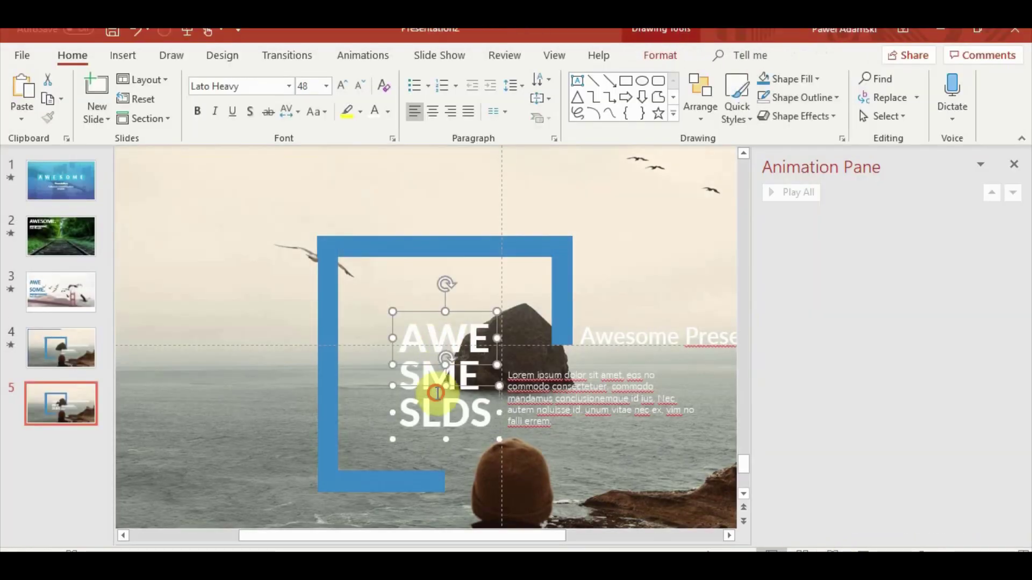
left_click(419, 374)
left_click(580, 396, "shift")
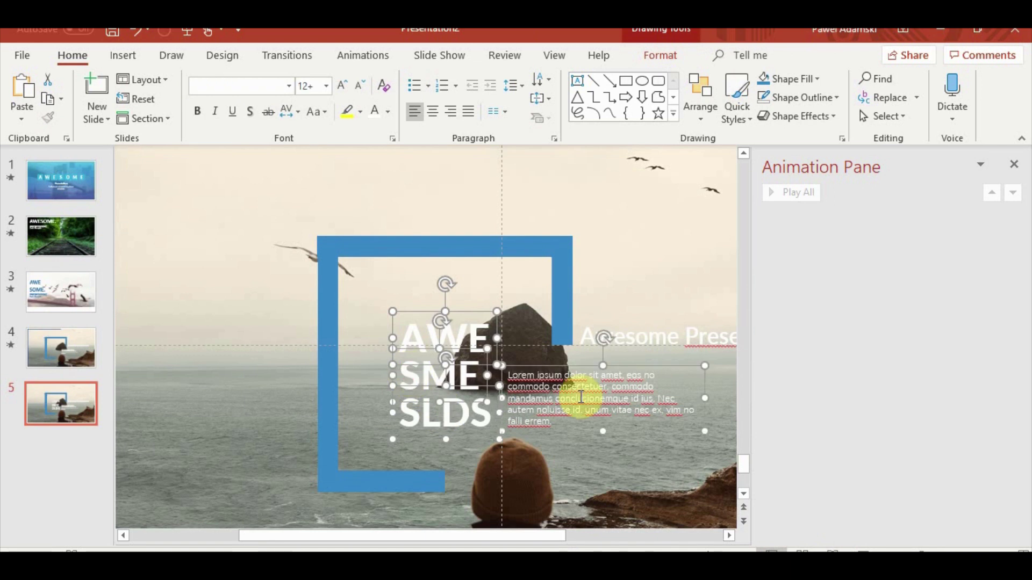
key("Right")
key("Right")
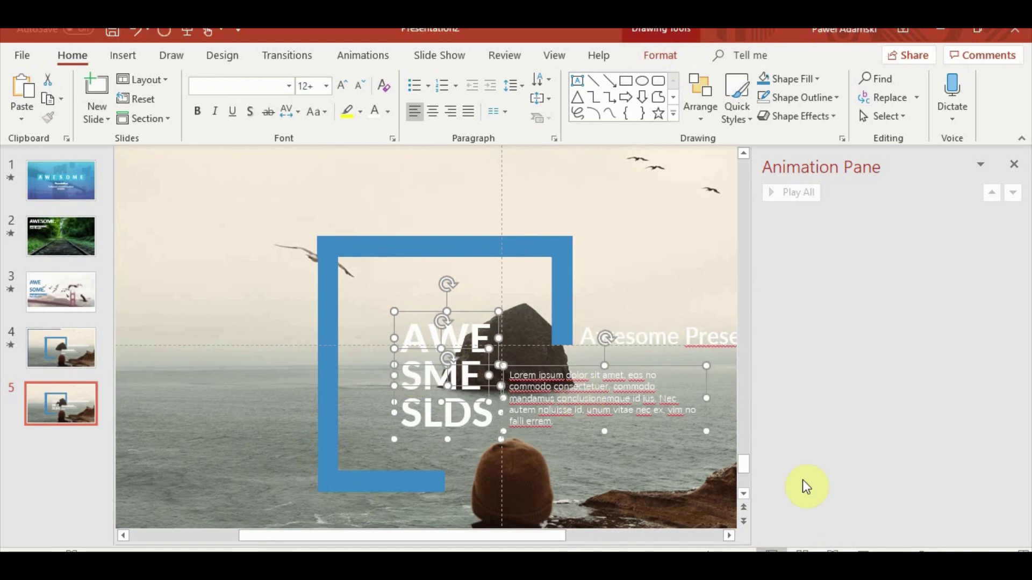
left_click(827, 550)
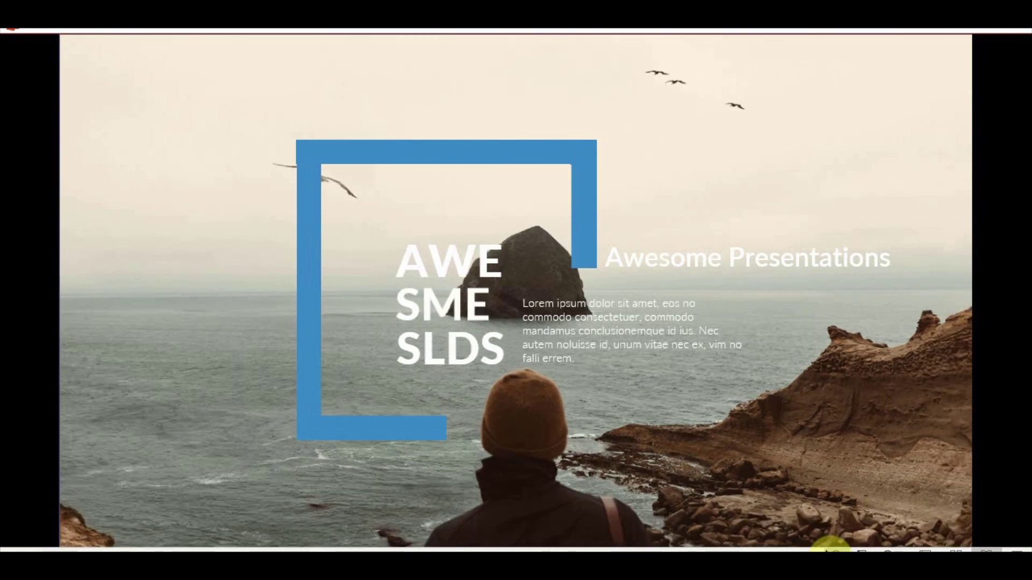
Reselect the AWE-to-SLDS title lines and view the slide large to check alignment
left_click(831, 549)
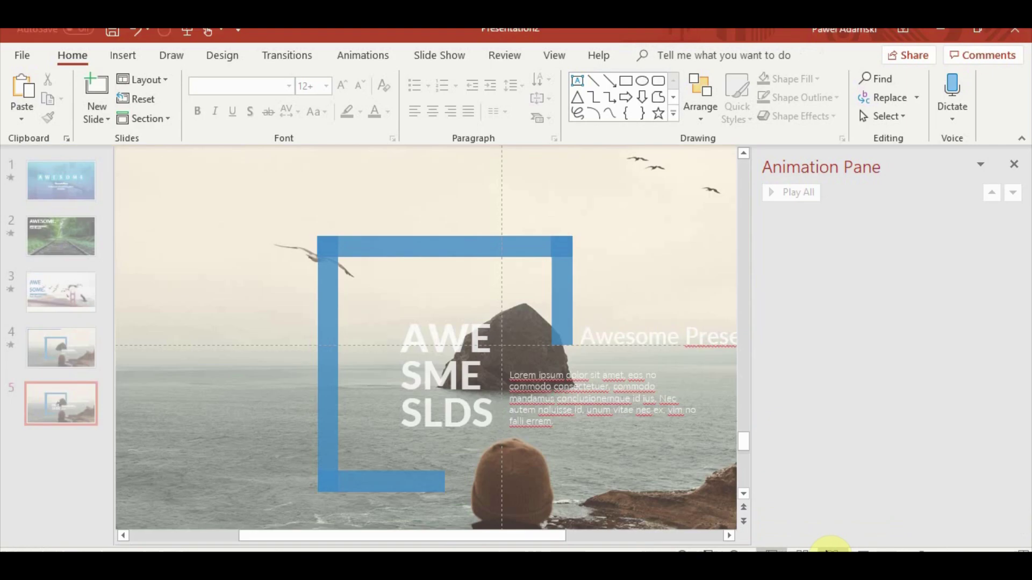
left_click(438, 321)
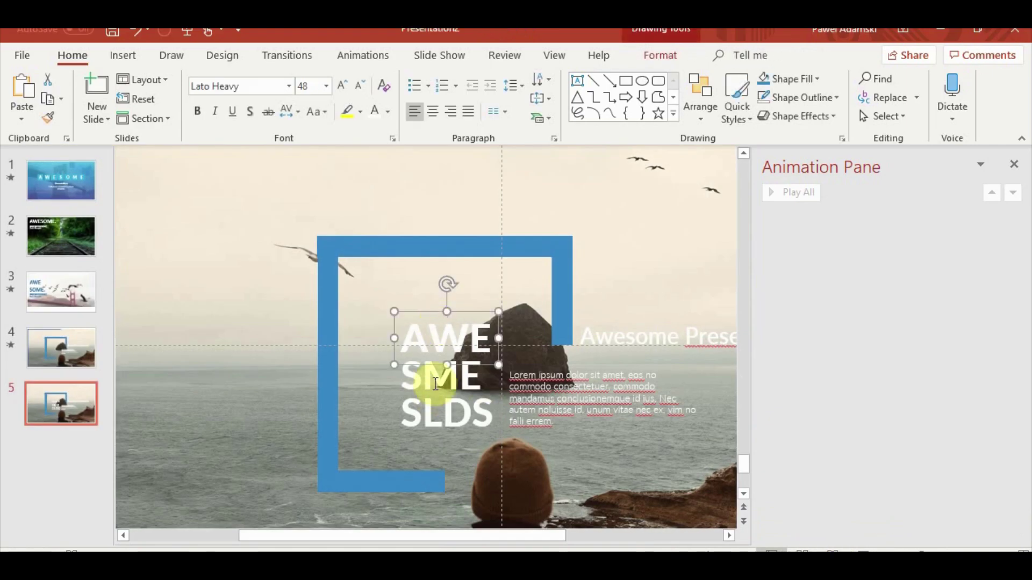
left_click(442, 409, "shift")
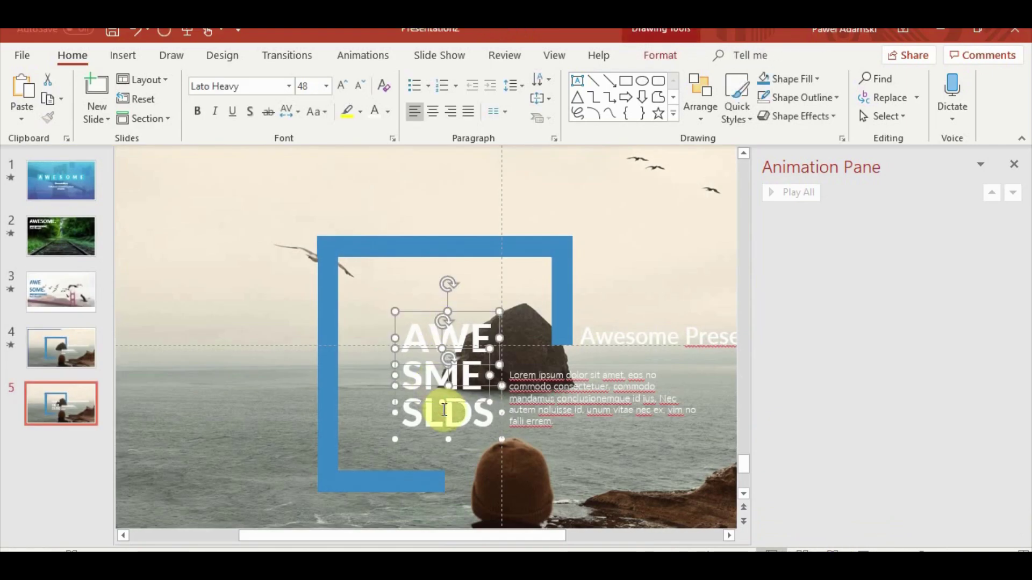
left_click(831, 549)
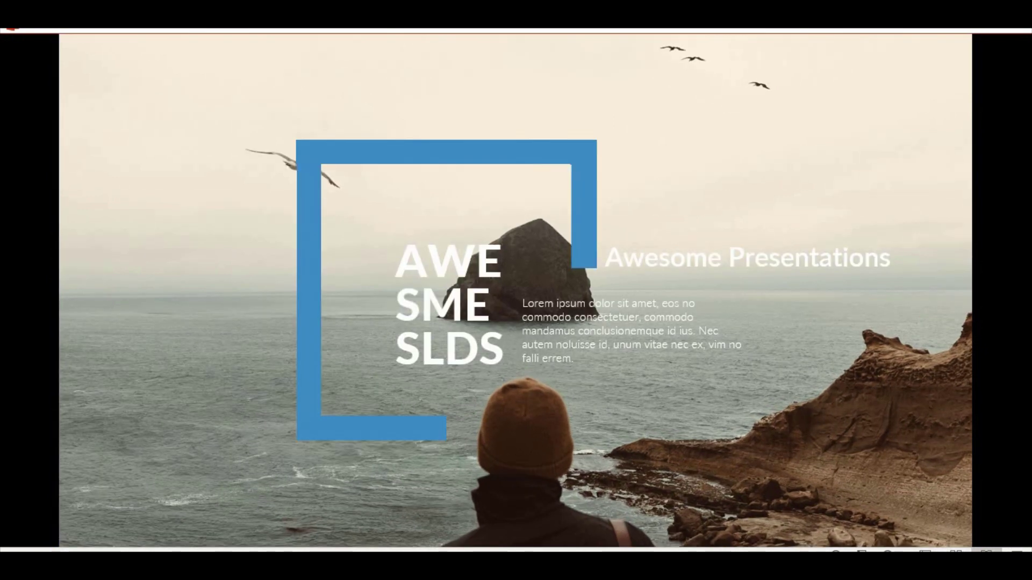
Colour the thin line beside the slide blue through its shape outline
key("Escape")
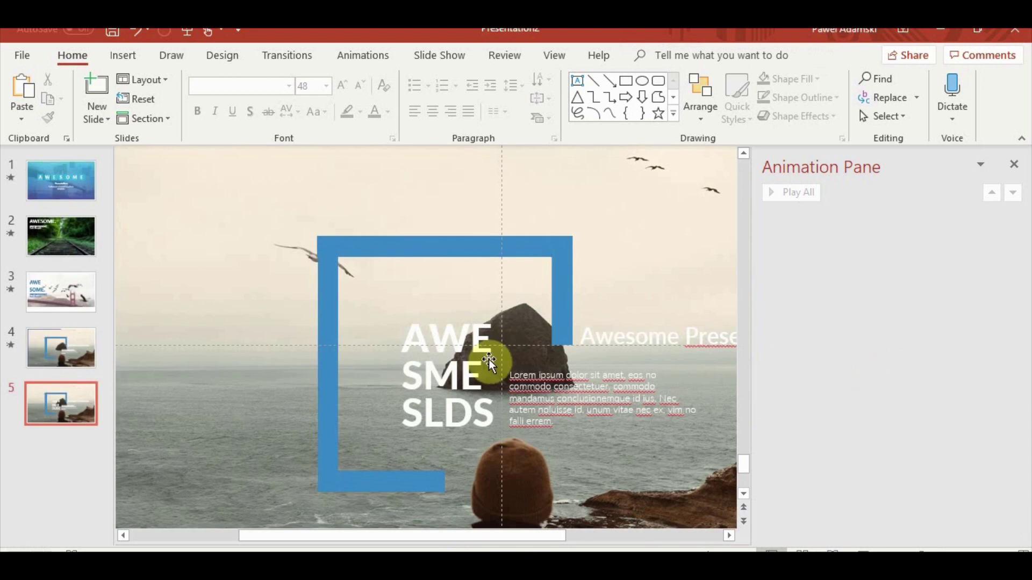
left_click(272, 350)
scroll(281, 369, "down", 1, "ctrl")
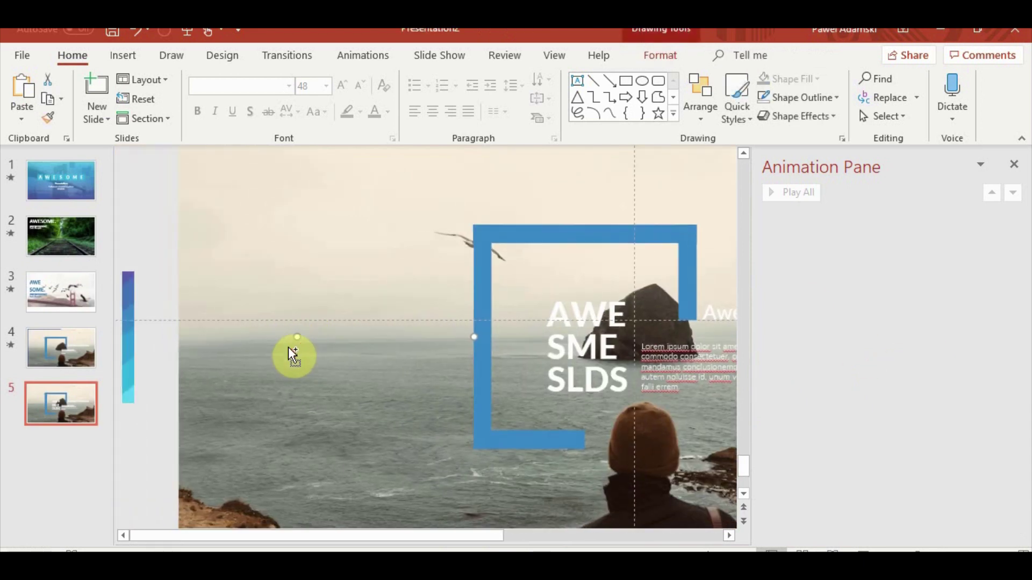
scroll(396, 300, "down", 1, "ctrl")
scroll(396, 285, "down", 2, "ctrl")
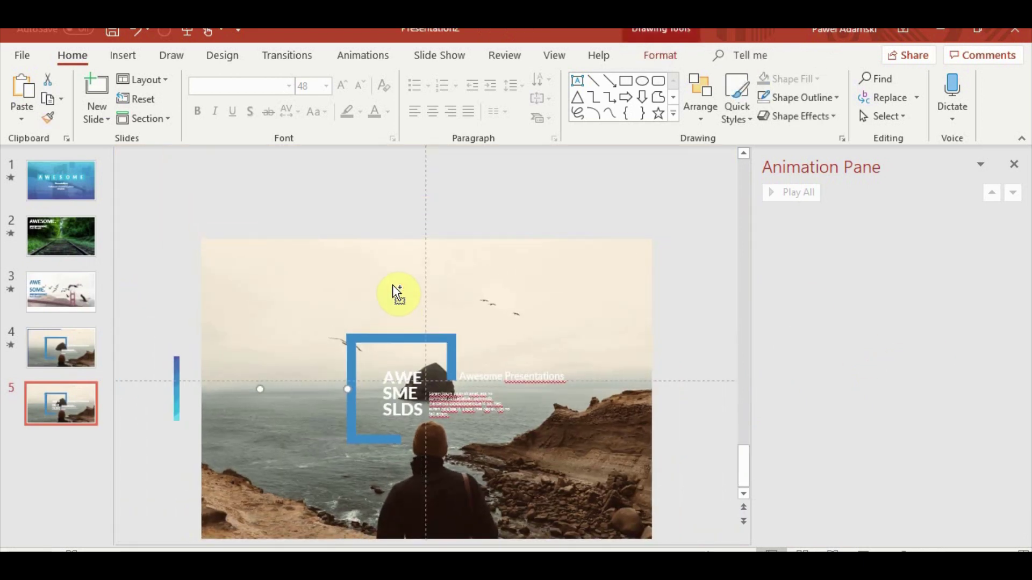
scroll(416, 278, "down", 1, "ctrl")
scroll(438, 278, "up", 1, "ctrl")
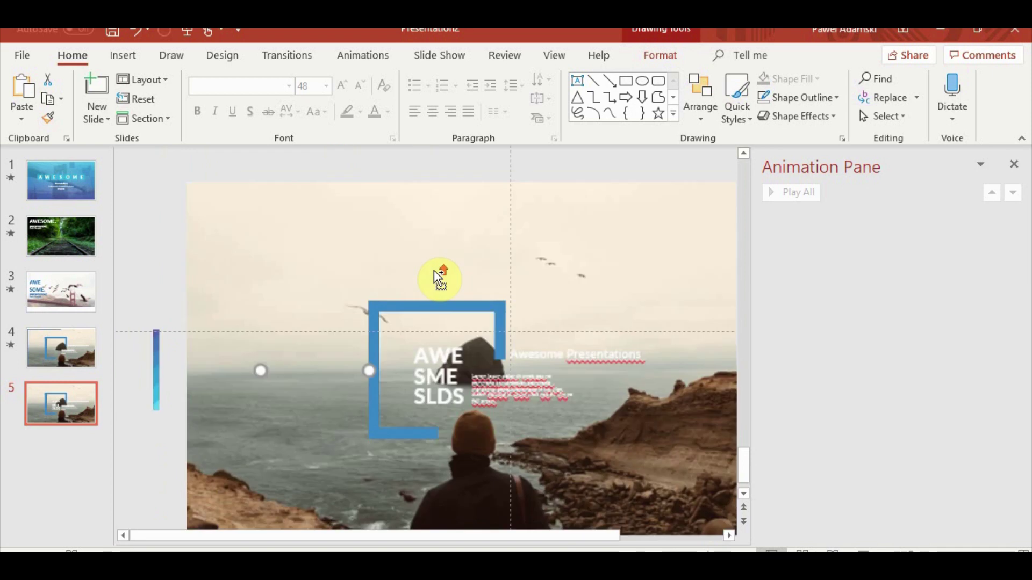
scroll(437, 276, "up", 1, "ctrl")
scroll(435, 274, "down", 1, "ctrl")
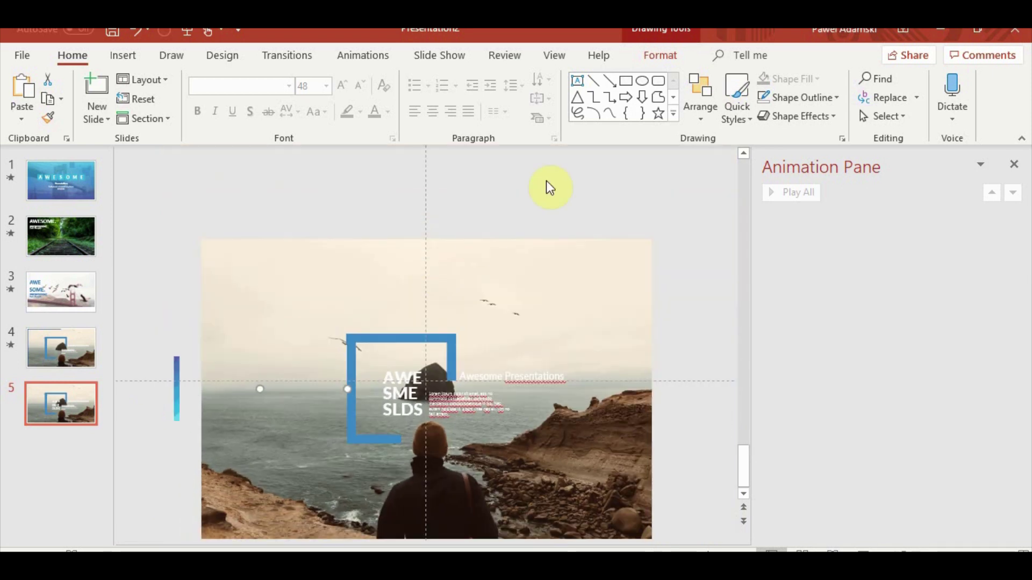
left_click(661, 55)
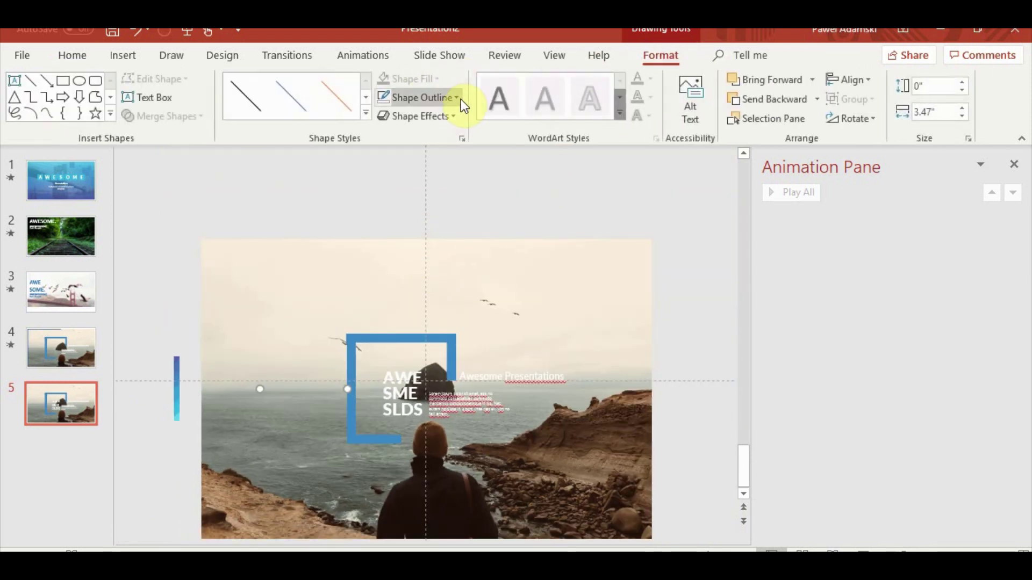
left_click(460, 99)
left_click(384, 255)
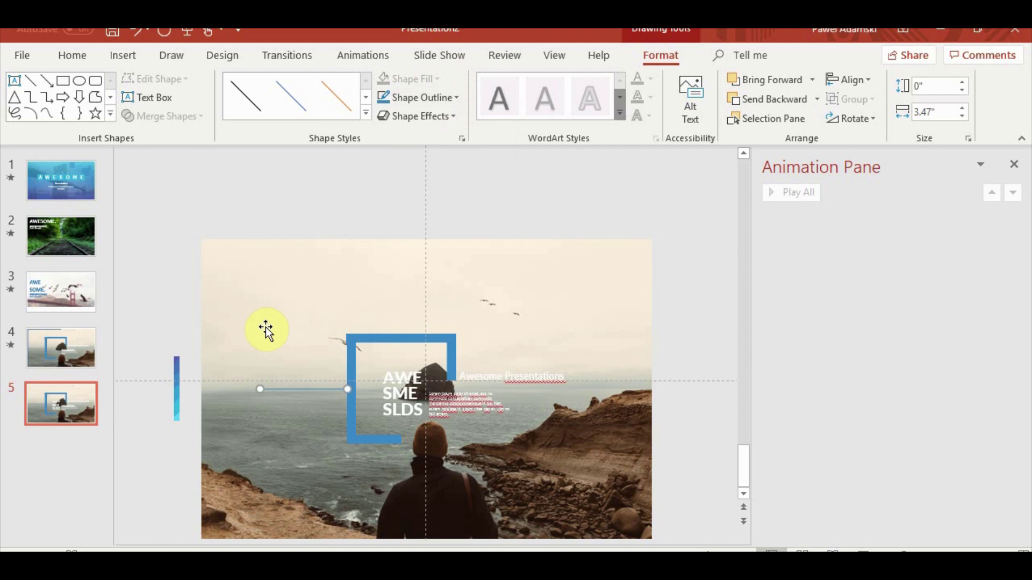
Resize and reposition the cliff background photo so it fills the full slide width
left_click(266, 329)
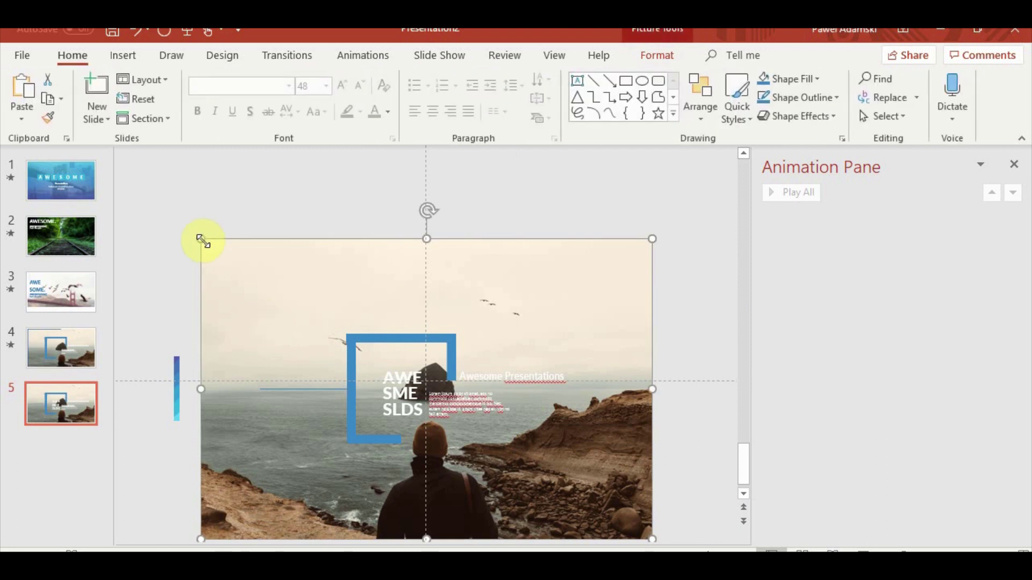
mouse_move(202, 240)
left_mouse_down()
mouse_move(371, 397)
mouse_move(361, 394)
left_mouse_up()
left_click_drag(583, 461, 482, 401)
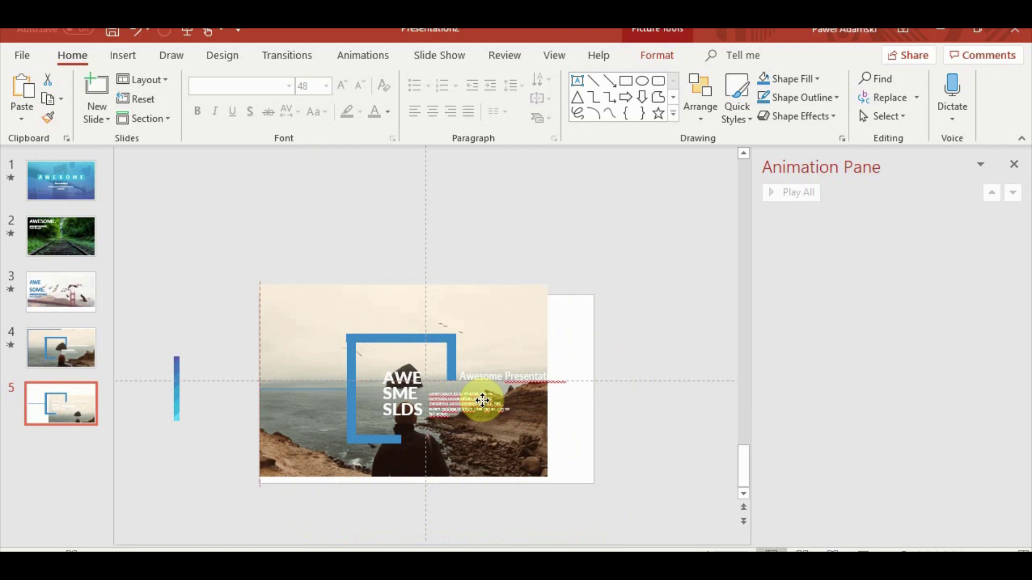
scroll(569, 509, "up", 1)
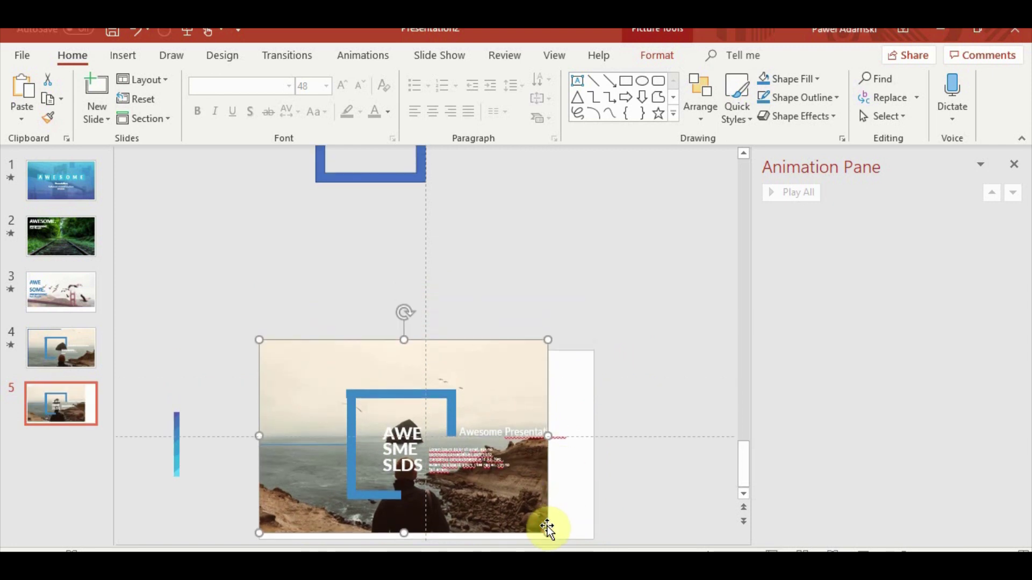
mouse_move(547, 530)
left_mouse_down()
mouse_move(593, 539)
mouse_move(550, 492)
mouse_move(550, 510)
left_mouse_up()
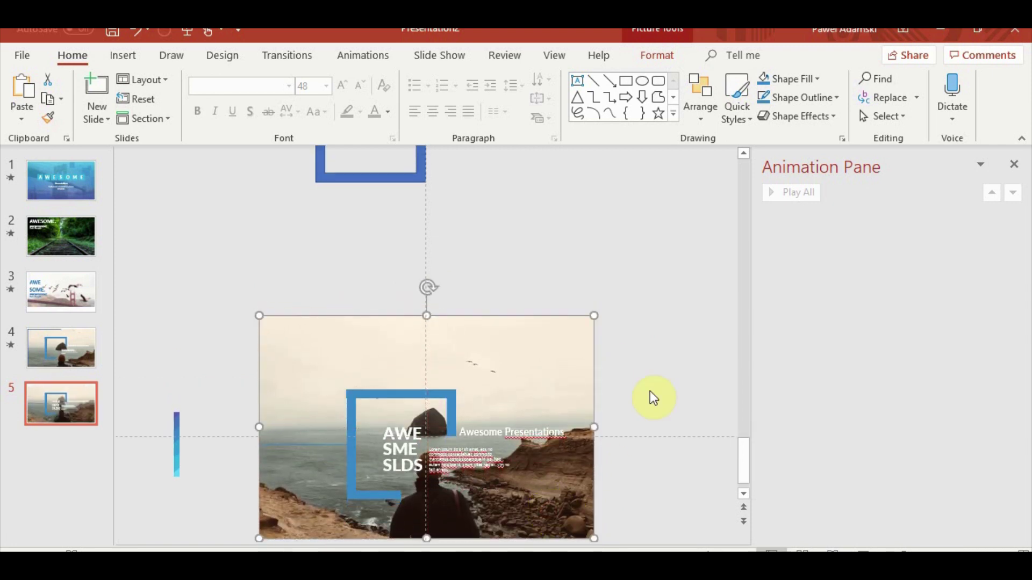
left_click(656, 386)
left_click(466, 352)
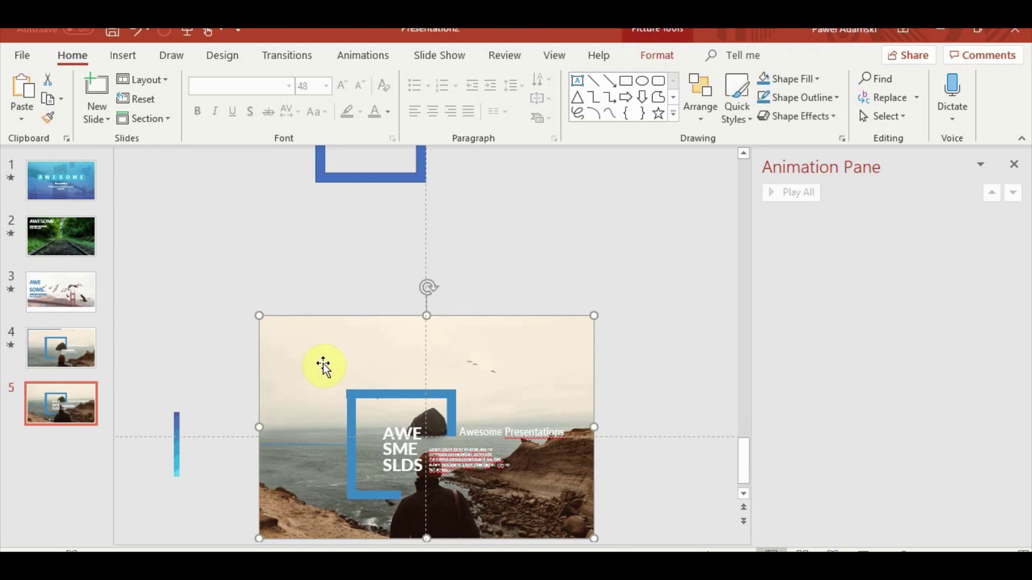
left_click(684, 449)
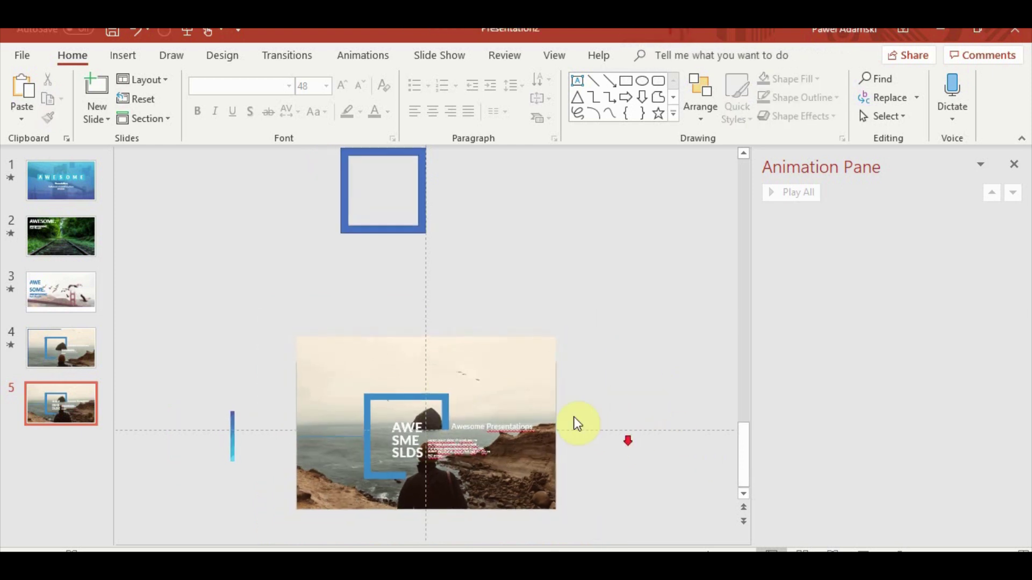
scroll(576, 421, "up", 2)
scroll(541, 410, "up", 1)
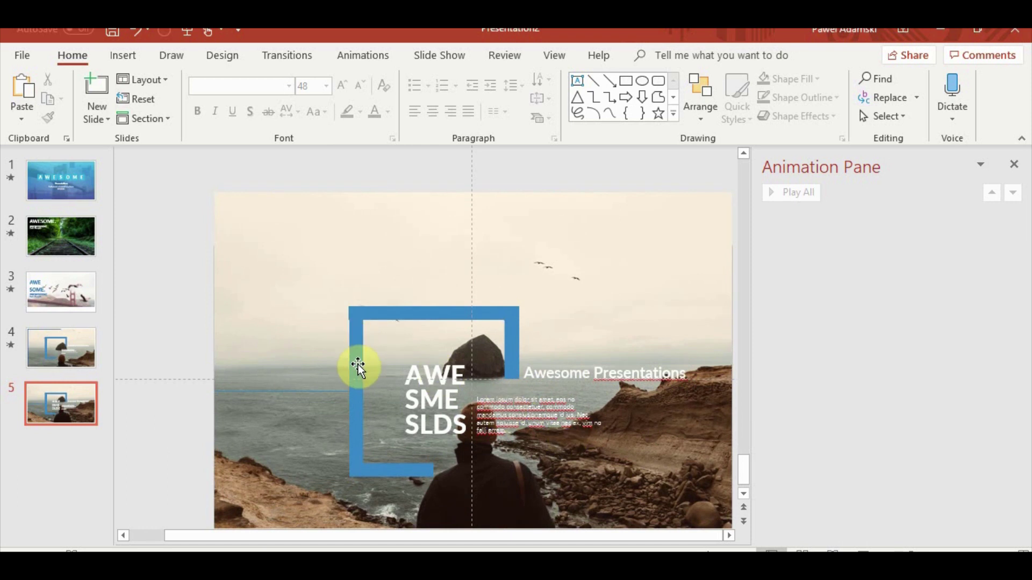
Set the horizontal blue line's outline weight to 4½ pt
left_click(296, 392)
left_click(634, 55)
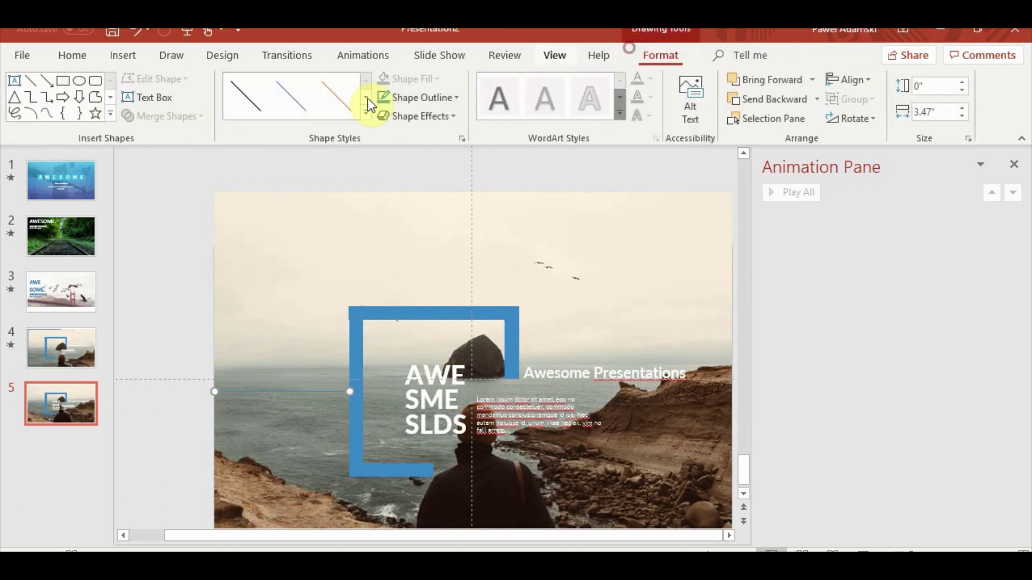
left_click(442, 99)
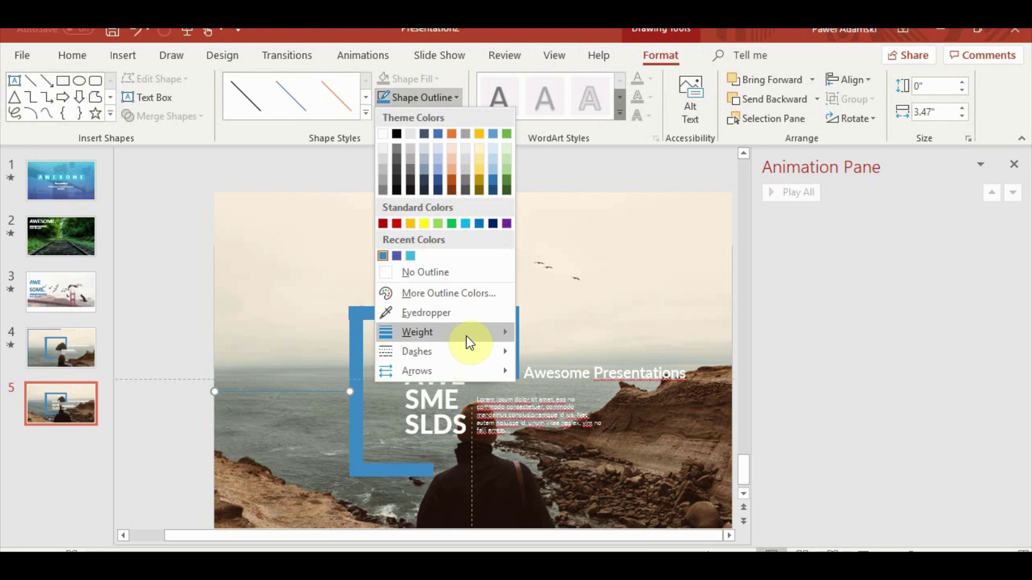
mouse_move(436, 332)
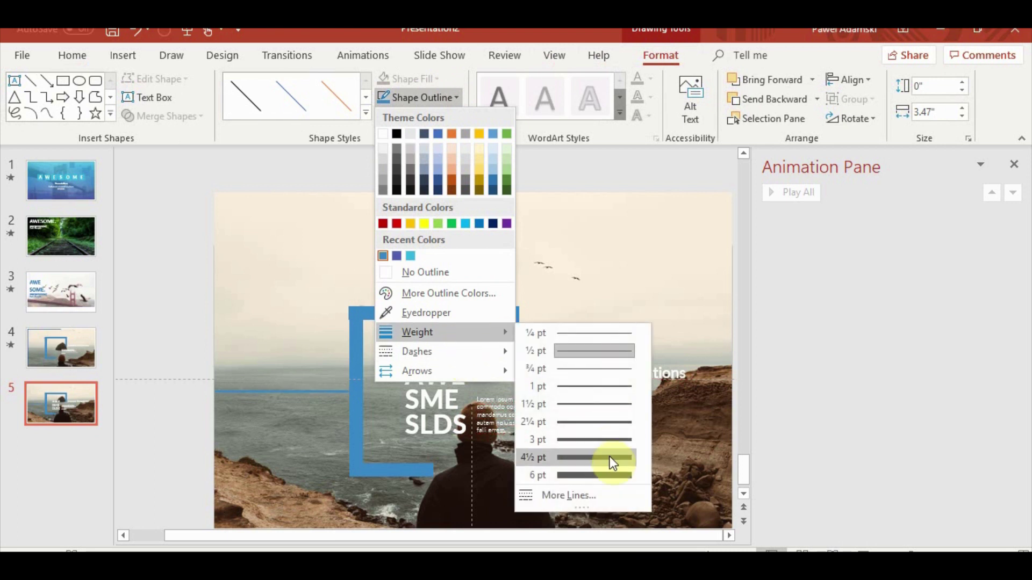
left_click(612, 458)
left_click(177, 323)
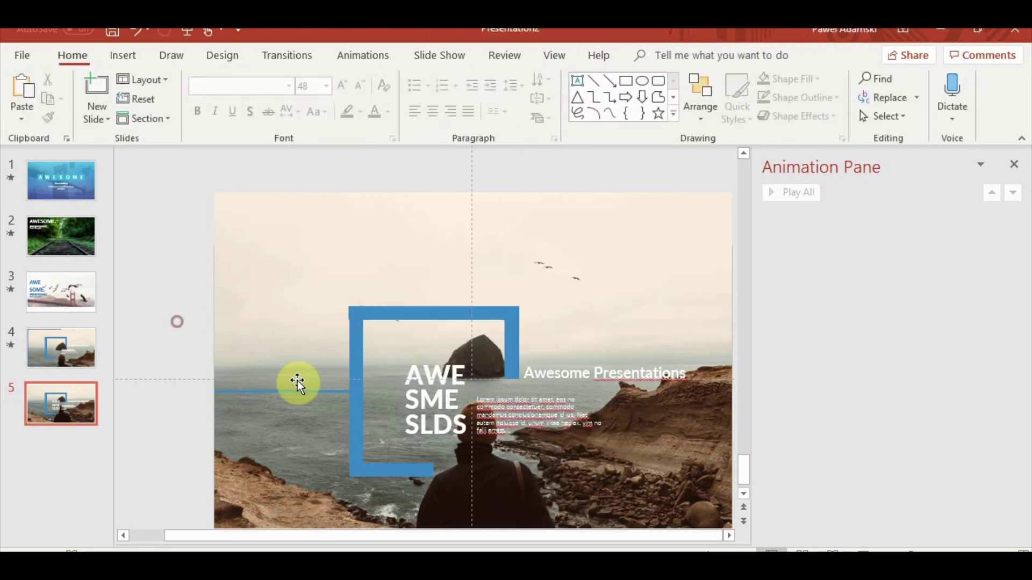
Group the four blue frame bars with Ctrl+G and shrink the frame from its top-left corner
left_click(350, 369)
left_click(426, 311, "shift")
left_click(438, 261, "shift")
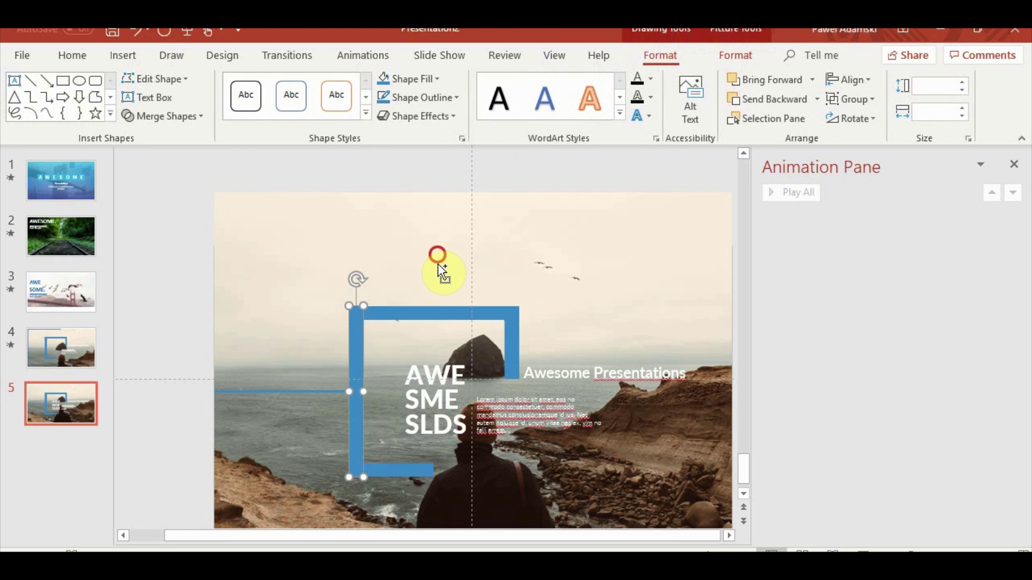
left_click(442, 314, "shift")
left_click(514, 359, "shift")
left_click(402, 469, "shift")
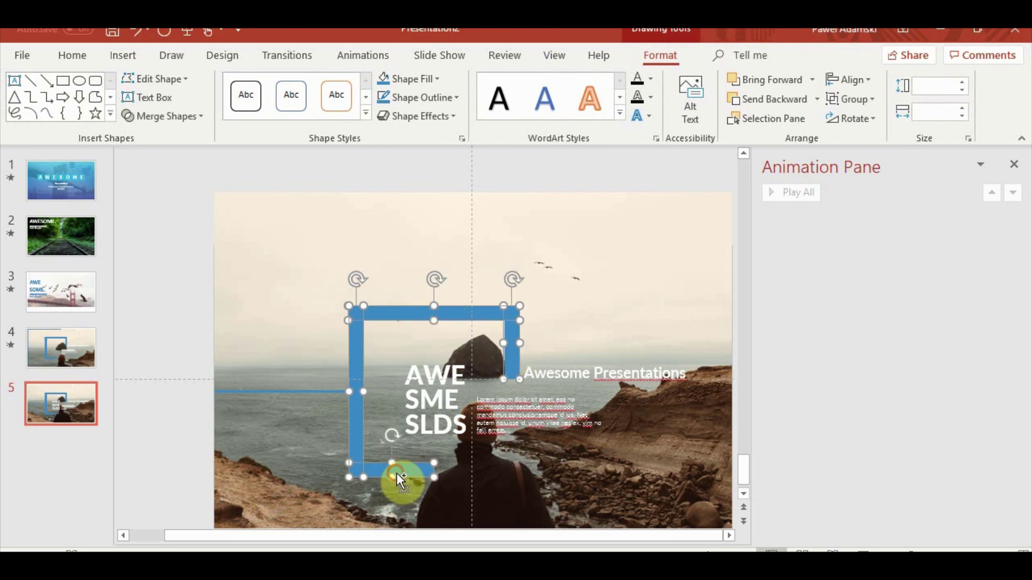
key("ctrl+g")
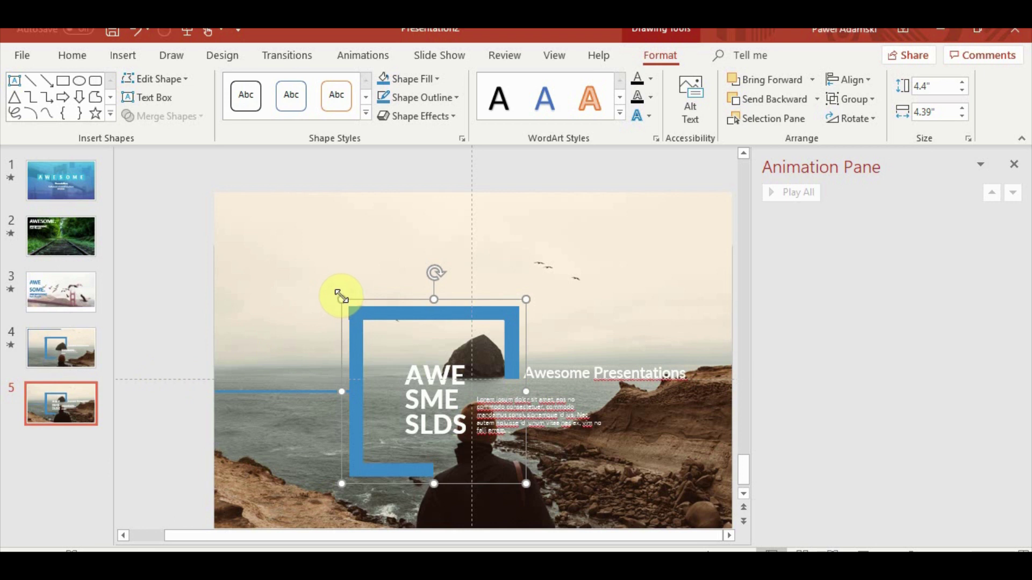
mouse_move(342, 300)
left_mouse_down()
mouse_move(395, 341)
mouse_move(380, 331)
mouse_move(405, 334)
mouse_move(353, 301)
left_mouse_up()
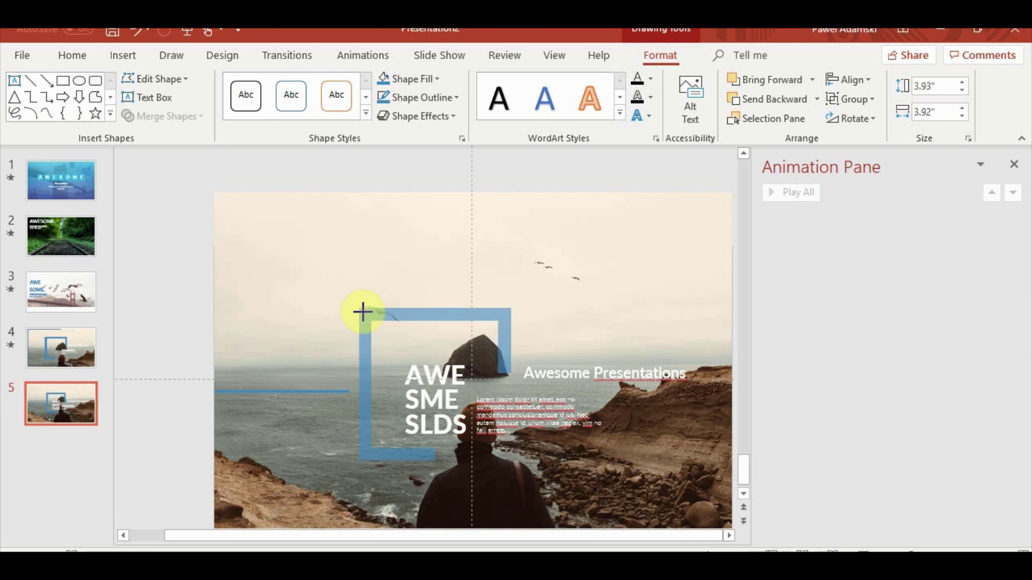
Shrink the blue frame further, enlarge the AWE SME SLDS title to 60 pt, and move it up-left
left_click_drag(353, 302, 383, 331)
left_click(414, 370)
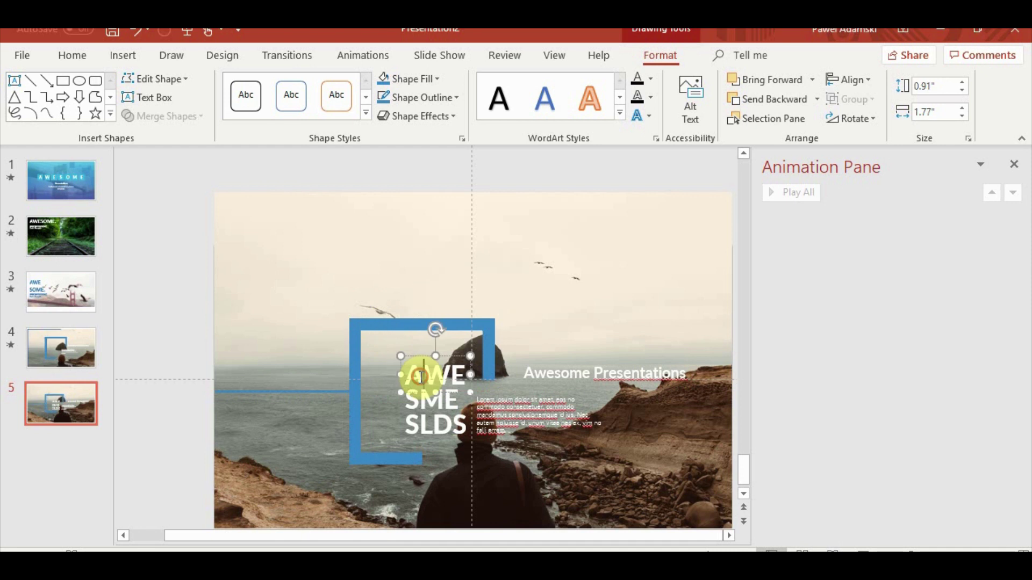
left_click(427, 423, "shift")
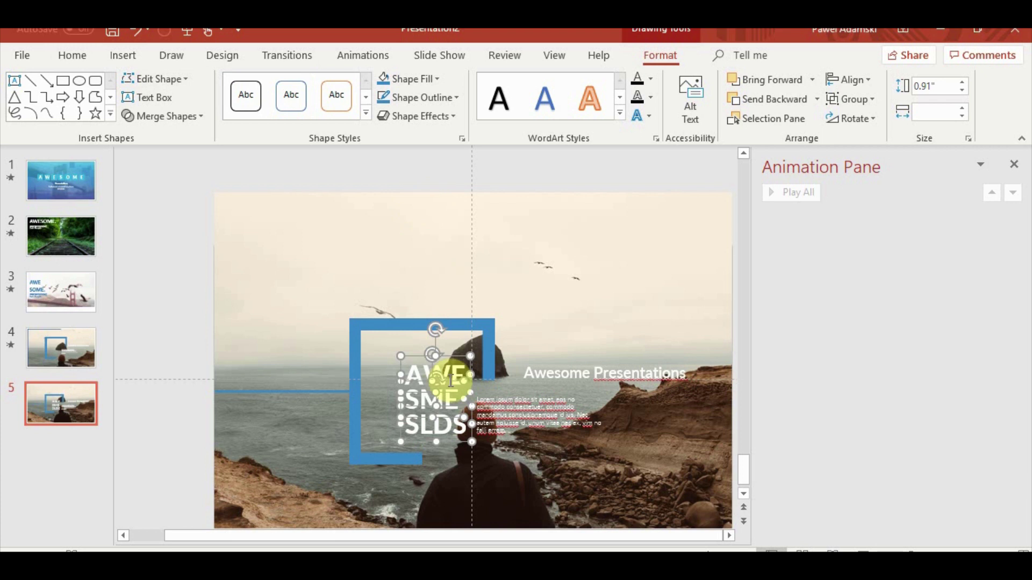
left_click(72, 55)
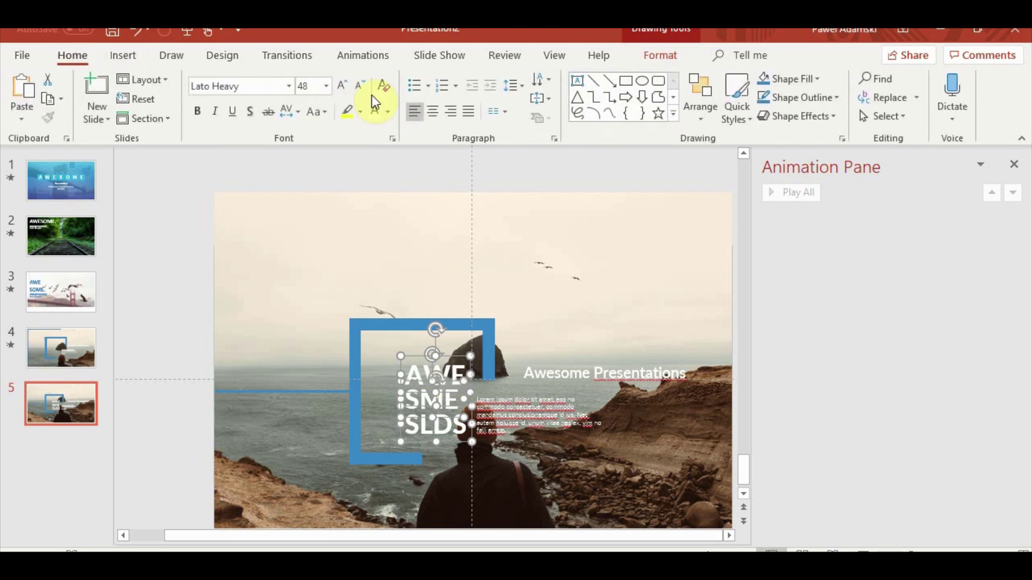
left_click(340, 83)
left_click(340, 83)
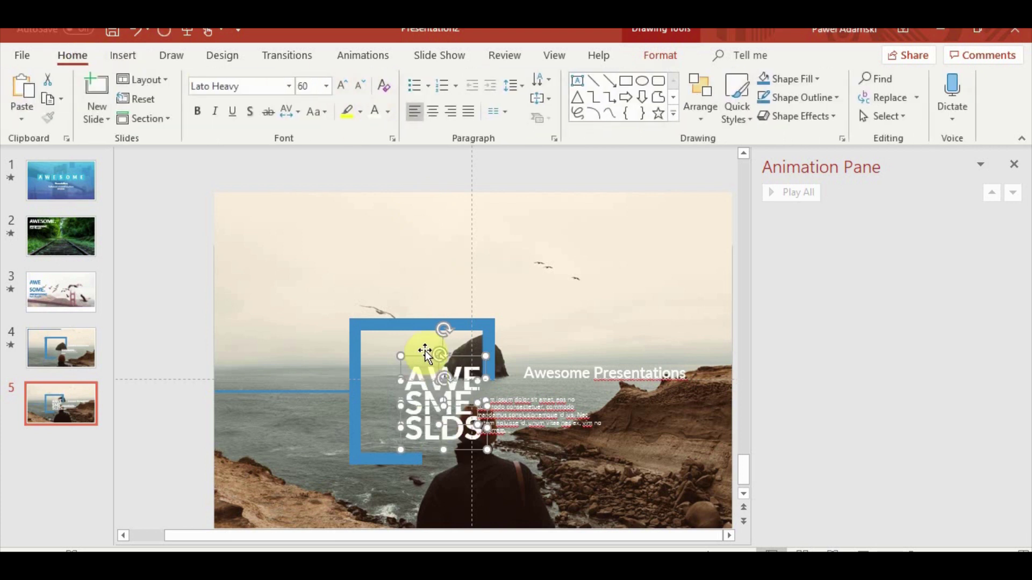
left_click_drag(424, 355, 414, 349)
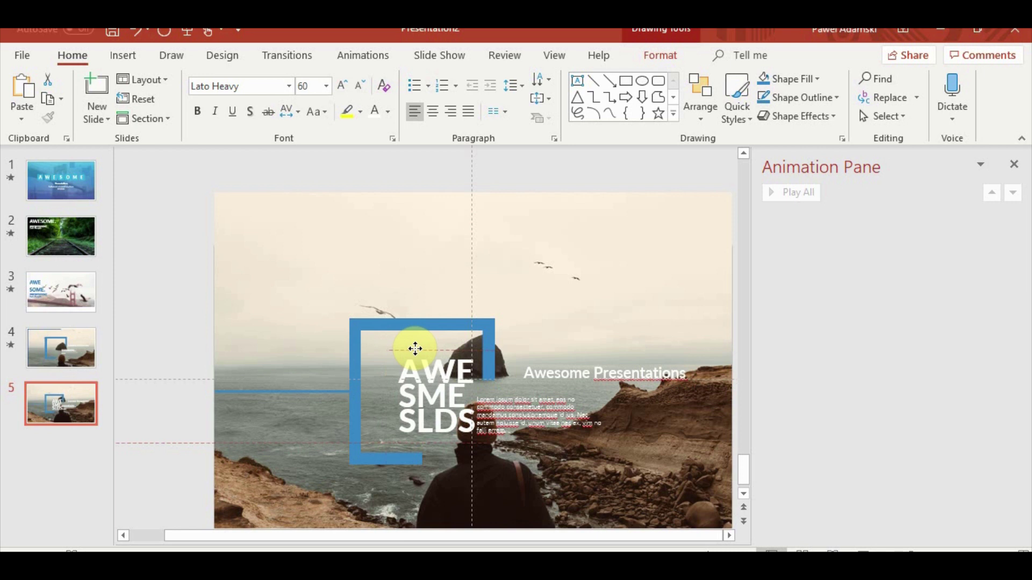
left_click(486, 486)
Left-align the title and paragraph text boxes, then check slide 5 full screen
left_click(438, 439)
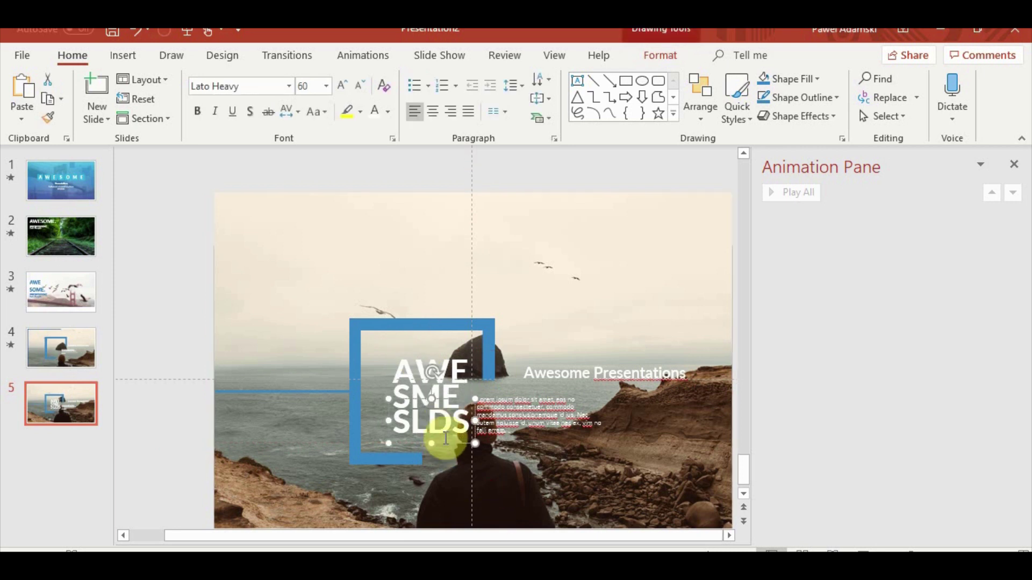
left_click_drag(445, 438, 446, 440)
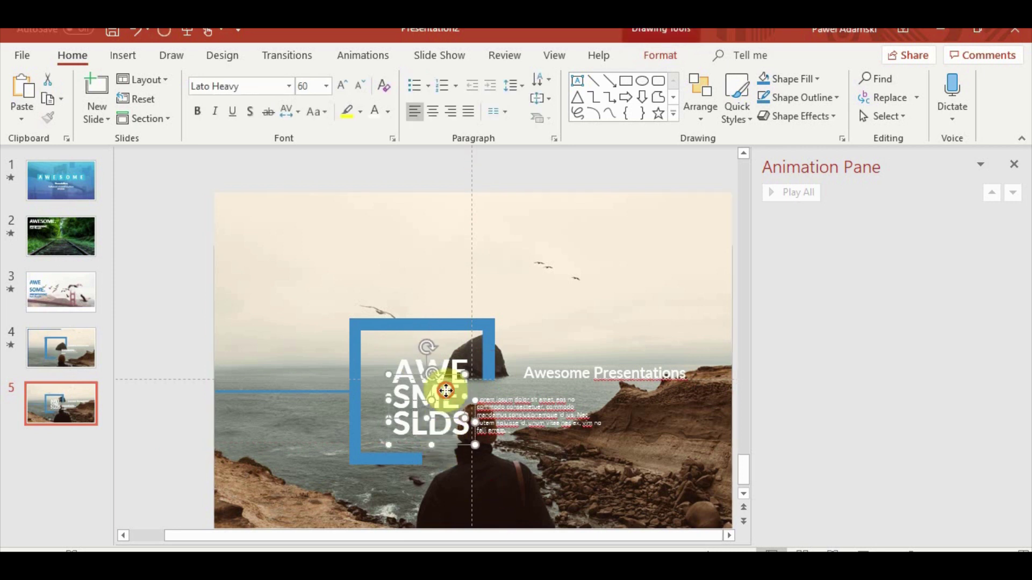
left_click(701, 107)
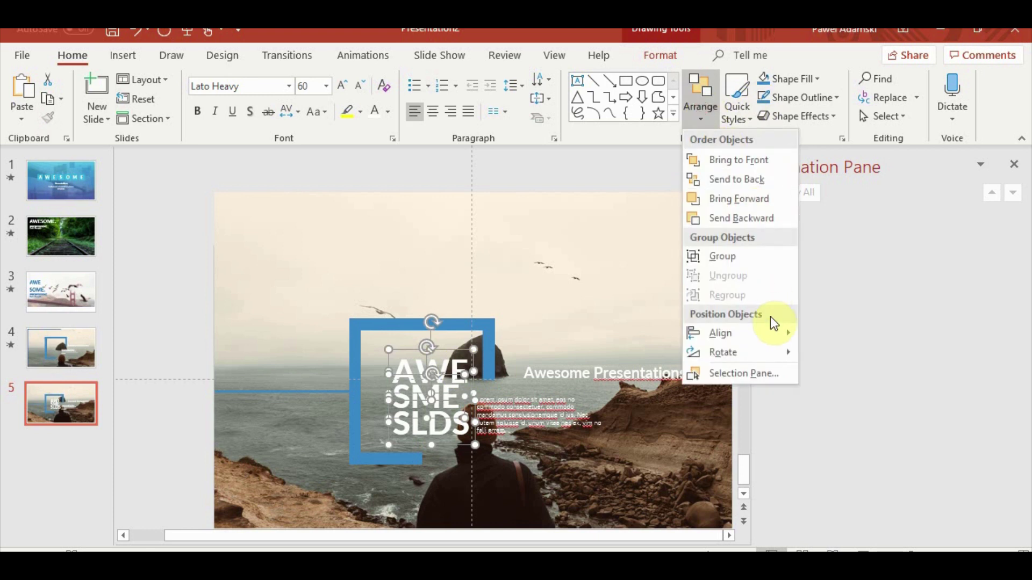
mouse_move(720, 333)
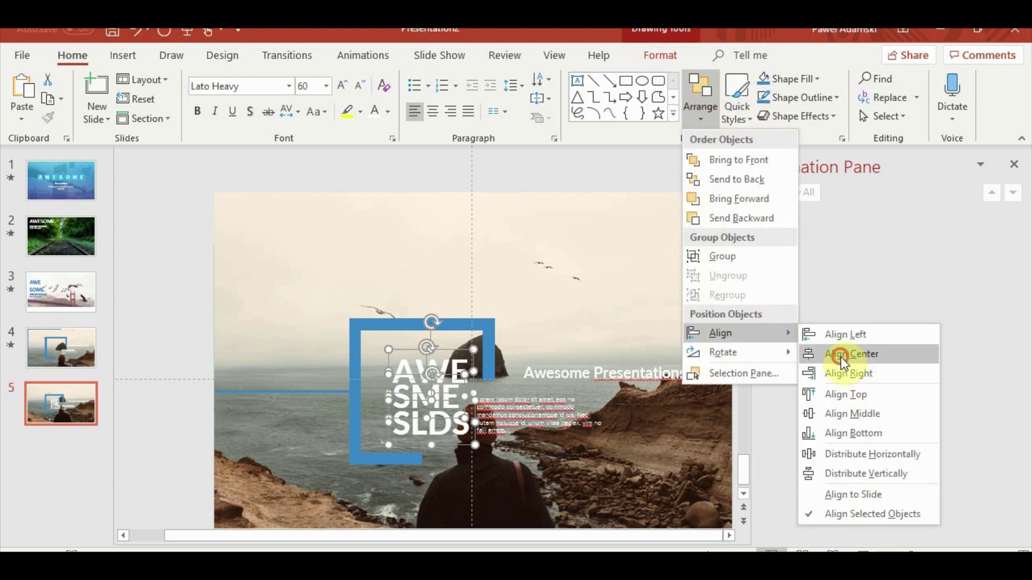
left_click(841, 357)
left_click(705, 121)
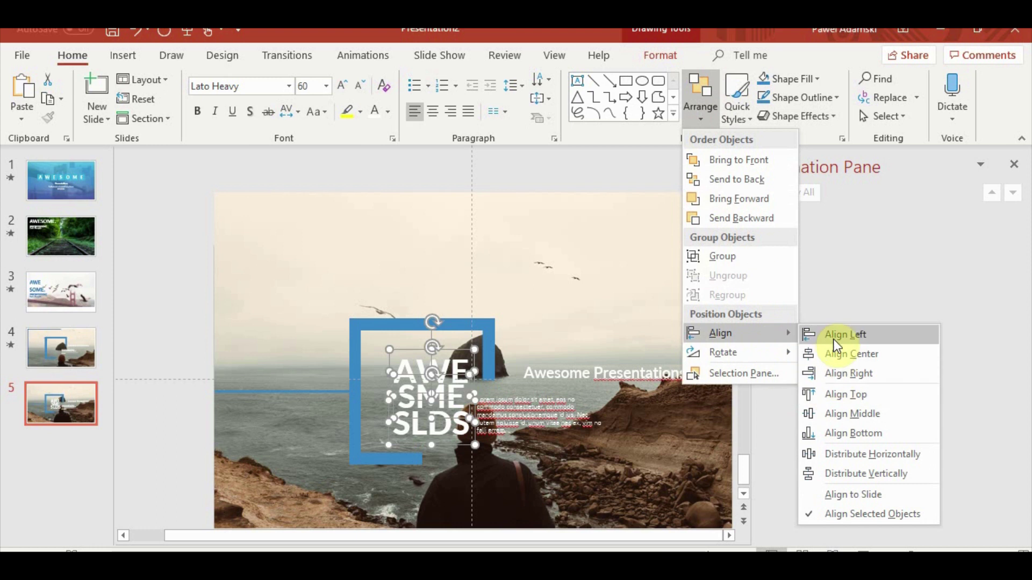
left_click(834, 339)
left_click(706, 110)
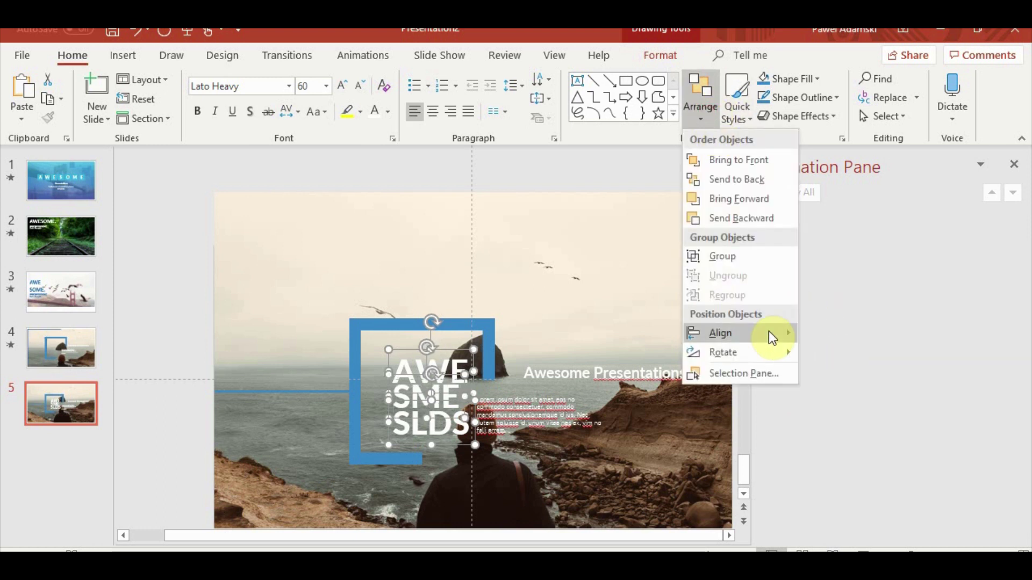
mouse_move(720, 333)
left_click(875, 480)
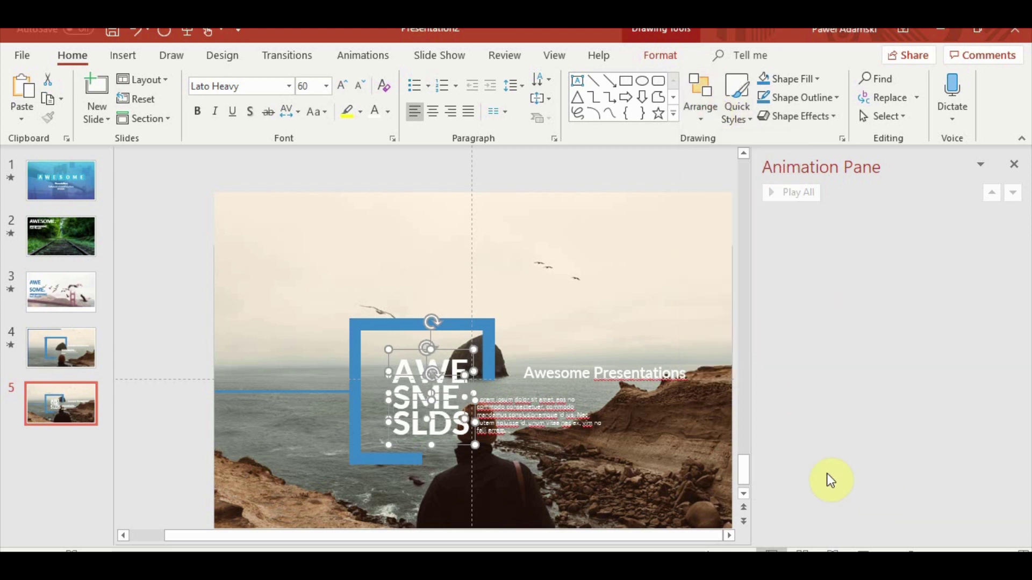
left_click(481, 169)
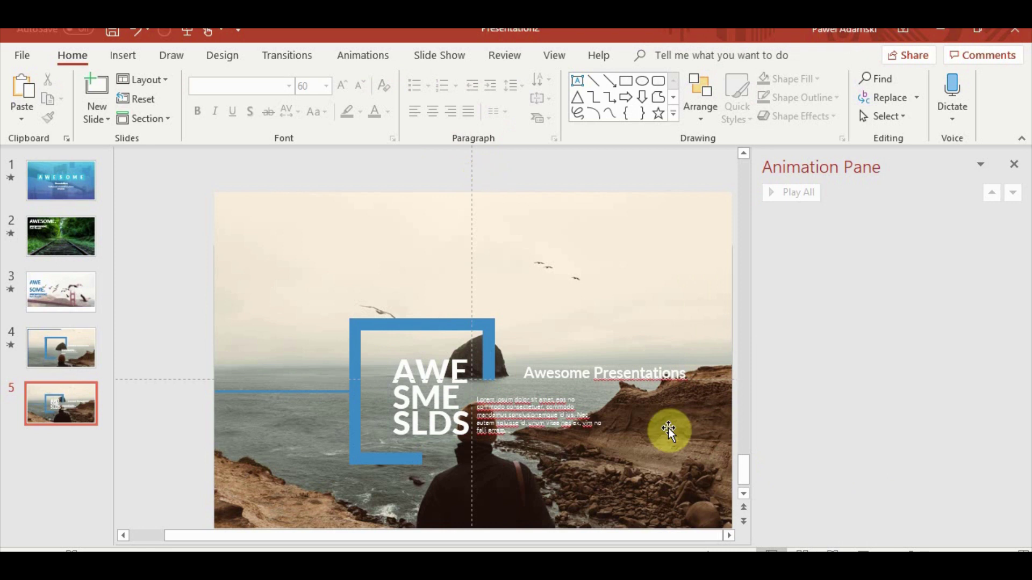
left_click(832, 551)
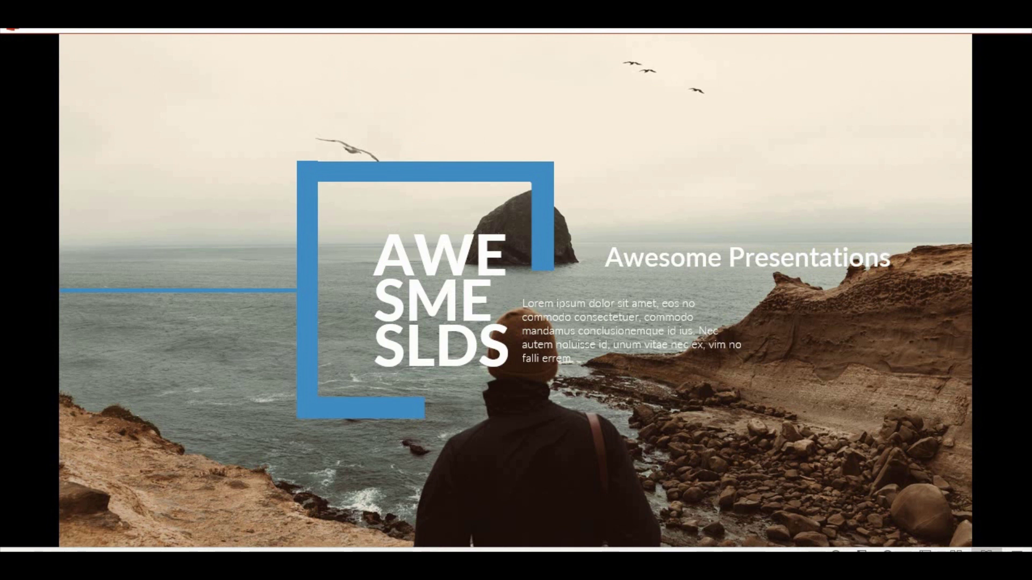
key("Escape")
Select only the AWE SME SLDS title and nudge it left with three Ctrl+Left presses
left_click(426, 398)
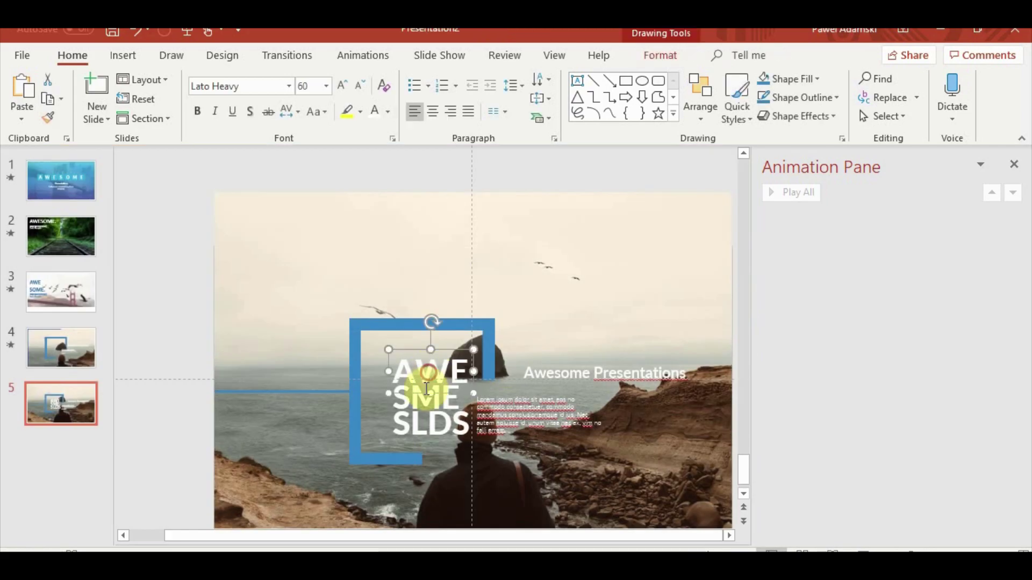
left_click(419, 418)
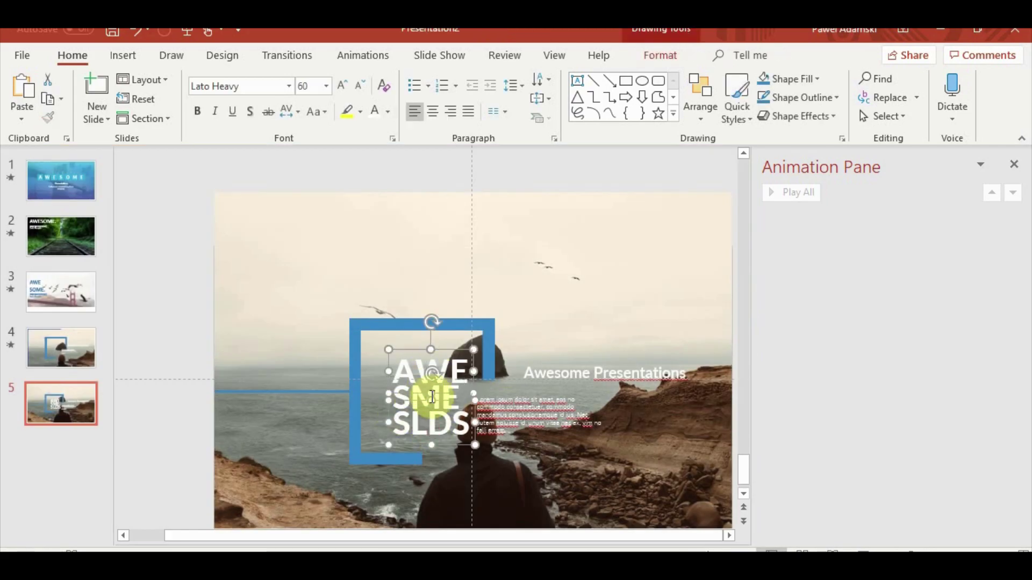
left_click(417, 171)
left_click(423, 396)
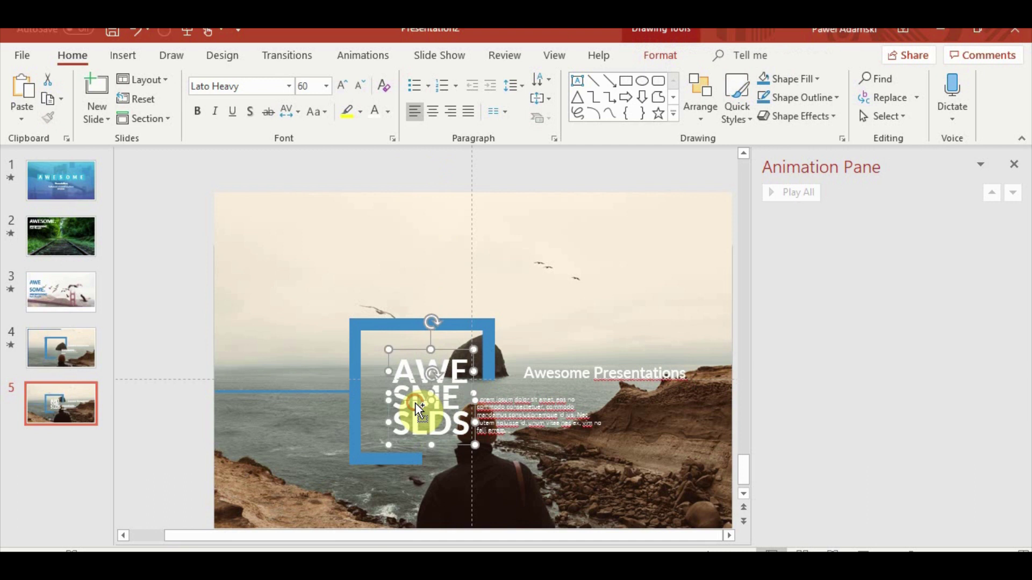
left_click(409, 396)
left_click_drag(410, 397, 430, 342)
key("ctrl+Left")
key("ctrl+Left")
key("ctrl+Left")
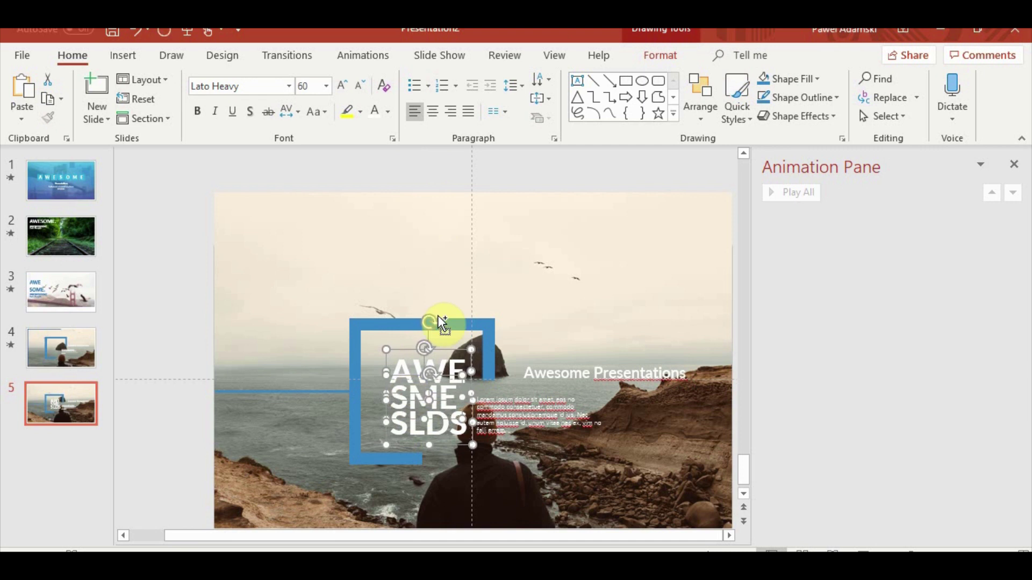
key("ctrl+Left")
key("ctrl+Left")
key("ctrl+Left")
key("ctrl+Left")
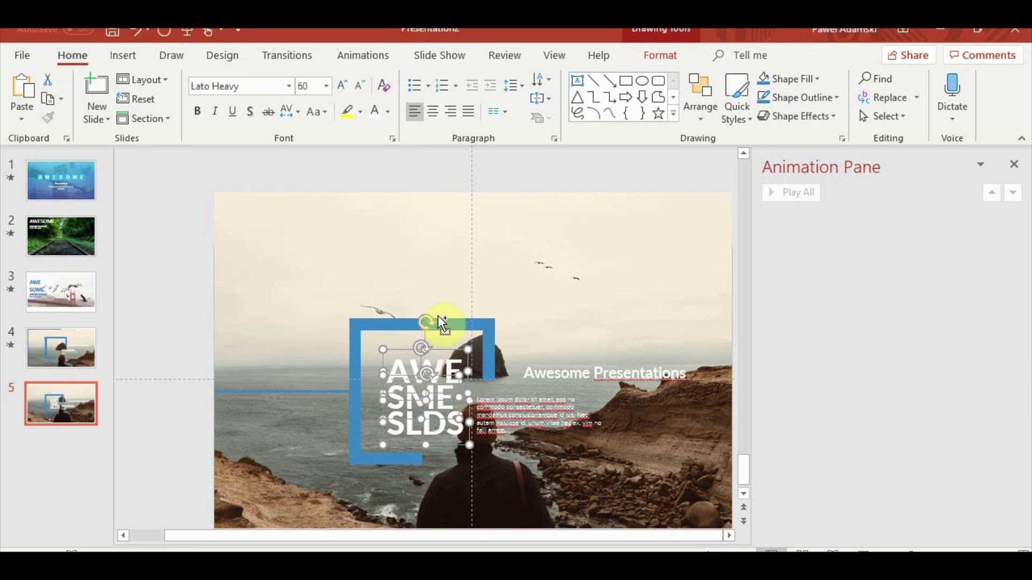
key("ctrl+Left")
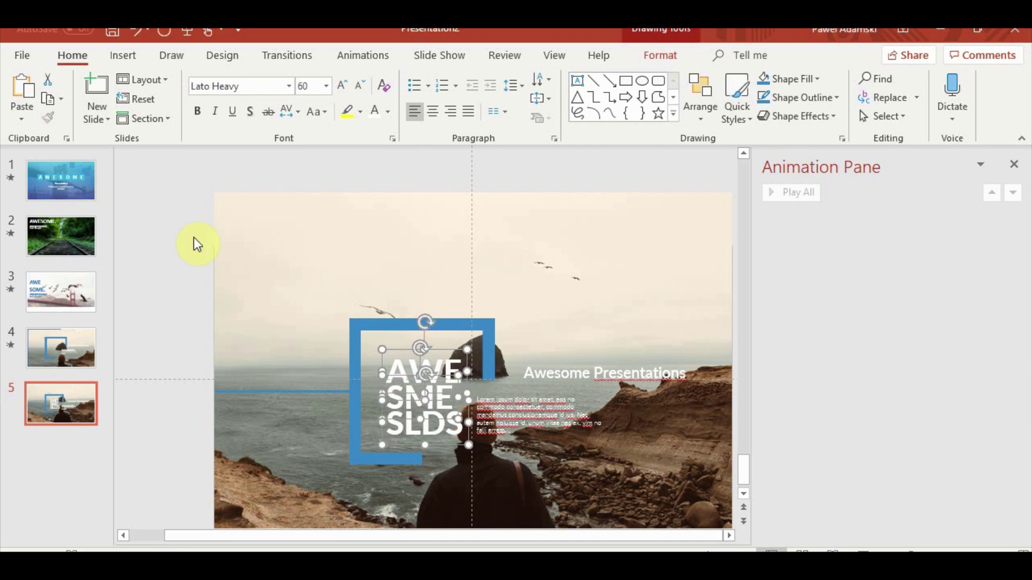
left_click(194, 240)
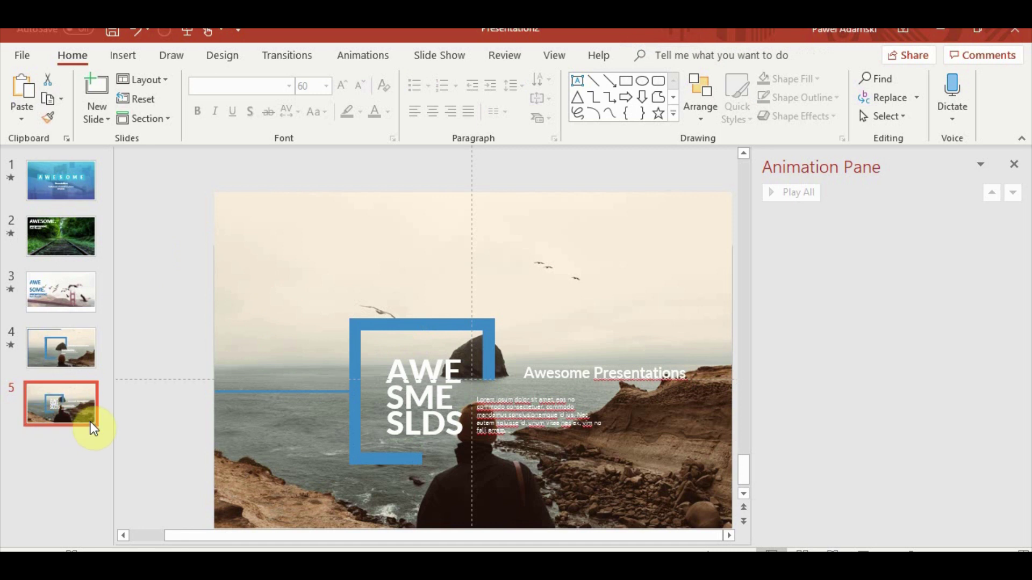
Give slide 5 the Morph transition, ungroup the blue frame into pieces, and play it full screen
left_click(305, 58)
left_click(162, 92)
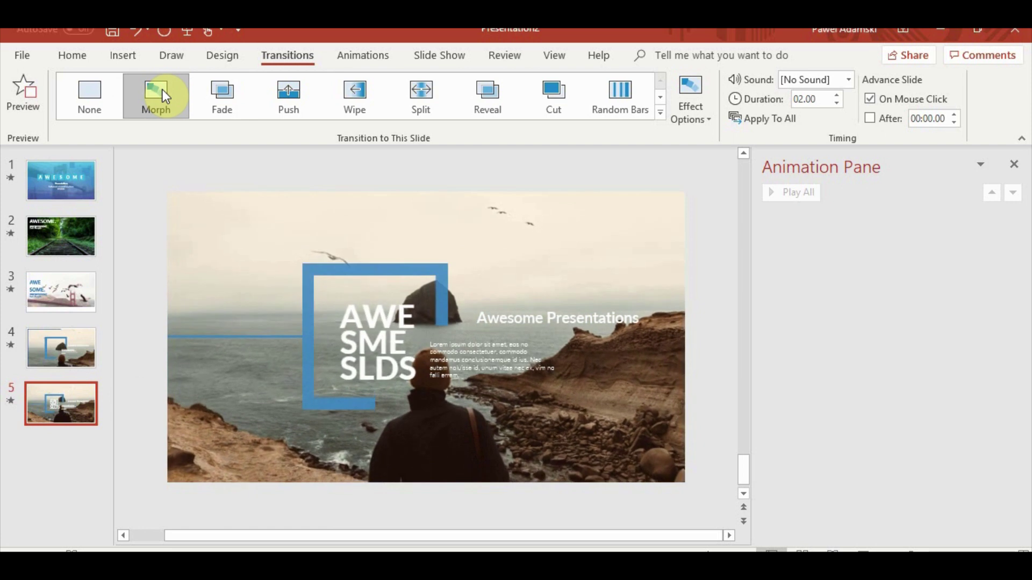
left_click(368, 328)
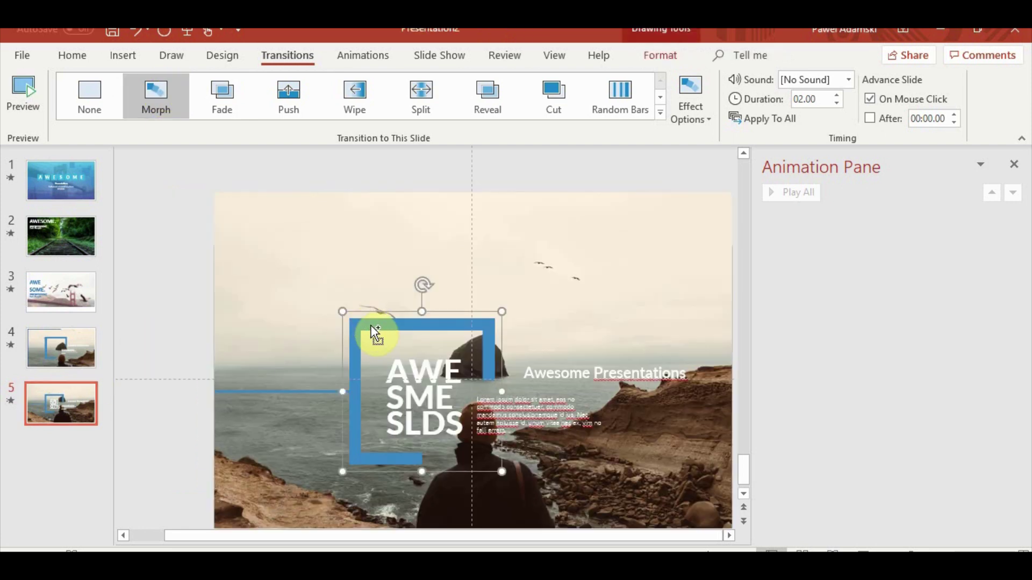
left_click(668, 56)
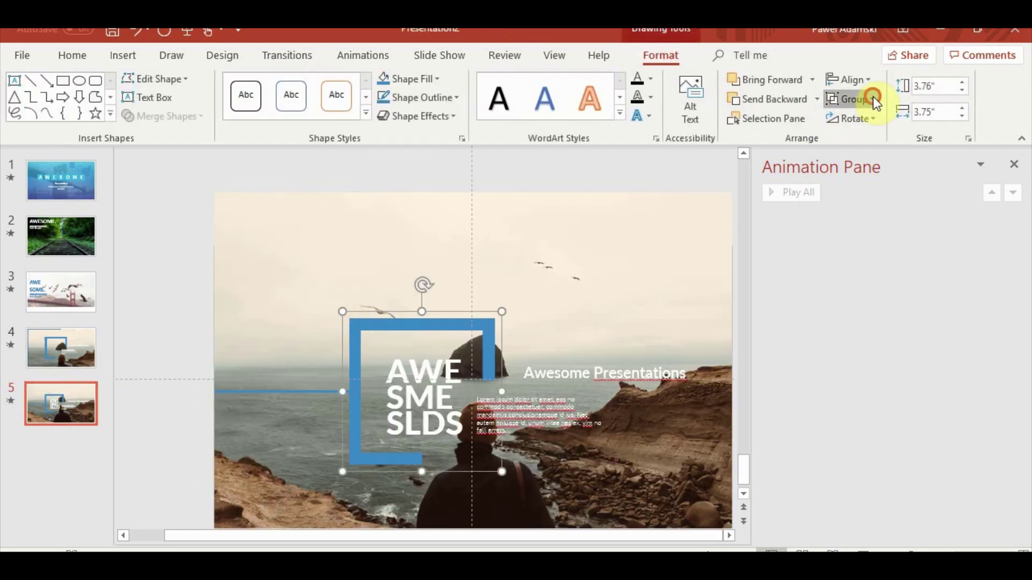
left_click(855, 99)
left_click(870, 160)
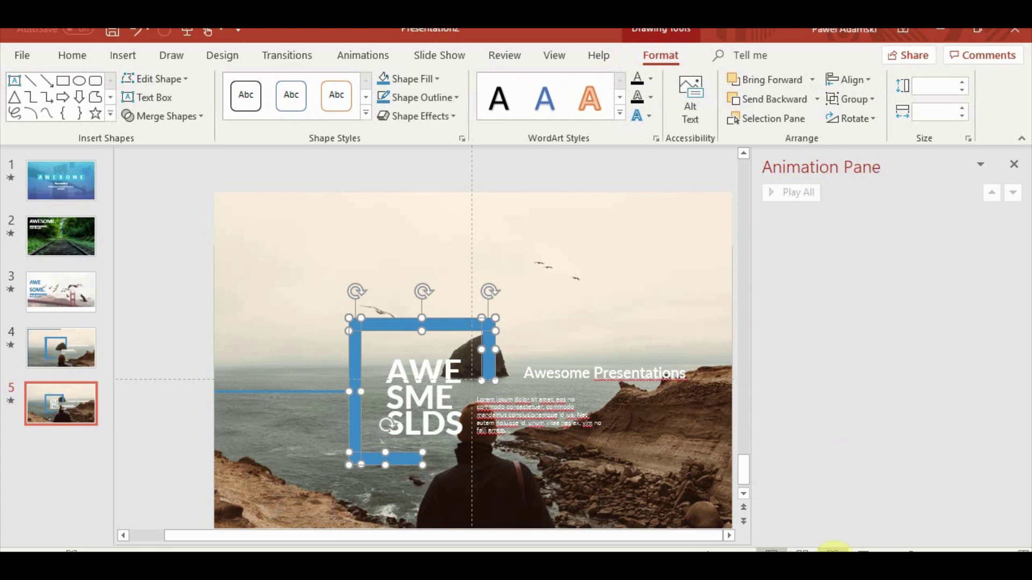
left_click(833, 550)
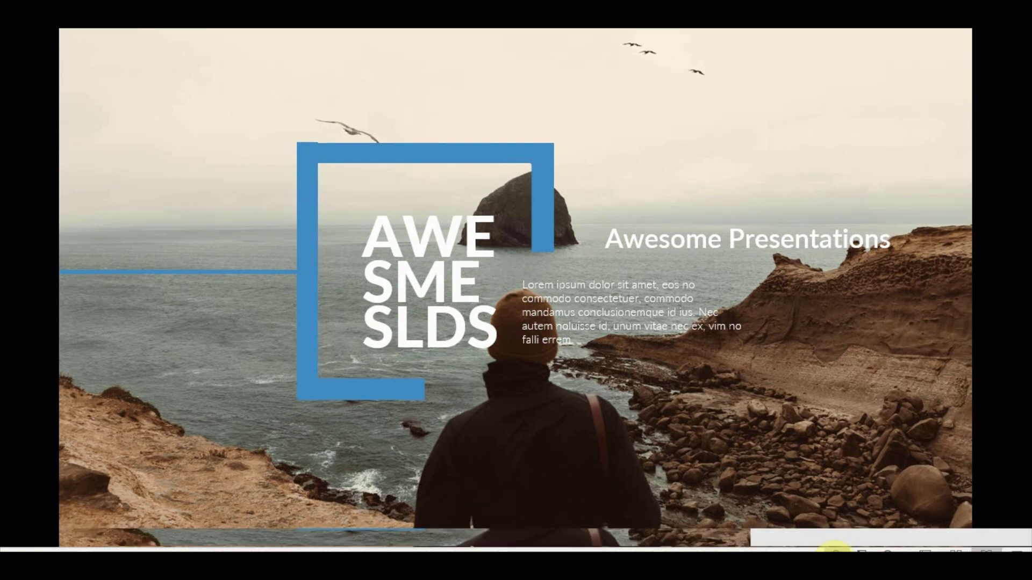
key("Escape")
Move the Awesome Presentations text box left toward the blue frame
left_click(411, 371)
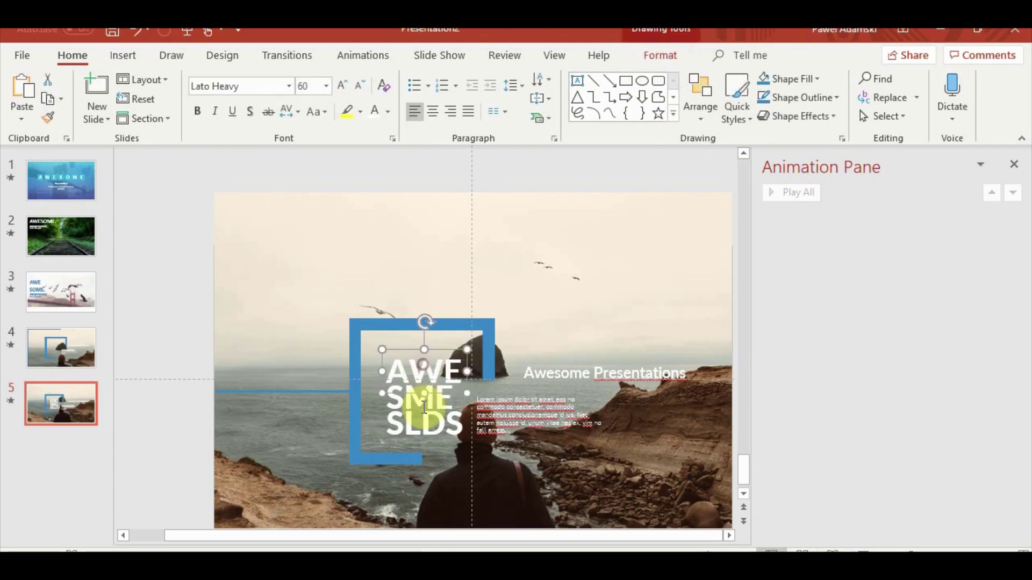
left_click(571, 364)
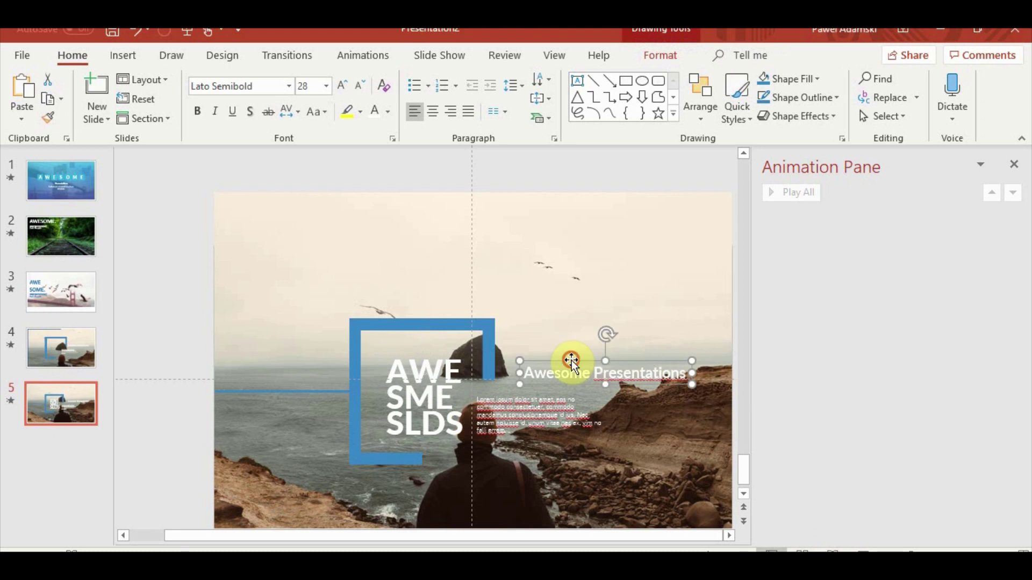
left_click_drag(572, 364, 548, 354)
left_click(596, 185)
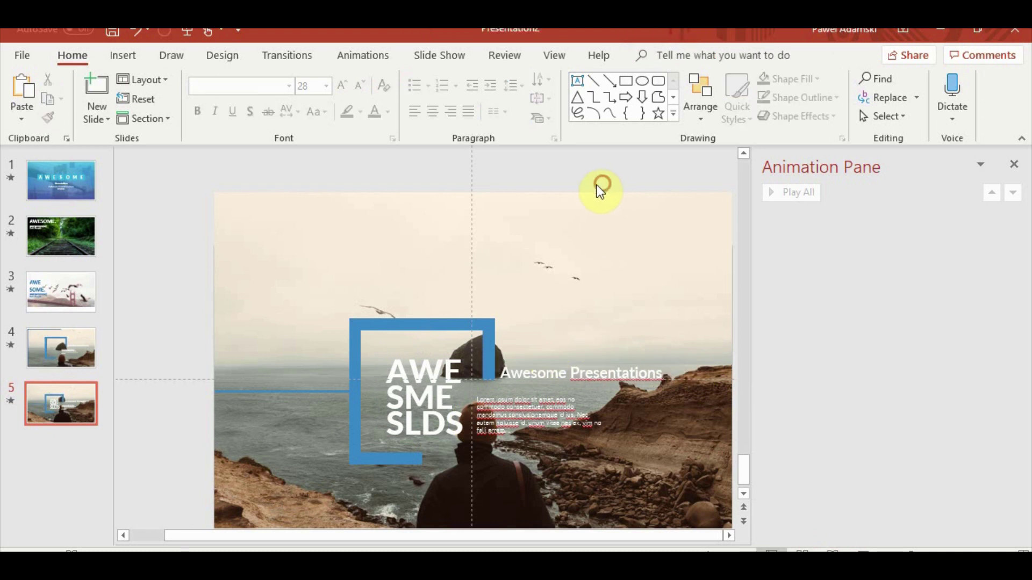
scroll(610, 201, "down", 5, "ctrl")
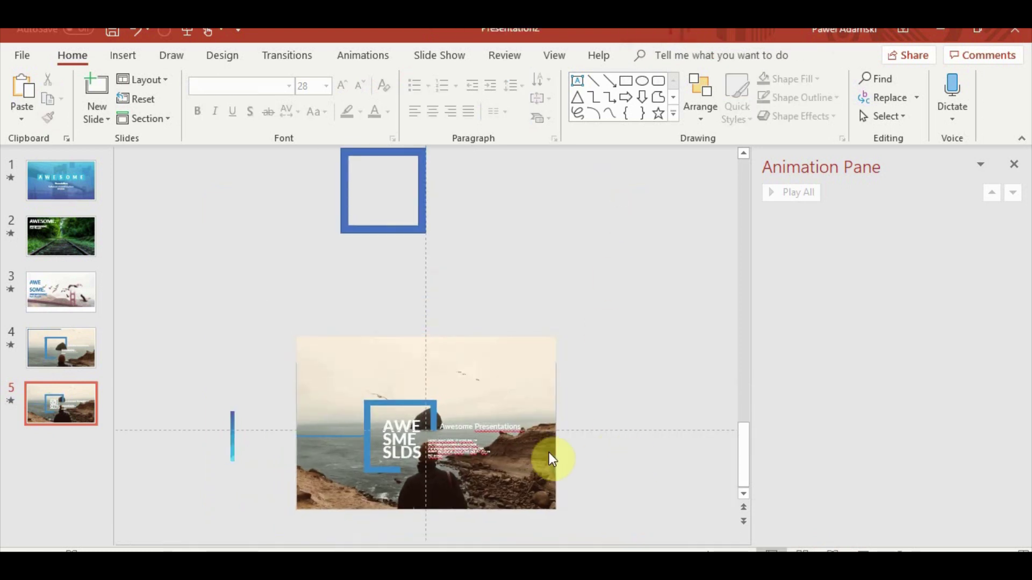
scroll(308, 425, "up", 5, "ctrl")
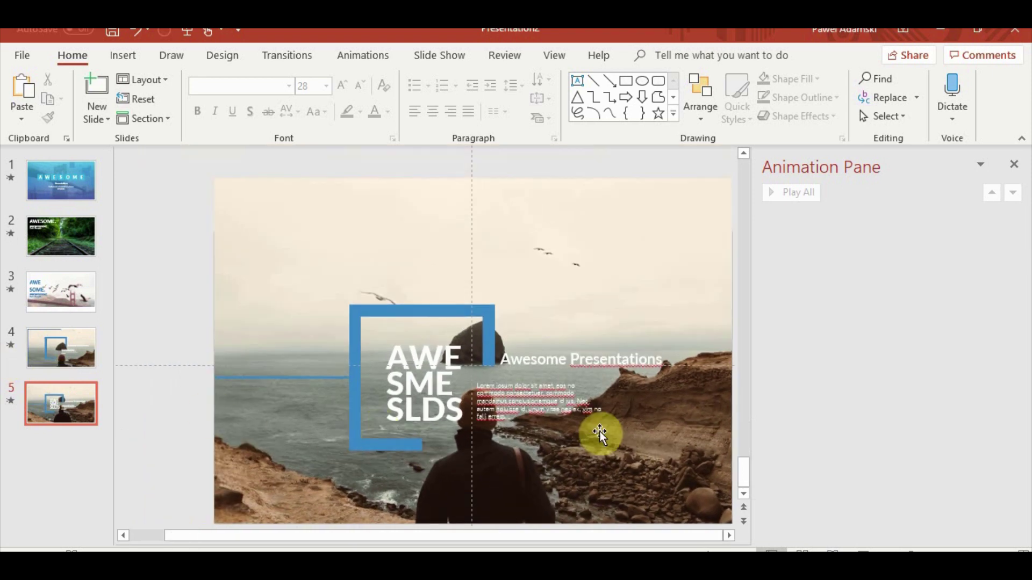
Paste extra lorem ipsum into the body box, widen it, and delete the text after 'nec ex,'
left_click(525, 408)
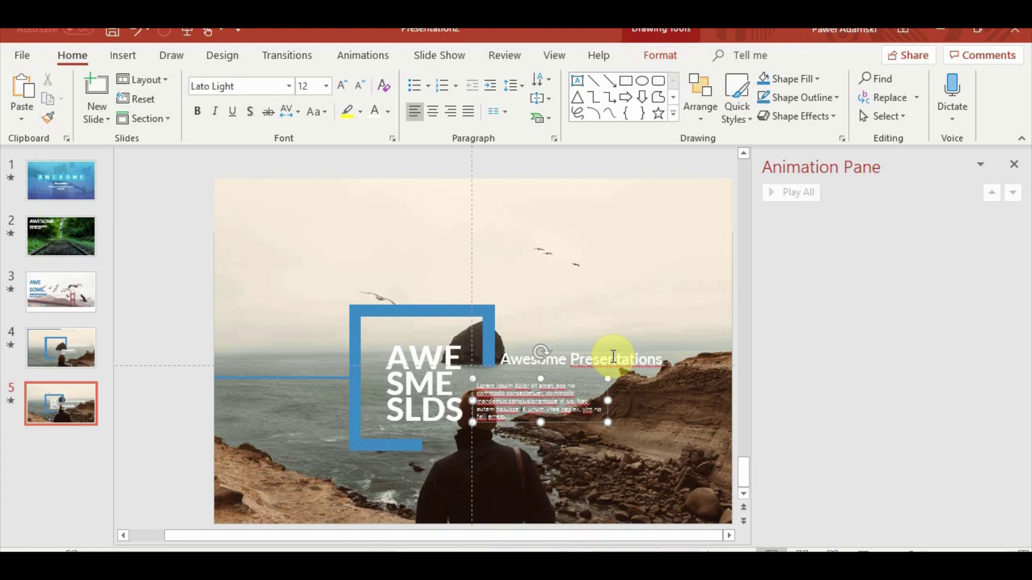
left_click(520, 423)
scroll(520, 423, "up", 3)
type("Lorem ipsum dolor sit amet, eos no commodo consectetuer, commodo mandamus conclusionemque id ius. Nec autem noluisse id, unum vitae nec ex, vim no falli errem. Has eu meis porro dolor, ad facete aperiri cum. Te qui purto euismod efficiantur, nec an nostrud fuisset patrioque. Purto fierent menandri id mea, usu ea mollis evertitur repudiandae.")
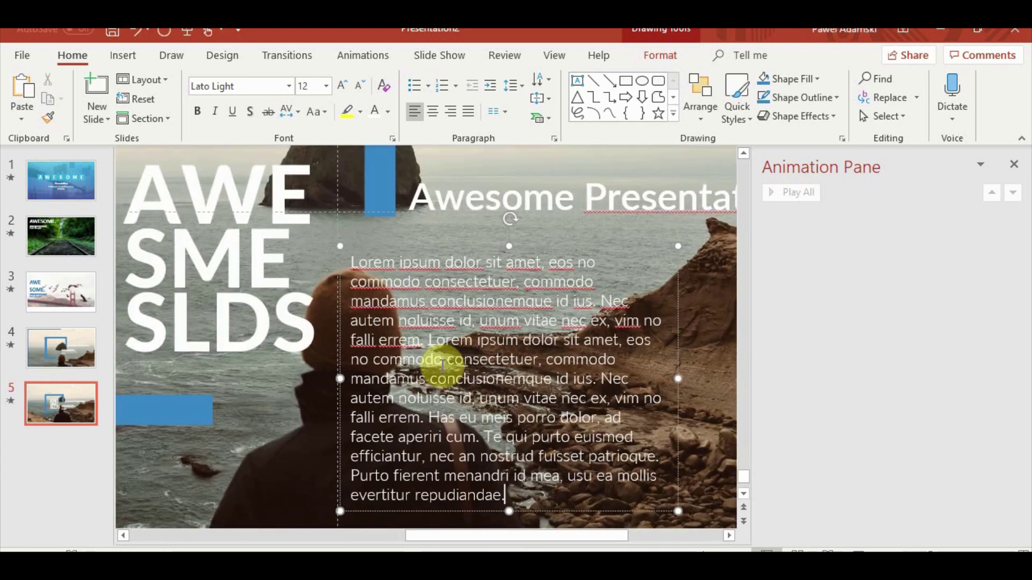
left_click_drag(679, 380, 786, 376)
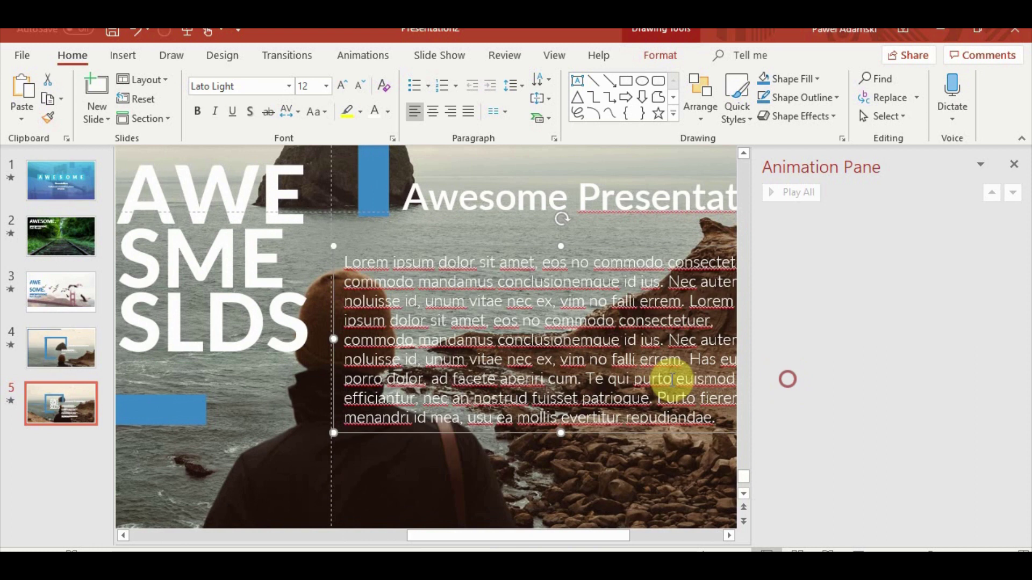
scroll(668, 382, "down", 2)
mouse_move(668, 383)
left_mouse_down()
mouse_move(612, 370)
mouse_move(659, 361)
left_mouse_up()
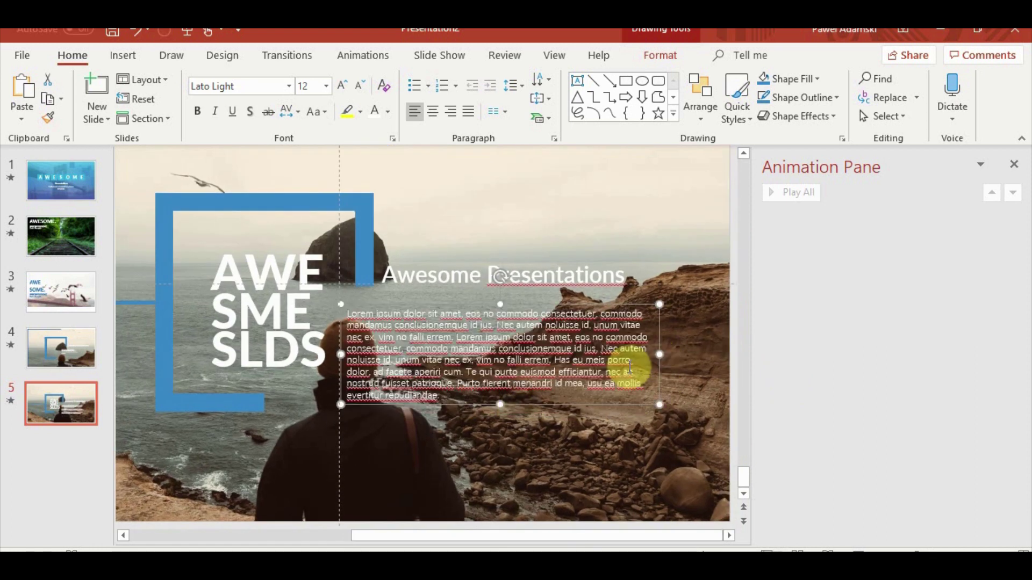
left_click(471, 399)
left_click_drag(471, 399, 477, 360)
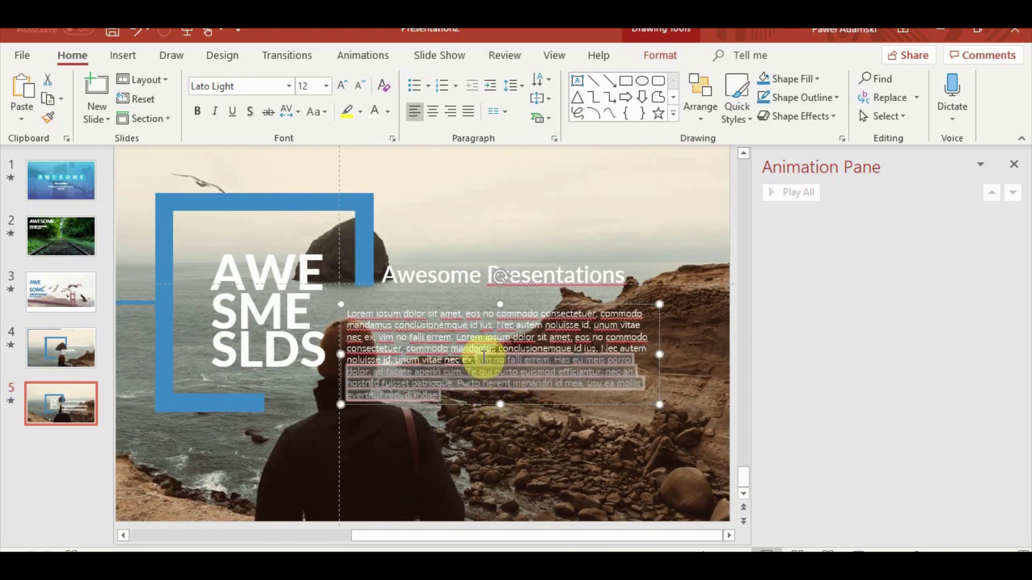
key("Delete")
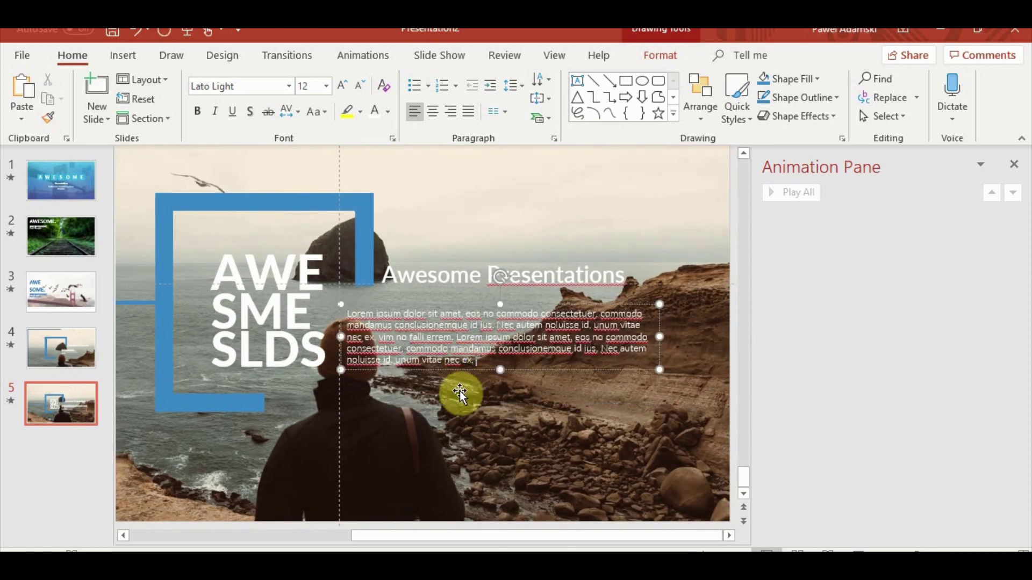
left_click(445, 273)
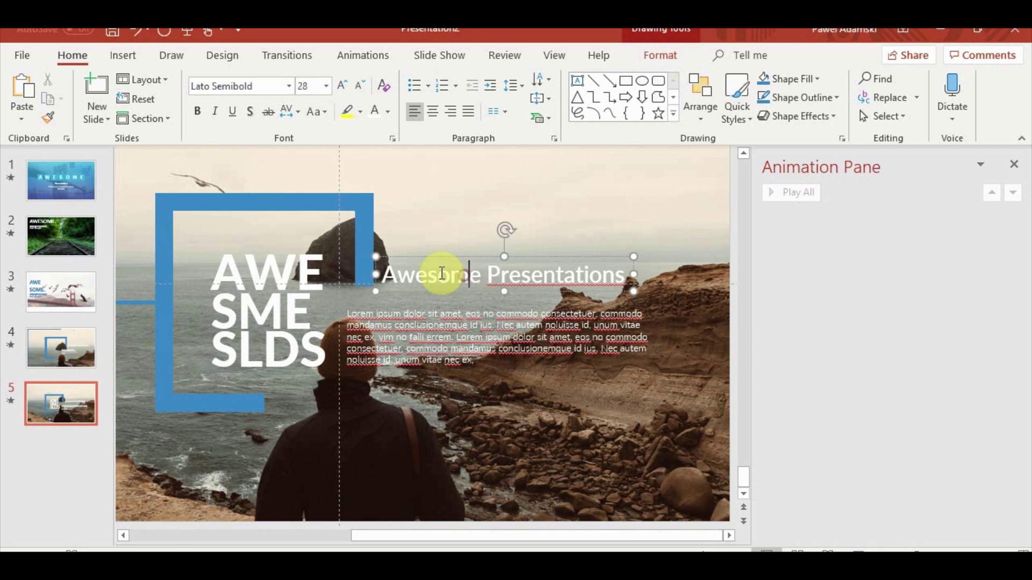
left_click(62, 348)
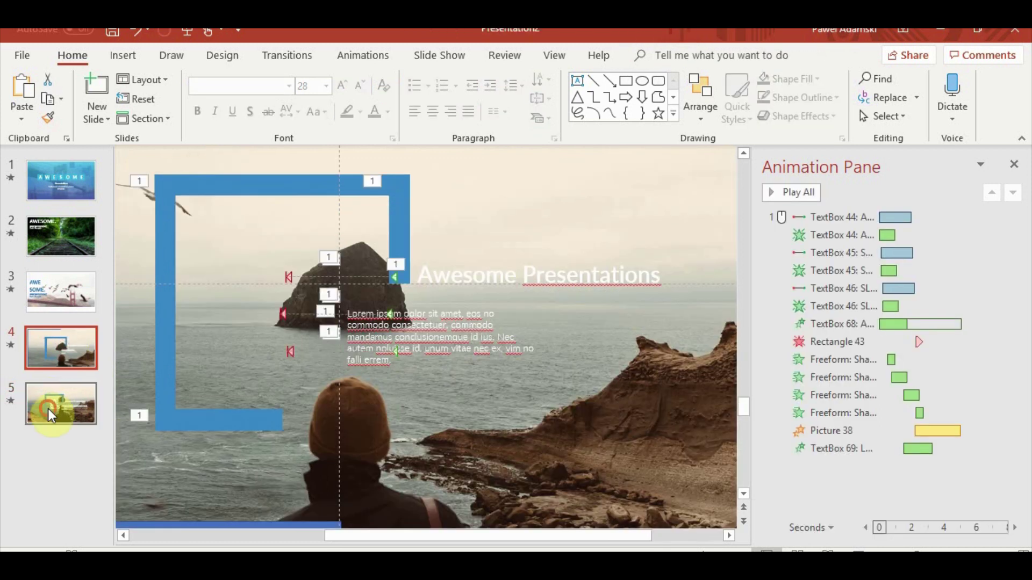
Play slide 4 full screen to check its morph into slide 5, then resume editing slide 5
left_click(47, 409)
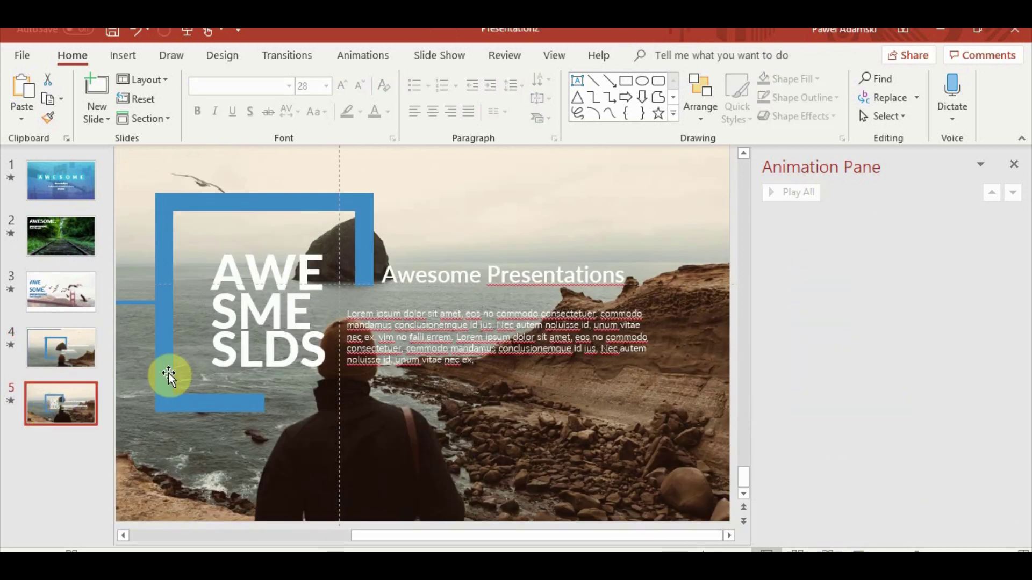
left_click(65, 359)
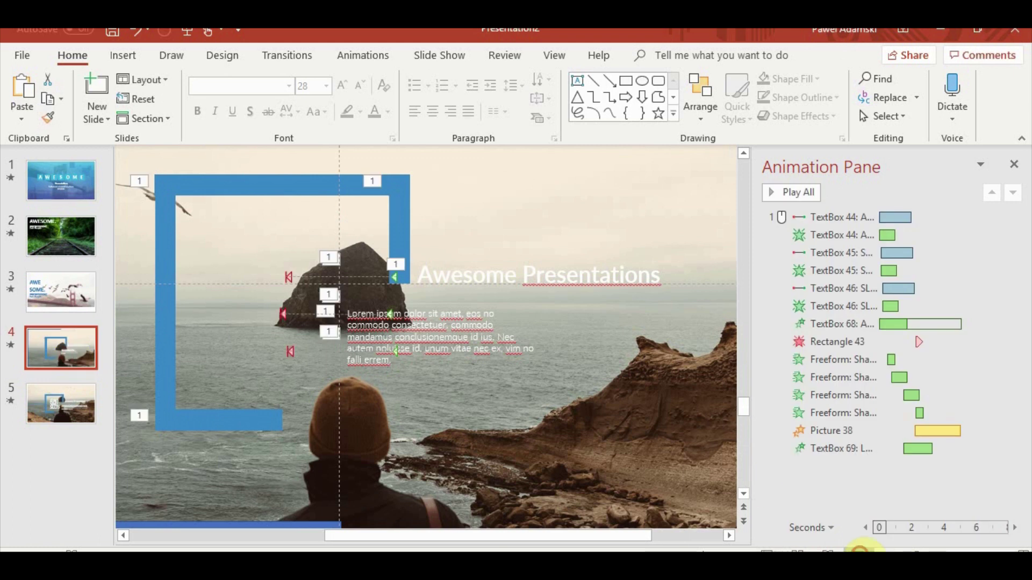
left_click(860, 549)
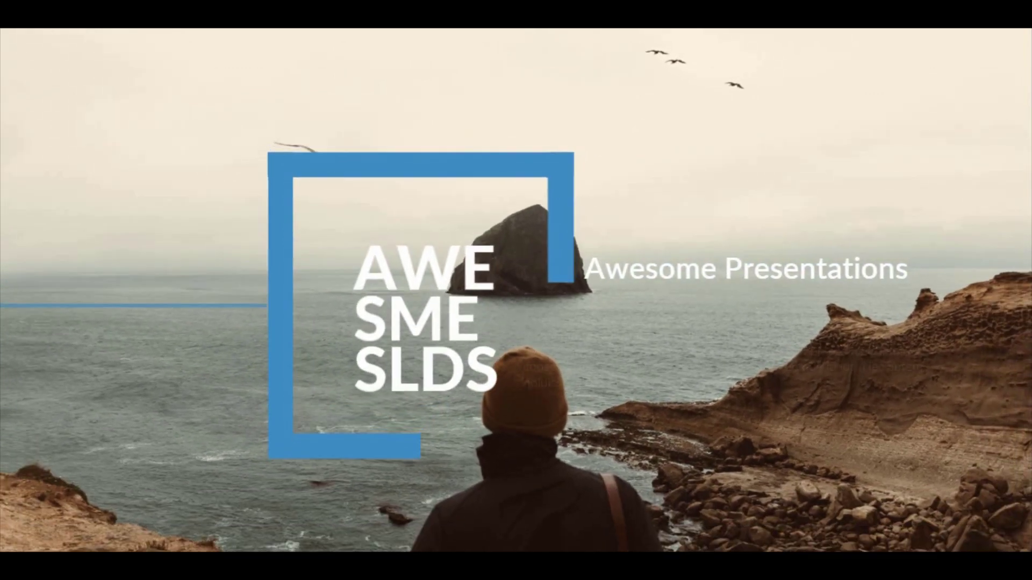
key("Escape")
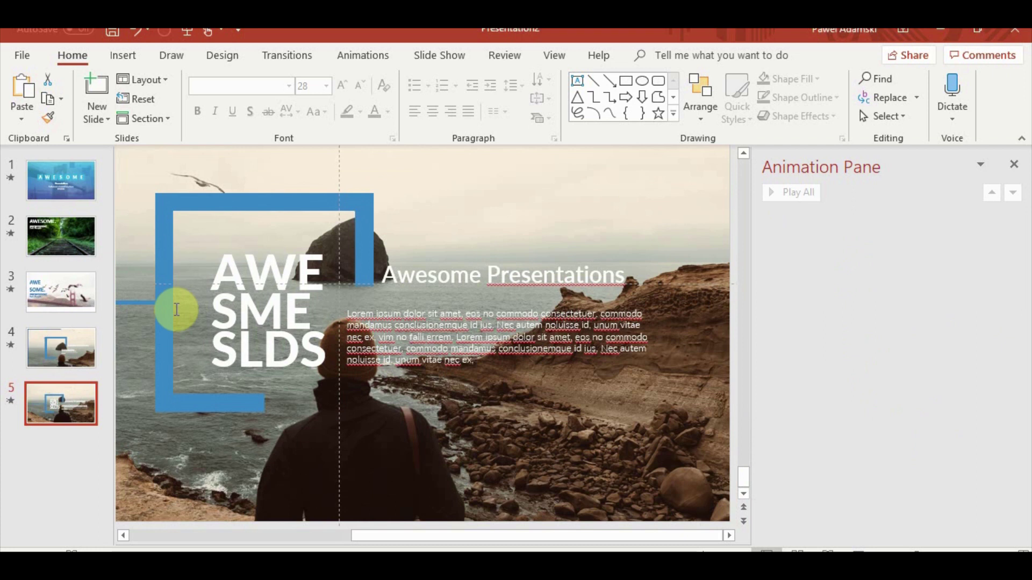
left_click(140, 304)
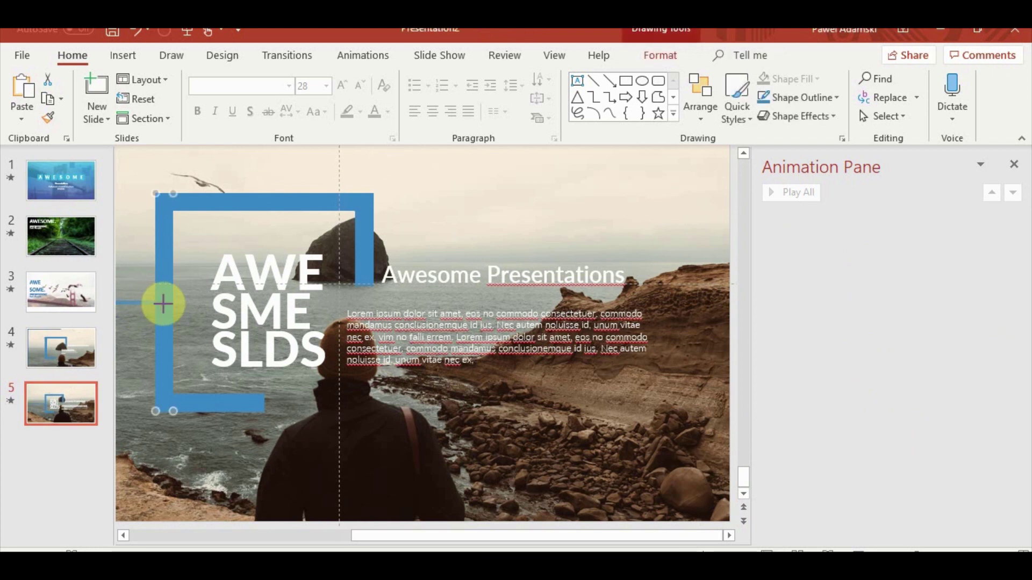
scroll(668, 366, "down", 2, "ctrl")
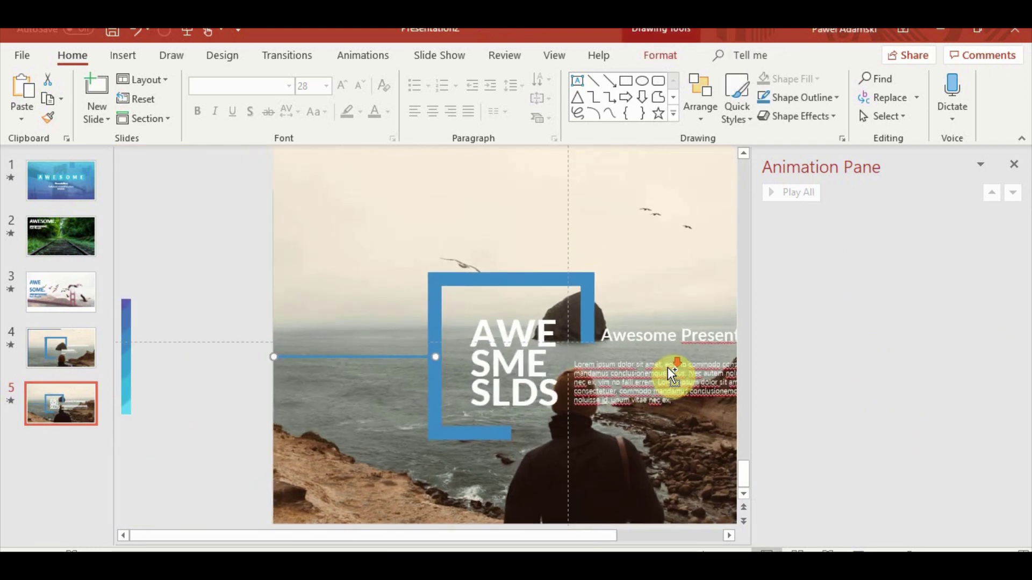
scroll(679, 364, "down", 2, "ctrl")
left_click(663, 462)
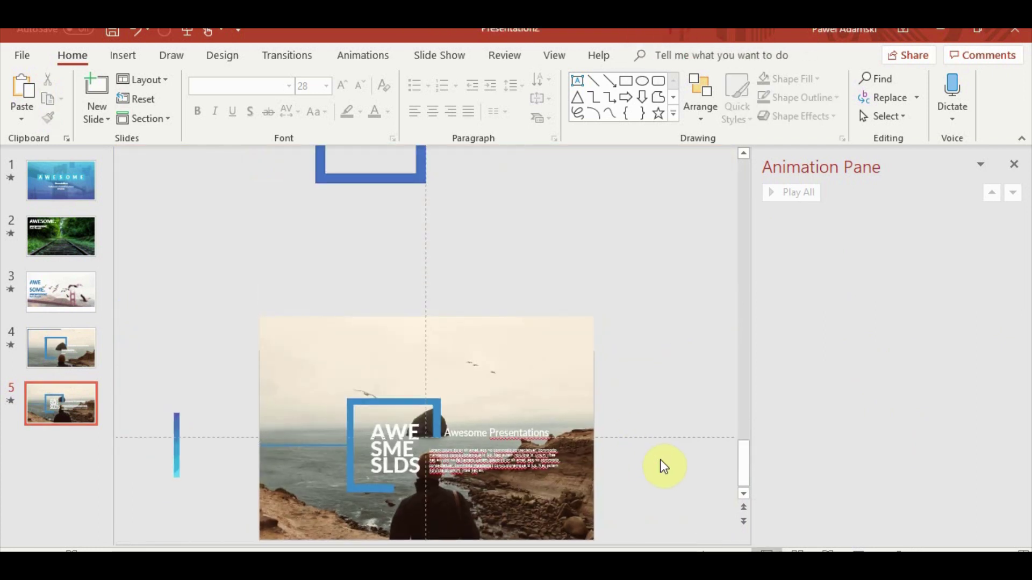
Draw a small rectangle from the Shapes gallery just above the blue frame on slide 4
left_click(61, 347)
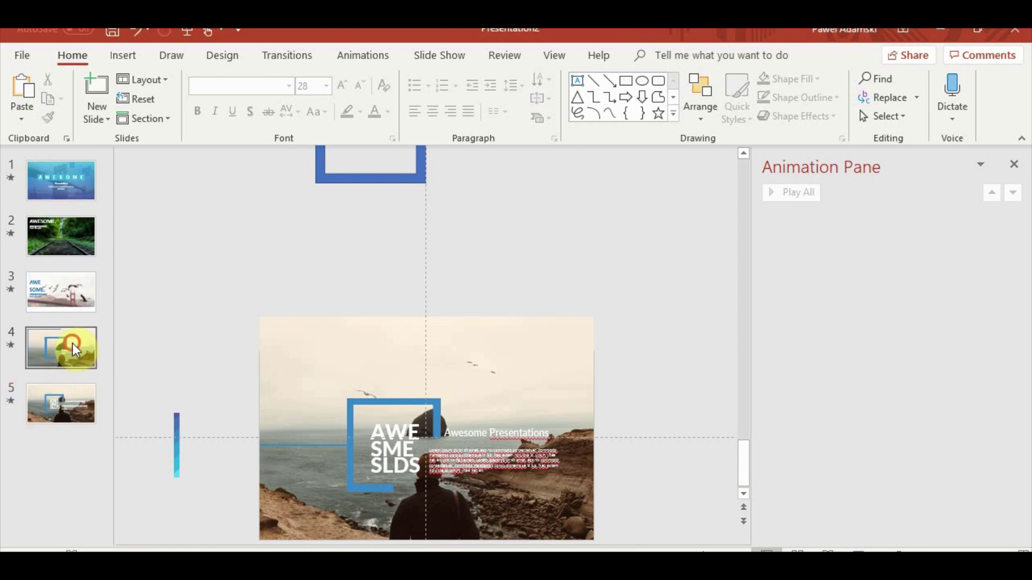
scroll(697, 415, "up", 2, "ctrl")
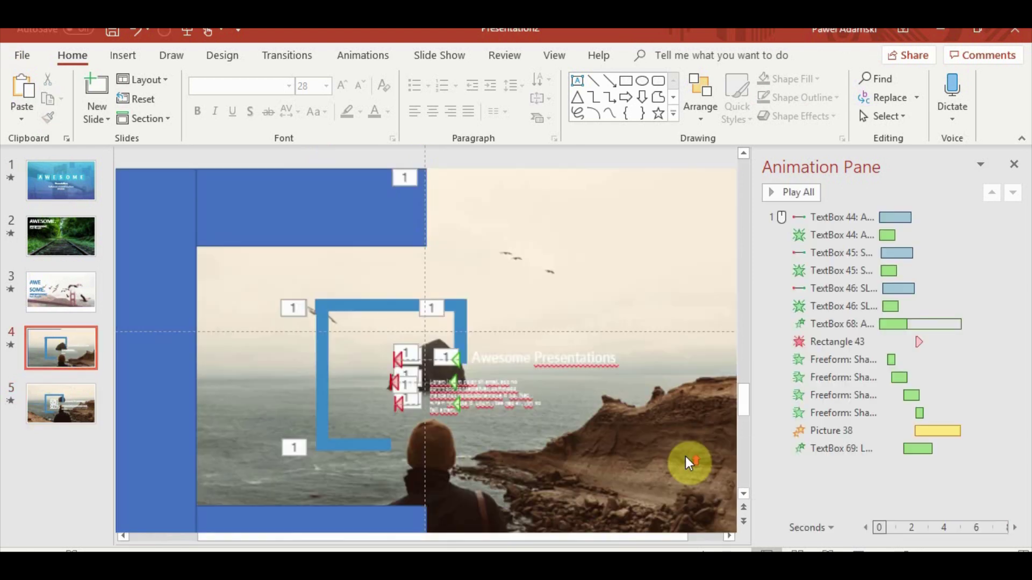
scroll(617, 363, "down", 2, "ctrl")
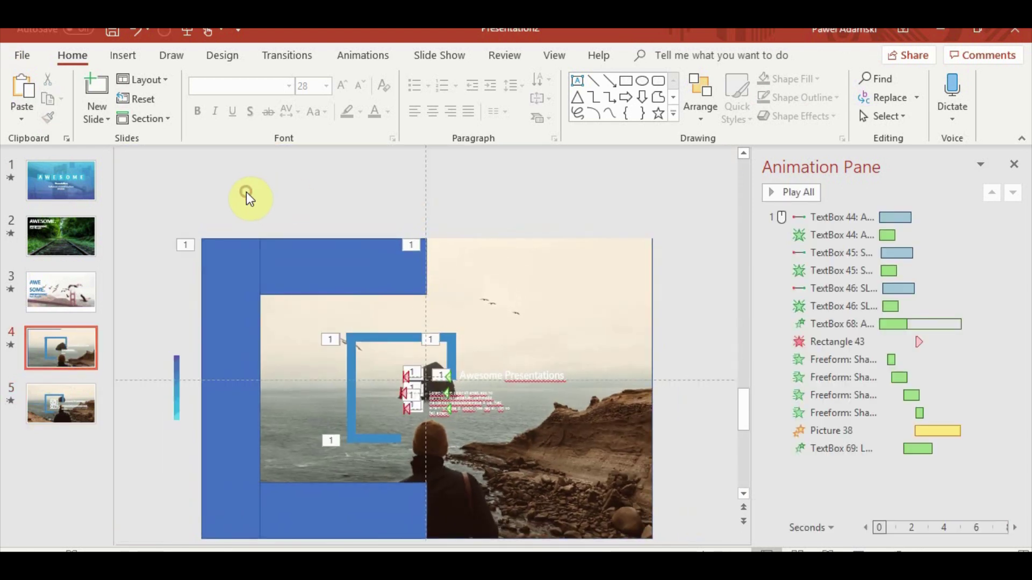
left_click(126, 55)
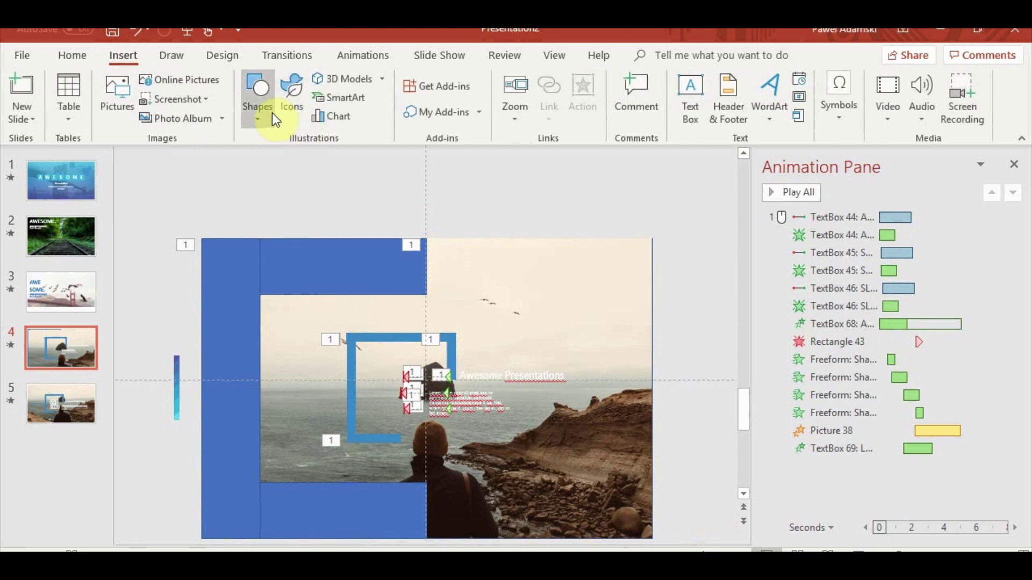
left_click(257, 90)
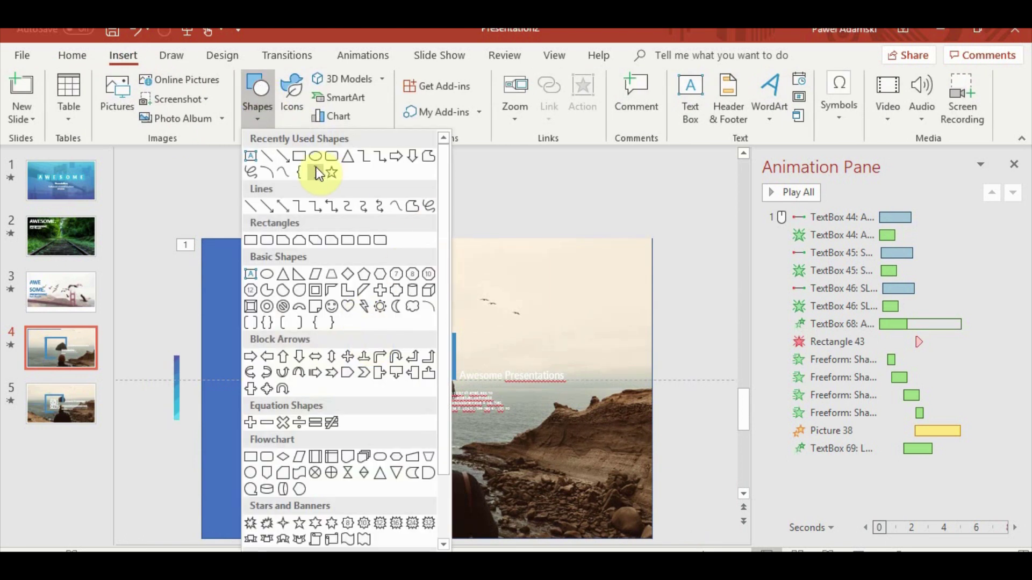
left_click(299, 155)
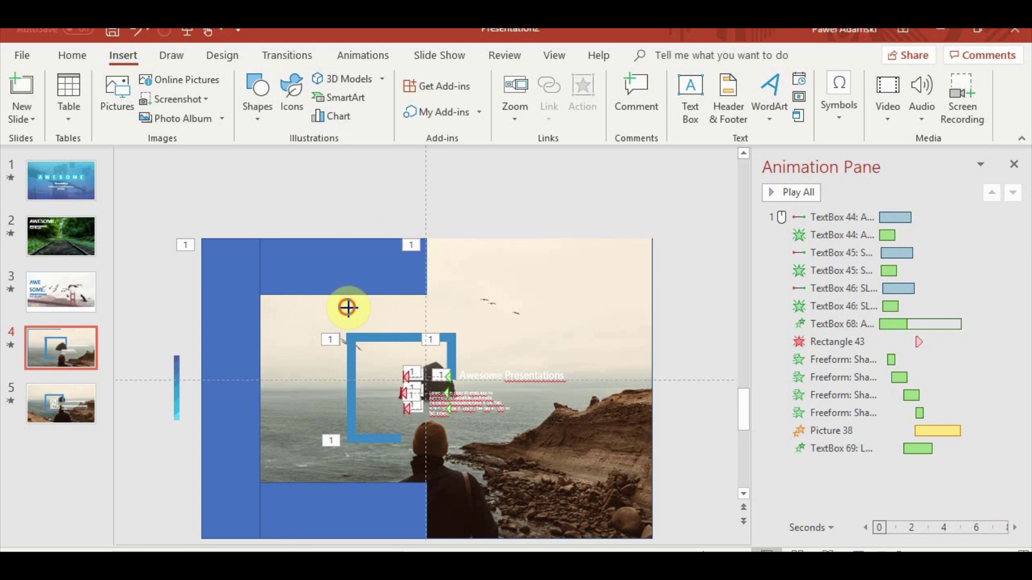
mouse_move(348, 308)
left_mouse_down()
mouse_move(406, 333)
mouse_move(389, 308)
left_mouse_up()
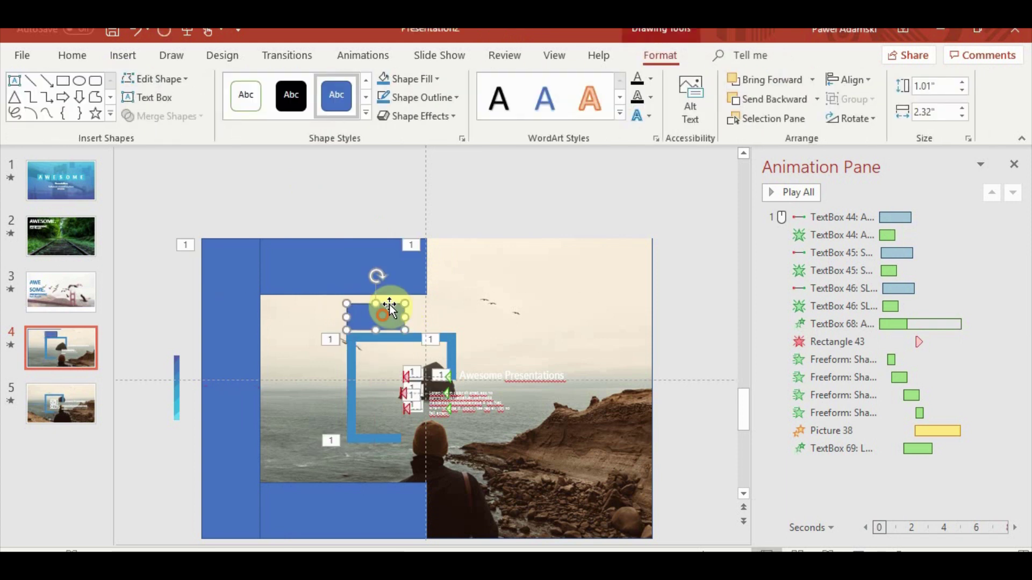
left_click(560, 193)
left_click(121, 58)
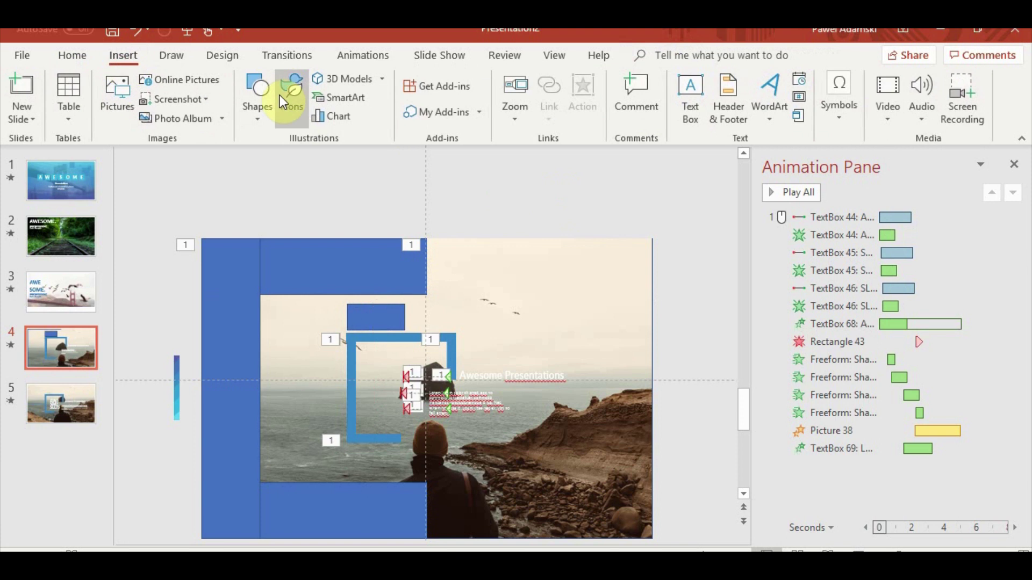
Add a text box reading 01 on slide 4 and set its font to Lato Heavy
left_click(698, 119)
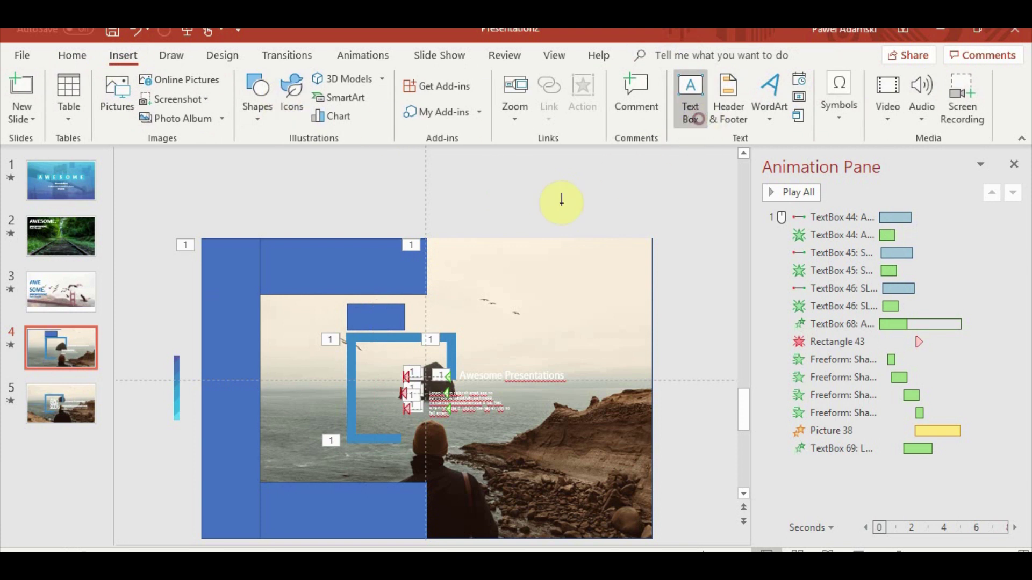
left_click(559, 199)
left_click_drag(555, 201, 559, 201)
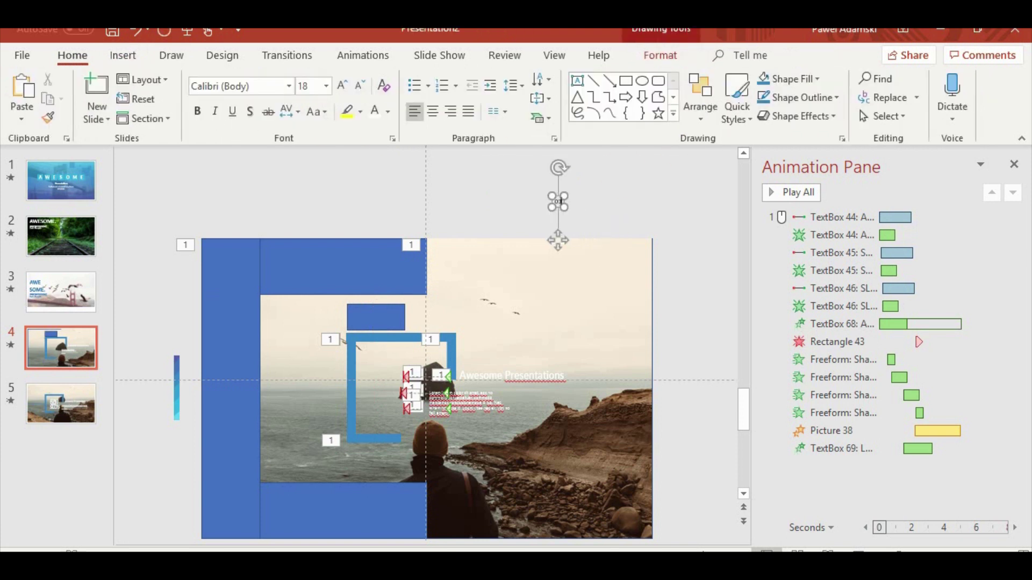
left_click(603, 242)
left_click(559, 203)
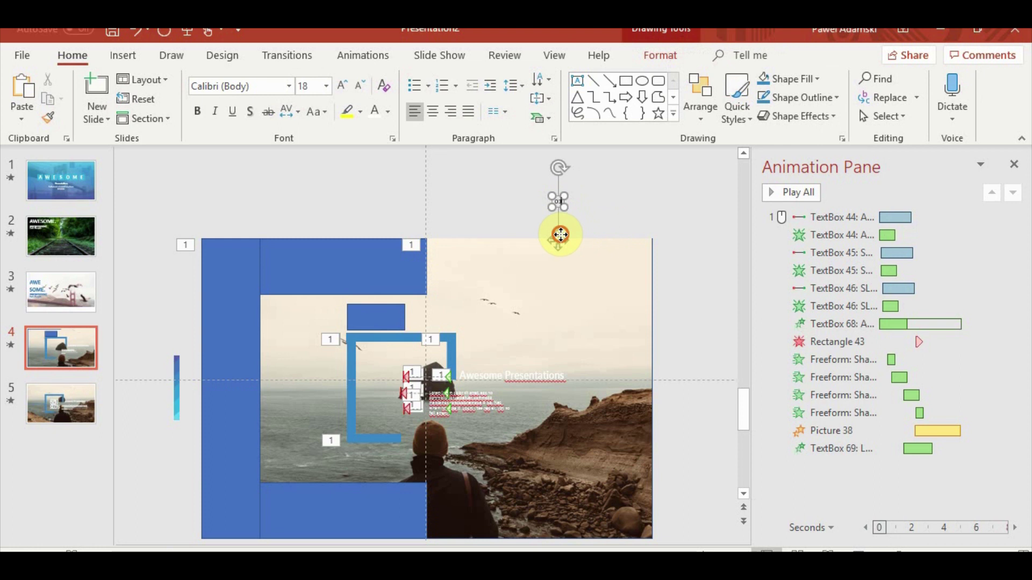
left_click(292, 84)
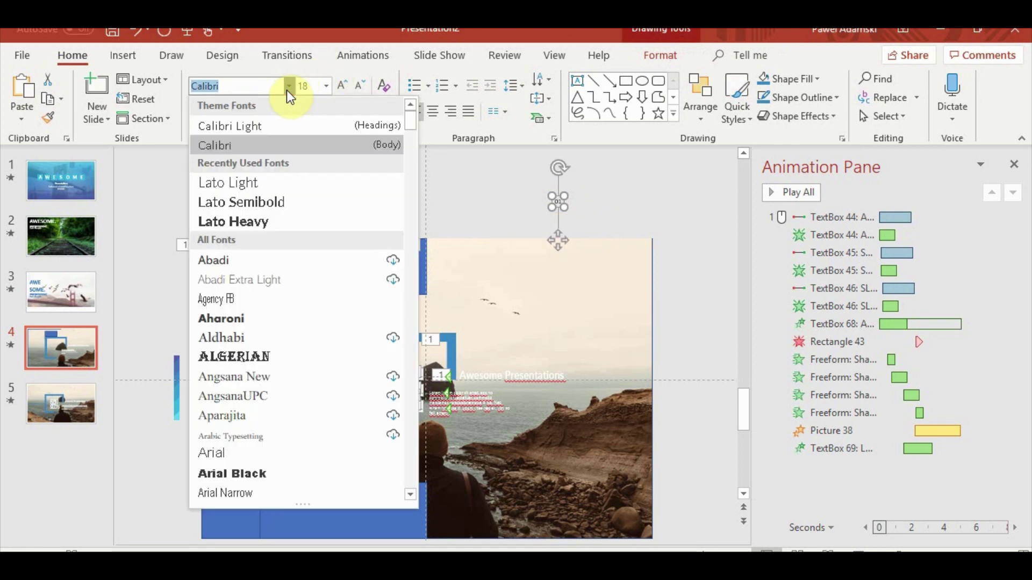
left_click(272, 219)
Enlarge the 01 to 115 pt, position it over the small blue rectangle, and preview the slide
left_click(345, 85)
left_click(345, 85)
left_click(345, 85)
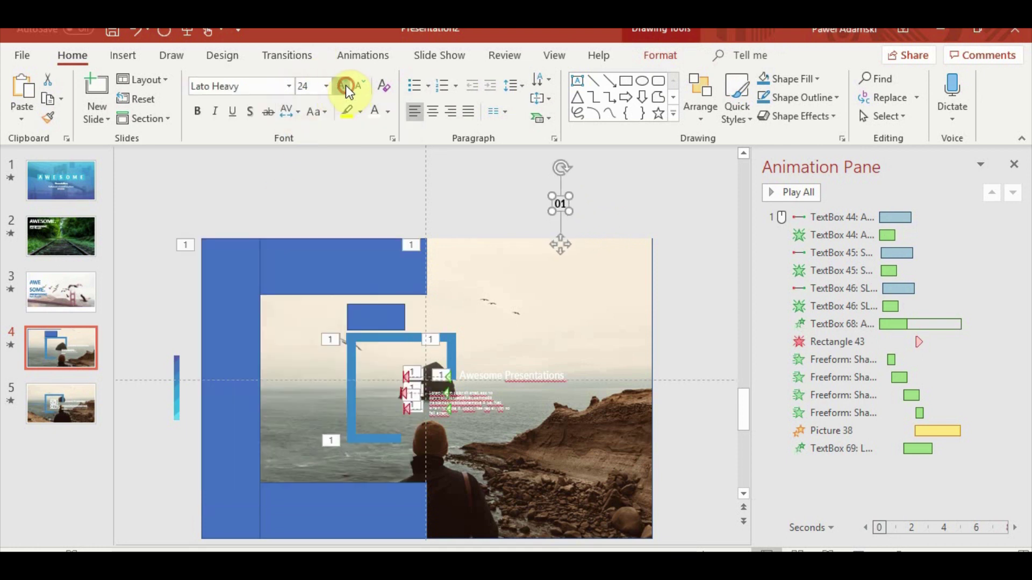
left_click(345, 85)
left_click(345, 85)
left_click(345, 85)
left_click(345, 85)
left_click(346, 85)
left_click(345, 85)
left_click(345, 85)
left_click(345, 85)
left_click(345, 85)
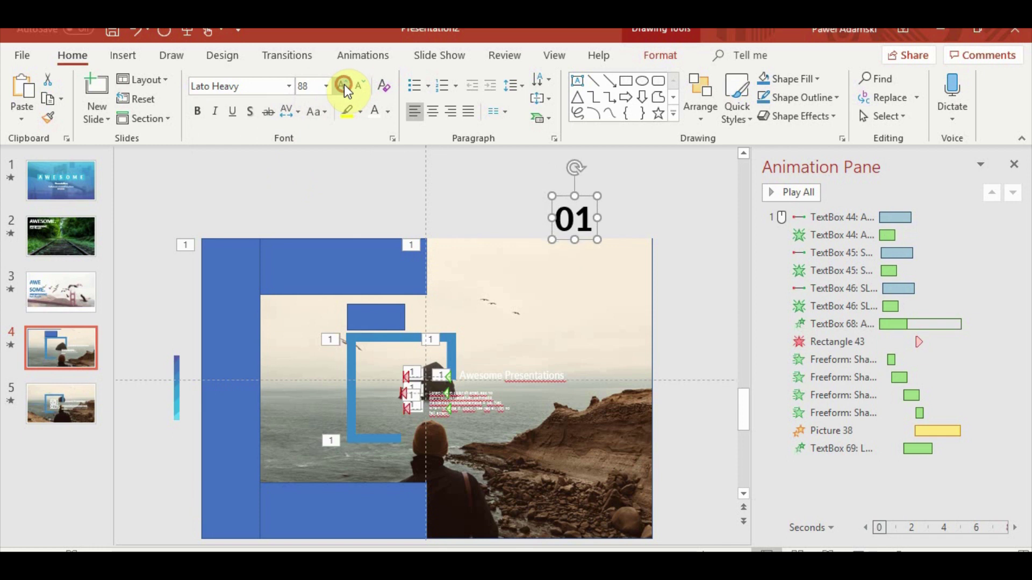
left_click_drag(587, 194, 386, 294)
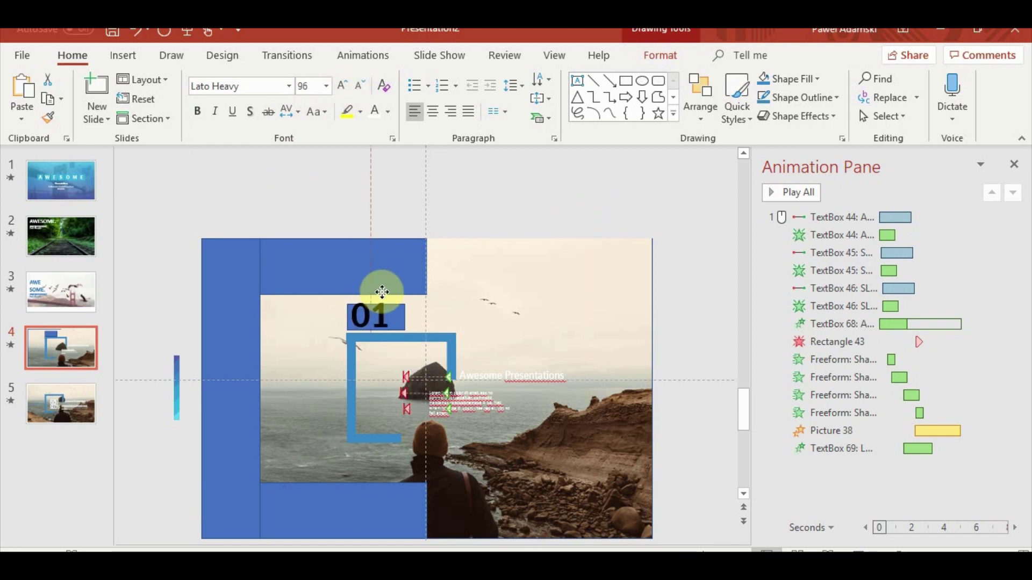
left_click(342, 85)
left_click(342, 85)
left_click(342, 85)
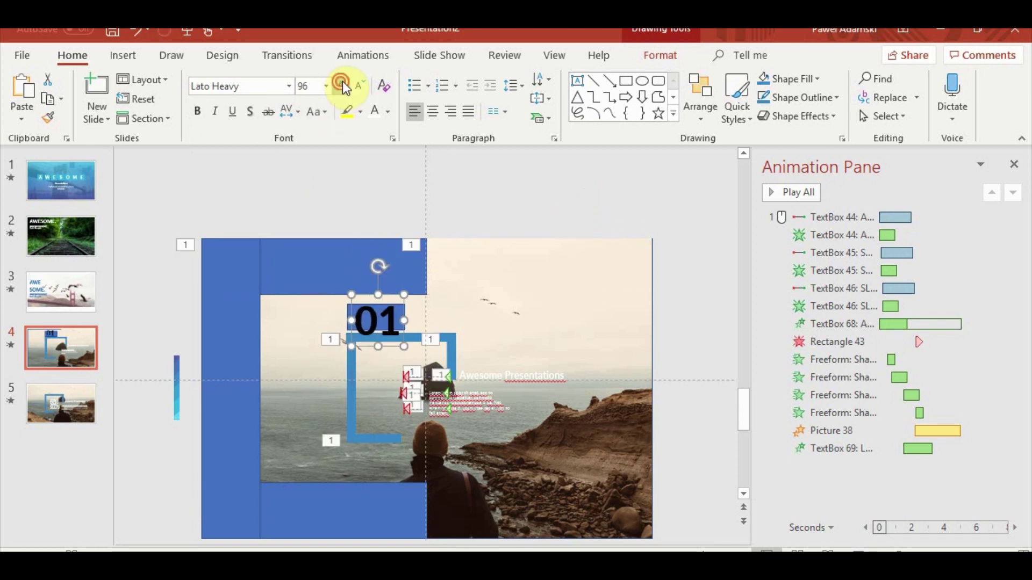
left_click(342, 85)
left_click(342, 85)
left_click(342, 85)
mouse_move(398, 291)
left_mouse_down()
mouse_move(393, 277)
mouse_move(391, 292)
left_mouse_up()
left_click(359, 85)
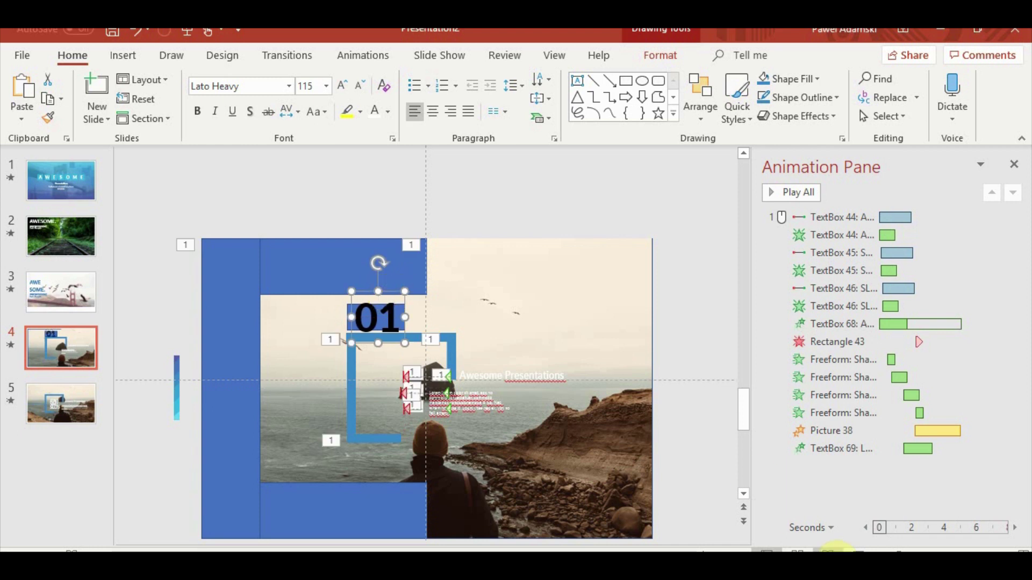
left_click(828, 551)
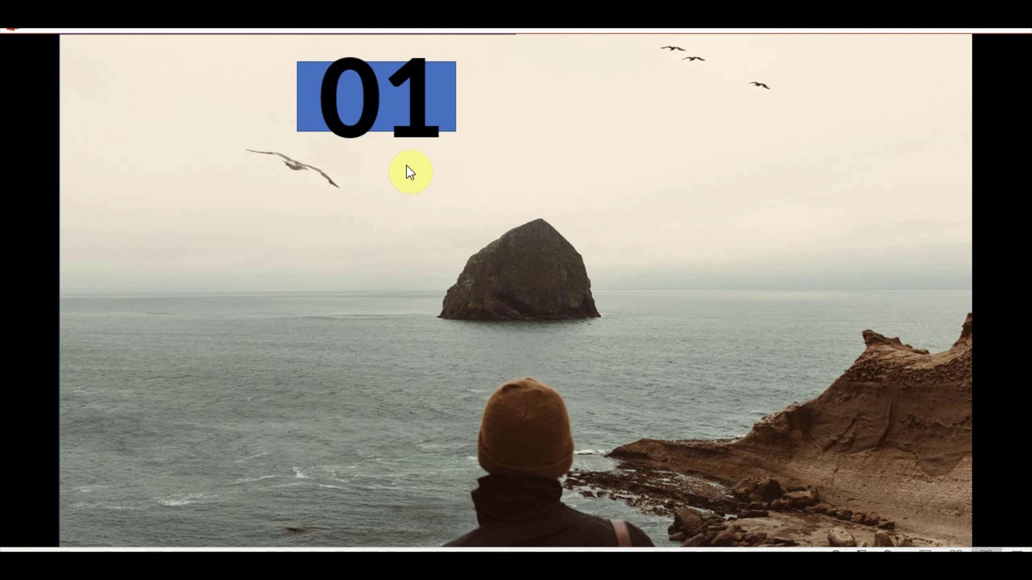
Subtract the 01 text from the small blue rectangle with Merge Shapes
key("Escape")
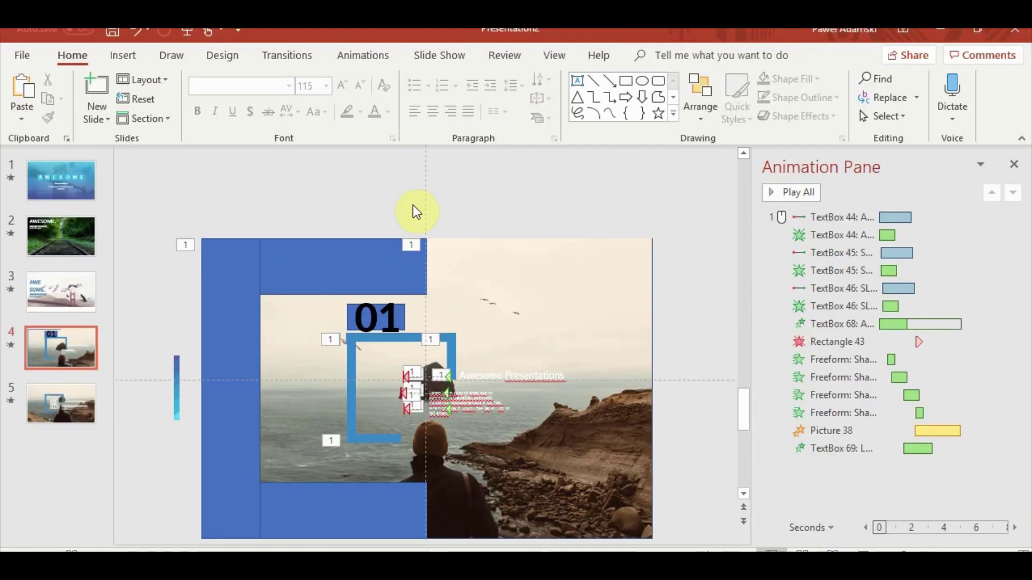
left_click(353, 311)
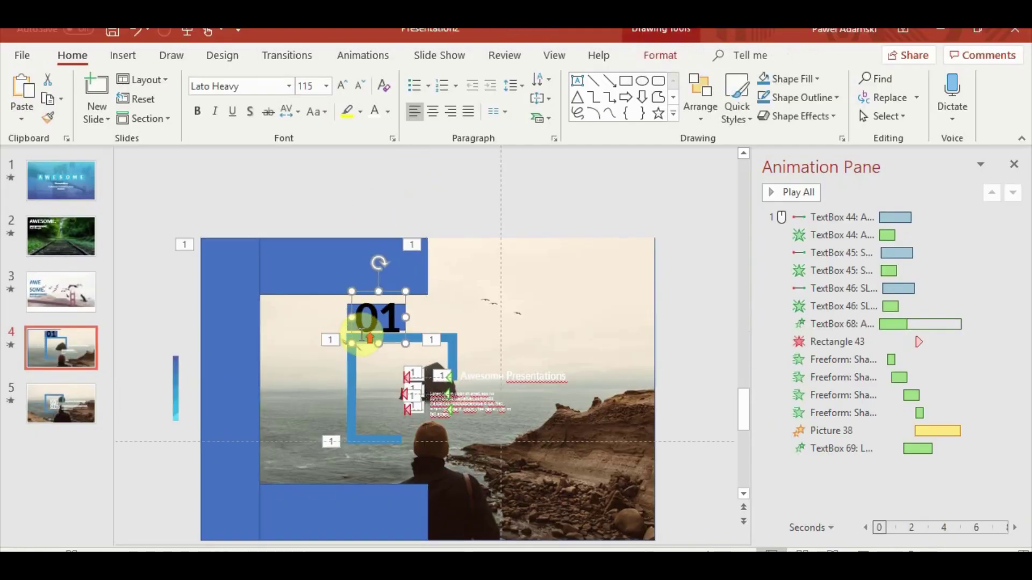
scroll(352, 311, "up", 5)
left_click(358, 296, "shift")
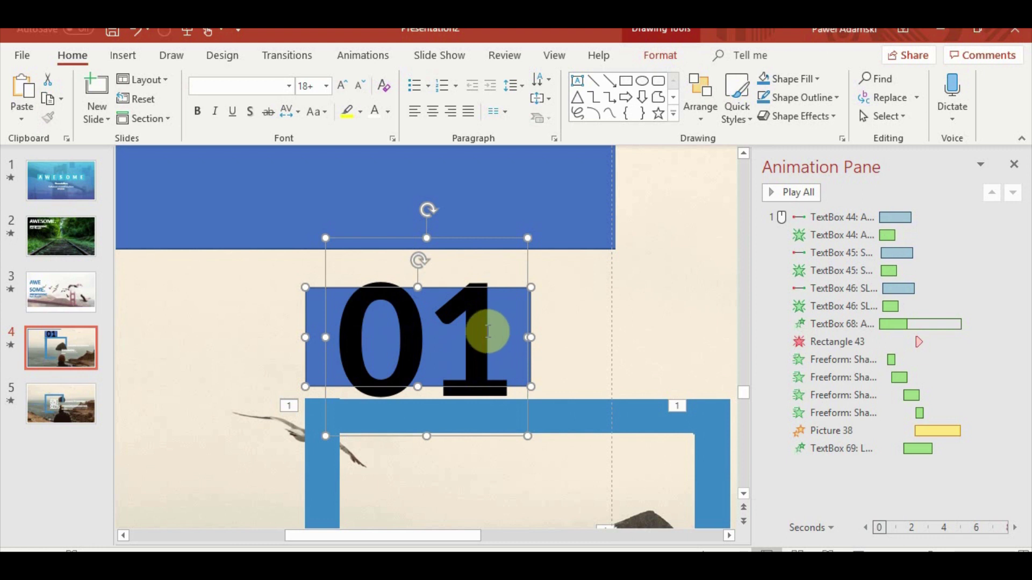
left_click(673, 55)
left_click(200, 117)
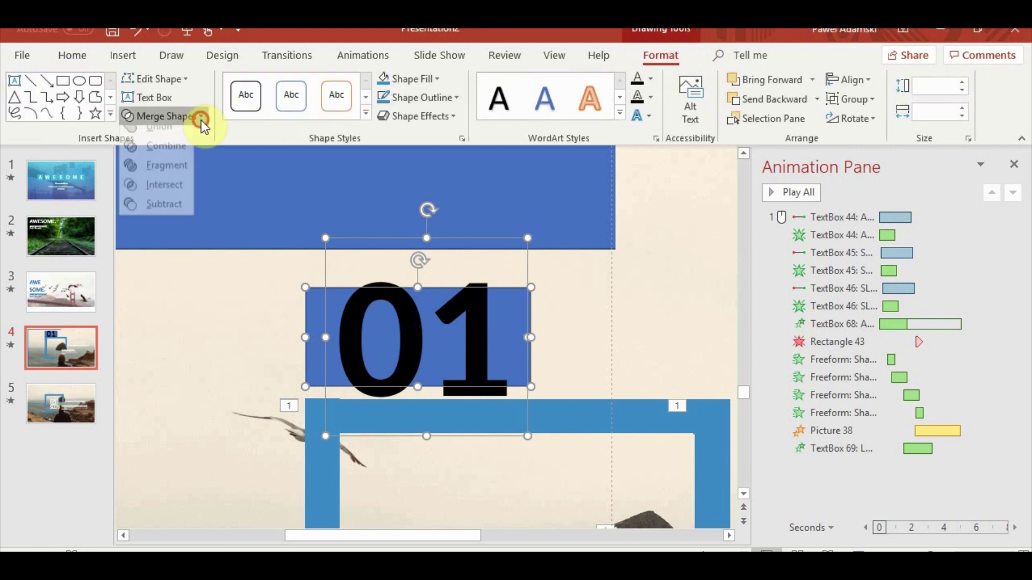
left_click(155, 215)
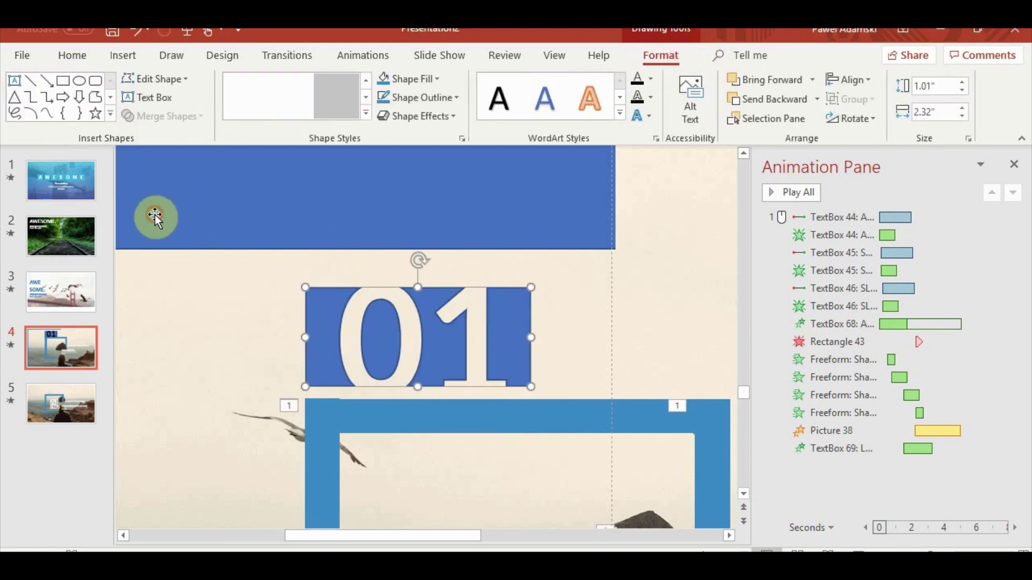
Remove the cut-out's outline and fill it with the blue frame's colour
left_click(453, 98)
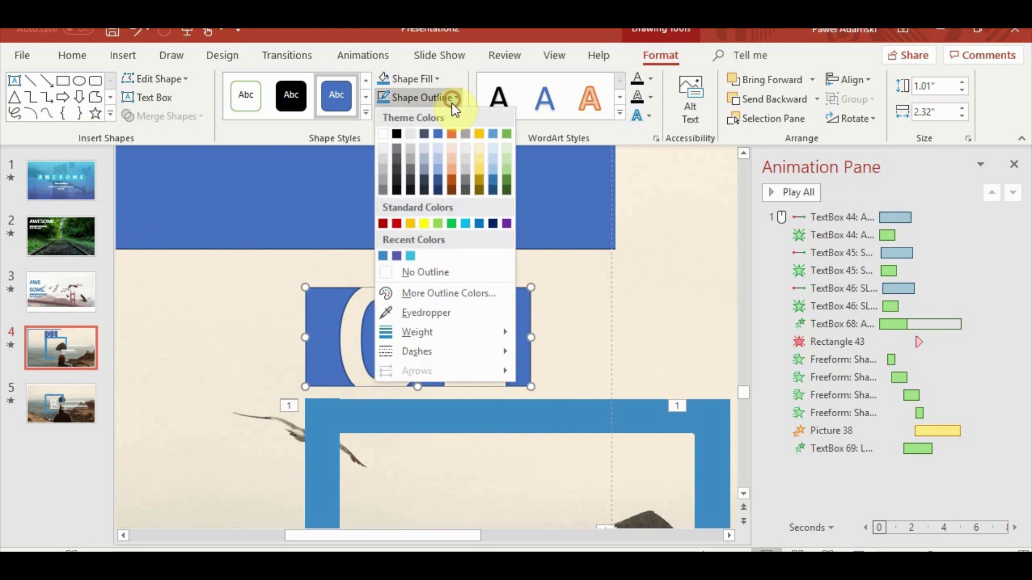
left_click(422, 273)
scroll(544, 365, "down", 3, "ctrl")
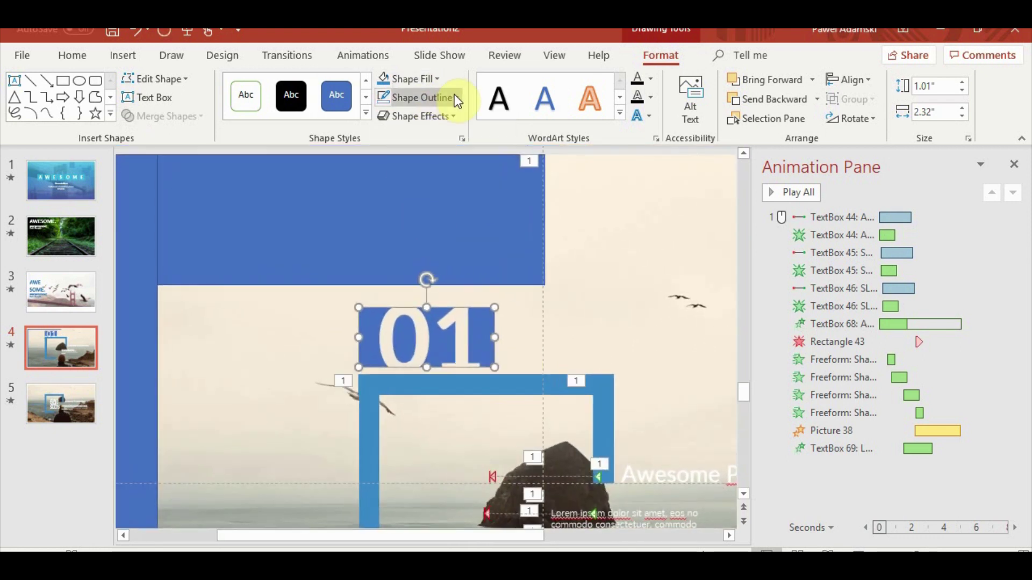
left_click(458, 98)
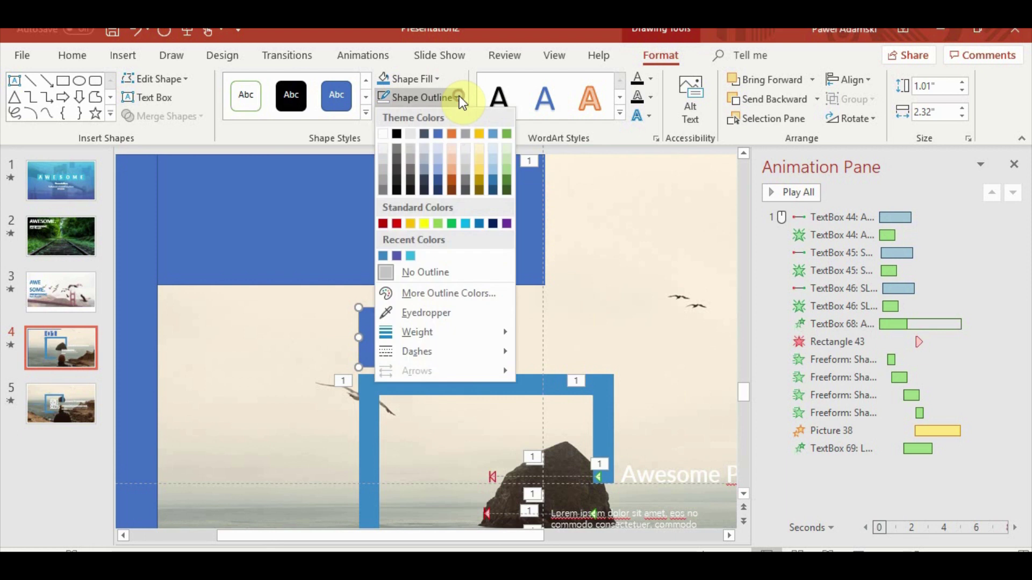
mouse_move(425, 272)
left_click(430, 311)
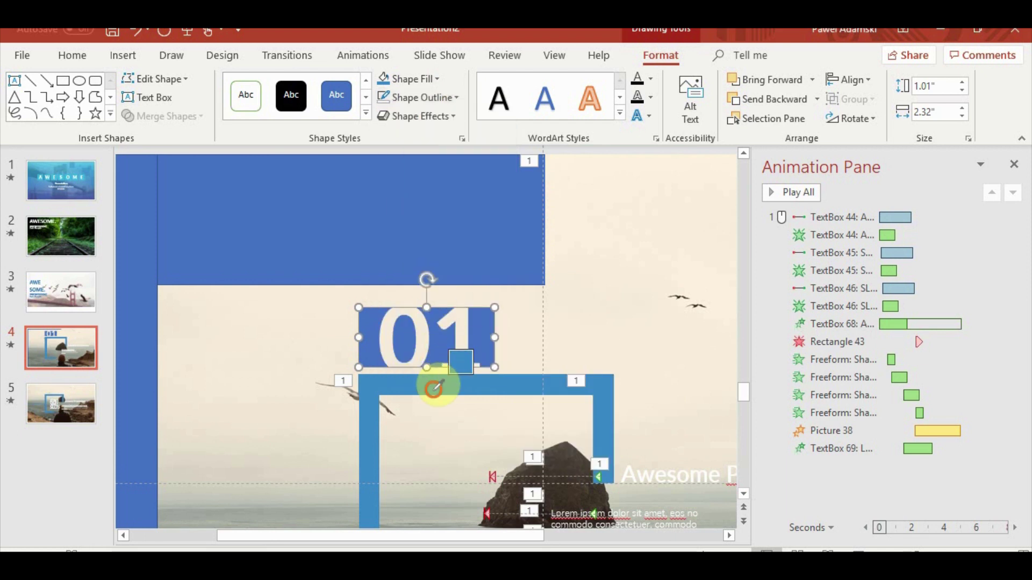
left_click(436, 385)
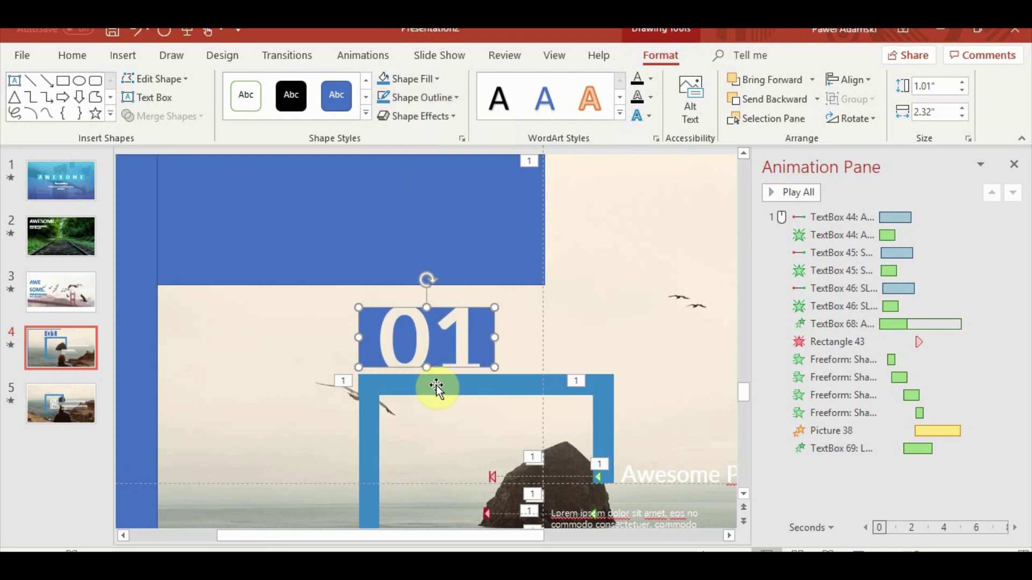
left_click(432, 80)
left_click(382, 236)
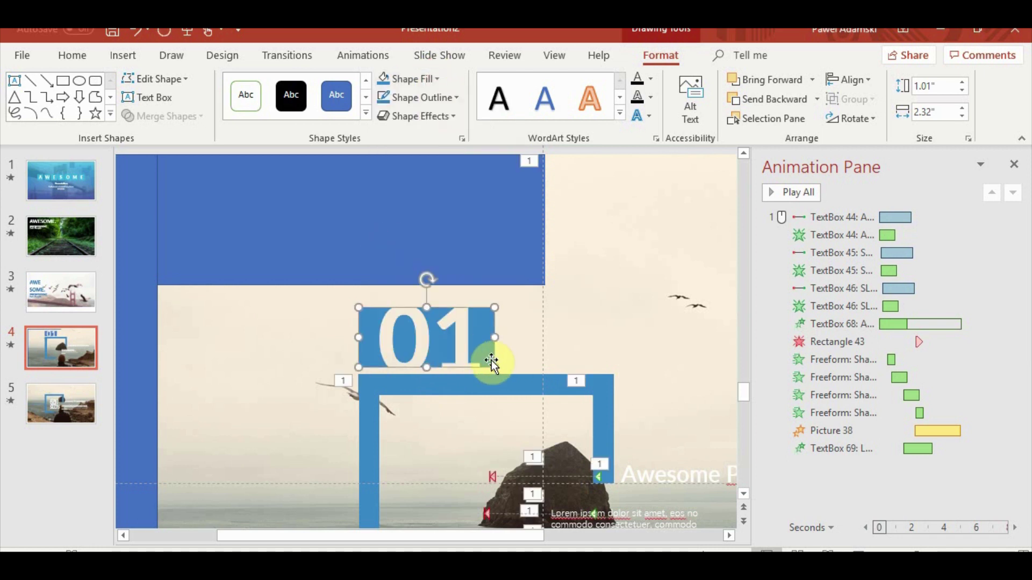
left_click(86, 411)
Paste the 01 cut-out onto slide 5 and move it down above the frame
key("ctrl+v")
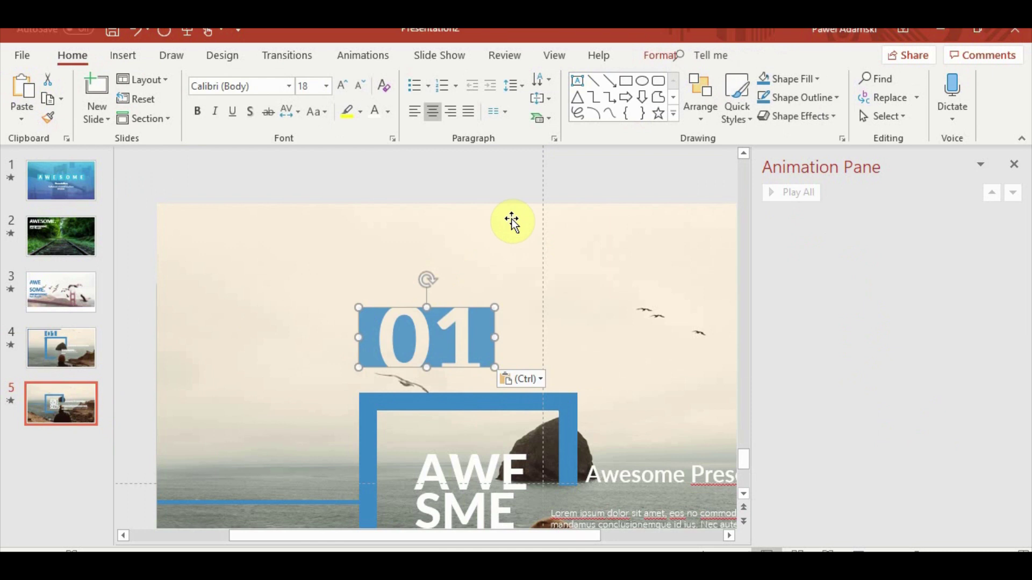
left_click_drag(437, 311, 438, 334)
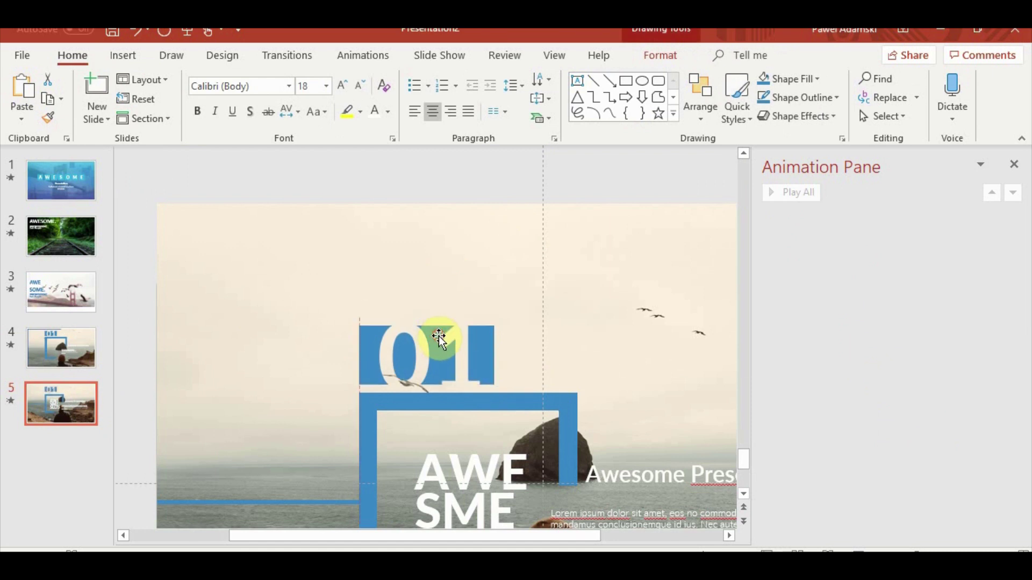
scroll(557, 323, "down", 2, "ctrl")
scroll(558, 325, "down", 2, "ctrl")
left_click(642, 380)
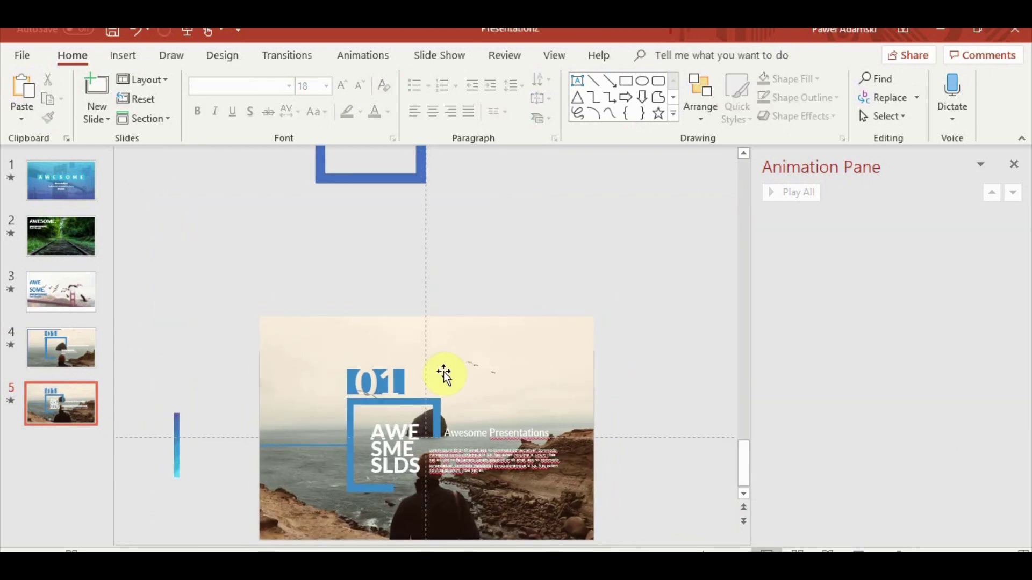
left_click(378, 376)
Align the 01 cut-out with the frame's left bar, then return to slide 4
key("ctrl+v")
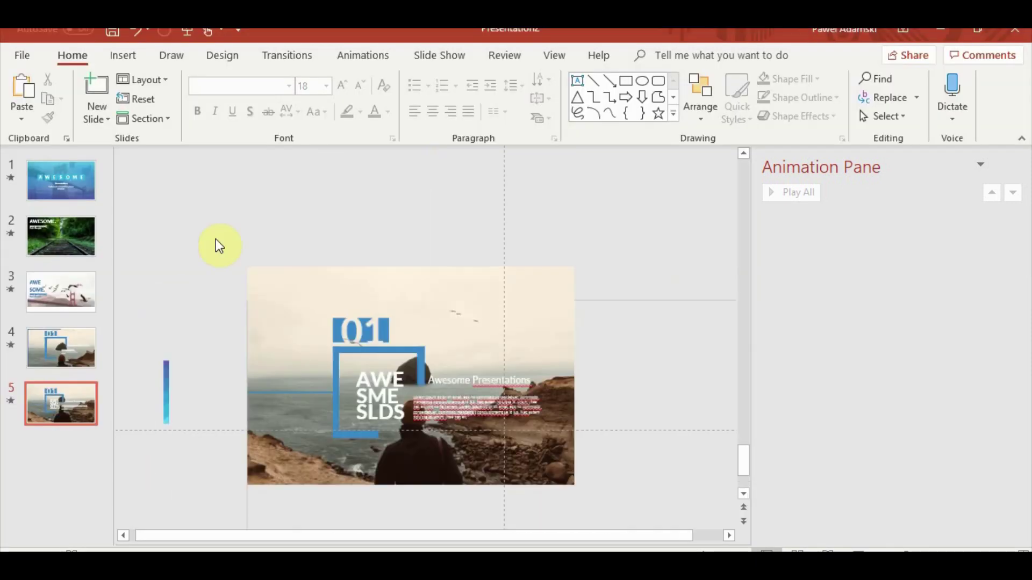
scroll(437, 344, "up", 1)
left_click(437, 344)
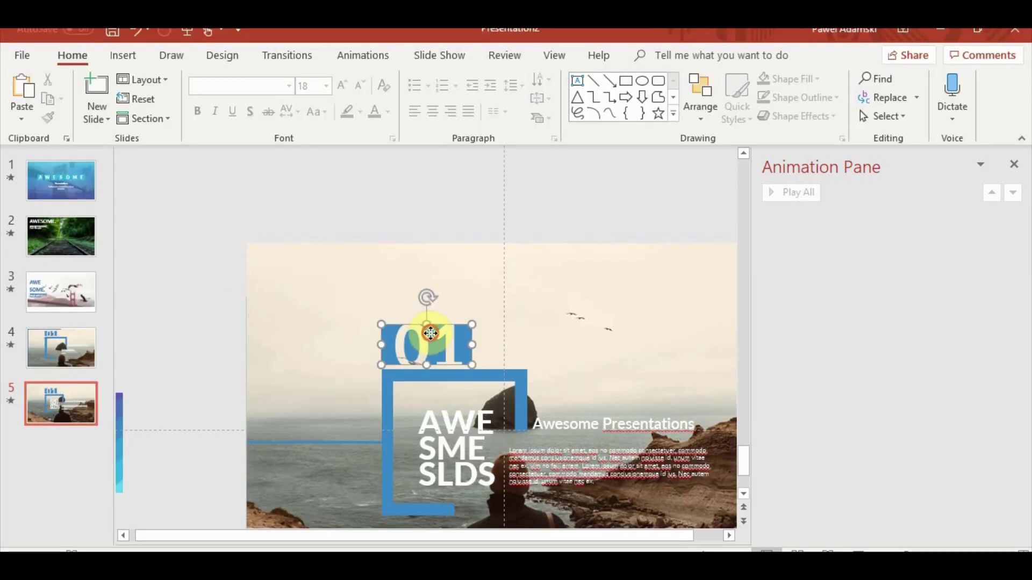
scroll(440, 344, "up", 2)
scroll(439, 344, "up", 1)
left_click(349, 410, "shift")
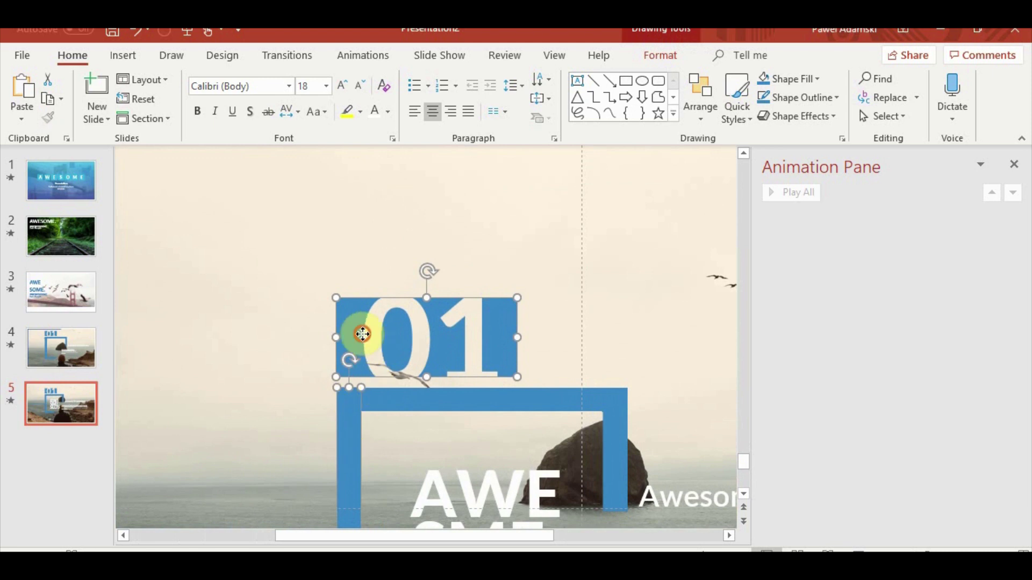
left_click(282, 295)
left_click_drag(350, 323, 346, 329)
scroll(366, 321, "down", 1)
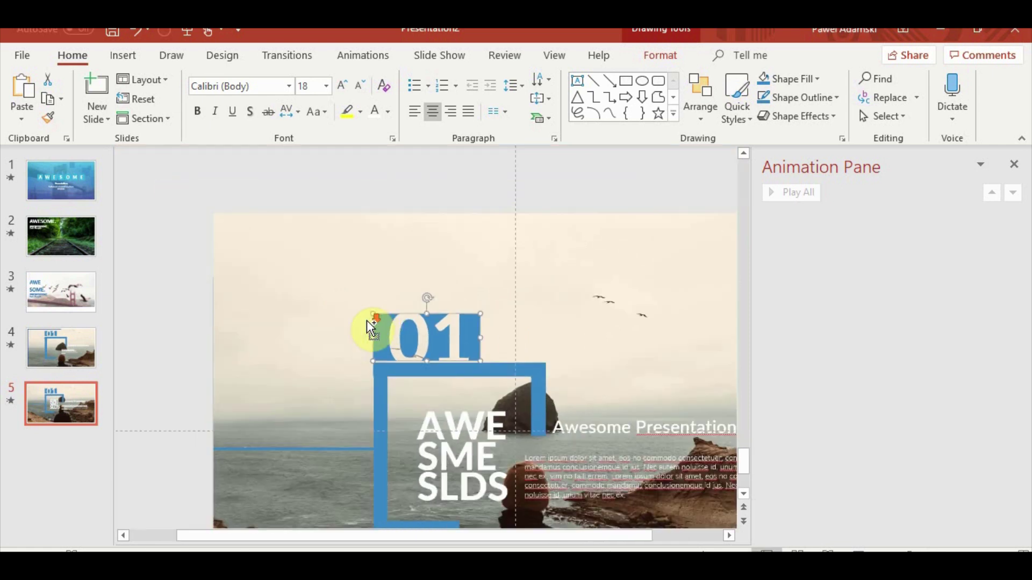
scroll(367, 320, "down", 1)
left_click(47, 340)
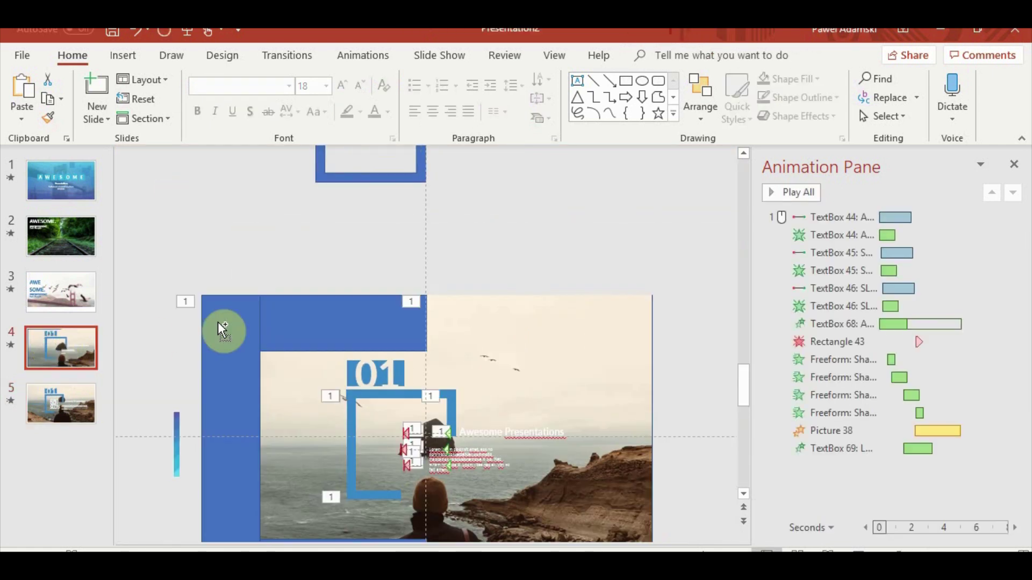
Paste the 01 badge onto slide 4, set its Shape Fill to No Fill, and start the slide show
key("ctrl+v")
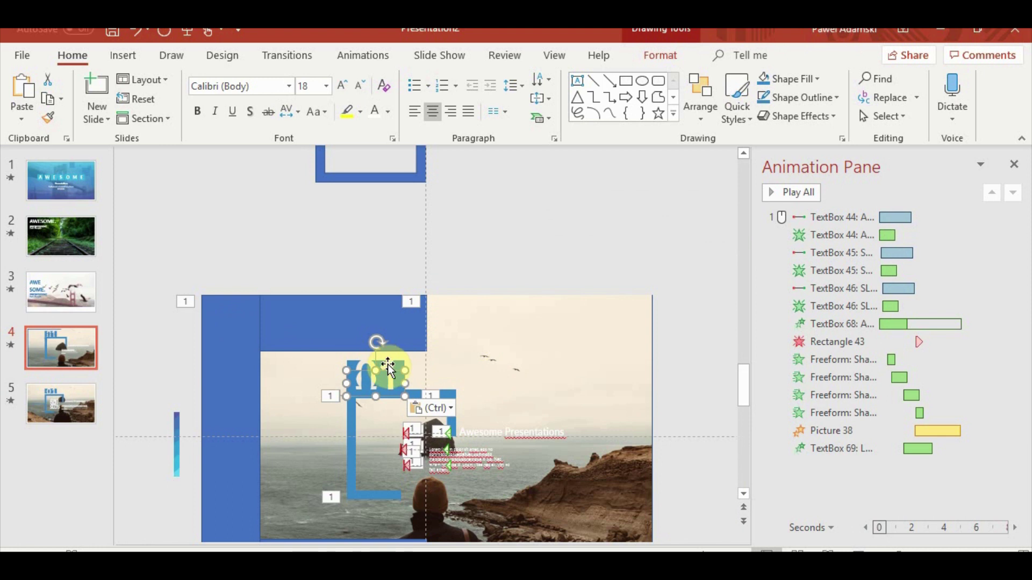
left_click(385, 363)
left_click(378, 368)
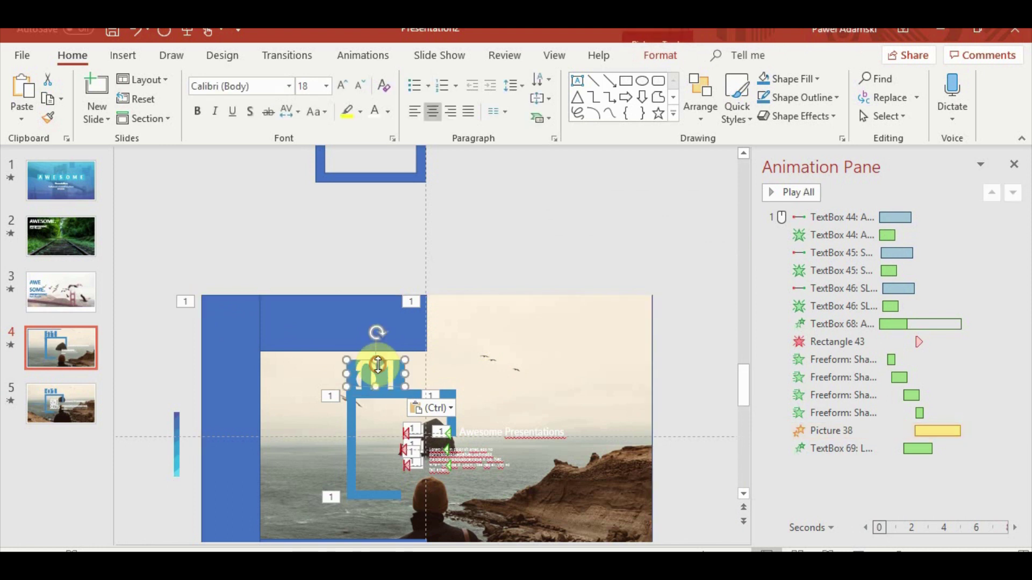
left_click(378, 368)
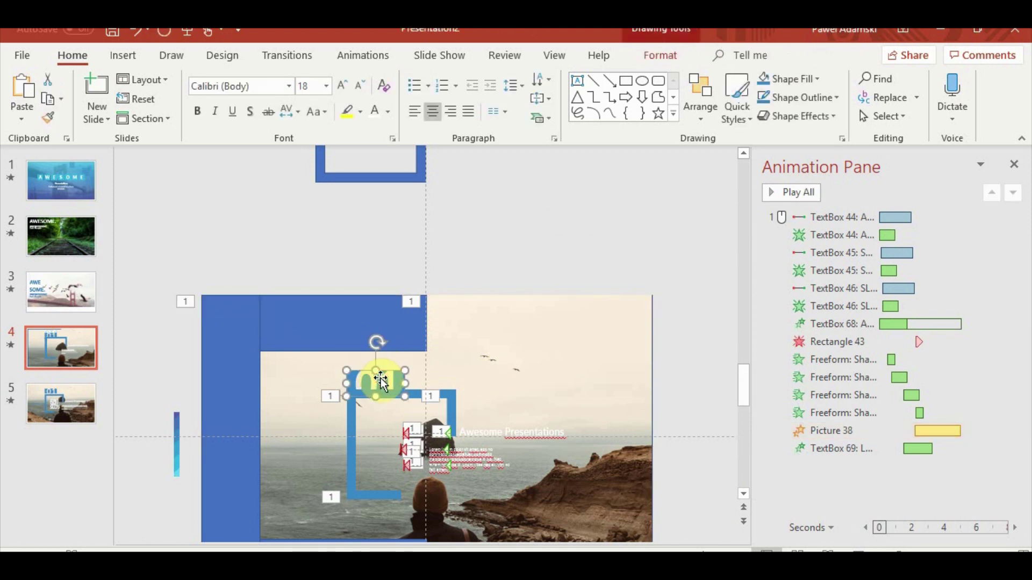
left_click(662, 55)
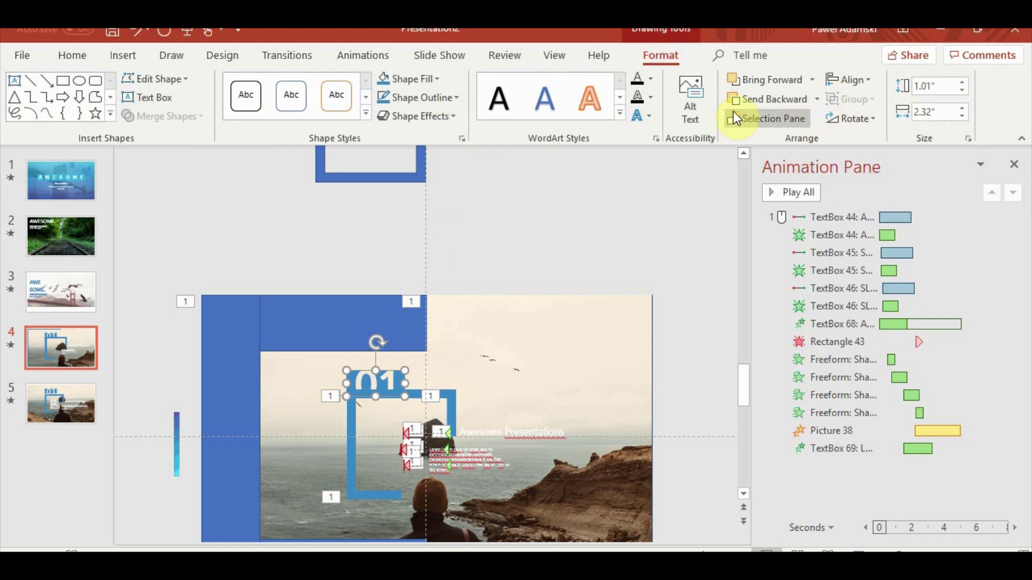
left_click(432, 85)
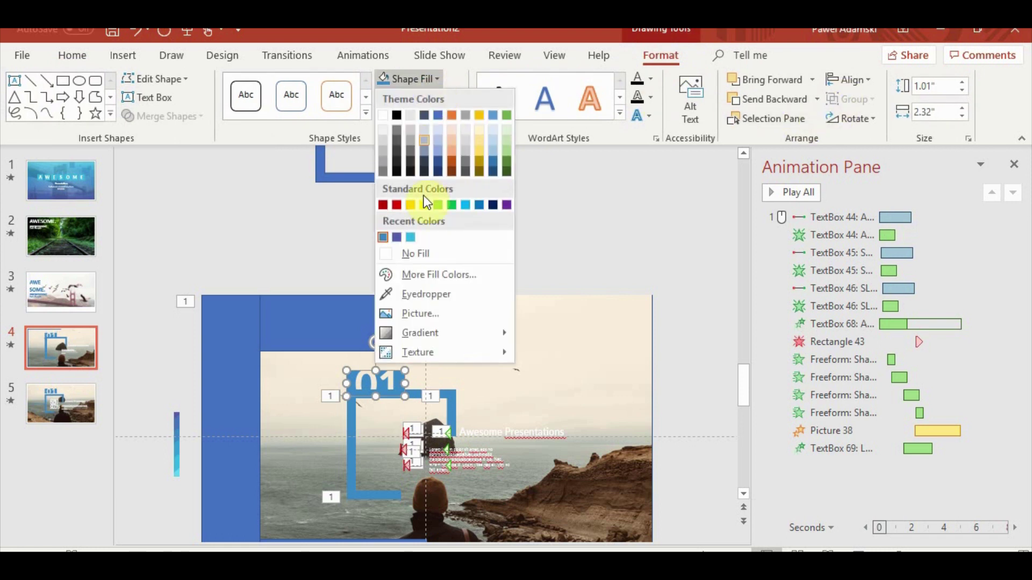
left_click(427, 256)
left_click(591, 271)
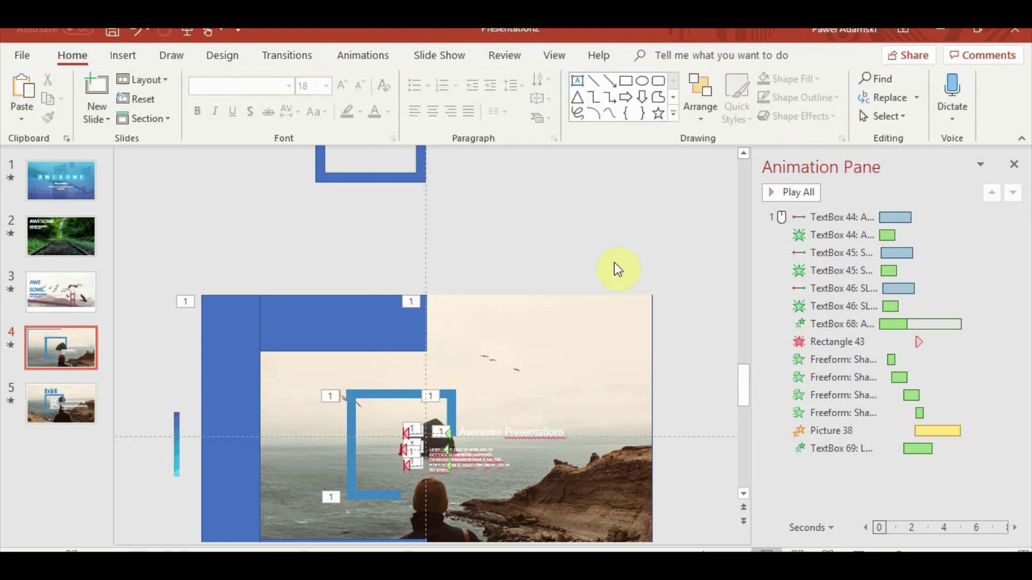
left_click(828, 554)
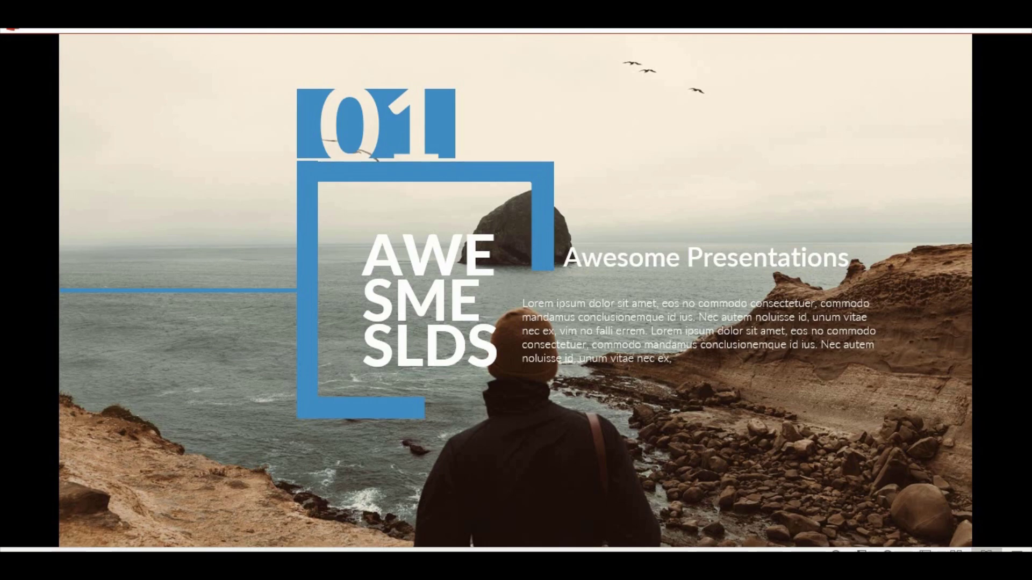
On slide 5, nudge the blue frame's top bar up one step and preview full-window
key("Escape")
left_click(64, 398)
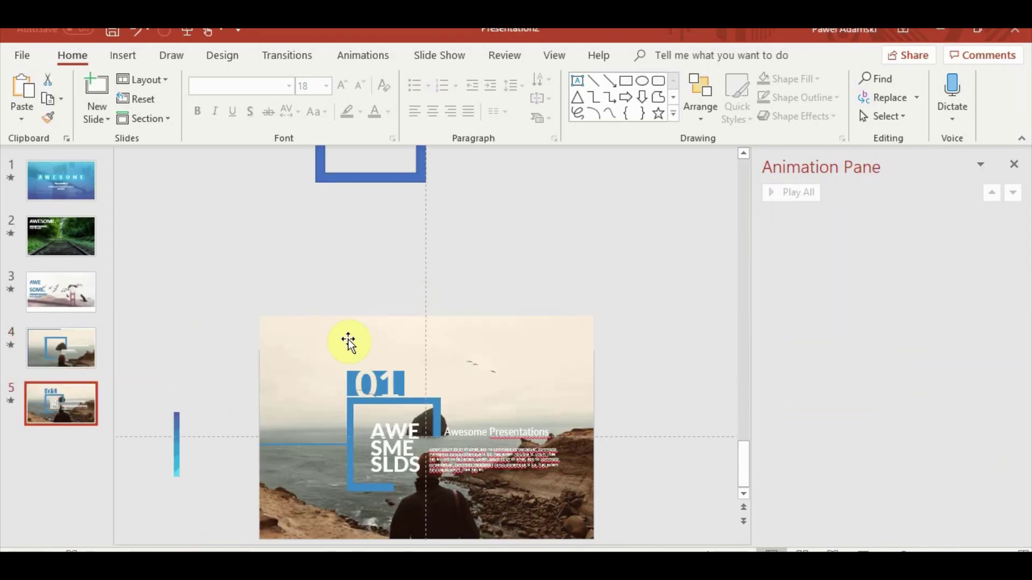
left_click(384, 406)
scroll(391, 404, "up", 6)
scroll(397, 409, "up", 5)
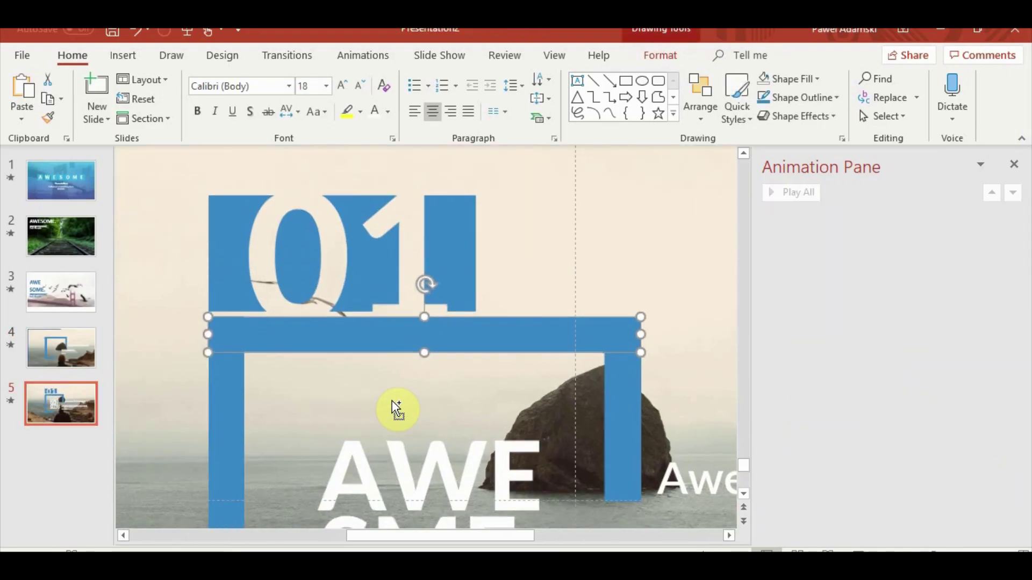
scroll(396, 409, "up", 1)
key("Up")
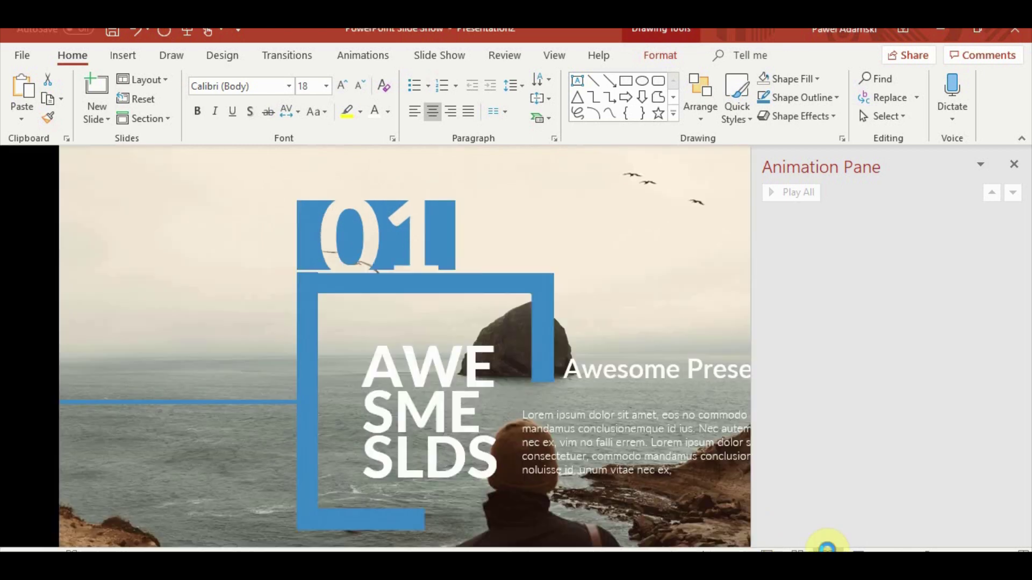
left_click(825, 549)
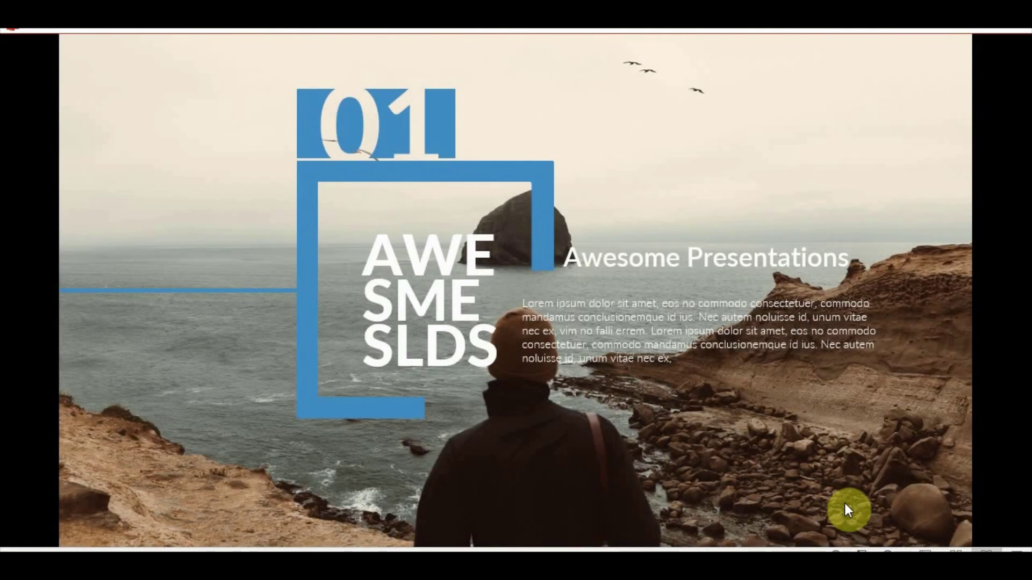
Set the 01 badge on slide 5 to 60% transparency in Format Shape
key("Escape")
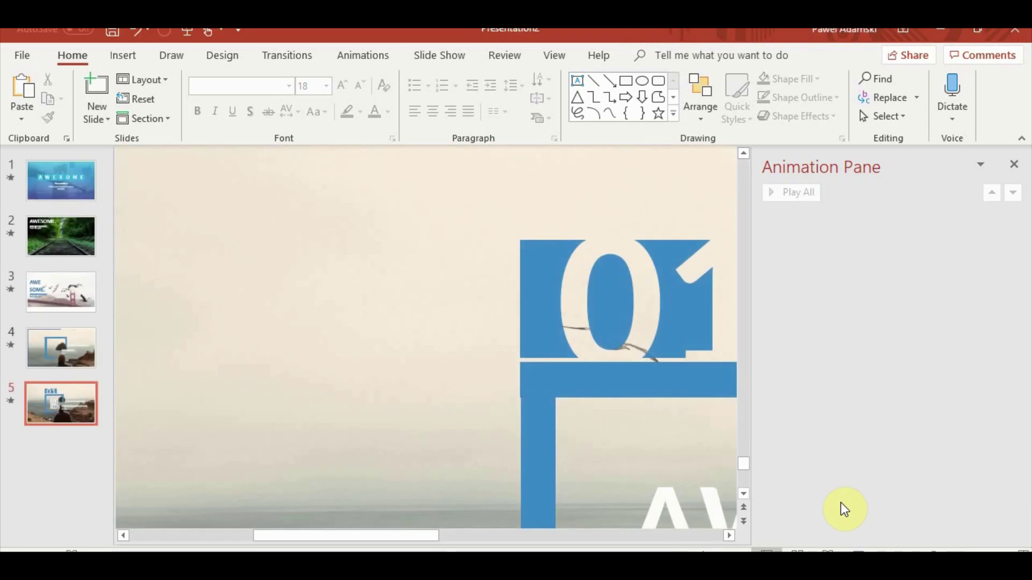
left_click(656, 255)
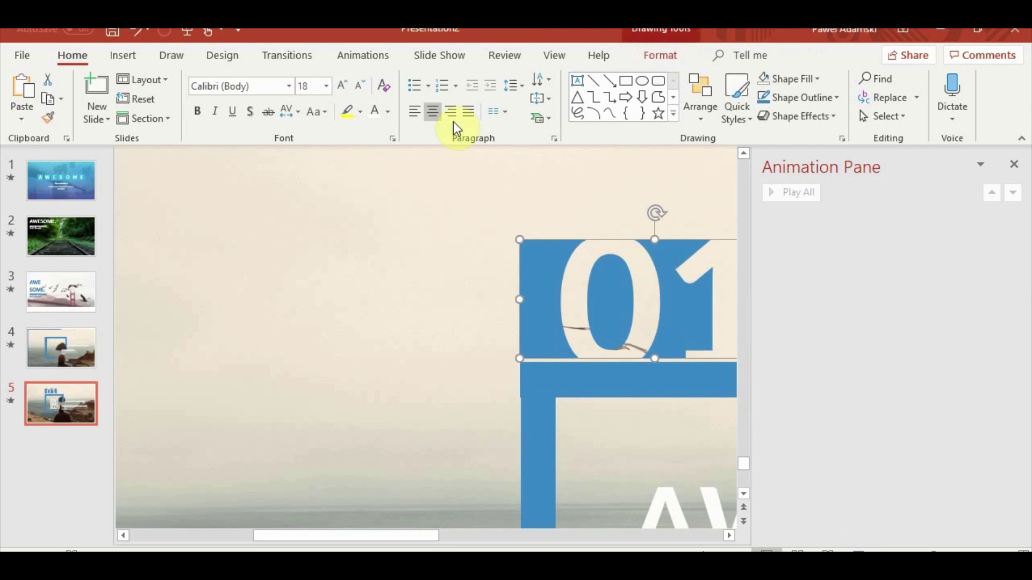
left_click(661, 54)
left_click(462, 138)
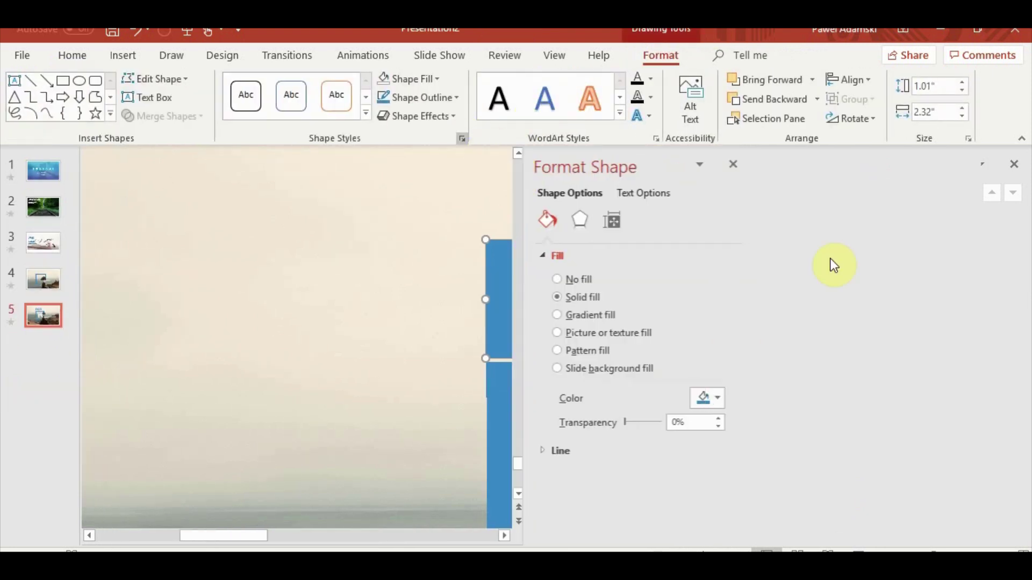
left_click_drag(624, 422, 645, 421)
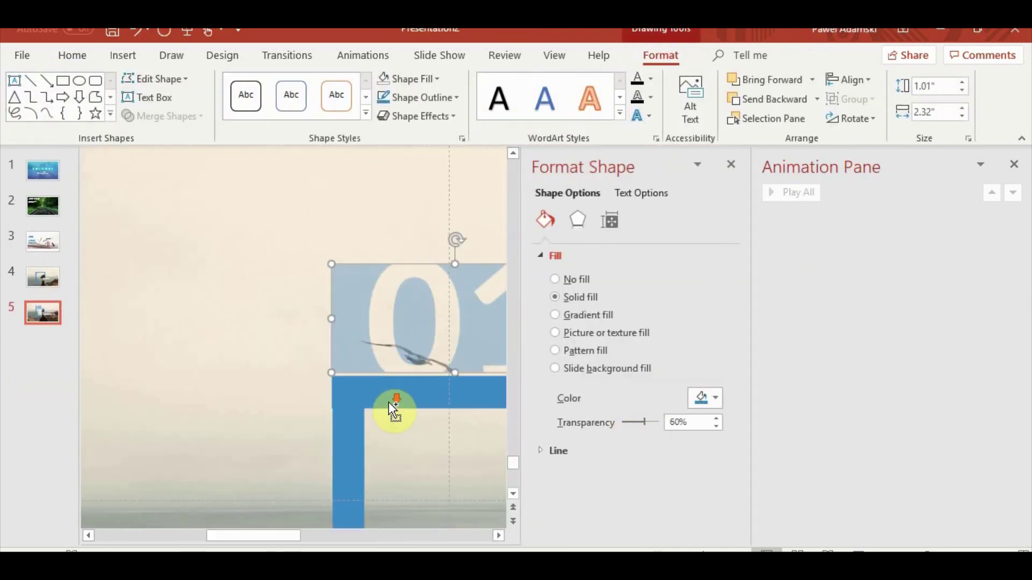
scroll(389, 402, "down", 4)
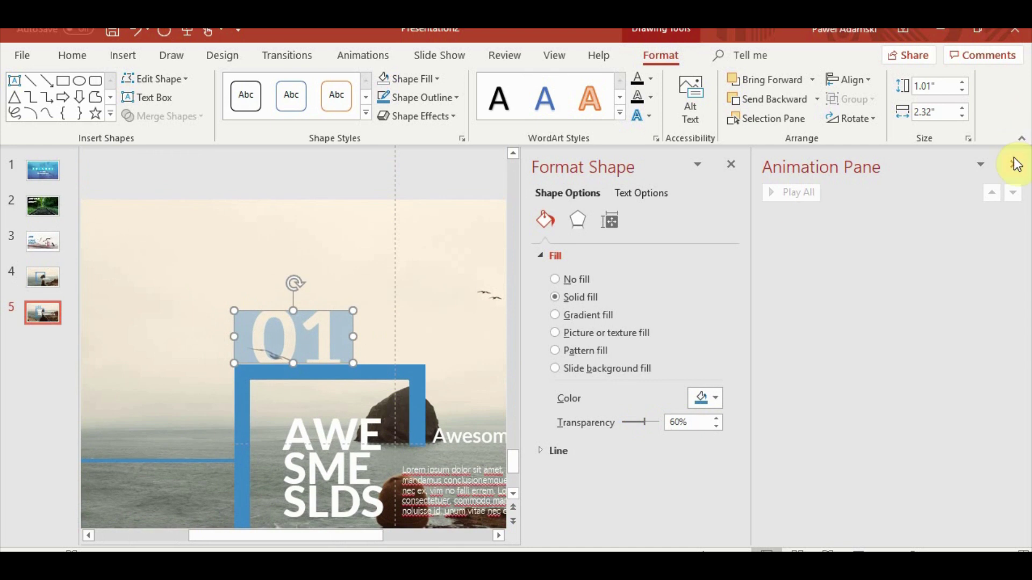
Close the Animation Pane, switch to slide 4, and run the slide show preview
left_click(1015, 164)
left_click(731, 169)
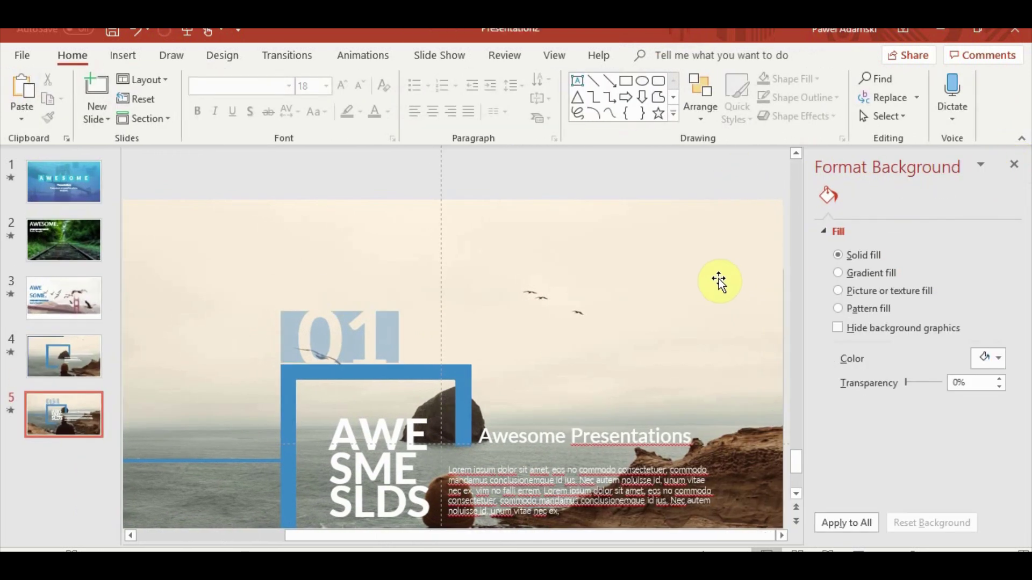
left_click(57, 358)
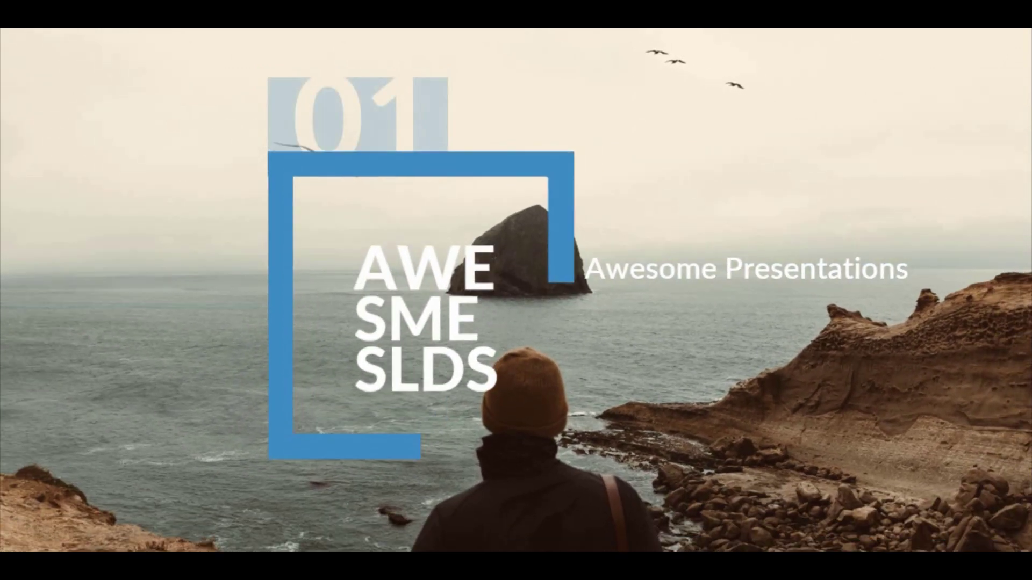
key("Escape")
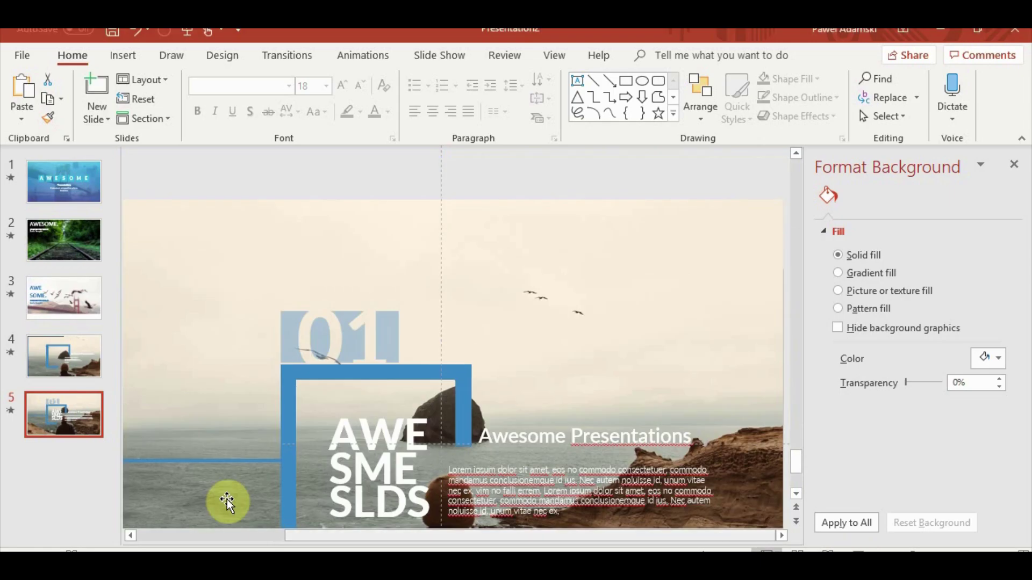
Increase the AWE/SME/SLDS title to 72 pt and move it up and left inside the frame
left_click(367, 418)
left_click_drag(368, 418, 338, 471)
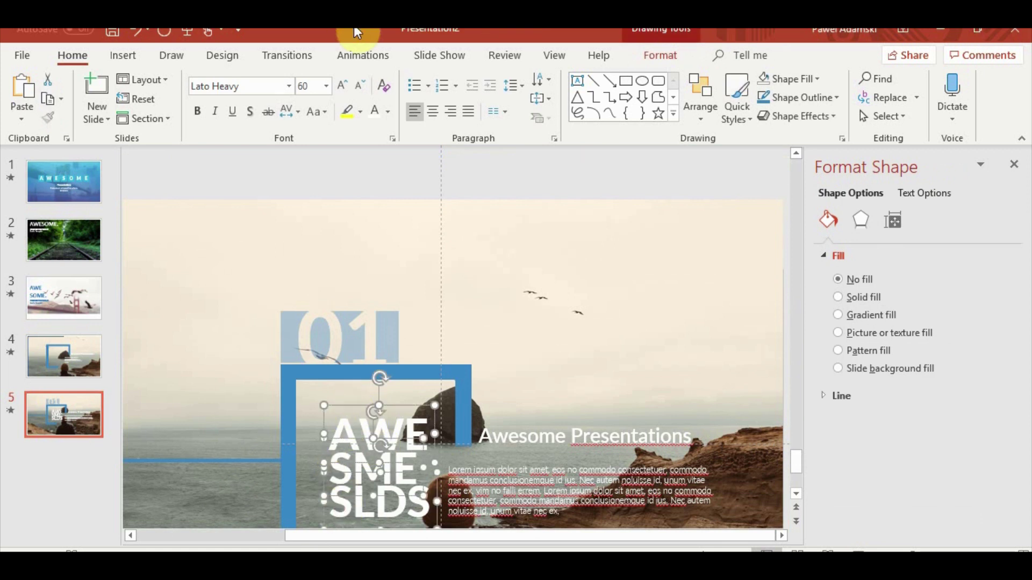
left_click(342, 84)
left_click(342, 85)
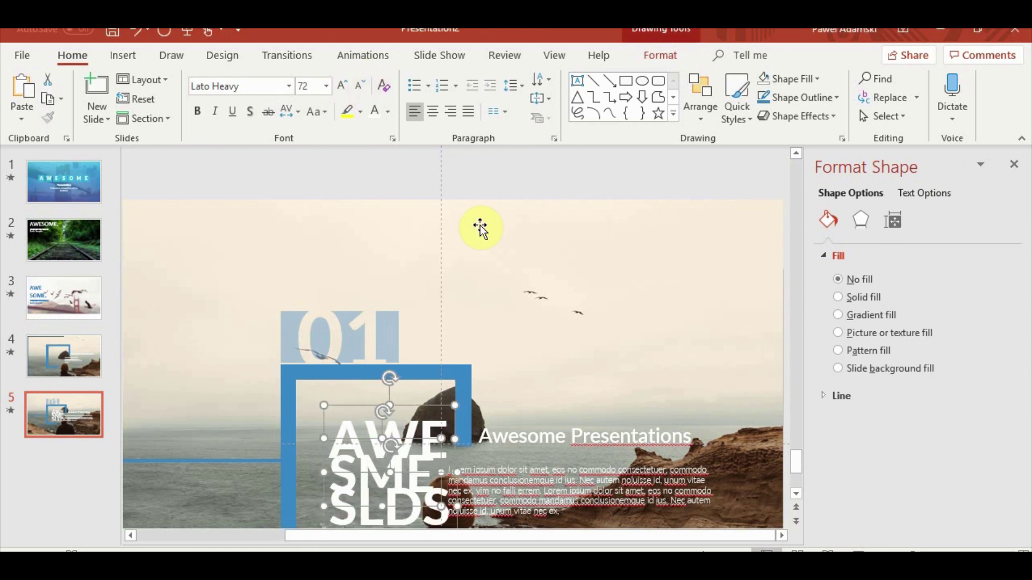
left_click(492, 175)
left_click(338, 437)
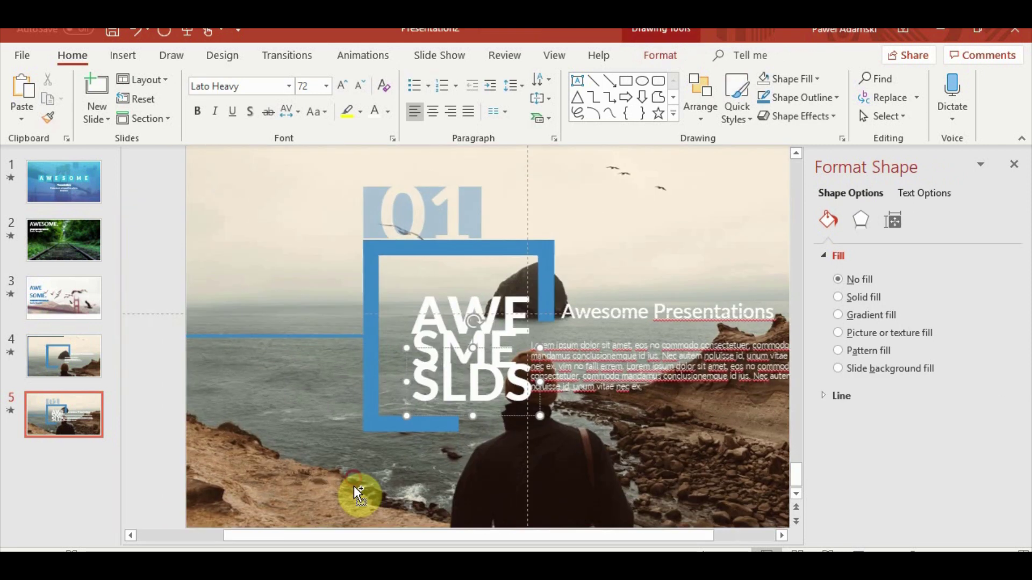
left_click_drag(434, 277, 421, 256)
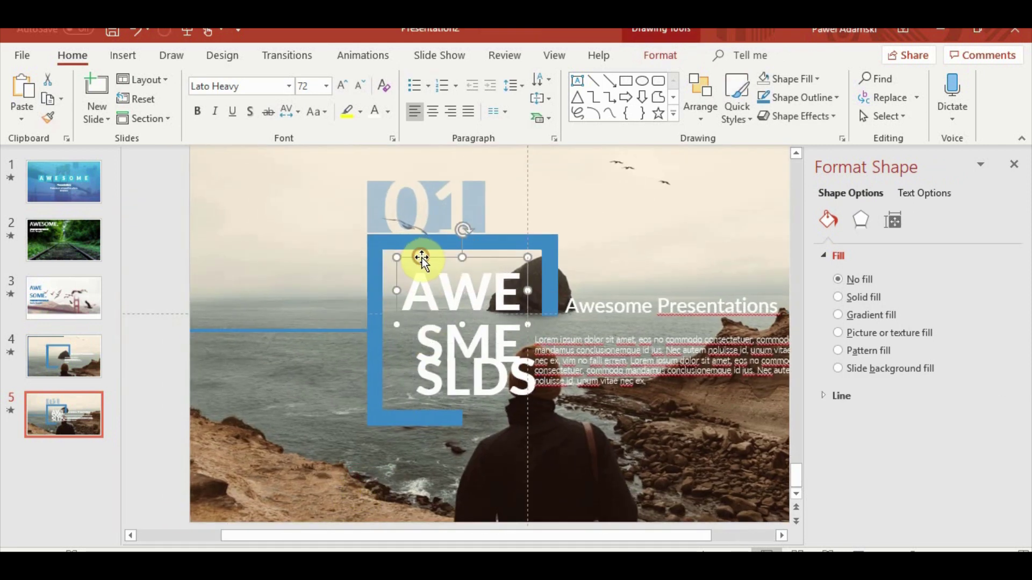
Align the AWE and SME/SLDS text boxes left and distribute them vertically
left_click(438, 242, "shift")
left_click(442, 311)
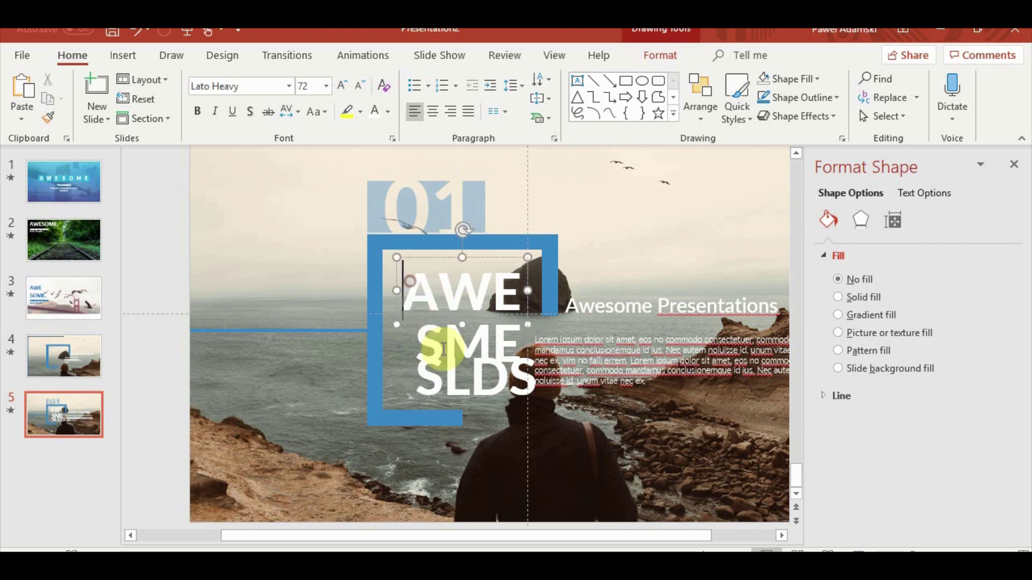
left_click(420, 330)
left_click(425, 293)
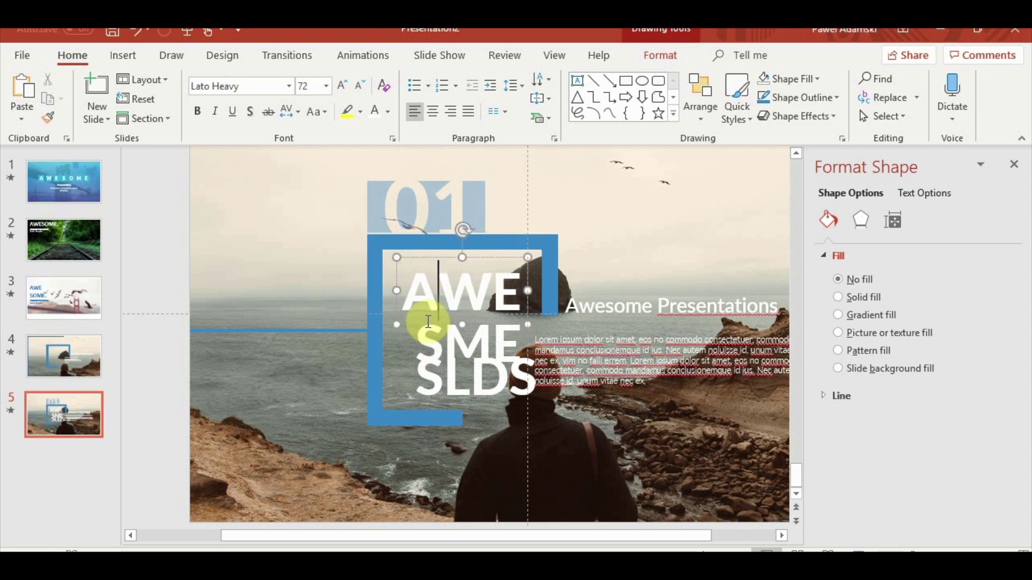
left_click(432, 259)
left_click(438, 379, "shift")
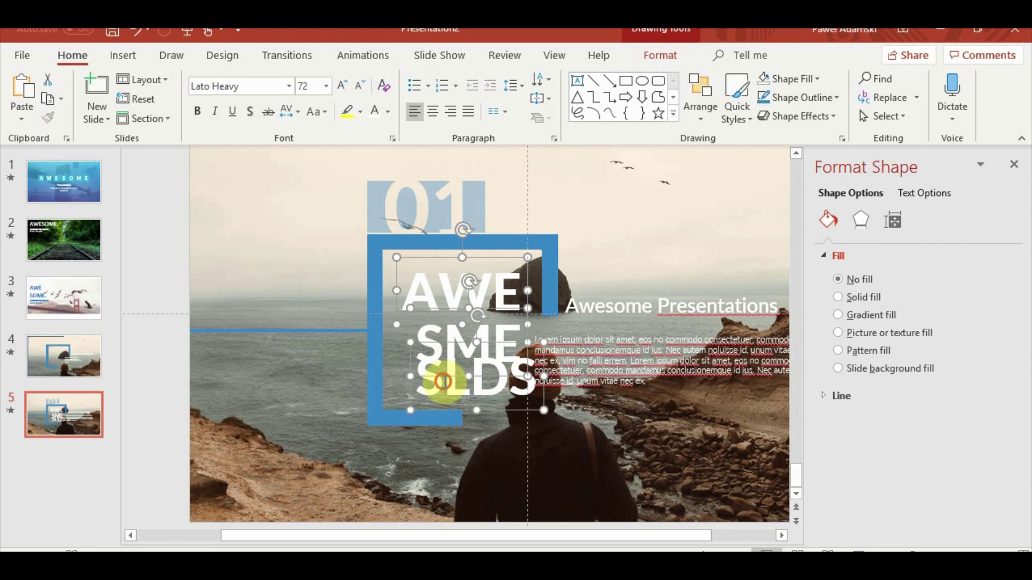
left_click(700, 118)
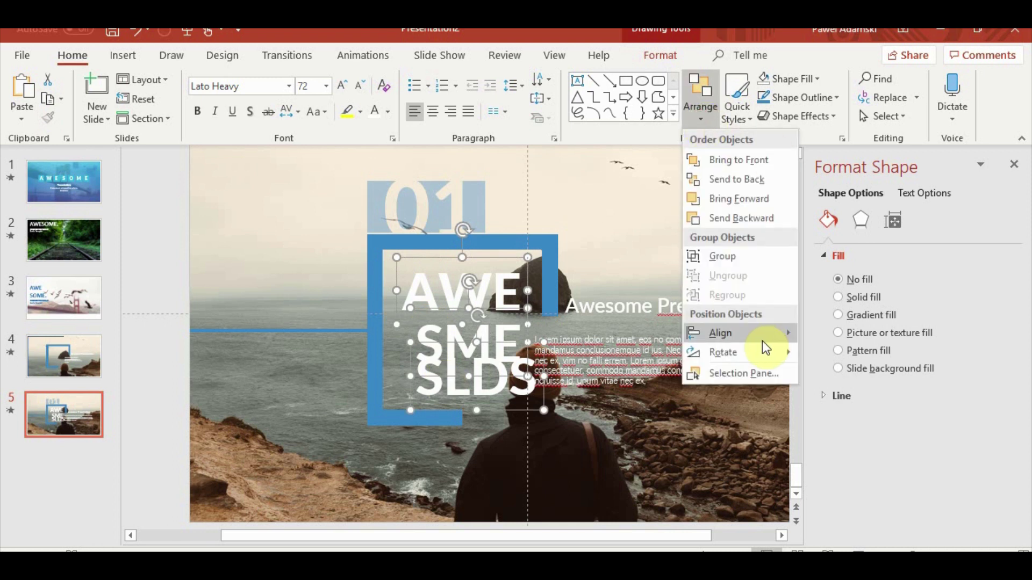
mouse_move(720, 333)
left_click(905, 337)
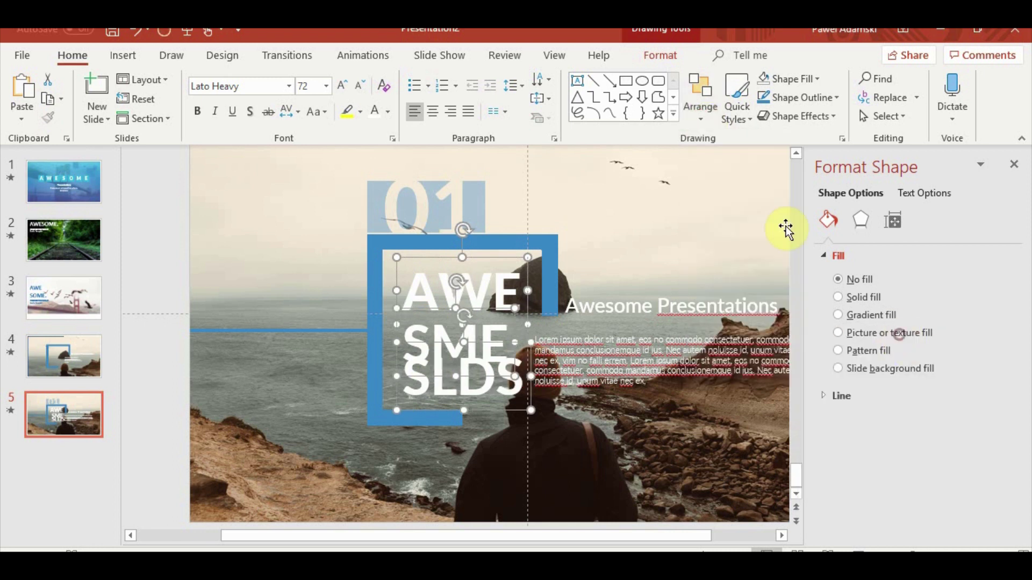
left_click(704, 114)
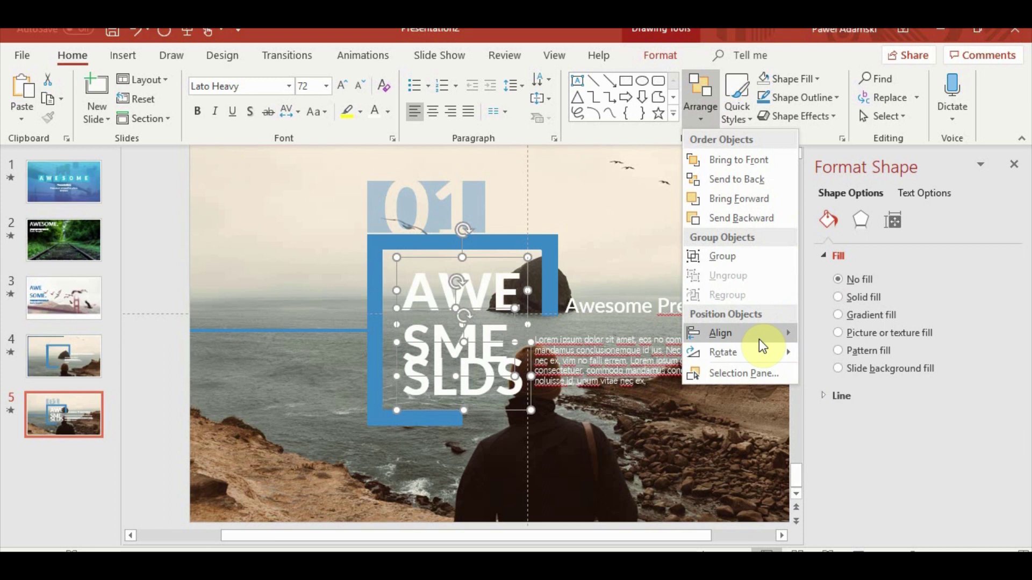
mouse_move(721, 333)
left_click(846, 476)
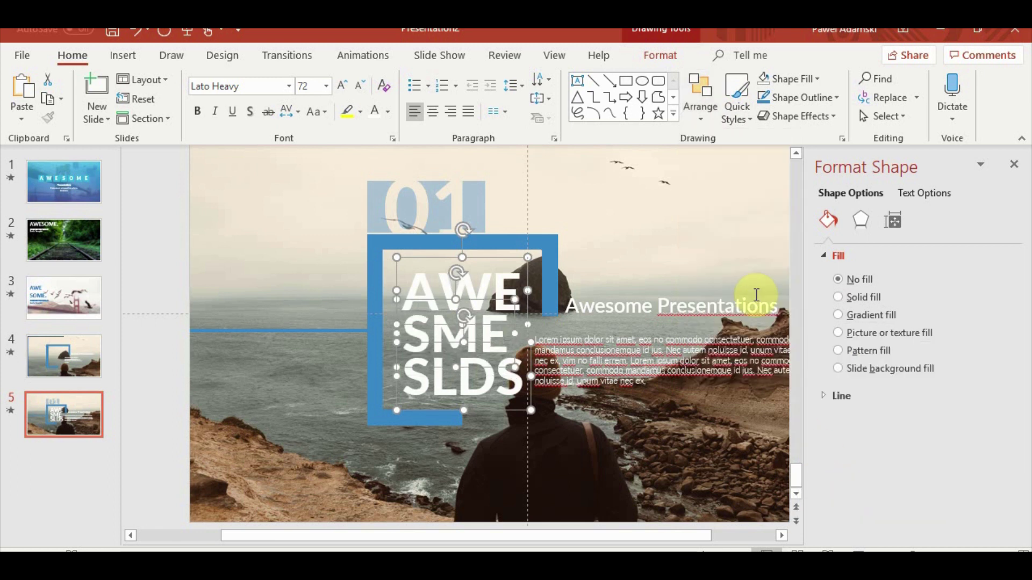
scroll(785, 434, "down", 2)
left_click(760, 460)
Play the slide show from slide 4 through the Morph into slide 5's stacked title, then exit
left_click(70, 365)
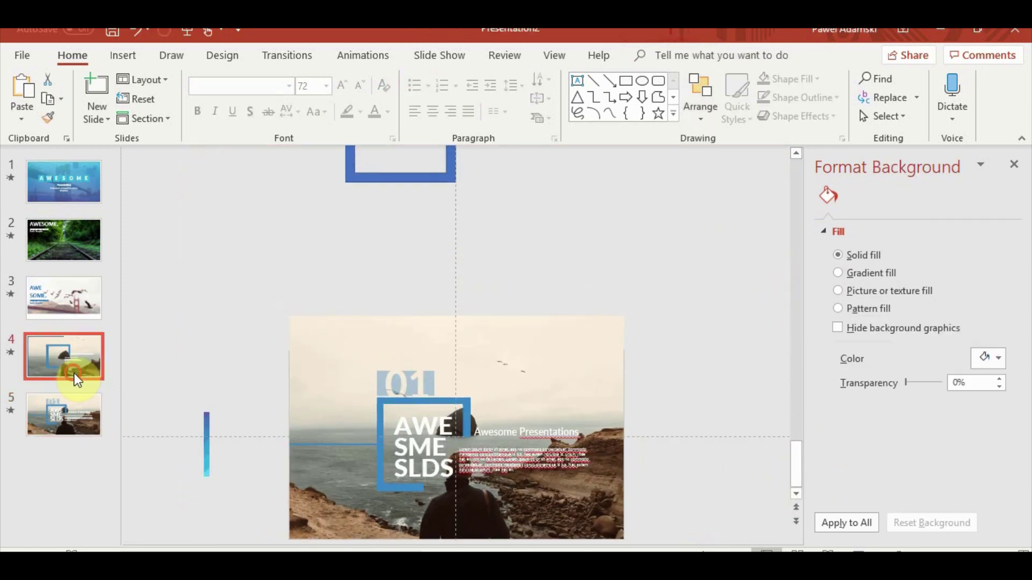
left_click(860, 550)
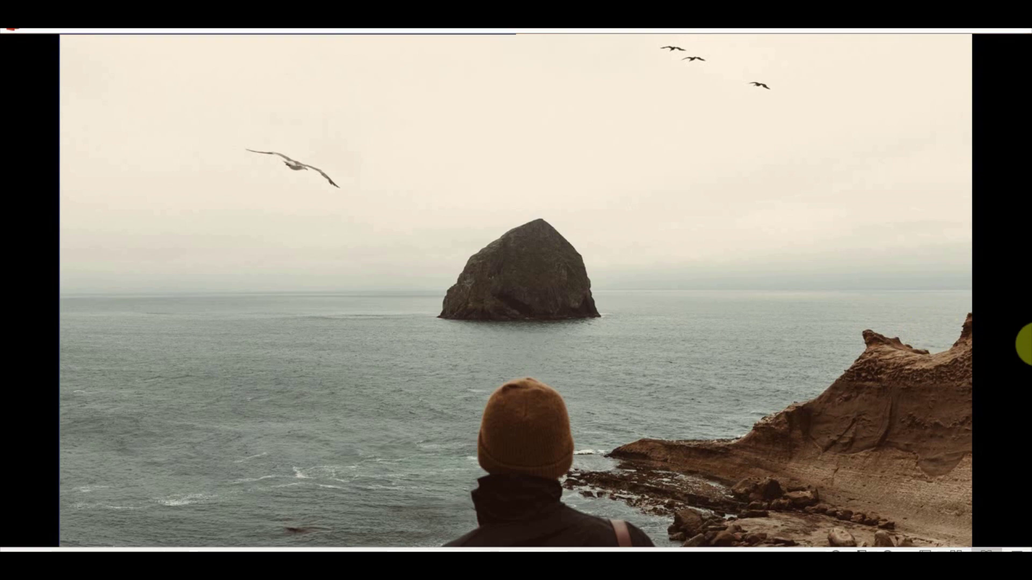
left_click(637, 296)
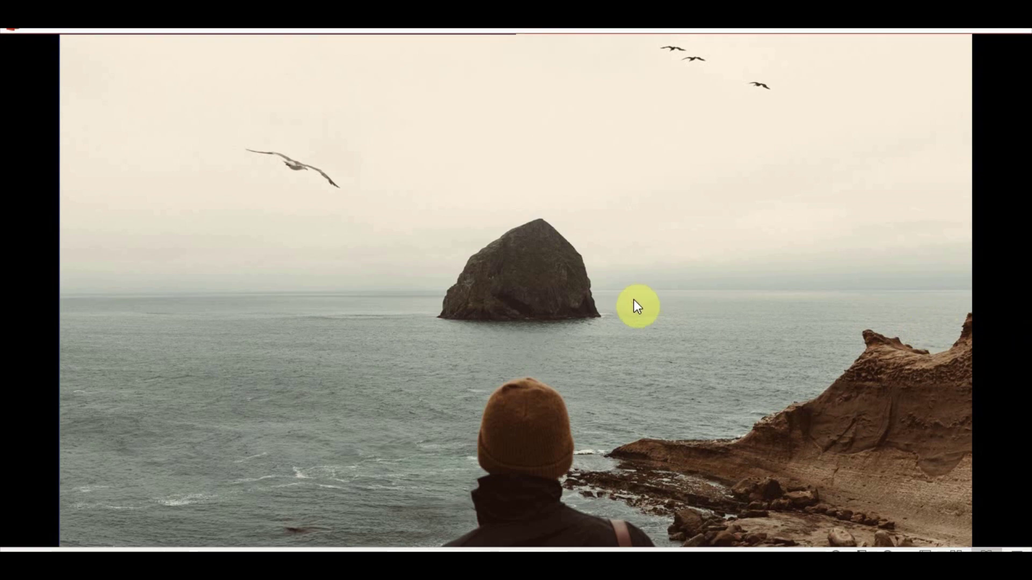
left_click(611, 181)
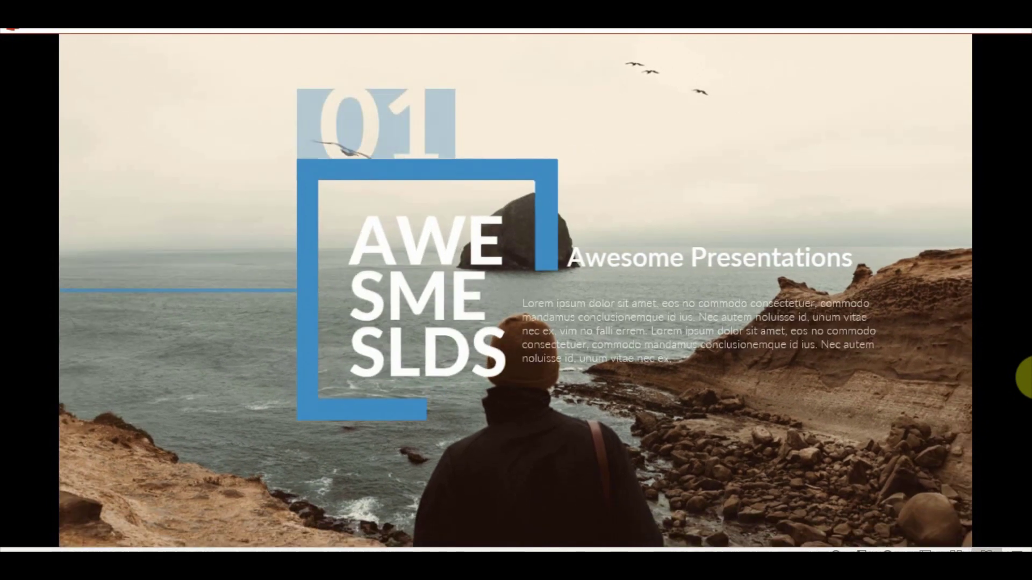
key("Escape")
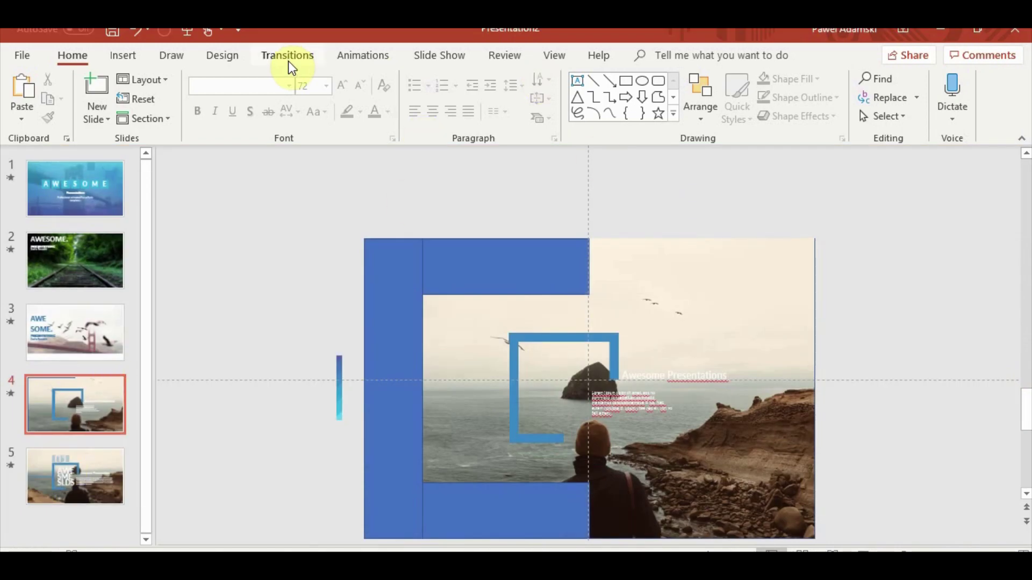
Confirm slide 5 uses the Morph transition, then preview the show from slide 4
left_click(311, 56)
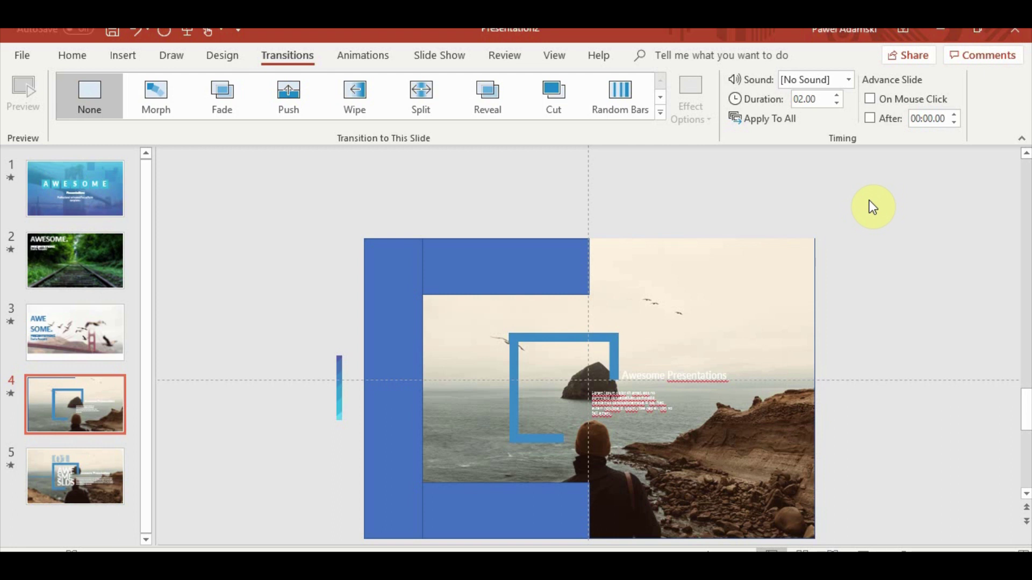
left_click(53, 472)
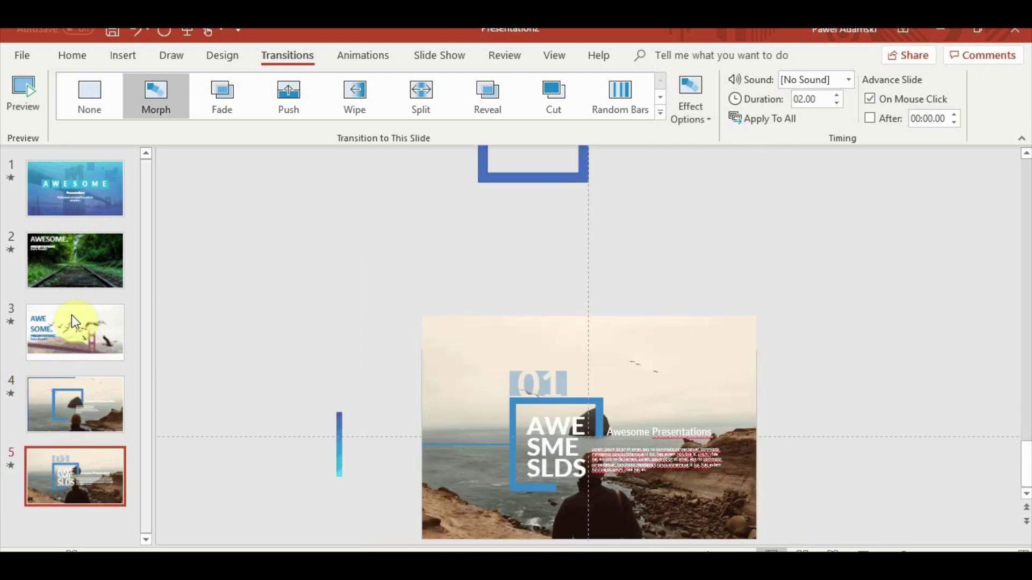
left_click(356, 55)
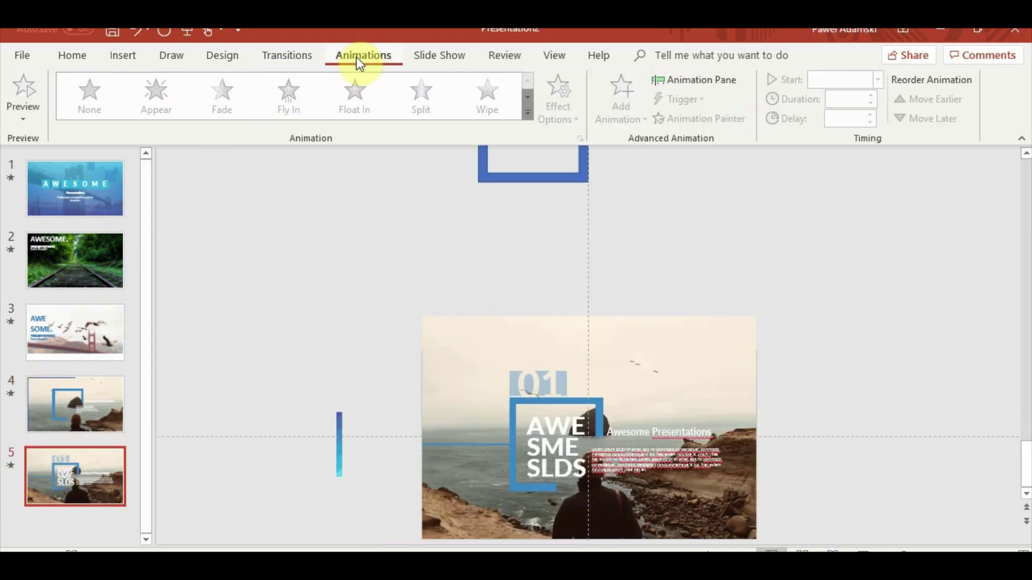
left_click(299, 57)
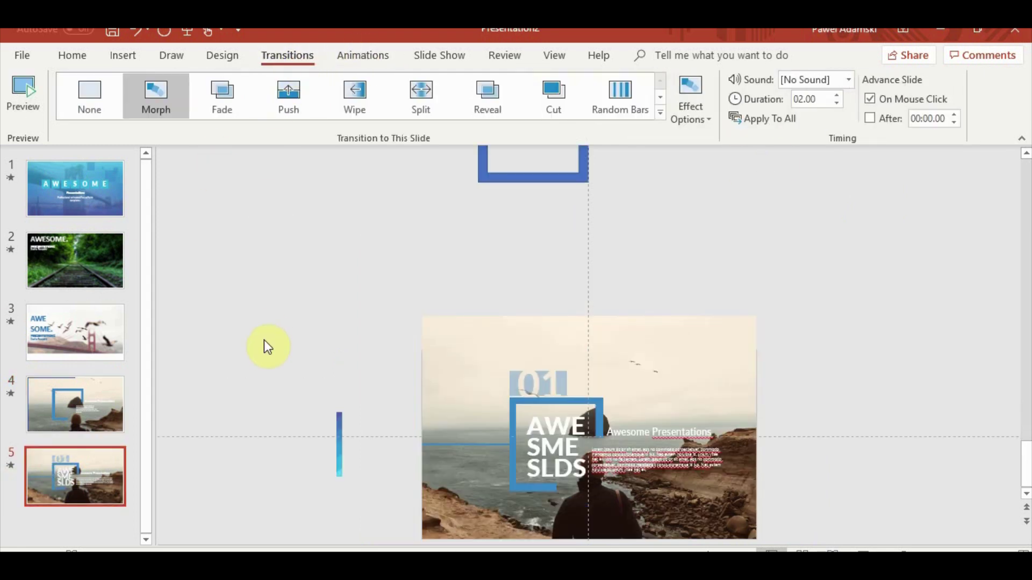
left_click(85, 433)
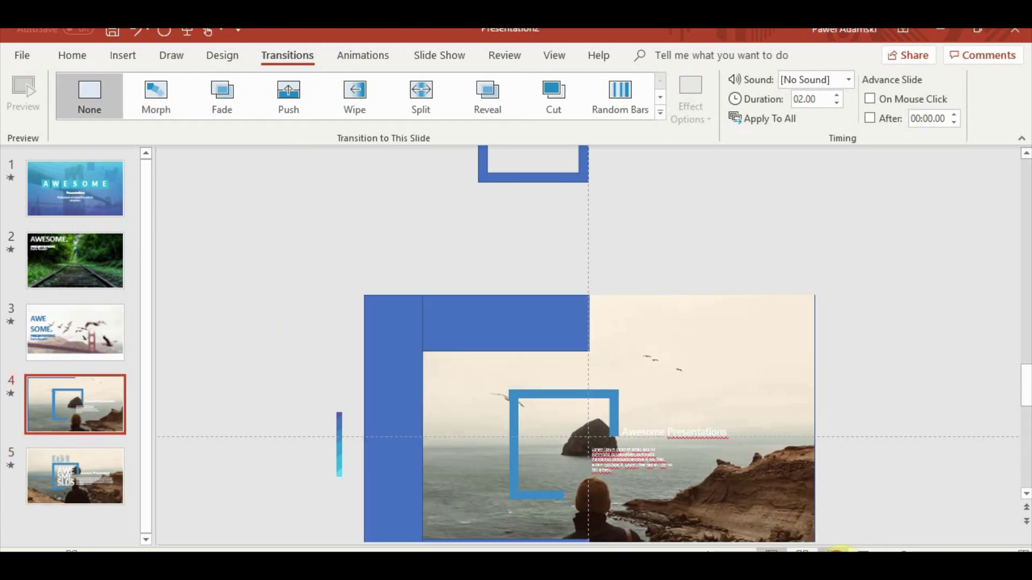
left_click(836, 551)
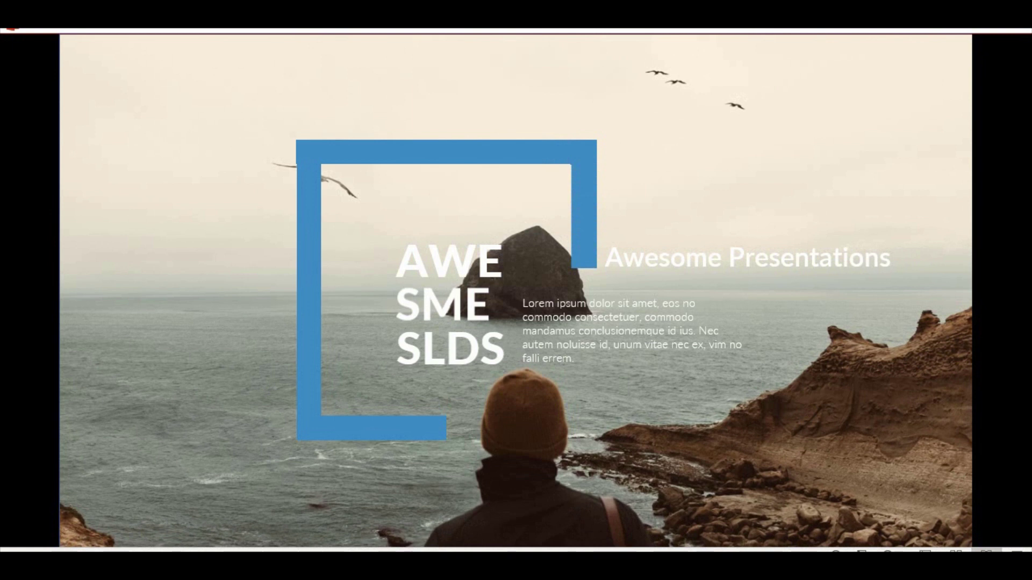
key("Escape")
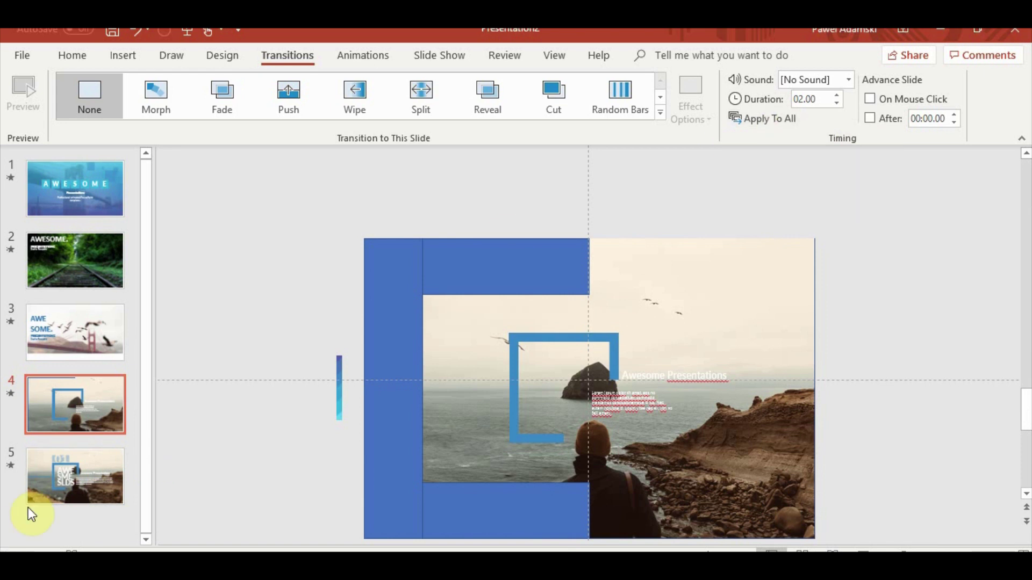
Turn off On Mouse Click advance for slide 5, then play the show from slide 4
left_click(79, 489)
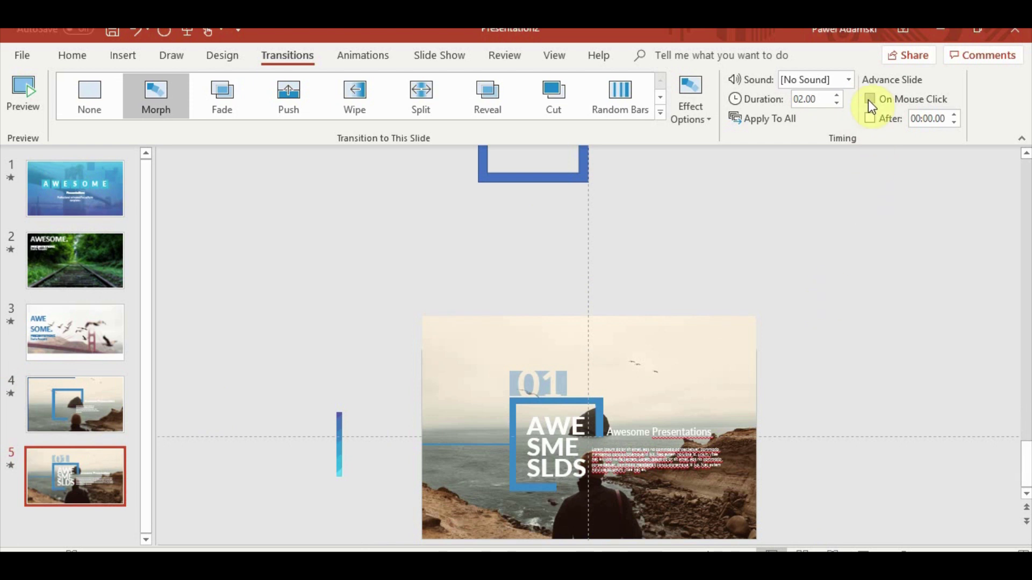
left_click(73, 421)
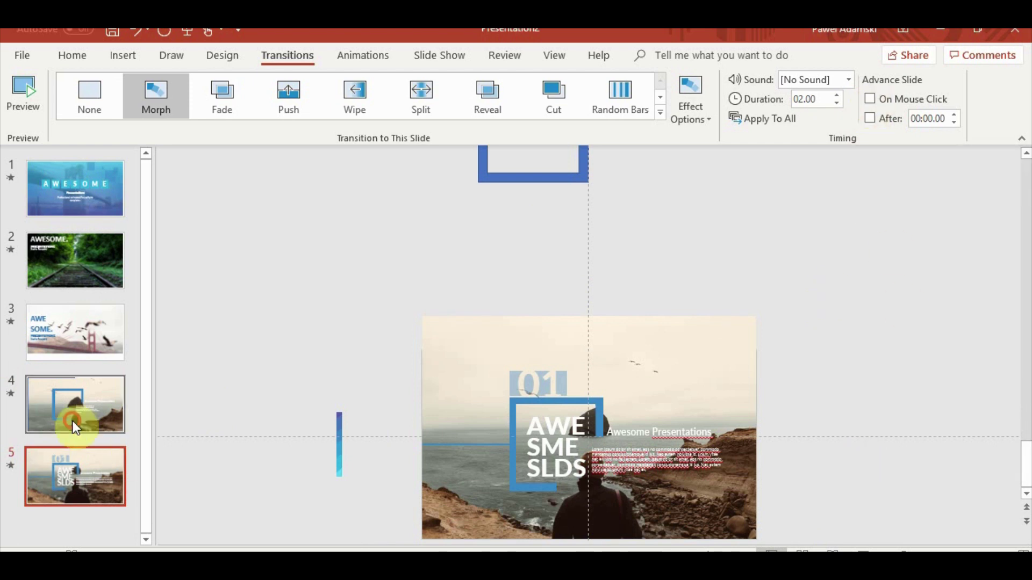
left_click(832, 552)
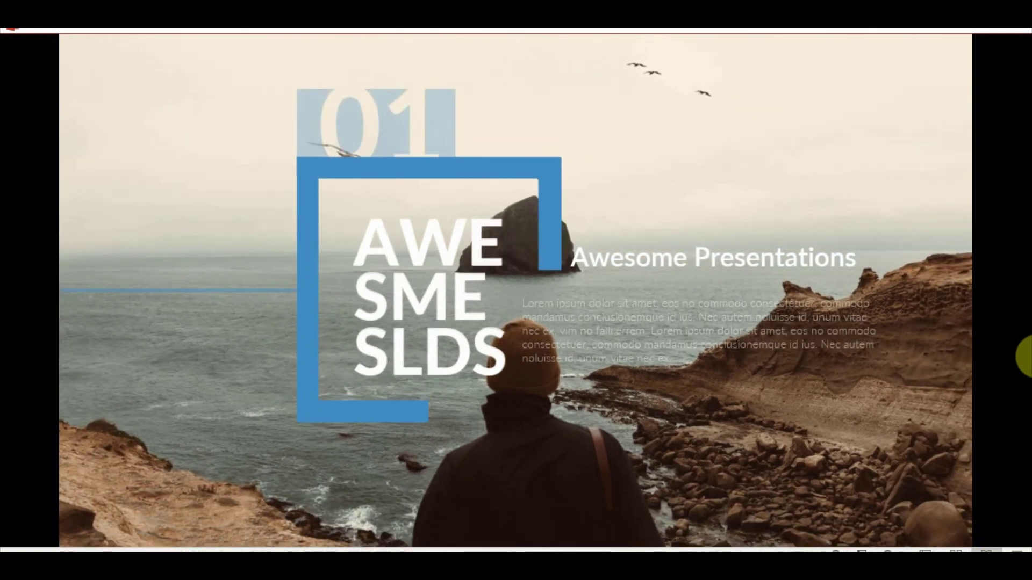
key("Escape")
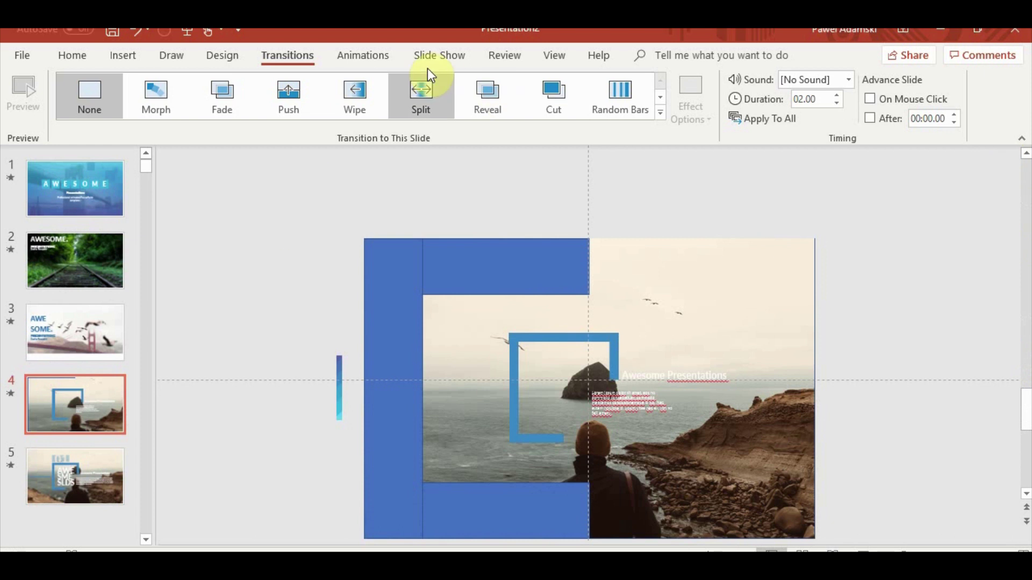
Check Picture 38's animation timing for slide 4 in the Animation Pane
left_click(353, 51)
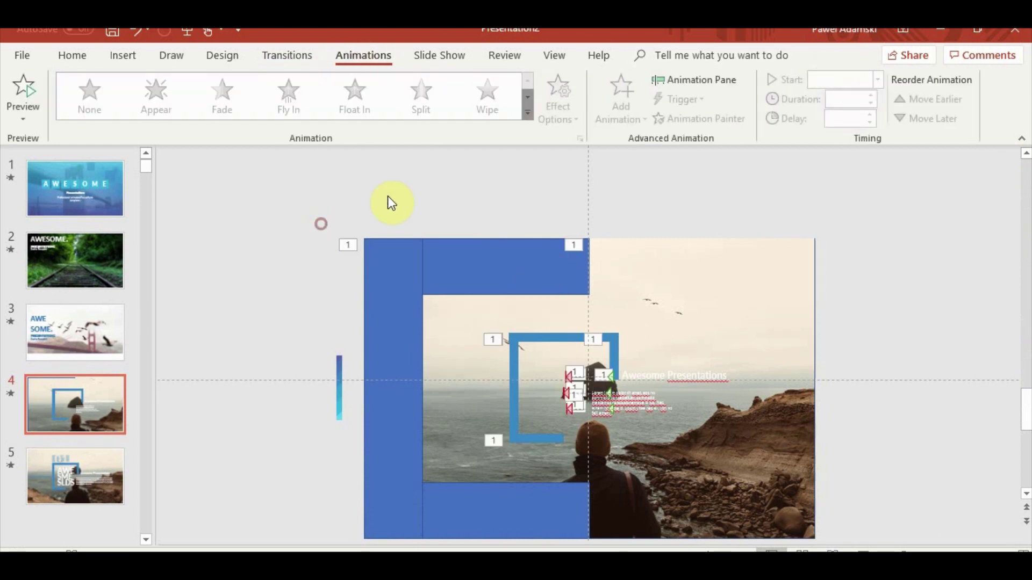
left_click(67, 413)
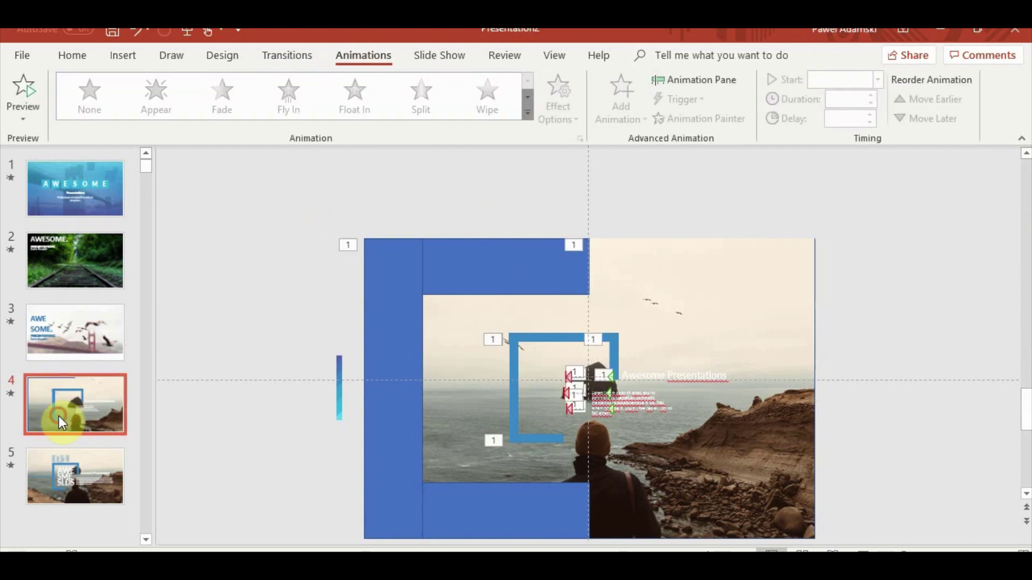
left_click(655, 78)
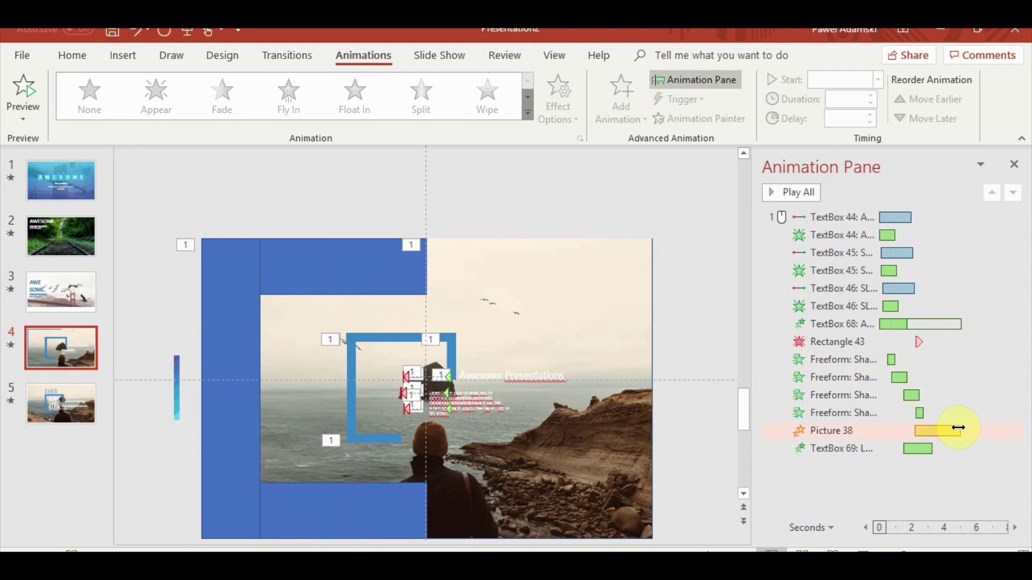
left_click(957, 429)
mouse_move(937, 430)
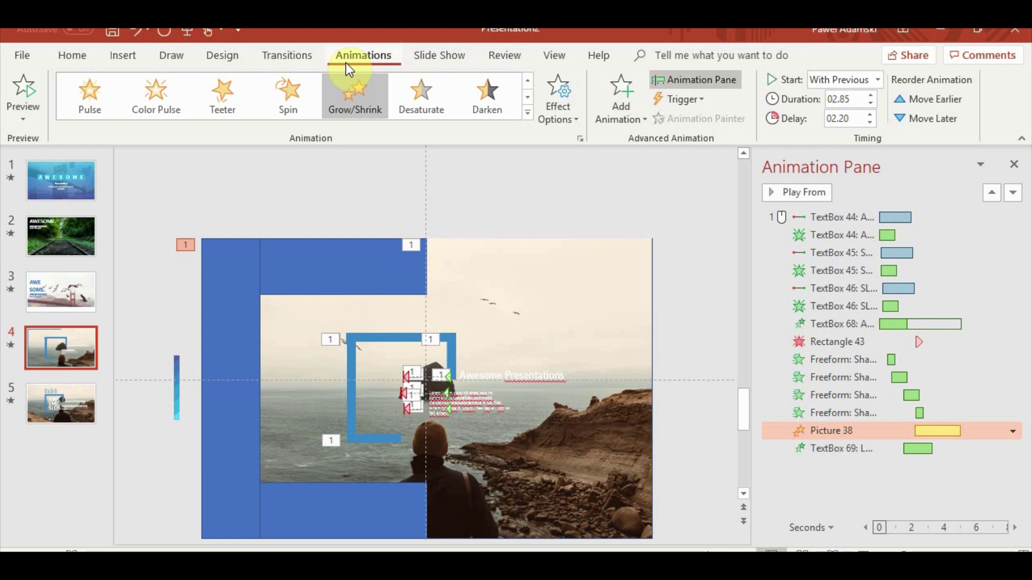
Turn on automatic advance for slide 4 after 00:05.00
left_click(305, 63)
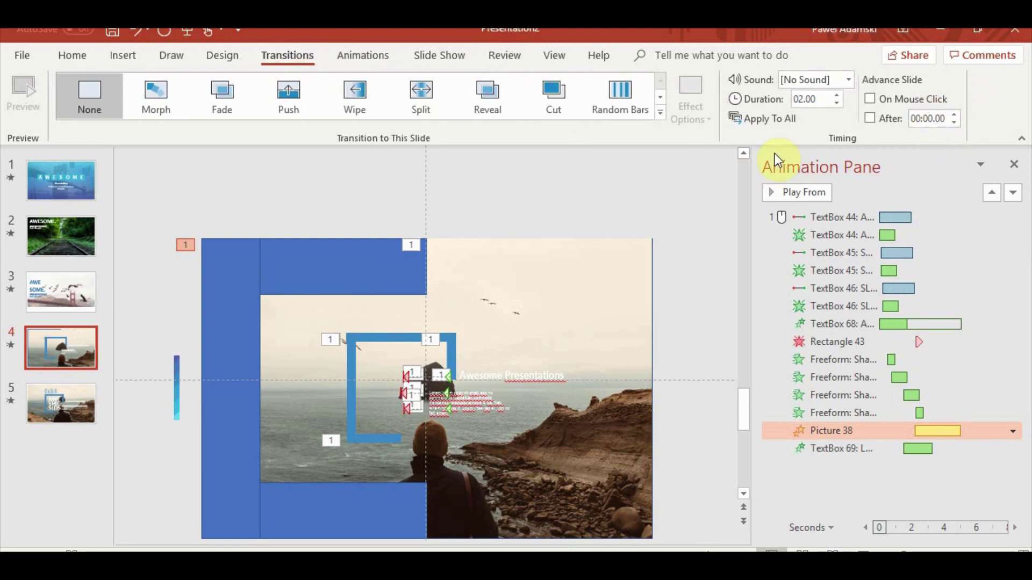
left_click(933, 123)
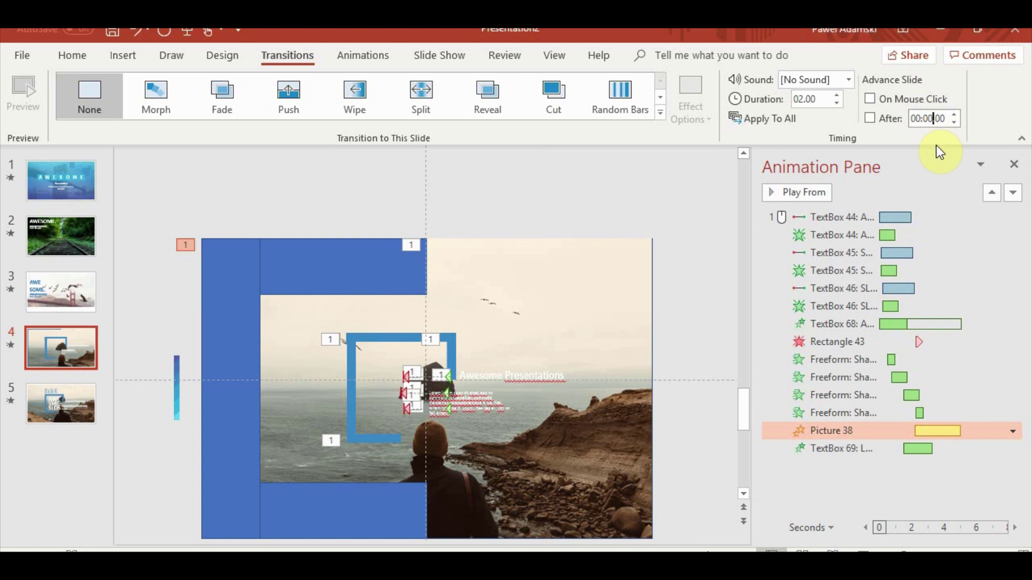
type("5")
key("Return")
left_click(884, 480)
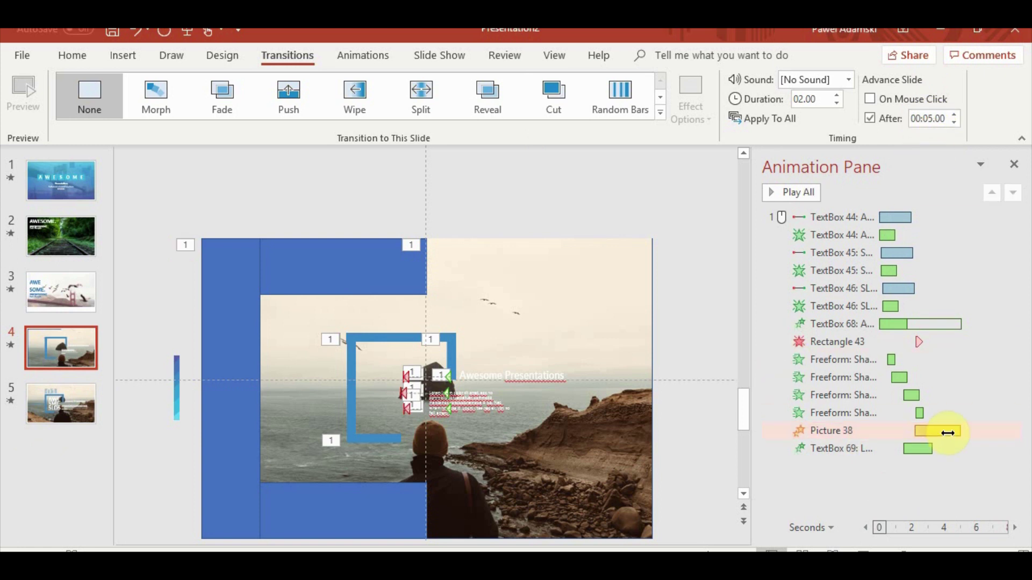
Recheck Picture 38's delay and duration, then adjust slide 4's advance time to 00:05.05
left_click(885, 430)
left_click(344, 56)
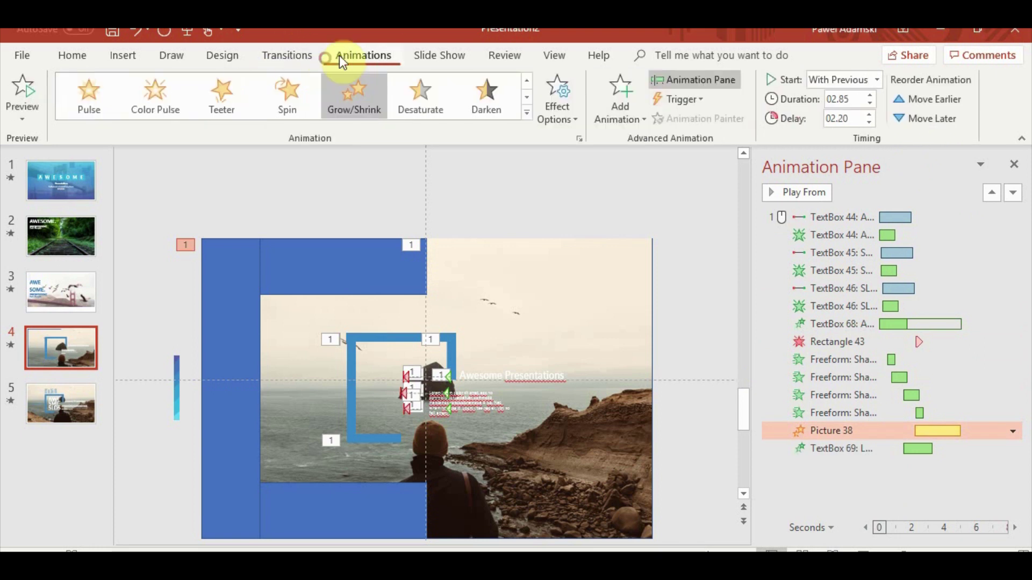
left_click(302, 54)
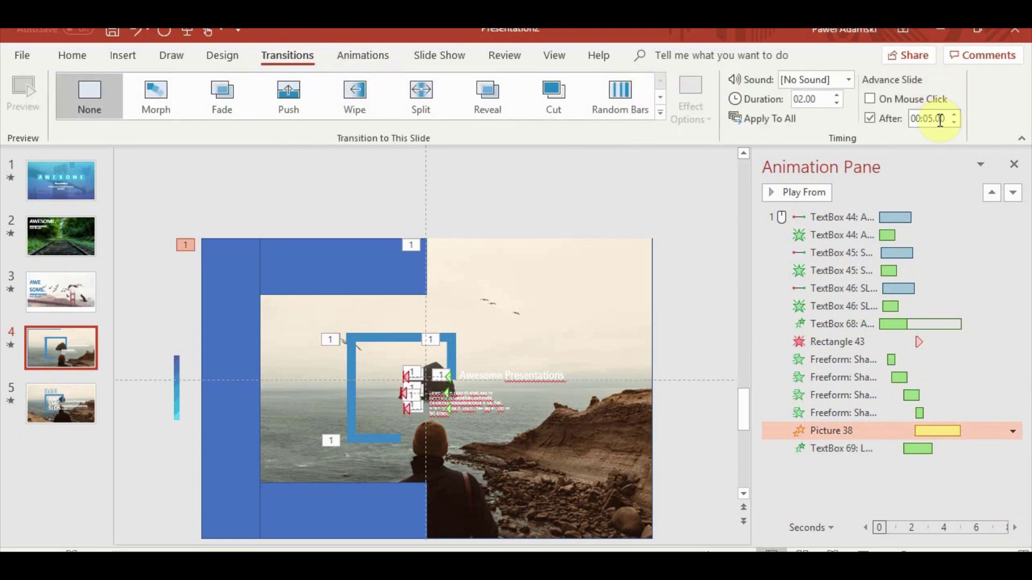
double_click(945, 120)
left_click(941, 117)
type("5")
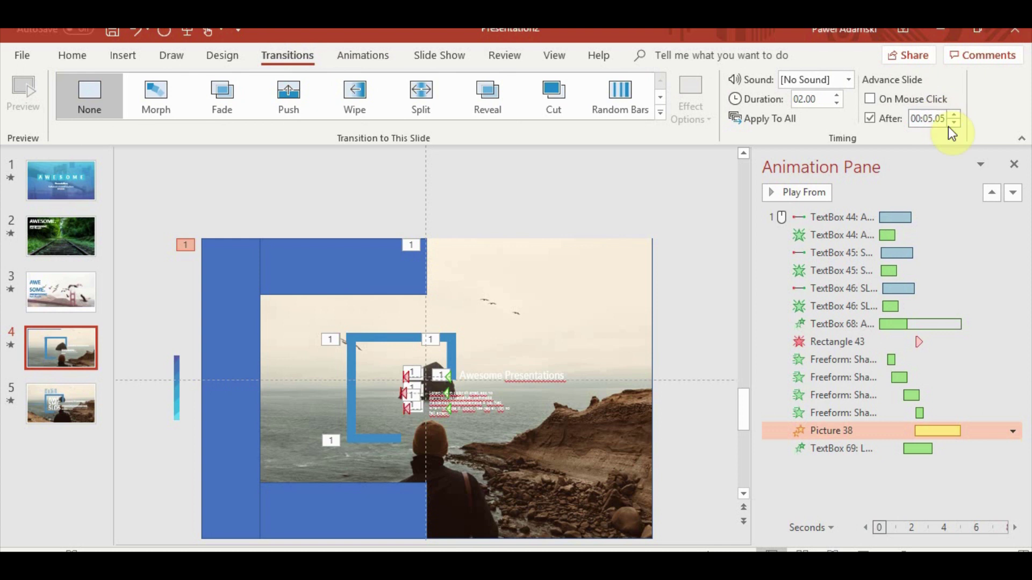
left_click(47, 338)
Run the slide show from slide 4, watch it morph into slide 5, then exit
left_click(862, 551)
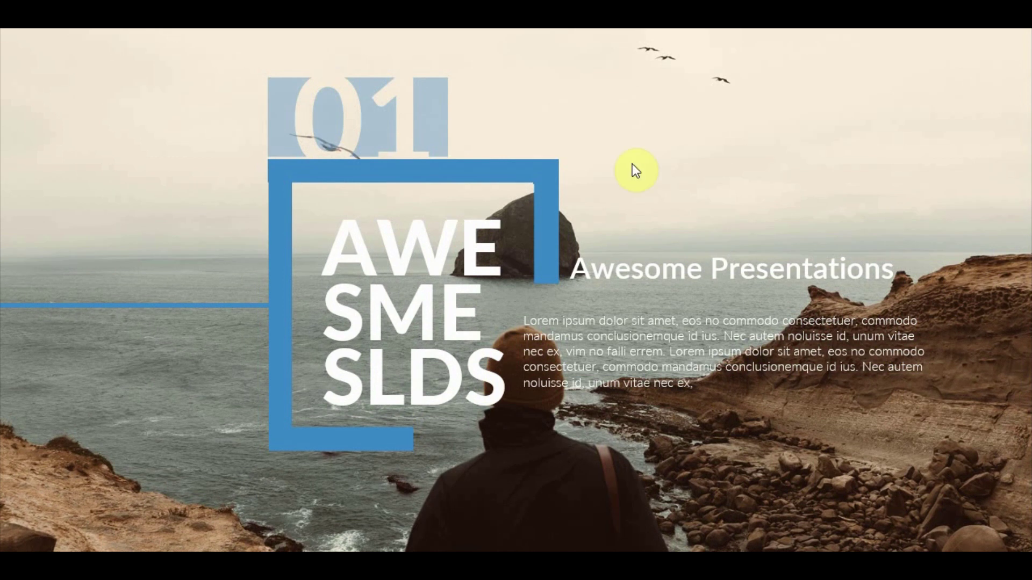
key("Escape")
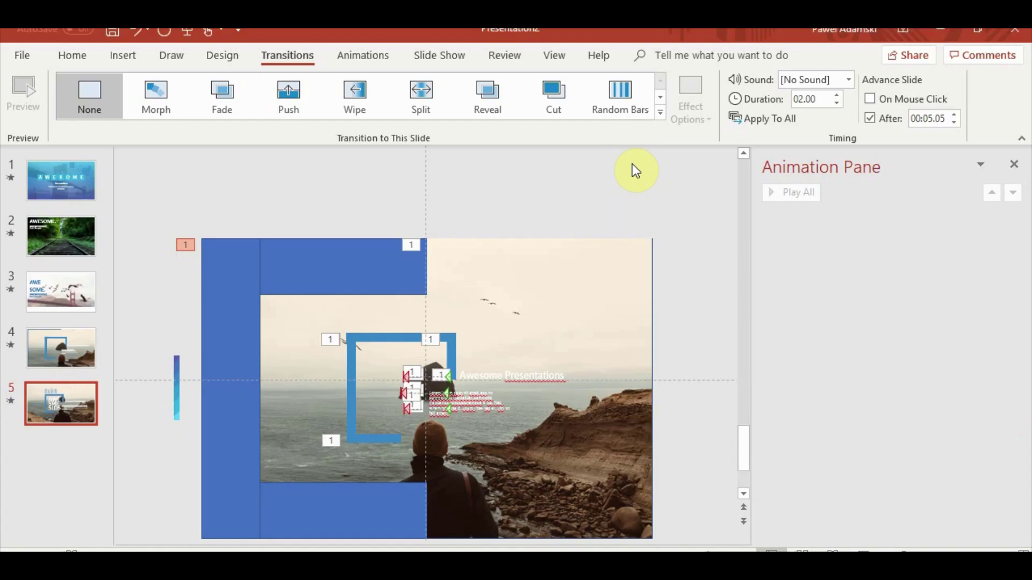